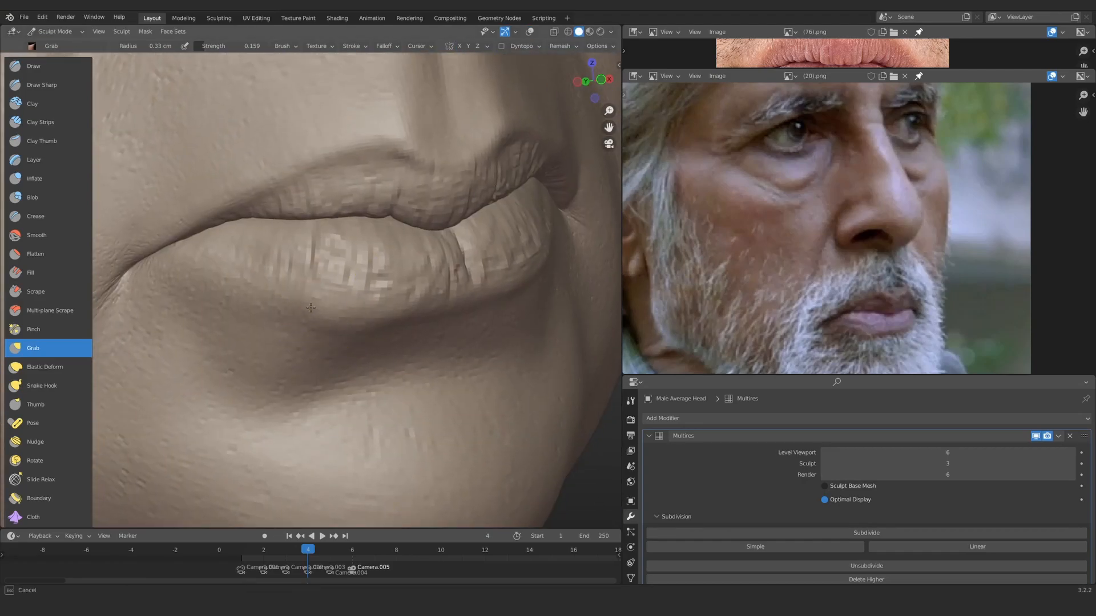
Step: Adjust the contour just below the lower lip with the Grab brush at 0.33 cm radius
drag(291, 321, 302, 338)
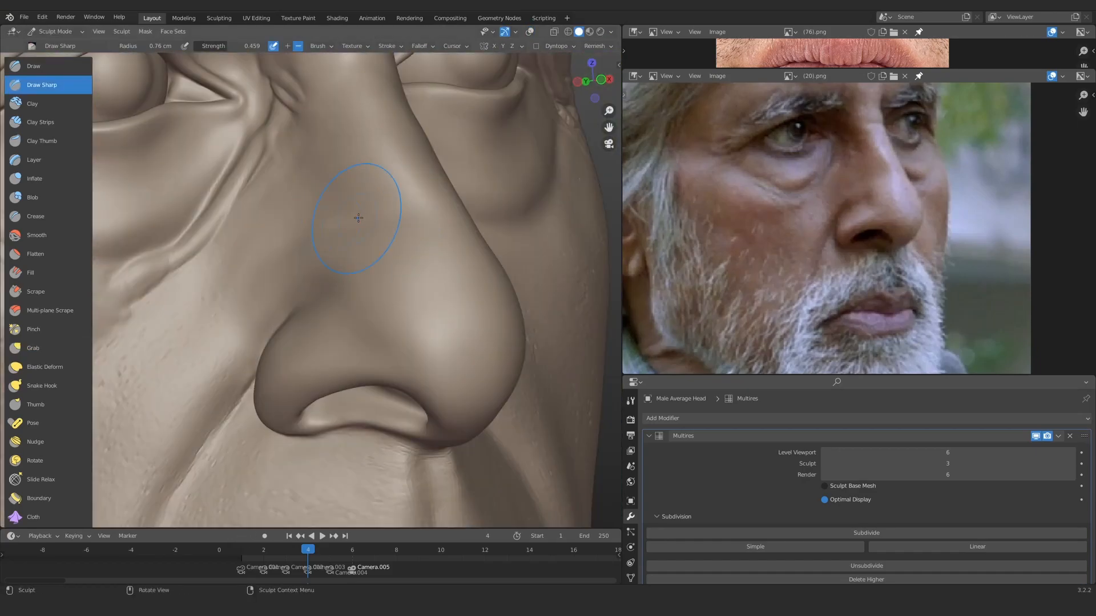
Step: Compare the sculpted nose with the reference photo through the camera view
mouse_move(356, 211)
middle_down()
mouse_move(418, 269)
mouse_move(268, 279)
middle_up()
key(KP_0)
key(alt+shift+z)
scroll(343, 257, down, 3)
key(g)
key(alt+shift+z)
key(alt+shift+z)
scroll(365, 262, up, 4)
key(alt+shift+z)
key(alt+shift+z)
scroll(421, 294, up, 1)
Step: Set the Grab radius to 1.2 cm and check the nose tip's outline against the photo in wireframe
key(f)
click(379, 283)
key(shift+z)
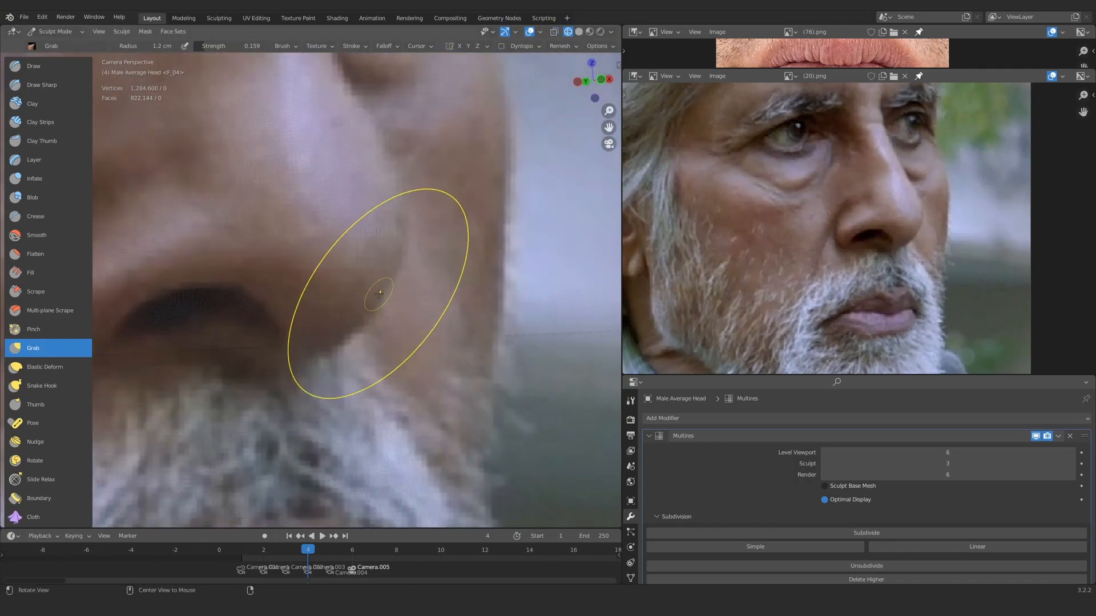
key(alt+shift+z)
key(alt+shift+z)
scroll(379, 299, down, 3)
key(alt+shift+z)
key(shift+z)
scroll(359, 288, down, 2)
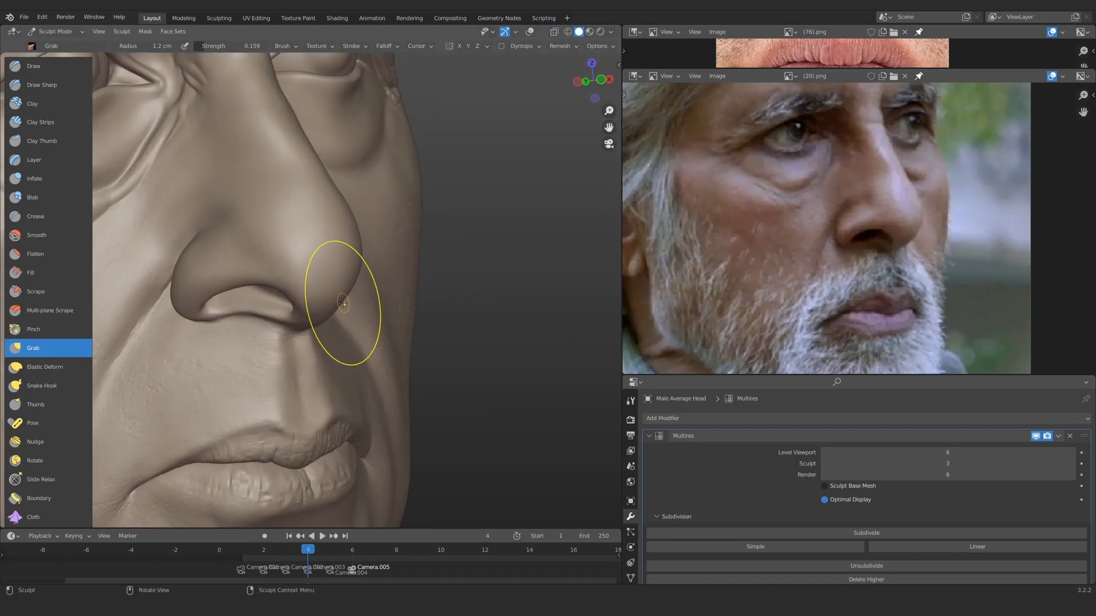
Step: Nudge the far edge of the nose tip to match the photo, using the Grab brush at 0.61 cm radius
key(f)
click(346, 309)
scroll(347, 313, up, 2)
scroll(348, 316, up, 3)
drag(383, 305, 380, 300)
scroll(377, 286, down, 4)
key(alt+shift+z)
key(alt+shift+z)
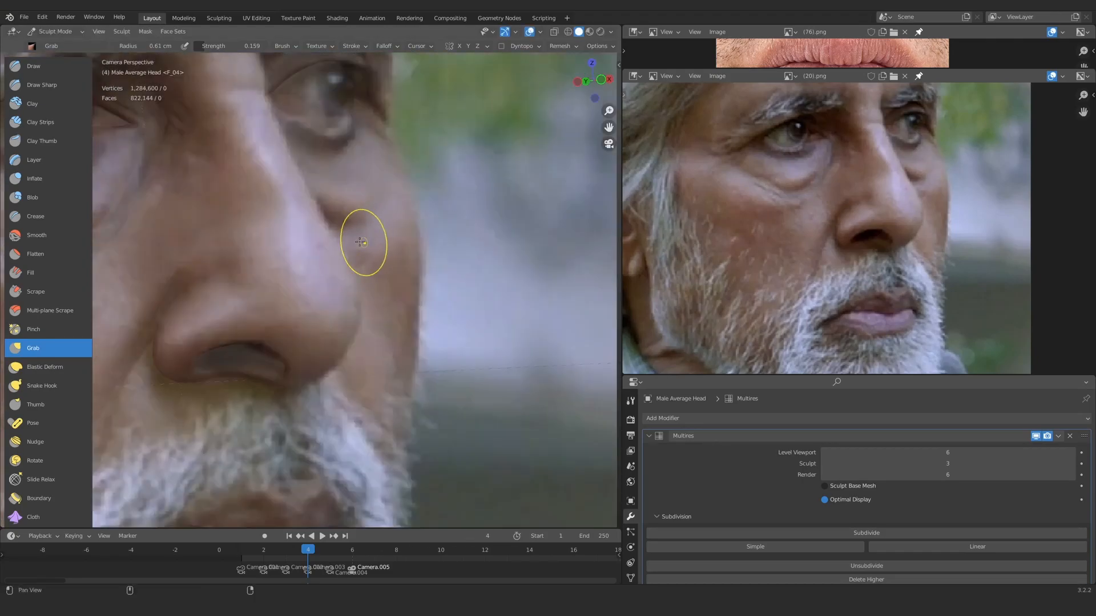
Step: Compare the profile of the nose bridge with the reference photo in the camera view
shift+middle_drag(367, 240, 385, 303)
scroll(343, 263, up, 2)
key(alt+shift+z)
key(alt+shift+z)
mouse_move(281, 234)
shift+middle_down()
mouse_move(336, 232)
mouse_move(374, 342)
shift+middle_up()
click(48, 85)
scroll(370, 243, down, 3)
key(alt+shift+z)
key(alt+shift+z)
key(alt+shift+z)
scroll(374, 239, up, 1)
scroll(376, 239, up, 2)
Step: Set the Grab radius to 1 cm and check the nose bridge between the eyes against the photo
key(g)
key(f)
click(404, 253)
shift+middle_drag(396, 239, 404, 339)
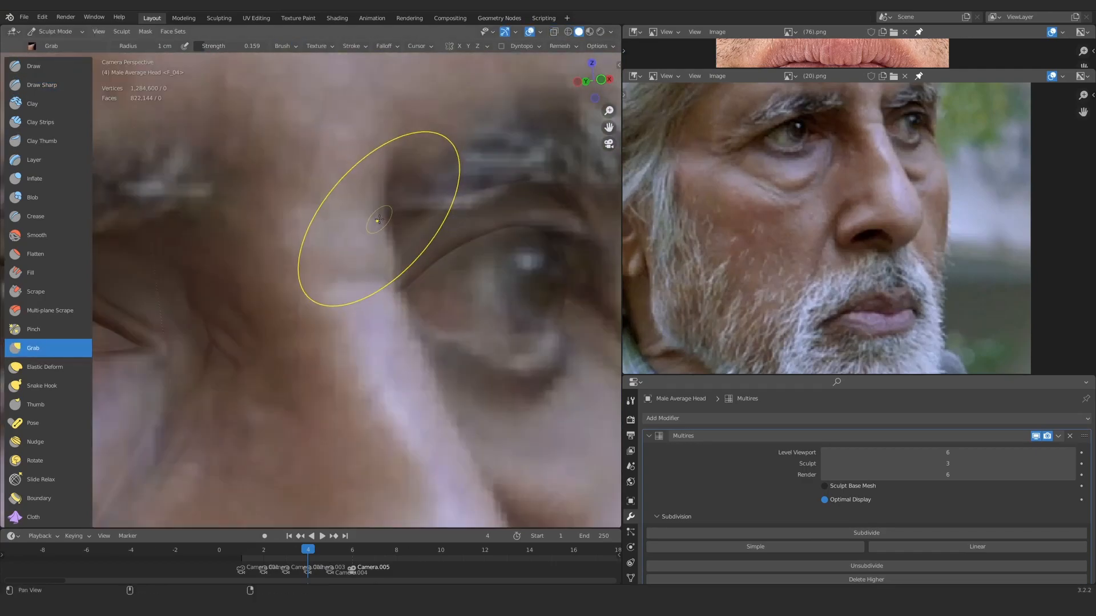
key(shift+z)
key(shift+z)
scroll(379, 217, down, 2)
key(alt+shift+z)
scroll(377, 215, down, 4)
Step: Load (47).png as the reference in the larger image editor and frame the area under the eye
mouse_move(373, 215)
middle_down()
mouse_move(296, 208)
mouse_move(229, 220)
middle_up()
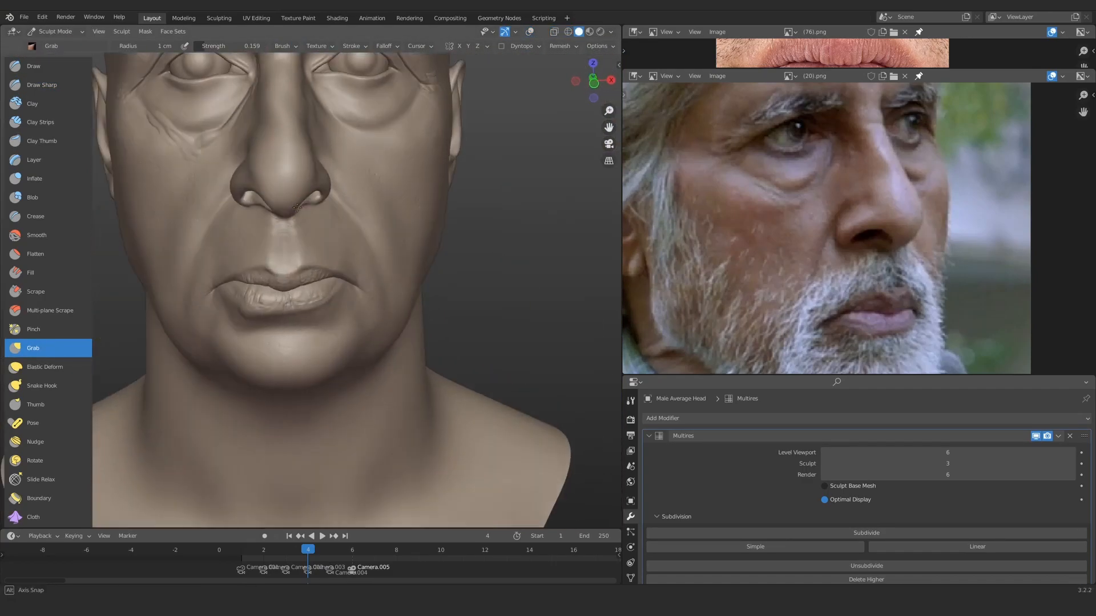
scroll(228, 219, down, 5)
middle_drag(239, 274, 306, 282)
click(894, 75)
scroll(703, 329, down, 8)
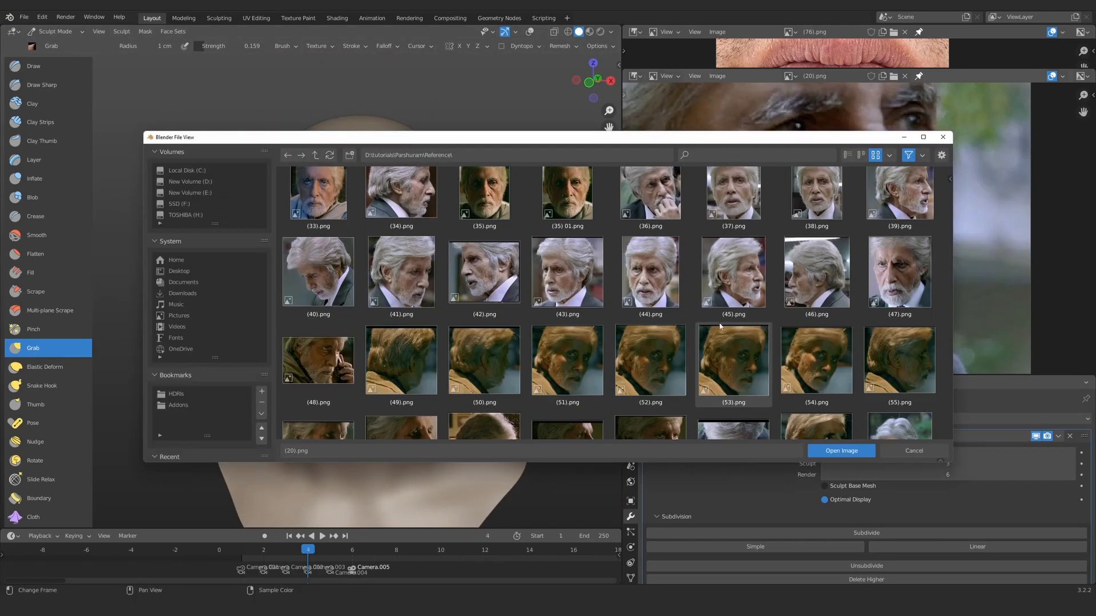
double_click(899, 272)
scroll(299, 299, up, 6)
scroll(302, 319, down, 2)
scroll(347, 318, up, 6)
Step: Set the Multires sculpt level to 6
click(922, 465)
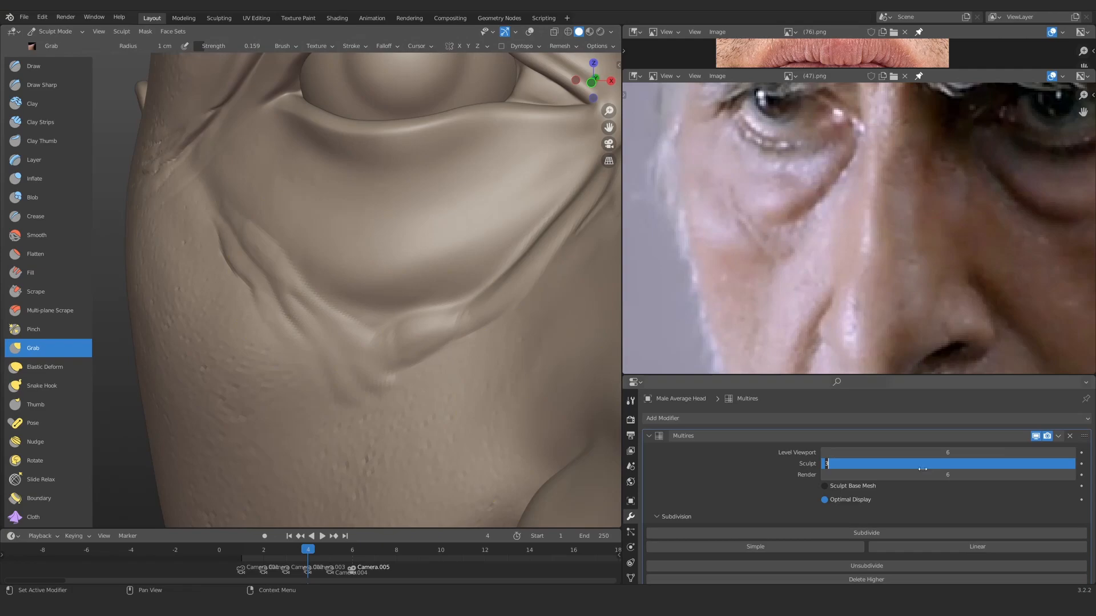
text(6)
key(Return)
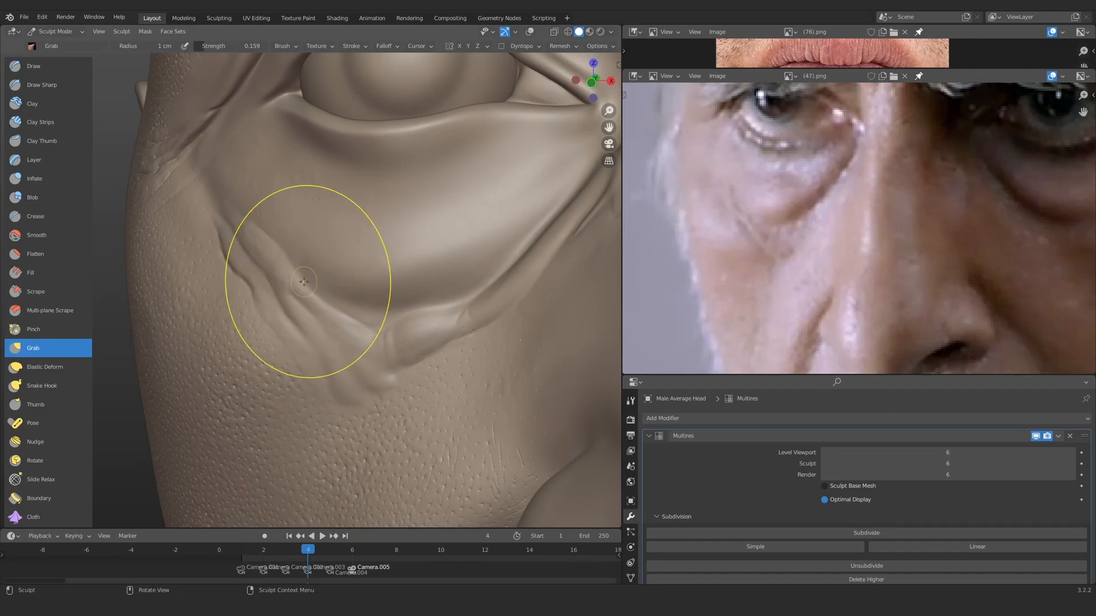
Step: Hide the top of the head and everything below the nose, keeping only the band from brow to nose
scroll(63, 439, down, 12)
click(57, 396)
scroll(328, 213, down, 11)
key(KP_1)
drag(226, 73, 517, 231)
scroll(400, 308, down, 4)
drag(161, 458, 558, 238)
scroll(348, 251, up, 4)
key(KP_3)
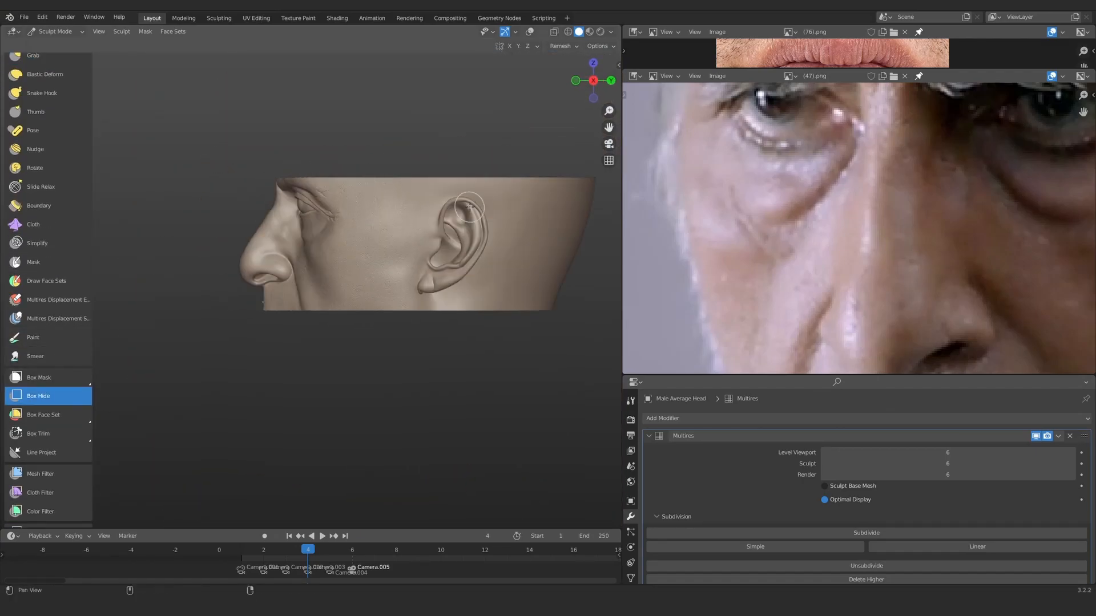
scroll(172, 233, down, 3)
key(KP_1)
Step: Examine the skin pores close up near the lower edge of the visible band
scroll(285, 228, up, 15)
key(f)
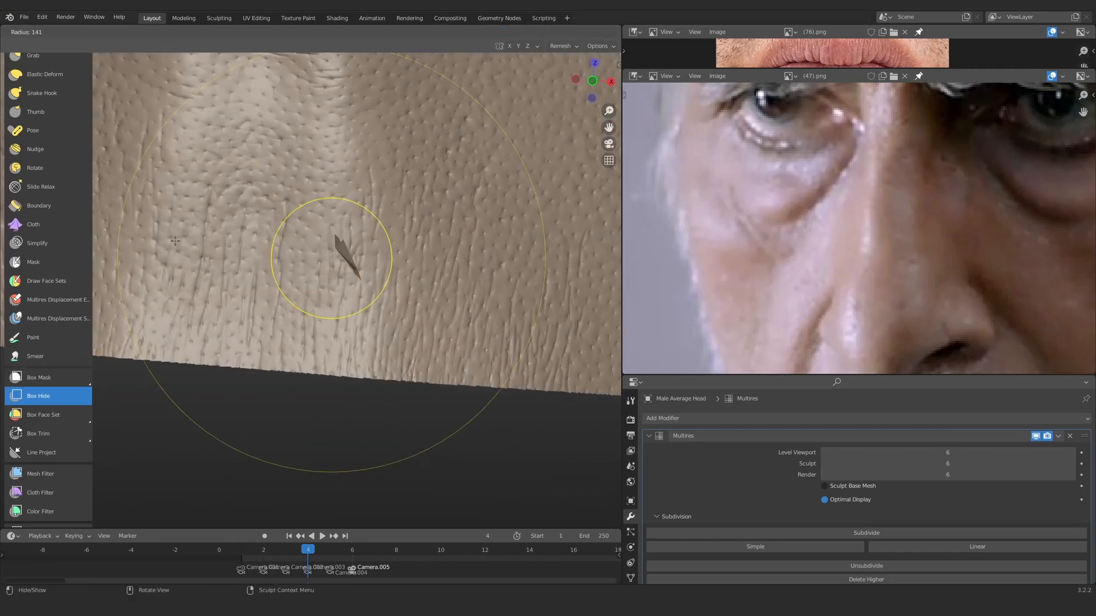
click(190, 243)
scroll(286, 242, up, 3)
shift+middle_drag(342, 228, 331, 303)
scroll(331, 302, up, 2)
scroll(285, 291, down, 1)
scroll(57, 279, up, 12)
Step: Smooth away the pores on a small skin patch near the cut edge, setting the Smooth radius to 0.054 cm
click(52, 235)
click(421, 46)
scroll(353, 285, up, 1)
mouse_move(352, 317)
mouse_down()
mouse_move(401, 351)
mouse_move(369, 304)
mouse_move(394, 348)
mouse_move(378, 304)
mouse_move(374, 314)
mouse_up()
scroll(394, 342, up, 4)
key(f)
click(447, 322)
Step: Choose the single pore brush for the Draw tool and stamp pores onto the smoothed skin patch
scroll(342, 343, down, 10)
mouse_move(320, 371)
middle_down()
mouse_move(296, 282)
mouse_move(337, 291)
middle_up()
scroll(343, 297, up, 8)
click(631, 420)
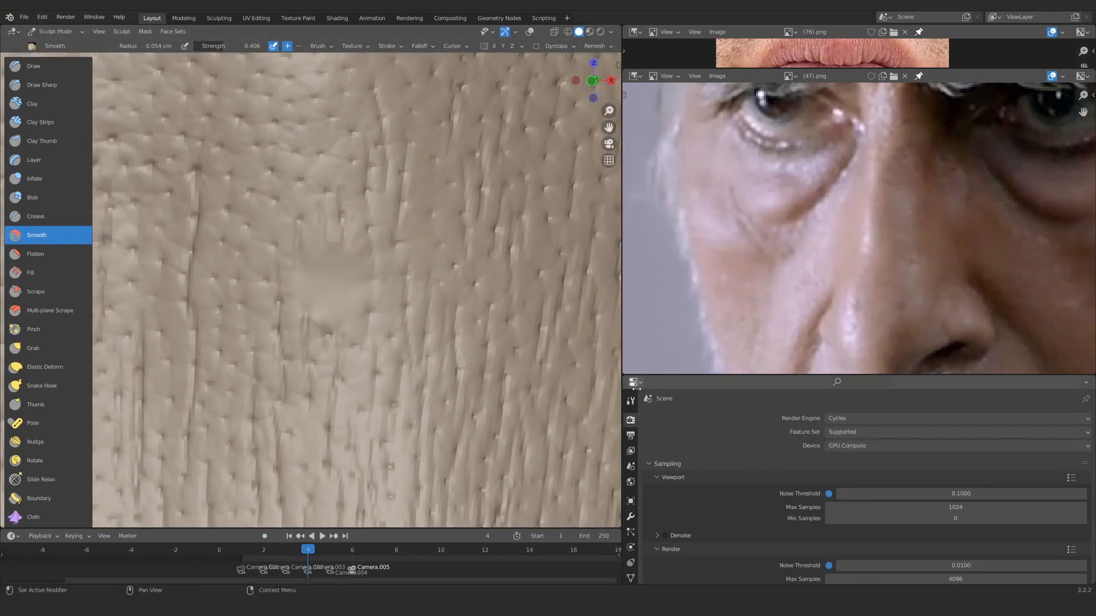
click(630, 400)
key(x)
click(858, 464)
click(913, 294)
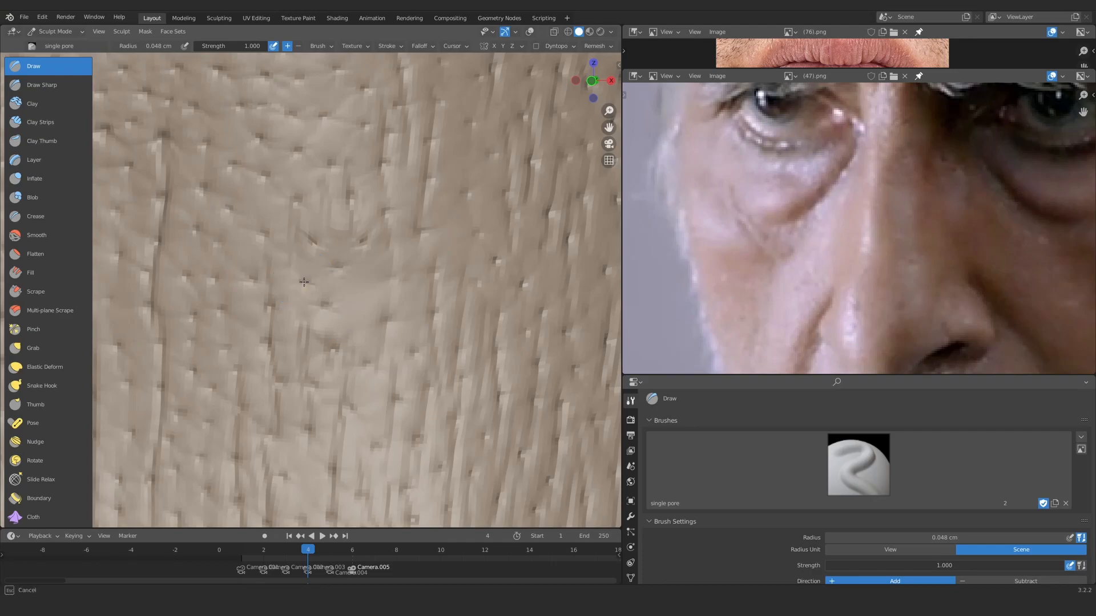
scroll(368, 308, down, 4)
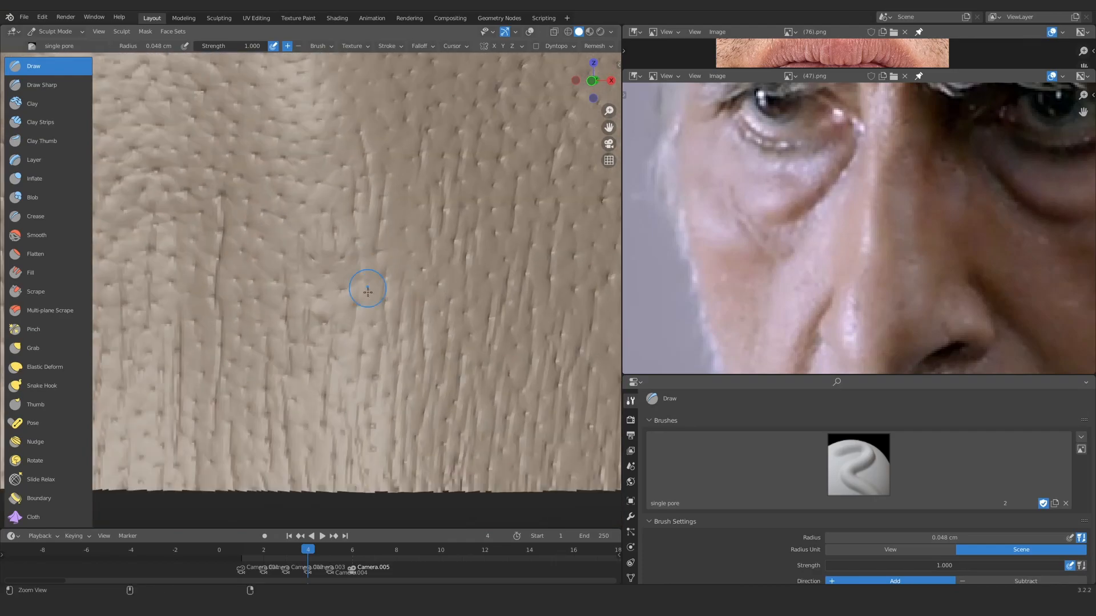
scroll(366, 285, up, 3)
click(349, 316)
Step: Carve the crease along the eye bag's lower outer edge with Draw Sharp at 0.16 cm radius and 0.459 strength
click(57, 85)
scroll(335, 320, down, 2)
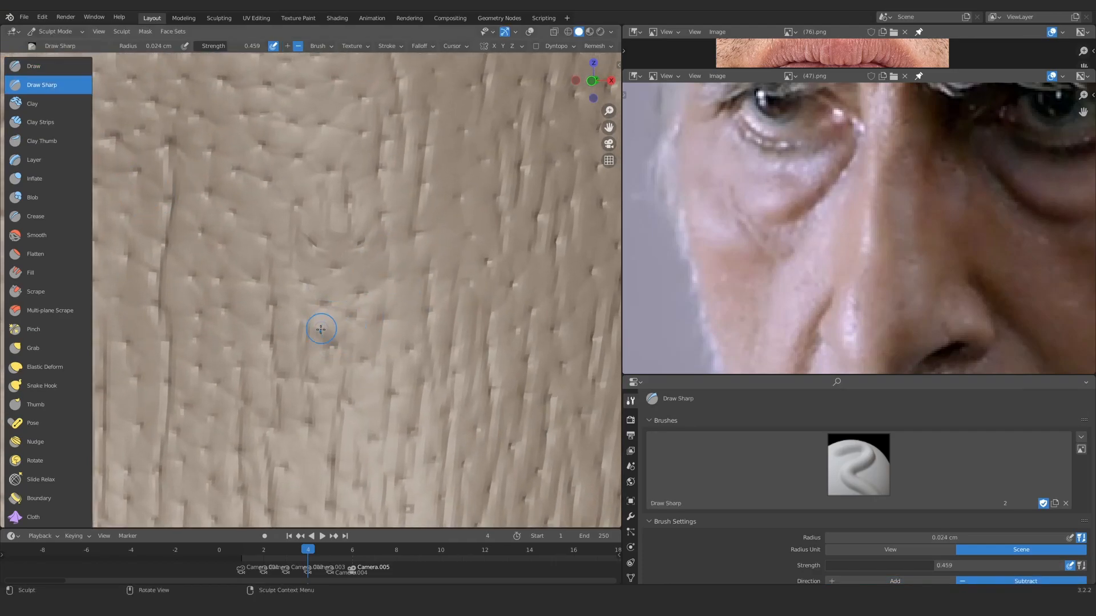
scroll(332, 318, down, 12)
shift+middle_drag(333, 308, 446, 457)
scroll(279, 232, up, 5)
key(f)
click(303, 282)
mouse_move(303, 282)
middle_down()
mouse_move(306, 266)
mouse_move(311, 277)
middle_up()
scroll(200, 154, up, 1)
drag(202, 150, 235, 202)
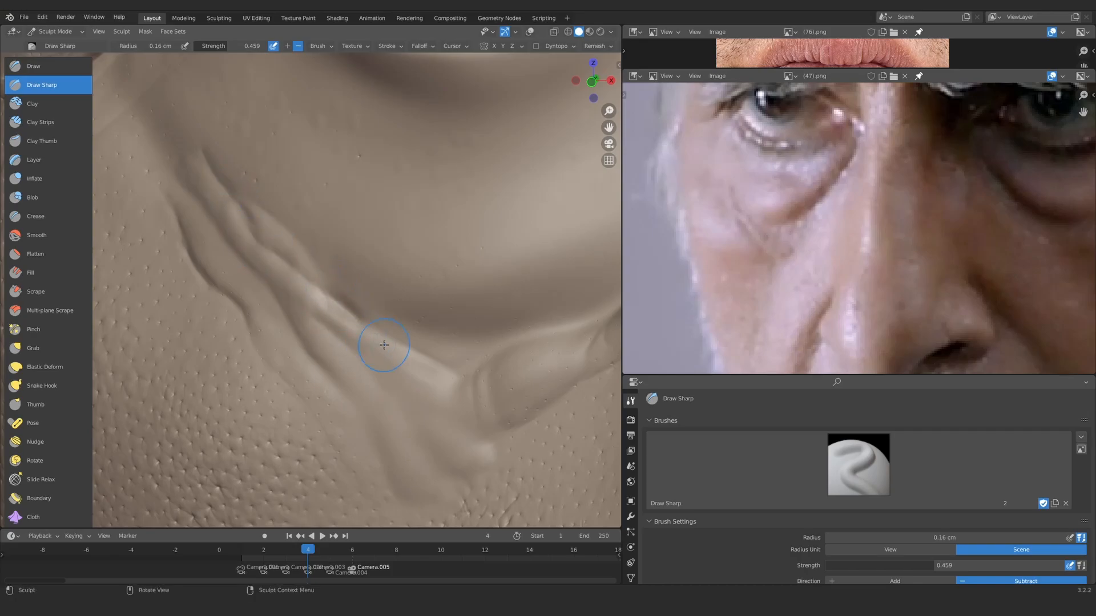
drag(377, 339, 436, 368)
Step: Deepen the upper end of the eye bag crease and build up the neighbouring fold with Clay Strips
scroll(347, 251, down, 3)
scroll(285, 222, up, 3)
shift+middle_drag(257, 205, 228, 177)
drag(196, 136, 234, 188)
shift+middle_drag(299, 266, 285, 231)
key(c)
scroll(319, 260, down, 8)
scroll(284, 228, up, 4)
drag(260, 268, 281, 303)
key(d)
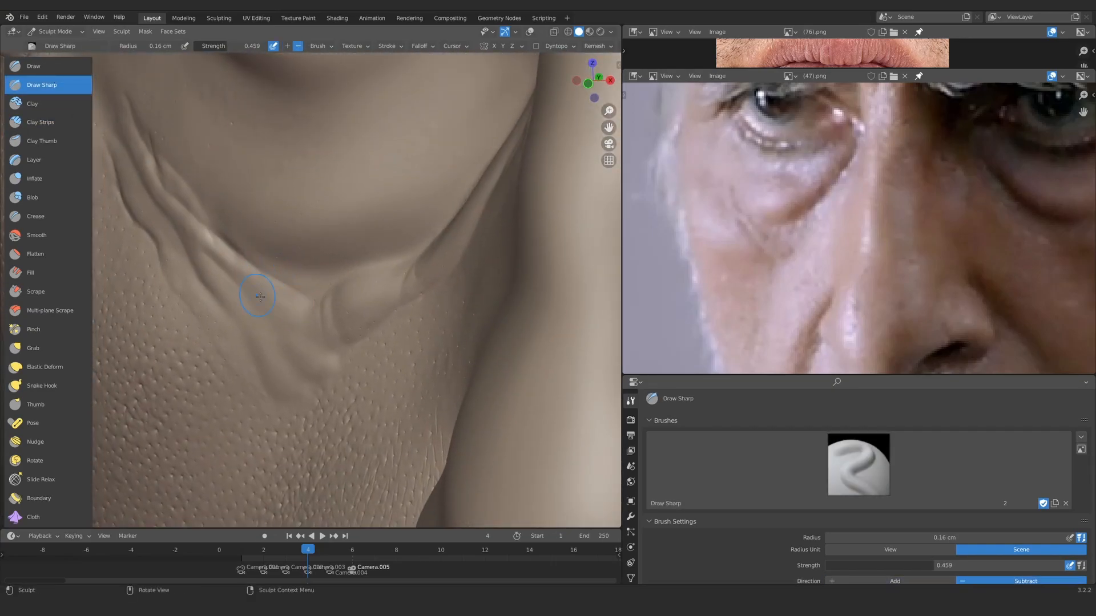
Step: Refine the eye bag crease lightly with Draw Sharp at 0.15 cm radius and 0.177 strength
key(f)
click(246, 267)
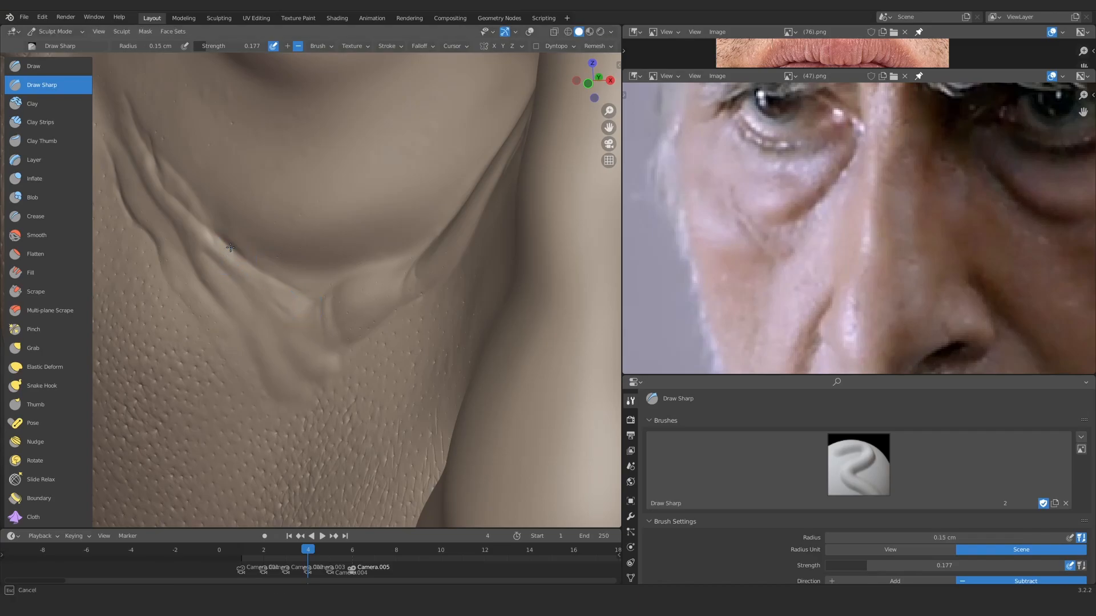
mouse_move(207, 205)
ctrl+middle_down()
mouse_move(229, 245)
mouse_move(257, 234)
ctrl+middle_up()
mouse_move(257, 257)
ctrl+middle_down()
mouse_move(264, 220)
mouse_move(251, 240)
mouse_move(313, 223)
mouse_move(384, 296)
mouse_move(367, 281)
ctrl+middle_up()
Step: Add volume along the folds below the eye bag with Clay Strips and Draw strokes and smooth the result
key(c)
drag(325, 285, 419, 188)
mouse_move(365, 217)
middle_down()
mouse_move(372, 204)
mouse_move(385, 212)
mouse_move(336, 248)
middle_up()
key(x)
drag(161, 359, 445, 153)
mouse_move(237, 312)
mouse_down()
mouse_move(366, 208)
mouse_move(511, 140)
mouse_up()
shift+drag(453, 166, 279, 255)
mouse_move(330, 203)
ctrl+middle_down()
mouse_move(347, 314)
mouse_move(367, 251)
ctrl+middle_up()
Step: Build up the skin beside the eye bag crease with Clay Strips at 0.079 cm radius and 0.421 strength
key(c)
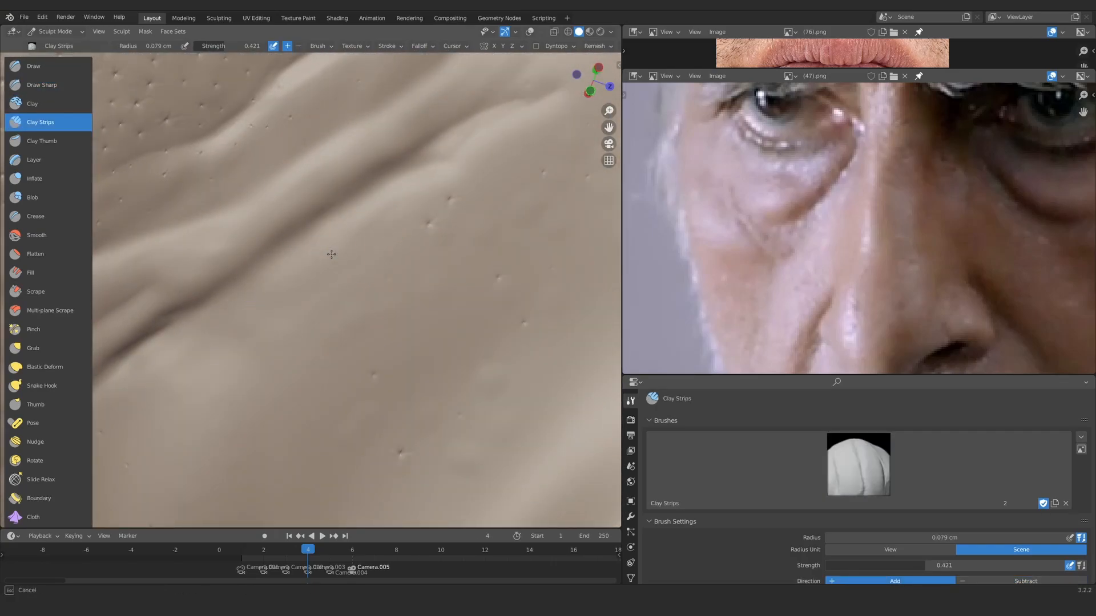
drag(331, 254, 374, 219)
ctrl+middle_drag(388, 171, 403, 247)
Step: Smooth the fold from the front and build up its lower end with Clay Strips at 0.065 cm radius
key(KP_1)
ctrl+middle_drag(311, 388, 314, 297)
key(g)
key(c)
key(s)
drag(232, 46, 279, 46)
drag(229, 199, 310, 314)
mouse_move(245, 191)
ctrl+alt+mouse_down()
mouse_move(247, 240)
mouse_move(228, 211)
ctrl+alt+mouse_up()
key(c)
alt+drag(299, 280, 335, 299)
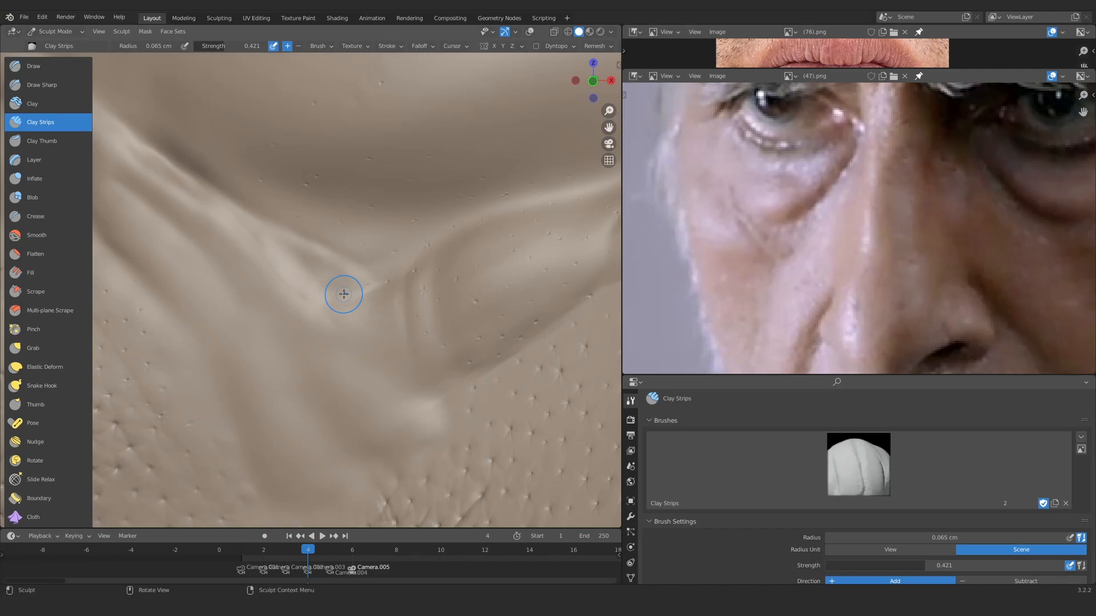
Step: Sharpen the thin crease between the eye bag and the fold using Draw Sharp at 0.11 cm radius
middle_drag(324, 248, 341, 264)
key(d)
drag(262, 212, 269, 217)
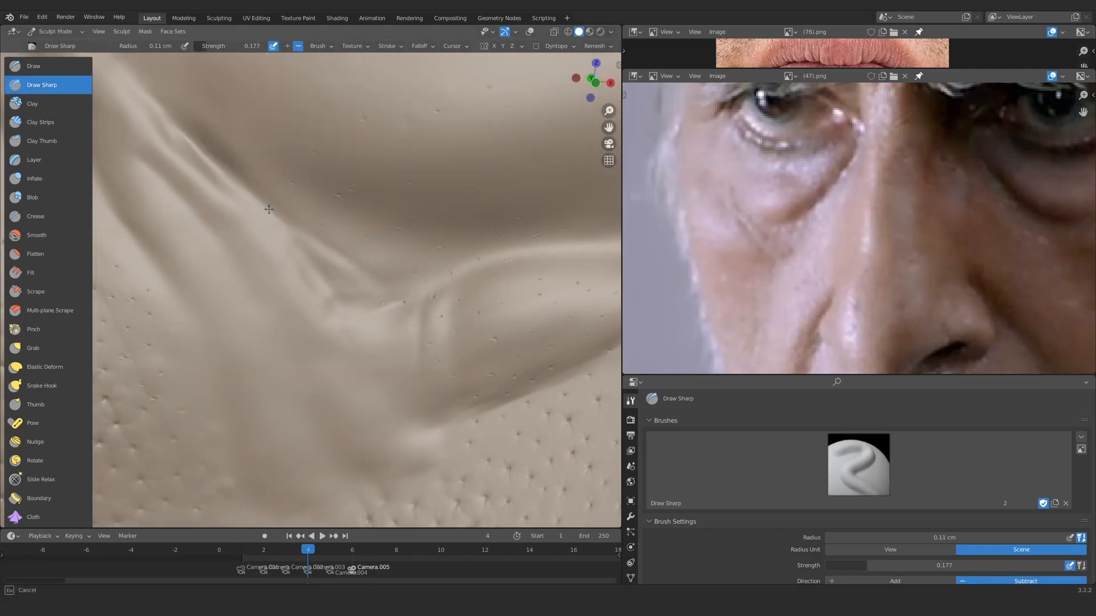
drag(218, 177, 274, 240)
mouse_move(274, 240)
middle_down()
mouse_move(304, 285)
mouse_move(331, 258)
middle_up()
Step: Rework the thin creases on the fold below the eye bag with Draw Sharp at 0.059 cm and 0.15 cm radius
key(f)
scroll(330, 258, down, 10)
scroll(291, 257, up, 8)
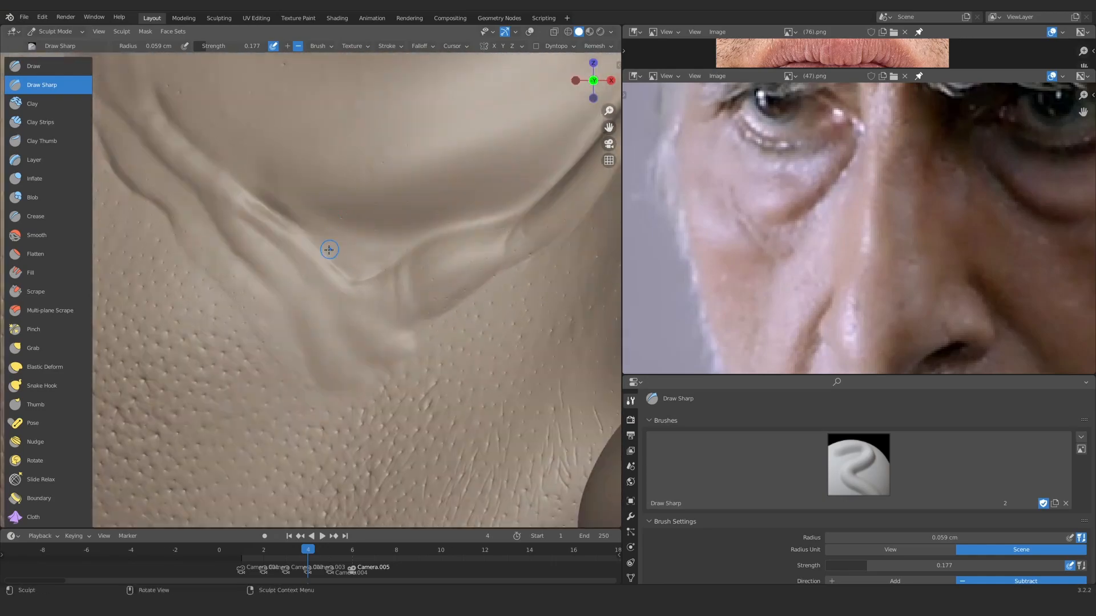
key(f)
click(226, 184)
middle_drag(253, 163, 255, 209)
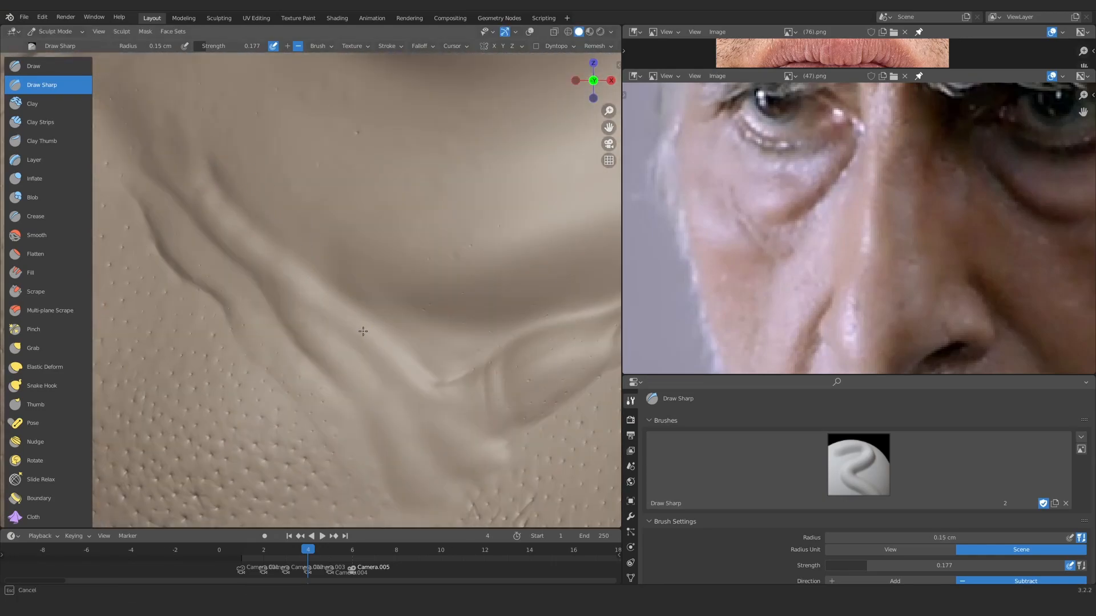
Step: Define the grooves at the lower end of the fold with Draw Sharp at 0.086 cm radius and 0.177 strength
ctrl+middle_drag(399, 377, 318, 274)
mouse_move(332, 313)
shift+middle_down()
mouse_move(313, 291)
mouse_move(331, 302)
mouse_move(323, 312)
mouse_move(342, 359)
mouse_move(372, 274)
mouse_move(369, 195)
mouse_move(377, 228)
shift+middle_up()
mouse_move(388, 228)
middle_down()
mouse_move(345, 218)
mouse_move(320, 228)
mouse_move(303, 200)
mouse_move(305, 242)
middle_up()
key(f)
click(301, 205)
middle_drag(311, 292, 231, 207)
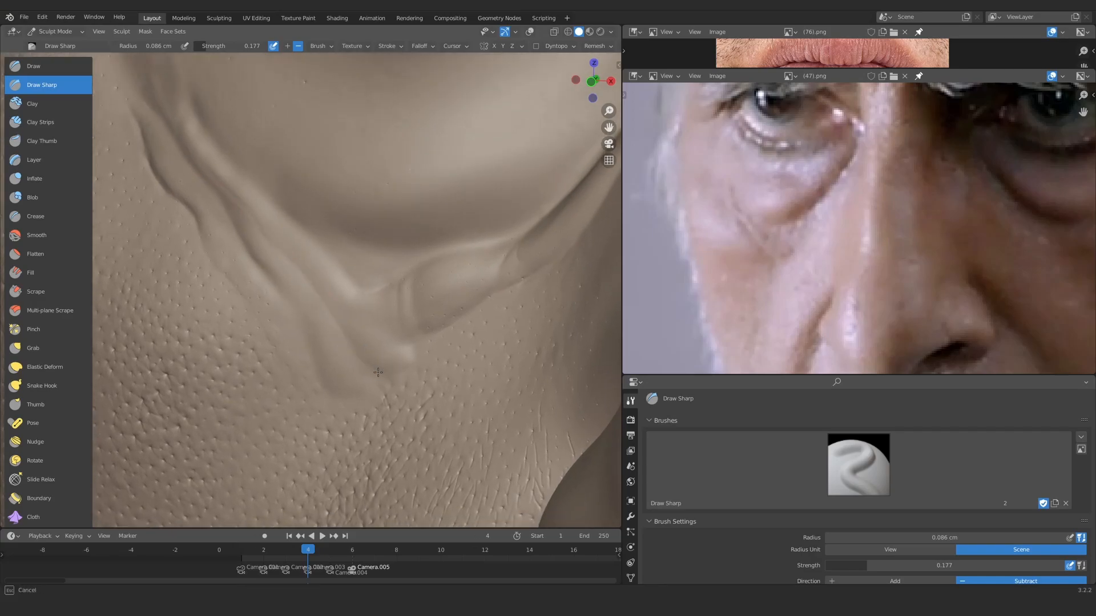
middle_drag(323, 233, 320, 320)
mouse_move(319, 319)
ctrl+middle_down()
mouse_move(317, 370)
mouse_move(314, 252)
ctrl+middle_up()
Step: Fill the skin between the lower folds with Clay Strips at 0.14 cm radius and 0.421 strength
click(40, 122)
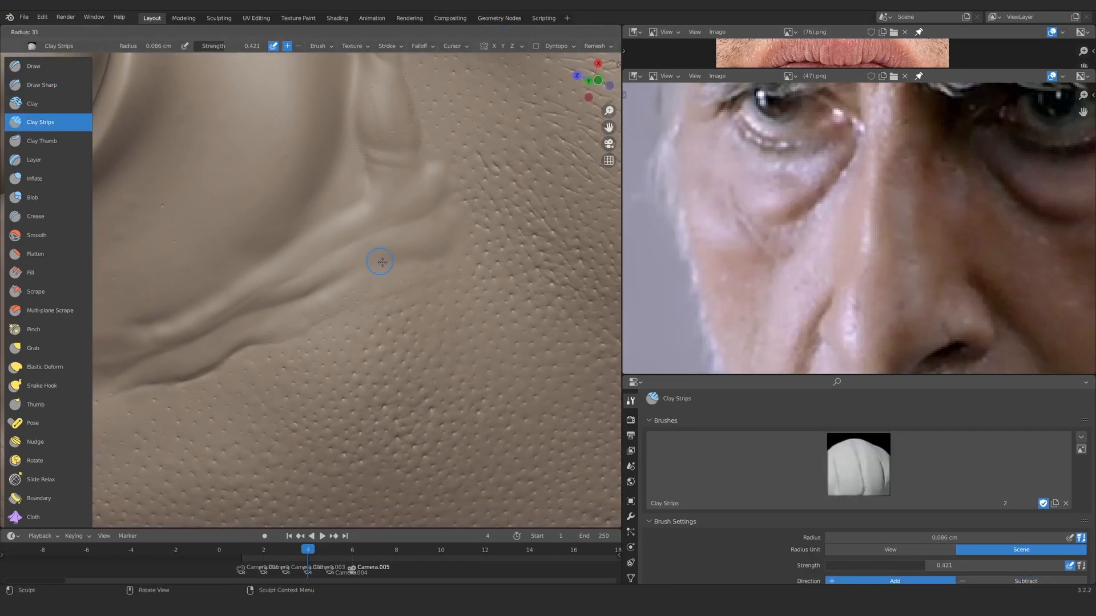
ctrl+middle_drag(379, 259, 383, 237)
drag(465, 209, 471, 205)
drag(299, 282, 343, 257)
middle_drag(422, 257, 409, 239)
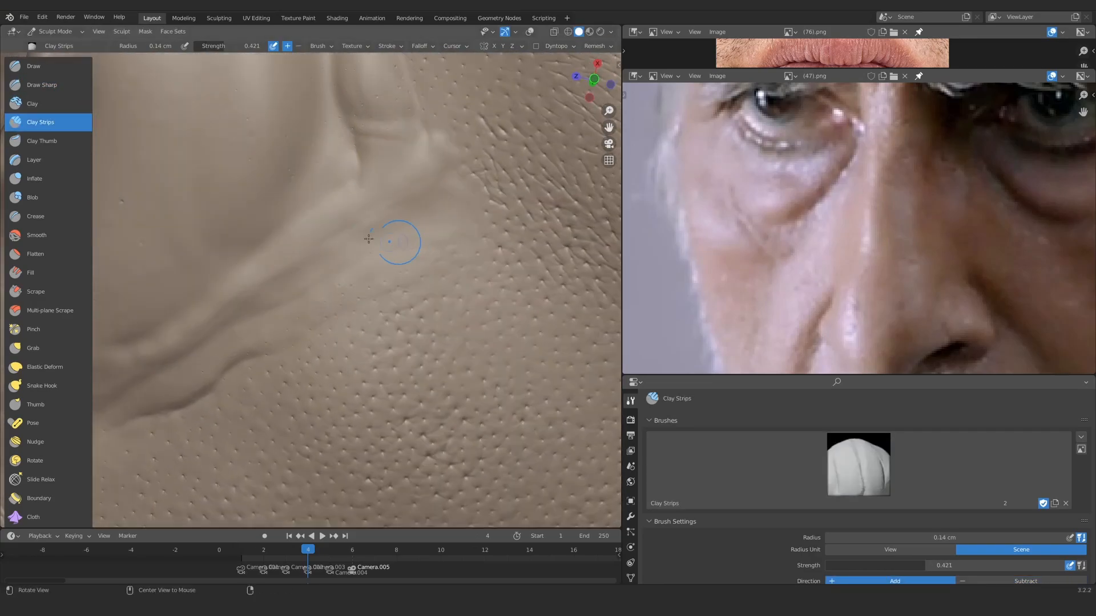
Step: Recut the groove near the lower tip of the fold with short Draw Sharp strokes
click(42, 85)
mouse_move(392, 231)
mouse_down()
mouse_move(400, 204)
mouse_move(384, 213)
mouse_up()
middle_drag(393, 228, 374, 234)
drag(380, 231, 367, 238)
mouse_move(354, 245)
ctrl+middle_down()
mouse_move(348, 314)
mouse_move(280, 217)
ctrl+middle_up()
Step: Build up the skin along the outer fold with Clay Strips at 0.11 cm radius
click(40, 122)
mouse_move(343, 331)
ctrl+middle_down()
mouse_move(348, 261)
mouse_move(338, 258)
ctrl+middle_up()
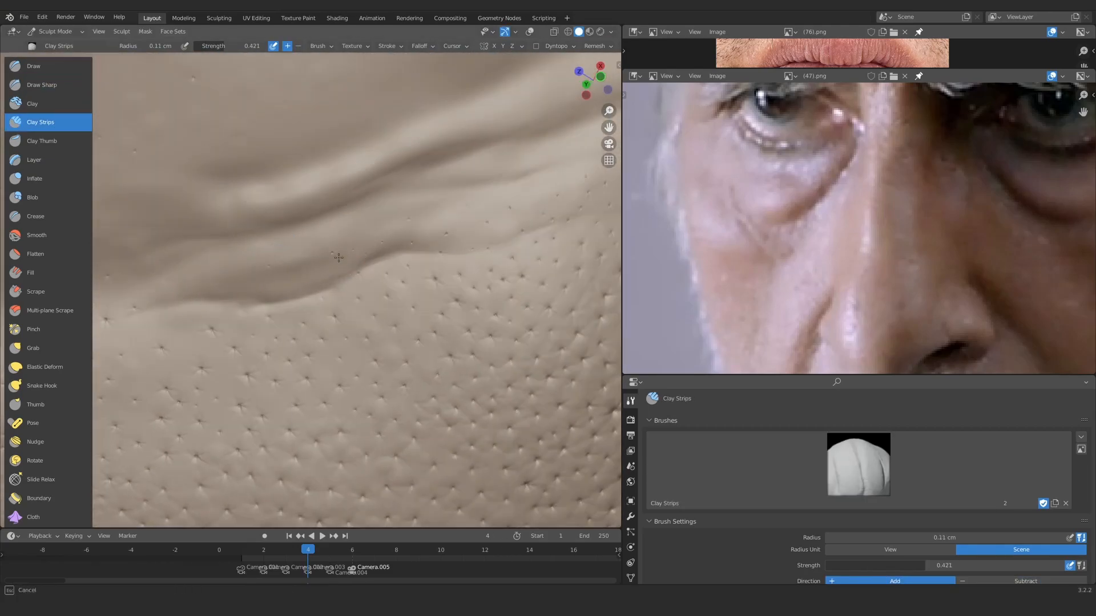
mouse_move(473, 222)
middle_down()
mouse_move(344, 221)
mouse_move(300, 275)
mouse_move(224, 195)
mouse_move(330, 281)
mouse_move(407, 274)
mouse_move(369, 301)
mouse_move(336, 289)
middle_up()
Step: Rework the outer folds into a single main fold with Draw Sharp at 0.15 cm radius and 0.177 strength
click(42, 85)
drag(257, 312, 342, 267)
middle_drag(337, 274, 256, 275)
drag(257, 275, 228, 291)
mouse_move(228, 291)
middle_down()
mouse_move(233, 377)
mouse_move(301, 186)
mouse_move(302, 297)
middle_up()
drag(166, 151, 196, 207)
mouse_move(377, 356)
ctrl+middle_down()
mouse_move(337, 456)
mouse_move(298, 241)
ctrl+middle_up()
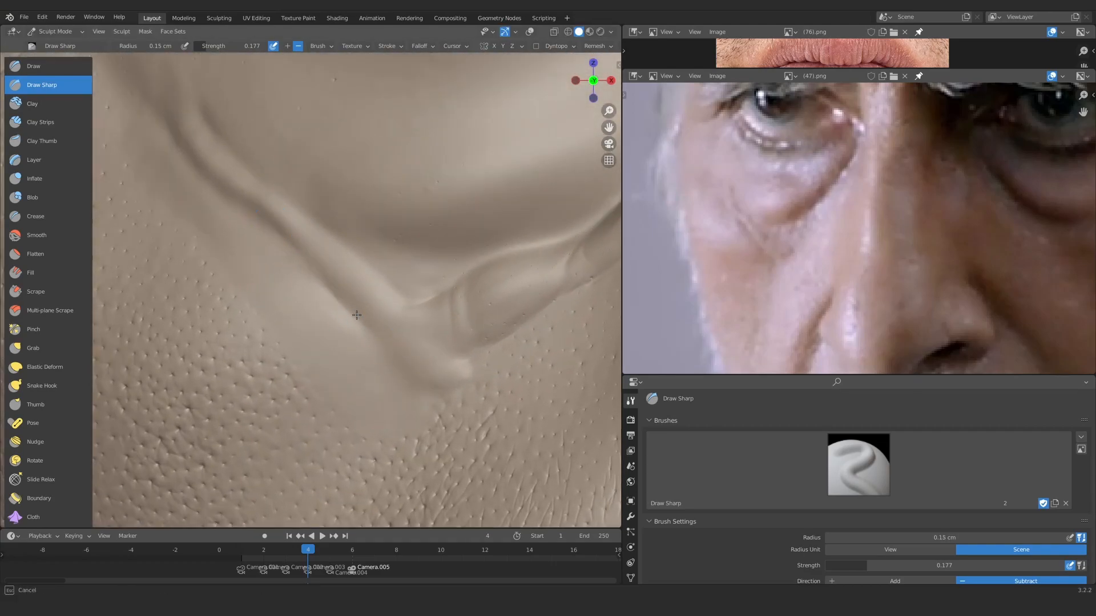
Step: Fill the cheek skin beside the main fold with Clay Strips at 0.15 cm radius and 0.421 strength
shift+middle_drag(283, 197, 189, 151)
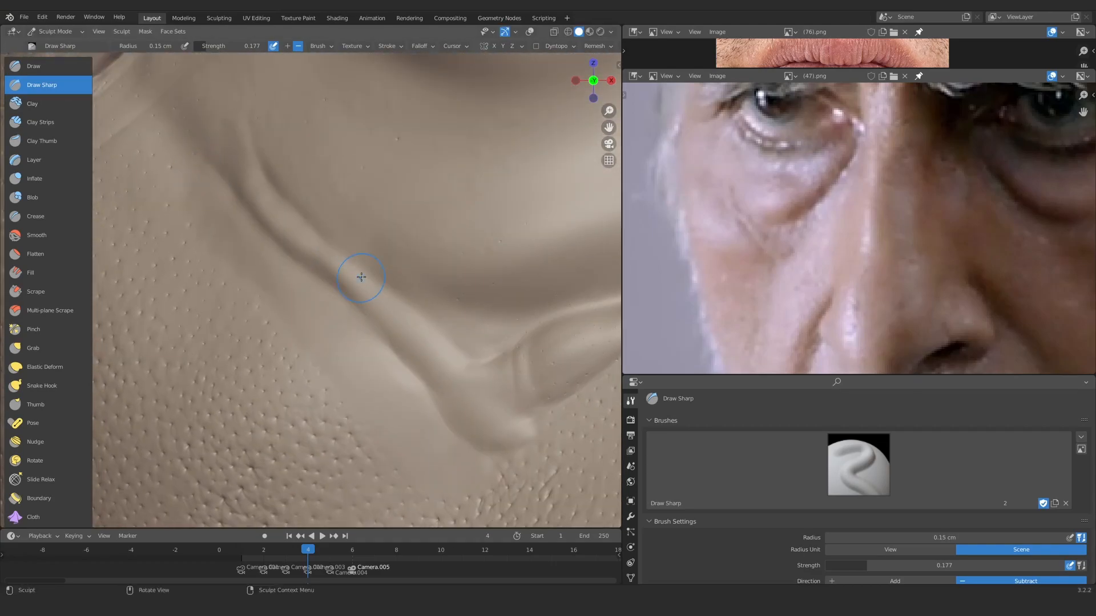
ctrl+middle_drag(453, 293, 434, 354)
mouse_move(434, 354)
middle_down()
mouse_move(320, 221)
mouse_move(208, 176)
mouse_move(219, 211)
middle_up()
key(c)
drag(237, 289, 244, 303)
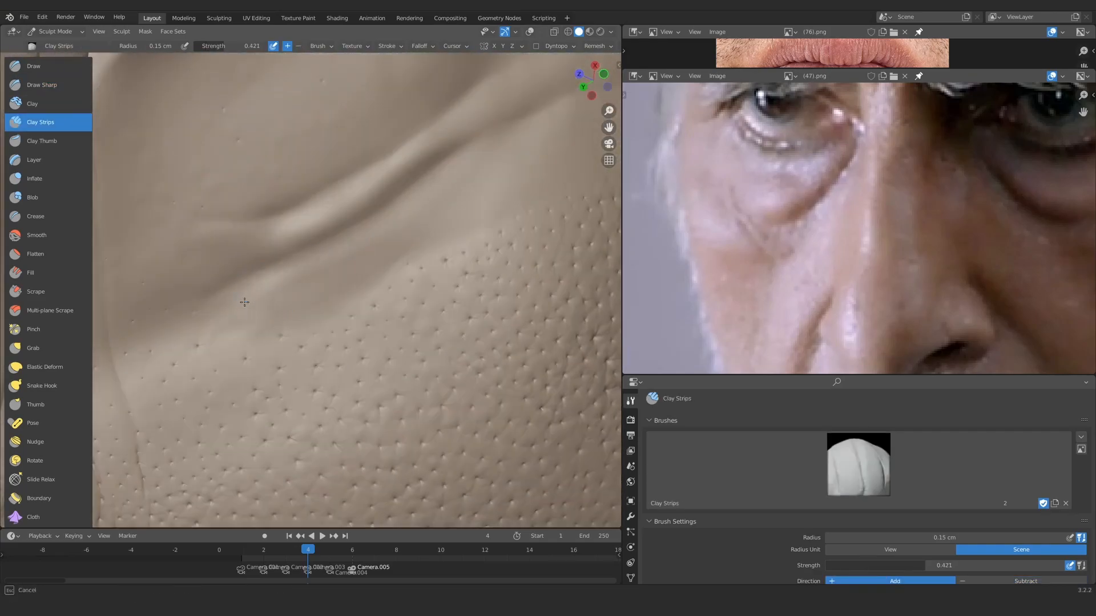
drag(331, 256, 365, 243)
ctrl+middle_drag(354, 228, 337, 262)
drag(337, 262, 406, 221)
Step: Even out the transition between the fold and the cheek with Clay Strips at 0.1 cm radius
mouse_move(309, 348)
ctrl+middle_down()
mouse_move(281, 288)
mouse_move(366, 257)
ctrl+middle_up()
mouse_move(365, 257)
mouse_down()
mouse_move(415, 235)
mouse_move(403, 274)
mouse_up()
mouse_move(403, 274)
ctrl+middle_down()
mouse_move(318, 428)
mouse_move(365, 342)
mouse_move(308, 279)
ctrl+middle_up()
drag(308, 279, 308, 242)
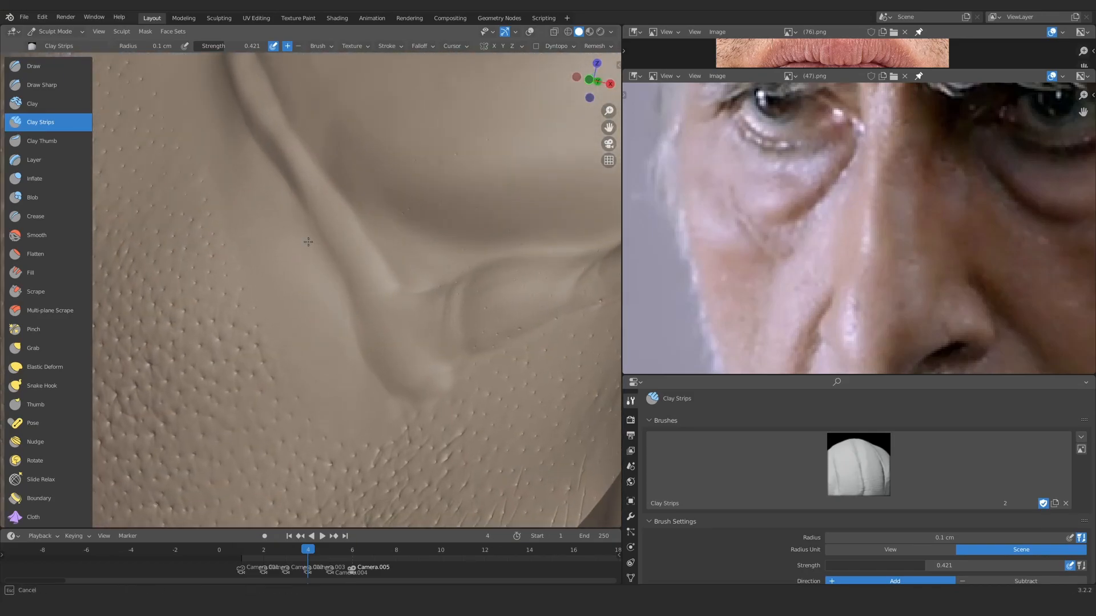
middle_drag(309, 242, 292, 242)
Step: Thicken the ridge of the fold along its length with 0.1 cm Clay Strips strokes
alt+drag(295, 222, 285, 228)
mouse_move(286, 228)
ctrl+alt+mouse_down()
mouse_move(274, 347)
mouse_move(285, 411)
mouse_move(343, 342)
ctrl+alt+mouse_up()
mouse_move(342, 342)
ctrl+alt+mouse_down()
mouse_move(325, 234)
mouse_move(332, 289)
mouse_move(257, 274)
mouse_move(208, 302)
ctrl+alt+mouse_up()
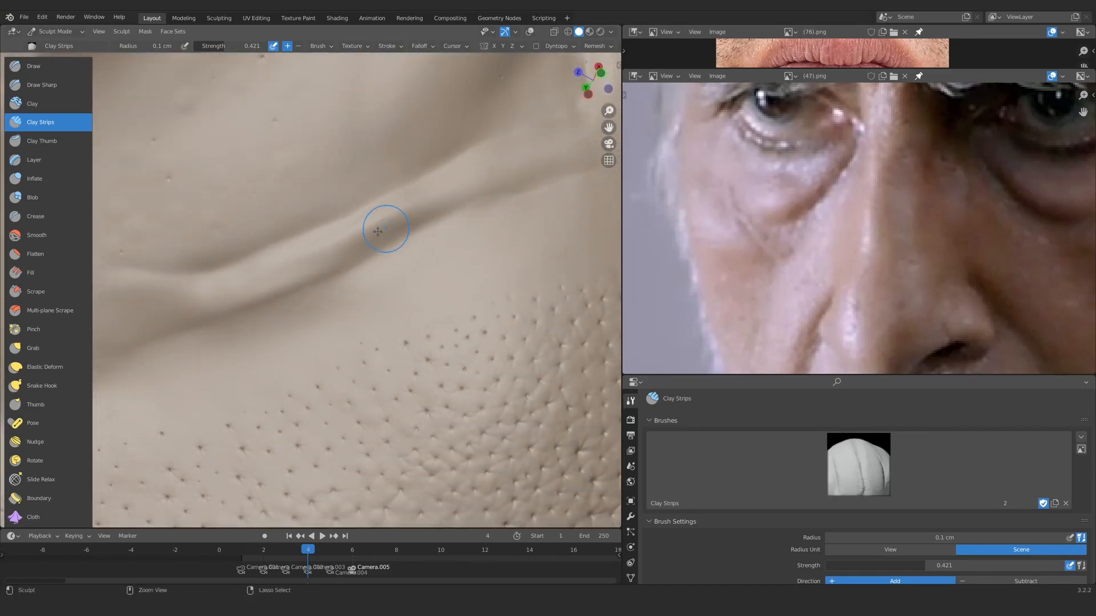
ctrl+middle_drag(307, 262, 345, 259)
drag(345, 259, 514, 172)
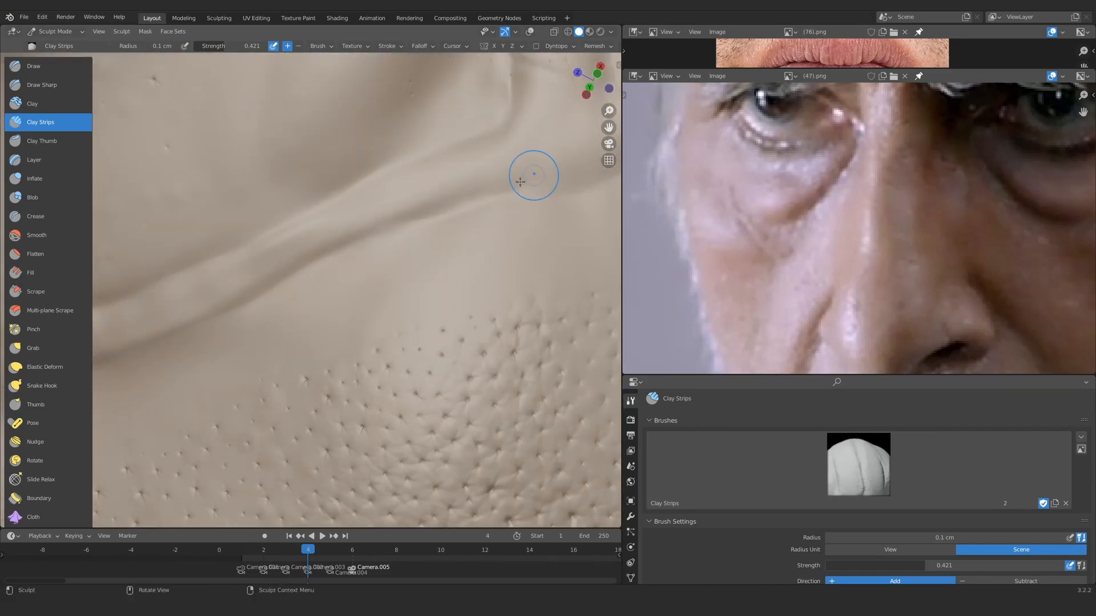
Step: Carve the crease under the fold with Draw Sharp at 0.11 cm radius and 0.299 strength and smooth it
mouse_move(438, 240)
ctrl+middle_down()
mouse_move(242, 213)
mouse_move(306, 232)
mouse_move(251, 219)
ctrl+middle_up()
key(d)
drag(166, 111, 170, 118)
click(187, 134)
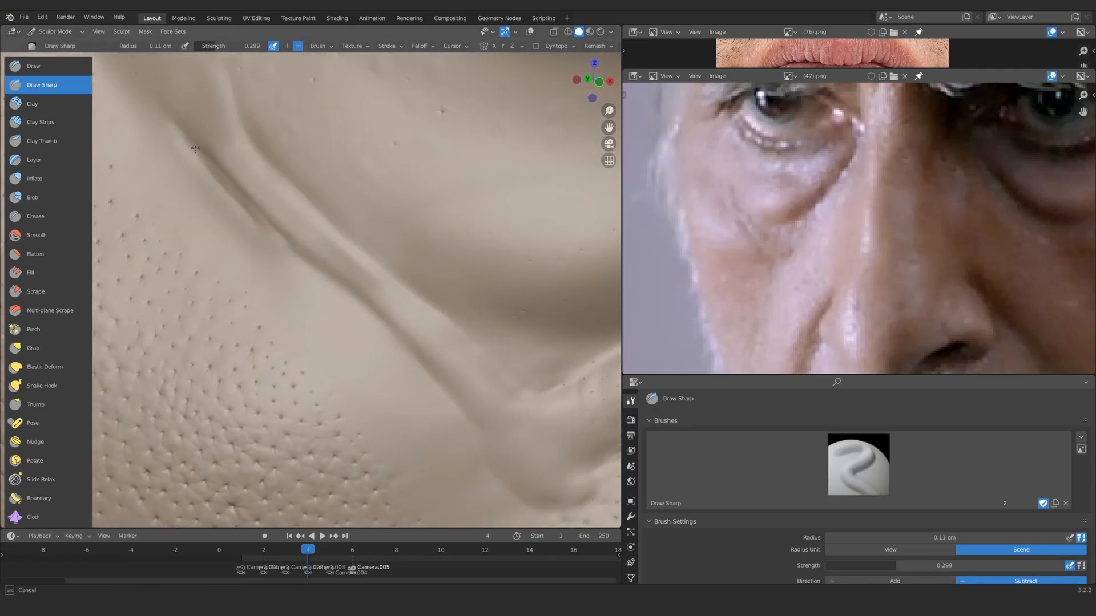
mouse_move(449, 372)
ctrl+middle_down()
mouse_move(277, 255)
mouse_move(326, 347)
mouse_move(365, 320)
ctrl+middle_up()
shift+drag(365, 319, 293, 261)
mouse_move(293, 262)
ctrl+middle_down()
mouse_move(308, 228)
mouse_move(296, 269)
mouse_move(354, 245)
mouse_move(281, 298)
mouse_move(184, 171)
ctrl+middle_up()
Step: Add a narrow build-up along the crease edge of the fold with Clay Strips at 0.071 cm radius
key(c)
key(f)
click(386, 221)
drag(386, 220, 272, 254)
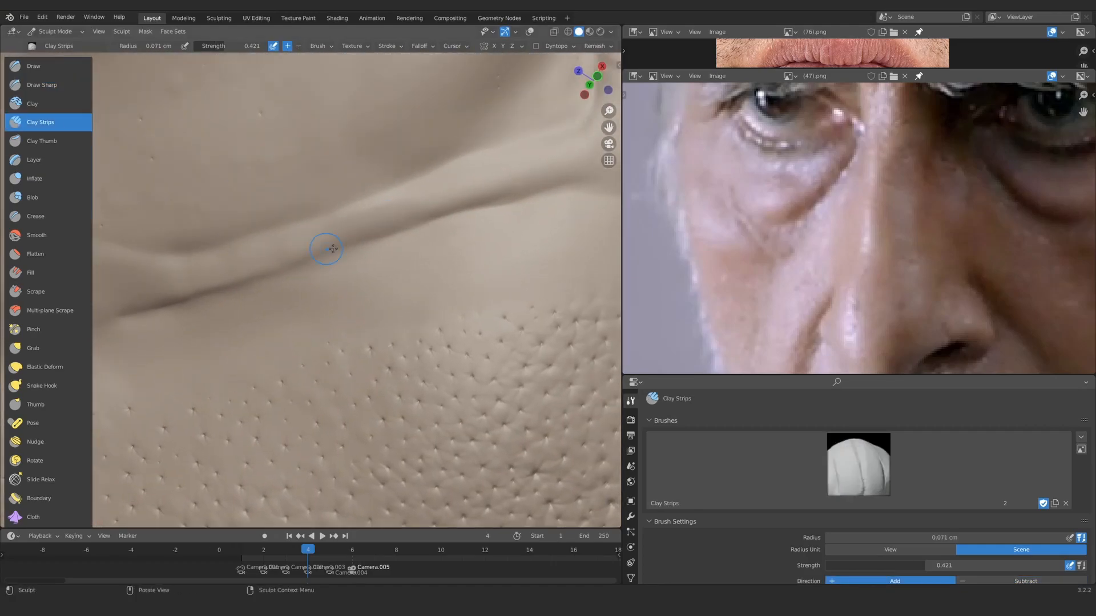
middle_drag(272, 254, 245, 173)
Step: Sharpen the crease beneath the fold with Draw Sharp at 0.086 cm radius and 0.299 strength
key(x)
key(f)
click(354, 243)
middle_drag(353, 243, 371, 226)
drag(162, 285, 165, 283)
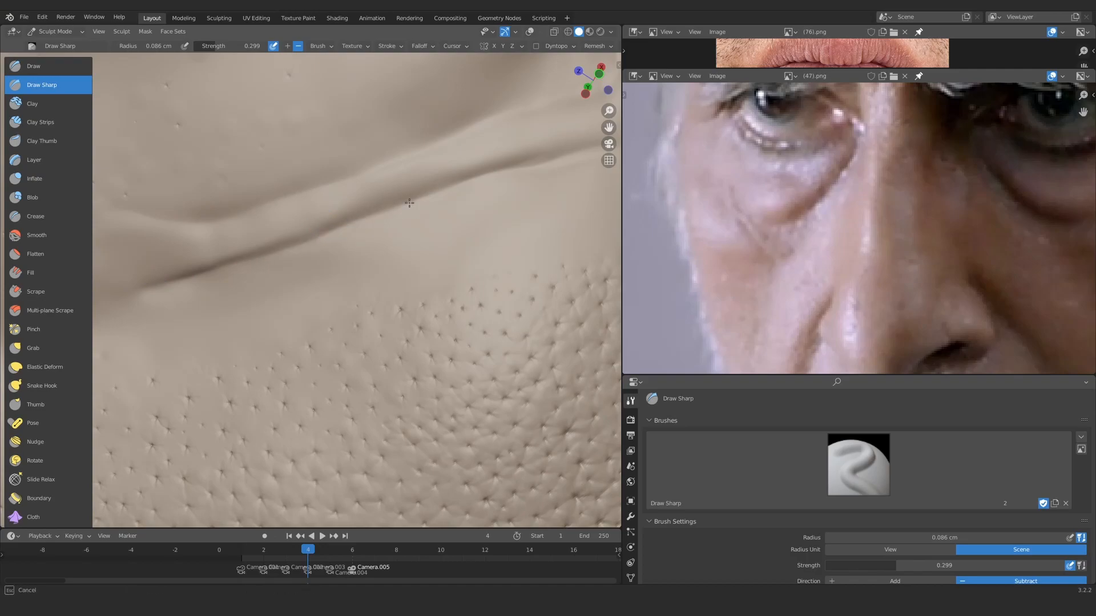
middle_drag(409, 202, 360, 245)
Step: Smooth the upper end of the fold from the front view
key(KP_1)
scroll(254, 254, up, 8)
key(f)
click(261, 254)
shift+drag(140, 159, 151, 199)
mouse_move(294, 300)
ctrl+alt+mouse_down()
mouse_move(342, 340)
mouse_move(344, 234)
mouse_move(309, 247)
mouse_move(323, 252)
ctrl+alt+mouse_up()
key(m)
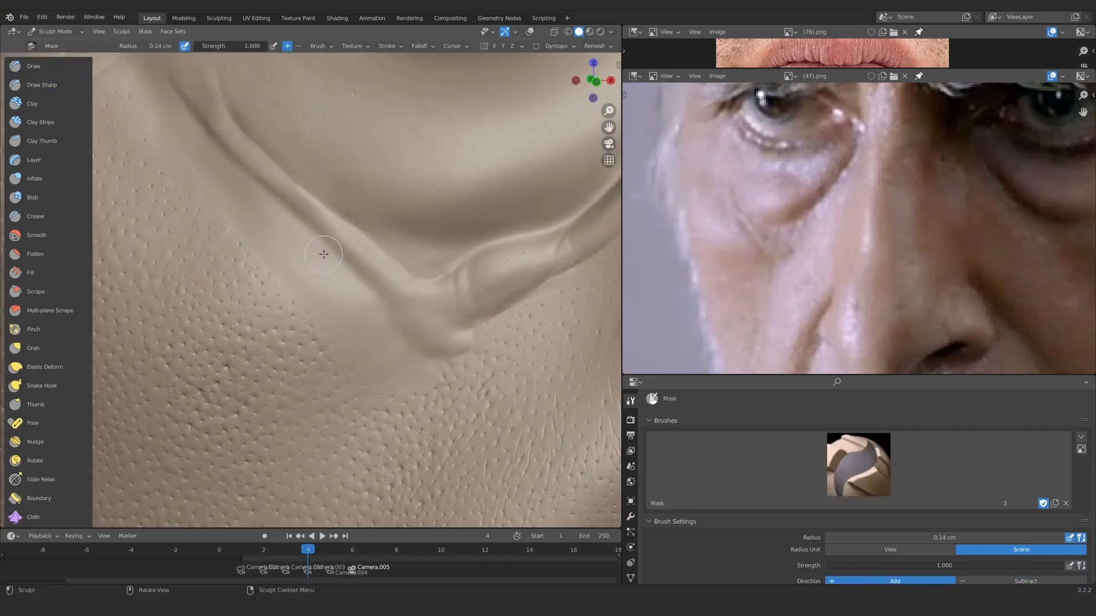
alt+drag(297, 214, 313, 228)
mouse_move(191, 159)
mouse_down()
mouse_move(211, 205)
mouse_move(319, 296)
mouse_up()
key(alt+shift+z)
key(alt+m)
Step: Stamp pores onto the smooth cheek skin beside the fold with the single pore brush at 0.1 cm radius and 0.773 strength
key(x)
key(alt+shift+z)
mouse_move(374, 272)
alt+mouse_down()
mouse_move(378, 257)
mouse_move(341, 266)
alt+mouse_up()
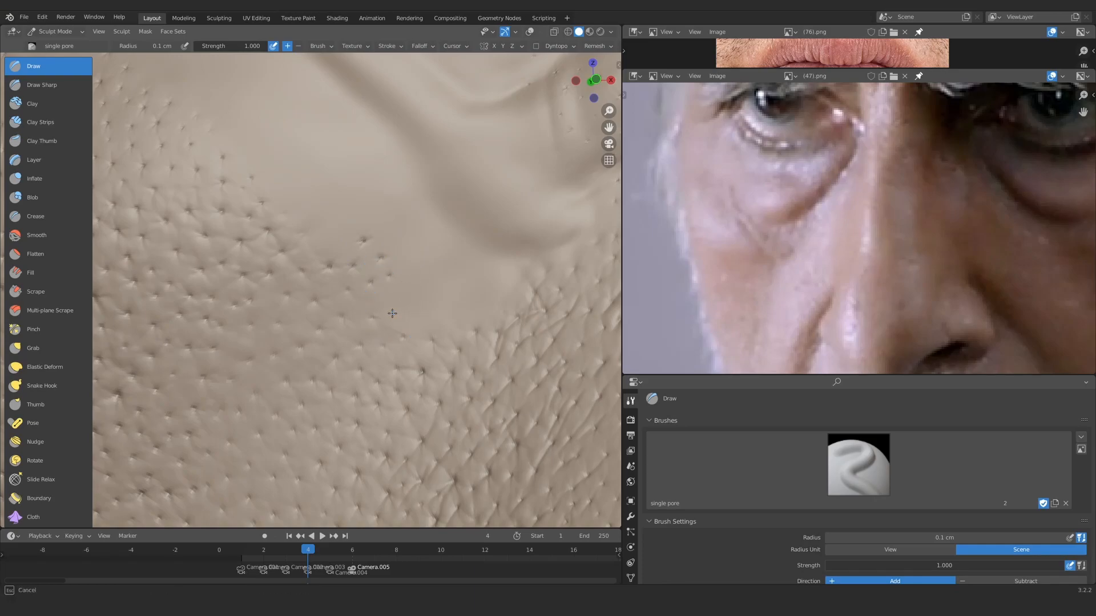
key(shift+f)
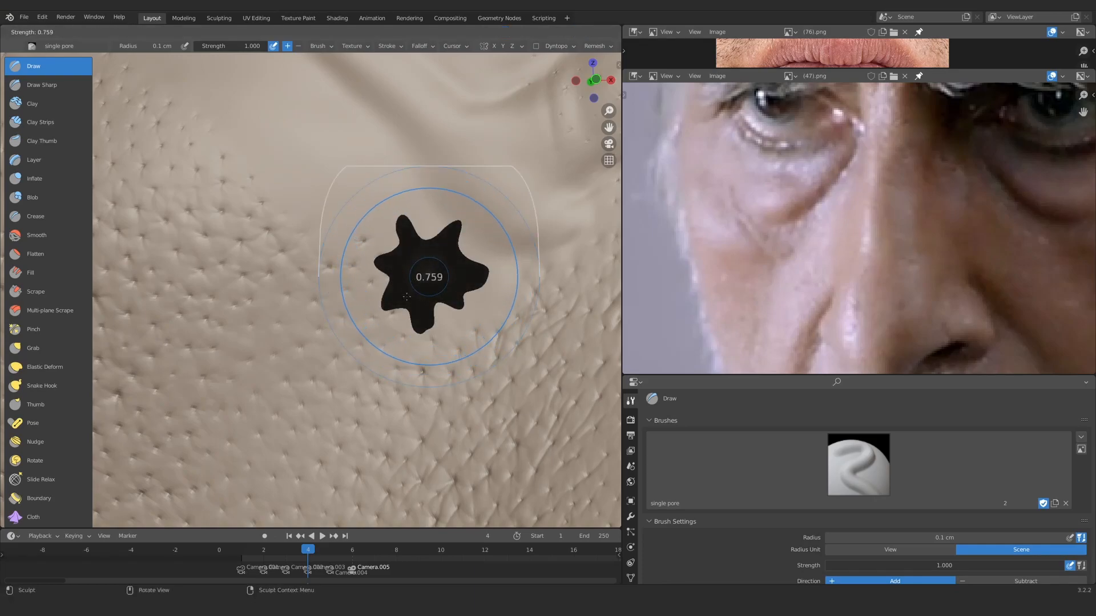
click(408, 290)
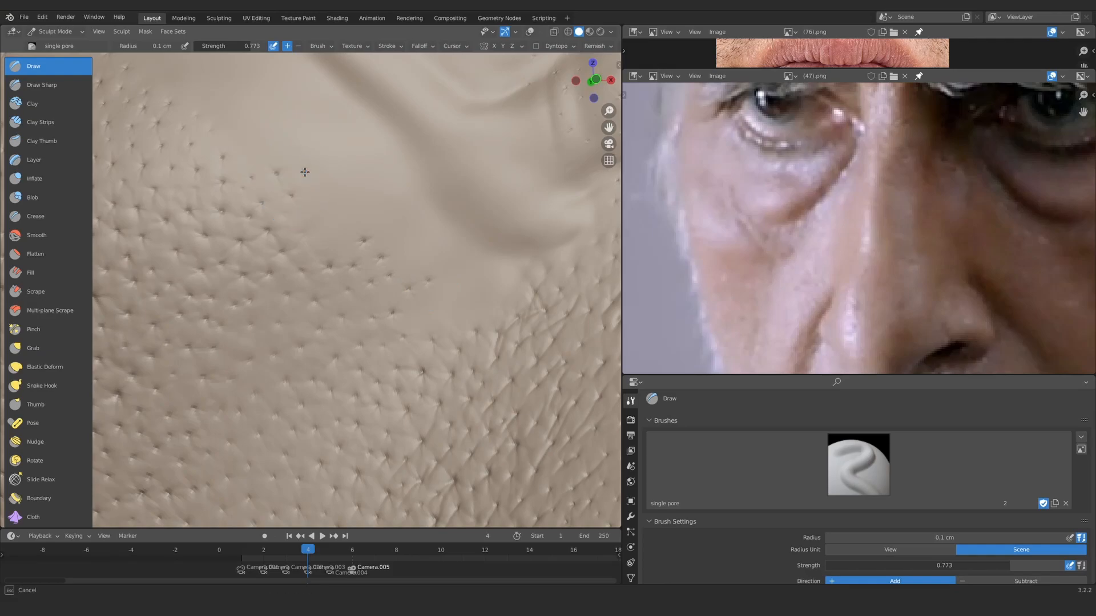
mouse_move(332, 138)
ctrl+middle_down()
mouse_move(384, 242)
mouse_move(300, 246)
ctrl+middle_up()
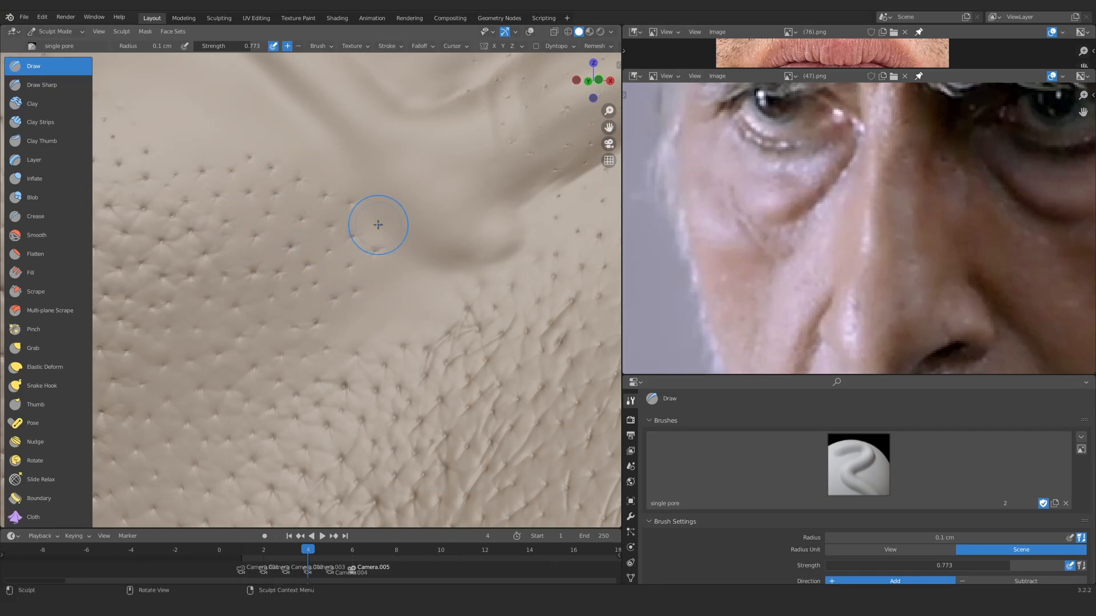
Step: Stamp more single pores below the lower tip of the fold and along its outer side
click(381, 274)
click(419, 324)
click(442, 311)
click(420, 295)
click(393, 297)
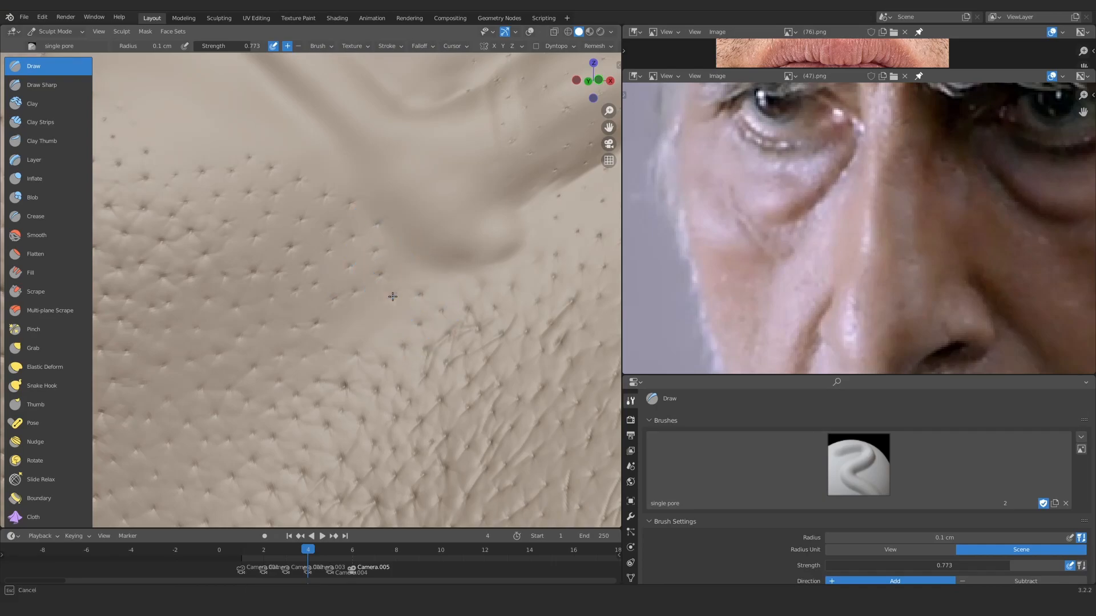
scroll(419, 292, down, 6)
middle_drag(299, 267, 332, 222)
scroll(332, 222, up, 4)
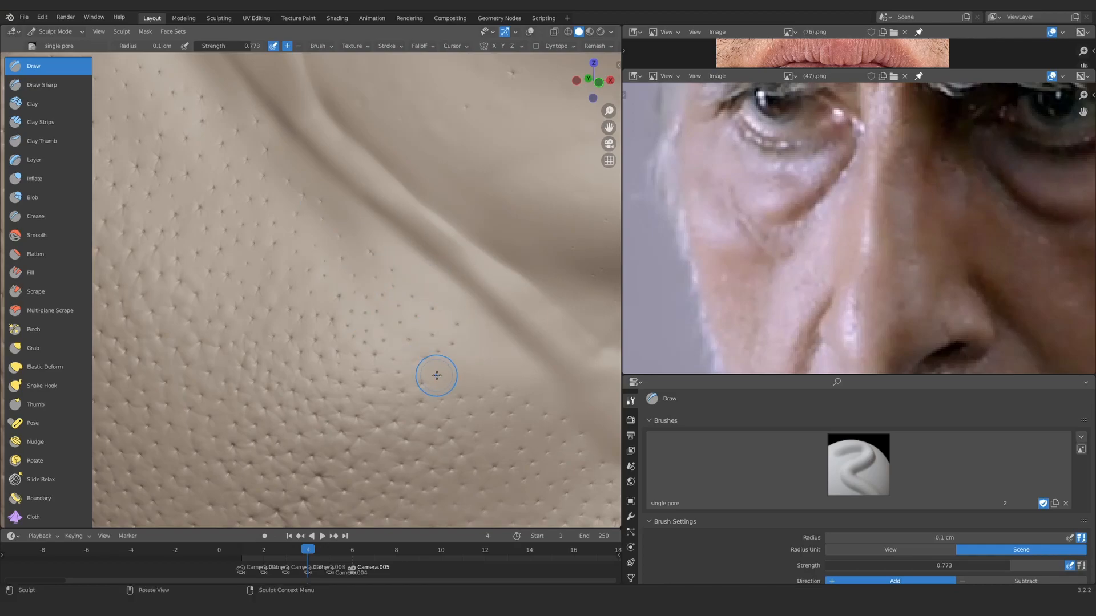
Step: Check the whole face in perspective and prepare Clay Strips at 0.29 cm radius for the eye bag
scroll(539, 394, down, 12)
scroll(318, 357, up, 2)
middle_drag(318, 358, 264, 297)
key(alt+shift+z)
key(KP_5)
scroll(264, 292, up, 2)
scroll(263, 292, up, 4)
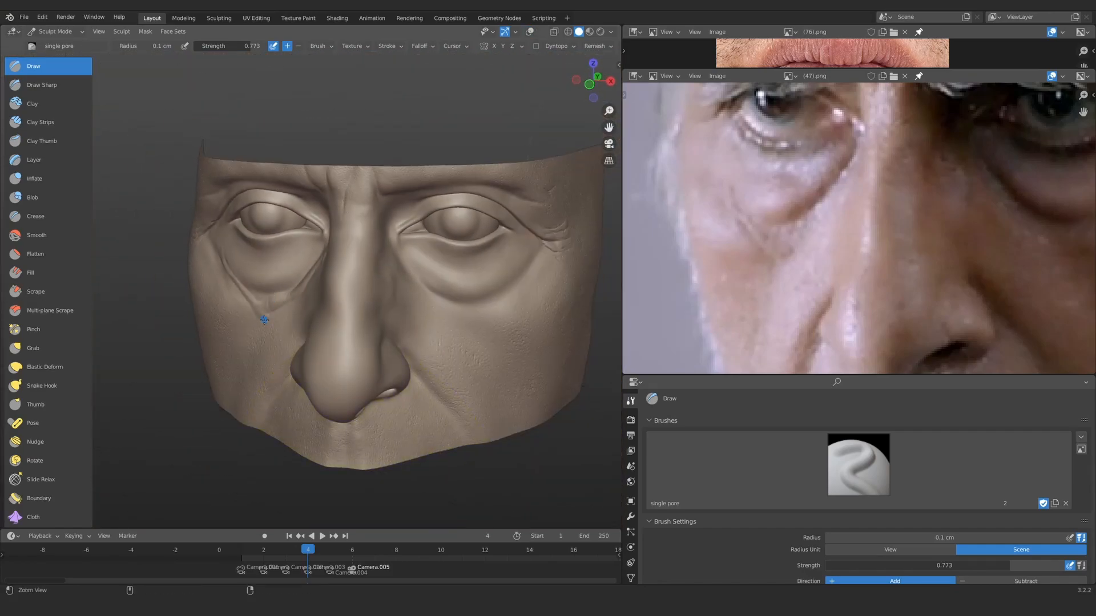
key(c)
scroll(316, 246, up, 3)
key(f)
click(315, 246)
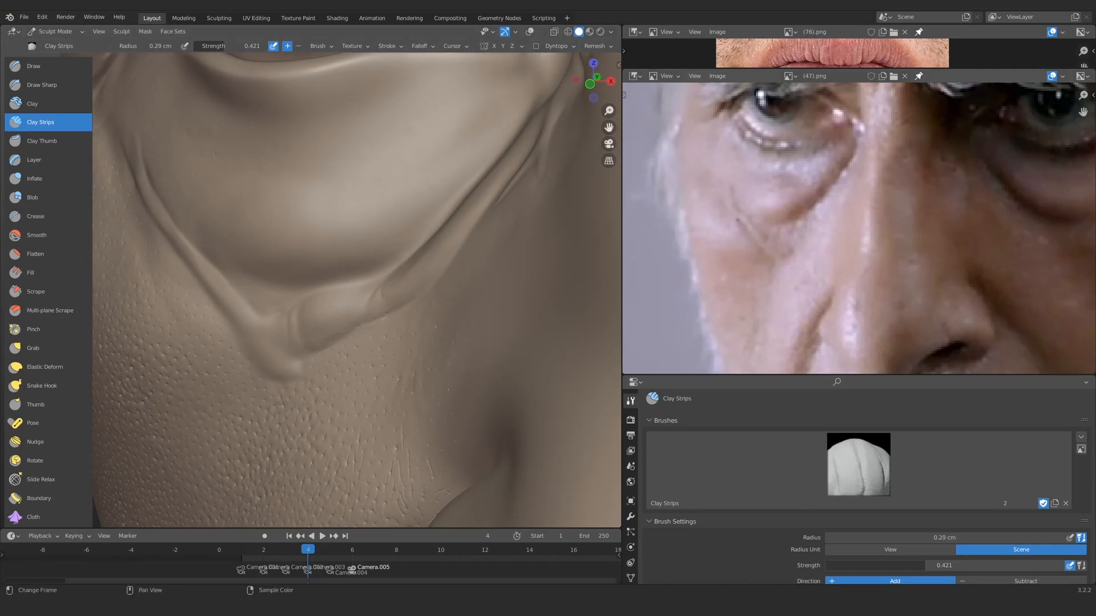
Step: Carve a curved crease across the eye bag with Draw Sharp at 0.29 cm radius and blend it with Clay Strips
key(d)
shift+middle_drag(391, 204, 395, 234)
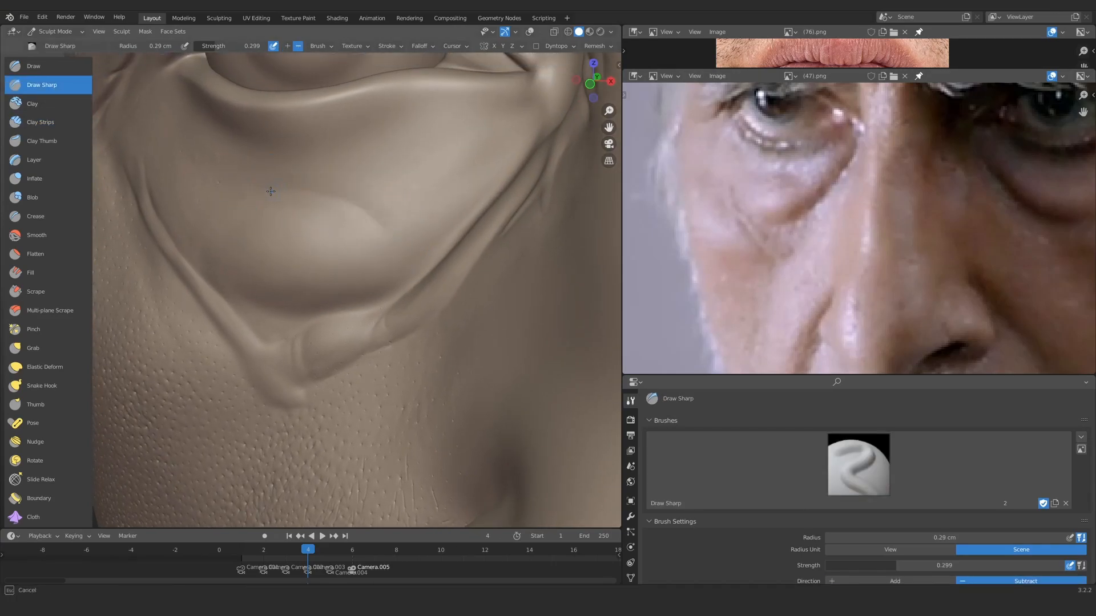
key(c)
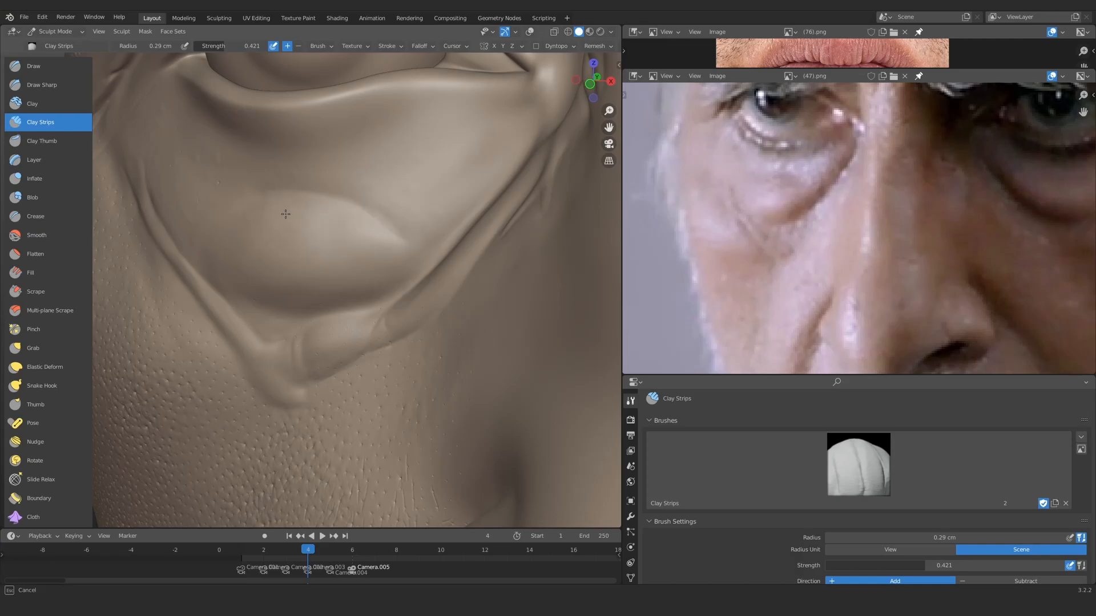
scroll(385, 224, down, 8)
scroll(386, 247, up, 7)
Step: Build up and even out the eye bag volume with Clay Strips at 0.24 cm radius and 0.421 strength
mouse_move(386, 247)
middle_down()
mouse_move(279, 230)
mouse_move(351, 211)
middle_up()
key(f)
click(364, 206)
scroll(351, 214, down, 5)
scroll(331, 232, up, 6)
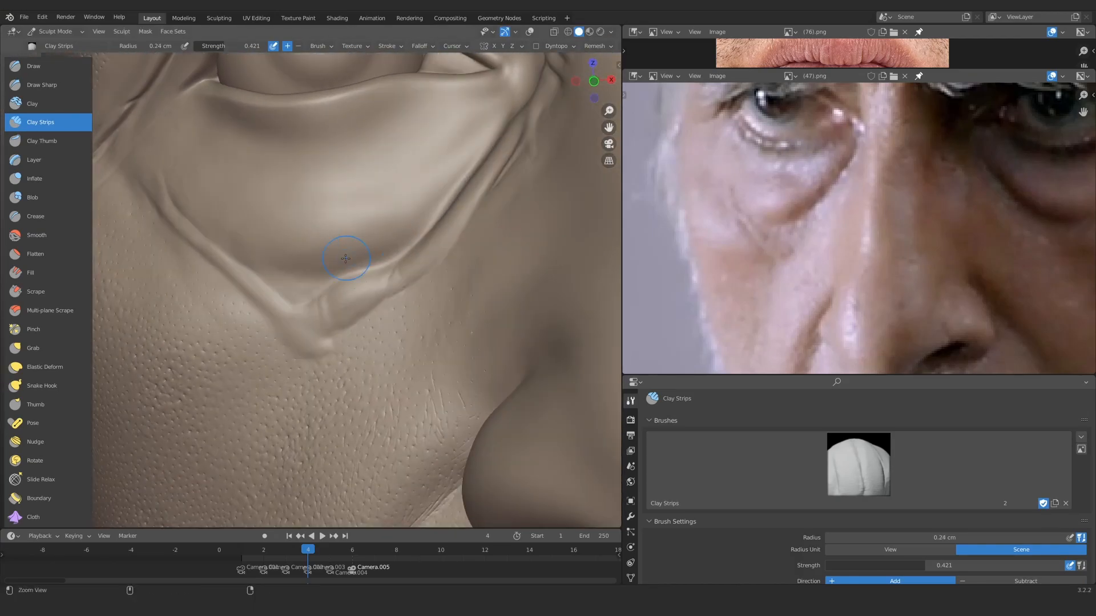
alt+drag(354, 240, 388, 229)
key(f)
click(417, 206)
scroll(330, 215, down, 5)
scroll(323, 228, up, 6)
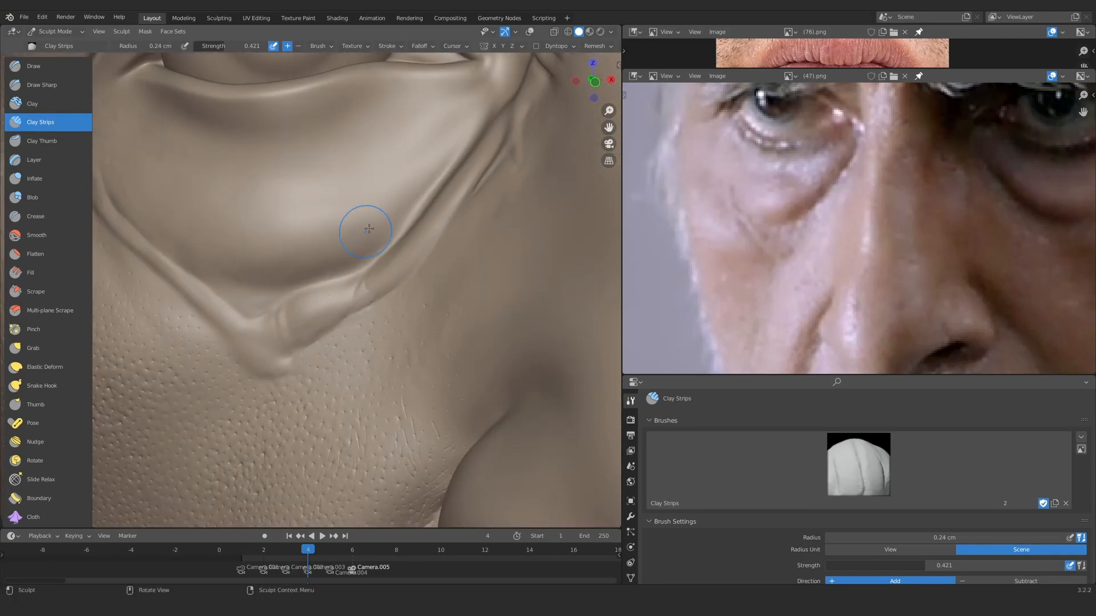
Step: Nudge the lower end of the fold beneath the eye bag with Grab
middle_drag(352, 244, 322, 247)
middle_drag(226, 226, 254, 248)
scroll(342, 194, down, 2)
key(g)
scroll(328, 229, up, 1)
drag(314, 285, 312, 282)
Step: Bring the other eye into the reference view and shape that eye bag's inner part with Clay Strips at 0.27 cm radius
mouse_move(355, 231)
ctrl+middle_down()
mouse_move(323, 320)
mouse_move(587, 384)
ctrl+middle_up()
key(f)
shift+middle_drag(912, 229, 774, 228)
mouse_move(502, 274)
shift+middle_down()
mouse_move(280, 292)
mouse_move(337, 247)
shift+middle_up()
key(c)
key(f)
click(308, 246)
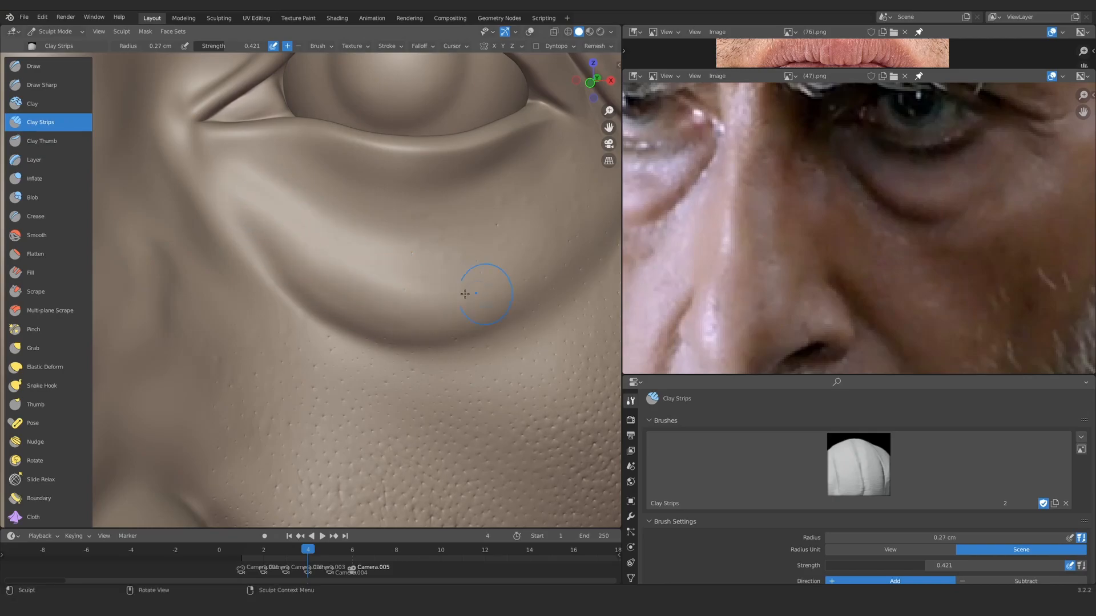
ctrl+drag(229, 191, 257, 229)
Step: Fill the inner corner of the second eye bag with Clay Strips at 0.32 cm radius
mouse_move(259, 214)
ctrl+middle_down()
mouse_move(352, 222)
mouse_move(298, 172)
ctrl+middle_up()
key(f)
click(229, 198)
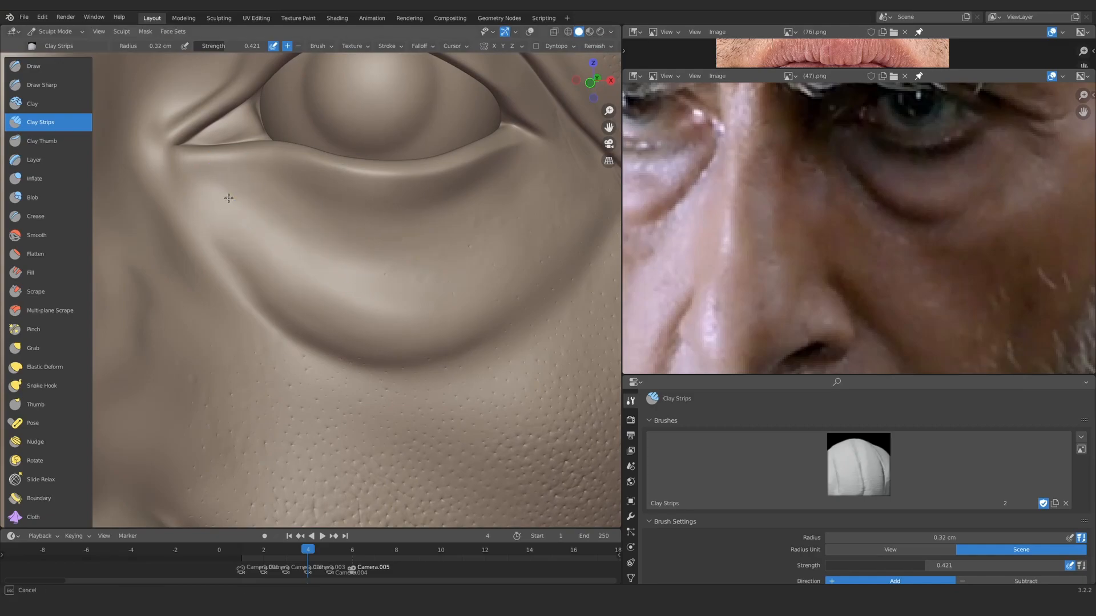
mouse_move(449, 251)
ctrl+middle_down()
mouse_move(400, 319)
mouse_move(318, 256)
mouse_move(360, 251)
mouse_move(293, 326)
mouse_move(365, 343)
mouse_move(399, 274)
ctrl+middle_up()
Step: Define the crease around the second eye bag with Draw Sharp
key(f)
click(60, 84)
mouse_move(342, 319)
ctrl+middle_down()
mouse_move(308, 258)
mouse_move(297, 354)
mouse_move(296, 337)
mouse_move(365, 257)
mouse_move(313, 253)
mouse_move(377, 252)
ctrl+middle_up()
ctrl+middle_drag(342, 246, 323, 365)
mouse_move(323, 366)
middle_down()
mouse_move(267, 262)
mouse_move(267, 229)
middle_up()
Step: Add broad volume to the second eye bag with Clay Strips at 0.45 cm radius and 0.421 strength
key(c)
ctrl+middle_drag(354, 251, 342, 354)
middle_drag(371, 320, 326, 317)
ctrl+middle_drag(325, 317, 314, 211)
key(f)
click(339, 279)
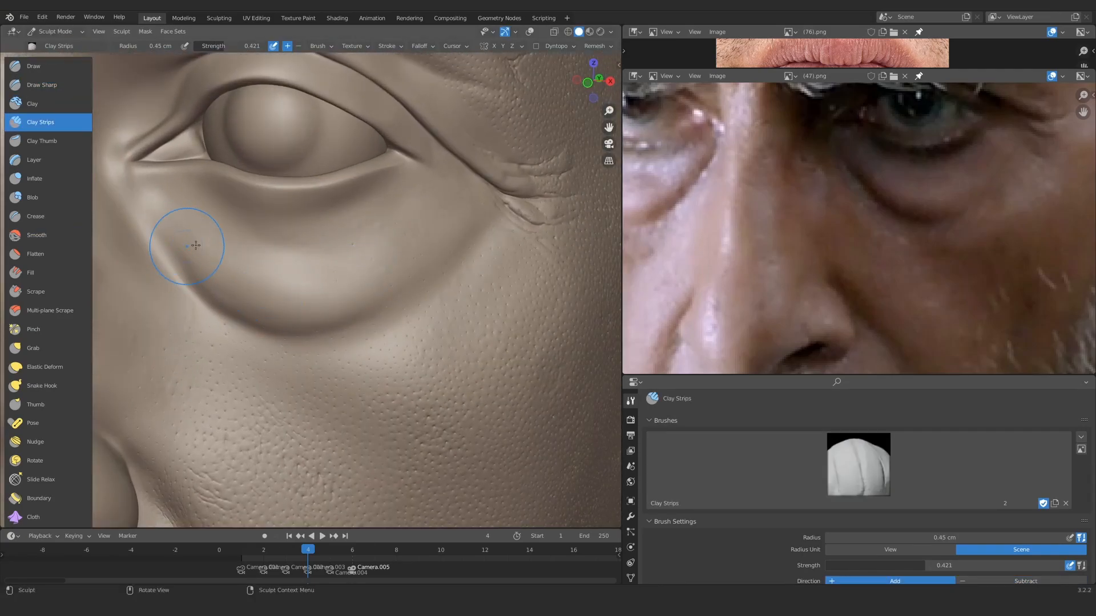
Step: Refine the second eye bag with Clay Strips at 0.35 cm and 0.43 cm radius and compare the whole face with the reference
scroll(180, 246, up, 2)
key(f)
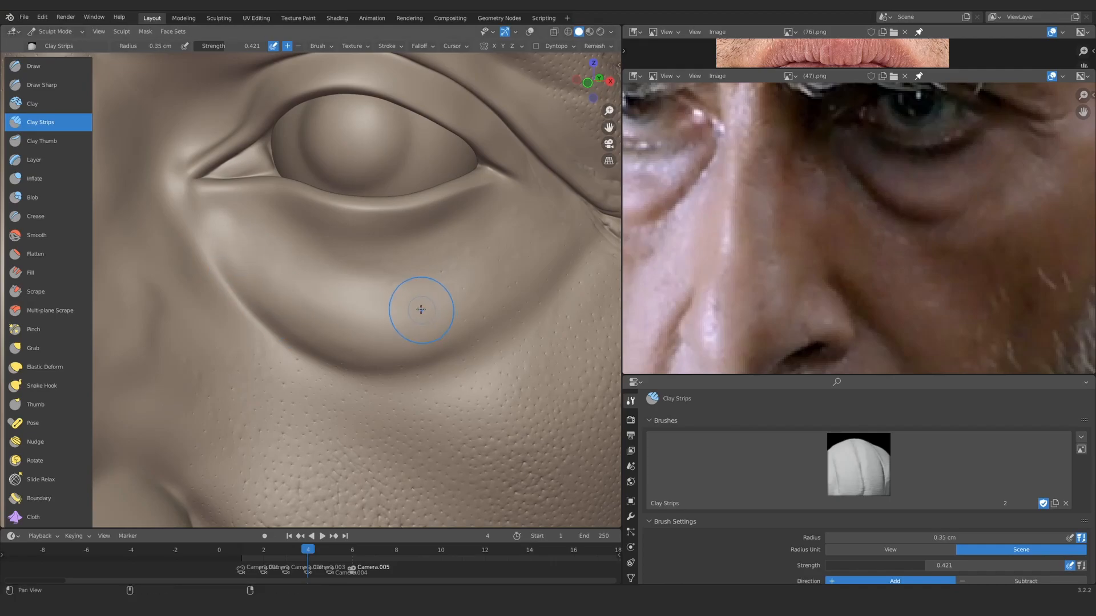
shift+middle_drag(423, 311, 285, 317)
key(f)
click(432, 241)
mouse_move(394, 281)
ctrl+middle_down()
mouse_move(422, 245)
mouse_move(377, 234)
mouse_move(309, 250)
ctrl+middle_up()
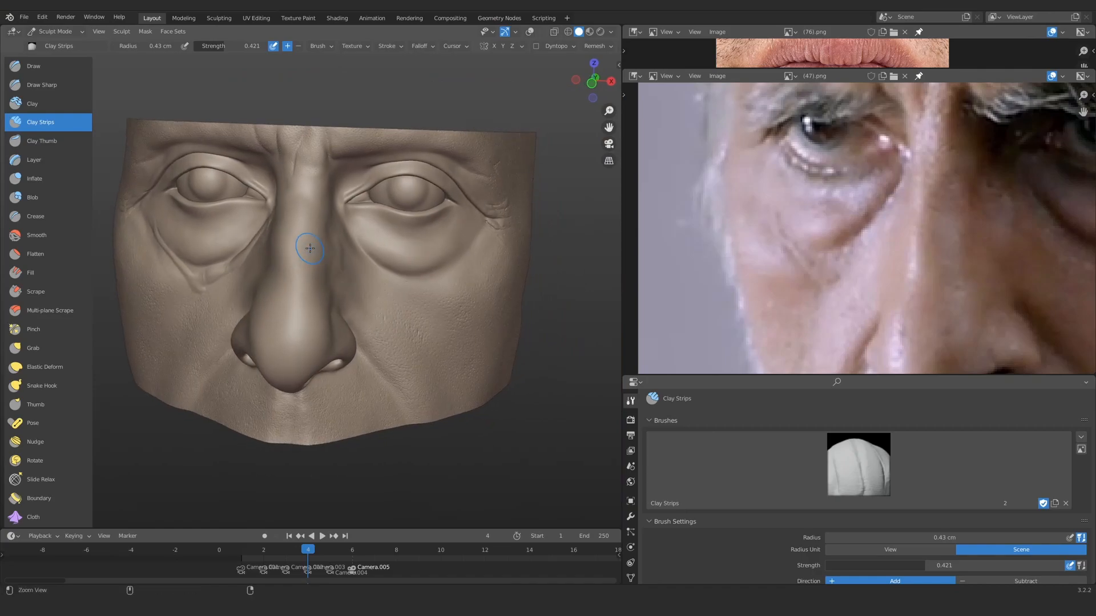
Step: Refine the eye bags with Clay Strips, adjusting the brush radius and comparing them with the reference photo
alt+drag(309, 250, 297, 254)
ctrl+alt+drag(296, 254, 274, 296)
alt+drag(856, 216, 716, 194)
key(f)
click(337, 303)
mouse_move(320, 319)
ctrl+alt+mouse_down()
mouse_move(342, 261)
mouse_move(393, 286)
ctrl+alt+mouse_up()
mouse_move(228, 285)
alt+shift+mouse_down()
mouse_move(367, 288)
mouse_move(347, 299)
mouse_move(331, 337)
alt+shift+mouse_up()
mouse_move(331, 320)
alt+mouse_down()
mouse_move(296, 319)
mouse_move(251, 292)
alt+mouse_up()
Step: Blend the eye-bag volumes into the nose and cheeks with Clay Strips, checking the reference photo
alt+drag(890, 217, 712, 280)
ctrl+alt+drag(365, 319, 353, 228)
mouse_move(217, 256)
alt+shift+mouse_down()
mouse_move(377, 249)
mouse_move(379, 234)
alt+shift+mouse_up()
key(f)
click(318, 239)
mouse_move(448, 216)
ctrl+alt+mouse_down()
mouse_move(316, 326)
mouse_move(320, 245)
ctrl+alt+mouse_up()
alt+shift+drag(319, 285, 317, 237)
ctrl+alt+drag(822, 212, 799, 257)
alt+shift+drag(394, 165, 355, 257)
mouse_move(355, 279)
ctrl+alt+mouse_down()
mouse_move(359, 251)
mouse_move(355, 262)
mouse_move(384, 289)
mouse_move(408, 292)
mouse_move(406, 326)
ctrl+alt+mouse_up()
Step: Reveal the hidden parts of the head and carve the inner brow crease with Draw Sharp at 0.37 cm radius
key(alt+h)
key(d)
mouse_move(274, 336)
ctrl+alt+mouse_down()
mouse_move(268, 274)
mouse_move(286, 245)
ctrl+alt+mouse_up()
ctrl+alt+drag(798, 228, 821, 199)
key(f)
mouse_move(293, 220)
ctrl+alt+mouse_down()
mouse_move(253, 156)
mouse_move(267, 236)
ctrl+alt+mouse_up()
drag(260, 191, 284, 161)
mouse_move(297, 183)
ctrl+alt+mouse_down()
mouse_move(311, 225)
mouse_move(274, 183)
mouse_move(257, 216)
ctrl+alt+mouse_up()
key(f)
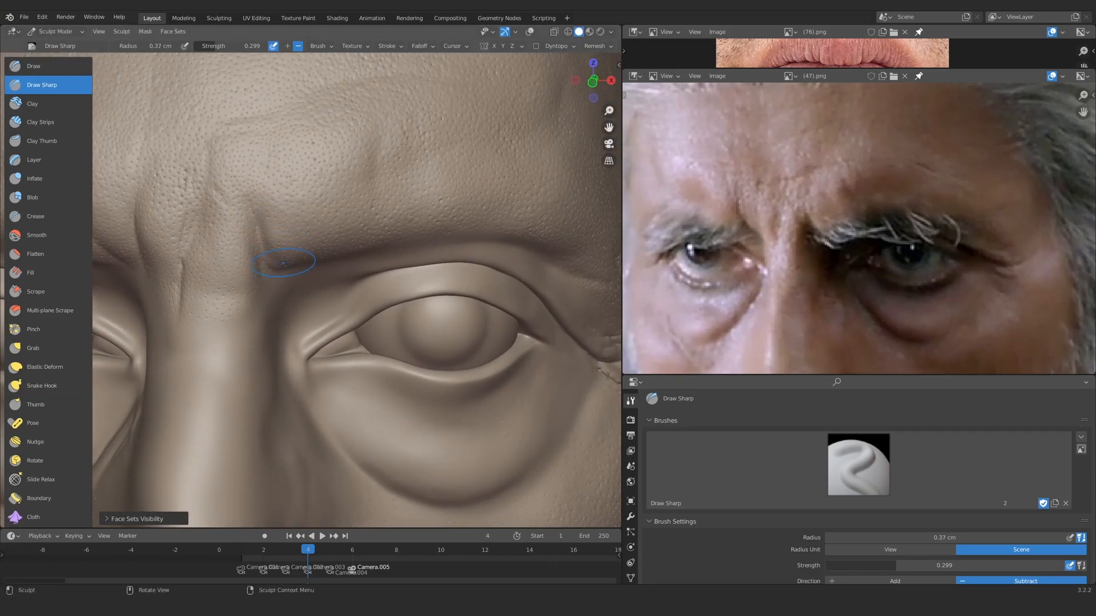
Step: Cut finer frown creases between the eyebrows with Draw Sharp at 0.28 cm radius and 0.299 strength
key(f)
mouse_move(279, 261)
ctrl+alt+mouse_down()
mouse_move(311, 243)
mouse_move(250, 244)
mouse_move(317, 250)
ctrl+alt+mouse_up()
key(f)
mouse_move(317, 250)
ctrl+alt+mouse_down()
mouse_move(306, 206)
mouse_move(351, 218)
ctrl+alt+mouse_up()
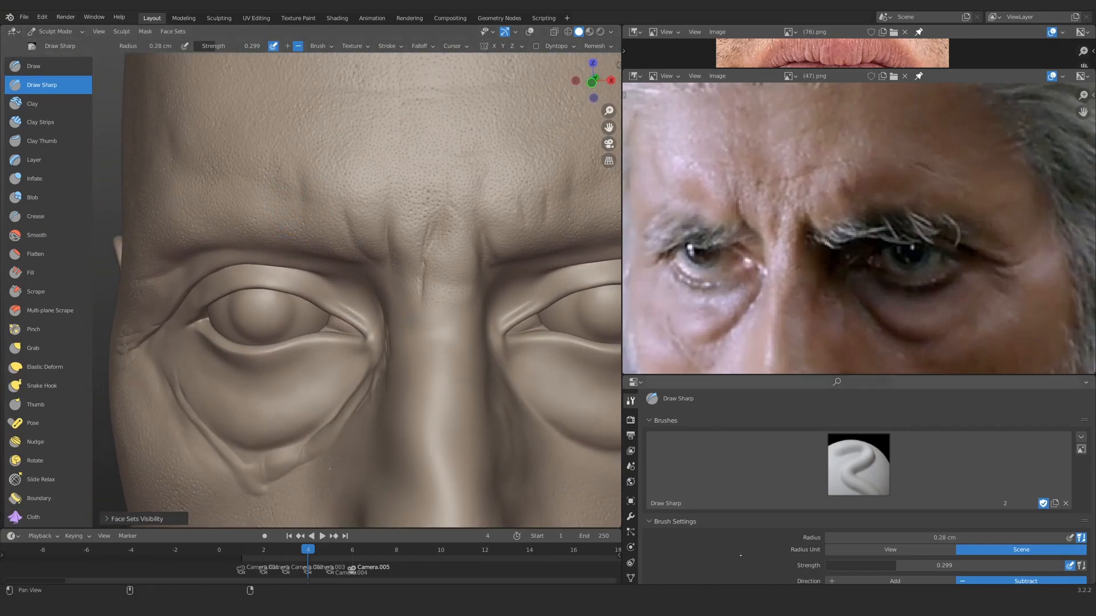
Step: Set the Multires sculpt level to 3, enable X symmetry and enlarge the Draw Sharp radius to 0.85 cm for the brow
click(631, 517)
ctrl+alt+drag(348, 177, 349, 239)
mouse_move(821, 205)
ctrl+alt+mouse_down()
mouse_move(822, 245)
mouse_move(822, 203)
ctrl+alt+mouse_up()
click(494, 46)
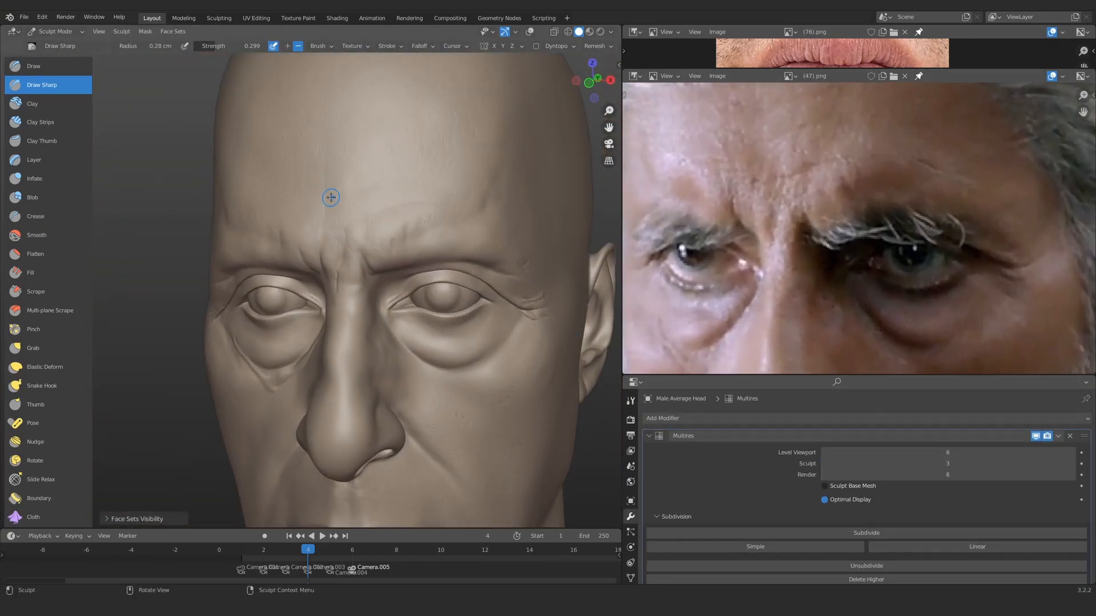
ctrl+alt+drag(332, 228, 333, 203)
key(f)
ctrl+alt+drag(380, 247, 412, 241)
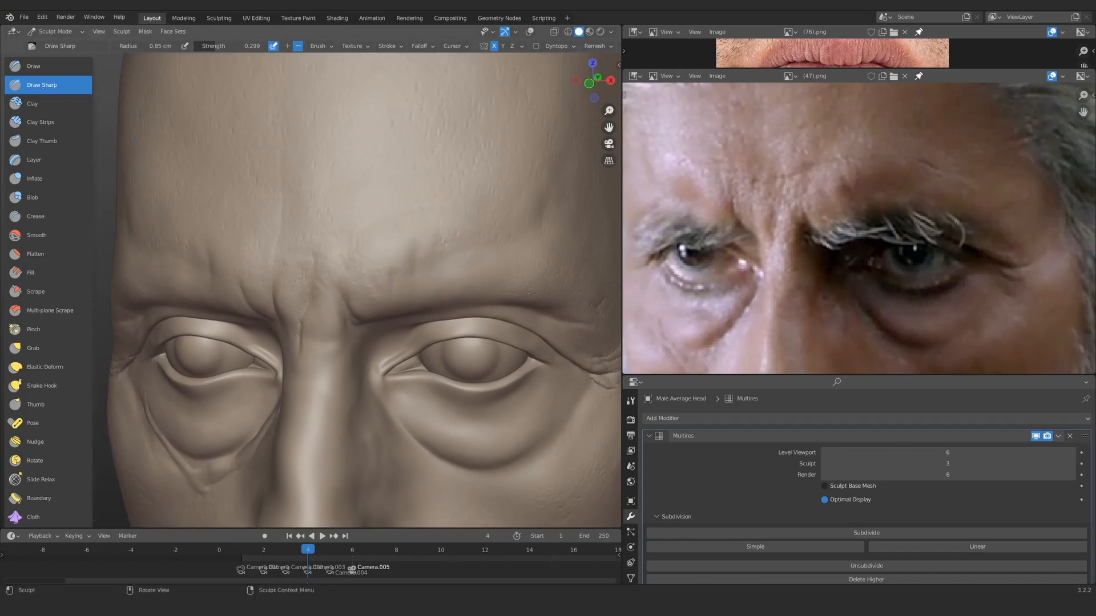
Step: Build up the forehead above the eyebrows symmetrically with Clay Strips, comparing the brow with the reference
click(50, 122)
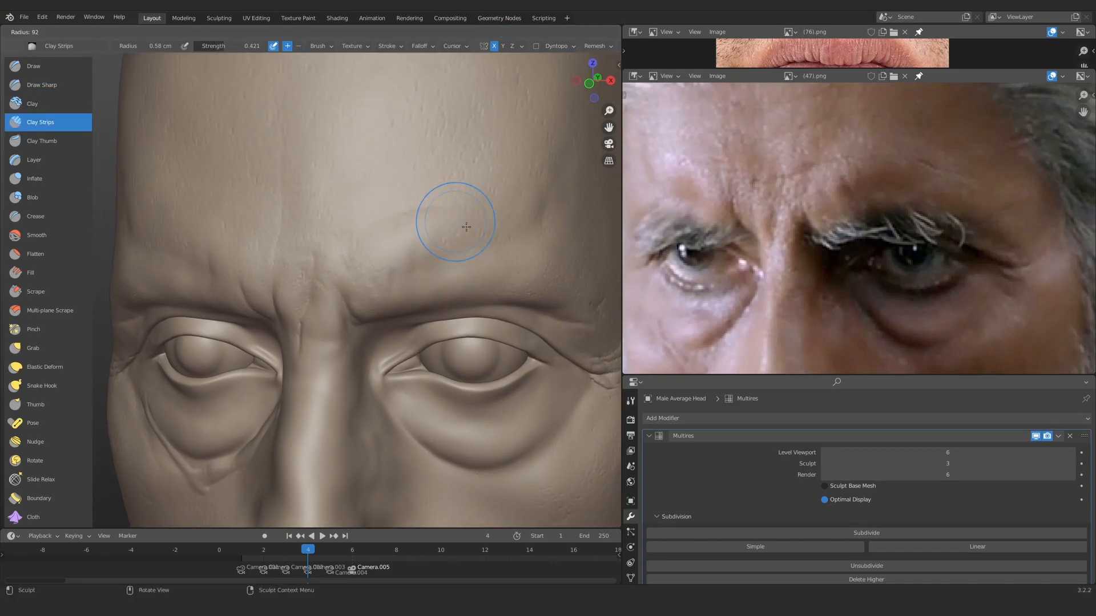
ctrl+alt+drag(494, 217, 428, 228)
mouse_move(308, 229)
alt+mouse_down()
mouse_move(365, 239)
mouse_move(296, 211)
mouse_move(361, 246)
alt+mouse_up()
ctrl+alt+drag(429, 260, 354, 251)
mouse_move(354, 240)
alt+mouse_down()
mouse_move(313, 251)
mouse_move(336, 242)
alt+mouse_up()
ctrl+alt+drag(878, 228, 833, 231)
mouse_move(308, 240)
ctrl+alt+mouse_down()
mouse_move(394, 242)
mouse_move(365, 240)
mouse_move(406, 261)
mouse_move(360, 266)
ctrl+alt+mouse_up()
key(f)
click(266, 244)
Step: Turn off X symmetry and add uneven volume to the frown folds between the eyebrows with Clay Strips
click(494, 46)
key(f)
click(371, 248)
mouse_move(370, 243)
mouse_down()
mouse_move(379, 246)
mouse_move(348, 245)
mouse_up()
mouse_move(348, 246)
alt+mouse_down()
mouse_move(380, 231)
mouse_move(394, 165)
alt+mouse_up()
key(f)
click(402, 160)
mouse_move(371, 171)
ctrl+alt+mouse_down()
mouse_move(394, 165)
mouse_move(303, 208)
mouse_move(337, 194)
ctrl+alt+mouse_up()
mouse_move(337, 194)
ctrl+alt+mouse_down()
mouse_move(388, 177)
mouse_move(371, 171)
ctrl+alt+mouse_up()
Step: Strengthen the inner brow folds with Clay Strips at 0.27 cm radius and 0.684 strength
key(f)
click(354, 165)
mouse_move(354, 166)
mouse_down()
mouse_move(369, 147)
mouse_move(369, 181)
mouse_move(378, 171)
mouse_up()
alt+shift+drag(378, 171, 338, 234)
key(shift+f)
click(343, 229)
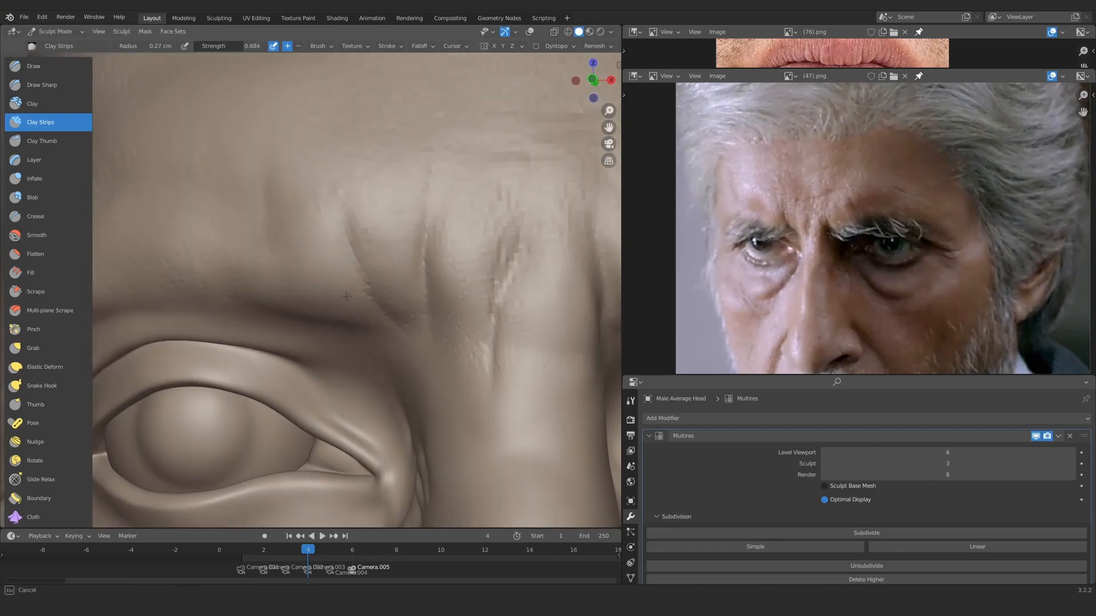
mouse_move(279, 254)
ctrl+alt+mouse_down()
mouse_move(240, 200)
mouse_move(268, 197)
ctrl+alt+mouse_up()
mouse_move(268, 197)
alt+shift+mouse_down()
mouse_move(272, 244)
mouse_move(294, 247)
mouse_move(295, 258)
mouse_move(271, 223)
alt+shift+mouse_up()
Step: Deepen the creases at the inner eyebrows with Draw Sharp at 0.44 cm radius and 0.299 strength
click(42, 85)
mouse_move(312, 279)
ctrl+alt+mouse_down()
mouse_move(286, 224)
mouse_move(343, 220)
mouse_move(277, 242)
ctrl+alt+mouse_up()
ctrl+alt+drag(278, 242, 303, 248)
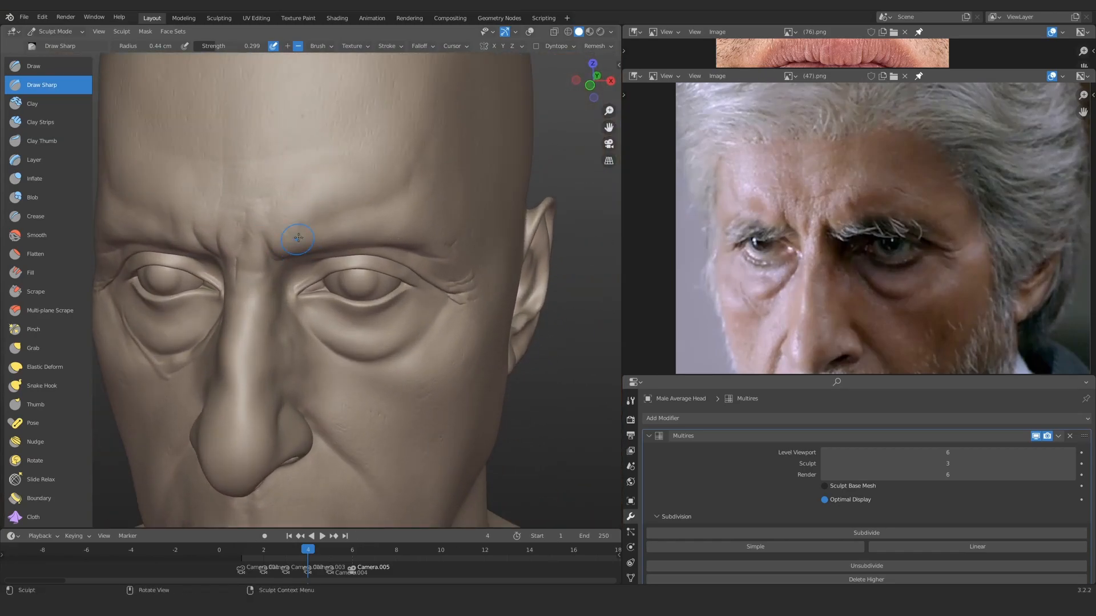
alt+shift+drag(246, 138, 290, 218)
ctrl+alt+drag(290, 218, 312, 246)
Step: Shape broad depressions above the eyebrows with Draw Sharp at 0.9 cm radius
click(367, 223)
mouse_move(354, 196)
alt+shift+mouse_down()
mouse_move(345, 225)
mouse_move(344, 196)
alt+shift+mouse_up()
mouse_move(252, 102)
ctrl+alt+mouse_down()
mouse_move(286, 237)
mouse_move(326, 231)
ctrl+alt+mouse_up()
drag(232, 260, 243, 273)
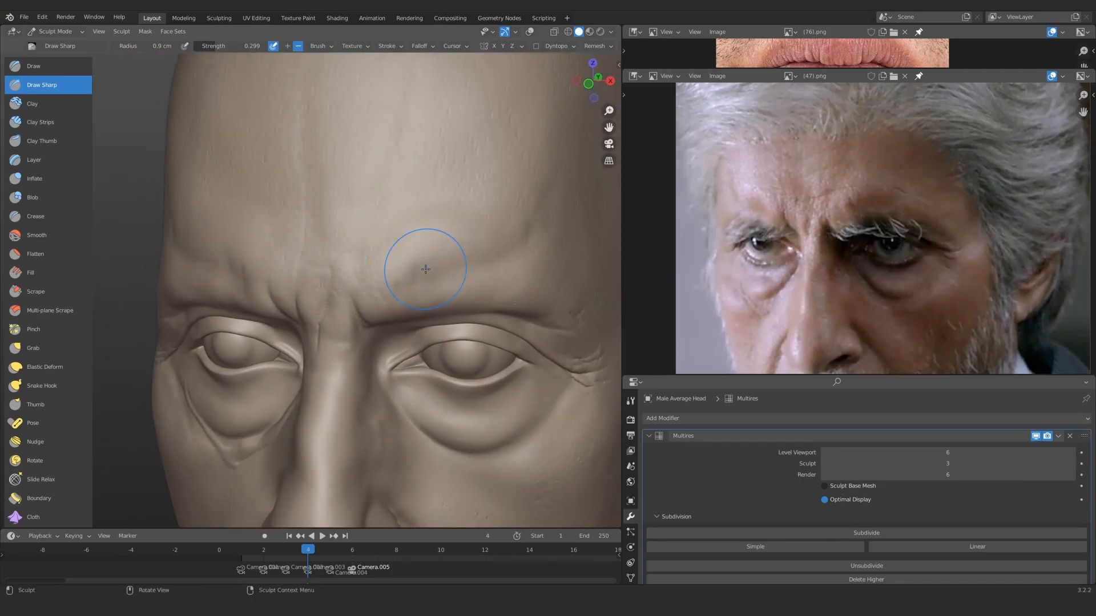
alt+drag(401, 289, 413, 287)
mouse_move(366, 285)
ctrl+alt+mouse_down()
mouse_move(342, 223)
mouse_move(309, 297)
mouse_move(289, 246)
mouse_move(292, 275)
mouse_move(302, 251)
mouse_move(330, 262)
mouse_move(334, 241)
ctrl+alt+mouse_up()
Step: Carve the frown lines between the eyebrows with Draw Sharp at an adjusted brush radius
key(f)
click(315, 247)
mouse_move(337, 205)
ctrl+alt+mouse_down()
mouse_move(335, 232)
mouse_move(306, 226)
mouse_move(342, 262)
ctrl+alt+mouse_up()
mouse_move(342, 262)
alt+mouse_down()
mouse_move(369, 264)
mouse_move(348, 268)
alt+mouse_up()
mouse_move(339, 285)
ctrl+alt+mouse_down()
mouse_move(329, 248)
mouse_move(281, 269)
mouse_move(308, 267)
ctrl+alt+mouse_up()
mouse_move(396, 239)
ctrl+alt+mouse_down()
mouse_move(396, 183)
mouse_move(377, 163)
ctrl+alt+mouse_up()
key(f)
click(239, 171)
Step: Build up the wrinkles at the root of the nose with Clay Strips at 0.24 cm radius and smooth them
click(49, 122)
ctrl+alt+drag(341, 225, 344, 204)
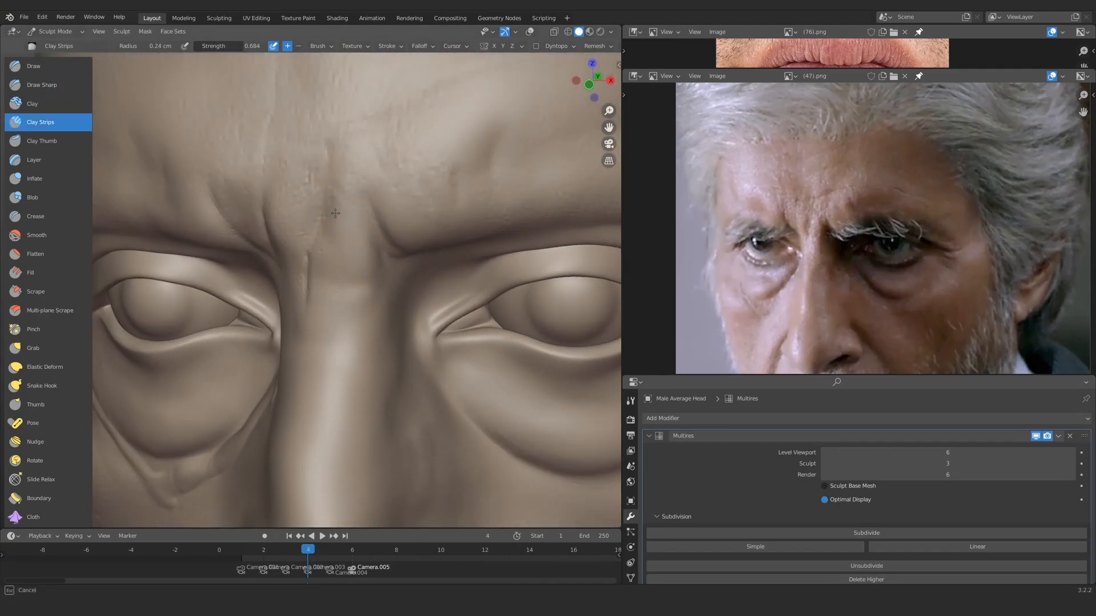
mouse_move(344, 242)
alt+mouse_down()
mouse_move(393, 240)
mouse_move(322, 227)
mouse_move(387, 219)
mouse_move(342, 269)
alt+mouse_up()
click(48, 236)
mouse_move(310, 221)
alt+mouse_down()
mouse_move(313, 259)
mouse_move(344, 324)
mouse_move(344, 250)
mouse_move(335, 294)
mouse_move(303, 232)
alt+mouse_up()
click(48, 122)
mouse_move(303, 232)
ctrl+middle_down()
mouse_move(310, 274)
mouse_move(320, 154)
ctrl+middle_up()
Step: Set the Multires sculpt level to 2 and add volume along the nasolabial fold with Clay Strips at 0.28 cm radius
scroll(851, 229, down, 2)
scroll(850, 228, up, 2)
mouse_move(297, 296)
ctrl+middle_down()
mouse_move(272, 220)
mouse_move(425, 298)
ctrl+middle_up()
click(825, 463)
mouse_move(308, 197)
ctrl+middle_down()
mouse_move(300, 222)
mouse_move(308, 189)
ctrl+middle_up()
key(f)
click(355, 215)
mouse_move(285, 257)
ctrl+middle_down()
mouse_move(269, 238)
mouse_move(299, 313)
mouse_move(297, 300)
ctrl+middle_up()
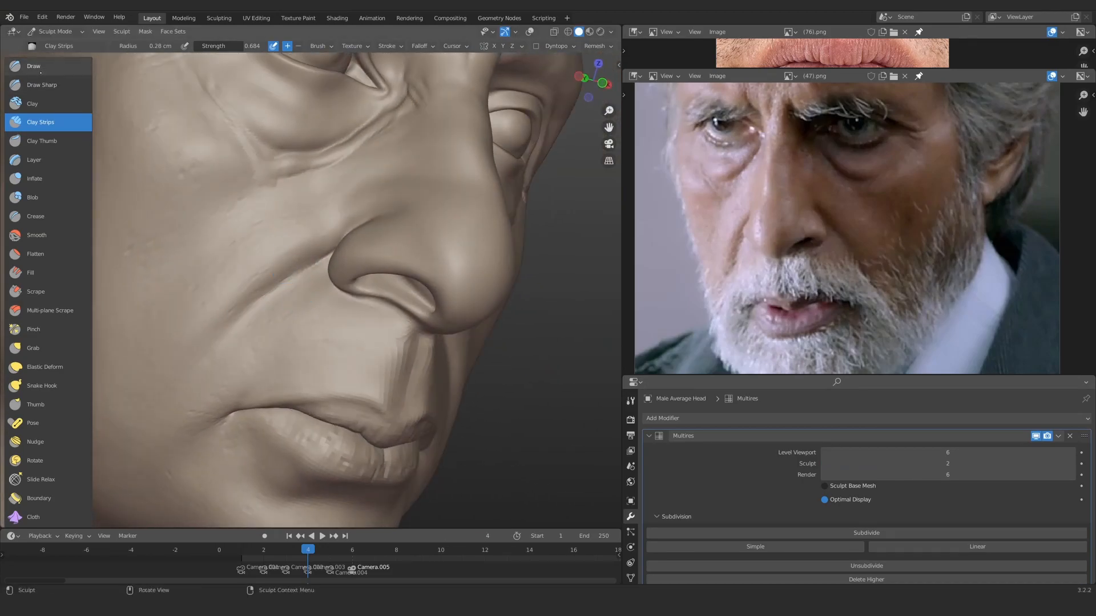
Step: Fill the cheek beside the nostril with Clay at 0.49 cm radius and adjust the fold's shape with Grab
click(35, 67)
scroll(343, 237, up, 3)
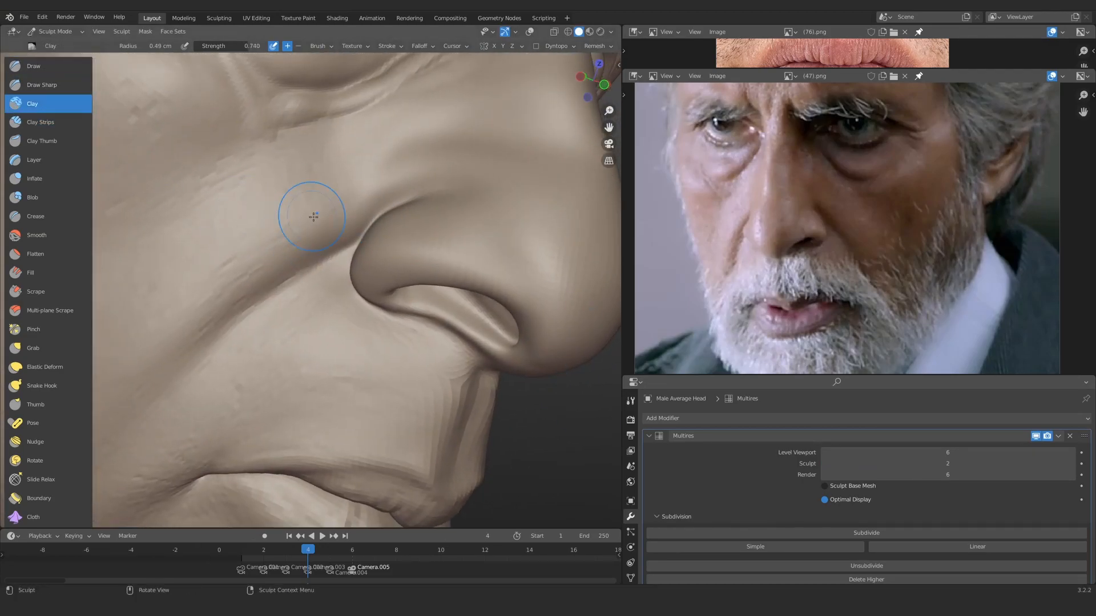
mouse_move(356, 204)
ctrl+middle_down()
mouse_move(377, 196)
mouse_move(367, 184)
mouse_move(366, 216)
ctrl+middle_up()
key(g)
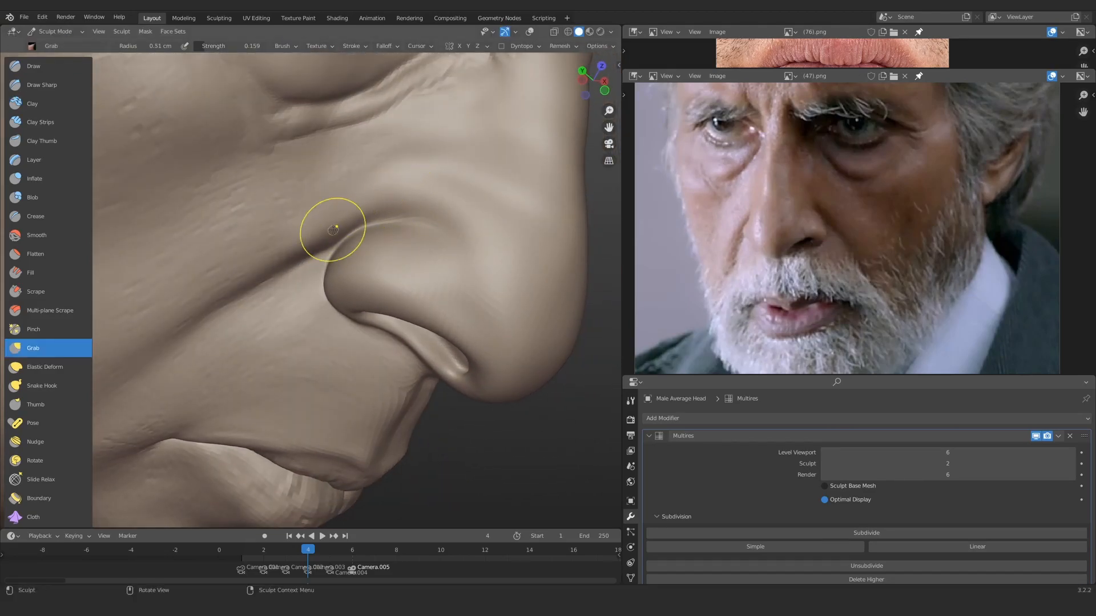
middle_drag(252, 263, 274, 221)
Step: Build up the opposite nasolabial fold beside the nostril with Clay at 0.3 cm radius and 0.867 strength
click(32, 103)
ctrl+middle_drag(328, 251, 342, 239)
mouse_move(274, 275)
middle_down()
mouse_move(335, 183)
mouse_move(358, 186)
mouse_move(228, 211)
mouse_move(297, 179)
mouse_move(359, 271)
mouse_move(256, 251)
middle_up()
mouse_move(257, 251)
ctrl+middle_down()
mouse_move(207, 279)
mouse_move(242, 249)
ctrl+middle_up()
drag(242, 249, 220, 173)
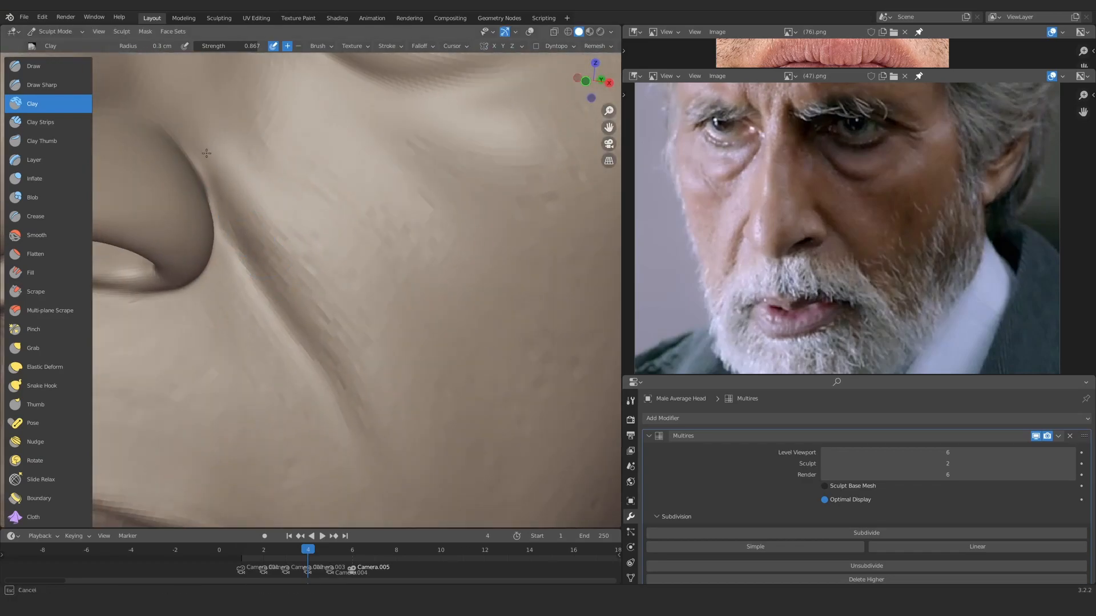
Step: Refine the nasolabial folds and cheeks with Clay, checking them from several angles against the reference
ctrl+middle_drag(310, 289, 268, 365)
mouse_move(268, 365)
middle_down()
mouse_move(308, 400)
mouse_move(296, 246)
mouse_move(305, 235)
mouse_move(260, 229)
middle_up()
mouse_move(259, 229)
ctrl+middle_down()
mouse_move(302, 307)
mouse_move(311, 206)
ctrl+middle_up()
mouse_move(311, 205)
middle_down()
mouse_move(285, 223)
mouse_move(280, 211)
middle_up()
ctrl+middle_drag(856, 239, 855, 205)
middle_drag(855, 171, 836, 240)
mouse_move(297, 308)
ctrl+middle_down()
mouse_move(285, 239)
mouse_move(319, 308)
ctrl+middle_up()
mouse_move(308, 239)
ctrl+middle_down()
mouse_move(245, 306)
mouse_move(297, 319)
ctrl+middle_up()
ctrl+middle_drag(257, 365, 210, 291)
ctrl+middle_drag(342, 286, 348, 348)
ctrl+middle_drag(422, 386, 400, 309)
Step: Finish the cheek and under-eye forms with Clay at 0.51 cm radius and set the Multires sculpt level to 6
middle_drag(828, 228, 871, 236)
middle_drag(245, 204, 216, 222)
mouse_move(354, 240)
ctrl+middle_down()
mouse_move(375, 276)
mouse_move(432, 268)
ctrl+middle_up()
ctrl+middle_drag(432, 268, 432, 316)
ctrl+middle_drag(400, 256, 421, 228)
mouse_move(421, 276)
middle_down()
mouse_move(327, 262)
mouse_move(309, 246)
middle_up()
middle_drag(245, 276, 329, 250)
shift+middle_drag(400, 223, 257, 302)
mouse_move(256, 302)
ctrl+middle_down()
mouse_move(261, 272)
mouse_move(311, 279)
ctrl+middle_up()
ctrl+middle_drag(319, 286, 322, 266)
shift+middle_drag(373, 236, 338, 273)
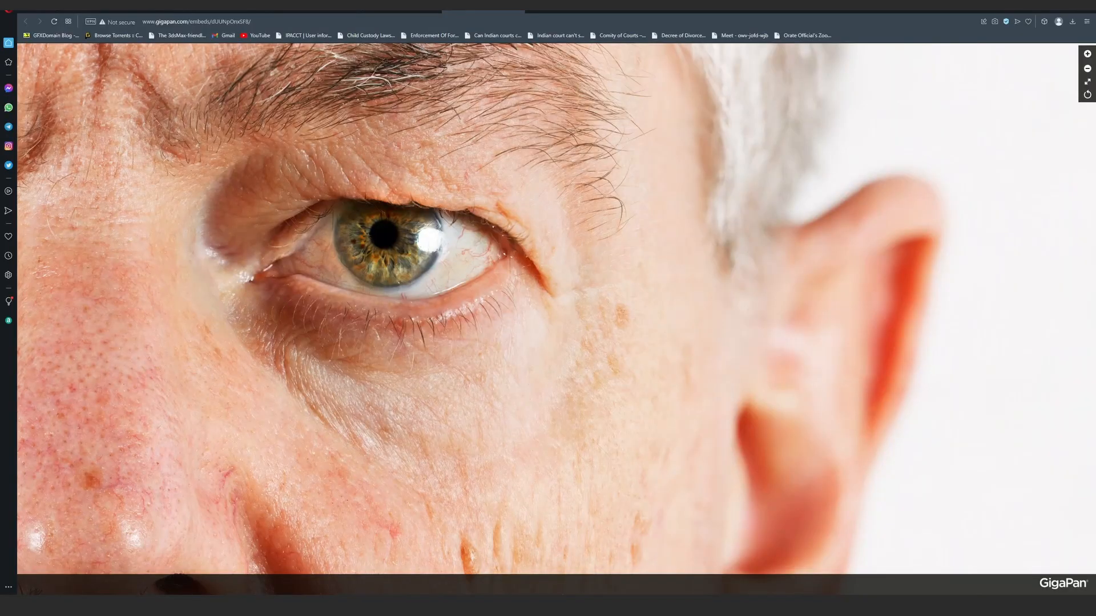
Step: Switch to the GigaPan portrait in the browser and examine the older man's eye bag and under-eye skin up close
scroll(351, 283, down, 3)
scroll(351, 283, up, 3)
scroll(351, 283, up, 5)
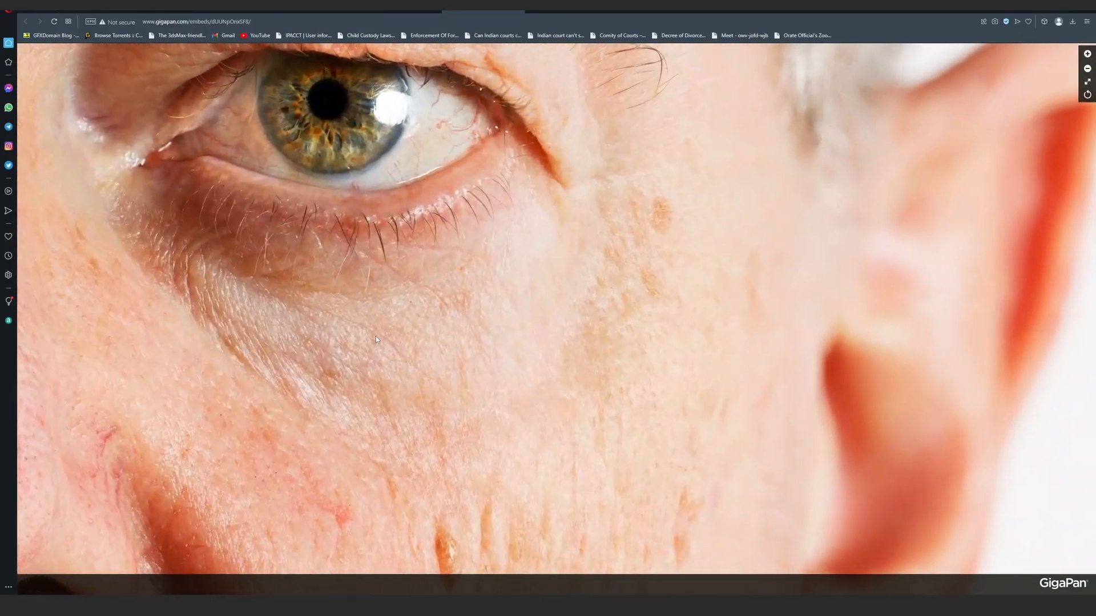
scroll(364, 314, up, 1)
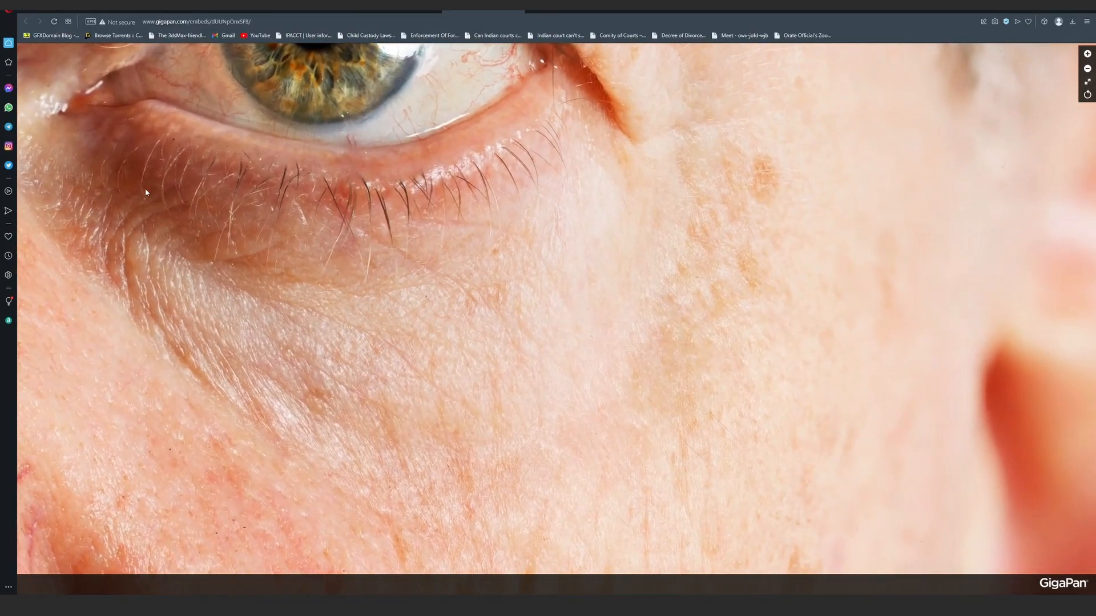
drag(341, 327, 398, 291)
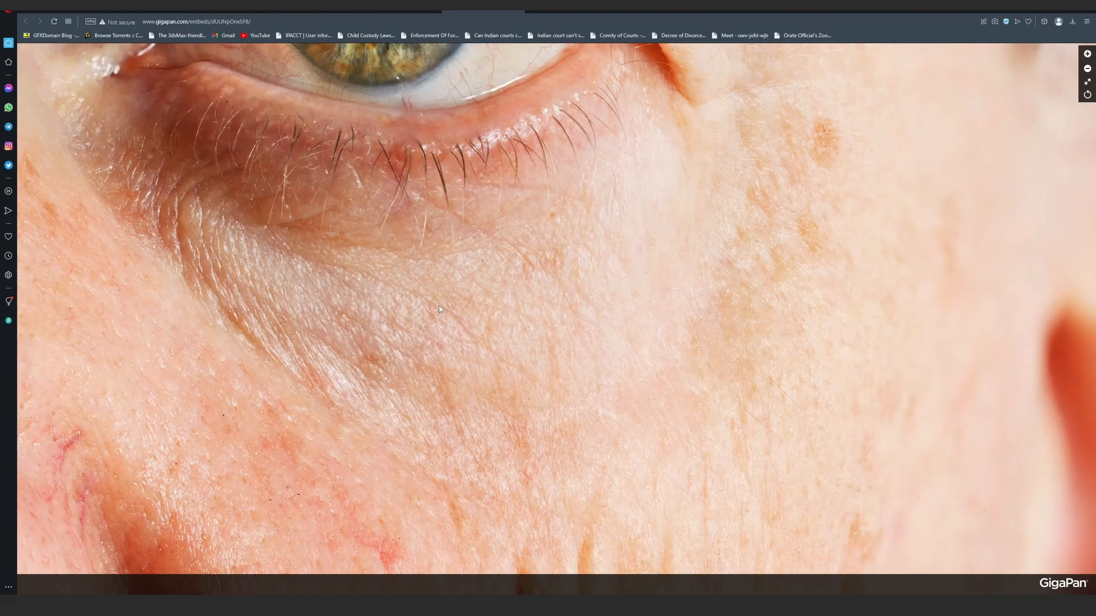
scroll(439, 309, down, 3)
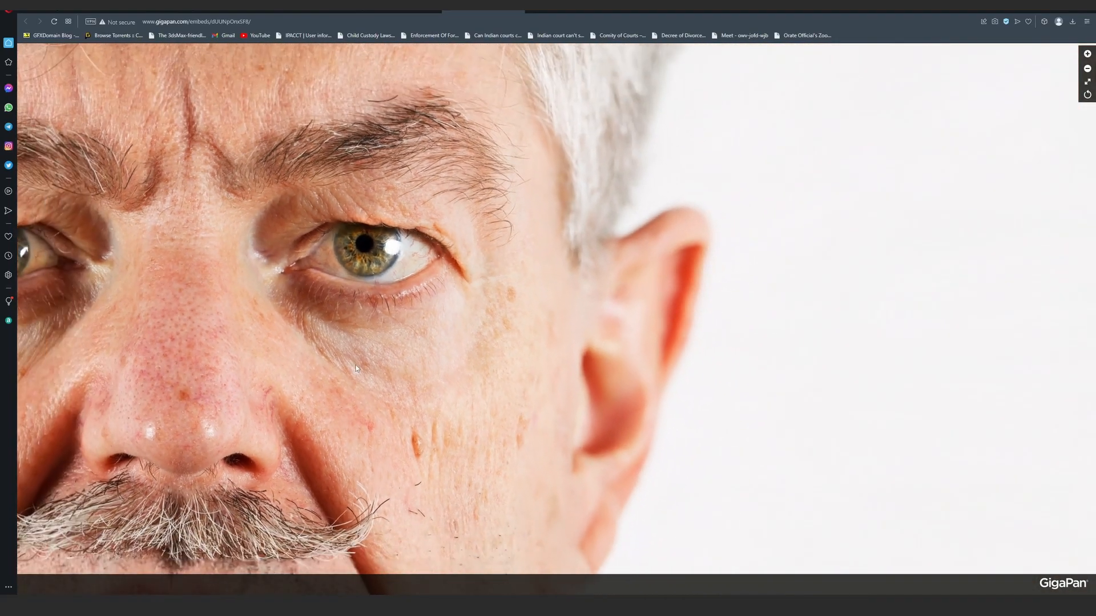
scroll(288, 371, down, 2)
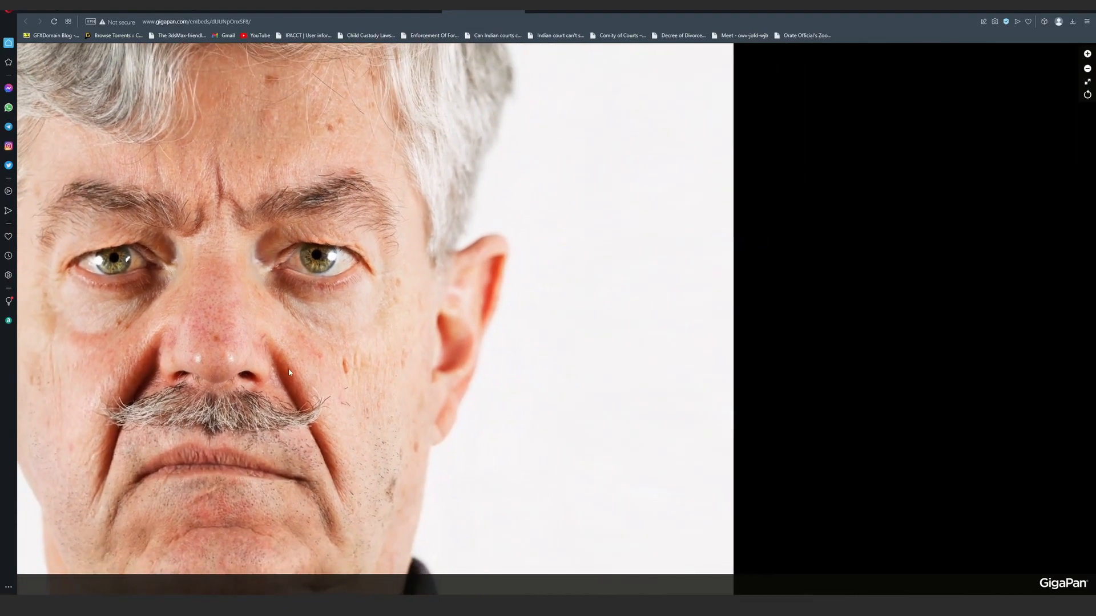
scroll(323, 257, up, 3)
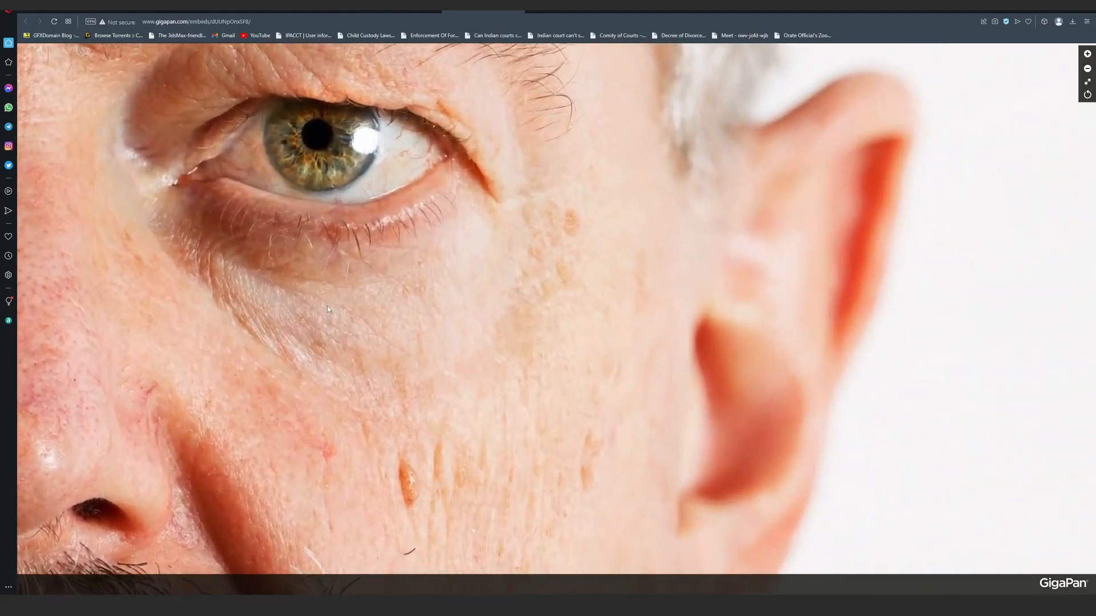
scroll(327, 307, up, 2)
drag(347, 260, 386, 275)
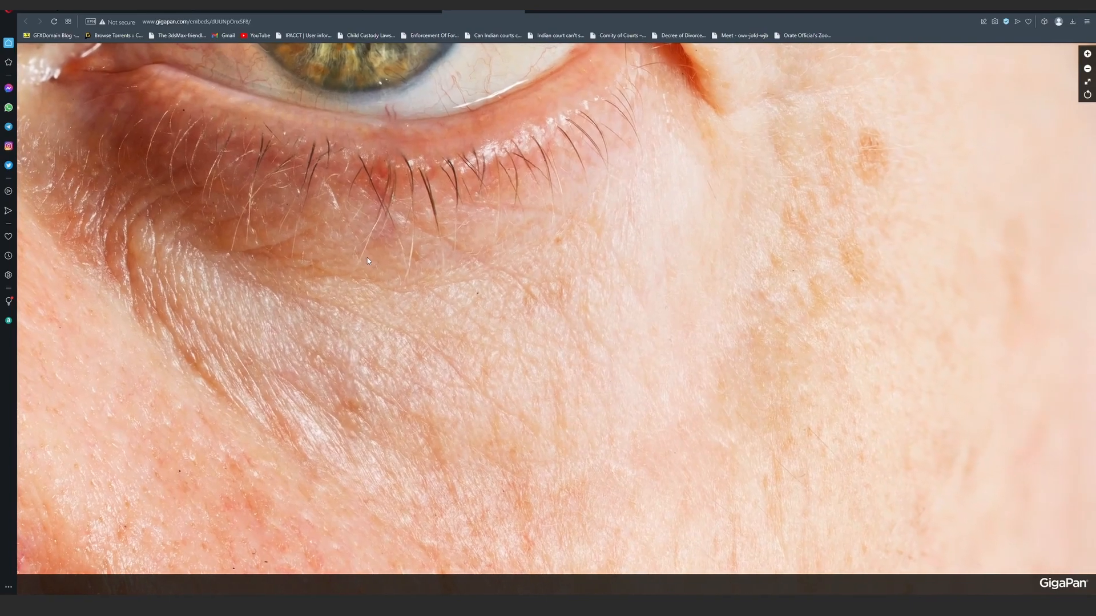
scroll(226, 239, down, 1)
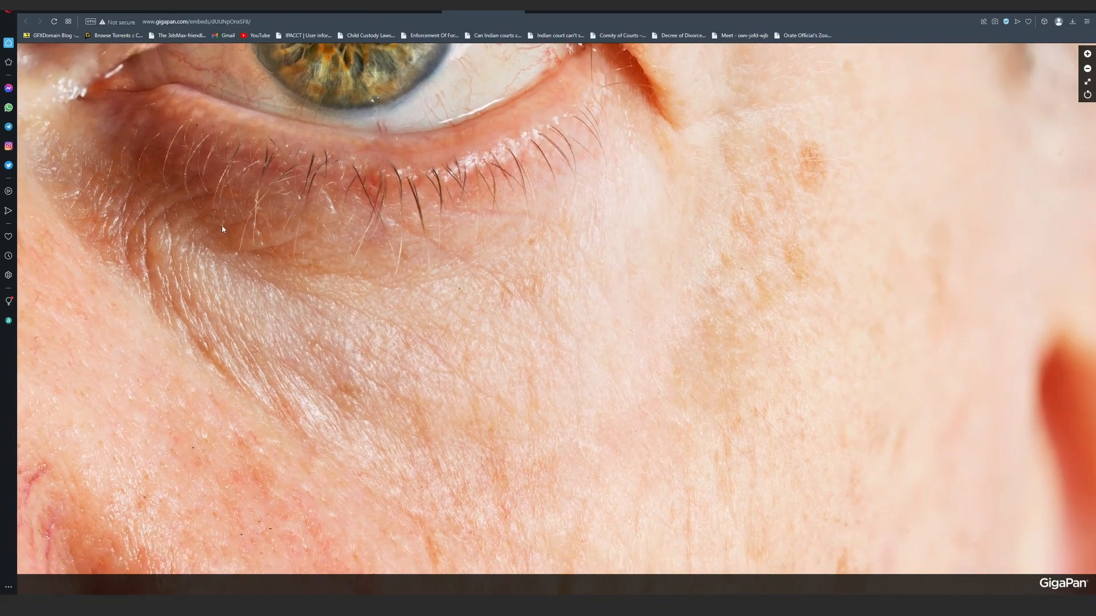
scroll(211, 229, up, 1)
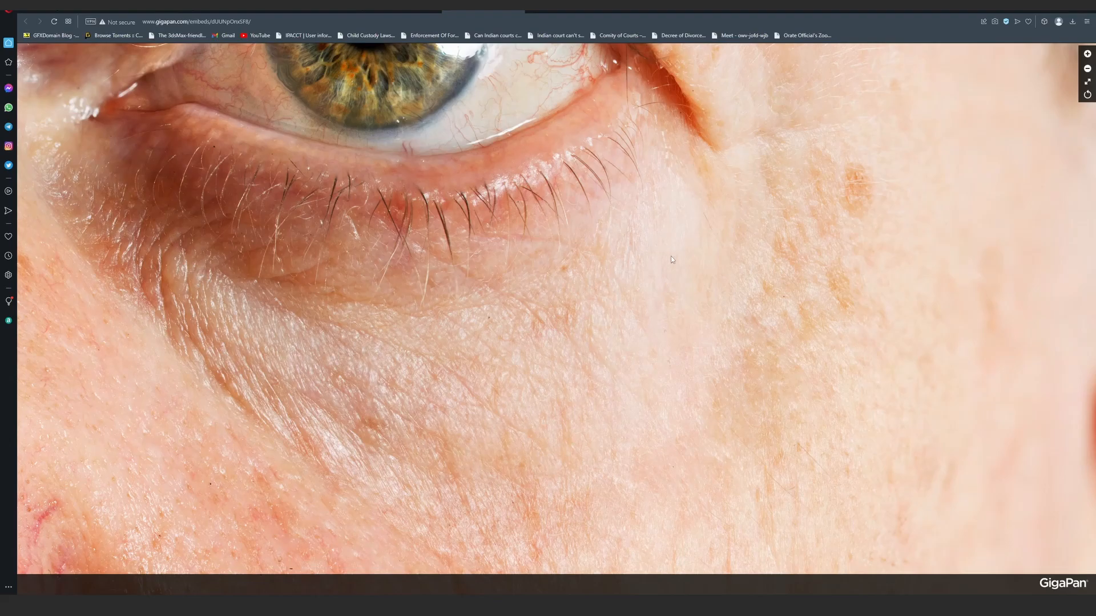
Step: Examine the upper eyelid folds, inner eye corner and brow area in the high-resolution portrait
scroll(468, 284, down, 2)
drag(423, 245, 427, 502)
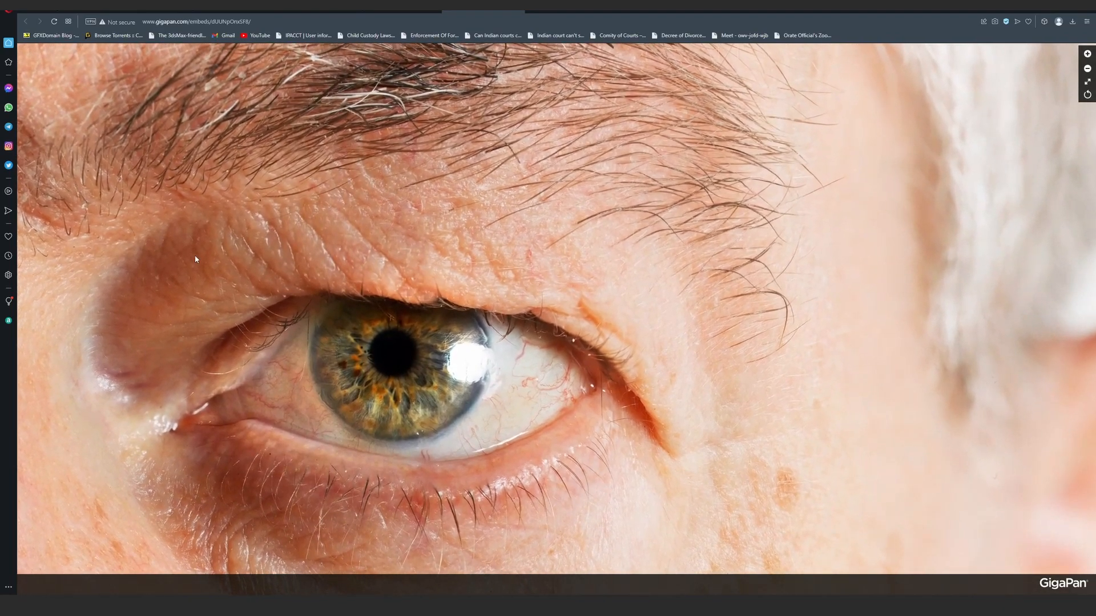
scroll(290, 258, up, 1)
drag(340, 344, 345, 201)
scroll(353, 271, down, 2)
scroll(396, 333, up, 1)
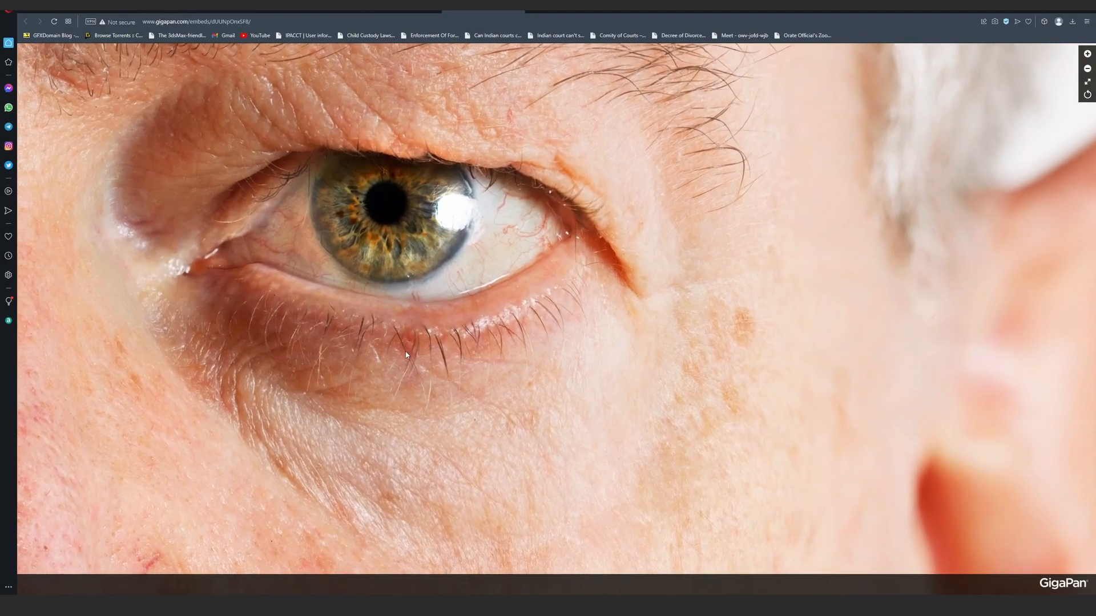
Step: Study the direction and pattern of the fine wrinkles and pores below the lower eyelid in the portrait
drag(397, 334, 399, 241)
scroll(393, 243, up, 1)
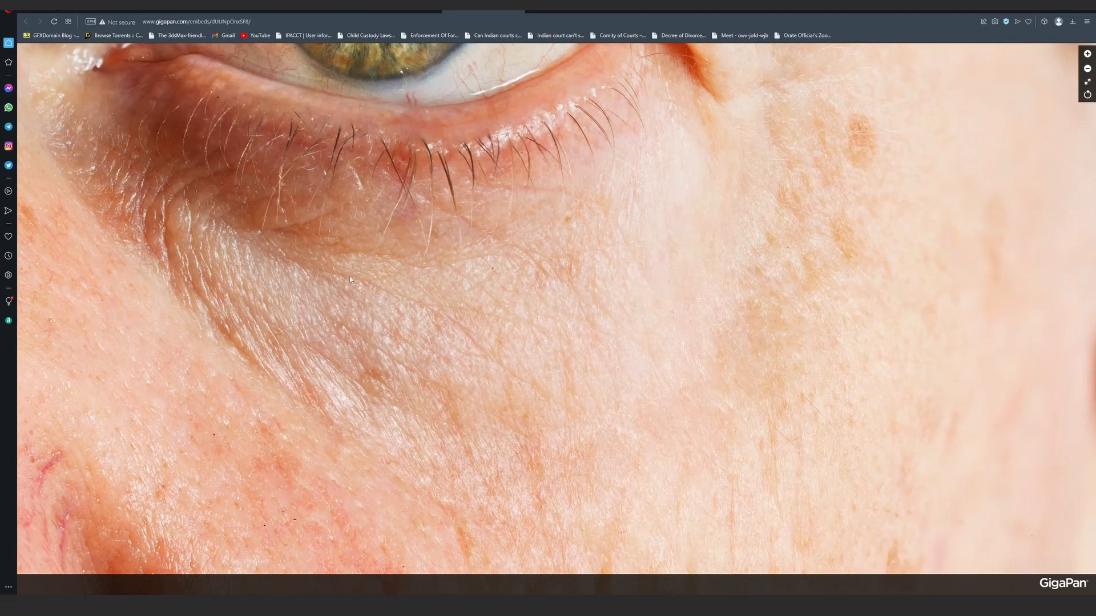
scroll(374, 290, down, 1)
scroll(375, 293, up, 2)
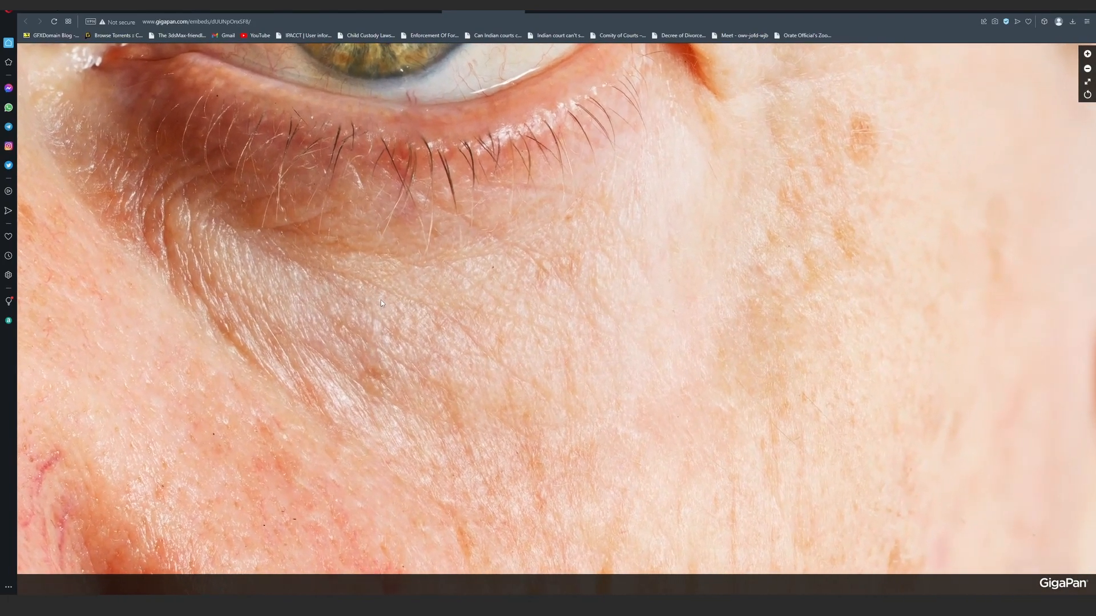
scroll(207, 209, up, 1)
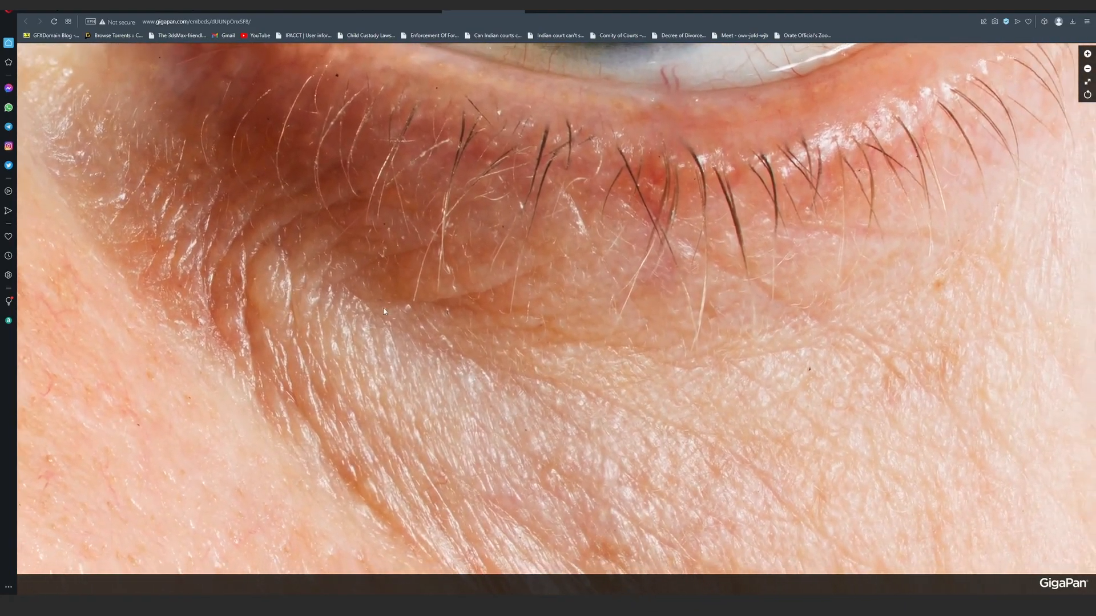
scroll(361, 201, down, 1)
scroll(481, 279, up, 1)
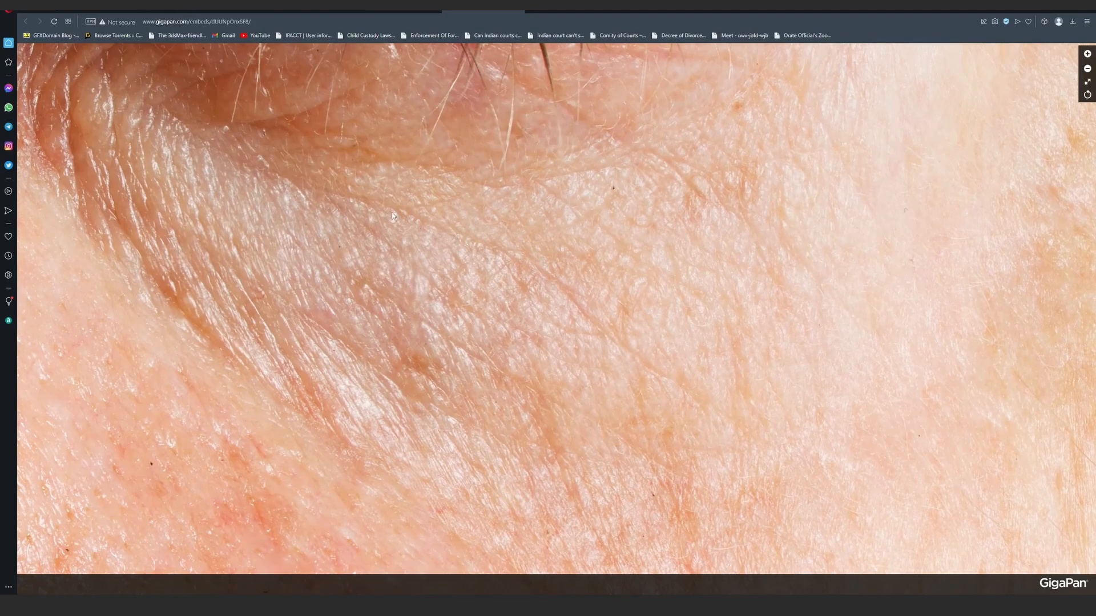
scroll(397, 219, up, 1)
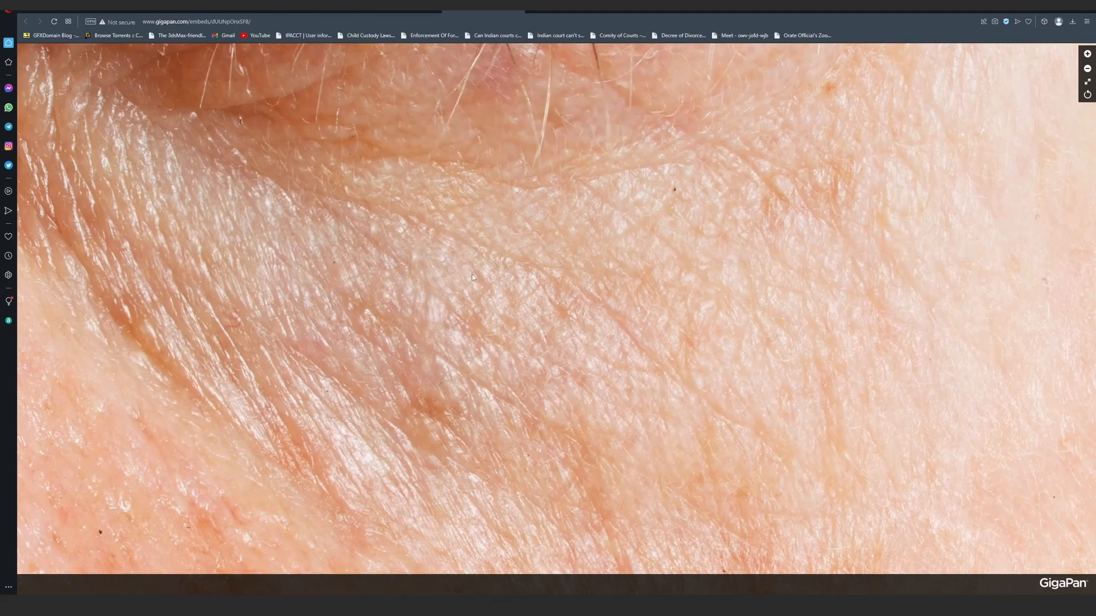
scroll(470, 275, down, 3)
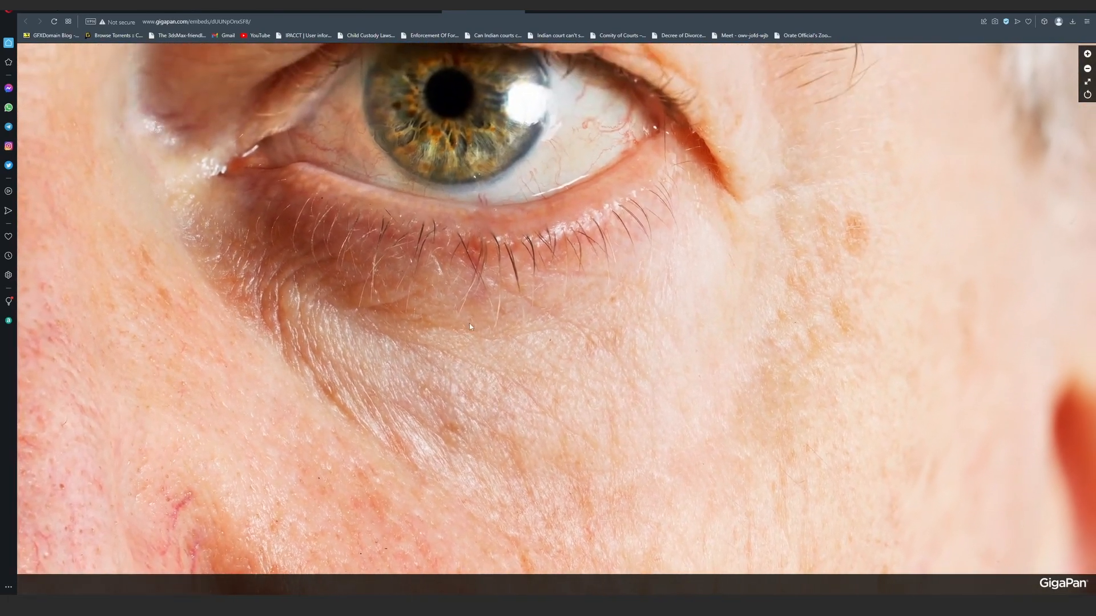
scroll(510, 320, up, 1)
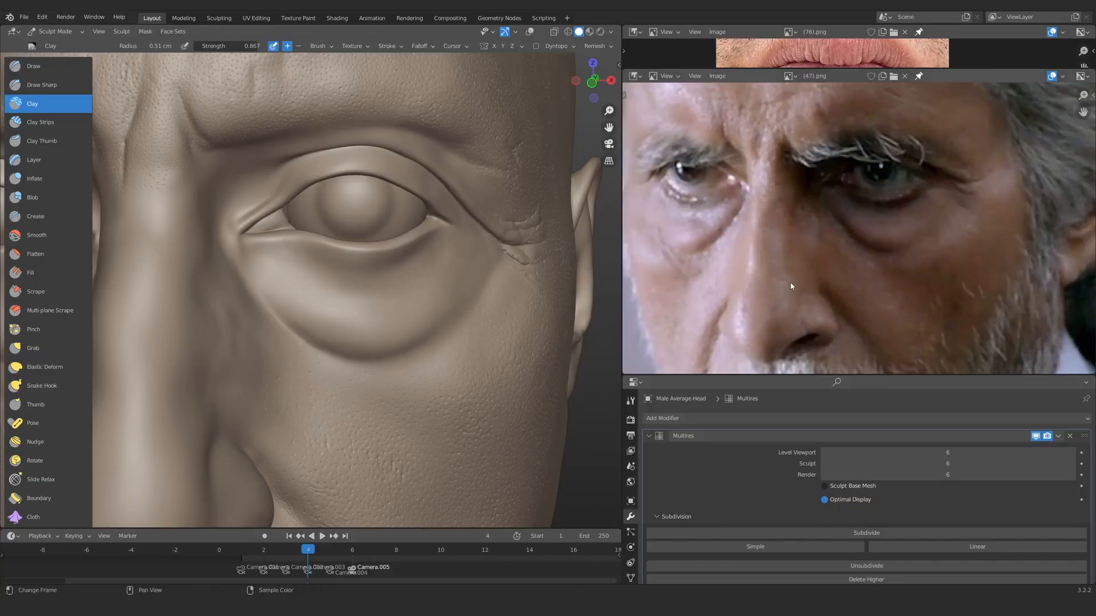
Step: Examine the eye bags, nose sides and under-eye creases of both eyes in reference photo (47).png
scroll(789, 282, down, 2)
middle_drag(790, 281, 845, 187)
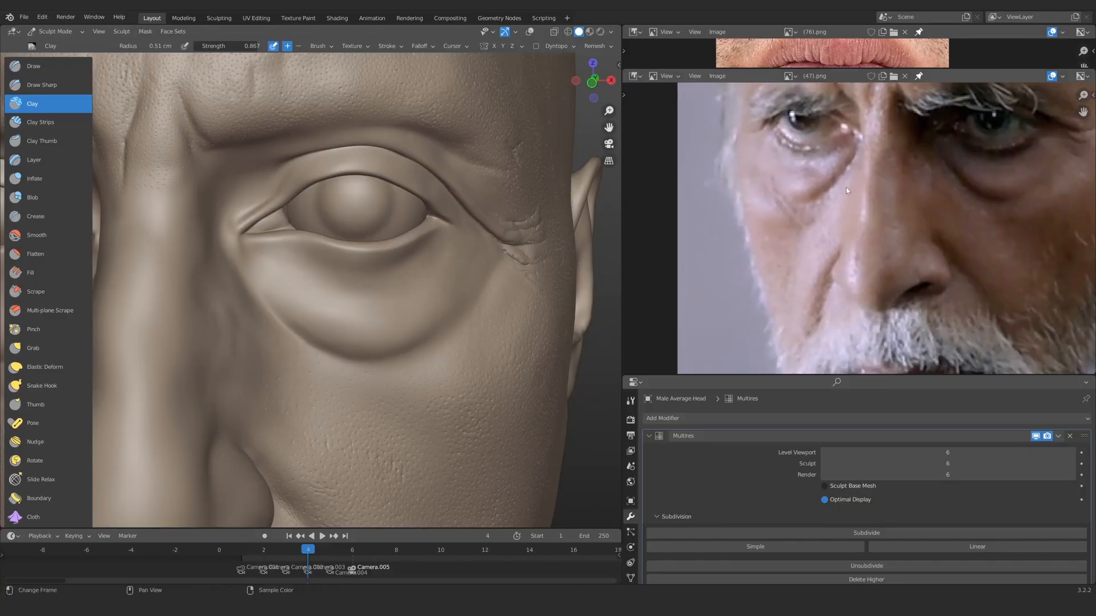
scroll(839, 183, up, 4)
middle_drag(799, 151, 786, 212)
scroll(787, 212, up, 1)
scroll(787, 212, down, 2)
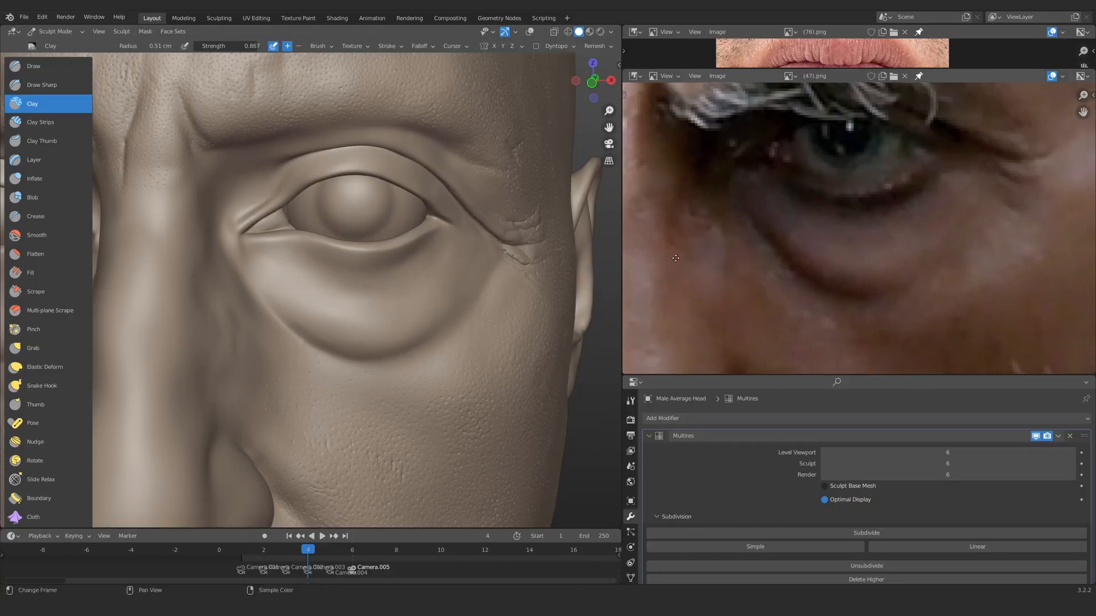
scroll(857, 235, up, 2)
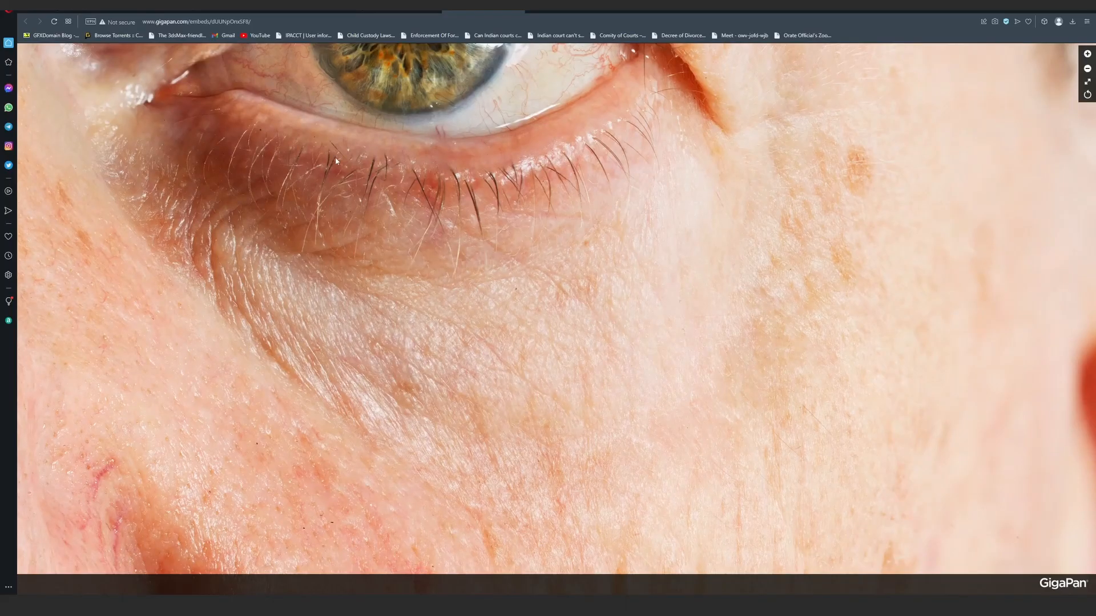
Step: Compare the under-eye folds in the GigaPan portrait with the eye bag shape in the (47).png reference
scroll(334, 157, down, 5)
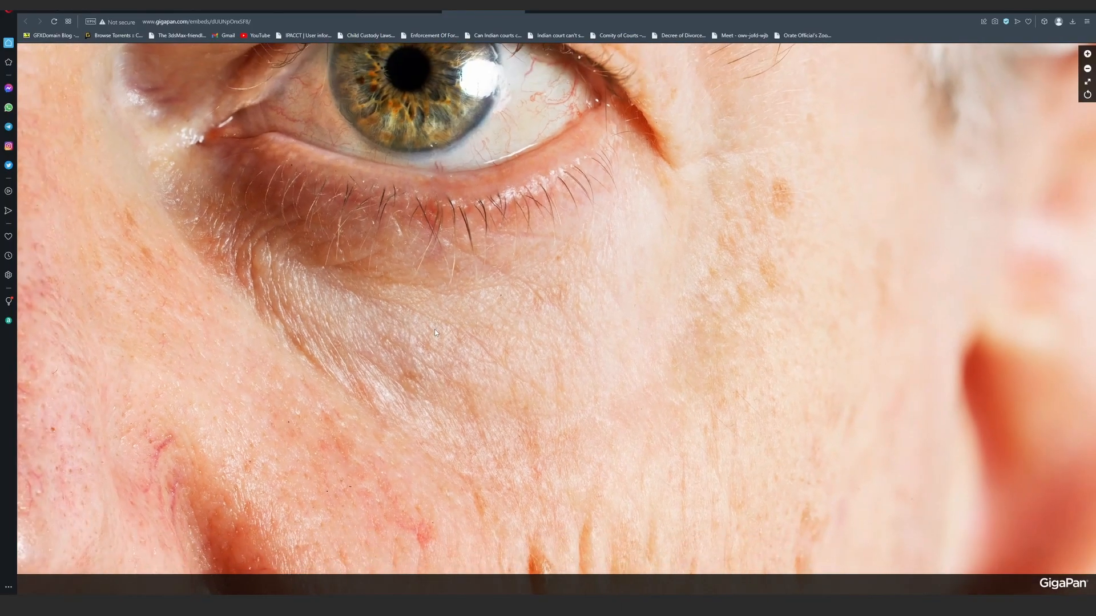
scroll(539, 280, up, 5)
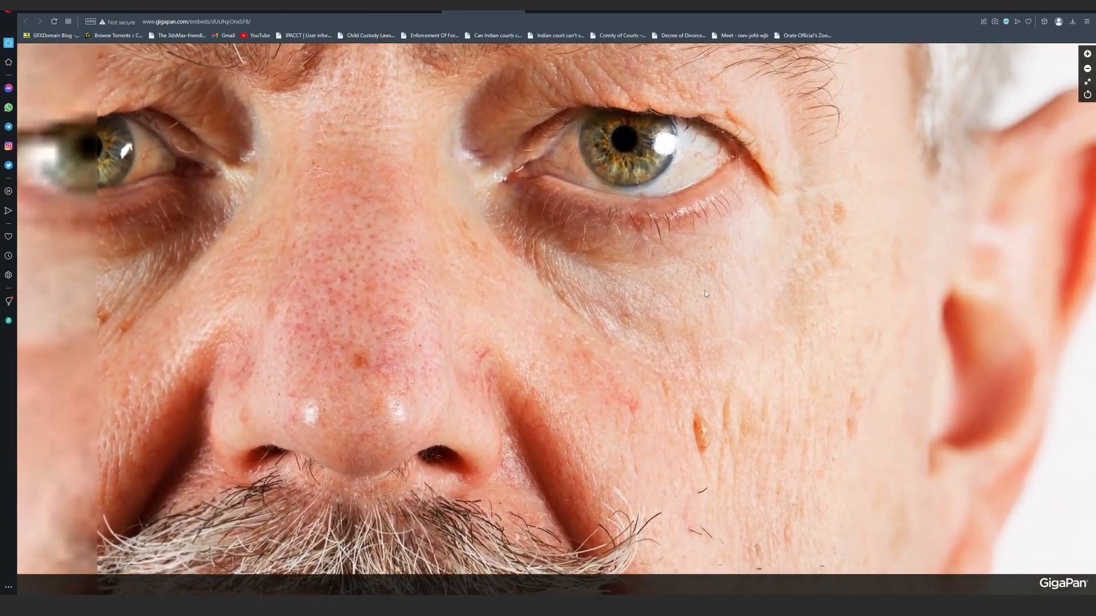
scroll(501, 318, up, 2)
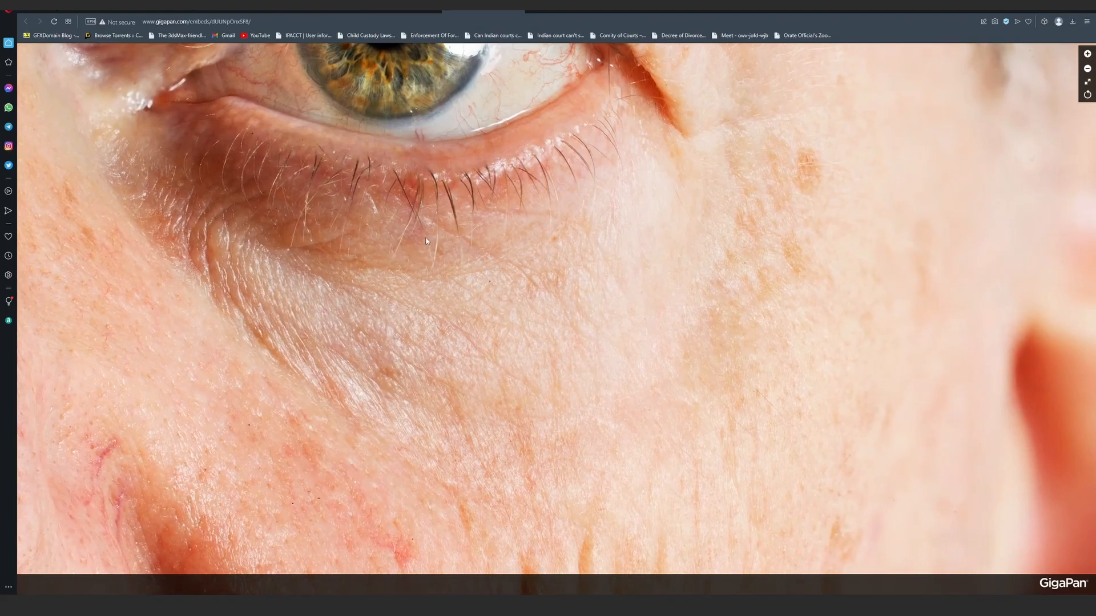
key(alt+Tab)
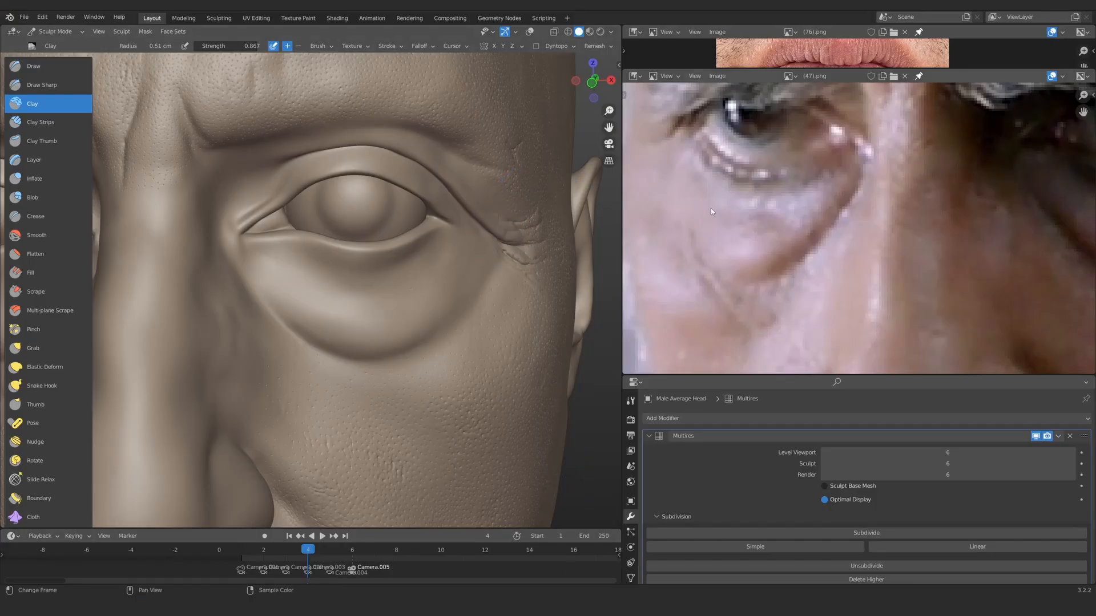
scroll(705, 207, down, 3)
scroll(763, 231, up, 2)
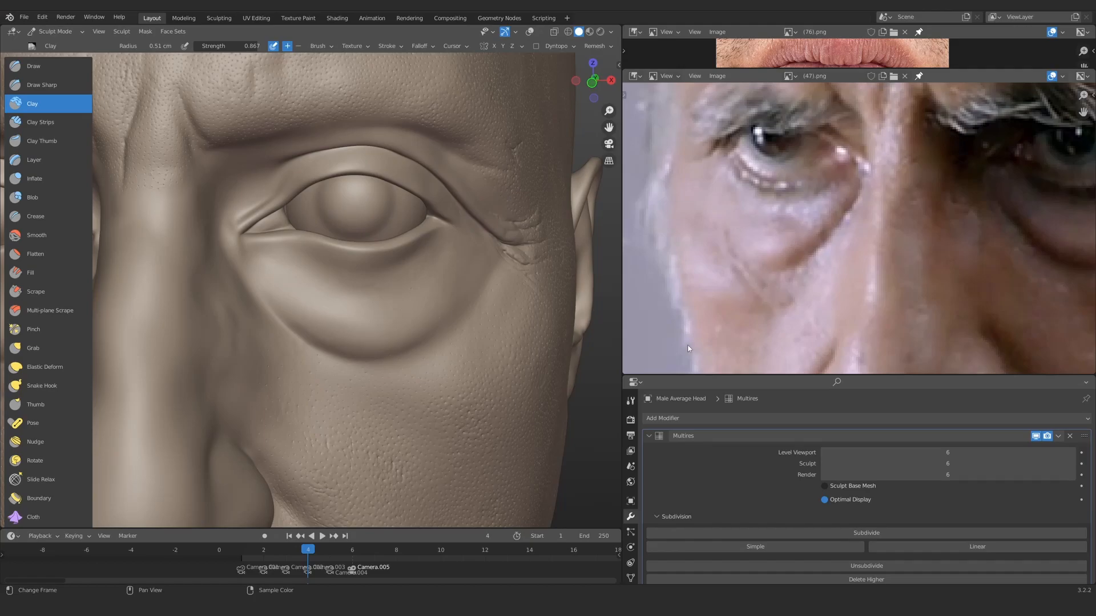
Step: Study the fine pores and crisscrossing wrinkles on the eye bag in the GigaPan portrait up close
key(alt+Tab)
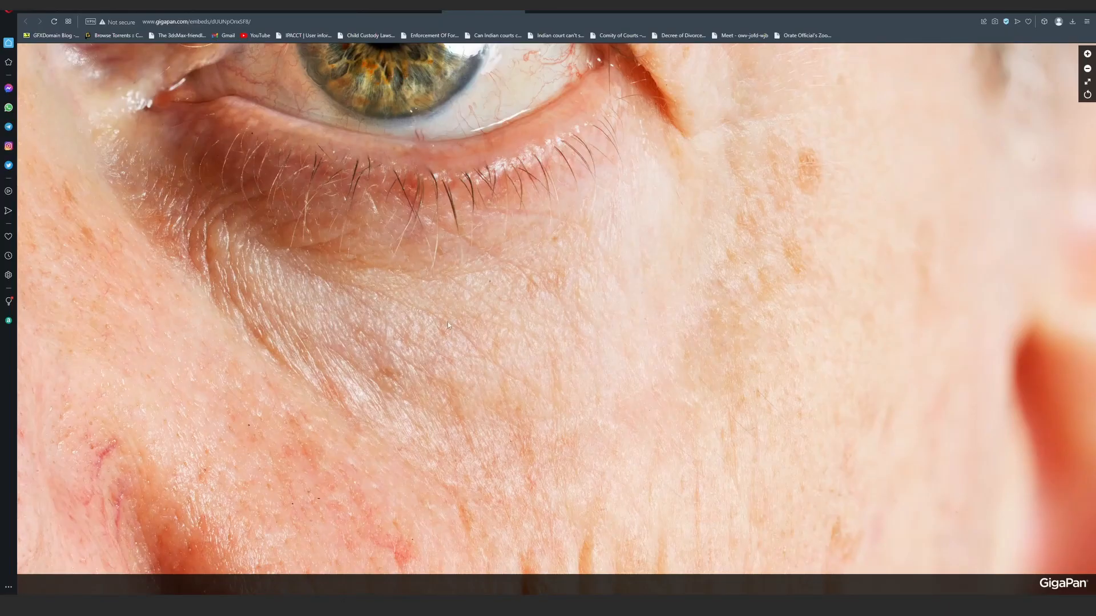
scroll(428, 347, up, 2)
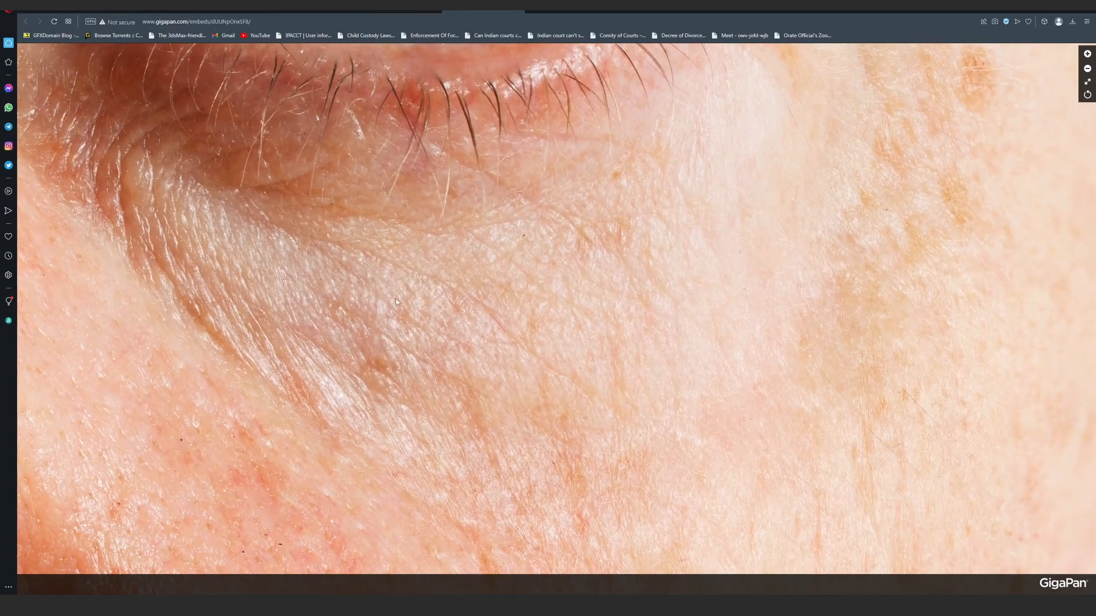
scroll(460, 317, down, 3)
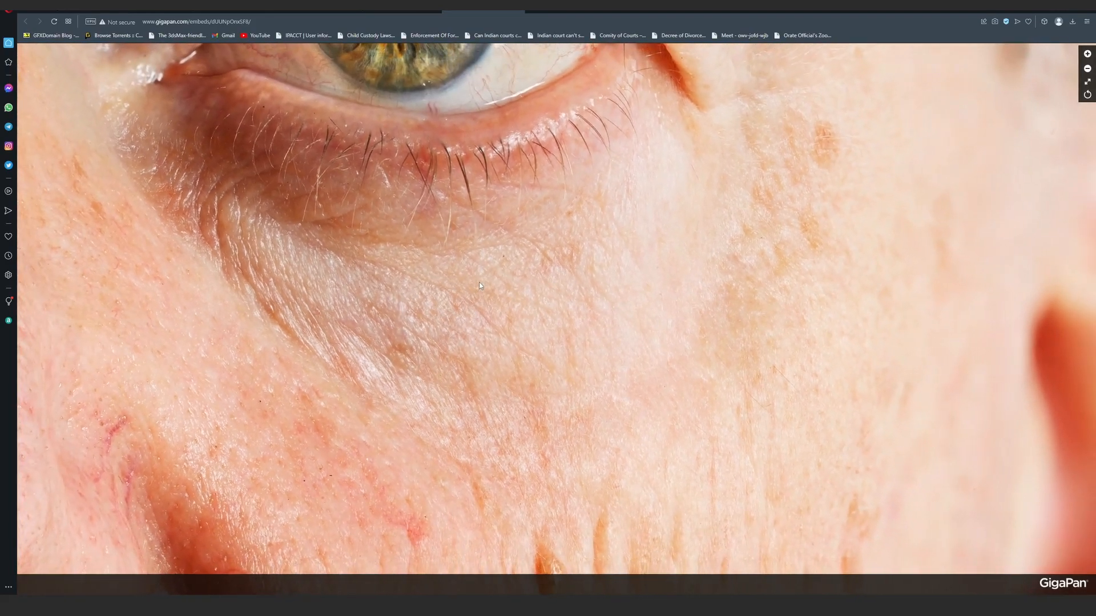
scroll(487, 319, up, 3)
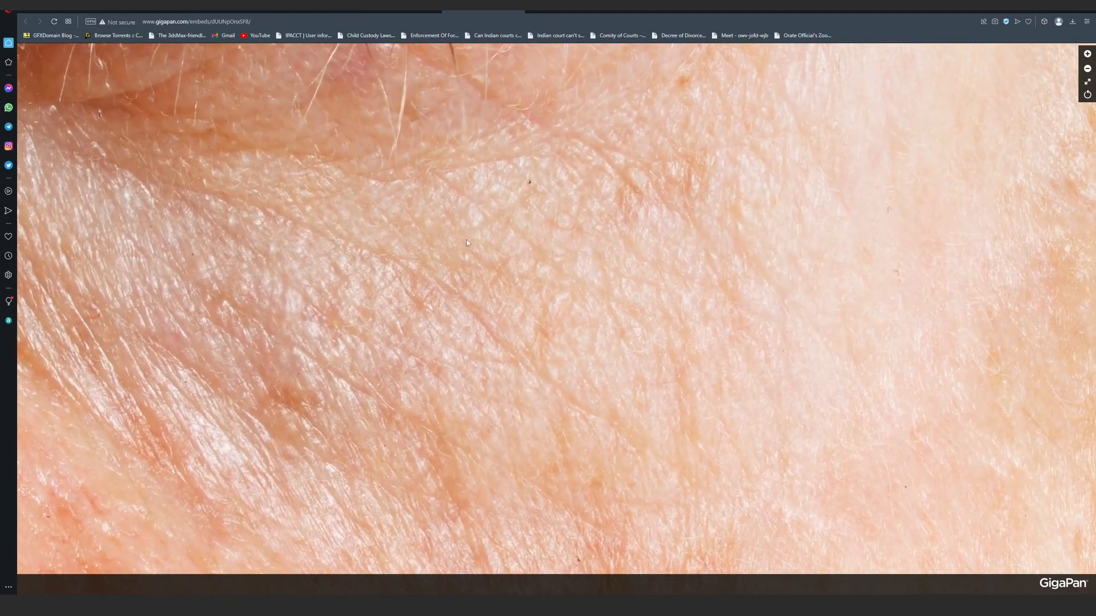
scroll(440, 251, up, 1)
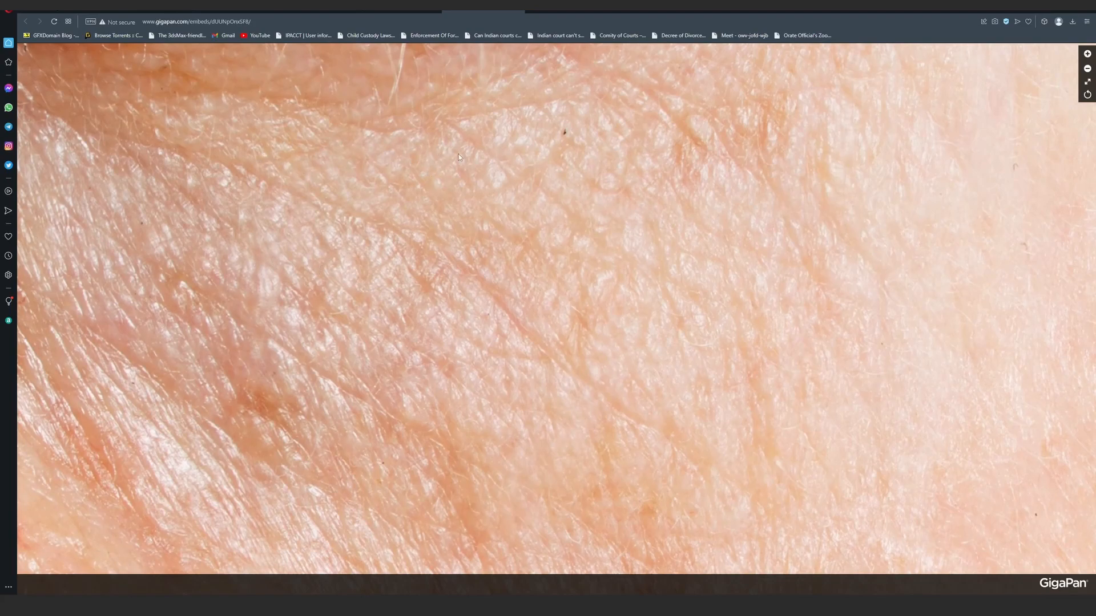
scroll(519, 201, down, 2)
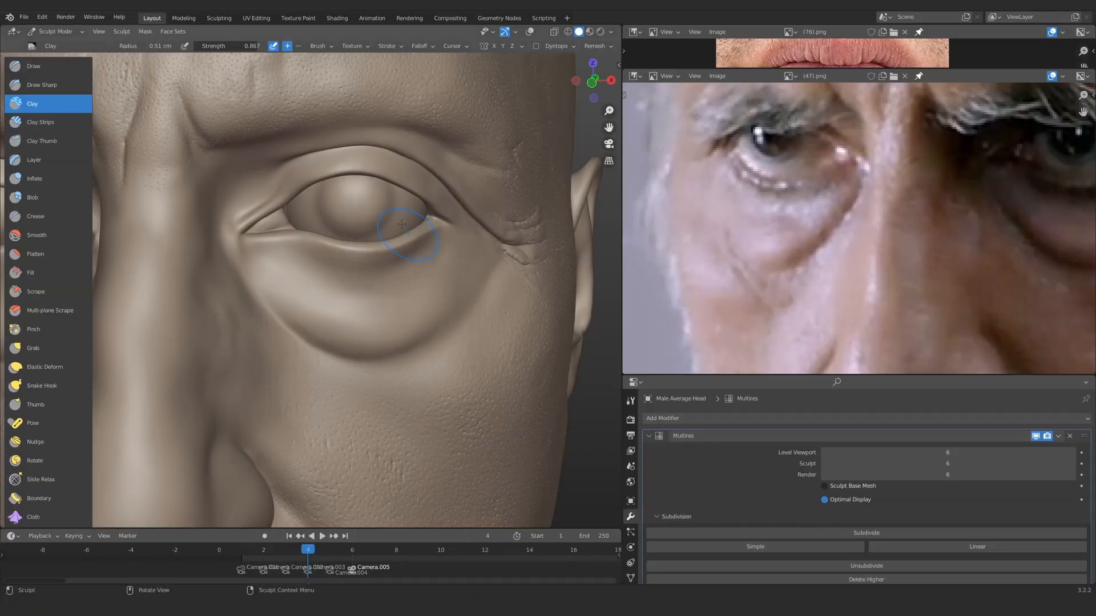
scroll(374, 321, up, 3)
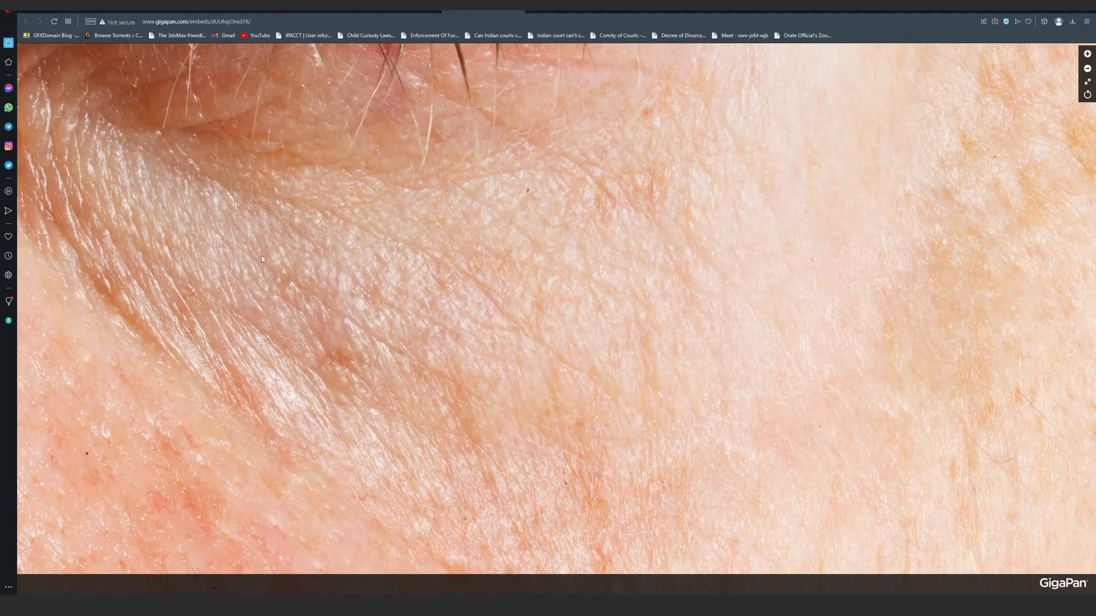
scroll(364, 310, down, 3)
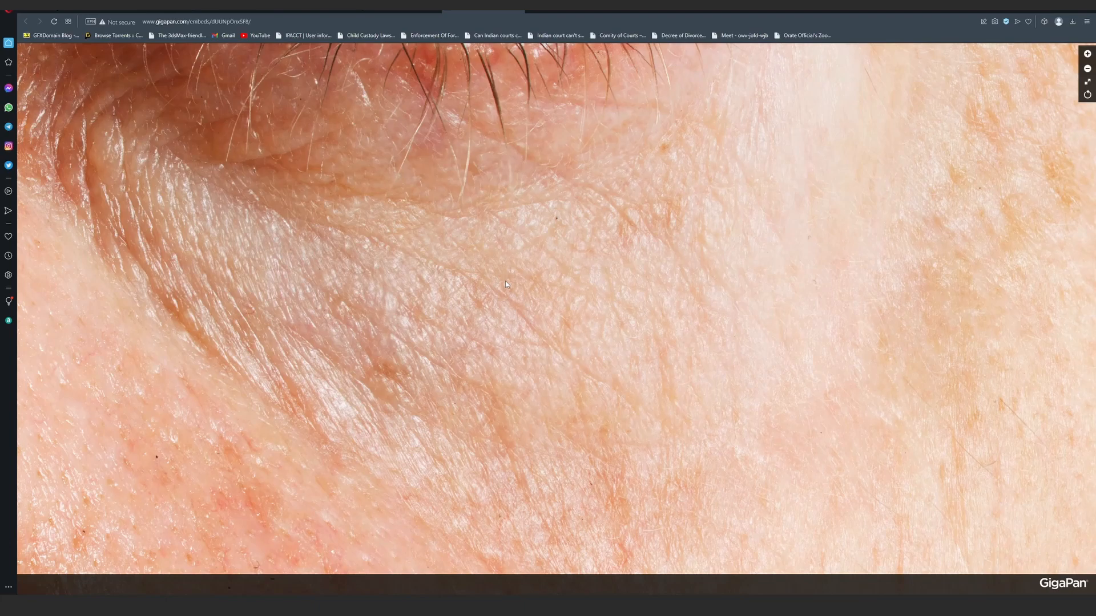
scroll(379, 259, down, 2)
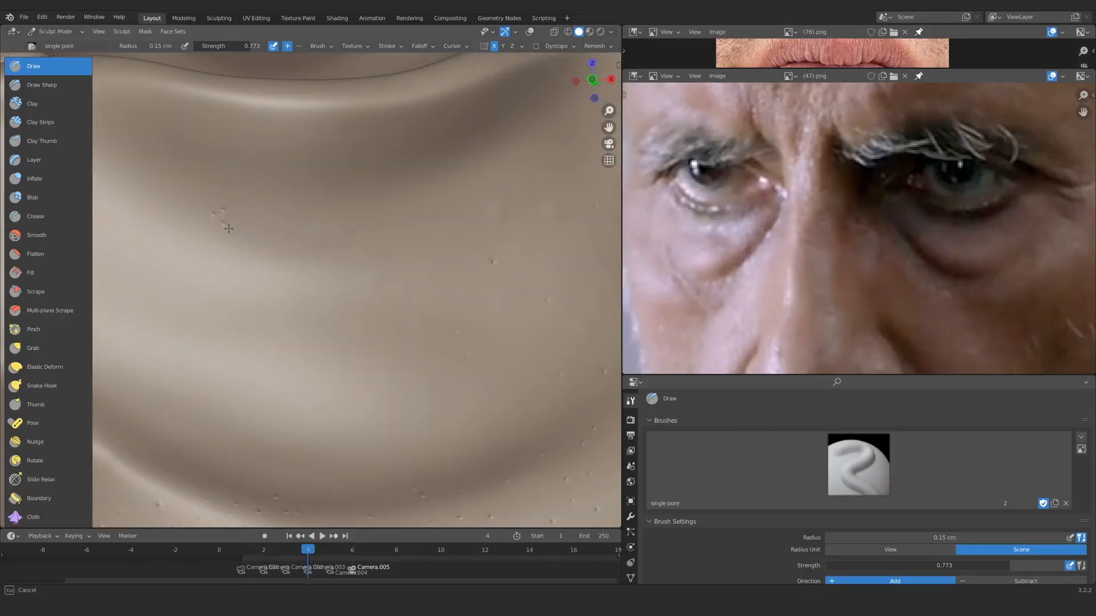
Step: Choose the Multi pore brush old brush, set its strength to 0.8, and stamp pores on the eye bag
click(858, 464)
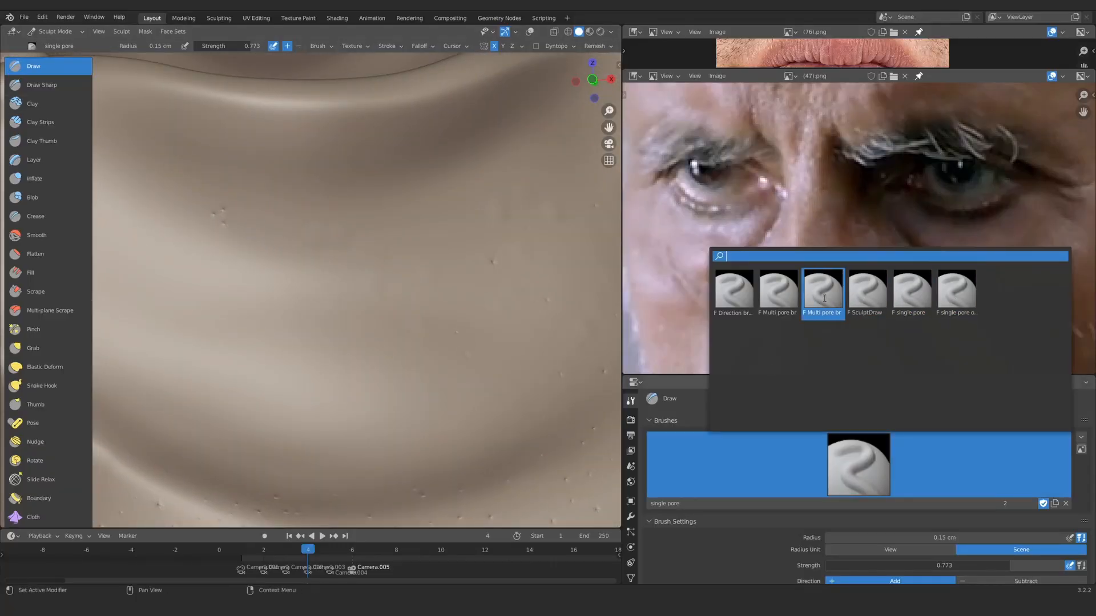
click(912, 294)
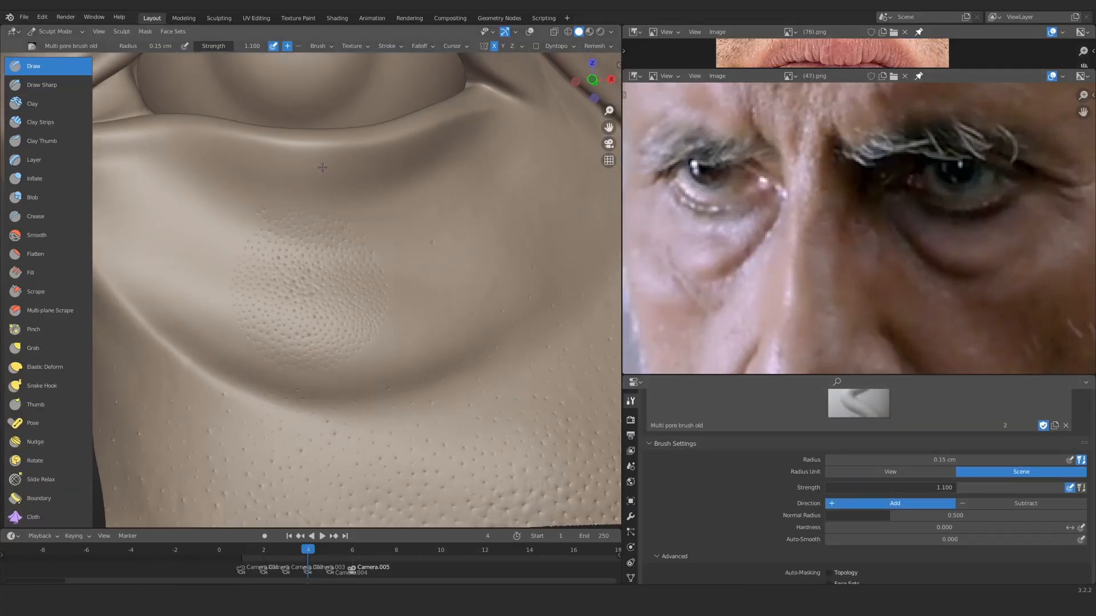
ctrl+alt+drag(320, 156, 360, 237)
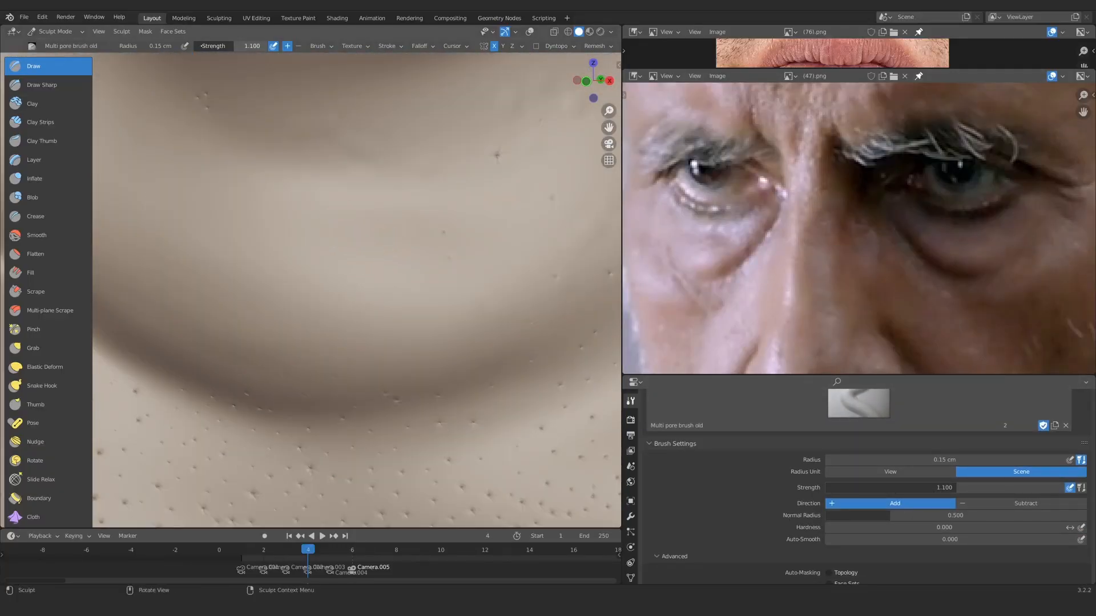
click(237, 46)
text(0.8)
key(Return)
drag(277, 225, 273, 219)
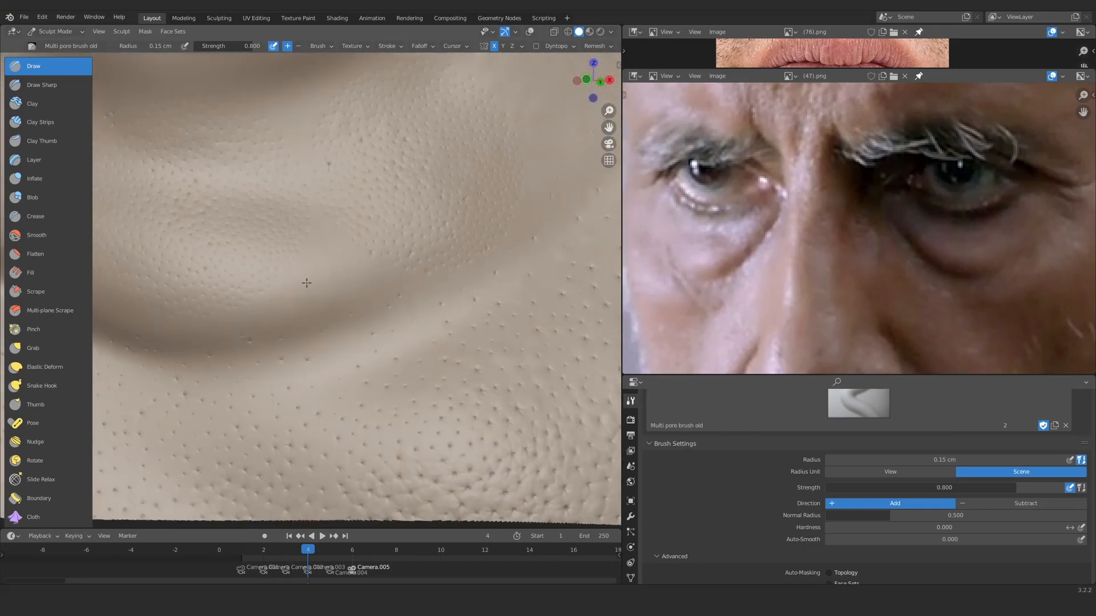
Step: Enlarge the multi-pore brush to about 0.58 cm radius and cover more of the eye bag with pores
ctrl+middle_drag(343, 320, 337, 391)
ctrl+alt+drag(337, 390, 343, 320)
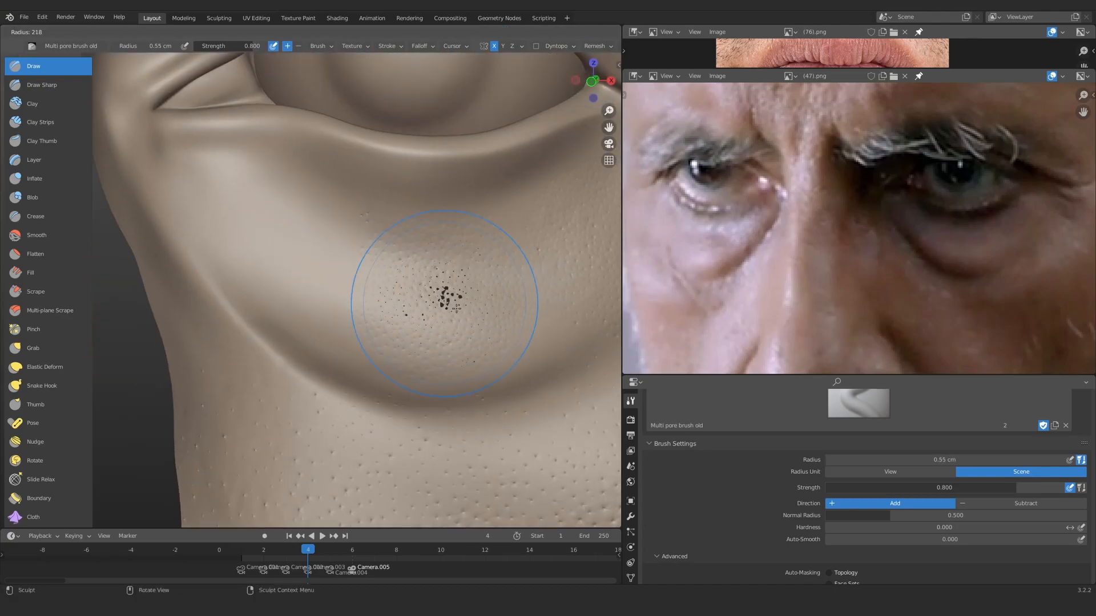
drag(445, 298, 436, 311)
drag(271, 240, 273, 241)
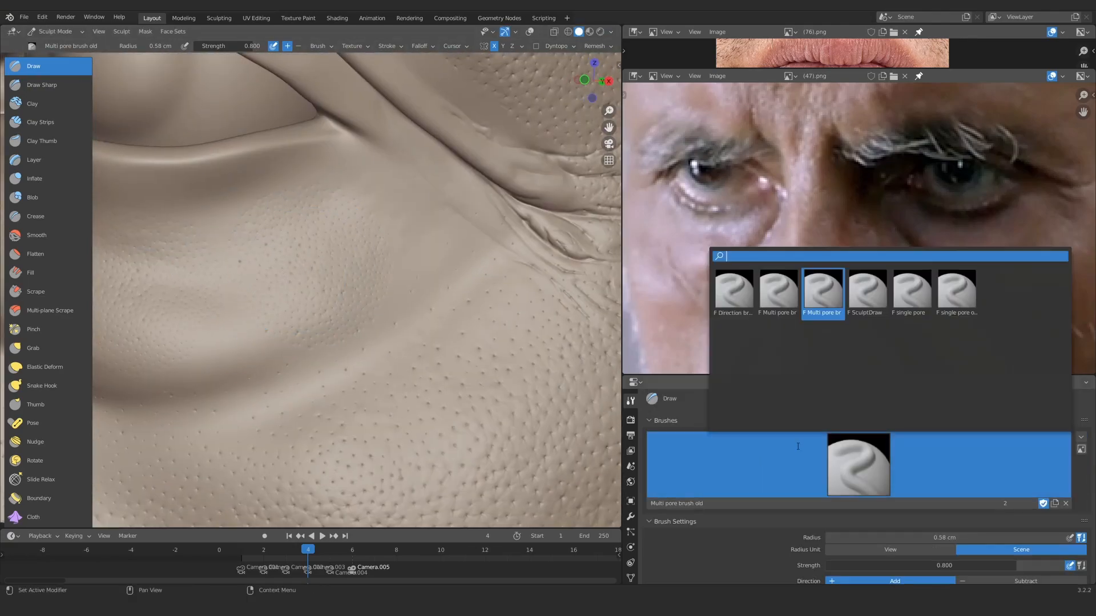
Step: Switch to the single pore old brush at 0.8 strength and add pores in the gap between the multi-pore patches
click(824, 291)
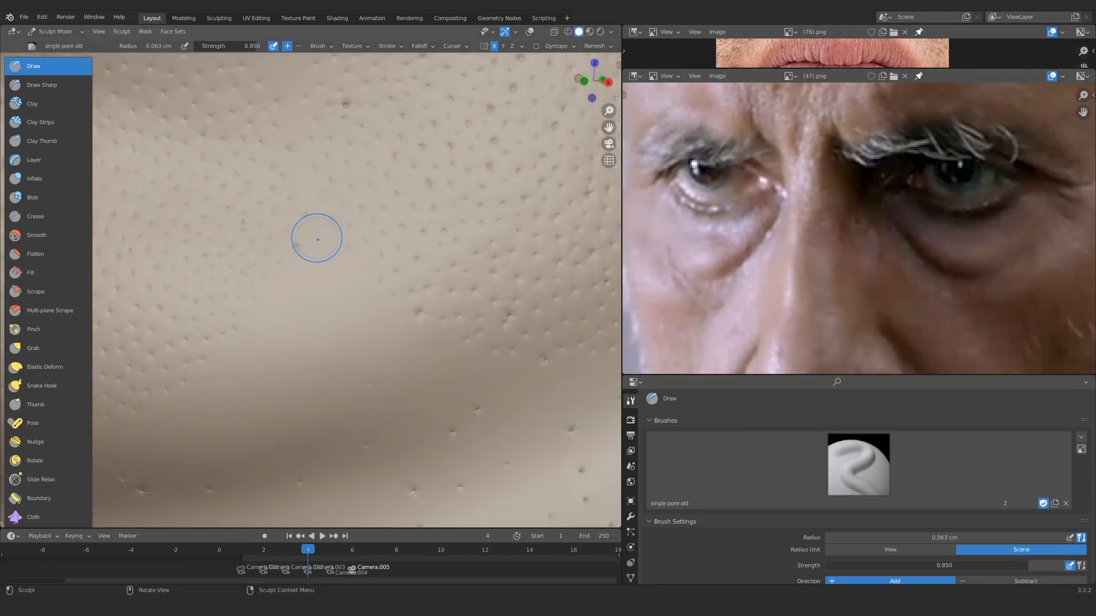
key(shift+f)
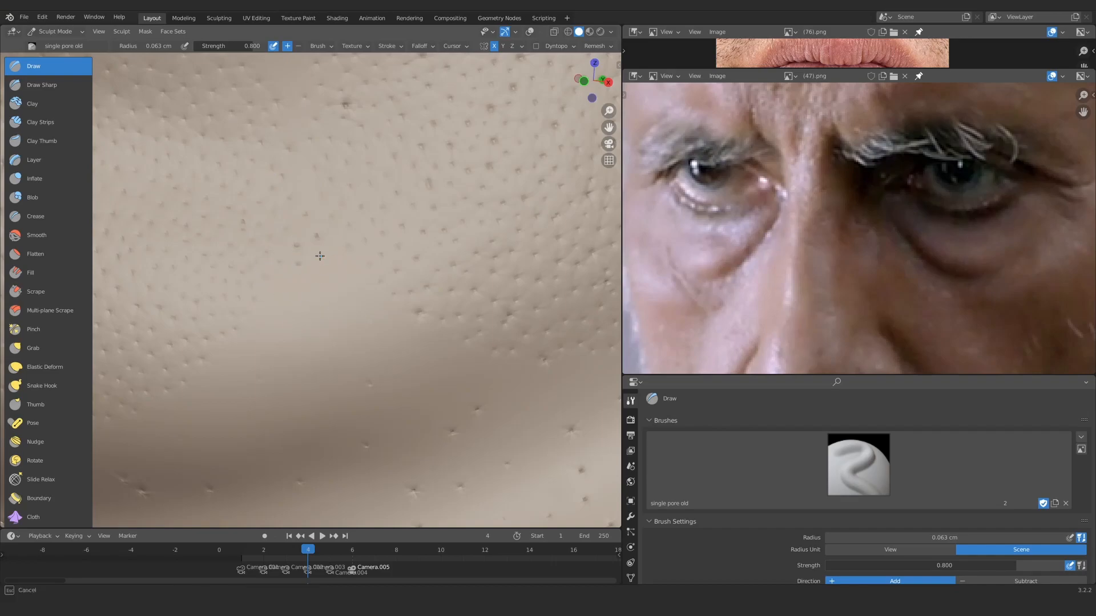
mouse_move(312, 274)
alt+shift+mouse_down()
mouse_move(325, 179)
mouse_move(308, 274)
mouse_move(259, 365)
alt+shift+mouse_up()
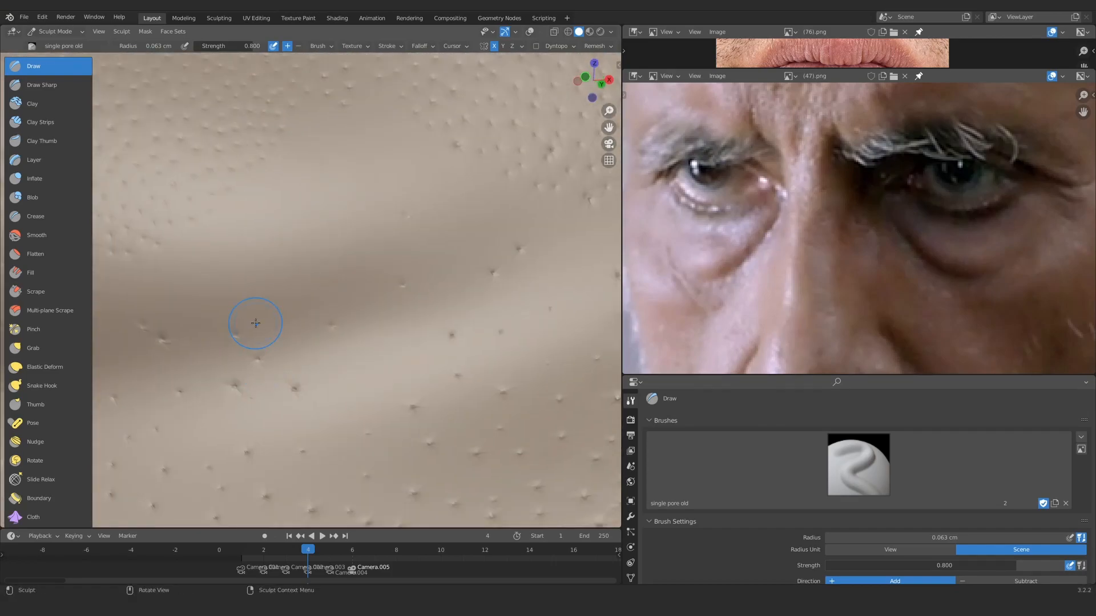
Step: Place individual pores along the eye bag's lower crease to bridge it with the cheek texture
click(198, 374)
mouse_move(229, 365)
shift+middle_down()
mouse_move(261, 249)
mouse_move(276, 327)
shift+middle_up()
click(276, 328)
click(303, 309)
click(327, 302)
click(358, 351)
click(361, 304)
click(226, 273)
Step: Blend the eye bag pores down into the crease with single pores at 0.04 cm radius and 0.75 strength
middle_drag(171, 343, 188, 314)
mouse_move(188, 314)
shift+middle_down()
mouse_move(296, 411)
mouse_move(285, 354)
shift+middle_up()
click(264, 249)
click(290, 257)
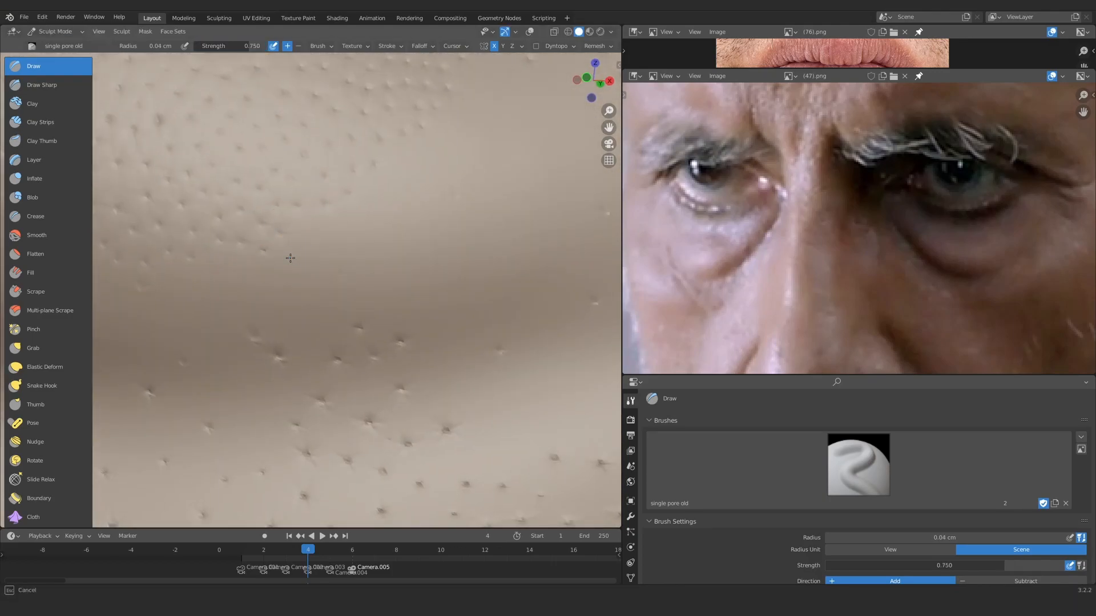
middle_drag(360, 247, 285, 281)
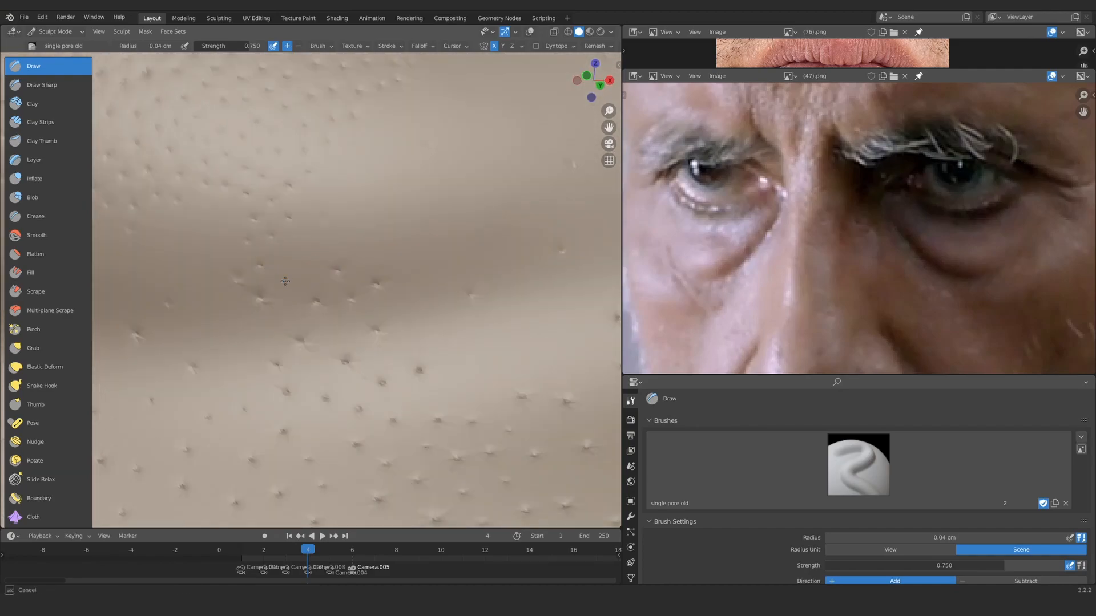
mouse_move(300, 235)
middle_down()
mouse_move(332, 247)
mouse_move(291, 198)
middle_up()
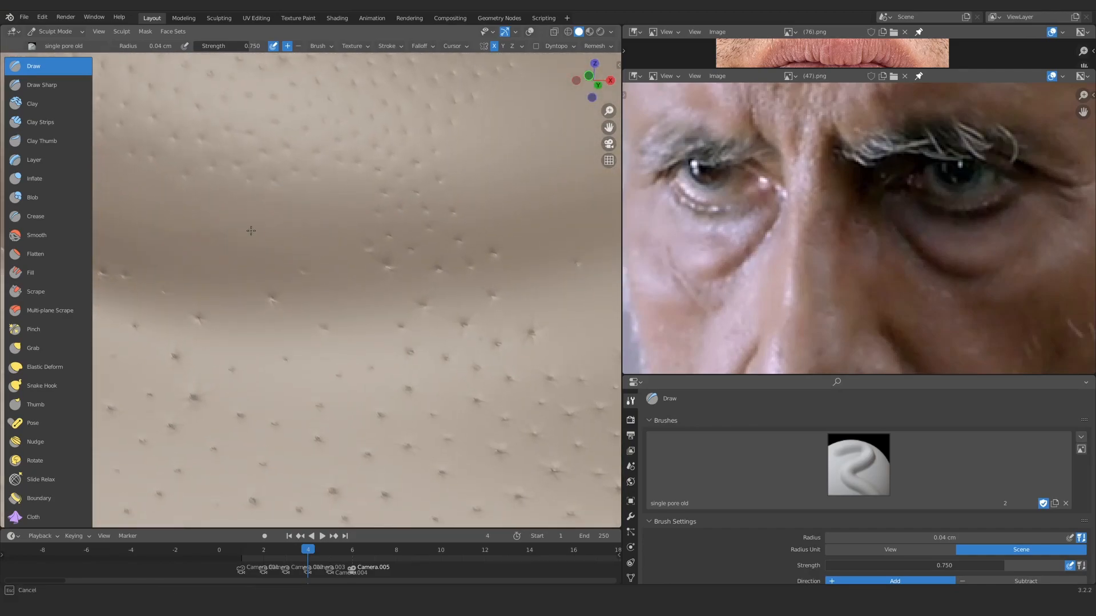
Step: Set the Smooth brush's strength to 0.3 and return to Draw to add more pores below the eye bag
click(37, 235)
double_click(229, 46)
text(.3)
key(Return)
click(48, 67)
click(296, 196)
click(342, 203)
middle_drag(342, 203, 261, 256)
scroll(262, 257, down, 4)
scroll(296, 215, up, 3)
Step: Mask a bare patch in the eye bag's pore texture, invert the mask and return to the Draw brush with overlays hidden
key(m)
key(shift+alt+z)
mouse_move(297, 185)
mouse_down()
mouse_move(295, 228)
mouse_move(234, 355)
mouse_move(385, 299)
mouse_move(305, 192)
mouse_move(295, 227)
mouse_move(310, 245)
mouse_move(304, 204)
mouse_move(318, 276)
mouse_move(311, 264)
mouse_up()
key(ctrl+i)
key(x)
key(shift+alt+z)
key(shift+alt+z)
key(shift+alt+z)
shift+middle_drag(409, 254, 354, 204)
Step: Paint a 0.1 cm mask over the bare wedge between pore patches and stamp multi-pore detail there at 0.8 strength
key(m)
mouse_move(228, 199)
mouse_down()
mouse_move(433, 217)
mouse_move(282, 258)
mouse_move(262, 200)
mouse_move(275, 176)
mouse_move(351, 314)
mouse_up()
key(shift+alt+z)
key(x)
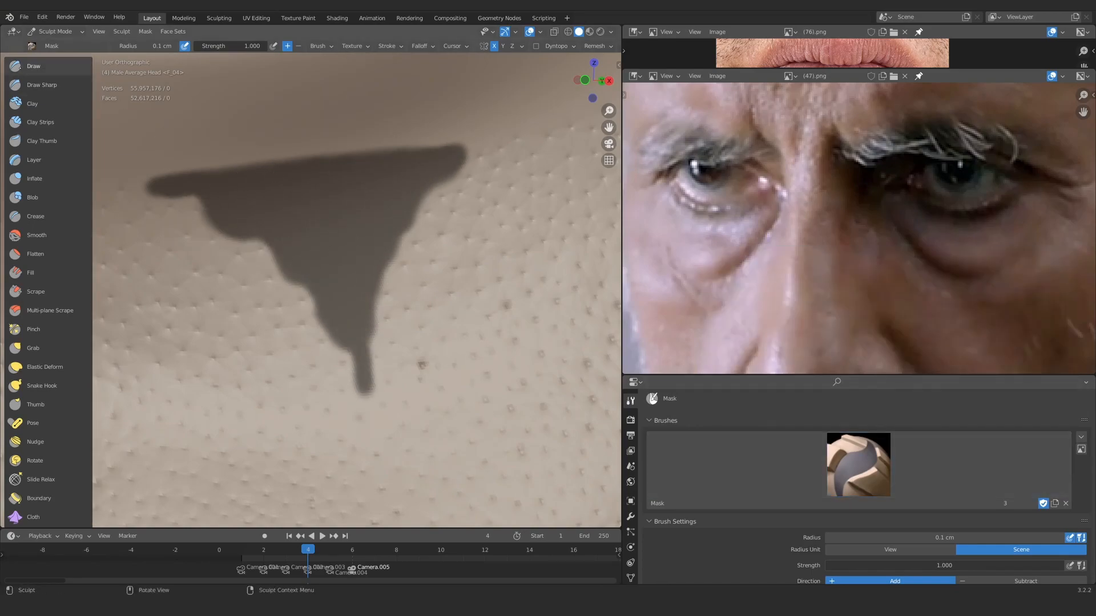
key(shift+alt+z)
mouse_move(342, 245)
mouse_down()
mouse_move(308, 202)
mouse_move(308, 163)
mouse_up()
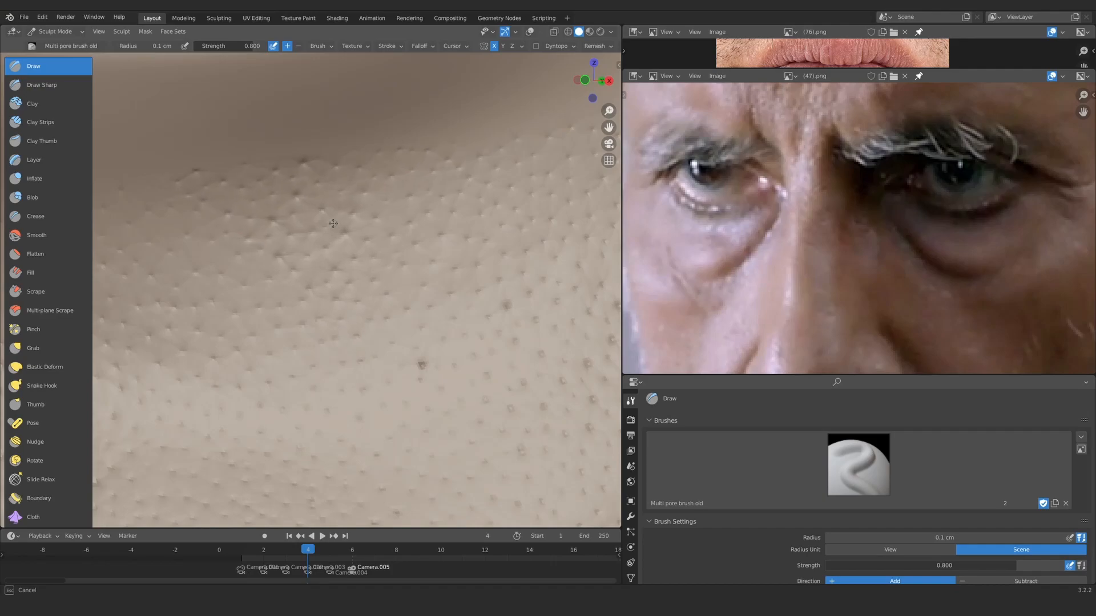
Step: Fill the remaining gaps along the eye bag's upper edge with single pores at 0.073 cm radius and 0.75 strength, and save the file
ctrl+middle_drag(311, 188, 313, 303)
middle_drag(314, 303, 345, 313)
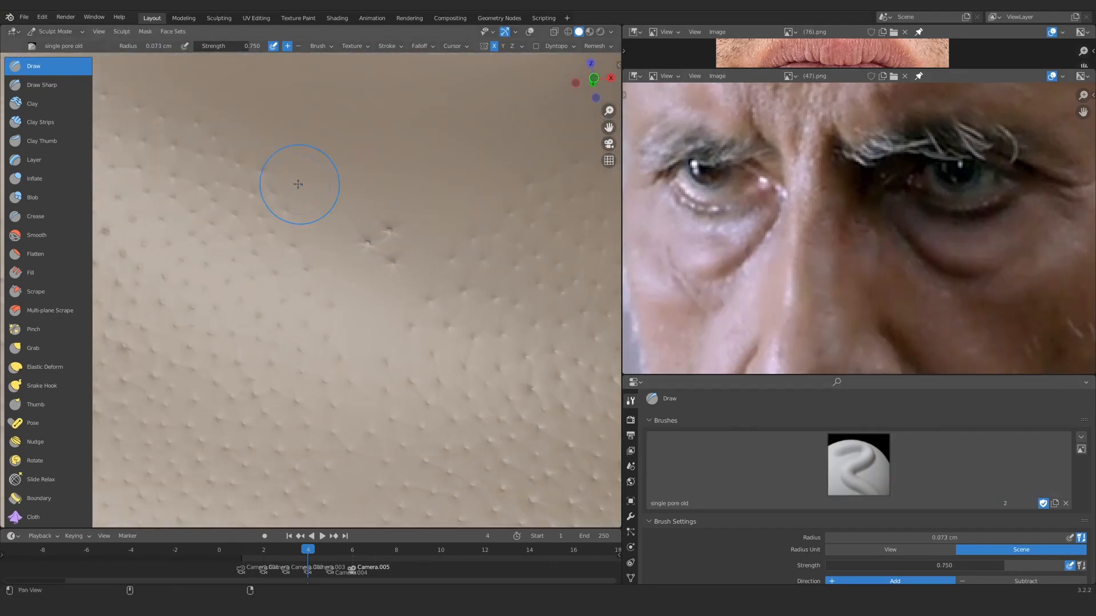
drag(234, 170, 265, 176)
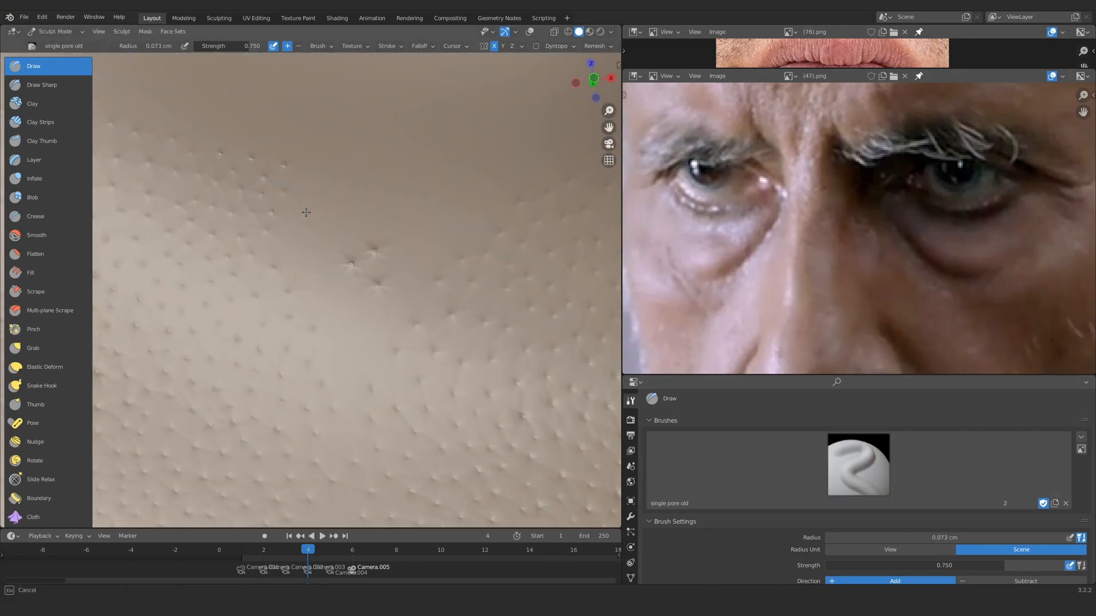
middle_drag(393, 246, 381, 248)
click(377, 226)
click(406, 228)
key(ctrl+s)
click(416, 253)
click(390, 248)
Step: Isolate the eye region with Box Hide, hiding the rest of the head from the front and side views
scroll(337, 266, down, 12)
key(KP_1)
scroll(48, 342, down, 8)
click(39, 411)
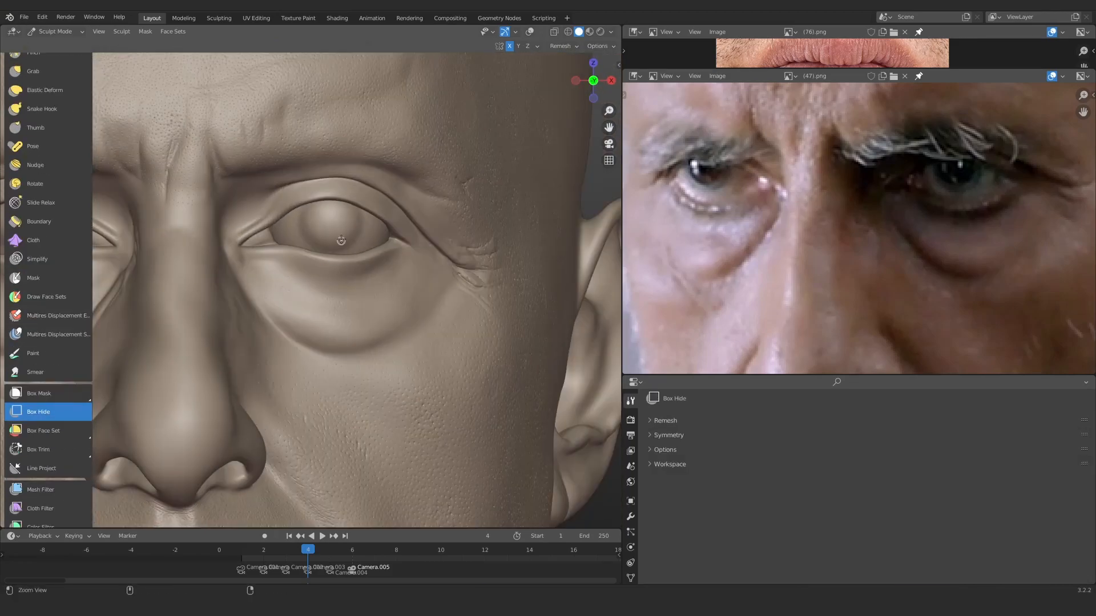
scroll(298, 283, down, 8)
drag(119, 256, 463, 128)
shift+middle_drag(286, 320, 331, 164)
drag(130, 137, 584, 456)
key(KP_3)
drag(251, 138, 496, 364)
drag(139, 158, 221, 358)
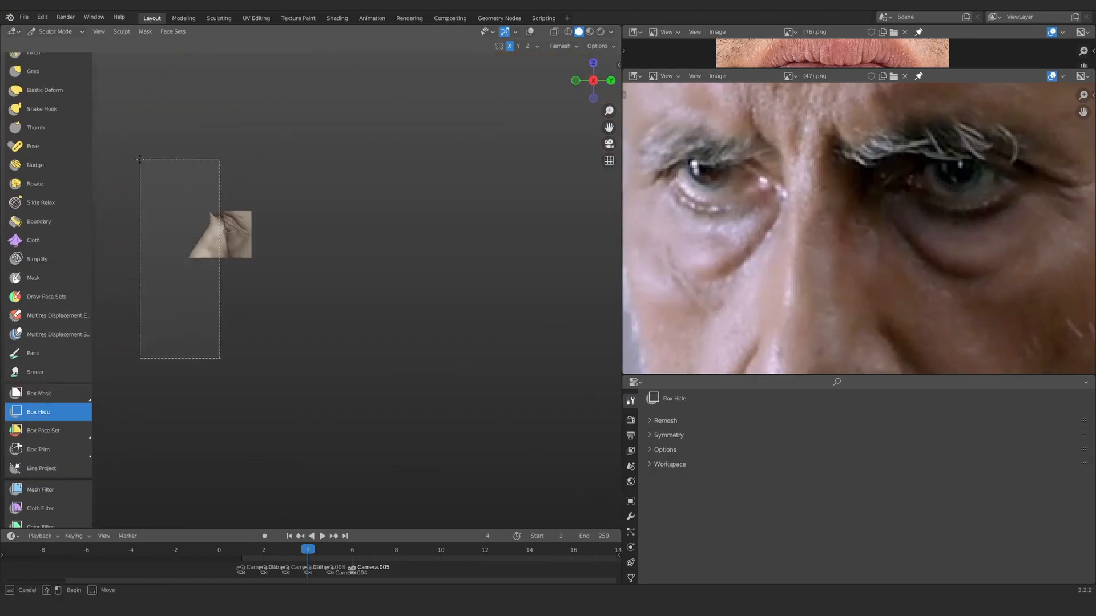
Step: Switch to the Draw brush and fill the bare band across the eye bag with single pores at 0.073 cm radius and 0.75 strength
key(KP_1)
scroll(377, 252, up, 12)
scroll(374, 246, up, 6)
key(x)
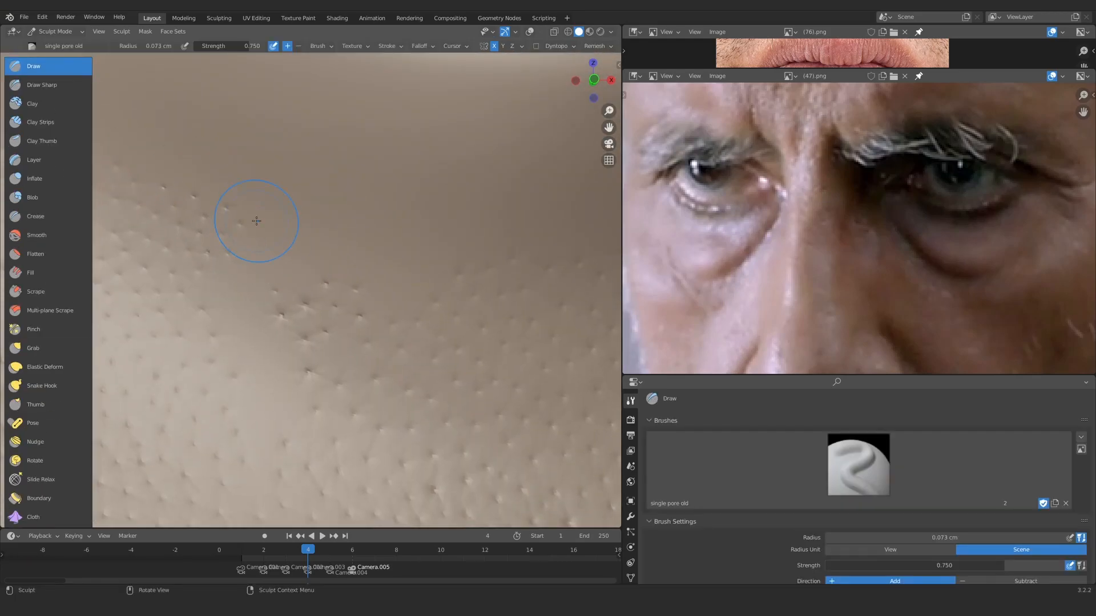
drag(287, 271, 303, 230)
drag(229, 318, 255, 270)
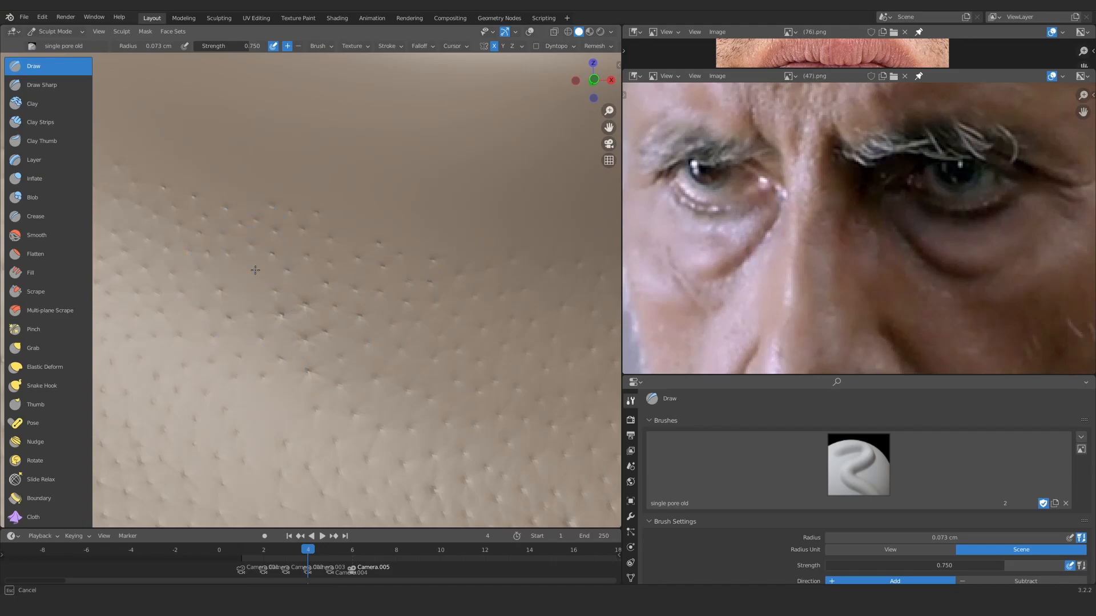
drag(286, 388, 291, 377)
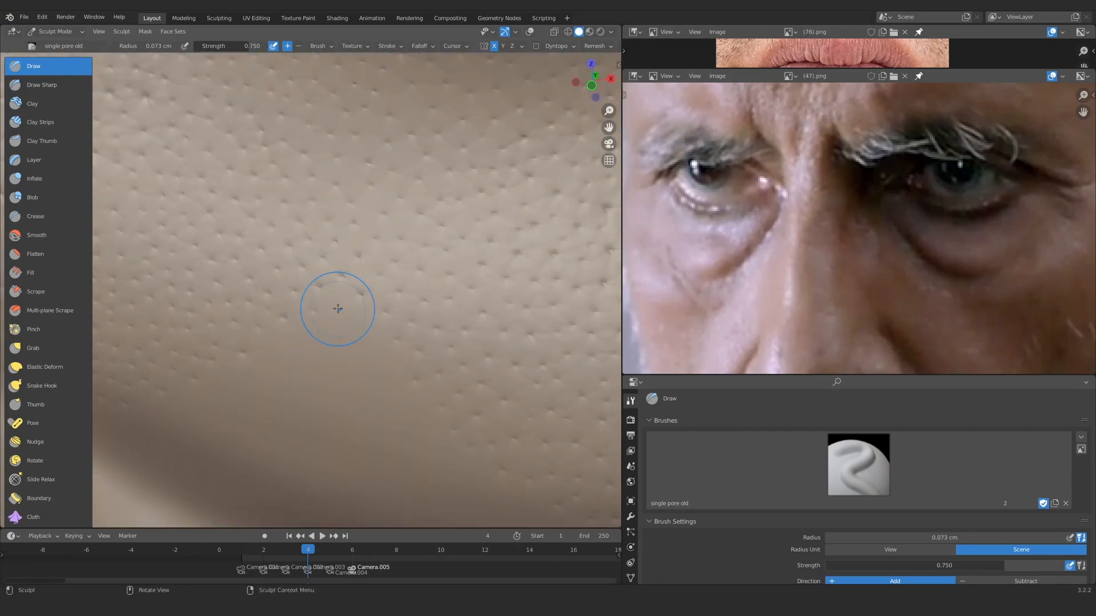
Step: Extend the single pores along the eye bag's lower edge and into the fold beneath it
scroll(368, 316, down, 3)
middle_drag(368, 317, 330, 249)
scroll(347, 262, up, 3)
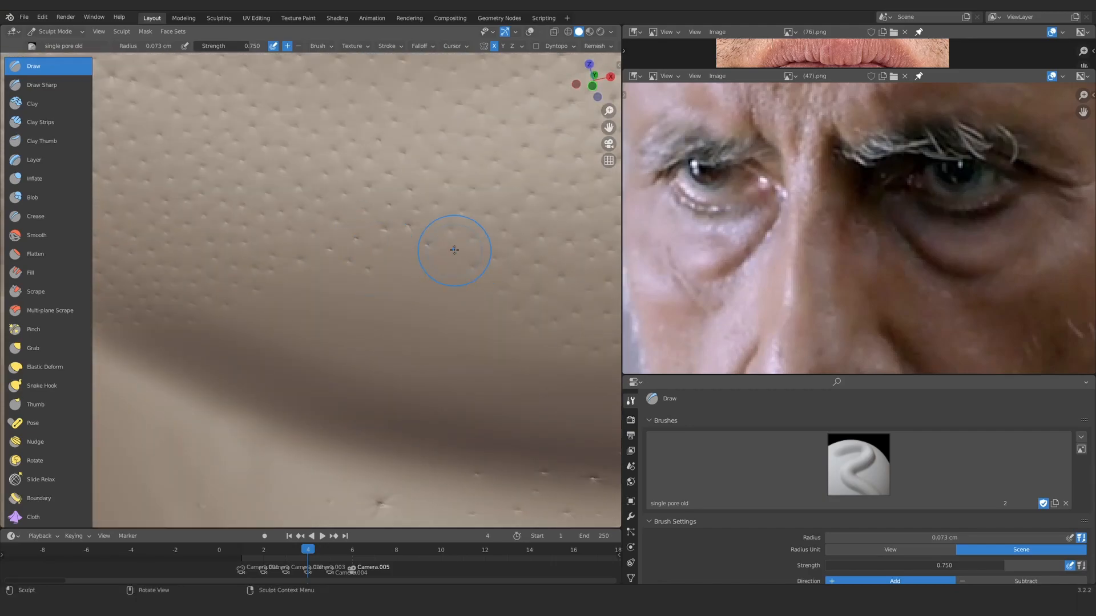
middle_drag(347, 279, 349, 253)
shift+middle_drag(548, 308, 401, 250)
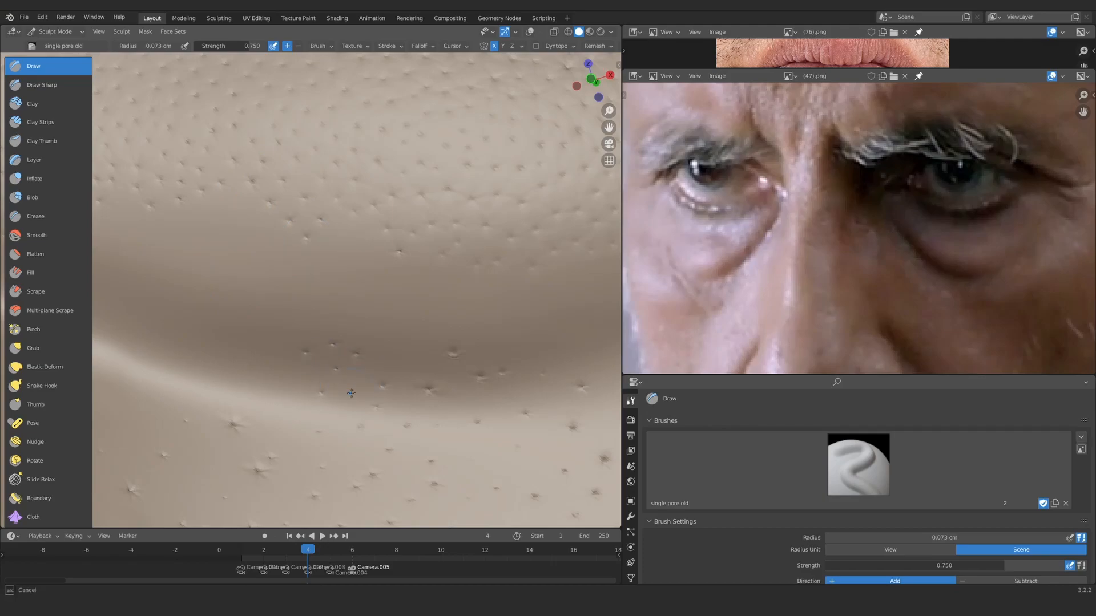
Step: Stamp single pores between the larger ones on the inner cheek beneath the eye bag's fold
middle_drag(251, 234, 258, 309)
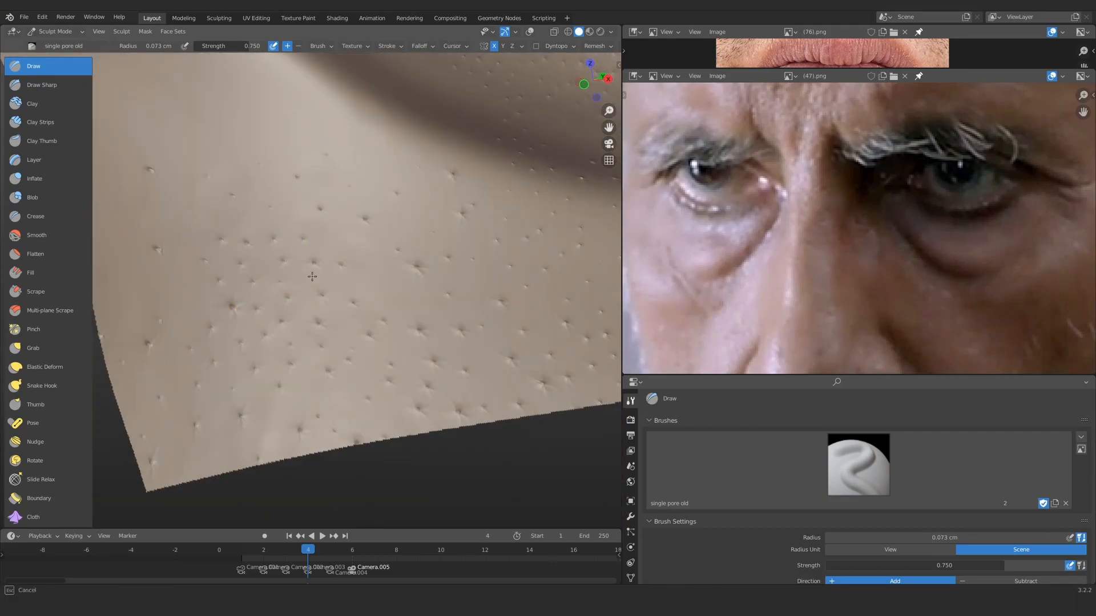
scroll(313, 321, up, 2)
scroll(314, 249, up, 2)
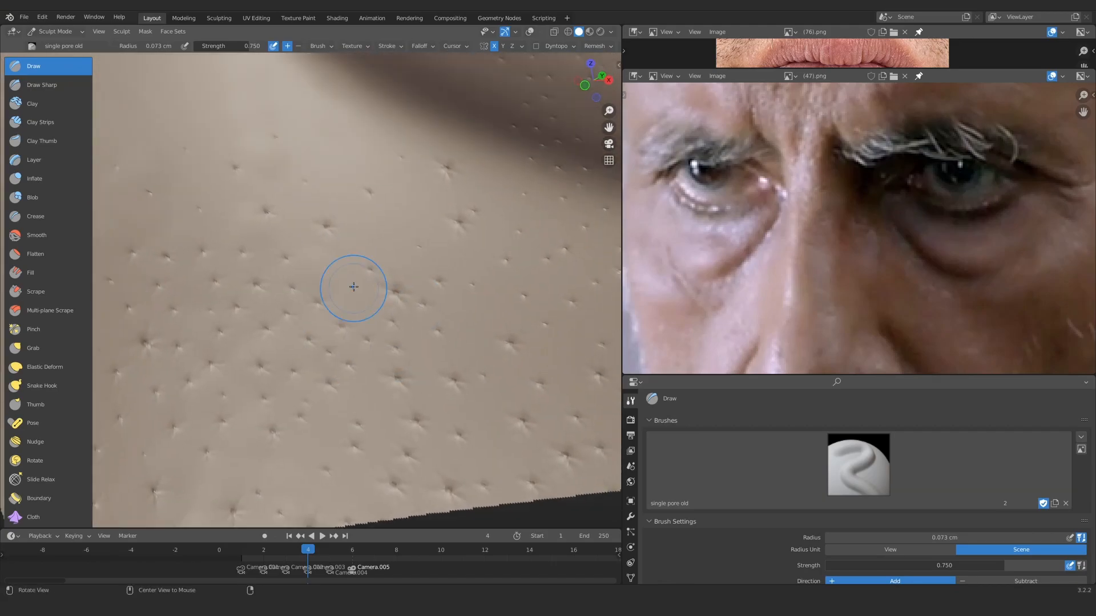
middle_drag(377, 248, 332, 301)
mouse_move(324, 235)
ctrl+middle_down()
mouse_move(360, 237)
mouse_move(154, 200)
mouse_move(305, 252)
mouse_move(230, 247)
ctrl+middle_up()
drag(230, 248, 258, 250)
Step: Fill the bare shadowed fold under the eye bag with individual pores, linking the bag's texture to the cheek
click(351, 267)
click(329, 361)
click(291, 358)
click(289, 393)
click(261, 351)
click(286, 327)
click(283, 292)
click(319, 294)
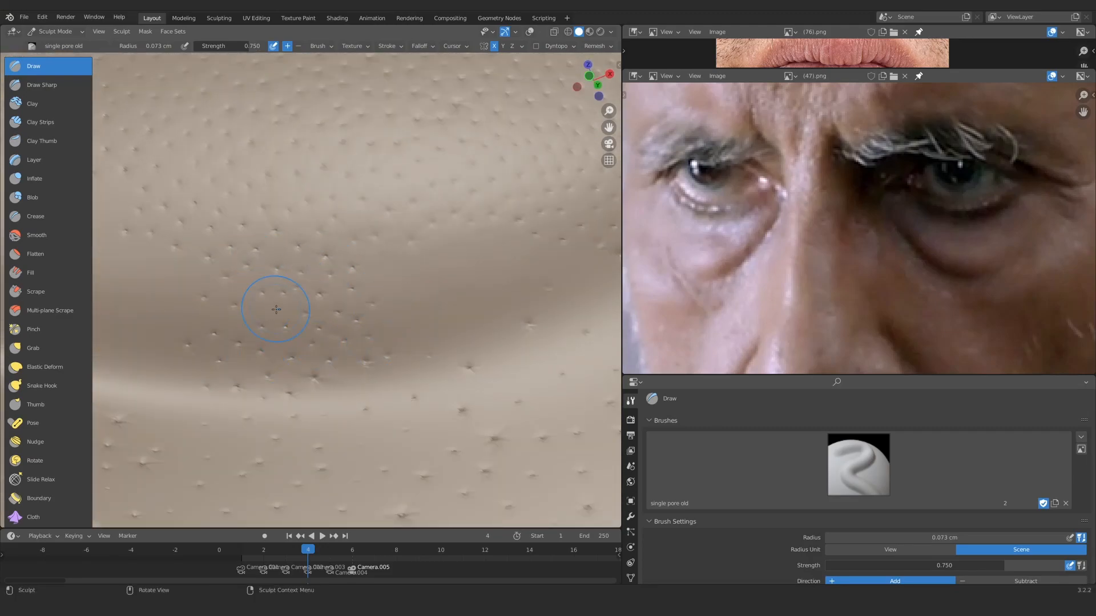
Step: Continue the individual pores along the fold toward the outer side of the eye bag
mouse_move(396, 296)
middle_down()
mouse_move(343, 269)
mouse_move(220, 353)
mouse_move(259, 313)
middle_up()
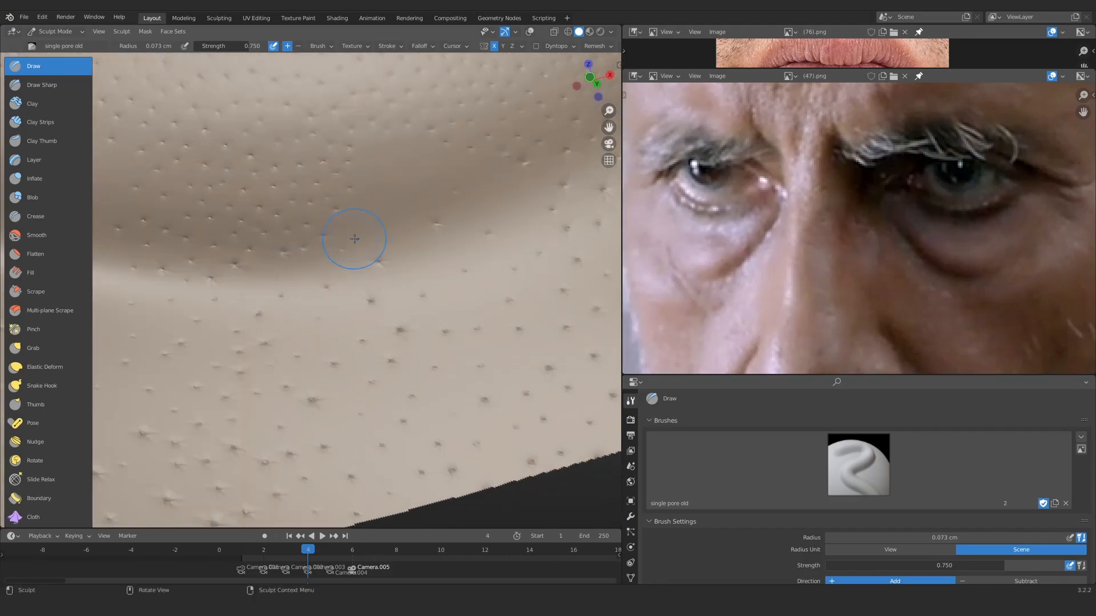
middle_drag(357, 245, 355, 217)
click(355, 217)
click(375, 188)
click(377, 150)
click(404, 146)
click(419, 124)
click(446, 121)
click(489, 142)
click(455, 142)
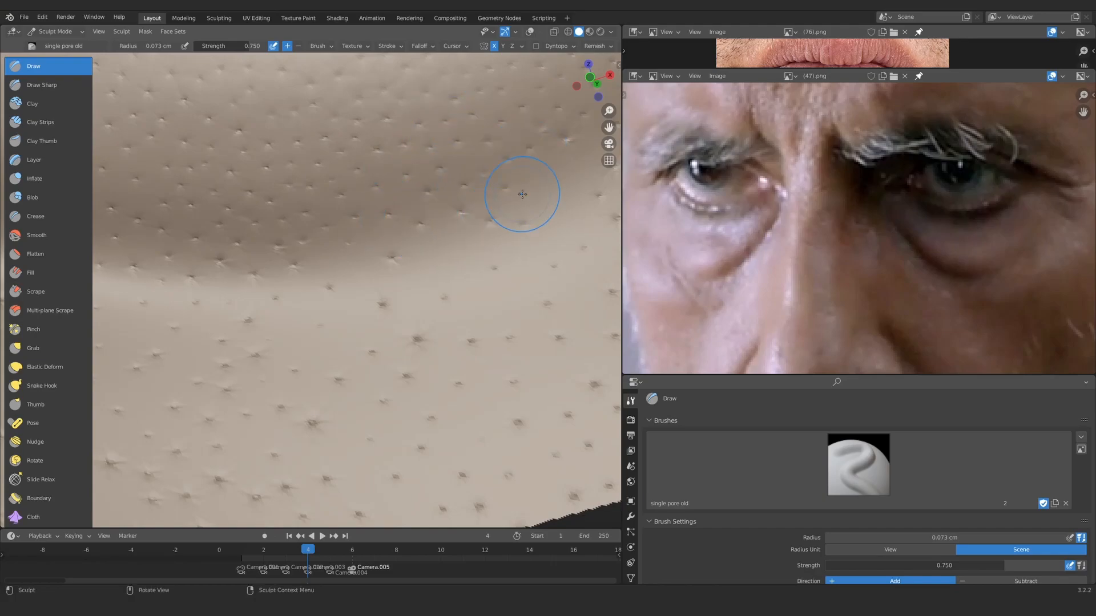
Step: Fill the gaps between the large cheek pores just below the fold with individual pores
click(351, 303)
click(293, 343)
click(183, 352)
click(165, 386)
click(520, 279)
click(447, 364)
click(485, 405)
click(547, 395)
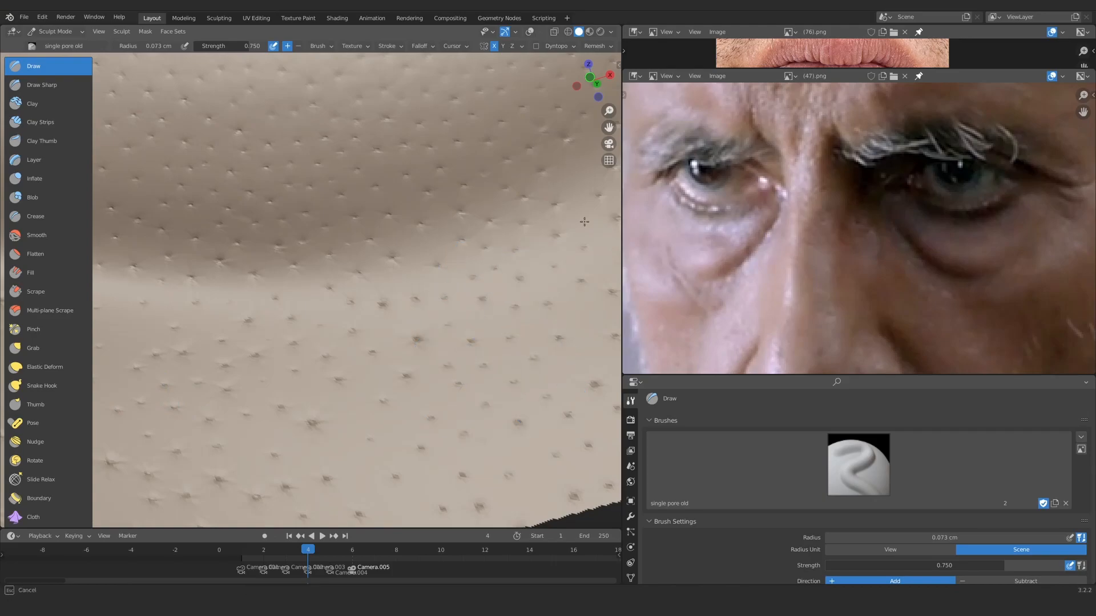
Step: Stamp single pores over the outer cheek beneath the fold, down to the lower border of the isolated area
middle_drag(584, 222, 347, 318)
scroll(342, 285, down, 5)
scroll(237, 291, up, 5)
scroll(276, 361, down, 8)
middle_drag(276, 362, 317, 284)
scroll(317, 285, up, 8)
scroll(317, 284, up, 4)
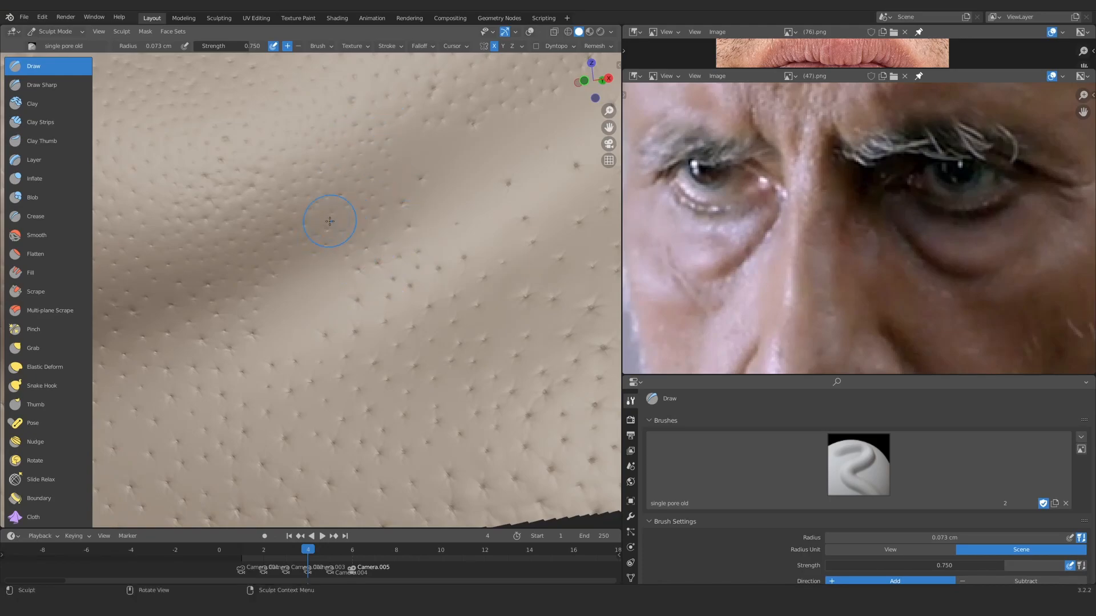
drag(293, 257, 317, 360)
drag(381, 344, 371, 288)
middle_drag(438, 242, 366, 387)
drag(366, 387, 292, 422)
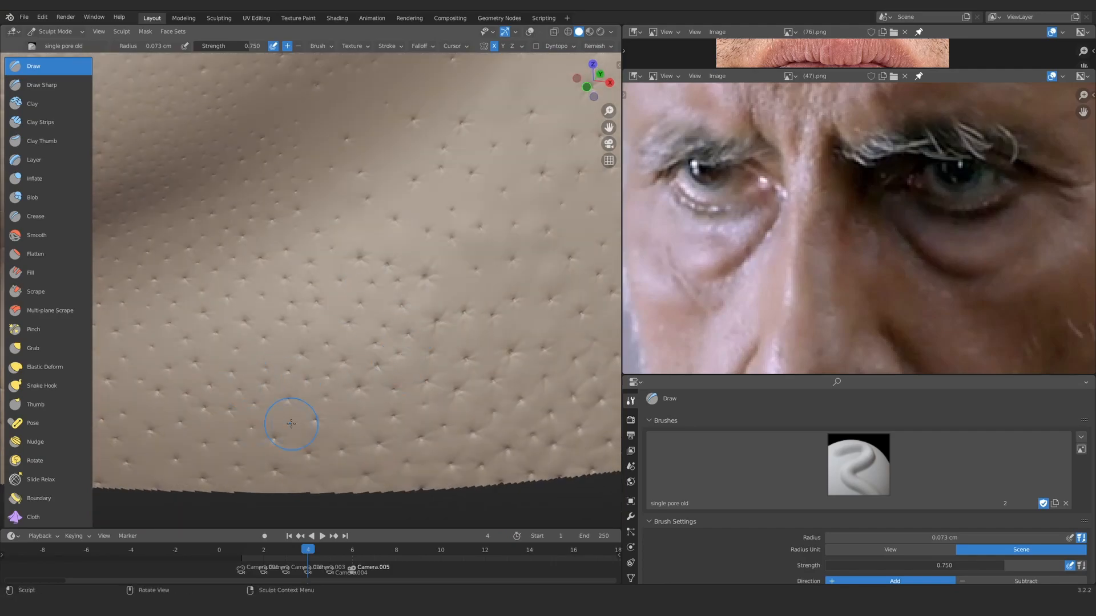
drag(219, 429, 220, 427)
Step: Add single pores along the fold's outer stretch and around its inner end
middle_drag(326, 152, 272, 175)
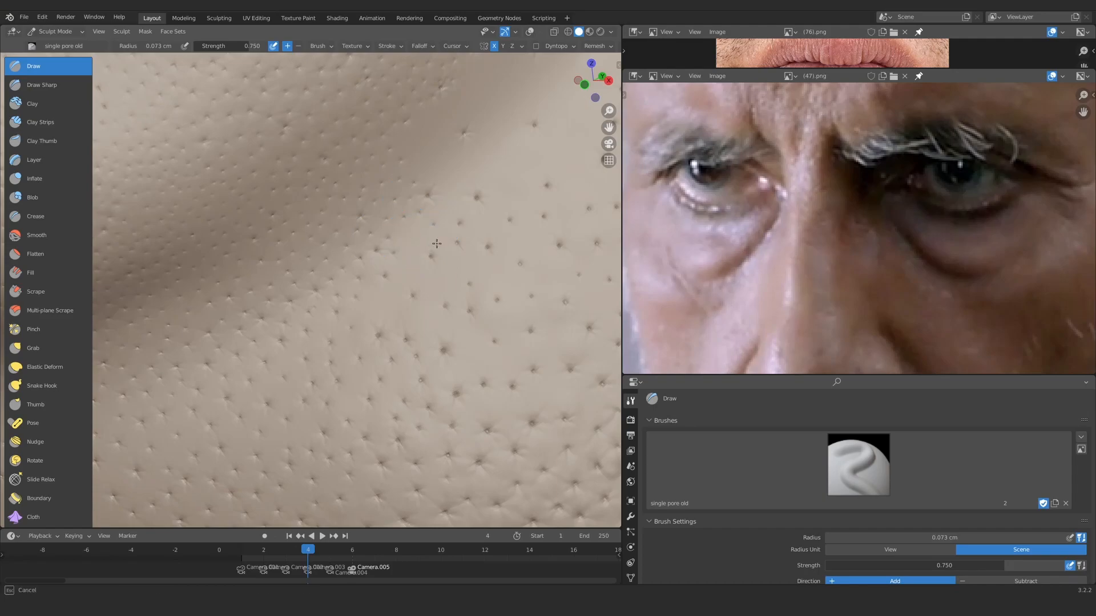
ctrl+middle_drag(443, 234, 422, 365)
shift+middle_drag(274, 320, 434, 319)
ctrl+middle_drag(394, 354, 354, 189)
drag(216, 211, 213, 257)
mouse_move(215, 314)
mouse_down()
mouse_move(188, 357)
mouse_move(245, 366)
mouse_move(220, 273)
mouse_up()
drag(248, 223, 259, 255)
ctrl+middle_drag(251, 300, 313, 343)
ctrl+middle_drag(296, 342, 228, 229)
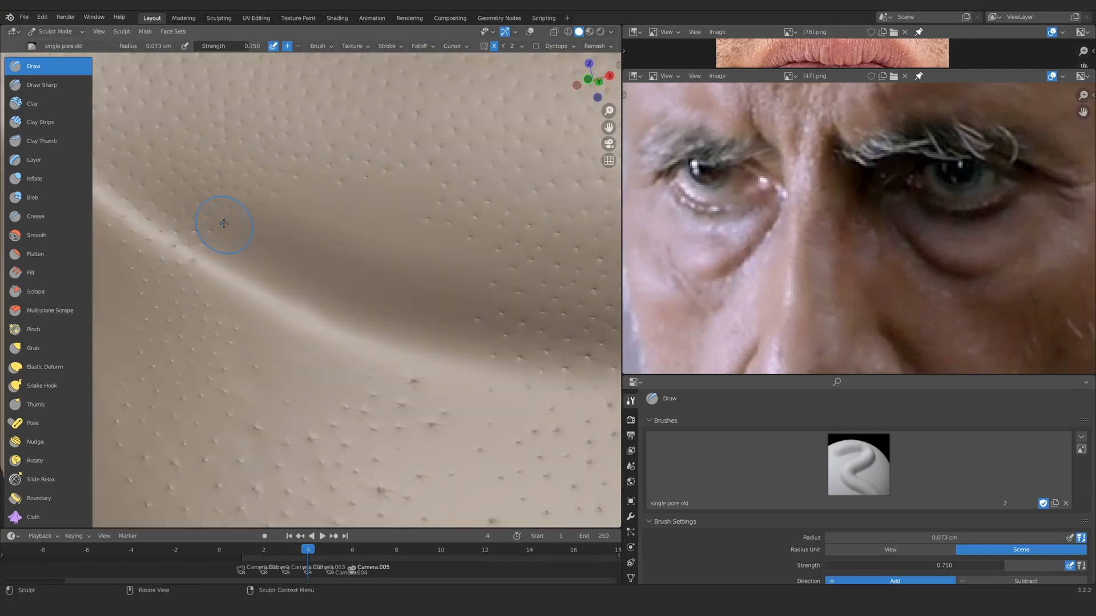
Step: Close the remaining bare middle stretch of the fold and the cheek just below it with single pores
middle_drag(232, 290, 210, 253)
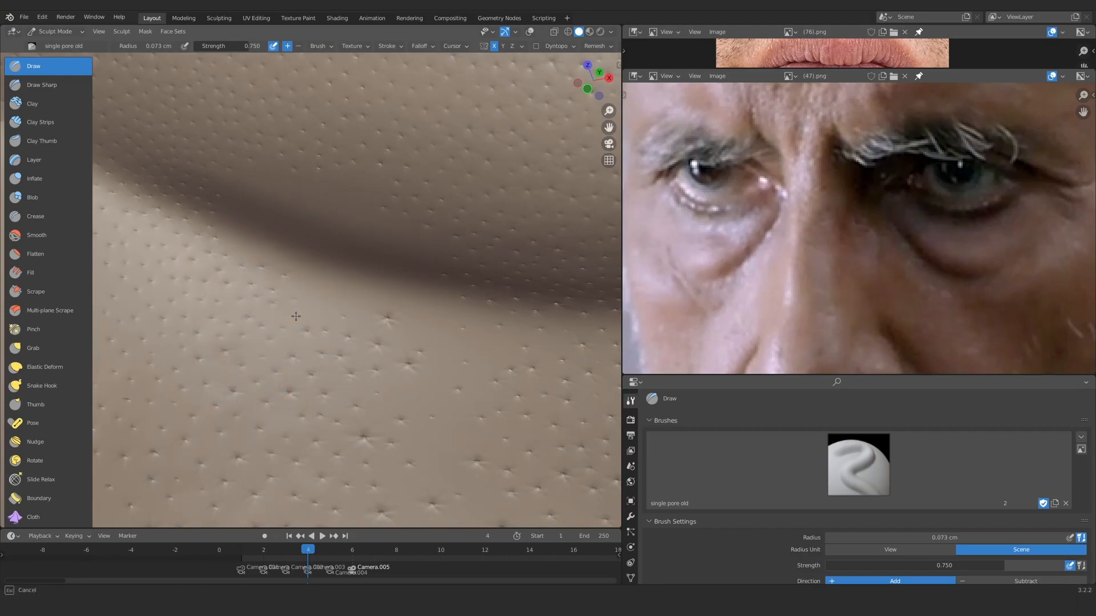
middle_drag(310, 296, 232, 298)
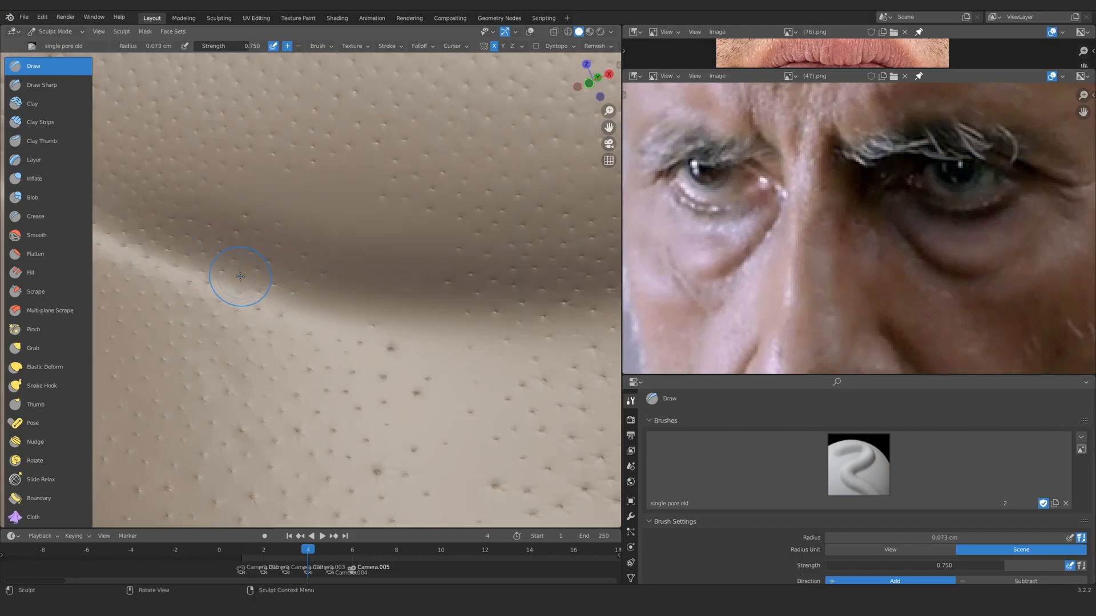
mouse_move(245, 184)
middle_down()
mouse_move(285, 172)
mouse_move(313, 213)
middle_up()
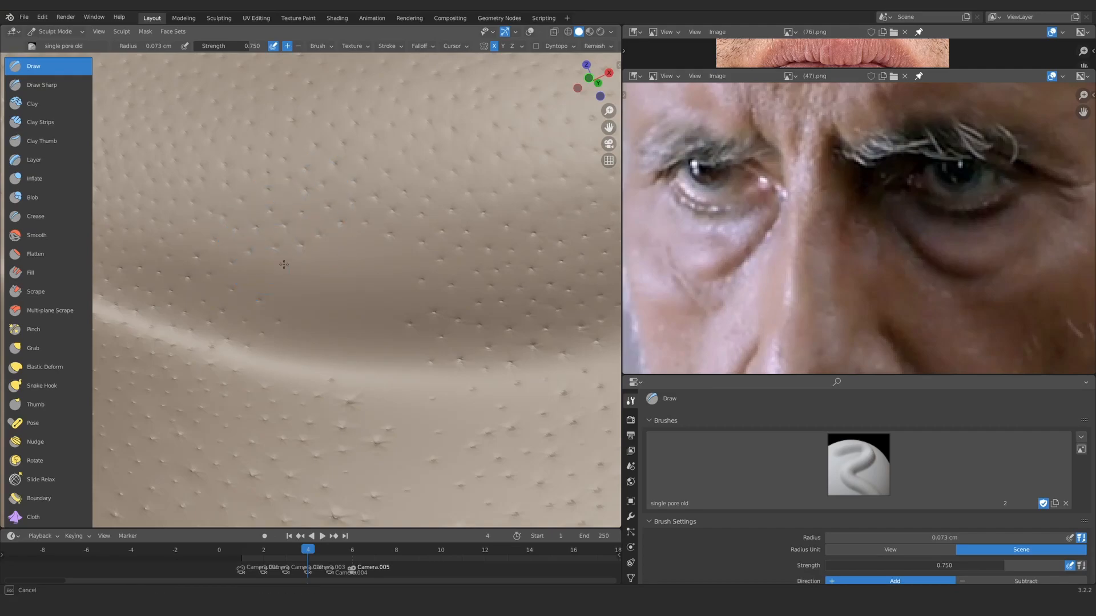
middle_drag(327, 294, 247, 351)
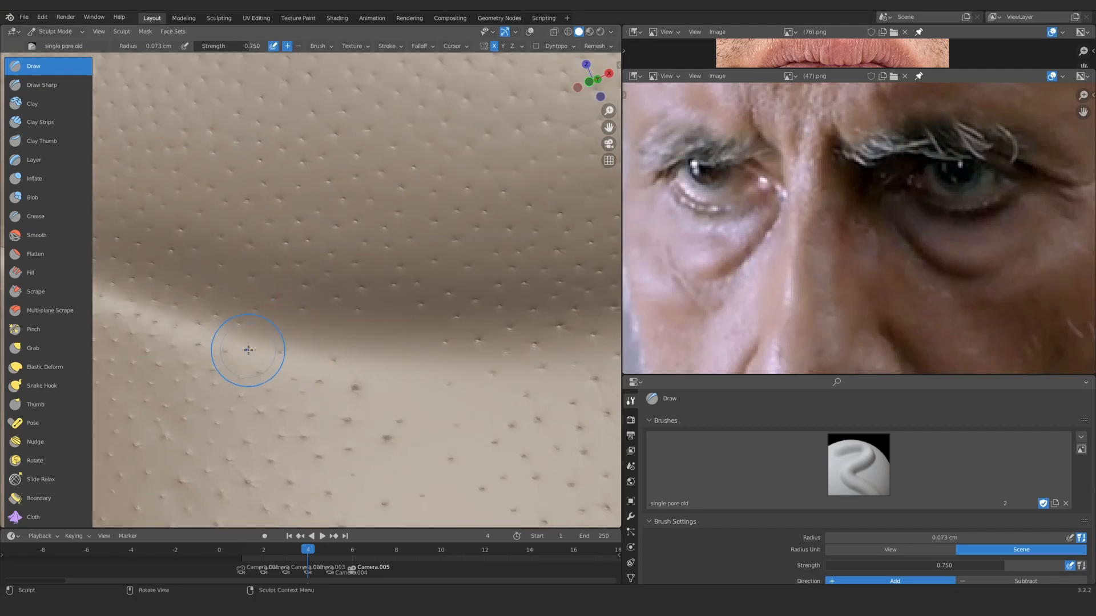
middle_drag(416, 362, 336, 304)
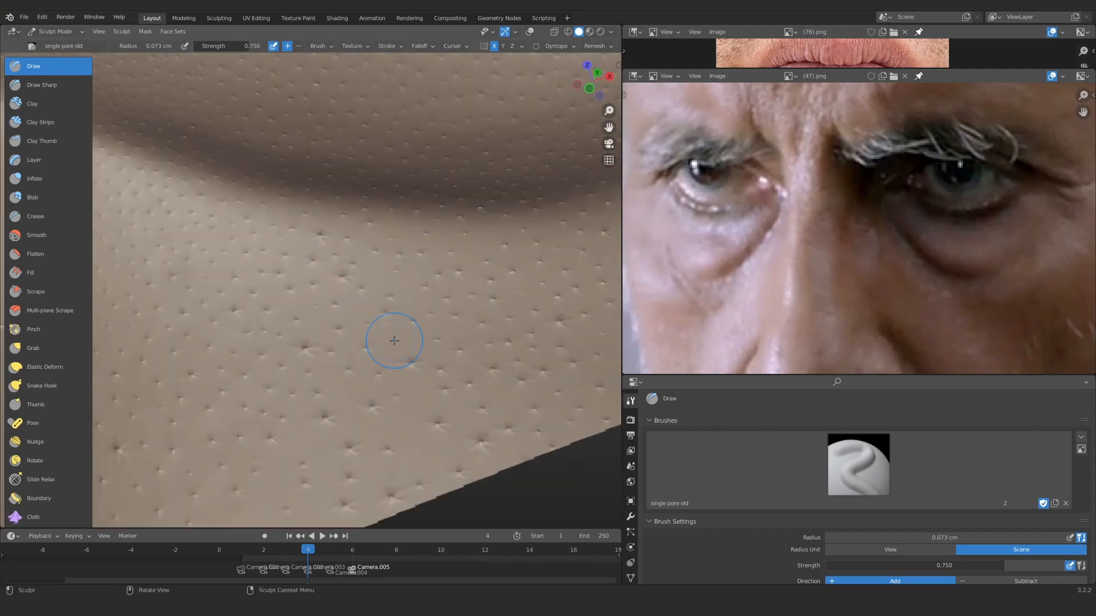
middle_drag(439, 410, 340, 362)
Step: Blend the eye bag's pores into the outer cheek by stamping single pores across the fold's outer end
scroll(340, 362, down, 9)
scroll(240, 268, up, 10)
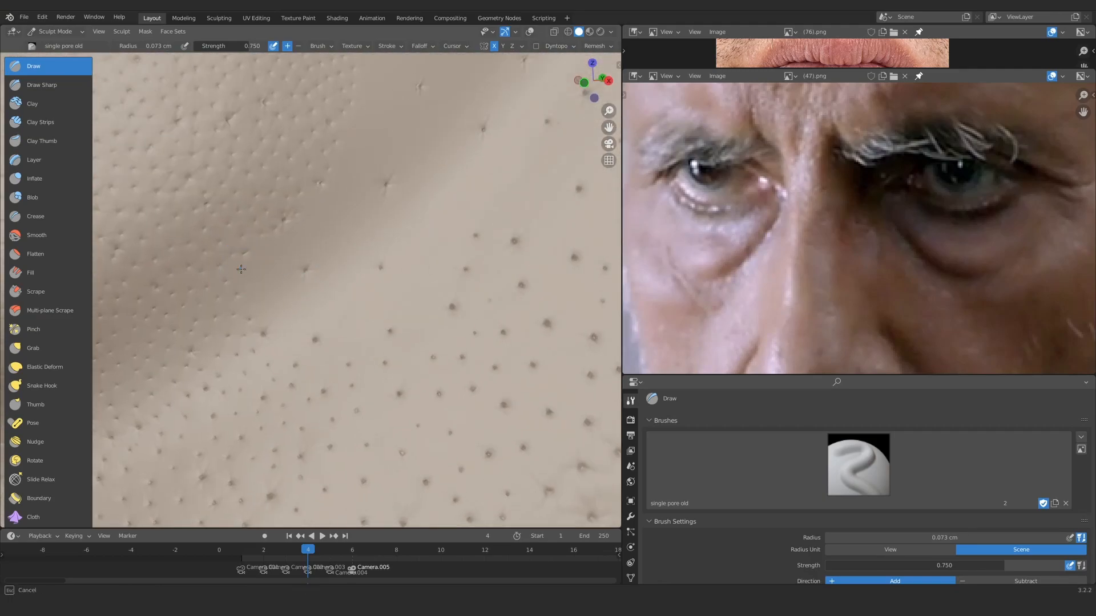
mouse_move(303, 296)
mouse_down()
mouse_move(296, 343)
mouse_move(282, 295)
mouse_move(330, 284)
mouse_up()
scroll(331, 284, down, 2)
scroll(330, 284, up, 2)
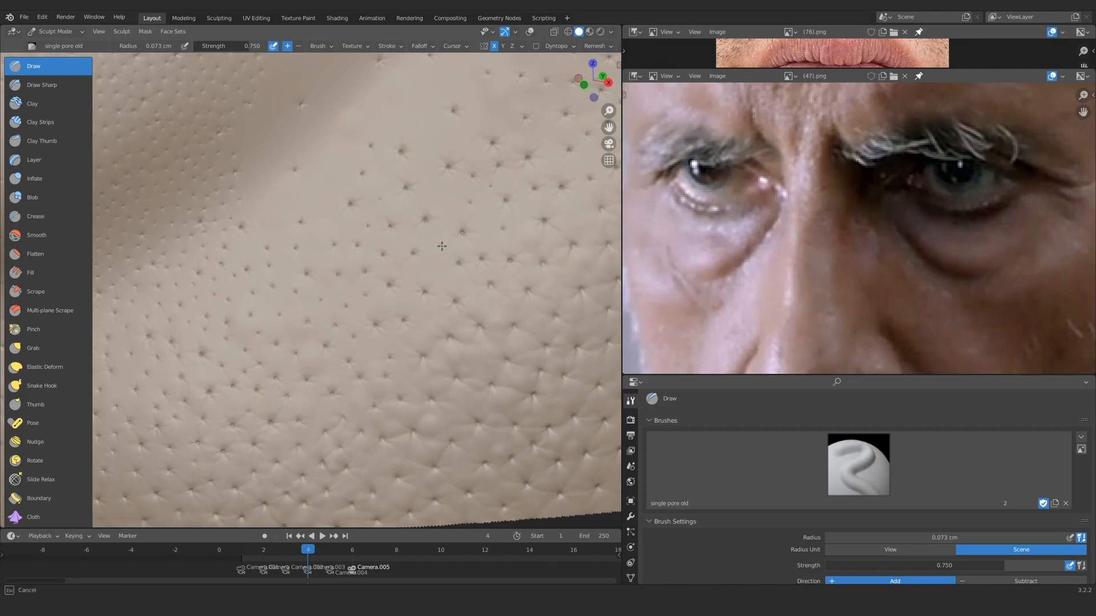
scroll(277, 310, up, 1)
mouse_move(414, 274)
middle_down()
mouse_move(276, 310)
mouse_move(235, 227)
middle_up()
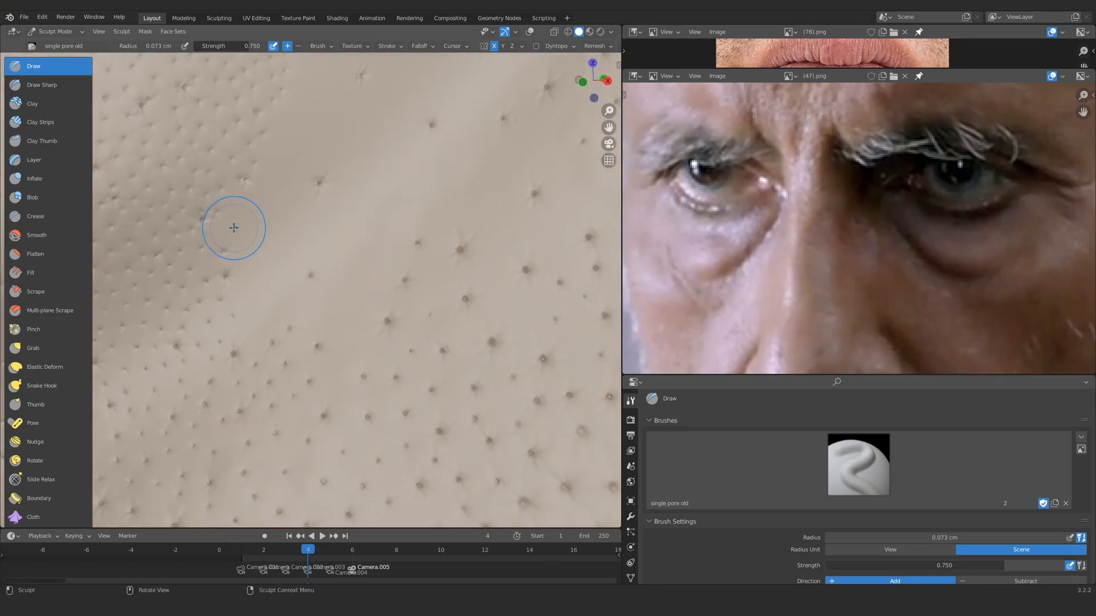
mouse_move(317, 212)
middle_down()
mouse_move(277, 268)
mouse_move(328, 256)
mouse_move(354, 263)
middle_up()
scroll(249, 262, down, 2)
scroll(393, 267, up, 3)
mouse_move(306, 175)
mouse_down()
mouse_move(335, 192)
mouse_move(322, 207)
mouse_up()
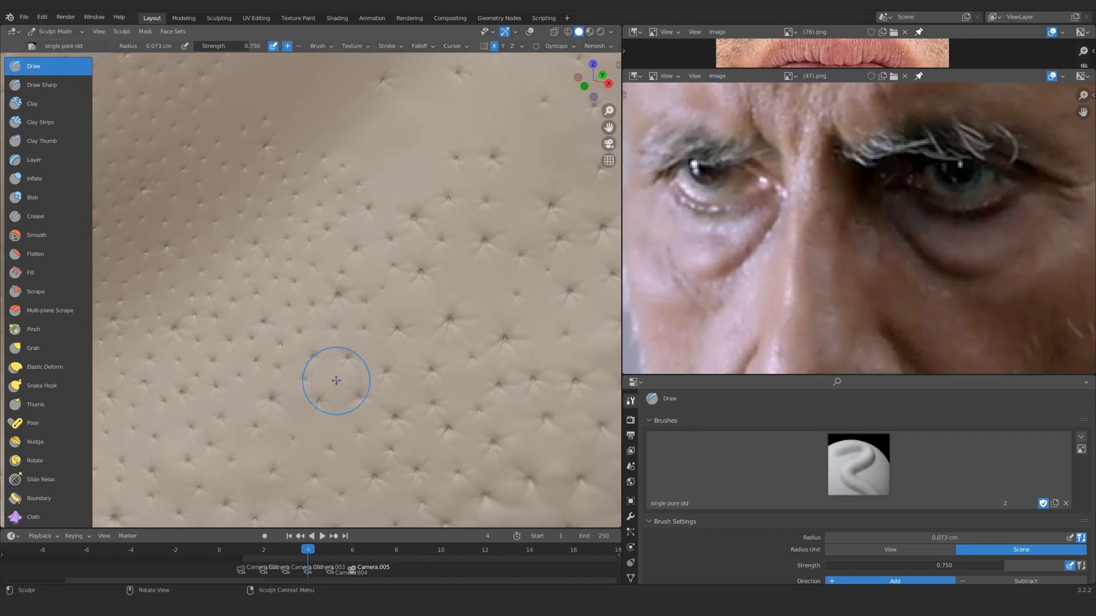
Step: Mask the bare outer end of the fold at 0.14 cm, invert the mask and stamp multi-pore detail at 0.16 cm and 0.8 strength
middle_drag(336, 380, 353, 300)
scroll(511, 344, down, 5)
mouse_move(260, 209)
mouse_down()
mouse_move(428, 305)
mouse_move(273, 382)
mouse_up()
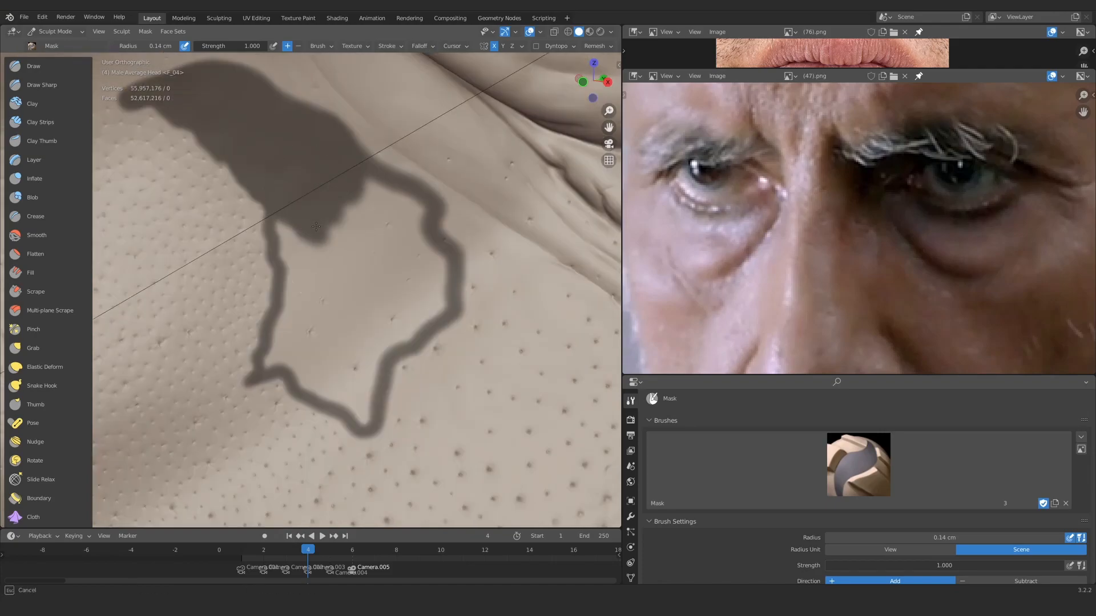
mouse_move(268, 365)
mouse_down()
mouse_move(326, 388)
mouse_move(316, 226)
mouse_move(367, 298)
mouse_up()
key(ctrl+i)
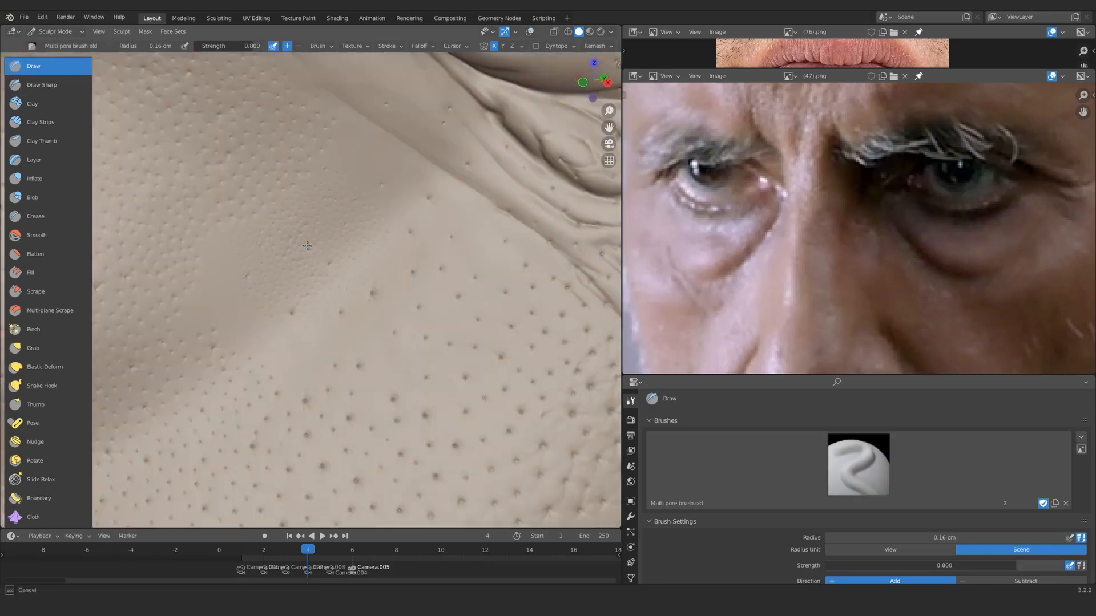
Step: Select the single pore brush and add pores around the outer under-eye area at 0.048 cm radius and 0.75 strength
click(858, 464)
click(901, 294)
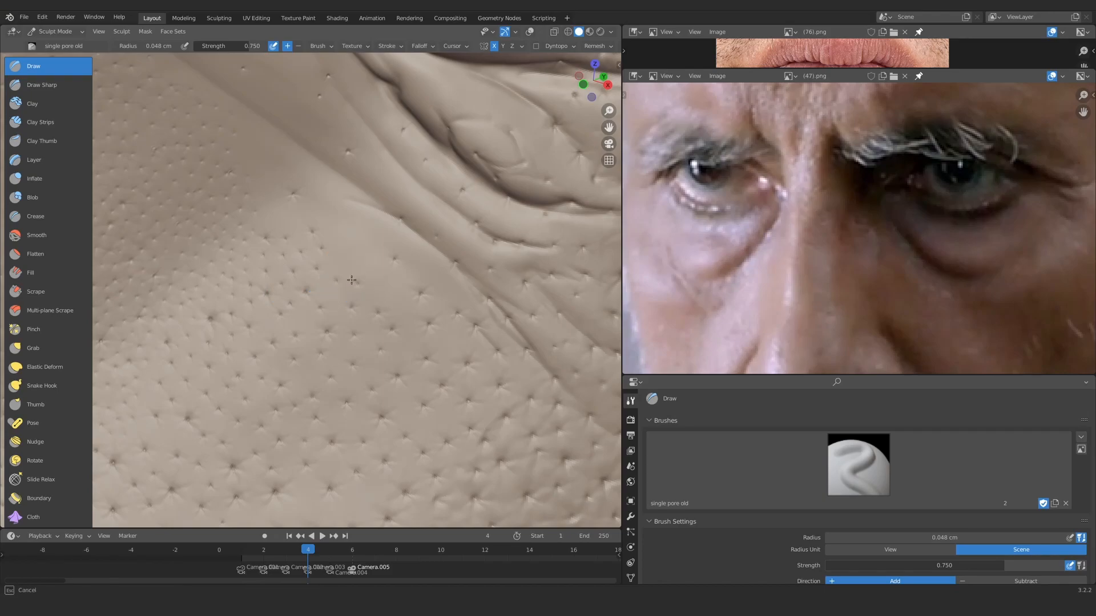
mouse_move(398, 309)
middle_down()
mouse_move(354, 279)
mouse_move(249, 259)
middle_up()
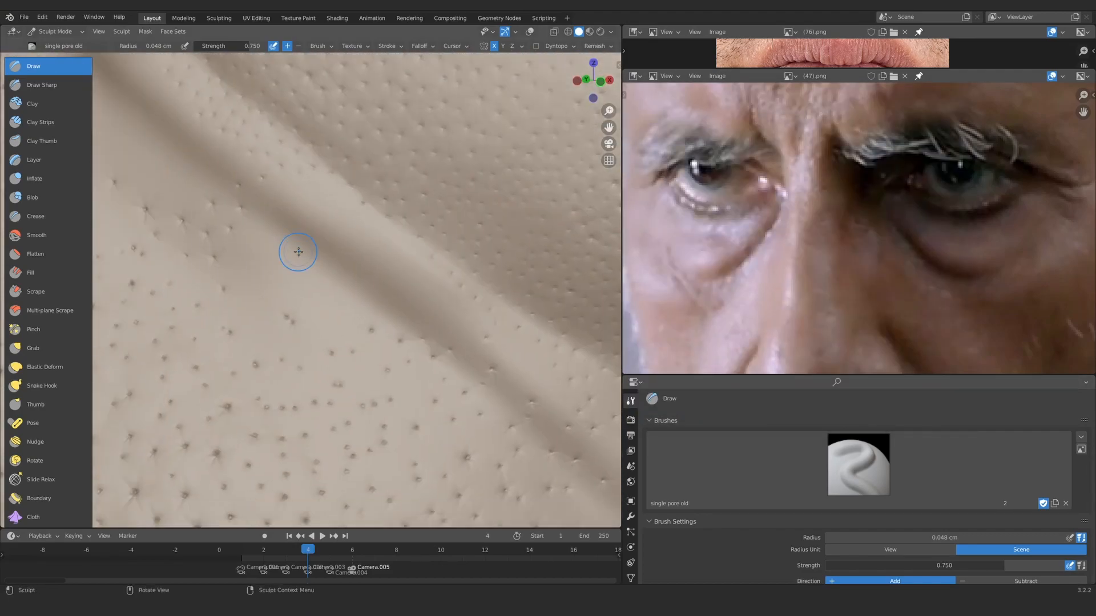
Step: Mask the bare patch across the fold's inner side with a 0.098 cm mask brush and invert the mask
key(m)
mouse_move(343, 208)
mouse_down()
mouse_move(234, 291)
mouse_move(342, 214)
mouse_up()
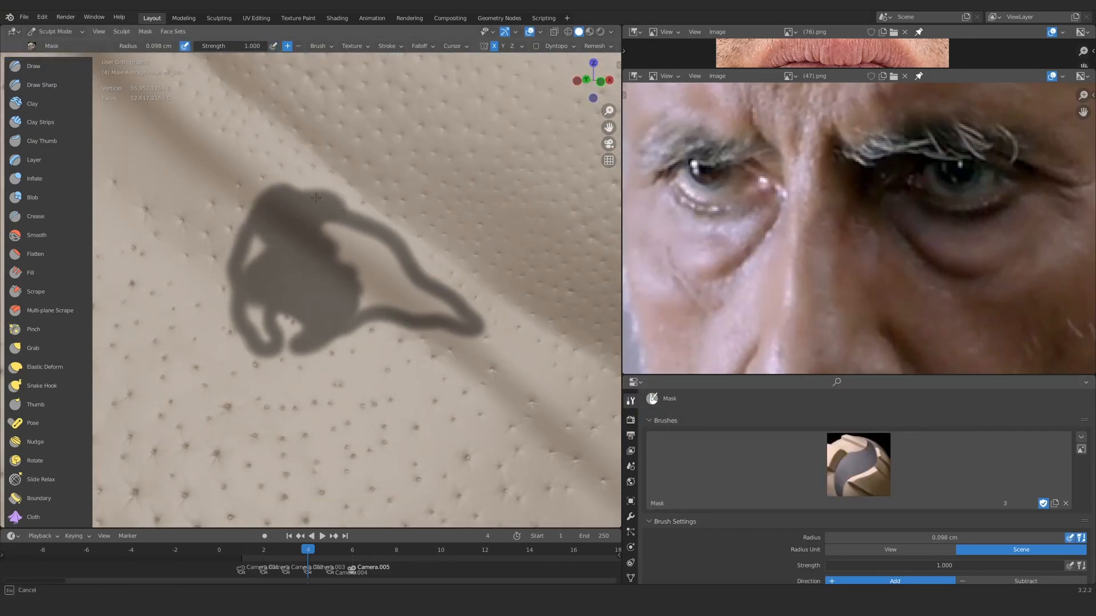
drag(366, 287, 404, 289)
key(ctrl+i)
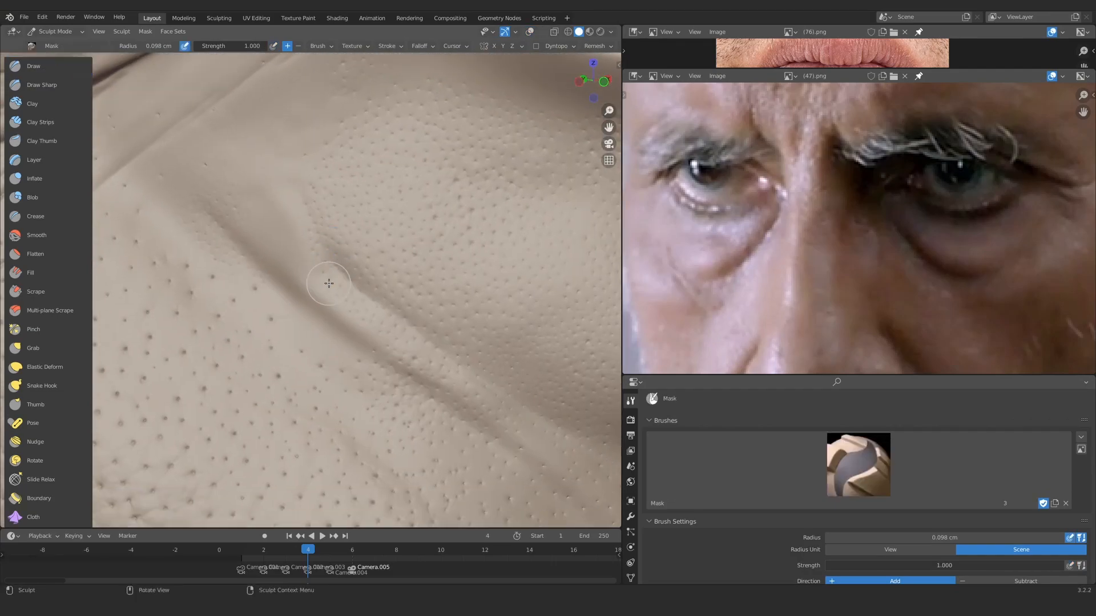
Step: Mask the bare strip along the eye bag's inner end at 0.11 cm, invert it and mask the pore-filled areas at 0.14 cm
mouse_move(245, 171)
mouse_down()
mouse_move(266, 294)
mouse_move(289, 122)
mouse_up()
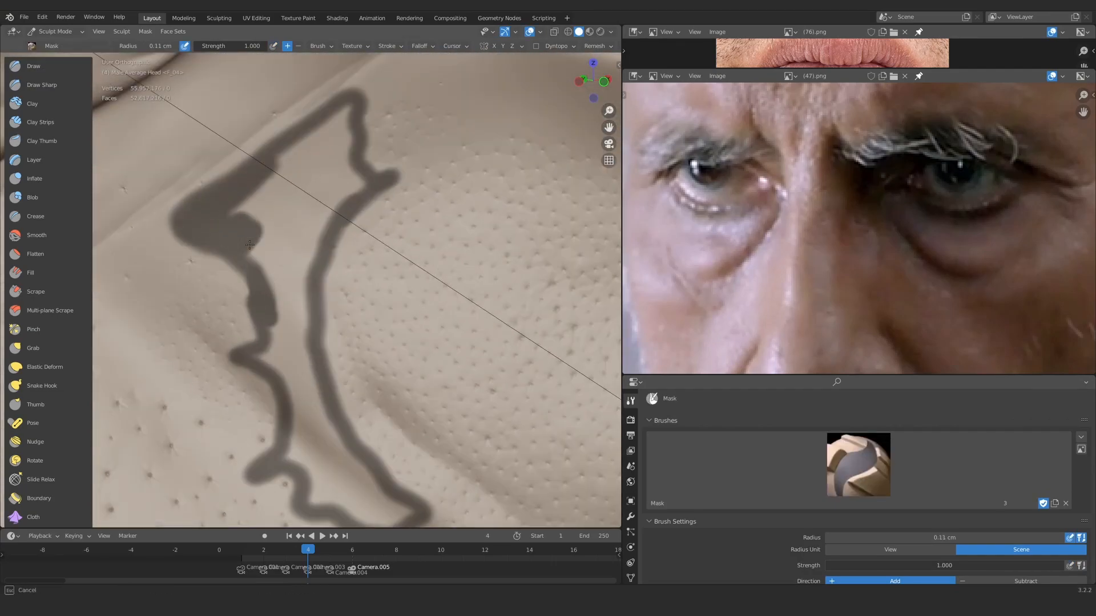
drag(342, 137, 318, 220)
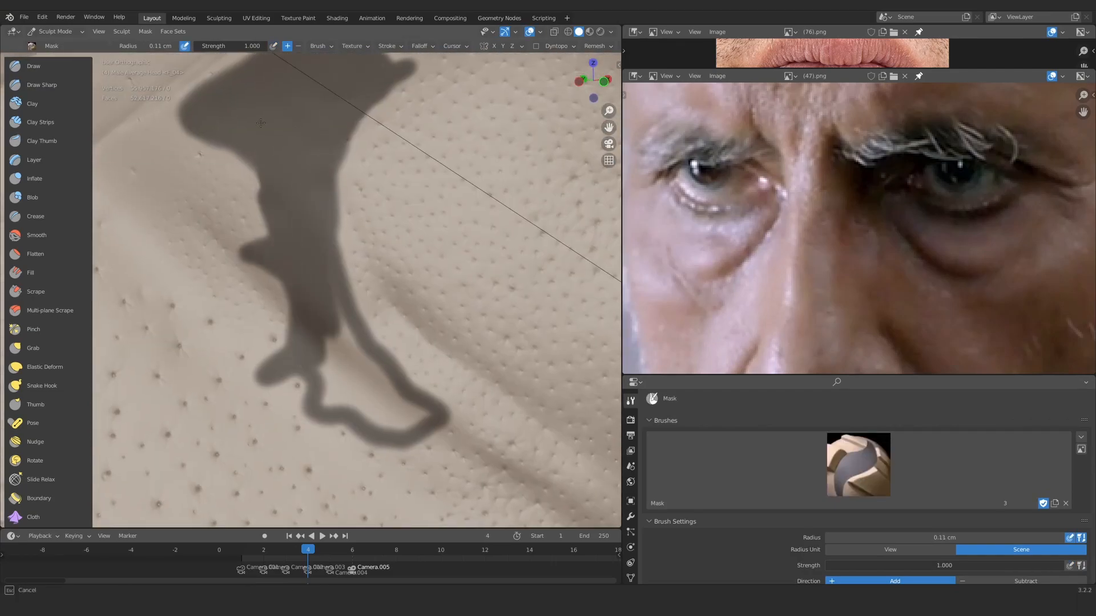
drag(320, 342, 399, 422)
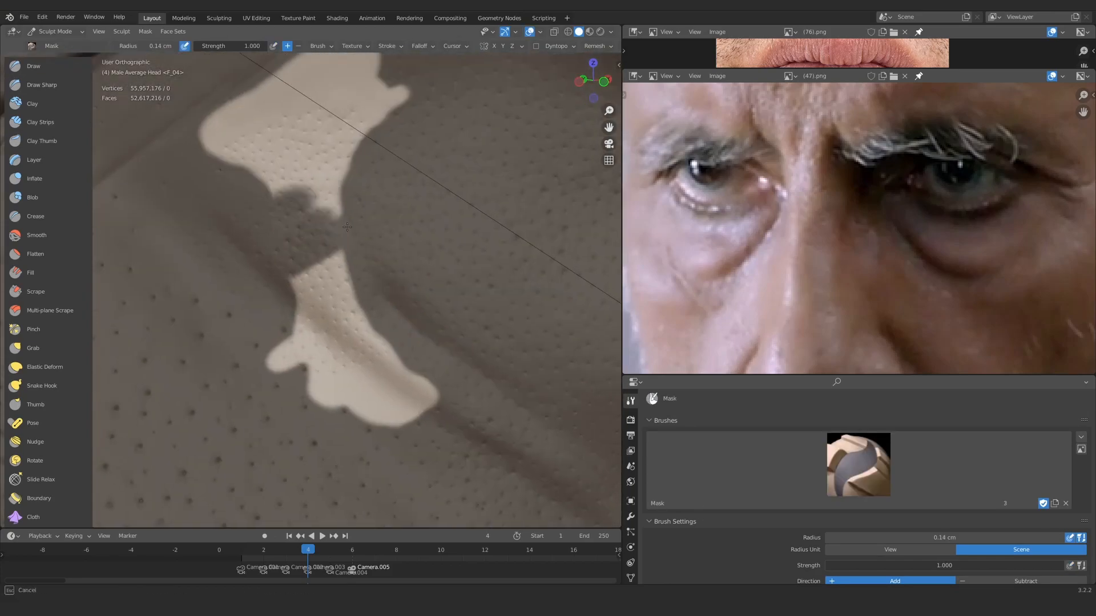
mouse_move(246, 132)
mouse_down()
mouse_move(347, 227)
mouse_move(365, 365)
mouse_up()
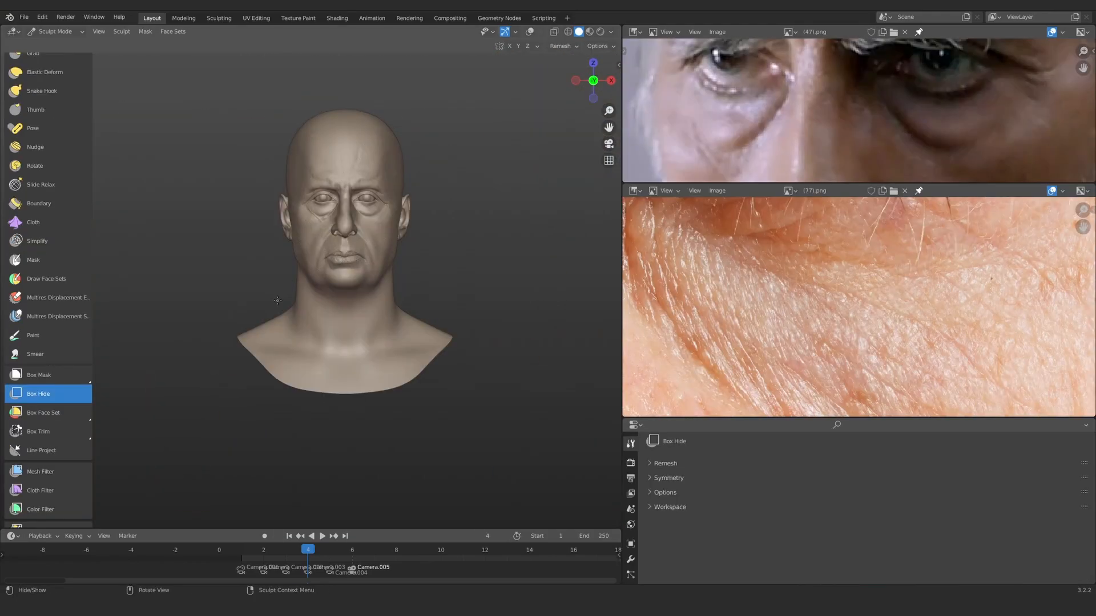
Step: Isolate the band around both eyes with Box Hide, hiding the rest of the head and bust
drag(162, 514, 539, 282)
drag(220, 98, 440, 245)
middle_drag(440, 245, 345, 242)
drag(295, 341, 501, 167)
drag(299, 341, 299, 341)
middle_drag(299, 341, 307, 244)
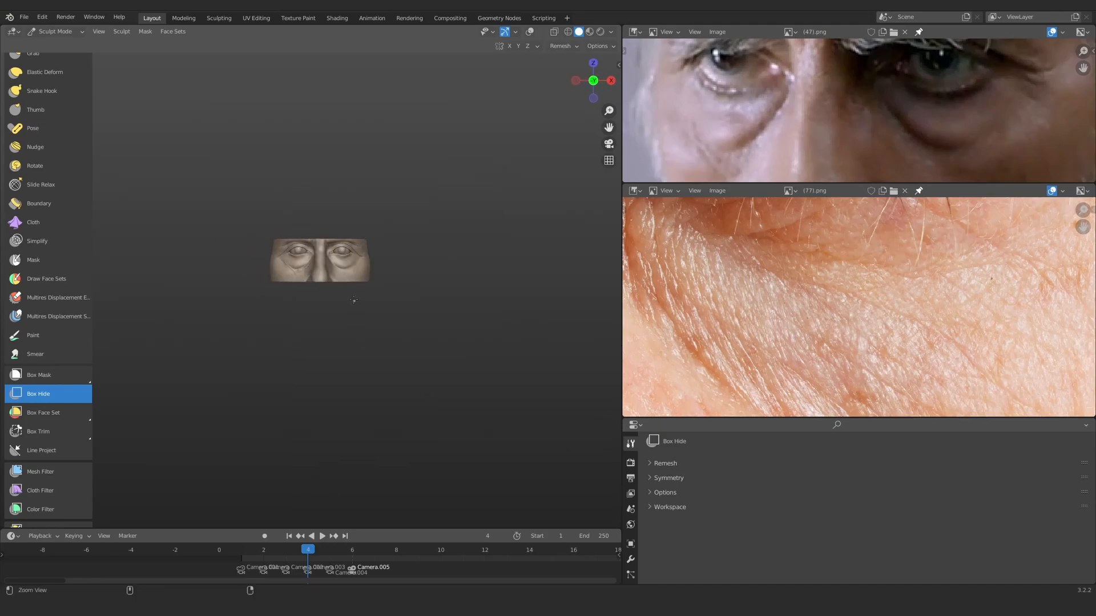
Step: Select the Draw Sharp brush for the inner eye bag and set its radius to 0.027 cm
scroll(353, 300, up, 10)
scroll(55, 171, up, 8)
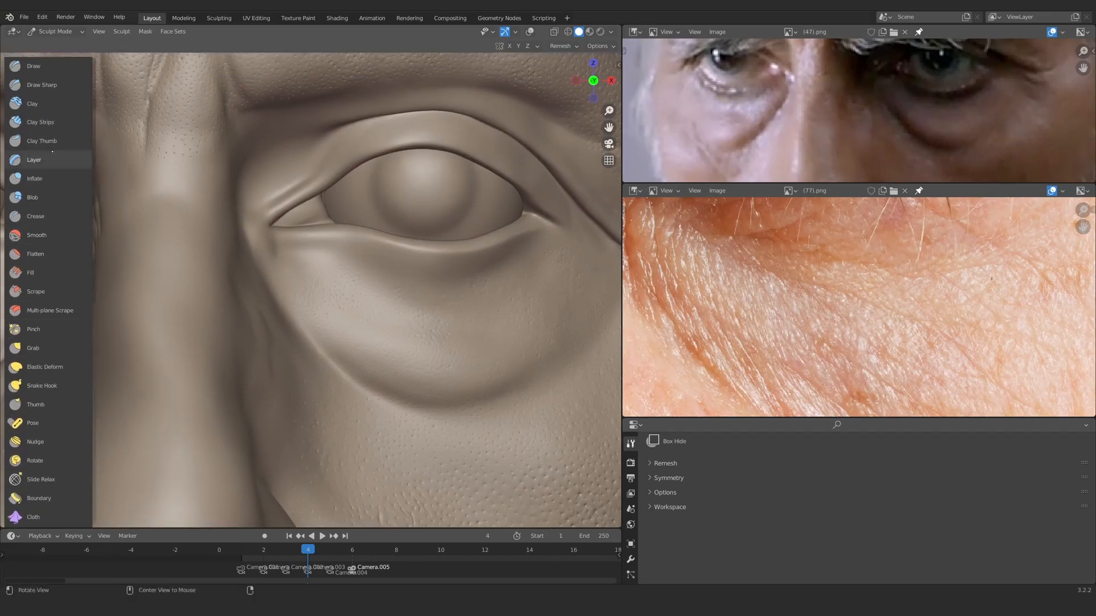
click(54, 85)
scroll(336, 240, up, 6)
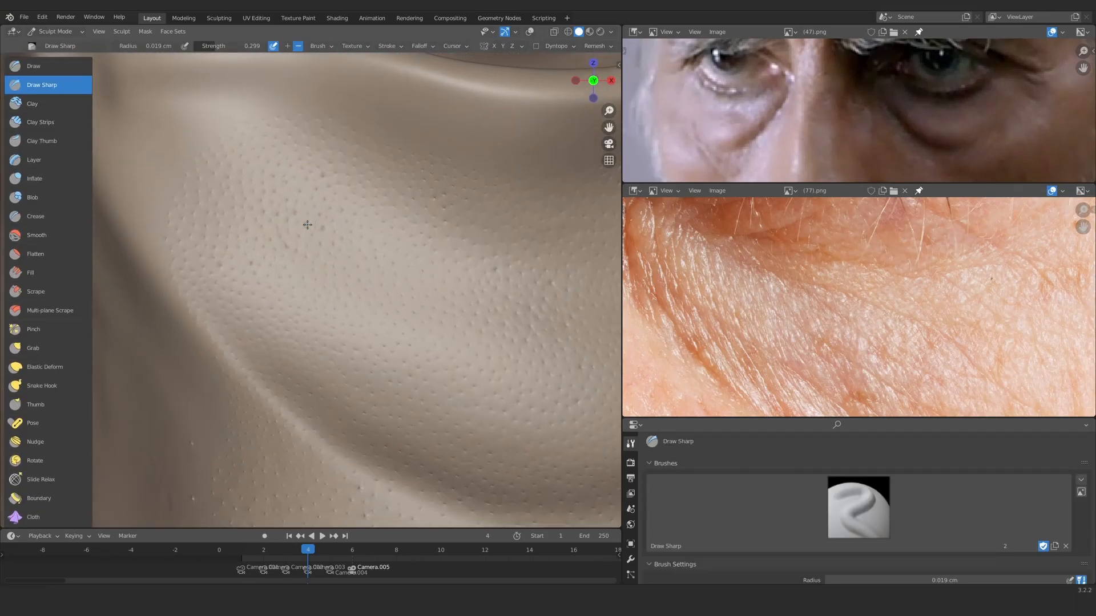
key(f)
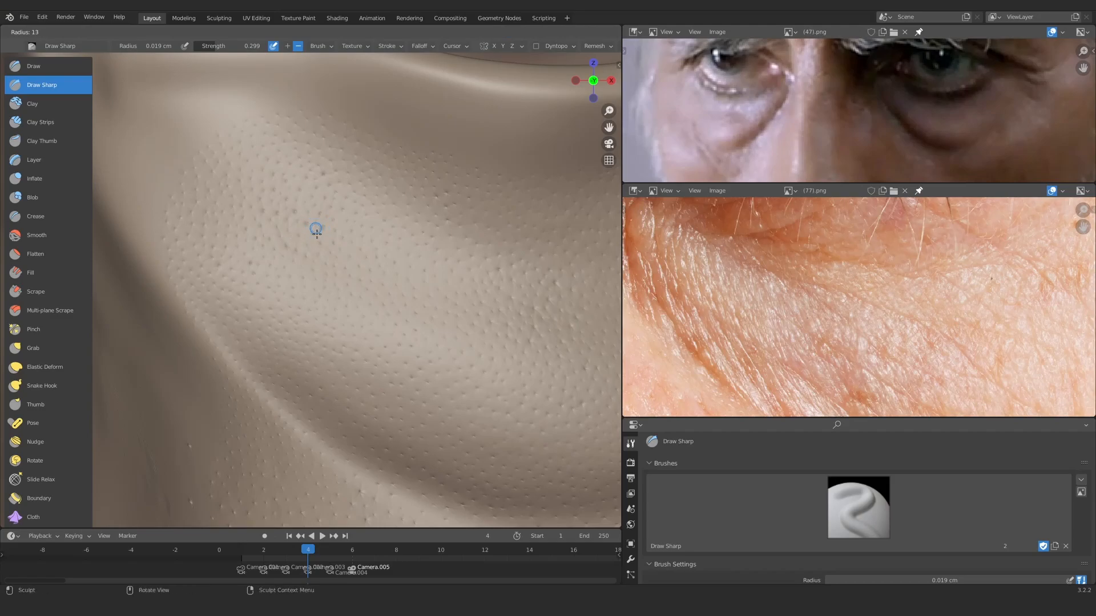
click(317, 233)
Step: Try a fine wrinkle stroke across the pores at the eye bag's inner upper end, then undo it
scroll(325, 251, down, 5)
scroll(826, 313, down, 2)
scroll(291, 189, up, 3)
mouse_move(283, 166)
shift+middle_down()
mouse_move(281, 208)
mouse_move(315, 246)
mouse_move(371, 255)
mouse_move(345, 242)
mouse_move(323, 295)
mouse_move(321, 272)
mouse_move(352, 244)
shift+middle_up()
scroll(283, 209, up, 3)
scroll(314, 245, up, 1)
scroll(342, 251, down, 3)
scroll(322, 292, down, 3)
scroll(328, 263, up, 5)
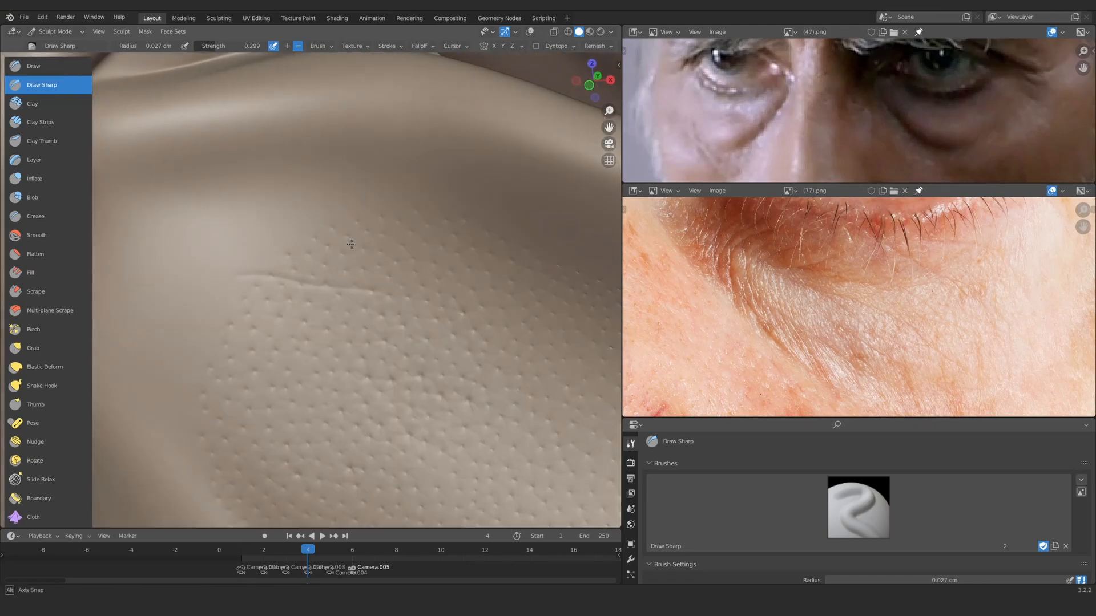
scroll(331, 238, up, 3)
key(ctrl+z)
Step: Set Draw Sharp to 0.473 strength and 0.018 cm radius, testing short wrinkles at the eye bag's inner upper end
key(shift+f)
click(360, 293)
drag(231, 253, 395, 291)
scroll(343, 251, down, 6)
mouse_move(209, 302)
middle_down()
mouse_move(278, 232)
mouse_move(279, 216)
middle_up()
key(ctrl+z)
mouse_move(320, 306)
ctrl+middle_down()
mouse_move(331, 276)
mouse_move(323, 289)
ctrl+middle_up()
key(f)
click(327, 279)
drag(363, 284, 256, 266)
ctrl+middle_drag(401, 223, 315, 377)
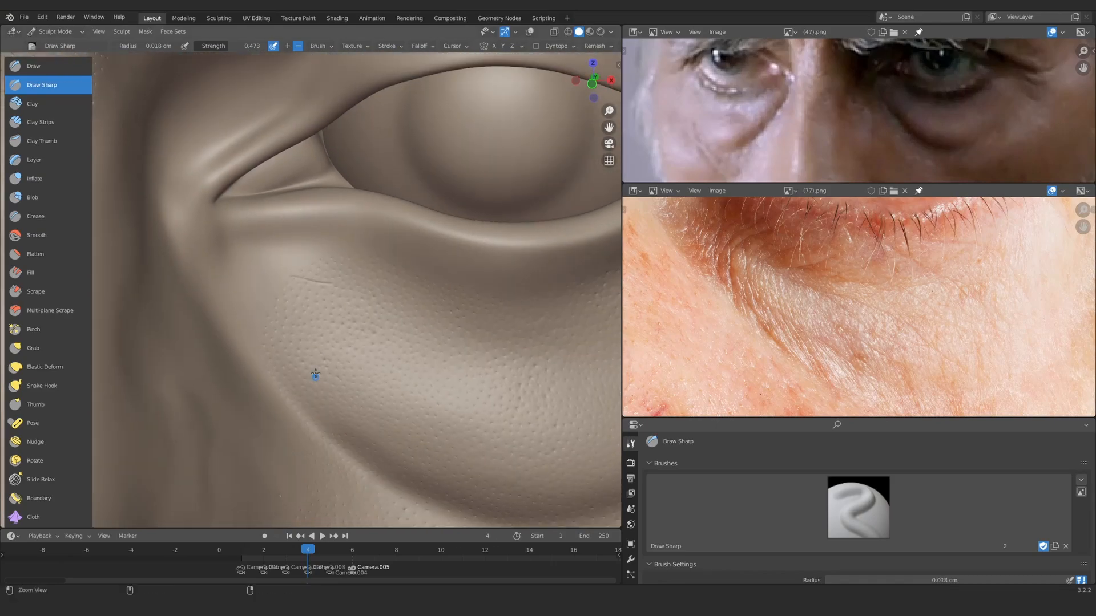
Step: Compare the sculpted inner eye bag with the close-up skin photo (77).png to study the fine wrinkles' direction
middle_drag(354, 296, 349, 277)
middle_drag(400, 246, 384, 234)
ctrl+middle_drag(373, 285, 367, 224)
mouse_move(736, 260)
ctrl+middle_down()
mouse_move(733, 281)
mouse_move(768, 279)
ctrl+middle_up()
ctrl+middle_drag(336, 227, 334, 314)
ctrl+middle_drag(334, 314, 334, 294)
mouse_move(790, 294)
ctrl+middle_down()
mouse_move(793, 255)
mouse_move(896, 245)
mouse_move(780, 227)
ctrl+middle_up()
mouse_move(700, 340)
middle_down()
mouse_move(698, 354)
mouse_move(702, 282)
middle_up()
mouse_move(335, 227)
ctrl+middle_down()
mouse_move(332, 262)
mouse_move(335, 239)
ctrl+middle_up()
shift+middle_drag(333, 290, 369, 279)
mouse_move(746, 251)
ctrl+middle_down()
mouse_move(746, 306)
mouse_move(746, 287)
ctrl+middle_up()
ctrl+middle_drag(345, 279, 349, 258)
shift+middle_drag(364, 253, 296, 244)
ctrl+middle_drag(845, 274, 848, 336)
middle_drag(853, 316, 780, 331)
ctrl+middle_drag(779, 331, 780, 295)
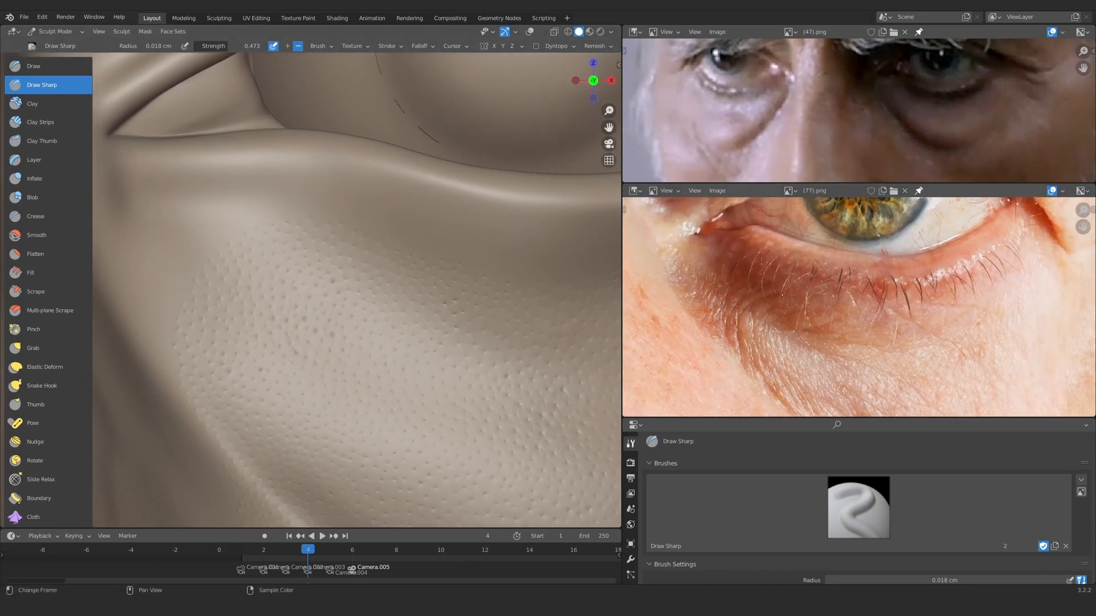
Step: Draw a curved fine wrinkle from the eye bag's upper edge down through the pores near its inner end
mouse_move(351, 211)
ctrl+middle_down()
mouse_move(361, 242)
mouse_move(361, 217)
ctrl+middle_up()
mouse_move(363, 245)
shift+middle_down()
mouse_move(313, 206)
mouse_move(336, 212)
mouse_move(309, 206)
shift+middle_up()
shift+middle_drag(300, 224, 356, 178)
drag(365, 164, 367, 160)
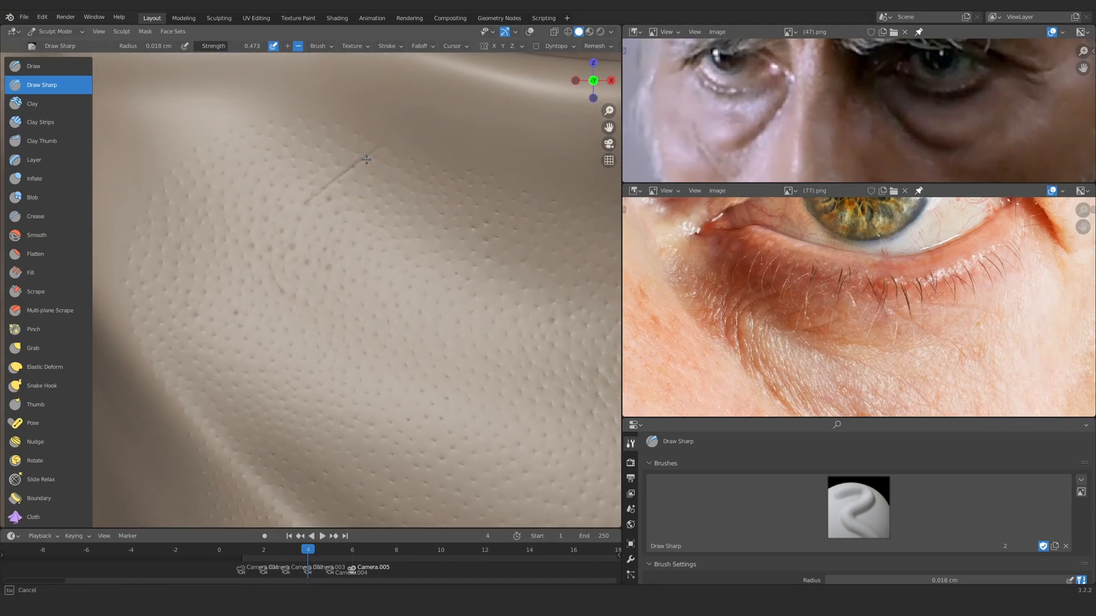
drag(309, 200, 272, 256)
shift+middle_drag(271, 259, 267, 204)
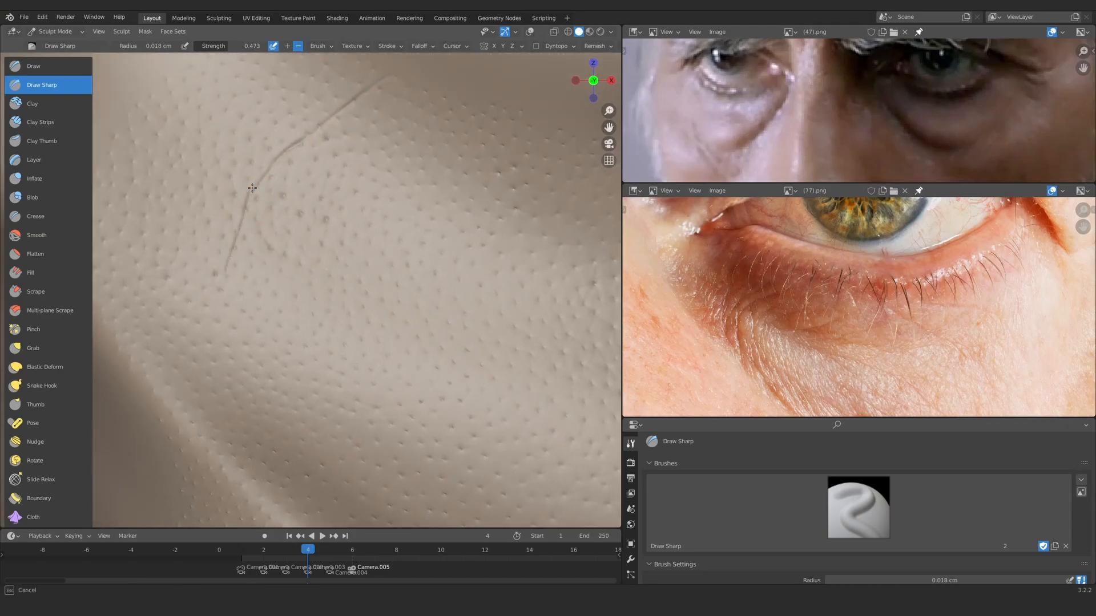
drag(220, 315, 220, 323)
Step: Extend the curved wrinkle downward toward the eye bag's lower edge, following the skin reference
ctrl+middle_drag(260, 245, 308, 120)
mouse_move(309, 120)
shift+middle_down()
mouse_move(283, 246)
mouse_move(365, 208)
mouse_move(367, 184)
shift+middle_up()
mouse_move(656, 360)
ctrl+middle_down()
mouse_move(650, 318)
mouse_move(767, 288)
ctrl+middle_up()
mouse_move(295, 185)
ctrl+middle_down()
mouse_move(290, 299)
mouse_move(299, 231)
ctrl+middle_up()
ctrl+middle_drag(299, 231, 290, 190)
drag(237, 336, 236, 349)
mouse_move(736, 297)
ctrl+middle_down()
mouse_move(733, 359)
mouse_move(707, 330)
ctrl+middle_up()
ctrl+middle_drag(708, 330, 706, 296)
ctrl+middle_drag(239, 376, 235, 365)
drag(232, 370, 234, 349)
Step: Branch a second wrinkle off the middle of the first, curving down along its inner side
ctrl+middle_drag(251, 285, 286, 371)
shift+middle_drag(400, 318, 376, 342)
mouse_move(768, 319)
ctrl+middle_down()
mouse_move(764, 251)
mouse_move(794, 247)
ctrl+middle_up()
shift+middle_drag(284, 240, 298, 230)
ctrl+middle_drag(298, 231, 287, 197)
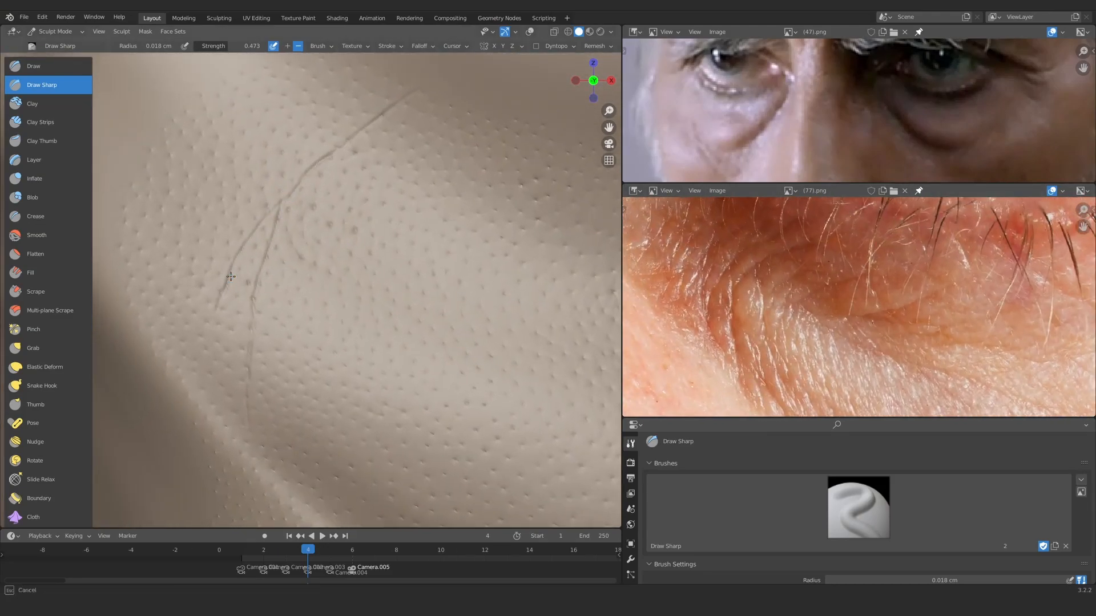
ctrl+middle_drag(450, 299, 477, 335)
ctrl+middle_drag(268, 337, 268, 315)
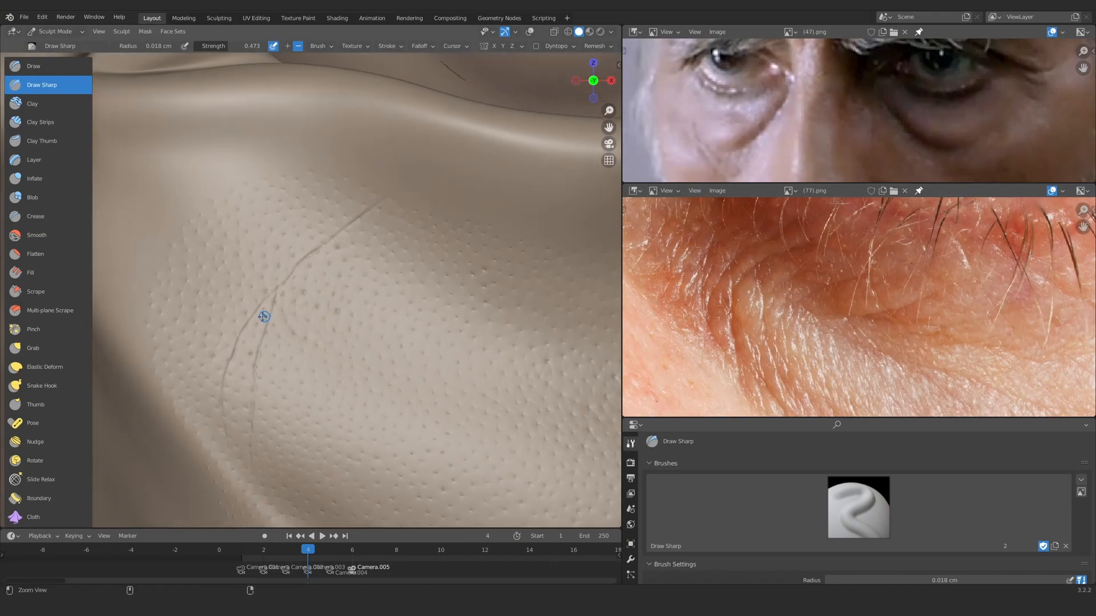
Step: Add a parallel curved wrinkle on the inner side of the existing pair, reaching up toward the lower eyelid
shift+middle_drag(268, 266, 244, 325)
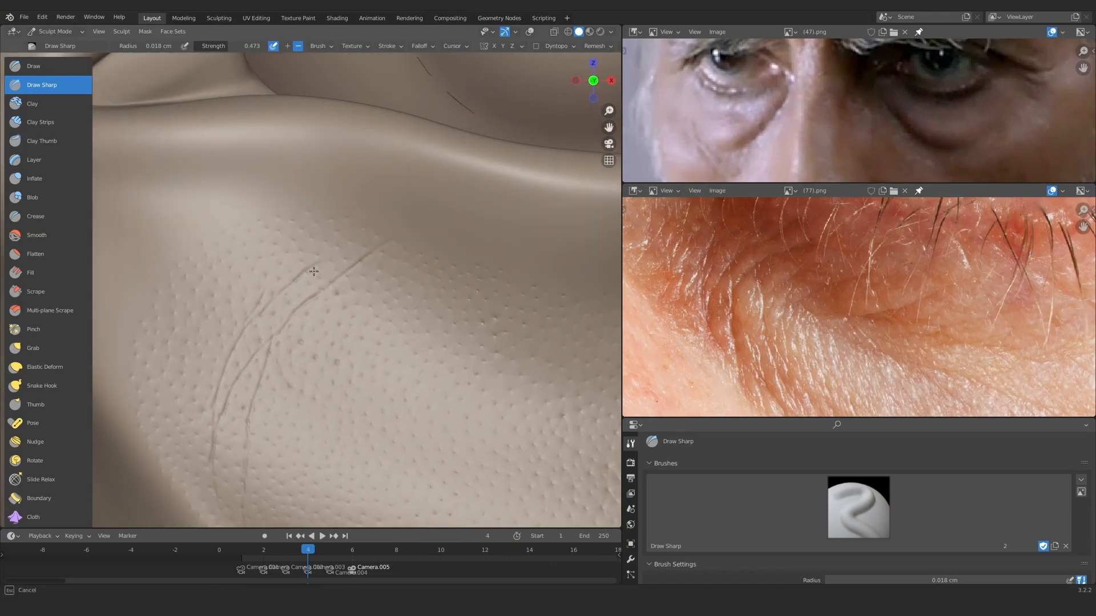
scroll(366, 236, up, 4)
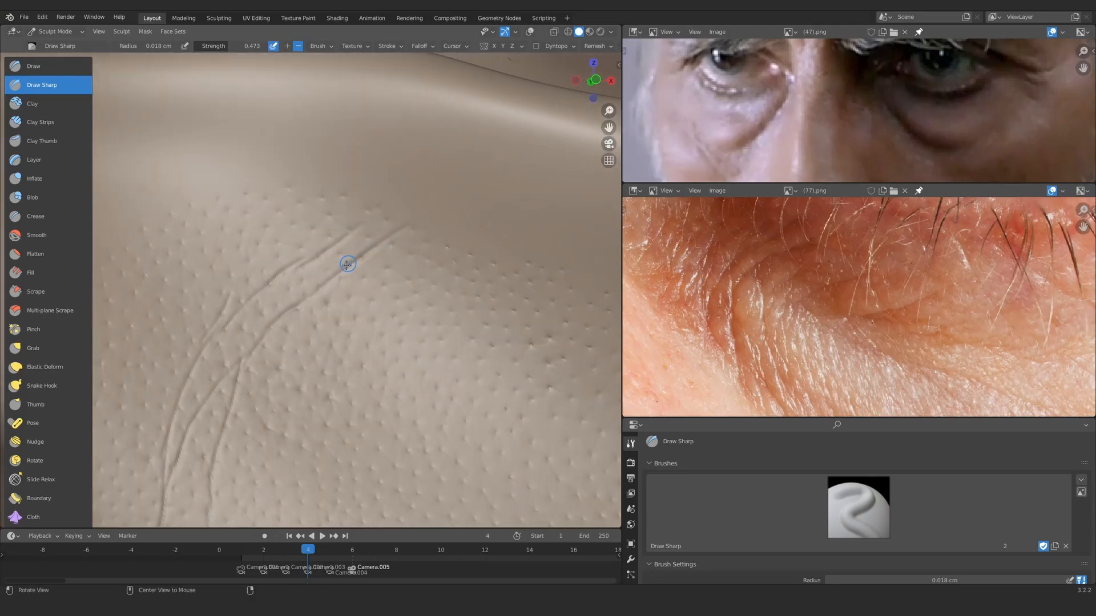
mouse_move(323, 224)
ctrl+middle_down()
mouse_move(315, 291)
mouse_move(310, 275)
mouse_move(537, 300)
ctrl+middle_up()
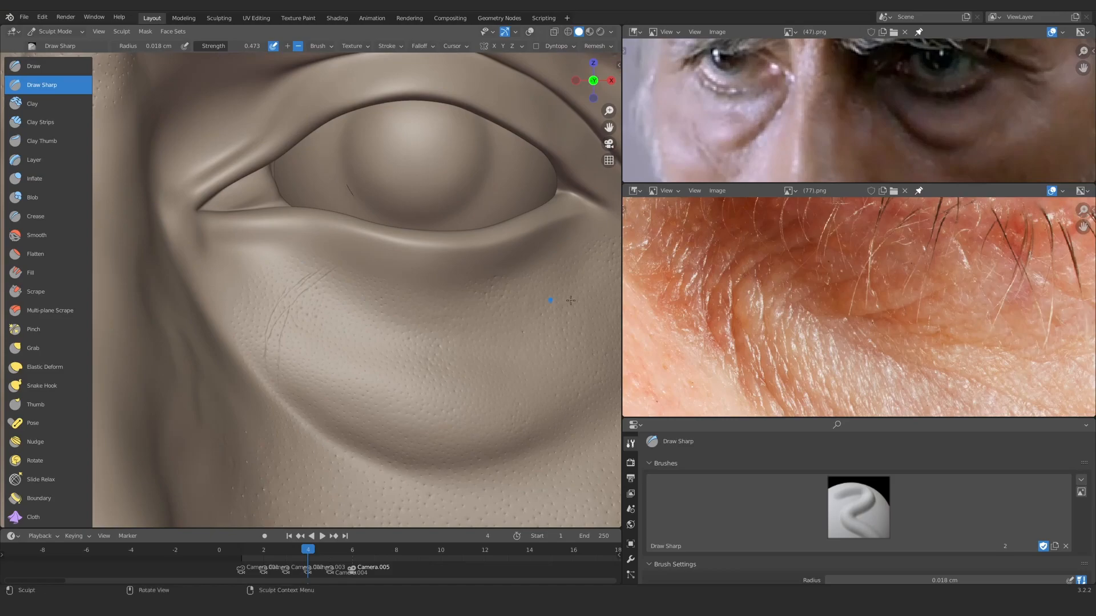
Step: Draw a short slanted wrinkle at the eye bag's innermost edge, matching the close-up reference
ctrl+middle_drag(297, 314, 538, 247)
ctrl+middle_drag(844, 274, 844, 331)
shift+middle_drag(508, 288, 511, 347)
mouse_move(804, 291)
middle_down()
mouse_move(765, 251)
mouse_move(805, 317)
mouse_move(802, 302)
middle_up()
middle_drag(802, 302, 757, 263)
ctrl+middle_drag(319, 285, 323, 259)
shift+middle_drag(323, 259, 323, 228)
mouse_move(320, 297)
ctrl+middle_down()
mouse_move(291, 246)
mouse_move(314, 201)
ctrl+middle_up()
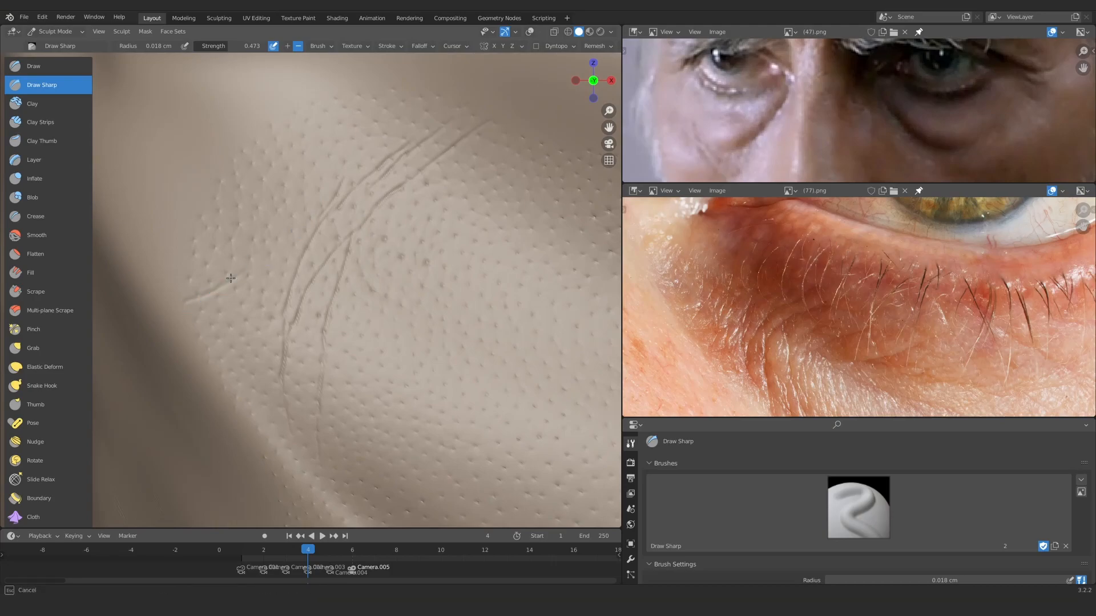
scroll(780, 307, up, 2)
Step: Add more short wrinkles beside the slanted one along the eye bag's innermost edge
ctrl+middle_drag(320, 256, 292, 285)
mouse_move(292, 286)
shift+middle_down()
mouse_move(274, 306)
mouse_move(285, 285)
shift+middle_up()
scroll(237, 318, up, 4)
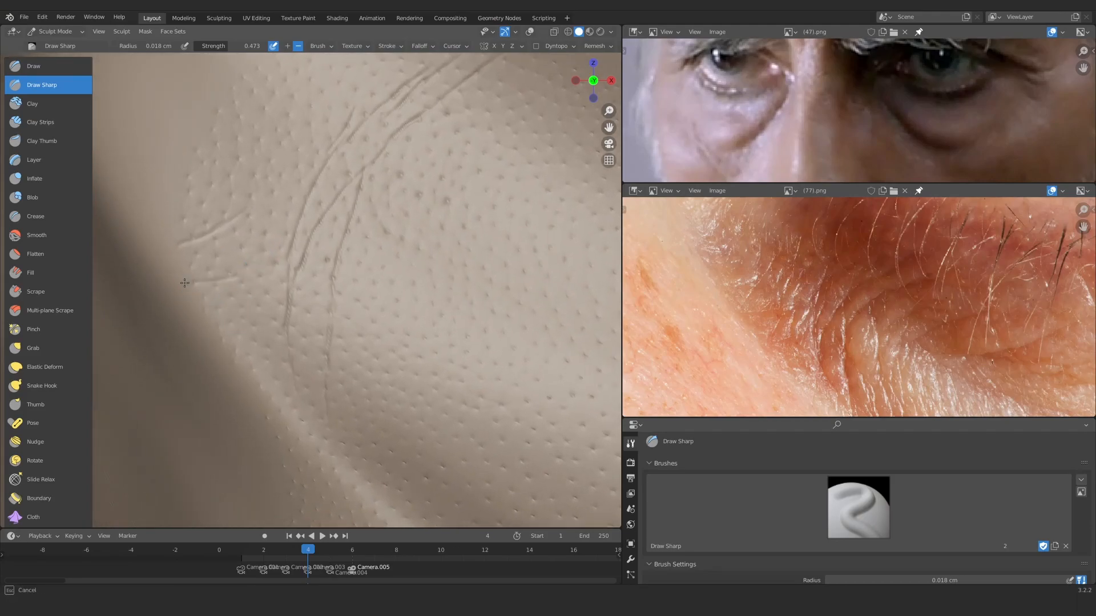
mouse_move(263, 263)
shift+middle_down()
mouse_move(281, 259)
mouse_move(255, 303)
mouse_move(162, 350)
shift+middle_up()
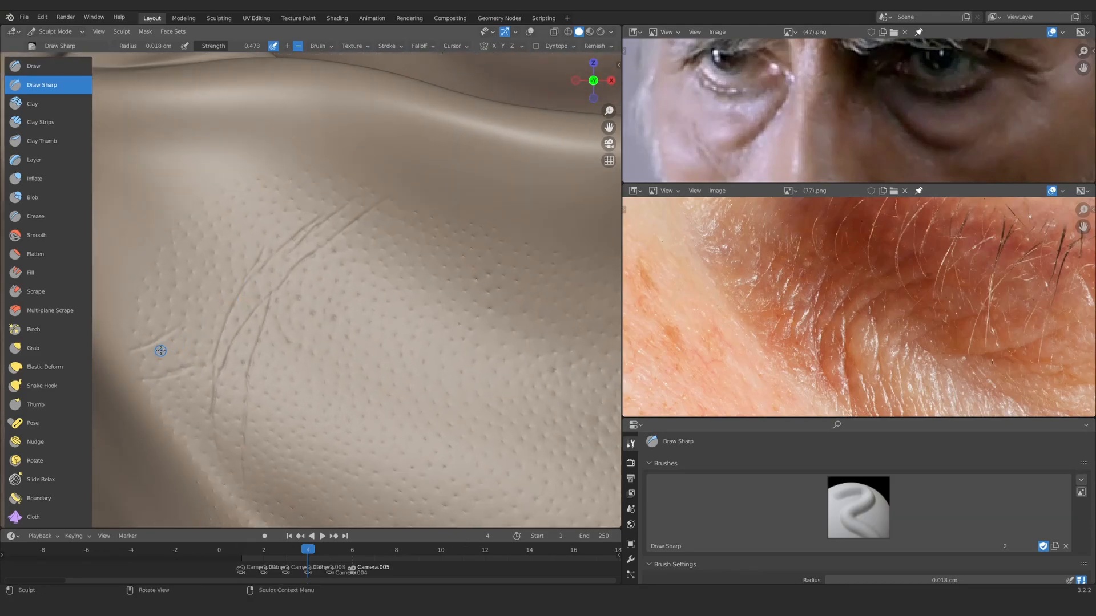
drag(153, 351, 201, 330)
Step: Draw a near-vertical wrinkle on the outer side of the curved wrinkles, running down the inner eye bag
scroll(249, 343, down, 3)
scroll(249, 342, up, 2)
shift+middle_drag(326, 325, 259, 286)
shift+middle_drag(405, 343, 345, 319)
middle_drag(740, 338, 656, 308)
mouse_move(443, 294)
middle_down()
mouse_move(267, 213)
mouse_move(345, 190)
mouse_move(307, 217)
mouse_move(278, 191)
middle_up()
mouse_move(266, 256)
ctrl+middle_down()
mouse_move(290, 244)
mouse_move(286, 213)
ctrl+middle_up()
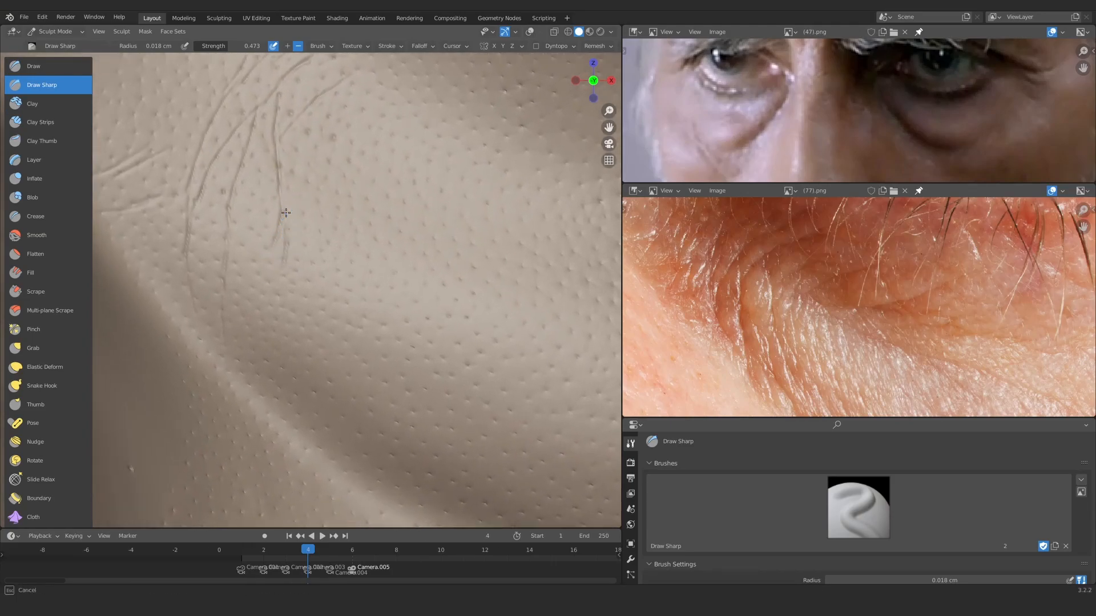
Step: Draw curved wrinkles fanning from the vertical wrinkle's top up and outward toward the lower eyelid
middle_drag(276, 314, 283, 283)
mouse_move(275, 335)
middle_down()
mouse_move(283, 288)
mouse_move(303, 335)
mouse_move(333, 299)
mouse_move(326, 267)
mouse_move(281, 262)
mouse_move(291, 272)
mouse_move(282, 237)
middle_up()
ctrl+middle_drag(247, 273, 318, 210)
drag(311, 217, 366, 196)
mouse_move(383, 185)
ctrl+middle_down()
mouse_move(337, 257)
mouse_move(302, 244)
ctrl+middle_up()
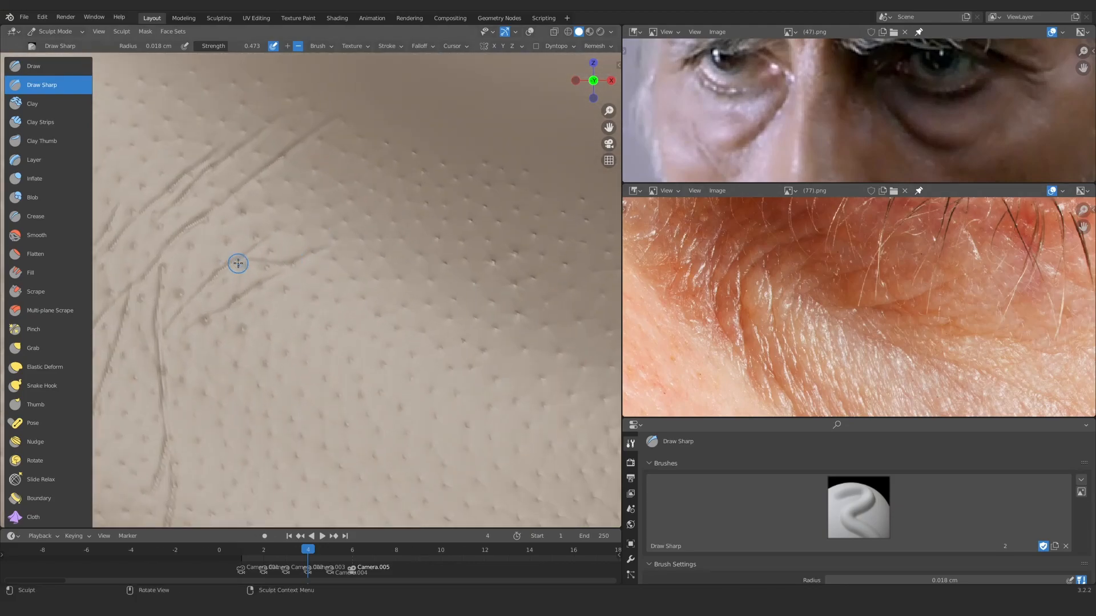
mouse_move(416, 182)
ctrl+middle_down()
mouse_move(335, 293)
mouse_move(295, 269)
mouse_move(290, 240)
mouse_move(293, 269)
mouse_move(287, 261)
mouse_move(278, 275)
ctrl+middle_up()
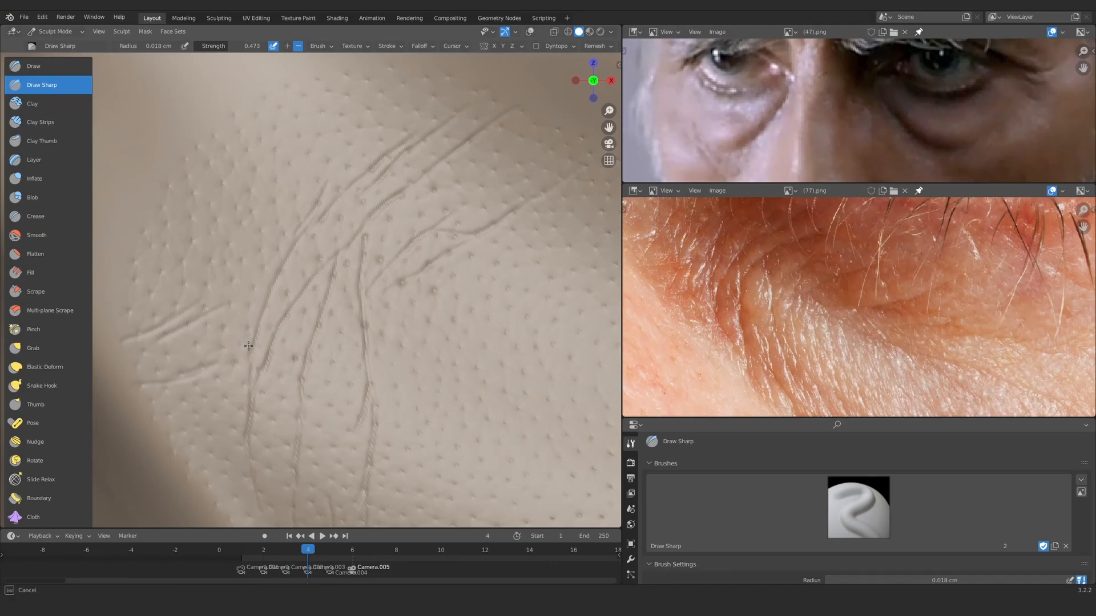
Step: Add wrinkles above the inner fan, running from below the lower eyelid down into the curved lines
middle_drag(280, 206, 262, 266)
middle_drag(255, 228, 309, 217)
mouse_move(713, 231)
middle_down()
mouse_move(759, 277)
mouse_move(752, 285)
middle_up()
ctrl+middle_drag(752, 286, 757, 273)
mouse_move(324, 172)
shift+middle_down()
mouse_move(352, 164)
mouse_move(354, 148)
shift+middle_up()
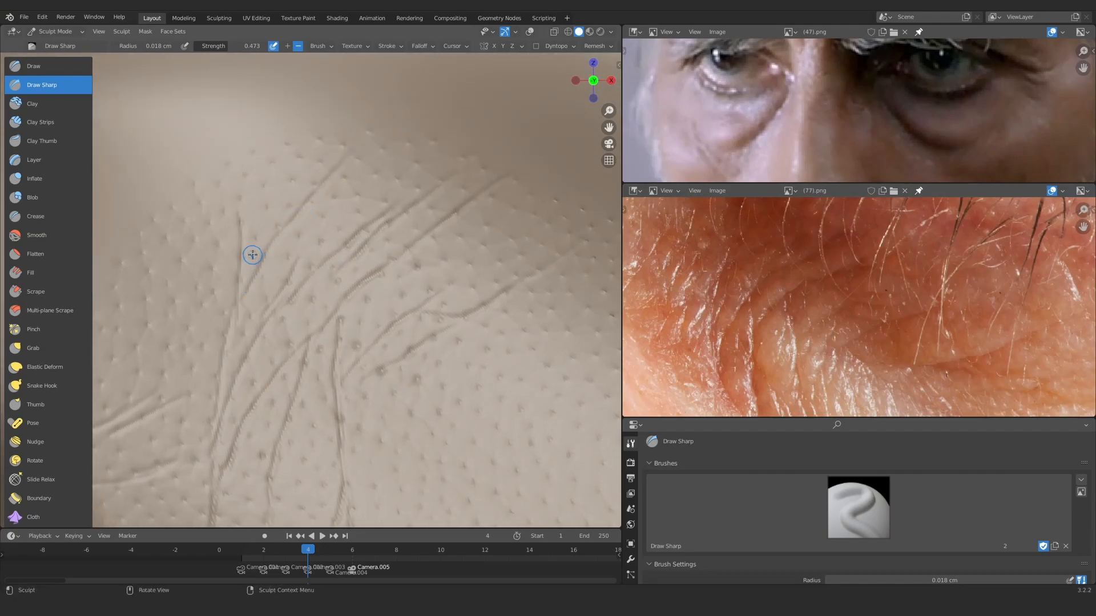
Step: Draw short vertical wrinkles between the curved fan and the slanted wrinkles at the inner edge
mouse_move(218, 266)
shift+middle_down()
mouse_move(313, 245)
mouse_move(322, 188)
shift+middle_up()
mouse_move(296, 146)
ctrl+middle_down()
mouse_move(301, 230)
mouse_move(283, 335)
mouse_move(314, 245)
ctrl+middle_up()
mouse_move(713, 286)
ctrl+middle_down()
mouse_move(710, 330)
mouse_move(673, 348)
ctrl+middle_up()
mouse_move(287, 319)
ctrl+middle_down()
mouse_move(281, 242)
mouse_move(295, 247)
ctrl+middle_up()
drag(310, 288, 297, 323)
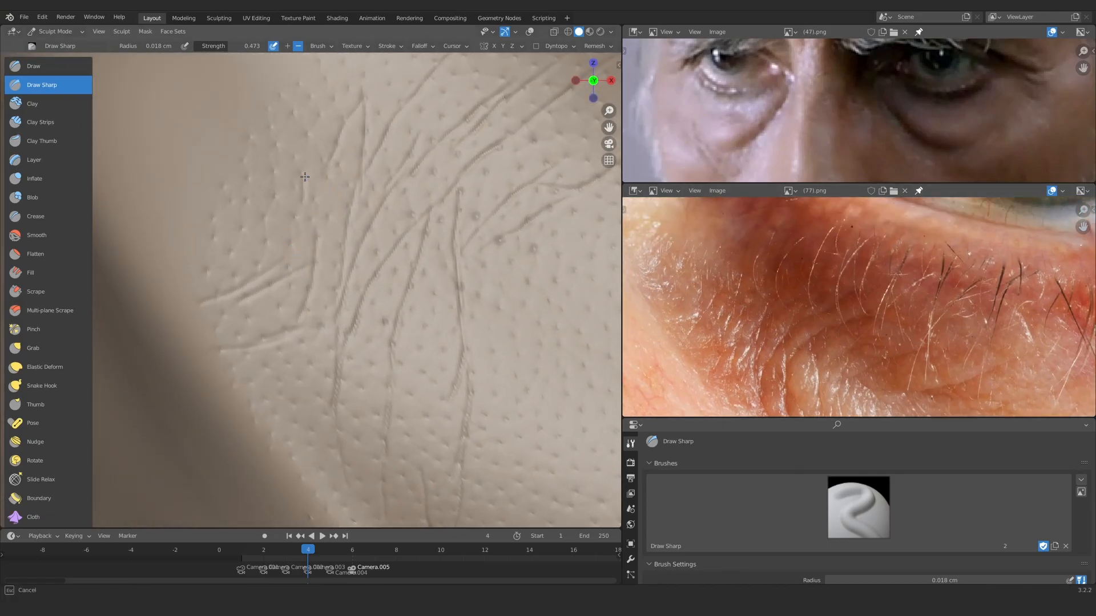
Step: Fill the eye bag's innermost end with small curved wrinkles above the slanted ones, guided by the reference photo
drag(288, 188, 236, 266)
mouse_move(287, 196)
ctrl+middle_down()
mouse_move(288, 276)
mouse_move(287, 205)
ctrl+middle_up()
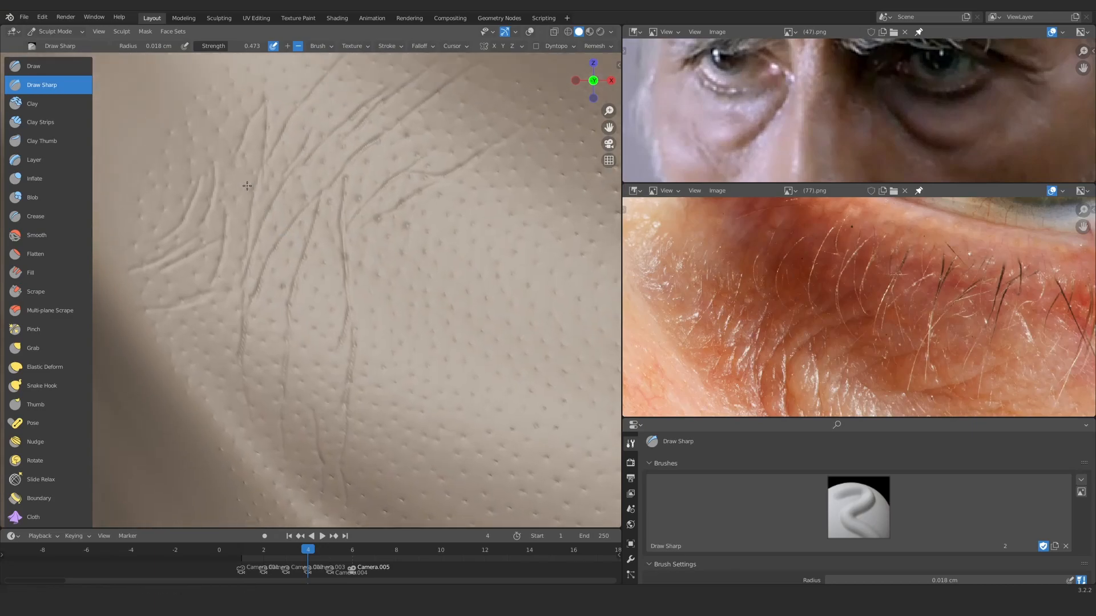
shift+middle_drag(285, 292, 289, 232)
middle_drag(714, 377, 730, 313)
ctrl+middle_drag(730, 313, 734, 266)
mouse_move(246, 251)
ctrl+middle_down()
mouse_move(244, 228)
mouse_move(228, 223)
mouse_move(267, 229)
ctrl+middle_up()
mouse_move(274, 273)
shift+middle_down()
mouse_move(301, 249)
mouse_move(279, 231)
mouse_move(287, 216)
shift+middle_up()
drag(294, 218, 305, 204)
ctrl+middle_drag(319, 197, 295, 254)
mouse_move(768, 348)
middle_down()
mouse_move(751, 285)
mouse_move(757, 308)
middle_up()
mouse_move(280, 227)
ctrl+middle_down()
mouse_move(286, 203)
mouse_move(269, 198)
ctrl+middle_up()
ctrl+middle_drag(771, 319, 783, 296)
mouse_move(240, 225)
shift+middle_down()
mouse_move(275, 235)
mouse_move(274, 220)
shift+middle_up()
Step: Set the brush radius to 0.015 cm and draw a thin wrinkle down toward the eye bag's lower inner edge
key(f)
click(269, 227)
drag(267, 185, 263, 257)
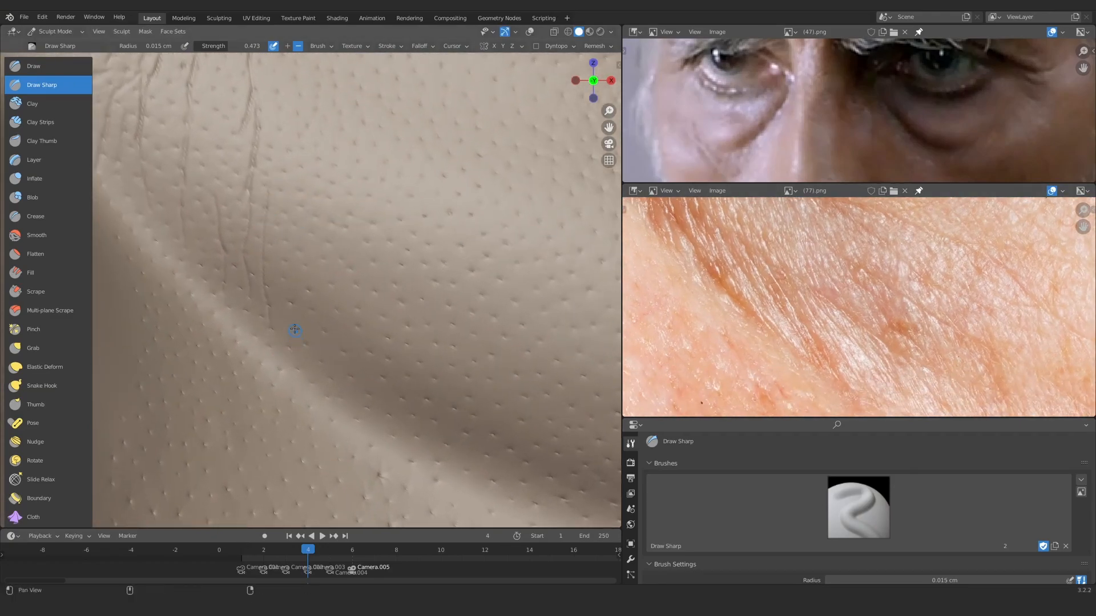
shift+middle_drag(296, 334, 259, 309)
Step: Draw slanted thin wrinkles farther outward along the eye bag's lower inner edge
drag(254, 176, 304, 331)
ctrl+middle_drag(345, 188, 345, 356)
mouse_move(839, 294)
ctrl+middle_down()
mouse_move(842, 340)
mouse_move(788, 357)
ctrl+middle_up()
mouse_move(328, 345)
ctrl+middle_down()
mouse_move(323, 303)
mouse_move(279, 240)
ctrl+middle_up()
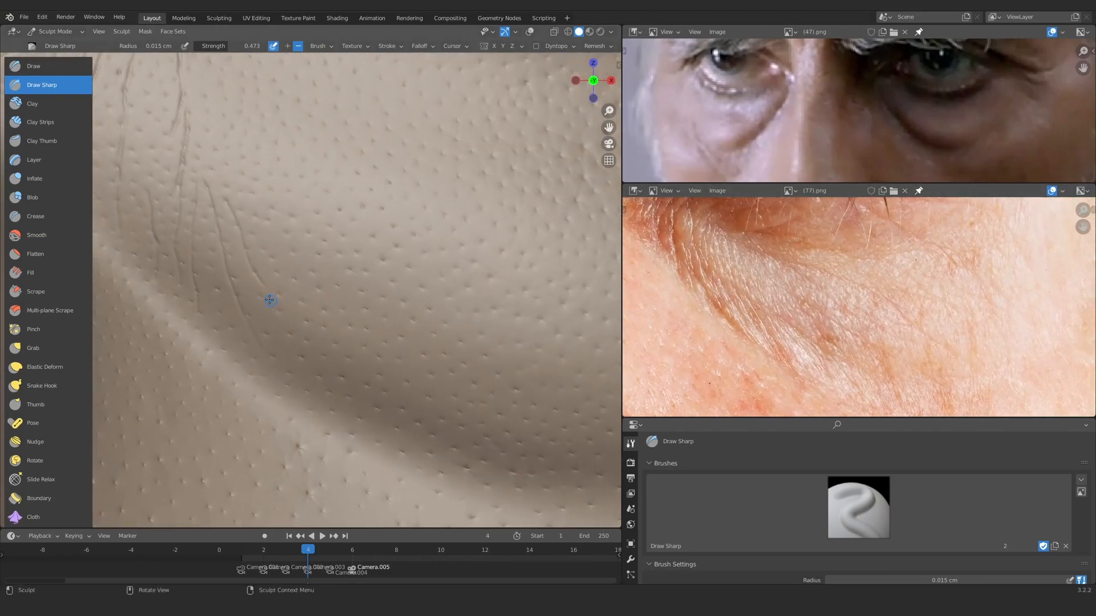
ctrl+middle_drag(331, 301, 338, 379)
Step: Review the inner wrinkles from afar and study the under-eye skin in the enlarged reference photo (77).png
mouse_move(839, 291)
ctrl+middle_down()
mouse_move(840, 333)
mouse_move(833, 285)
mouse_move(838, 296)
mouse_move(848, 267)
ctrl+middle_up()
mouse_move(388, 137)
ctrl+middle_down()
mouse_move(384, 166)
mouse_move(345, 218)
mouse_move(346, 251)
ctrl+middle_up()
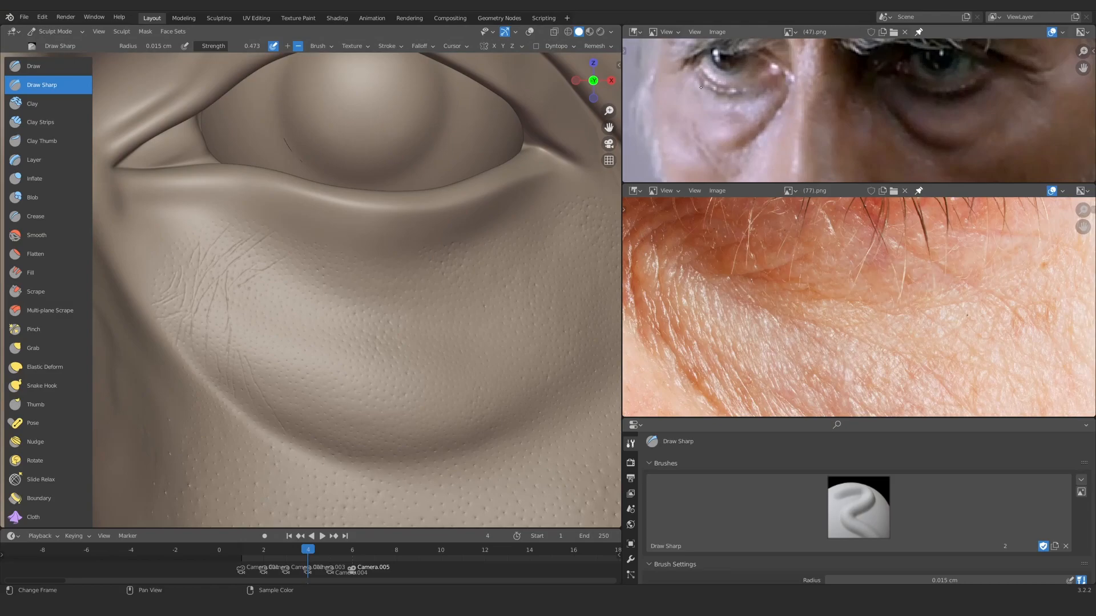
mouse_move(341, 197)
ctrl+middle_down()
mouse_move(342, 242)
mouse_move(336, 205)
ctrl+middle_up()
ctrl+middle_drag(836, 268, 832, 302)
key(ctrl+space)
ctrl+middle_drag(545, 305, 511, 217)
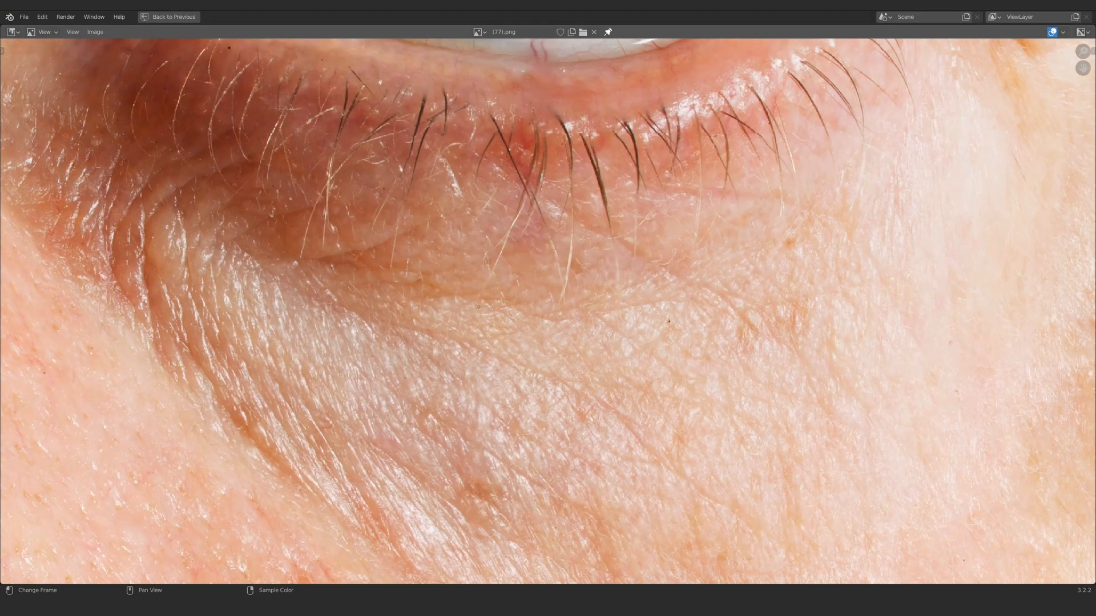
ctrl+middle_drag(550, 282, 561, 309)
key(ctrl+space)
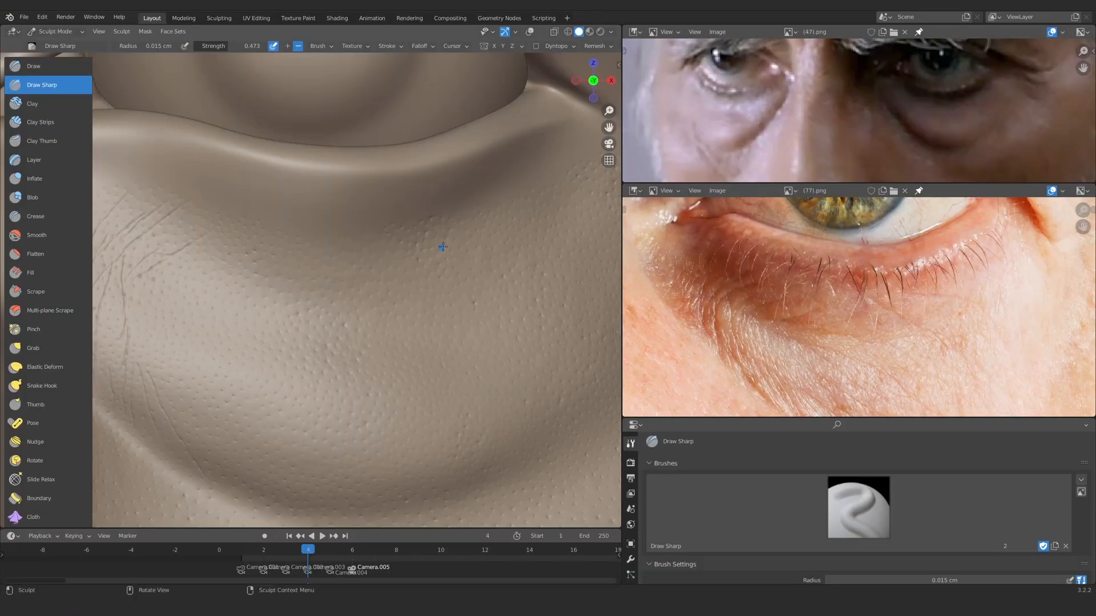
Step: Maximize the sculpt view and draw a long shallow crease curving across the upper part of the eye bag
mouse_move(355, 232)
ctrl+middle_down()
mouse_move(325, 333)
mouse_move(268, 303)
mouse_move(348, 272)
ctrl+middle_up()
key(ctrl+space)
ctrl+middle_drag(348, 394, 374, 267)
mouse_move(774, 228)
ctrl+middle_down()
mouse_move(679, 268)
mouse_move(582, 247)
mouse_move(568, 196)
ctrl+middle_up()
shift+middle_drag(274, 270, 443, 281)
mouse_move(384, 258)
ctrl+middle_down()
mouse_move(367, 264)
mouse_move(476, 255)
ctrl+middle_up()
ctrl+middle_drag(475, 255, 468, 230)
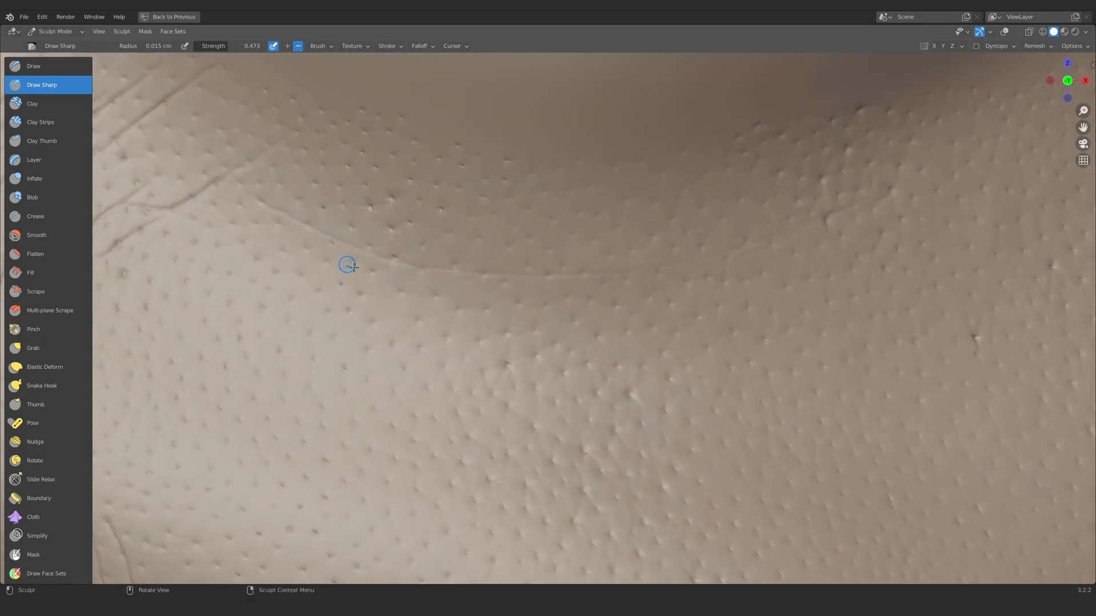
Step: Restore the split layout and compare the upper eye bag crease with the close-up skin reference
shift+middle_drag(240, 169, 305, 212)
ctrl+middle_drag(305, 212, 366, 268)
key(ctrl+space)
mouse_move(362, 231)
shift+middle_down()
mouse_move(351, 275)
mouse_move(379, 245)
shift+middle_up()
mouse_move(371, 303)
ctrl+middle_down()
mouse_move(357, 220)
mouse_move(369, 250)
ctrl+middle_up()
mouse_move(774, 277)
ctrl+middle_down()
mouse_move(781, 232)
mouse_move(805, 212)
ctrl+middle_up()
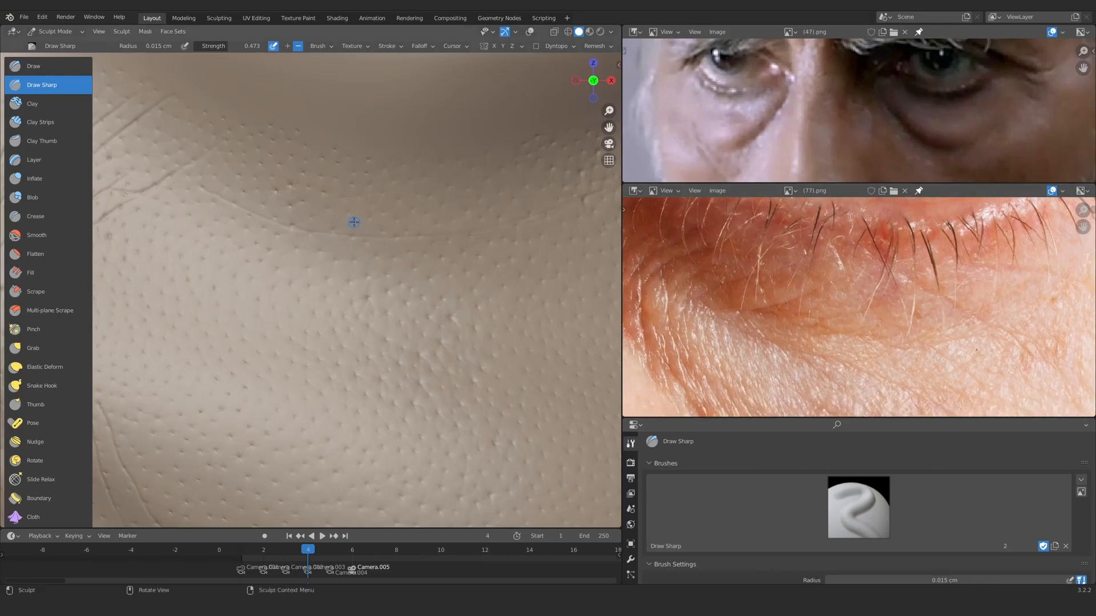
ctrl+middle_drag(784, 311, 787, 268)
mouse_move(303, 214)
shift+middle_down()
mouse_move(335, 255)
mouse_move(334, 235)
shift+middle_up()
ctrl+middle_drag(781, 267, 782, 311)
mouse_move(317, 254)
shift+middle_down()
mouse_move(348, 277)
mouse_move(342, 244)
shift+middle_up()
ctrl+middle_drag(745, 309, 746, 283)
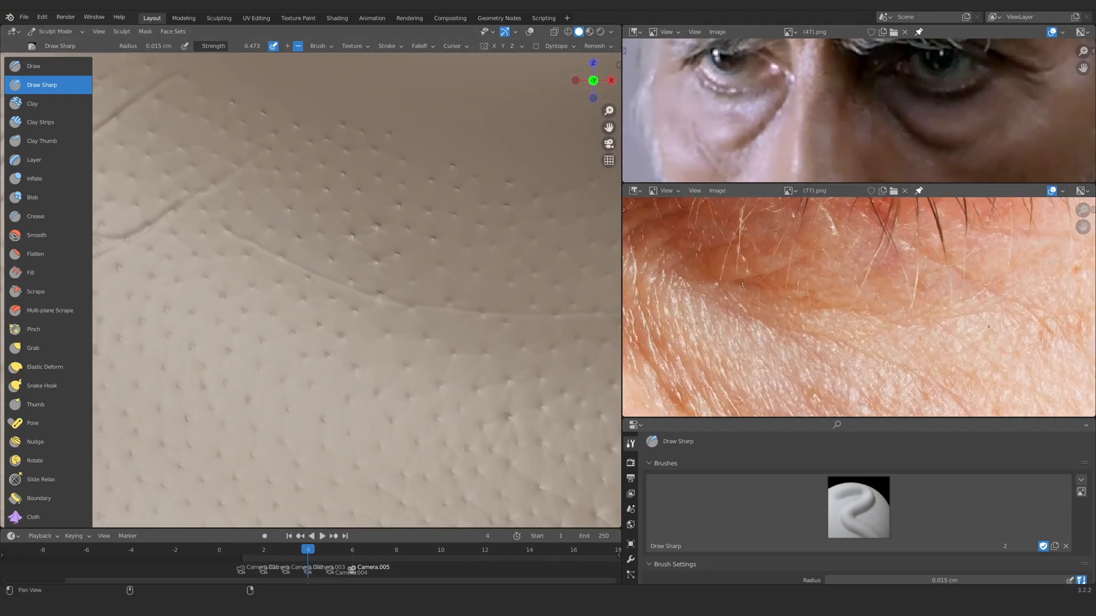
shift+middle_drag(286, 224, 321, 234)
mouse_move(382, 271)
ctrl+middle_down()
mouse_move(348, 300)
mouse_move(339, 263)
ctrl+middle_up()
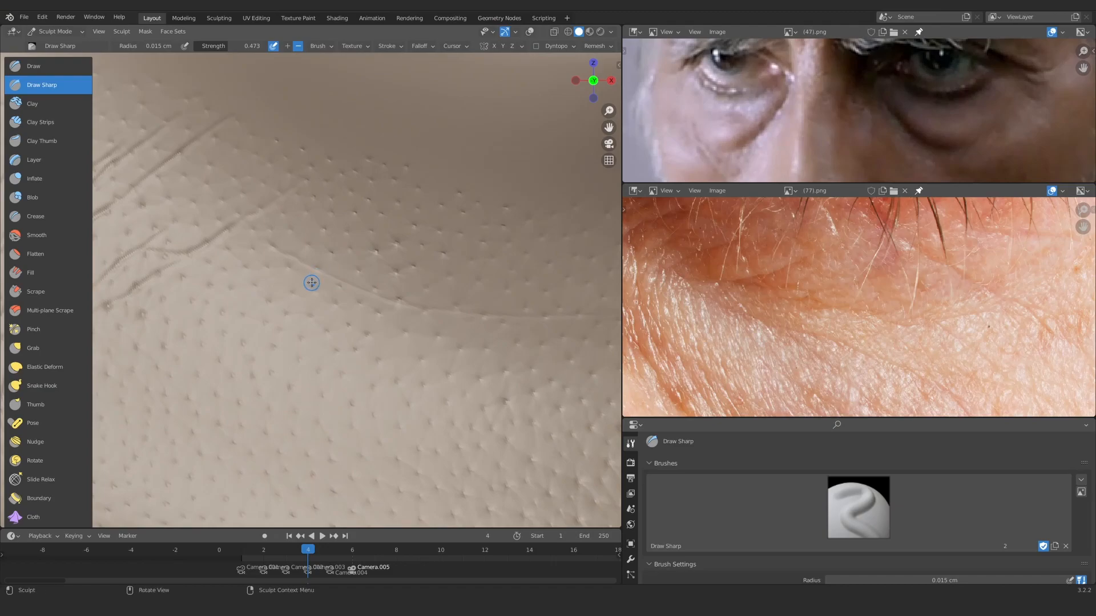
Step: Draw a thin slanted wrinkle crossing the inner end of the upper eye bag crease and a short branch beside it
drag(266, 300, 343, 277)
drag(409, 236, 438, 214)
shift+middle_drag(352, 268, 423, 235)
drag(360, 260, 293, 279)
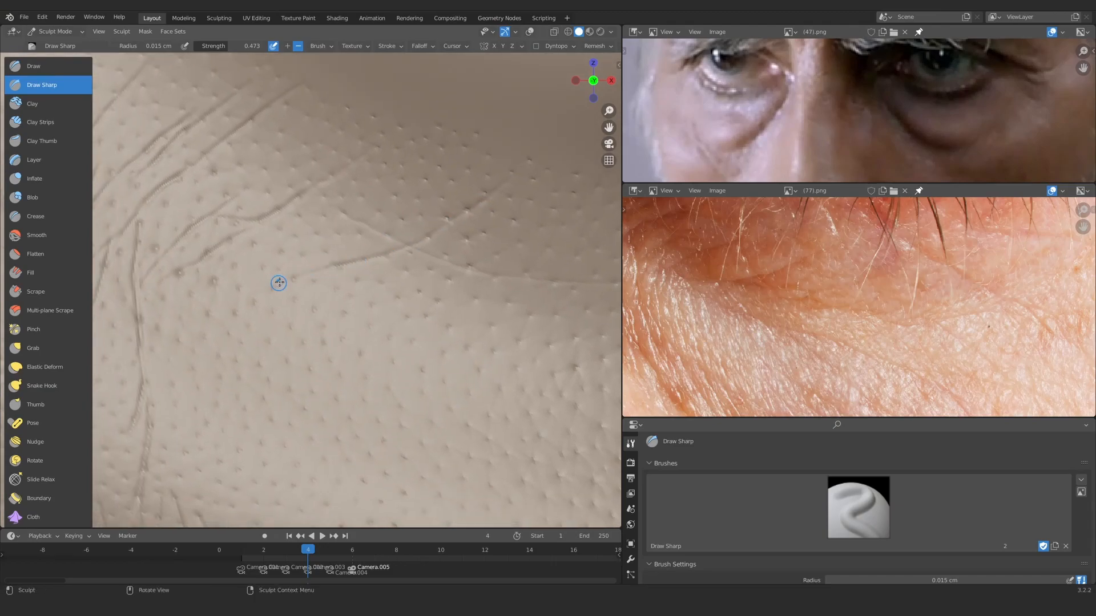
mouse_move(305, 229)
ctrl+middle_down()
mouse_move(338, 254)
mouse_move(333, 237)
mouse_move(305, 240)
ctrl+middle_up()
drag(321, 239, 368, 251)
shift+middle_drag(391, 249, 346, 241)
Step: Check the close-up skin reference and draw short branching wrinkles over the inner part of the upper eye bag crease
ctrl+middle_drag(781, 291, 811, 311)
mouse_move(810, 303)
shift+middle_down()
mouse_move(843, 316)
mouse_move(850, 308)
shift+middle_up()
drag(315, 207, 358, 238)
shift+middle_drag(382, 261, 337, 248)
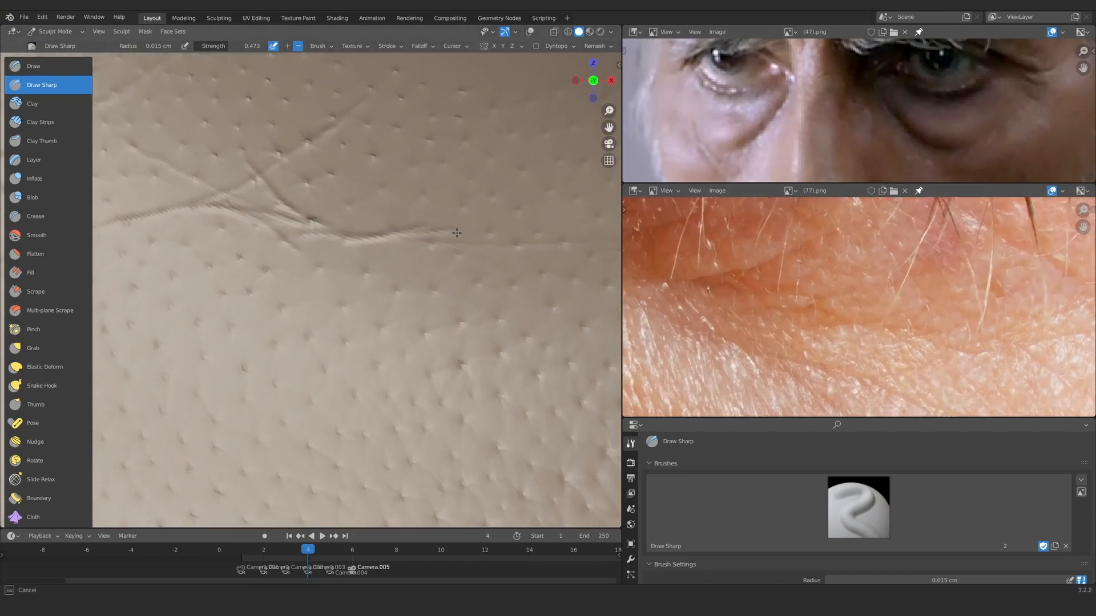
shift+middle_drag(491, 235, 349, 228)
mouse_move(350, 228)
ctrl+middle_down()
mouse_move(350, 247)
mouse_move(437, 230)
ctrl+middle_up()
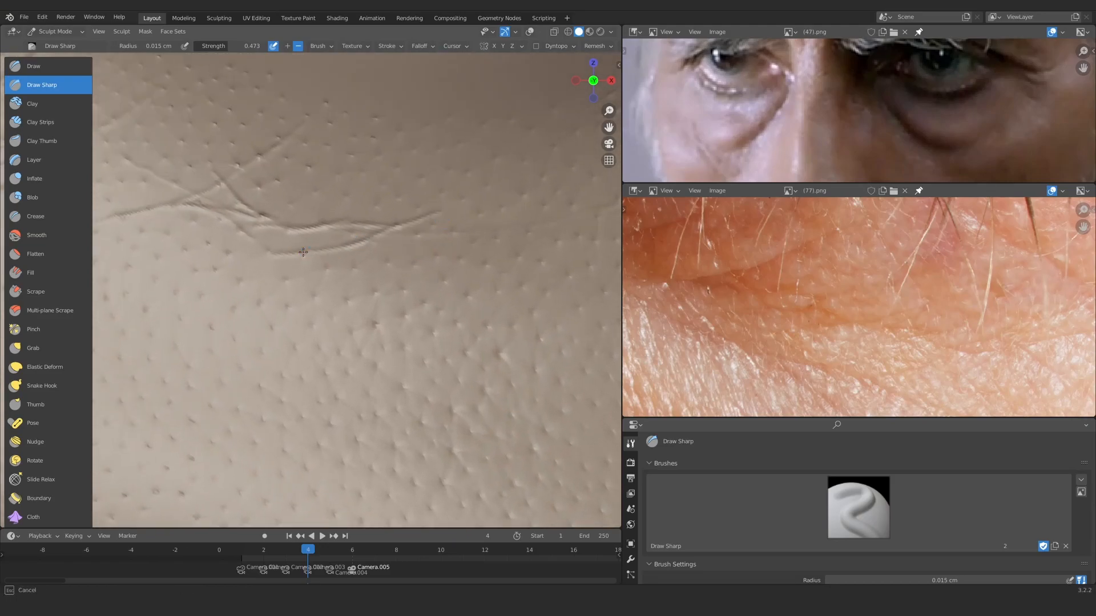
Step: Extend the upper eye bag crease outward with overlapping, gently slanted thin wrinkles
shift+middle_drag(303, 252, 306, 240)
mouse_move(392, 232)
shift+middle_down()
mouse_move(350, 252)
mouse_move(373, 276)
mouse_move(372, 296)
mouse_move(320, 277)
mouse_move(343, 244)
shift+middle_up()
mouse_move(374, 255)
mouse_down()
mouse_move(317, 287)
mouse_move(455, 211)
mouse_up()
shift+middle_drag(455, 212, 378, 215)
middle_drag(941, 325, 772, 281)
shift+middle_drag(450, 198, 406, 210)
drag(360, 256, 409, 252)
shift+middle_drag(408, 253, 365, 262)
drag(365, 262, 488, 219)
Step: Draw long slanted wrinkles rising toward the outer corner from the outer end of the upper eye bag crease
ctrl+middle_drag(401, 233, 400, 283)
mouse_move(399, 282)
middle_down()
mouse_move(379, 279)
mouse_move(381, 228)
middle_up()
mouse_move(381, 228)
shift+middle_down()
mouse_move(405, 227)
mouse_move(354, 247)
shift+middle_up()
ctrl+middle_drag(355, 247, 357, 228)
drag(323, 278, 455, 206)
ctrl+middle_drag(383, 237, 384, 222)
drag(438, 261, 562, 190)
ctrl+middle_drag(489, 208, 488, 237)
Step: Review the eye bag wrinkles from afar and compare them with the under-eye skin in the reference photo (77).png
mouse_move(488, 236)
shift+middle_down()
mouse_move(380, 248)
mouse_move(347, 306)
shift+middle_up()
middle_drag(342, 285, 369, 287)
ctrl+middle_drag(369, 291, 369, 250)
middle_drag(745, 257, 796, 261)
mouse_move(796, 261)
ctrl+middle_down()
mouse_move(796, 276)
mouse_move(798, 250)
mouse_move(796, 283)
mouse_move(790, 260)
mouse_move(736, 273)
ctrl+middle_up()
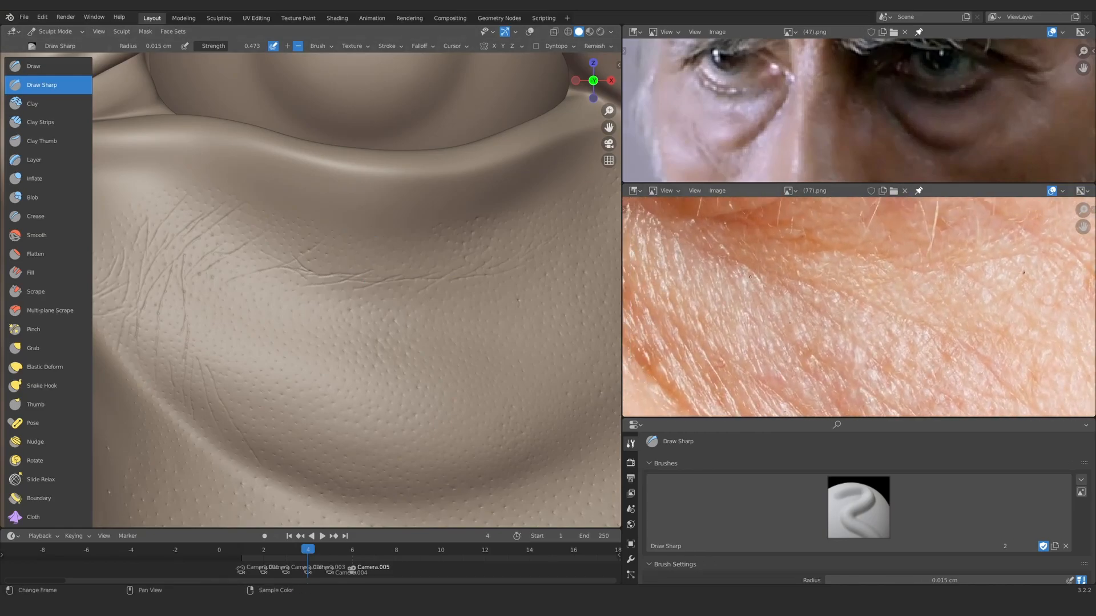
mouse_move(312, 280)
ctrl+middle_down()
mouse_move(296, 228)
mouse_move(317, 281)
mouse_move(303, 232)
mouse_move(332, 277)
ctrl+middle_up()
mouse_move(822, 274)
ctrl+middle_down()
mouse_move(824, 294)
mouse_move(790, 315)
mouse_move(787, 300)
ctrl+middle_up()
ctrl+middle_drag(294, 288, 279, 232)
middle_drag(799, 285, 821, 308)
mouse_move(278, 232)
ctrl+middle_down()
mouse_move(271, 201)
mouse_move(365, 257)
ctrl+middle_up()
middle_drag(787, 274, 811, 320)
Step: Draw a thin diagonal wrinkle running from the inner end of the upper crease down across the eye bag's middle
ctrl+middle_drag(228, 183, 221, 162)
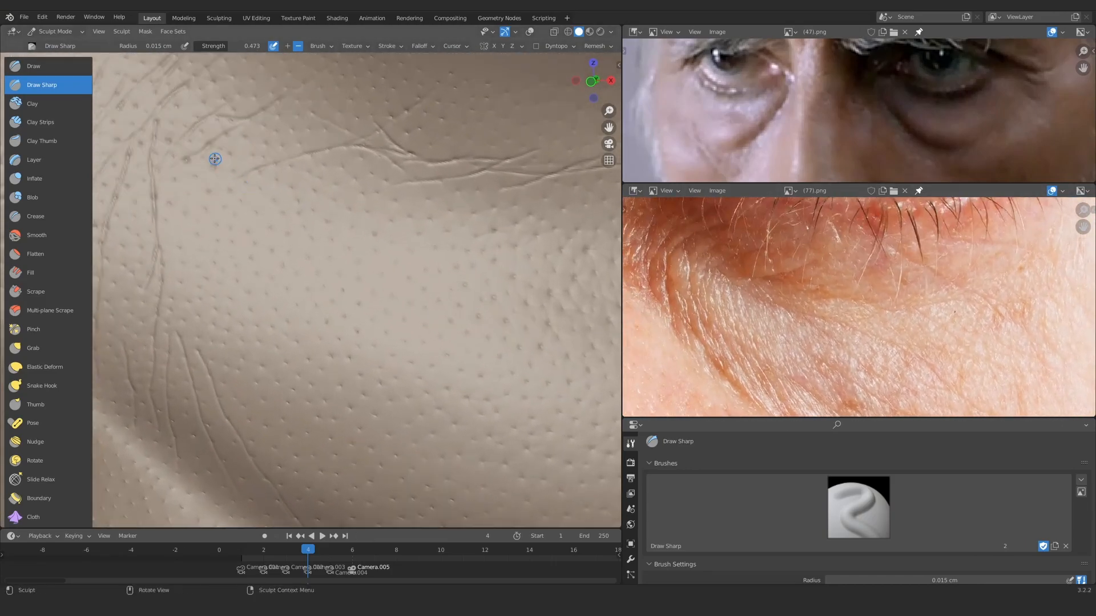
ctrl+middle_drag(286, 217, 279, 185)
ctrl+middle_drag(827, 308, 816, 280)
mouse_move(319, 172)
shift+middle_down()
mouse_move(245, 159)
mouse_move(246, 202)
mouse_move(242, 176)
shift+middle_up()
drag(197, 166, 231, 203)
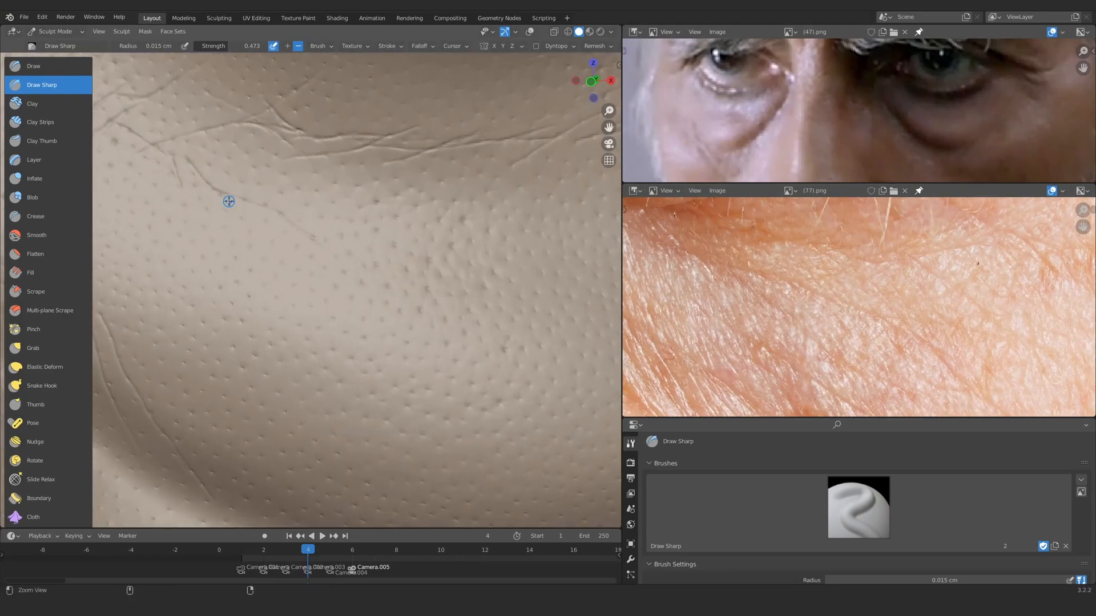
mouse_move(241, 219)
ctrl+middle_down()
mouse_move(328, 320)
mouse_move(274, 215)
ctrl+middle_up()
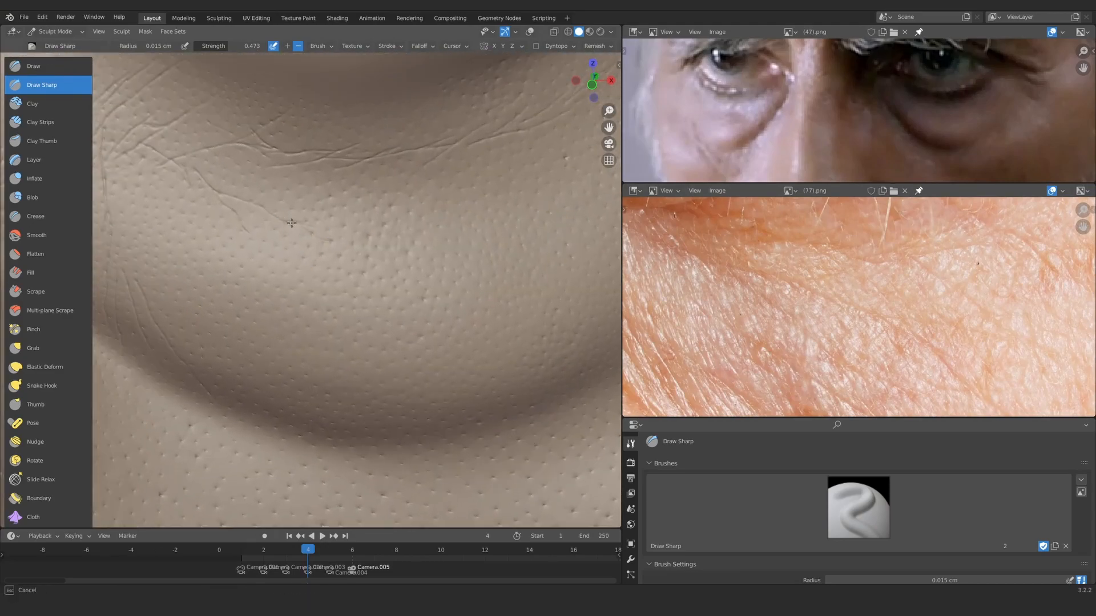
mouse_move(340, 254)
ctrl+middle_down()
mouse_move(298, 233)
mouse_move(308, 232)
mouse_move(276, 262)
mouse_move(338, 262)
mouse_move(307, 253)
ctrl+middle_up()
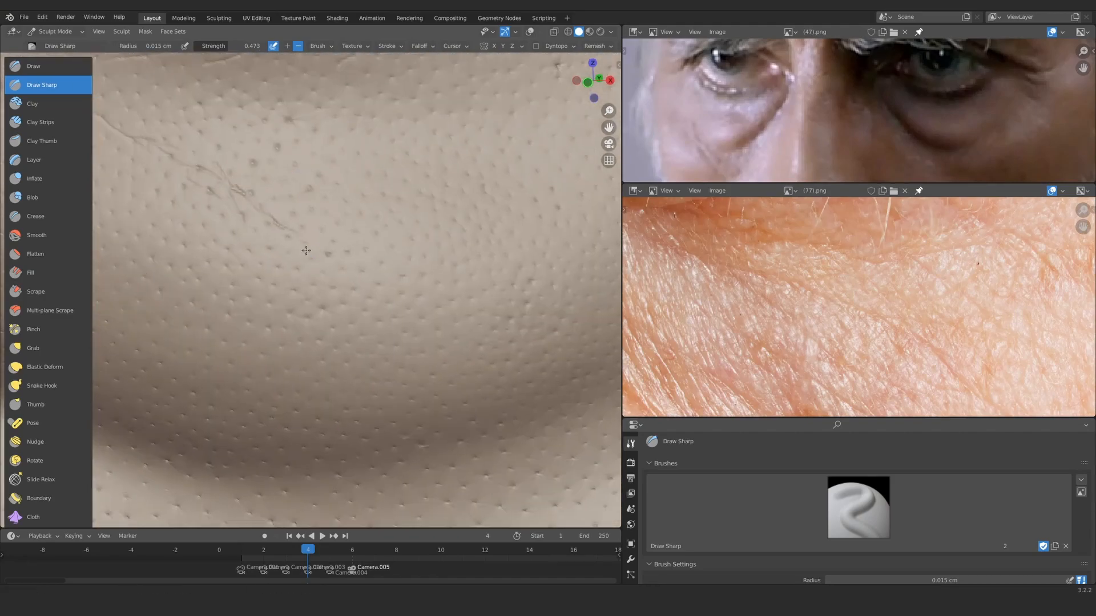
Step: Extend the diagonal wrinkle down the eye bag and add small forked branches, with the brush radius at 0.019 cm
scroll(792, 276, up, 2)
mouse_move(411, 309)
shift+middle_down()
mouse_move(350, 288)
mouse_move(347, 277)
mouse_move(381, 287)
mouse_move(374, 274)
mouse_move(315, 300)
mouse_move(331, 286)
shift+middle_up()
scroll(364, 279, down, 9)
scroll(372, 309, up, 5)
scroll(354, 242, up, 6)
scroll(342, 257, down, 6)
scroll(355, 243, up, 6)
shift+middle_drag(357, 239, 366, 245)
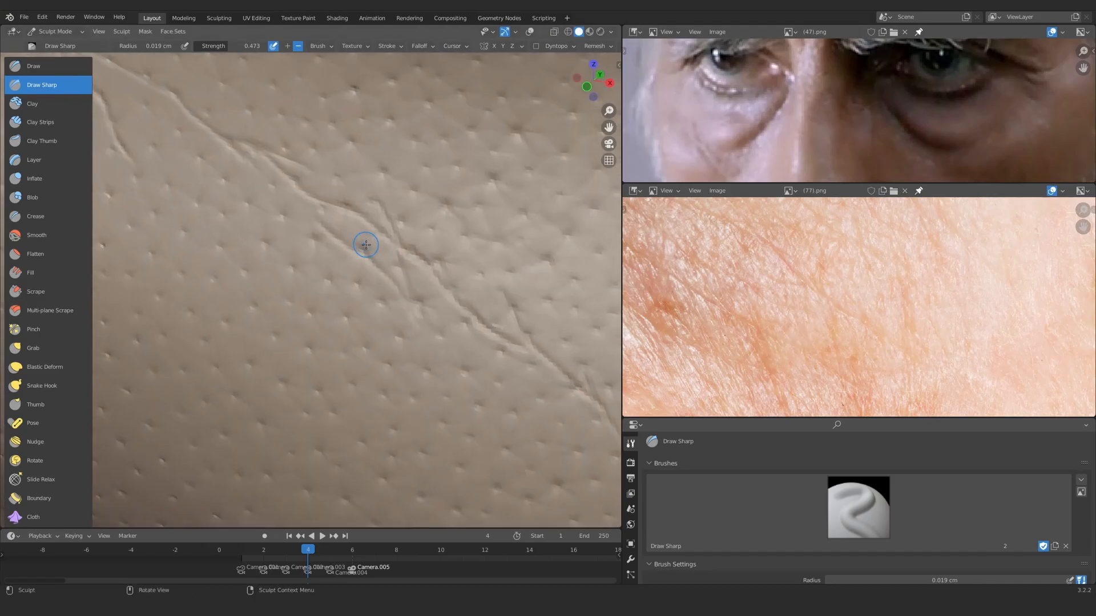
Step: Set Draw Sharp to 0.520 strength and 0.025 cm radius and draw a long diagonal crease across the lower eye bag
scroll(367, 252, down, 6)
scroll(320, 240, up, 5)
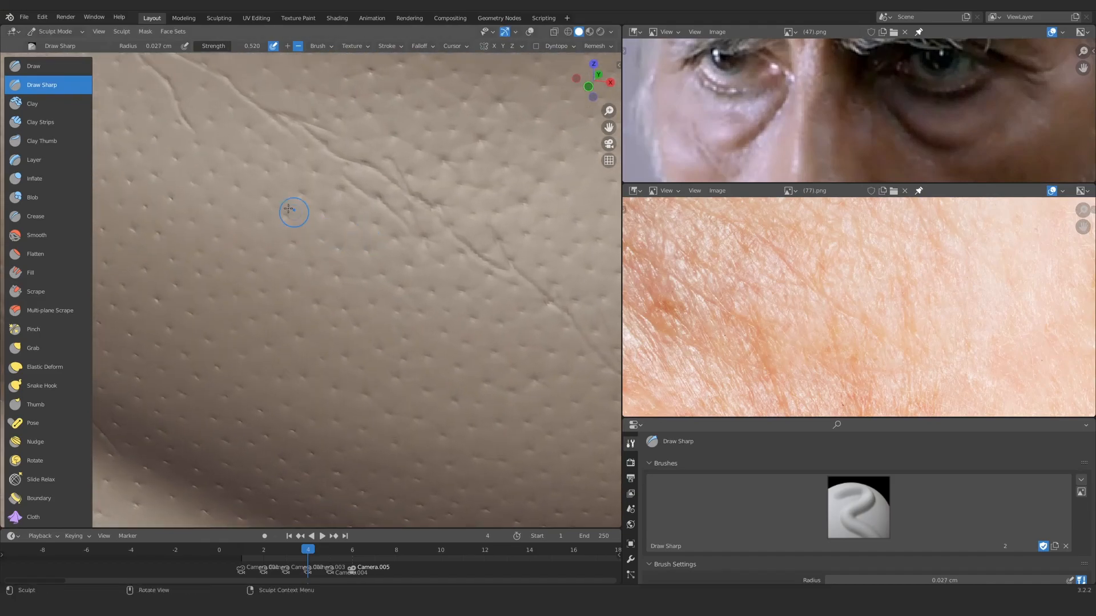
scroll(354, 371, down, 4)
scroll(379, 269, up, 5)
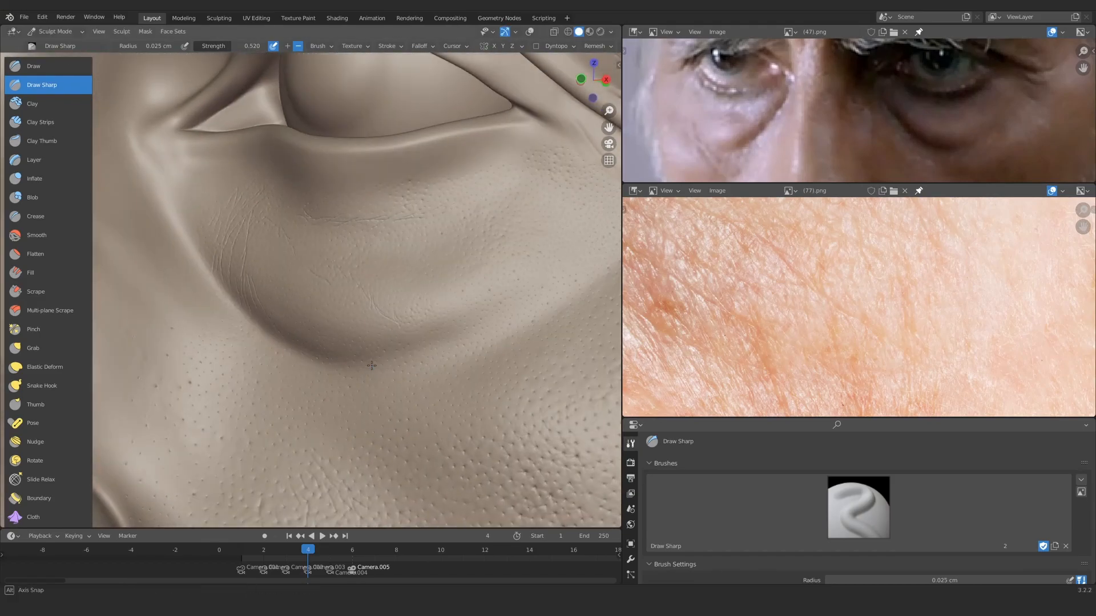
middle_drag(372, 366, 343, 320)
scroll(335, 286, up, 4)
scroll(342, 274, up, 4)
scroll(738, 322, down, 3)
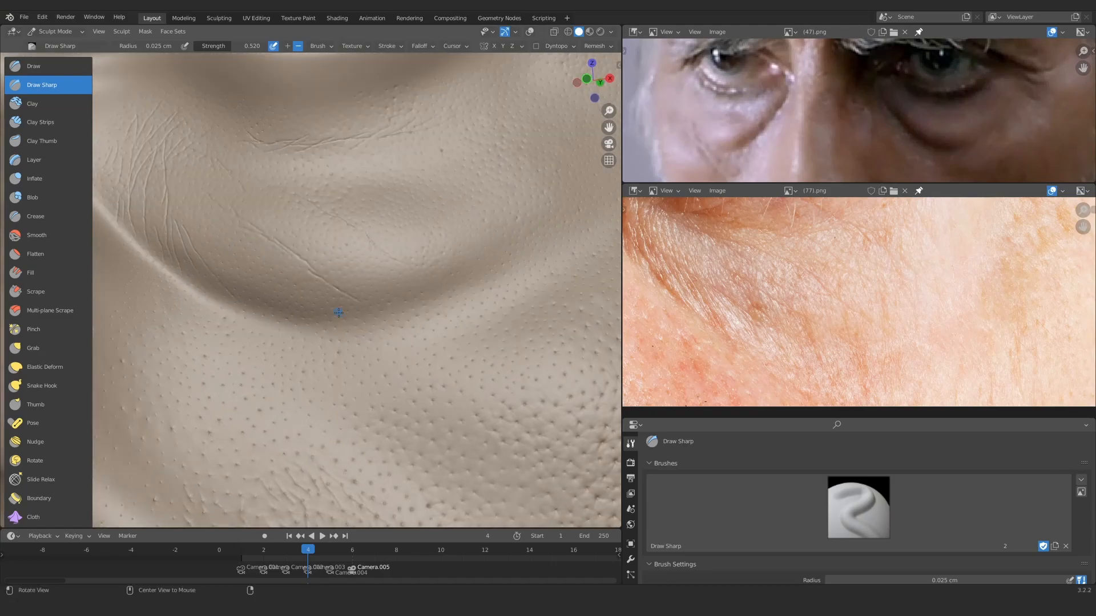
Step: Maximize the reference photo (77).png, sketch annotation lines along the under-eye folds, undo them and restore the split layout
ctrl+middle_drag(499, 273, 268, 252)
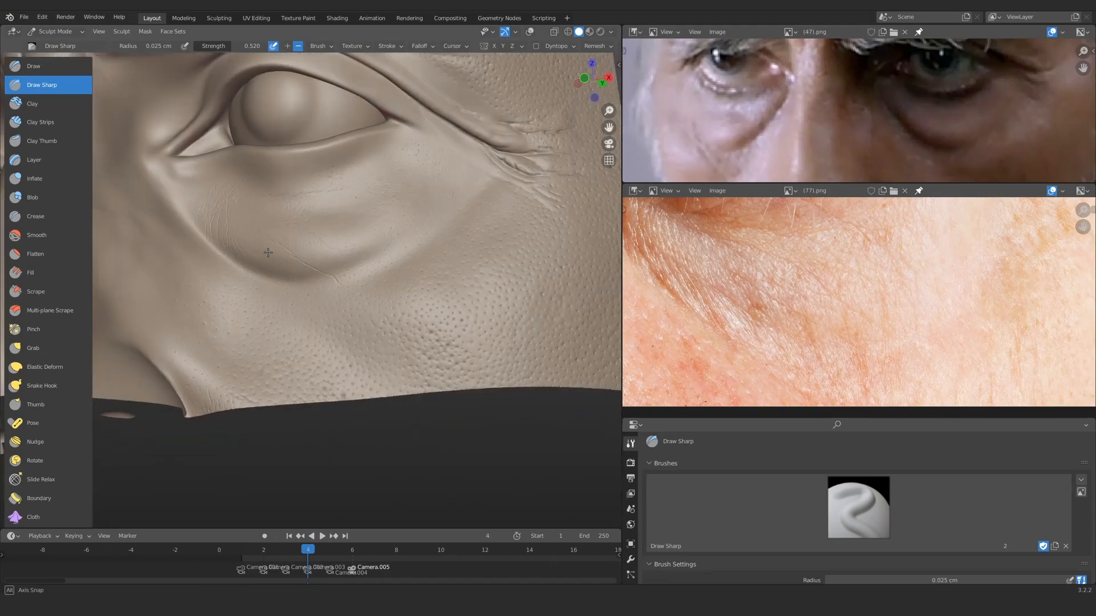
key(ctrl+space)
middle_drag(741, 285, 628, 263)
mouse_move(513, 229)
ctrl+middle_down()
mouse_move(600, 222)
mouse_move(537, 171)
ctrl+middle_up()
mouse_move(537, 171)
middle_down()
mouse_move(555, 192)
mouse_move(542, 216)
middle_up()
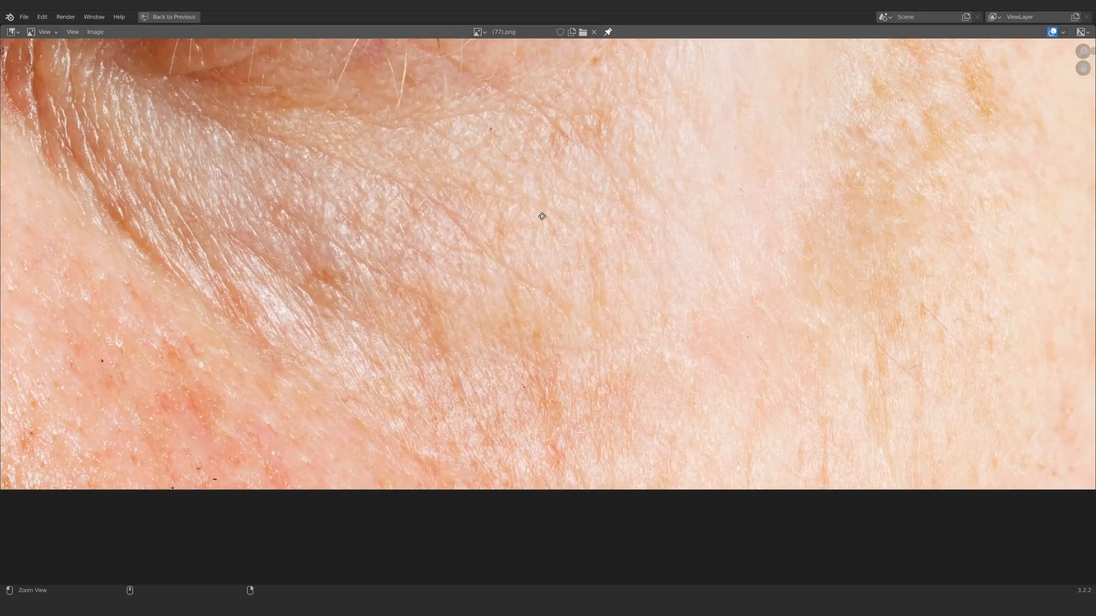
middle_drag(539, 403, 566, 465)
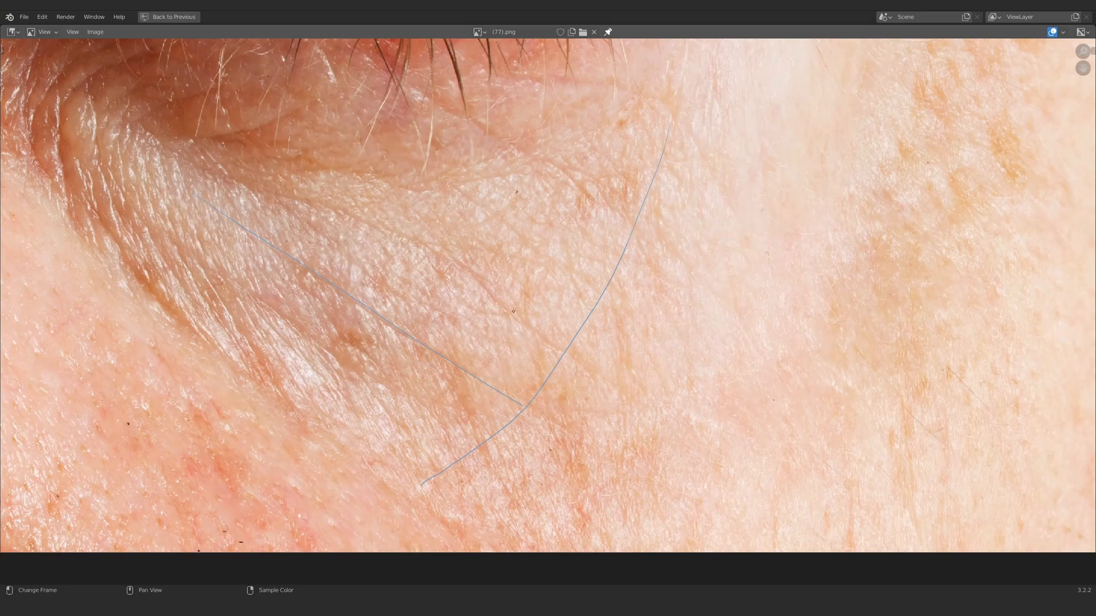
key(n)
key(ctrl+z)
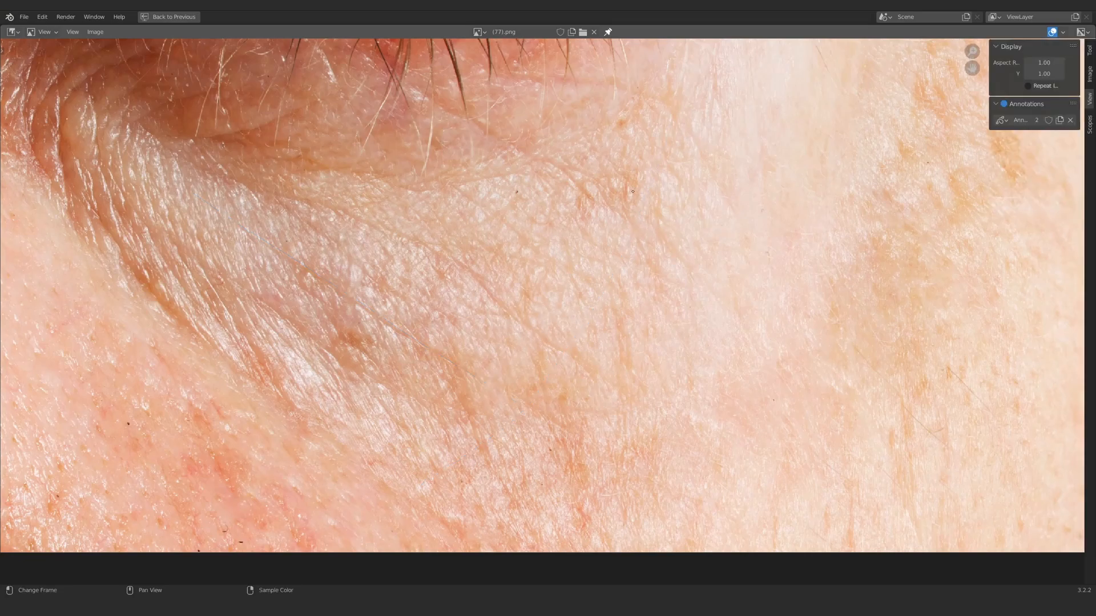
key(ctrl+space)
Step: Compare the sculpted eye bag's diagonal creases with the enlarged under-eye skin in the reference photo (77).png
scroll(377, 234, up, 4)
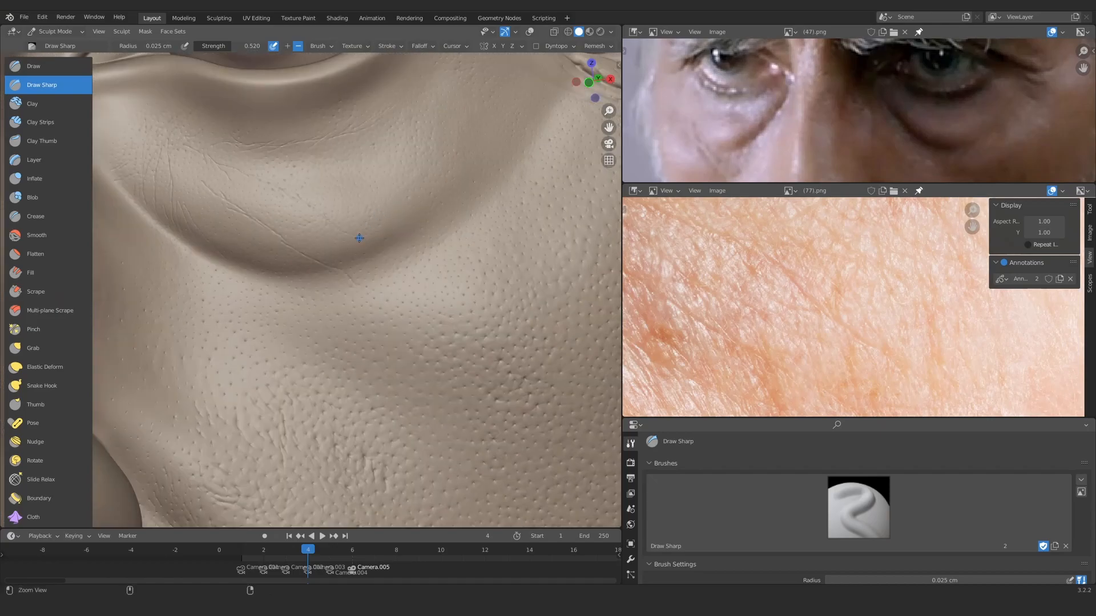
scroll(365, 237, down, 7)
scroll(368, 217, up, 9)
middle_drag(368, 217, 474, 246)
key(ctrl+space)
scroll(643, 291, down, 4)
scroll(628, 309, up, 4)
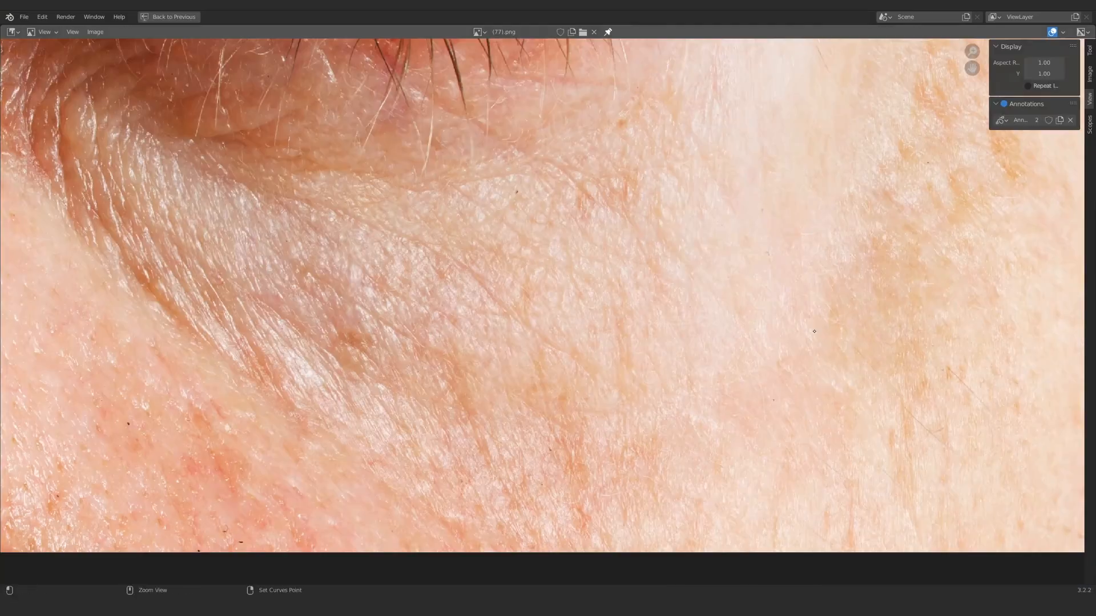
key(ctrl+space)
scroll(678, 328, down, 3)
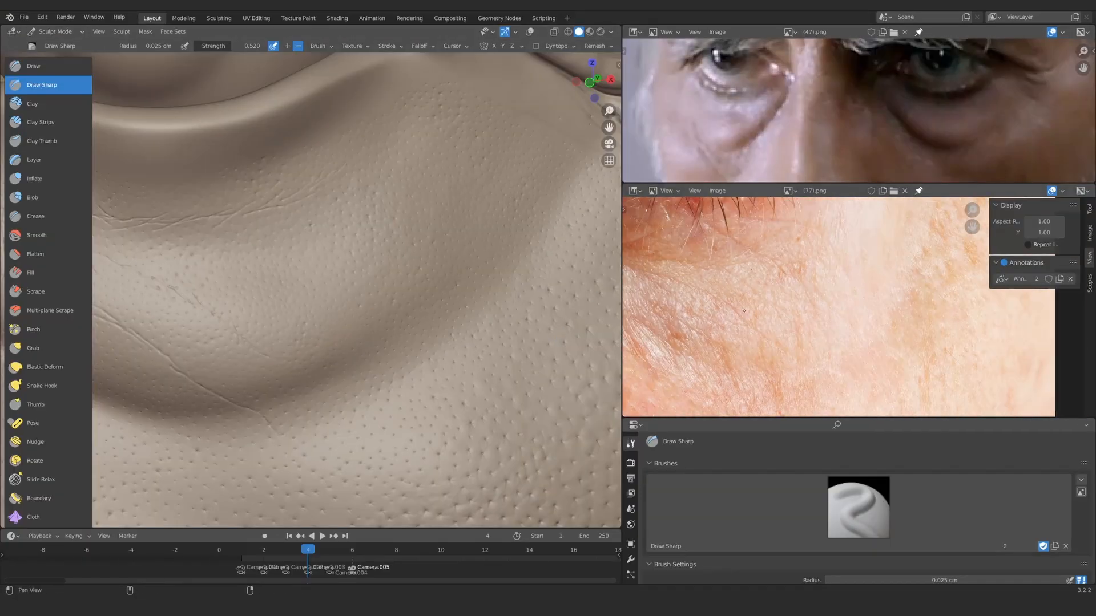
key(ctrl+space)
scroll(678, 328, up, 4)
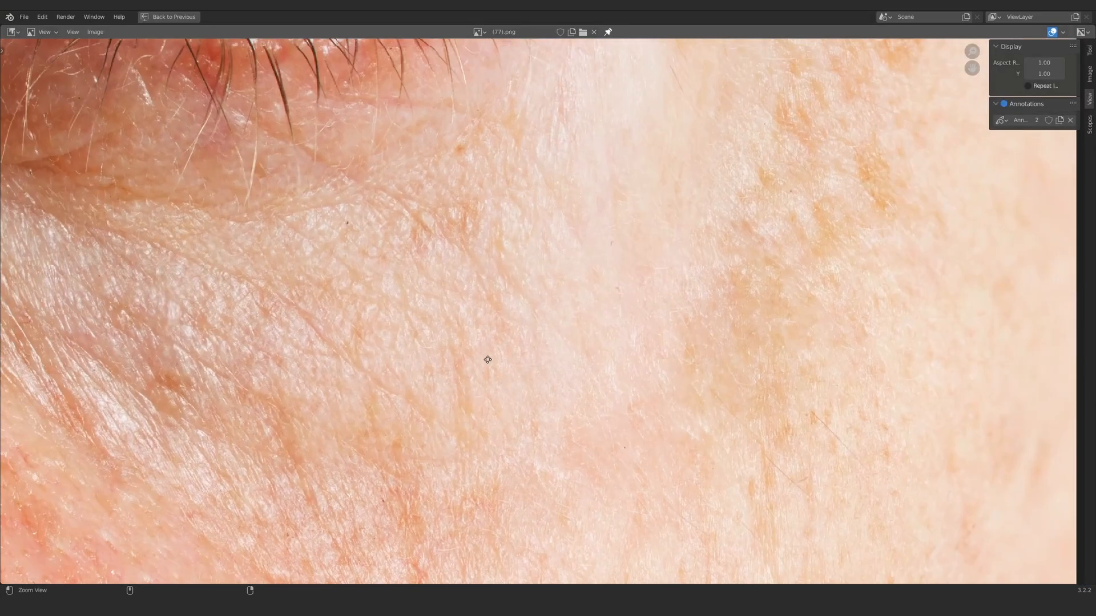
scroll(560, 359, up, 1)
key(ctrl+space)
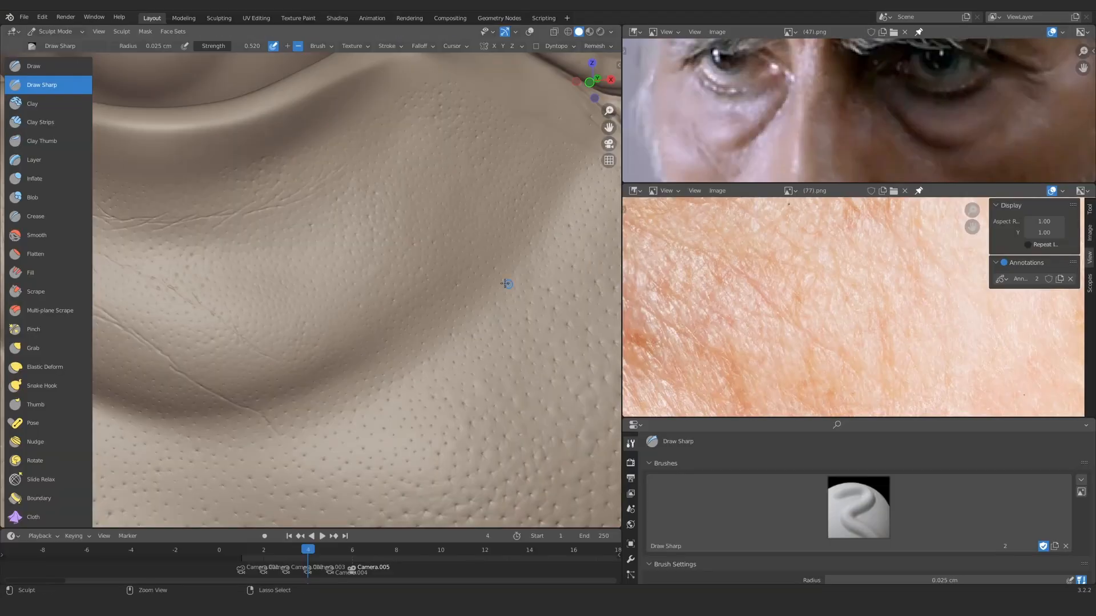
Step: Isolate the strip of the face around both eyes with Box Hide in front view
mouse_move(401, 300)
middle_down()
mouse_move(379, 257)
mouse_move(412, 244)
mouse_move(400, 240)
middle_up()
scroll(193, 169, up, 3)
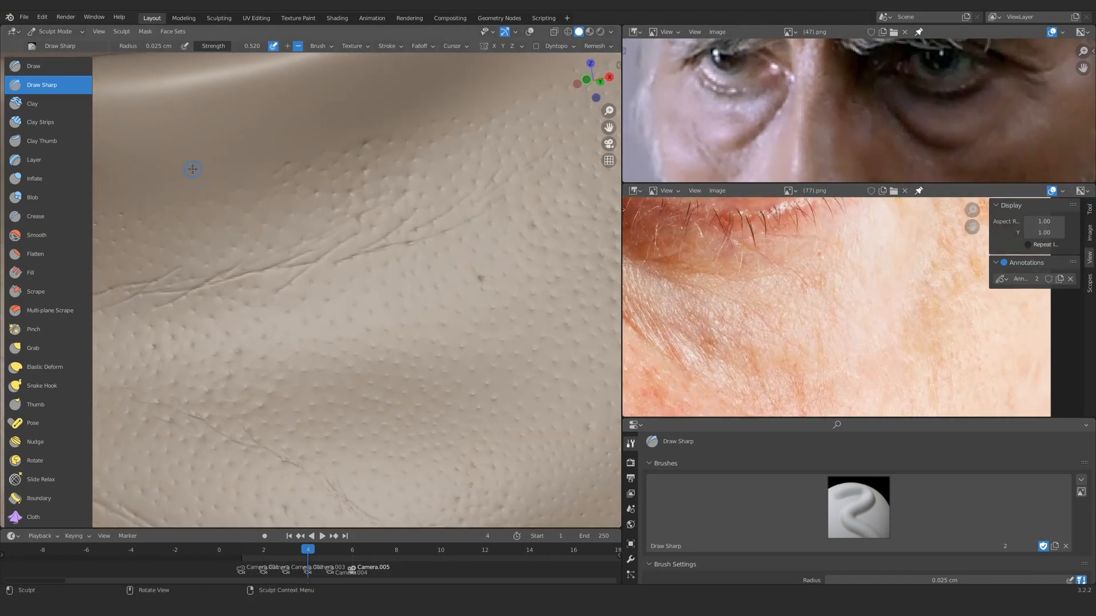
scroll(326, 211, down, 10)
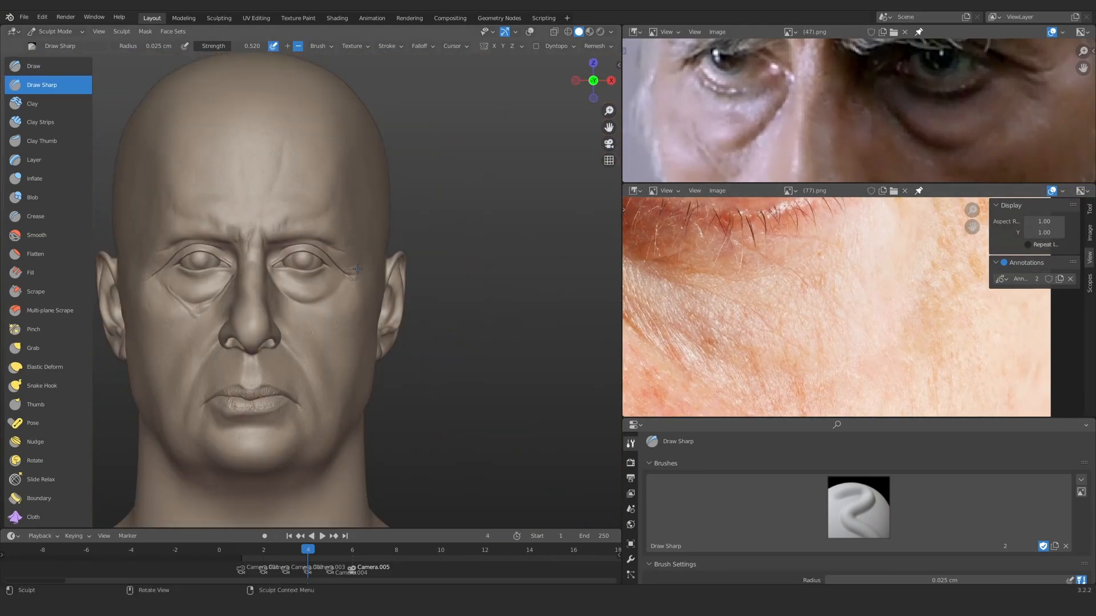
shift+middle_drag(358, 269, 459, 225)
scroll(34, 342, down, 10)
click(38, 377)
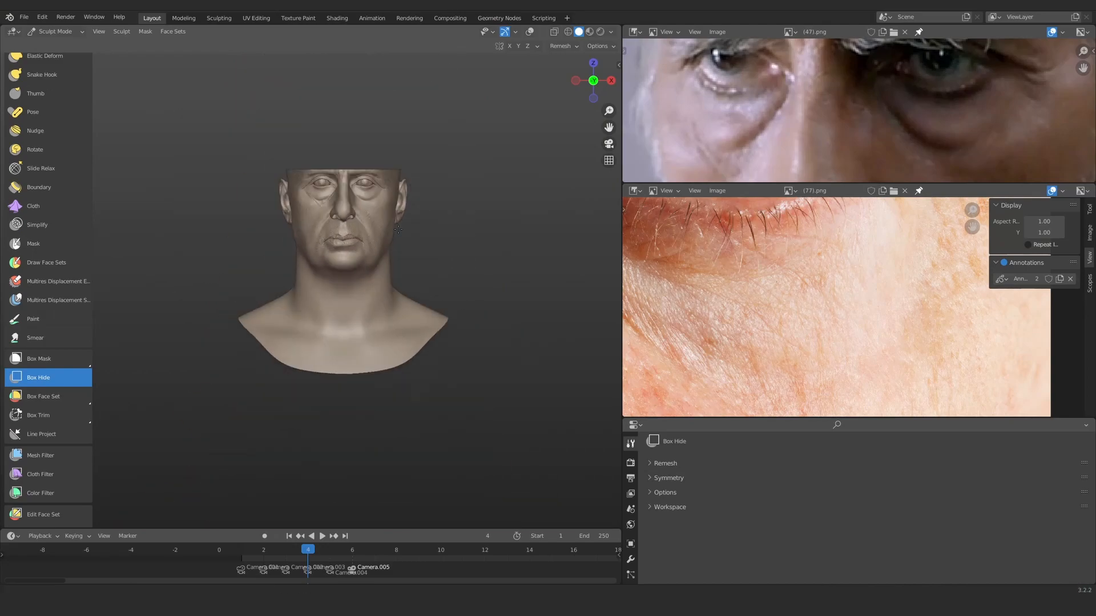
key(KP_1)
scroll(42, 103, up, 10)
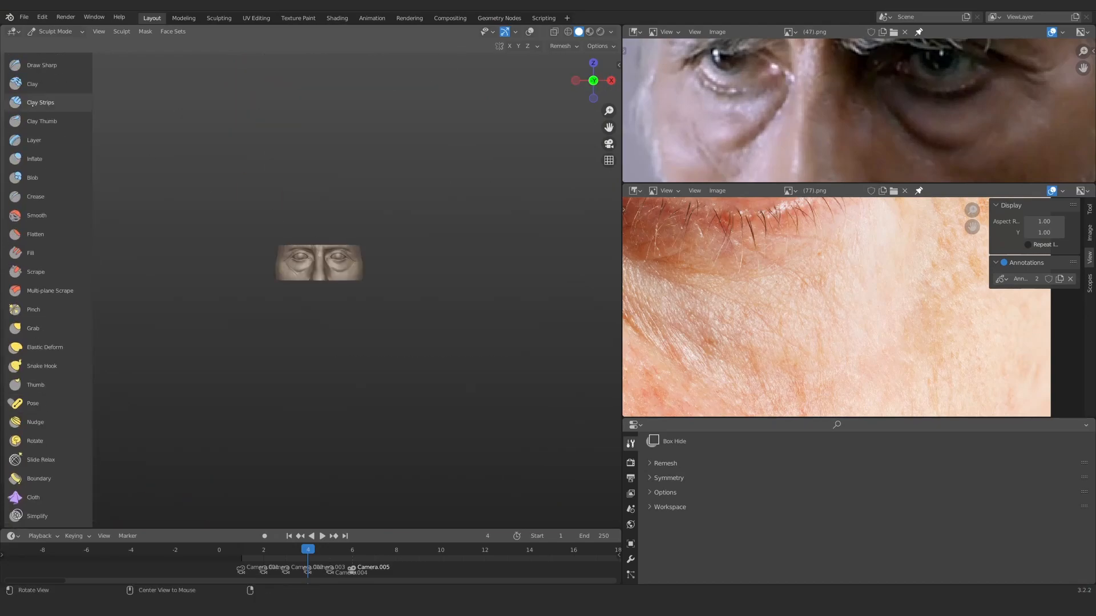
Step: Return to Draw Sharp and draw a short slanted wrinkle just above the upper eye bag crease
click(41, 85)
scroll(310, 277, up, 8)
scroll(281, 245, up, 8)
mouse_move(423, 228)
shift+middle_down()
mouse_move(282, 244)
mouse_move(296, 209)
shift+middle_up()
scroll(294, 212, up, 3)
scroll(743, 228, up, 2)
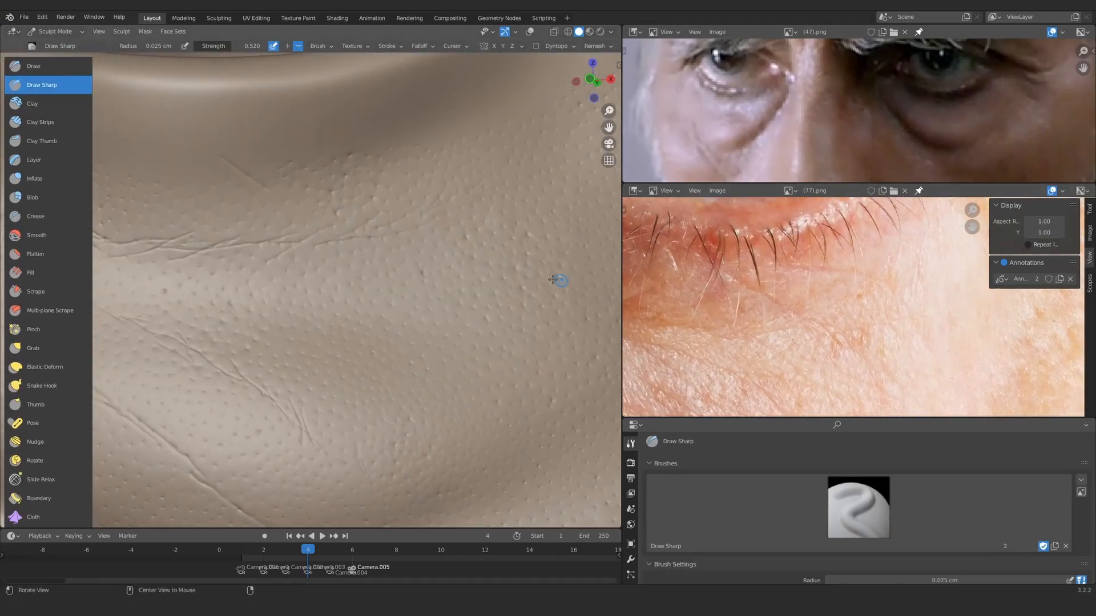
Step: Draw branching diagonal wrinkles down the outer half of the eye bag below the upper crease
scroll(350, 300, down, 6)
mouse_move(289, 202)
mouse_down()
mouse_move(340, 249)
mouse_move(303, 232)
mouse_up()
scroll(320, 251, up, 4)
scroll(308, 234, up, 2)
drag(273, 184, 358, 260)
drag(313, 214, 368, 256)
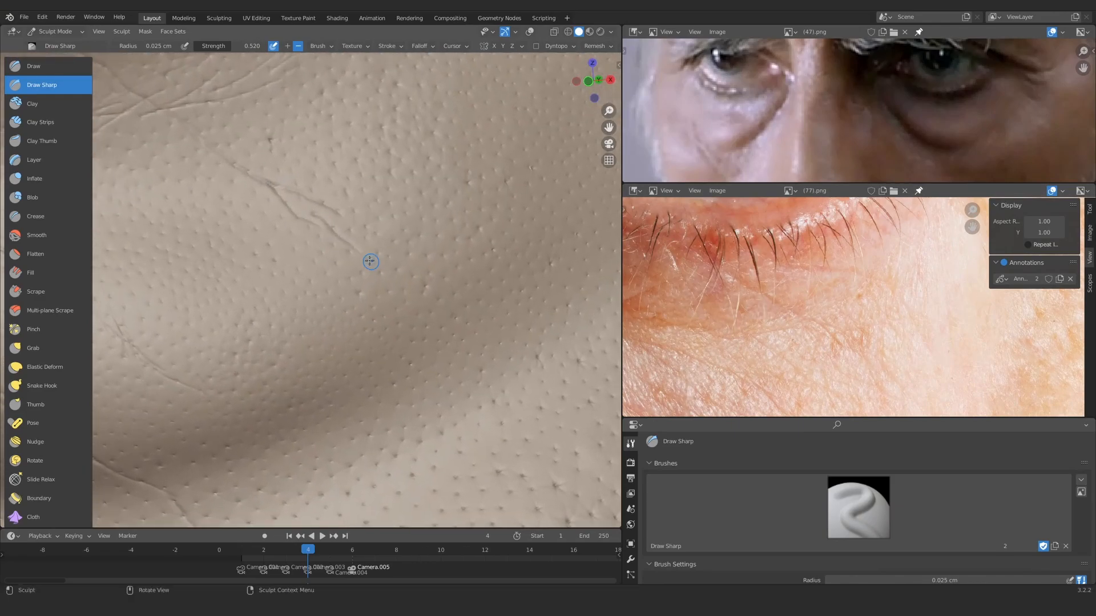
Step: Join the outer diagonal wrinkle across the upper crease and extend it toward the eye bag's lower outer edge
middle_drag(454, 333, 317, 237)
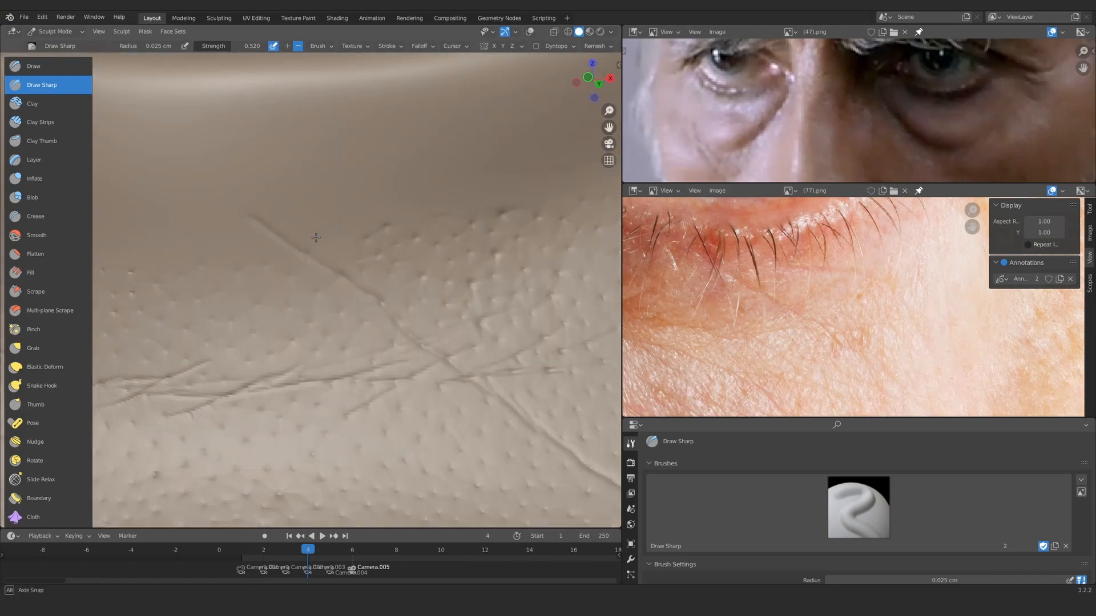
scroll(319, 286, down, 6)
scroll(299, 196, up, 4)
middle_drag(299, 195, 514, 303)
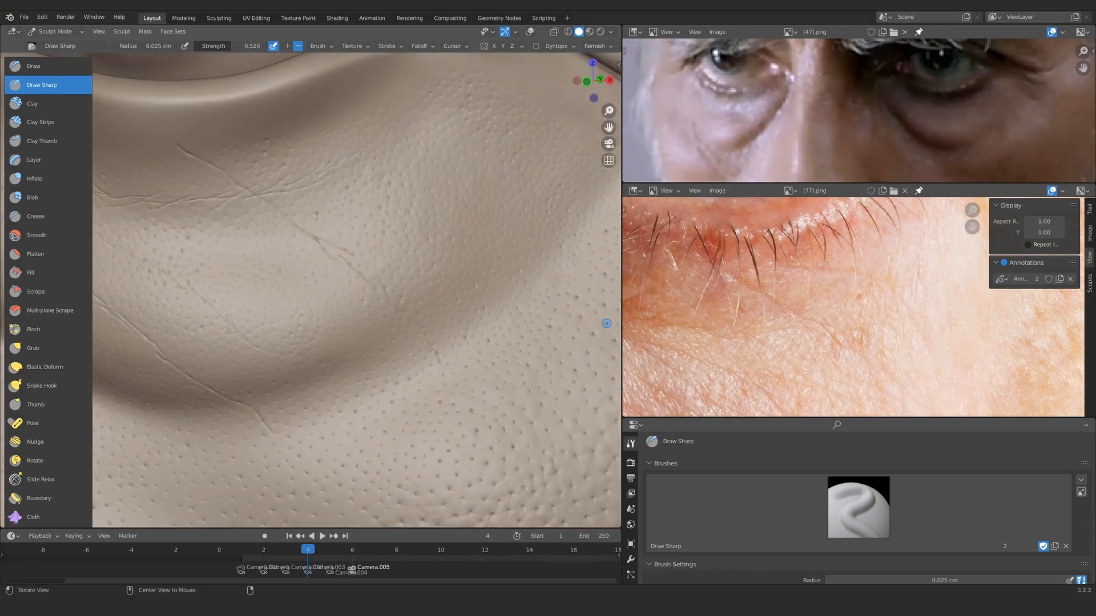
scroll(644, 388, up, 1)
scroll(295, 276, down, 3)
scroll(399, 266, up, 6)
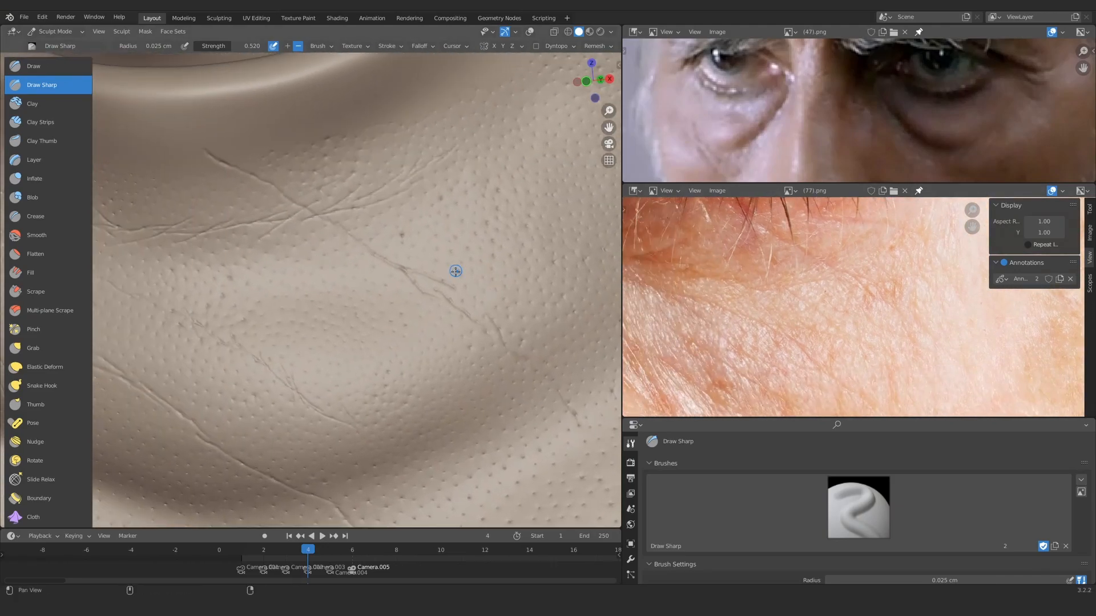
Step: Draw a second diagonal wrinkle from the upper crease down across the middle of the eye bag at 0.024 cm radius
drag(281, 189, 343, 245)
middle_drag(343, 245, 303, 218)
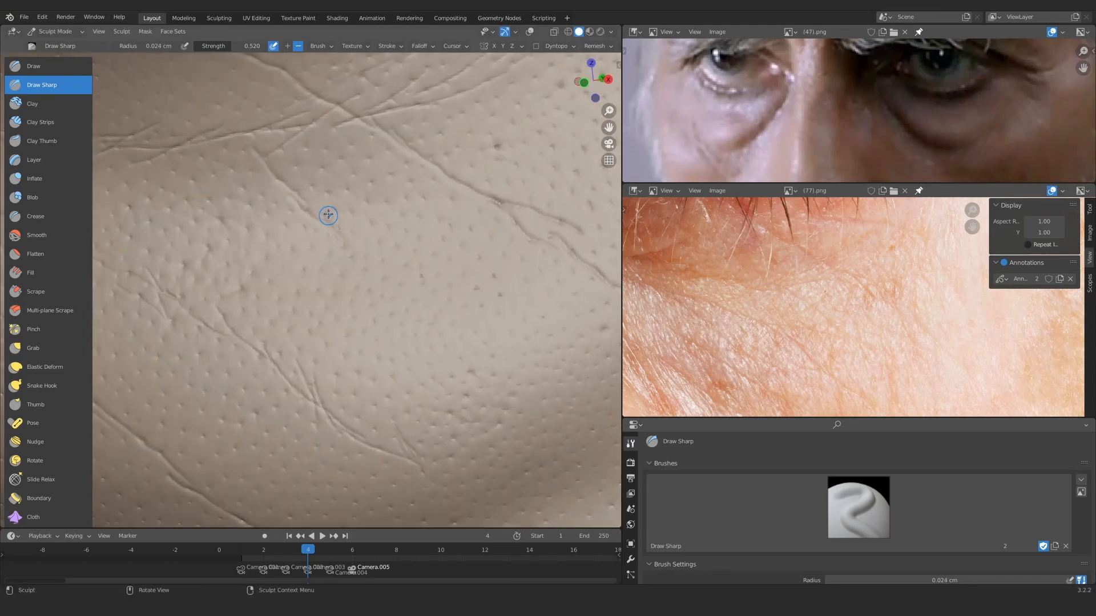
middle_drag(362, 262, 312, 222)
drag(430, 380, 424, 365)
scroll(399, 357, down, 4)
mouse_move(393, 355)
middle_down()
mouse_move(363, 347)
mouse_move(370, 206)
mouse_move(384, 258)
middle_up()
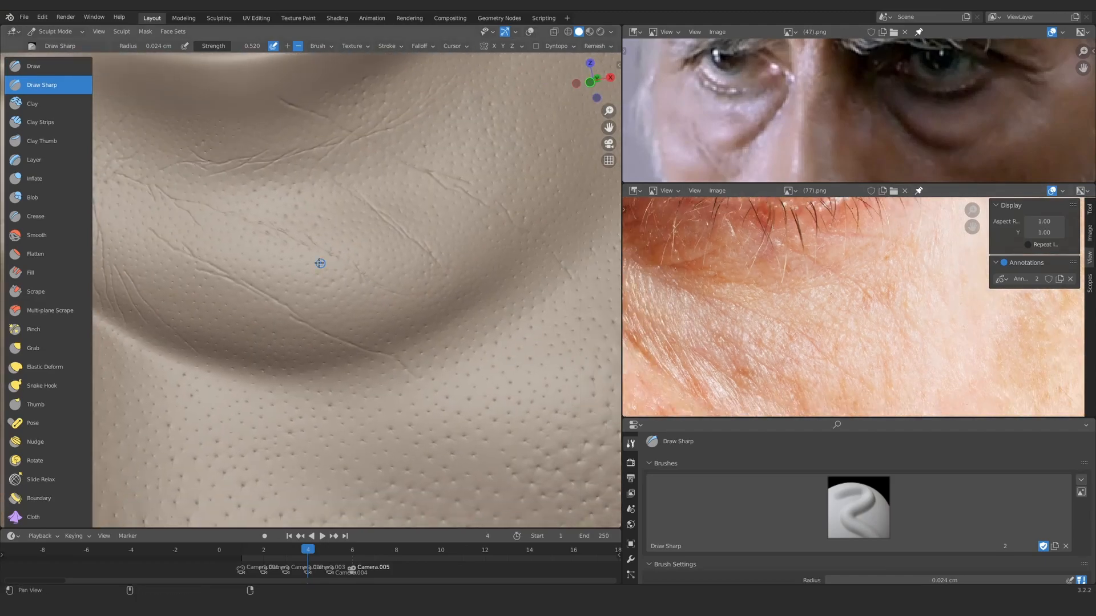
Step: Add short thin wrinkles on the middle of the eye bag with the brush radius at 0.02 cm
ctrl+middle_drag(318, 262, 392, 291)
mouse_move(316, 242)
ctrl+middle_down()
mouse_move(319, 272)
mouse_move(439, 242)
ctrl+middle_up()
ctrl+middle_drag(320, 266, 325, 228)
drag(313, 187, 329, 228)
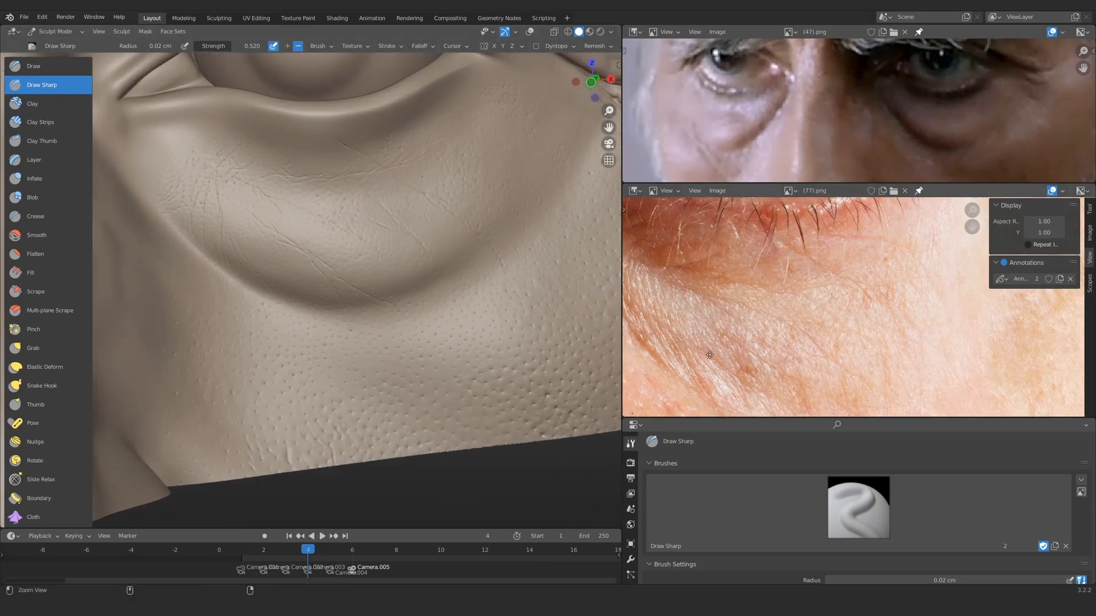
Step: Switch to the Draw tool's Direction brush and set its radius to 0.36 cm
click(858, 507)
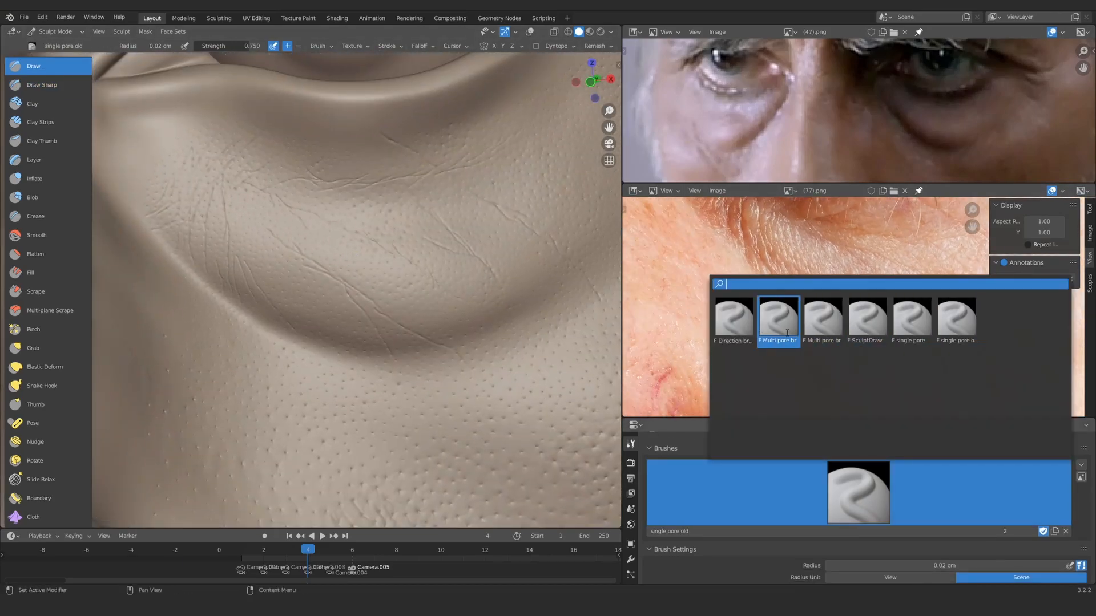
click(726, 318)
key(f)
click(336, 227)
mouse_move(328, 228)
ctrl+middle_down()
mouse_move(323, 297)
mouse_move(251, 311)
mouse_move(296, 268)
ctrl+middle_up()
ctrl+middle_drag(297, 268, 301, 228)
Step: Set the Direction brush strength to 0.093 and stroke fine directional skin lines down the side of the nose bridge
drag(299, 191, 280, 308)
ctrl+middle_drag(285, 271, 295, 194)
key(shift+f)
click(301, 170)
ctrl+middle_drag(264, 289, 268, 314)
key(shift+f)
click(292, 224)
drag(307, 188, 237, 370)
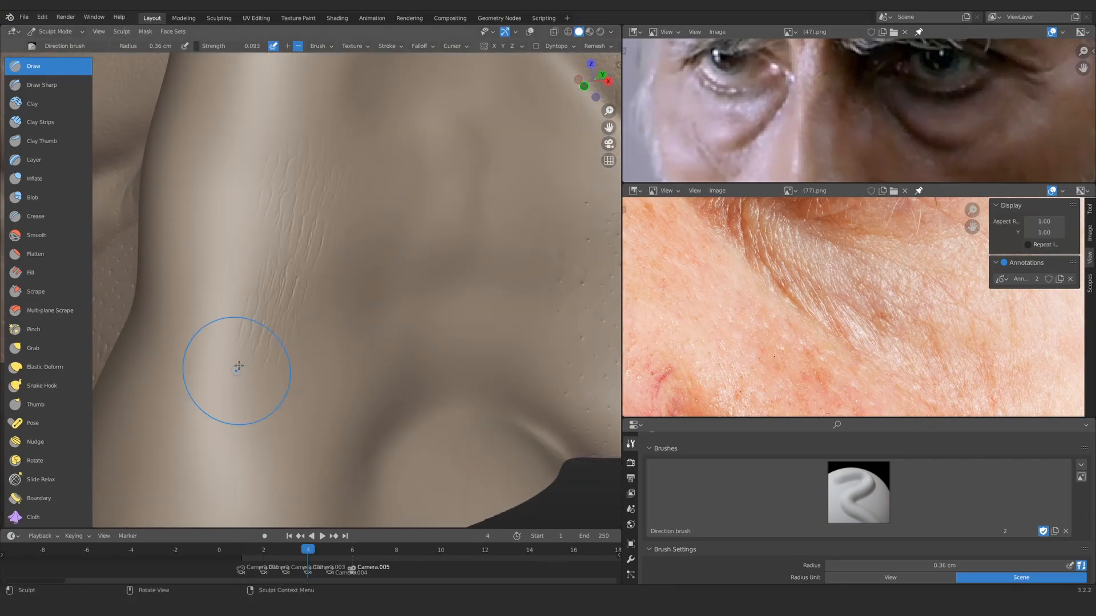
Step: Lower the Direction brush strength to 0.070 and stroke fine directional skin lines further down the side of the nose
ctrl+middle_drag(245, 342, 247, 322)
drag(299, 189, 222, 388)
text(0.05)
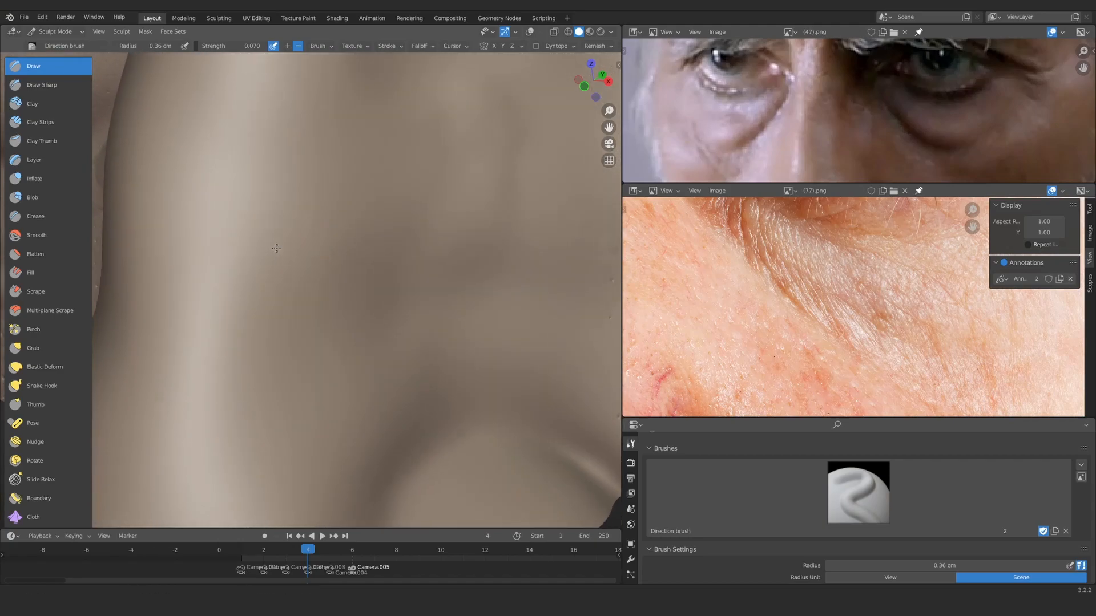
shift+middle_drag(269, 207, 299, 196)
drag(312, 189, 317, 145)
drag(294, 251, 228, 365)
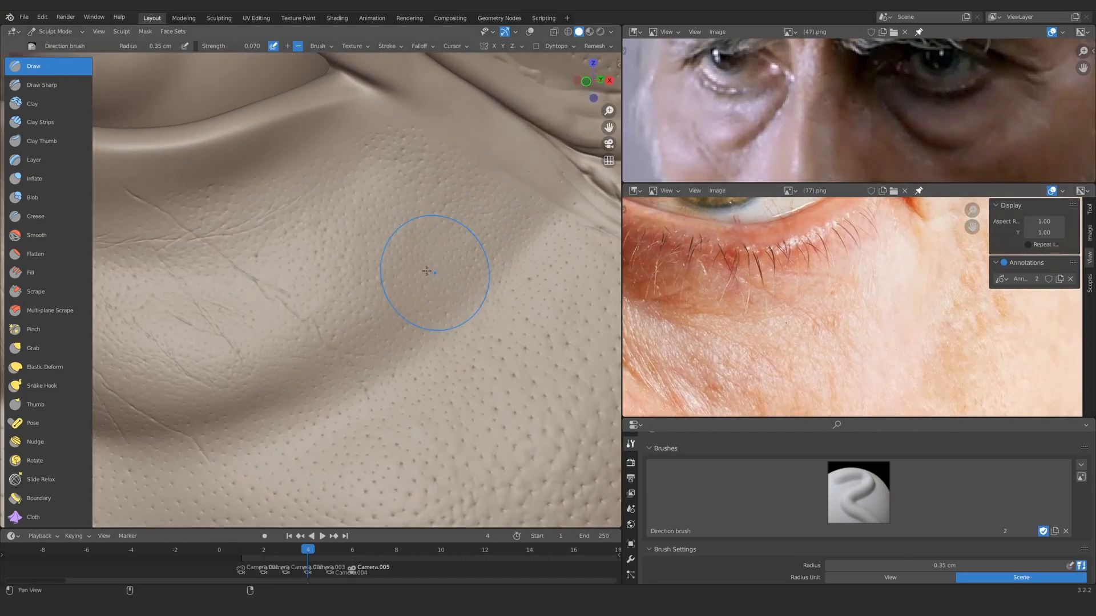
Step: Switch to Draw Sharp in the maximized viewport, set its radius to 0.017 cm and refine the diagonal wrinkles across the eye bag
ctrl+middle_drag(427, 271, 357, 311)
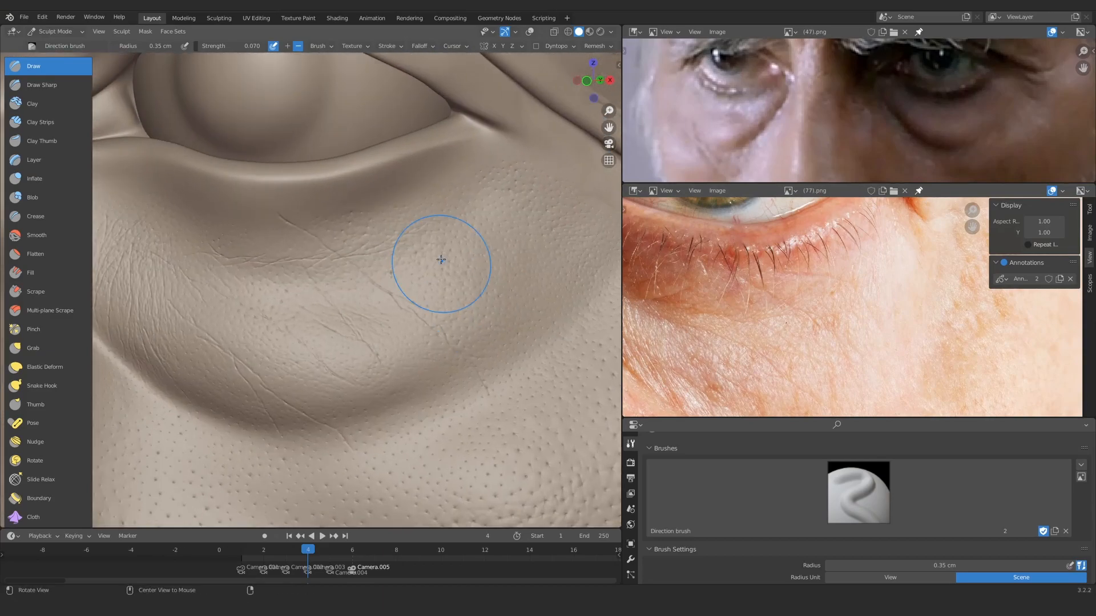
key(ctrl+space)
mouse_move(533, 292)
shift+middle_down()
mouse_move(442, 264)
mouse_move(430, 275)
shift+middle_up()
shift+middle_drag(540, 183, 668, 152)
mouse_move(368, 176)
middle_down()
mouse_move(337, 144)
mouse_move(323, 215)
mouse_move(426, 291)
mouse_move(461, 289)
mouse_move(342, 285)
middle_up()
click(42, 85)
key(f)
ctrl+middle_drag(491, 240, 501, 262)
mouse_move(342, 240)
middle_down()
mouse_move(430, 250)
mouse_move(455, 240)
middle_up()
mouse_move(338, 206)
shift+middle_down()
mouse_move(401, 262)
mouse_move(282, 225)
shift+middle_up()
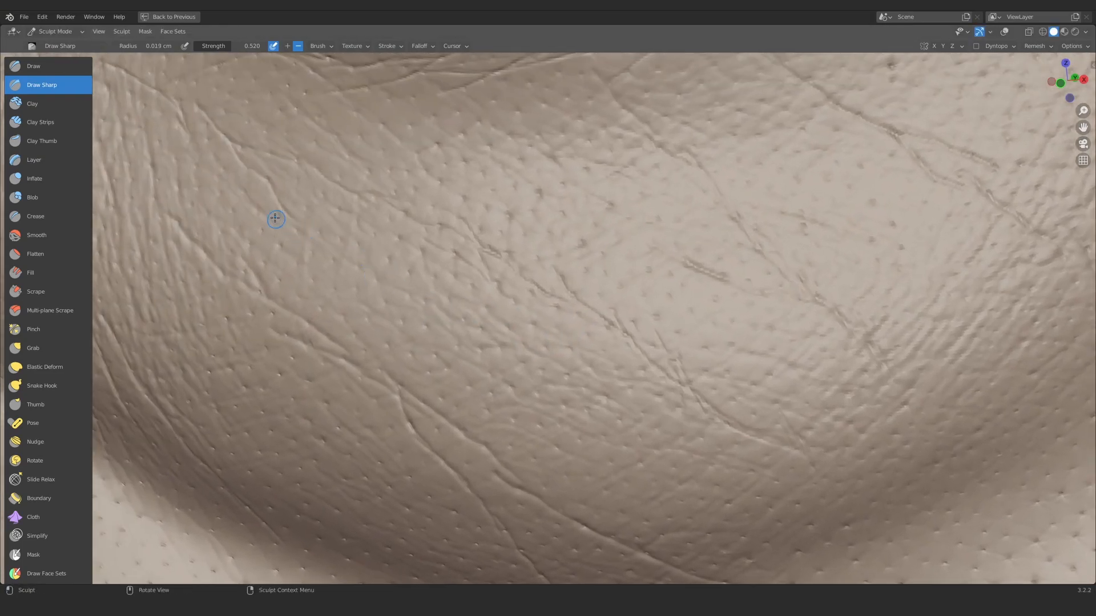
ctrl+middle_drag(500, 358, 405, 294)
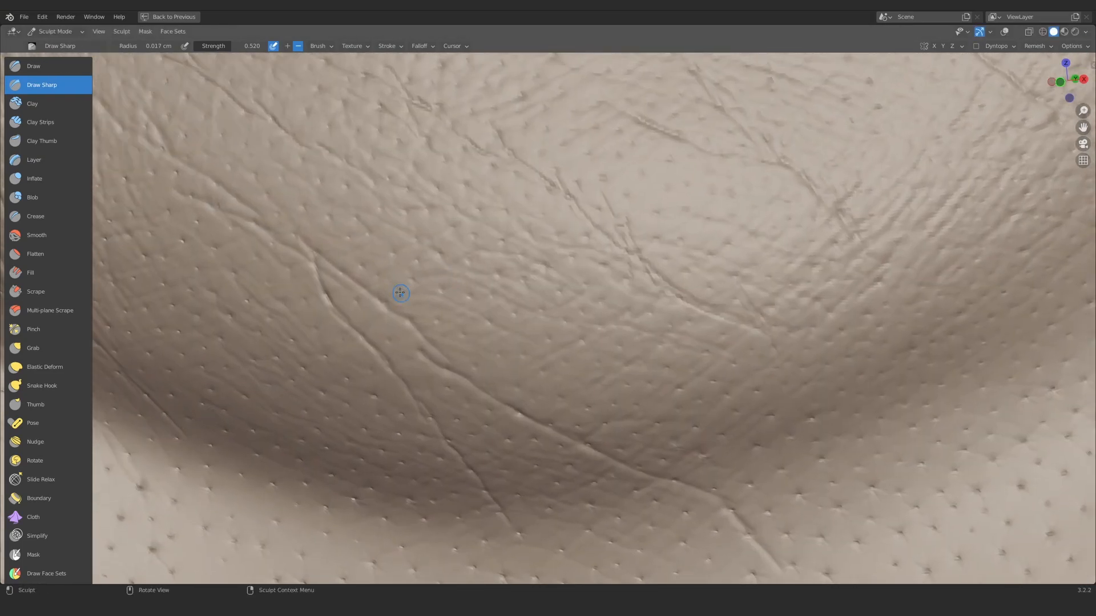
ctrl+middle_drag(535, 269, 573, 274)
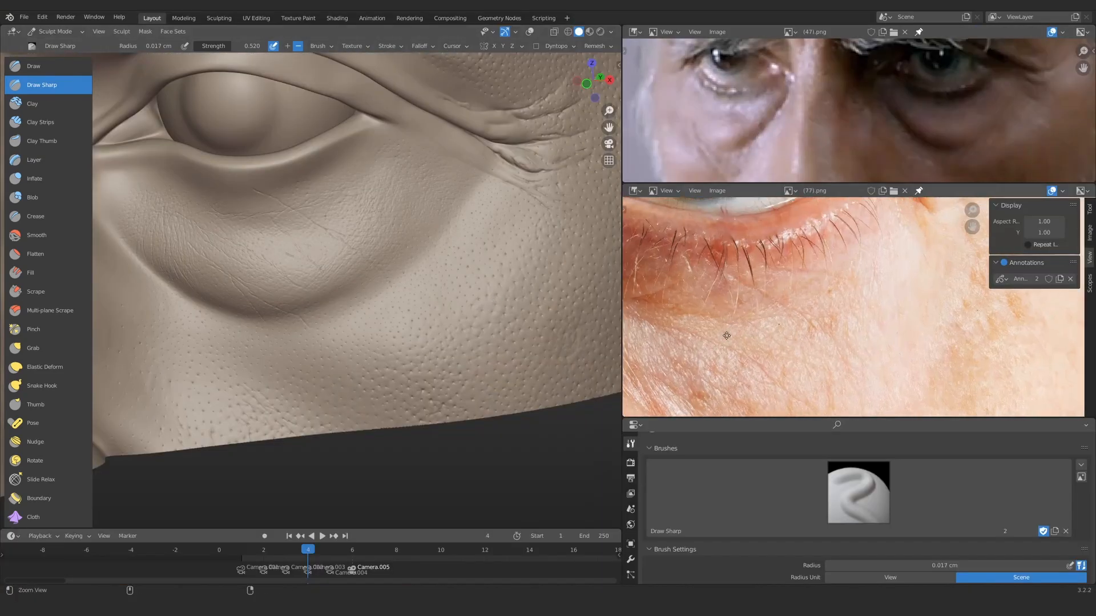
Step: Draw fine diagonal wrinkles on the inner lower part of the eye bag, following the skin direction in the close-up reference
mouse_move(863, 277)
ctrl+middle_down()
mouse_move(837, 302)
mouse_move(821, 280)
ctrl+middle_up()
mouse_move(394, 177)
middle_down()
mouse_move(433, 203)
mouse_move(374, 249)
mouse_move(269, 210)
mouse_move(360, 272)
mouse_move(296, 268)
middle_up()
drag(245, 255, 221, 237)
drag(413, 365, 456, 400)
mouse_move(308, 280)
ctrl+alt+mouse_down()
mouse_move(362, 303)
mouse_move(365, 328)
ctrl+alt+mouse_up()
mouse_move(690, 326)
ctrl+alt+mouse_down()
mouse_move(723, 350)
mouse_move(679, 337)
ctrl+alt+mouse_up()
ctrl+alt+drag(371, 228, 289, 211)
alt+drag(763, 279, 681, 246)
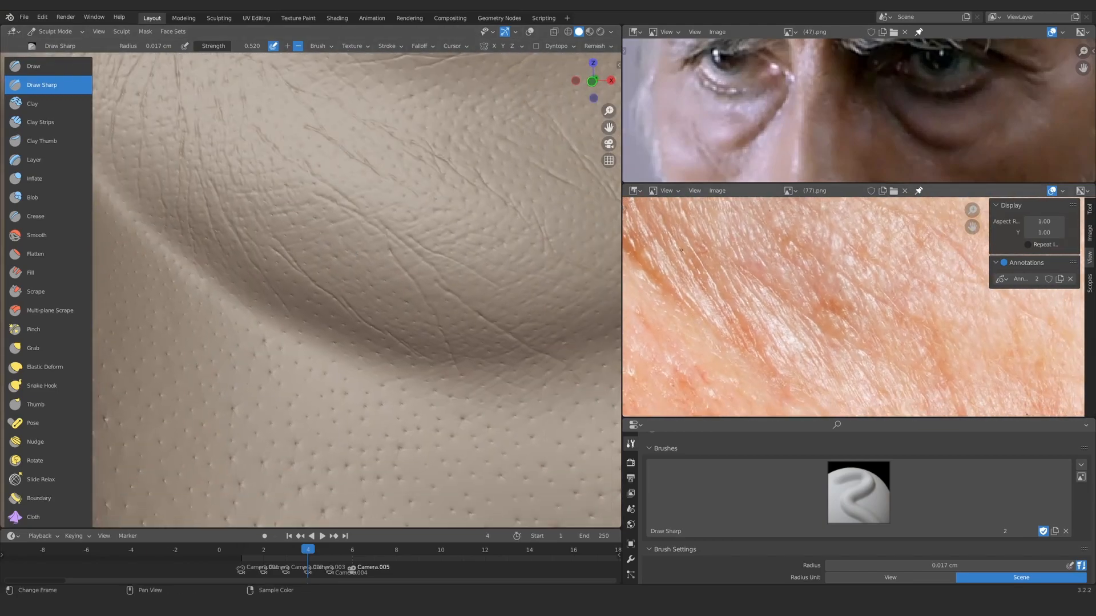
alt+drag(398, 275, 281, 207)
alt+drag(316, 267, 233, 196)
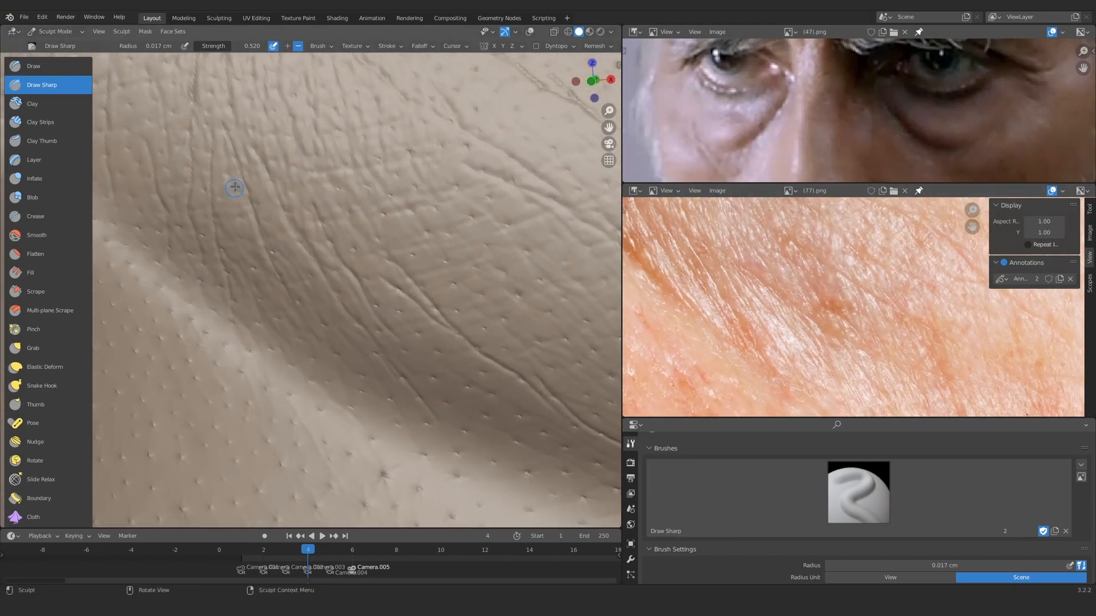
Step: Draw long thin wrinkles down the inner edge of the eye bag with Draw Sharp at 0.017 cm radius
ctrl+alt+drag(387, 405, 245, 180)
mouse_move(245, 180)
mouse_down()
mouse_move(286, 304)
mouse_move(337, 394)
mouse_up()
mouse_move(673, 250)
alt+mouse_down()
mouse_move(771, 337)
mouse_move(756, 313)
mouse_move(734, 320)
alt+mouse_up()
ctrl+alt+drag(319, 271, 252, 148)
mouse_move(257, 197)
mouse_down()
mouse_move(277, 242)
mouse_move(260, 185)
mouse_up()
mouse_move(257, 184)
mouse_down()
mouse_move(277, 246)
mouse_move(355, 334)
mouse_up()
mouse_move(342, 308)
alt+mouse_down()
mouse_move(308, 302)
mouse_move(408, 280)
mouse_move(279, 296)
alt+mouse_up()
ctrl+alt+drag(277, 286, 271, 260)
mouse_move(340, 240)
ctrl+alt+mouse_down()
mouse_move(337, 220)
mouse_move(302, 302)
mouse_move(285, 229)
mouse_move(286, 319)
ctrl+alt+mouse_up()
mouse_move(286, 325)
alt+mouse_down()
mouse_move(258, 336)
mouse_move(251, 256)
alt+mouse_up()
mouse_move(152, 249)
alt+shift+mouse_down()
mouse_move(283, 239)
mouse_move(285, 274)
mouse_move(286, 254)
alt+shift+mouse_up()
Step: Set the Multires sculpt level to 4 and switch to the Clay Strips brush at 0.266 strength
click(630, 558)
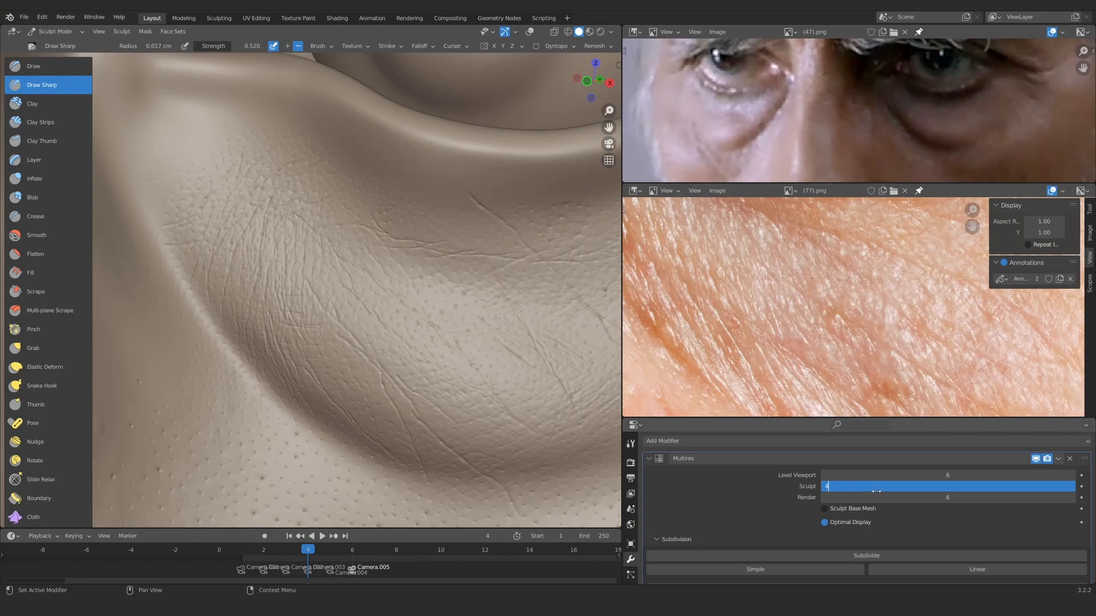
key(Return)
click(51, 122)
ctrl+alt+drag(258, 274, 271, 220)
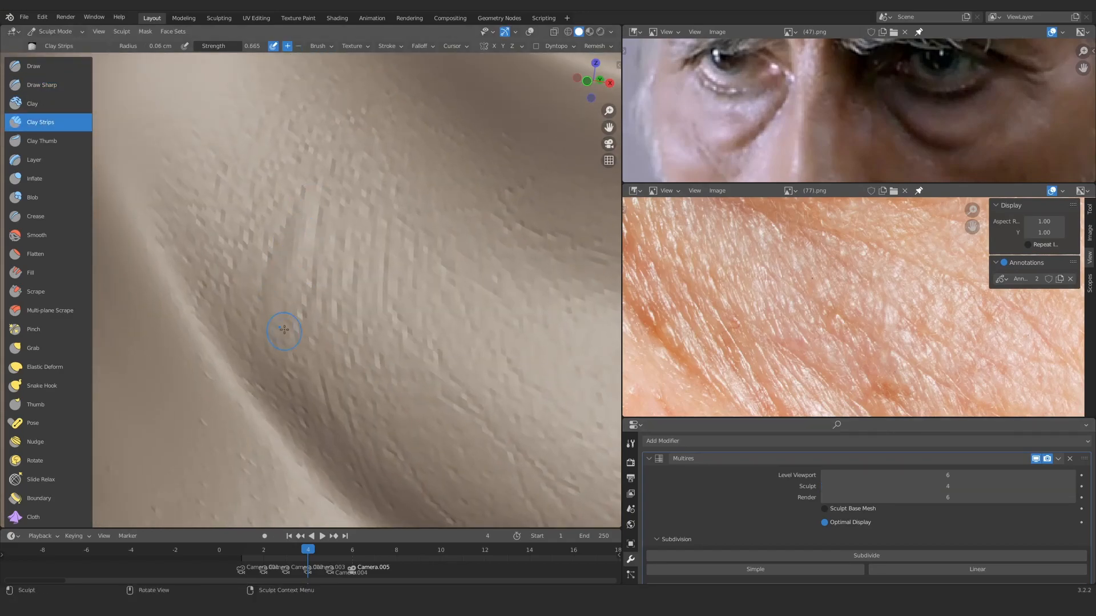
key(shift+f)
click(365, 268)
key(shift+f)
click(315, 262)
Step: Build up soft downward folds on the inner part of the eye bag with Clay Strips, using radii of 0.079 and 0.066 cm
ctrl+middle_drag(314, 254, 302, 228)
key(f)
click(302, 211)
drag(302, 209, 298, 230)
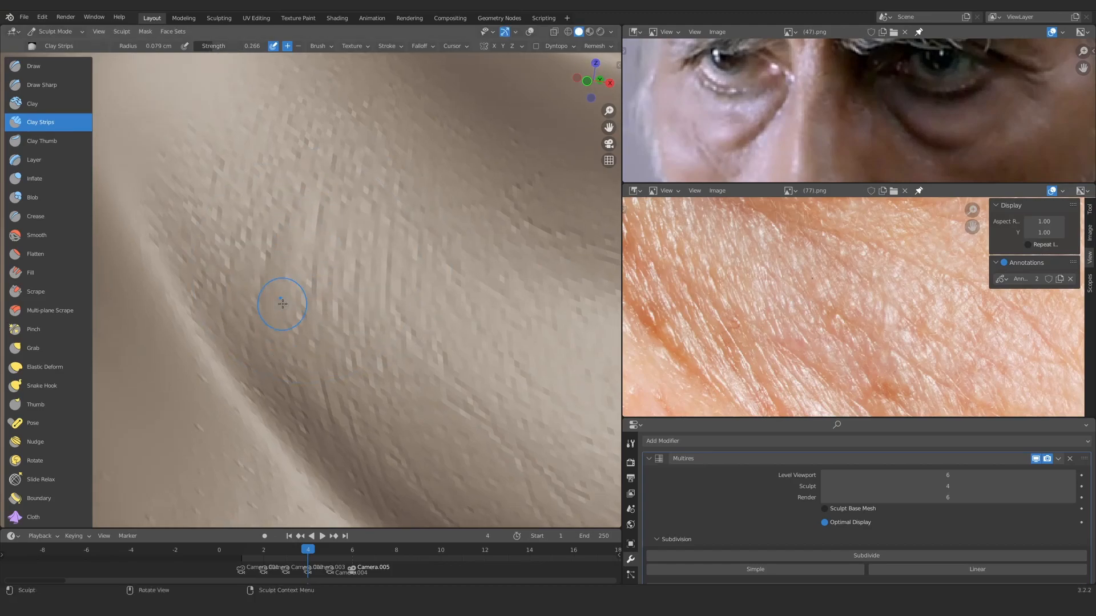
drag(269, 314, 278, 328)
ctrl+middle_drag(251, 285, 241, 274)
drag(282, 201, 280, 234)
drag(326, 241, 324, 285)
mouse_move(297, 286)
ctrl+middle_down()
mouse_move(246, 394)
mouse_move(213, 312)
mouse_move(268, 365)
mouse_move(342, 262)
ctrl+middle_up()
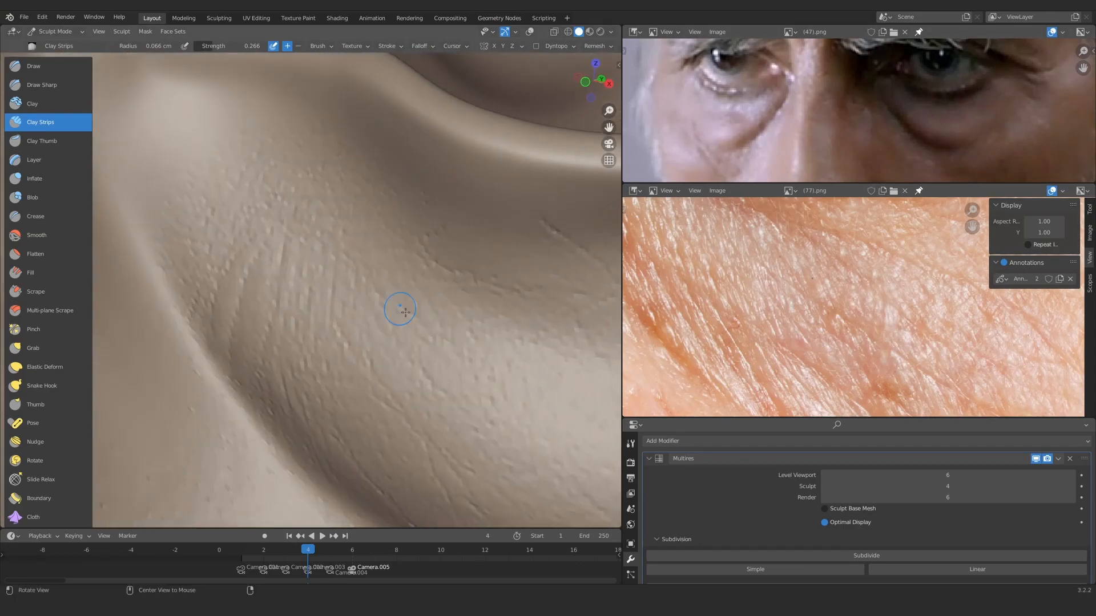
Step: Set the Multires sculpt level to 5 and add narrow Clay Strips folds at 0.039 cm radius on the upper inner eye bag
click(876, 484)
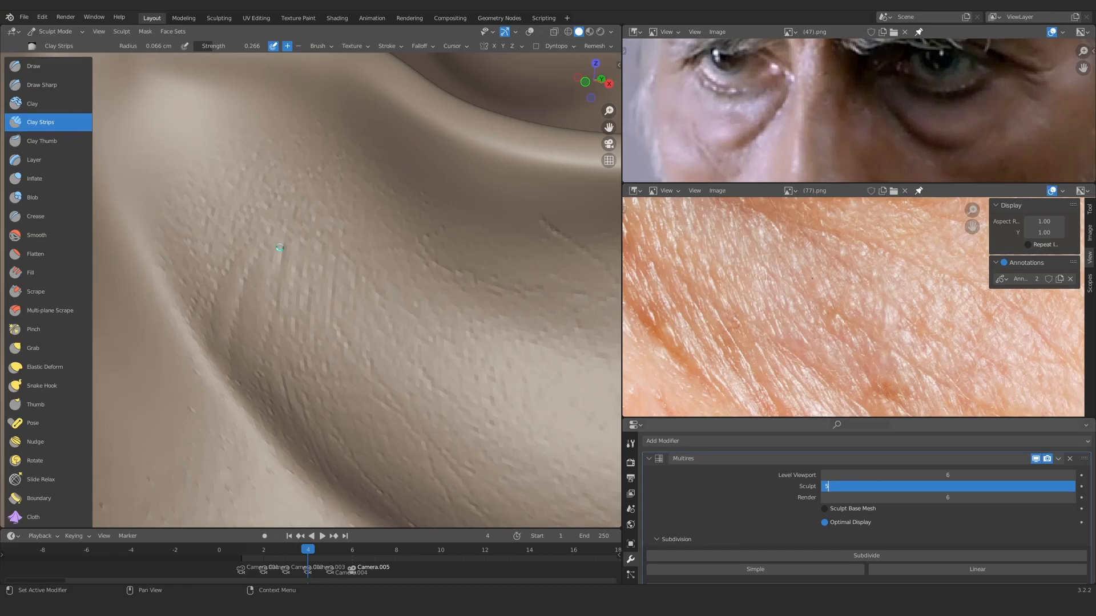
text(5)
key(Return)
mouse_move(276, 245)
ctrl+middle_down()
mouse_move(268, 320)
mouse_move(276, 215)
mouse_move(315, 182)
ctrl+middle_up()
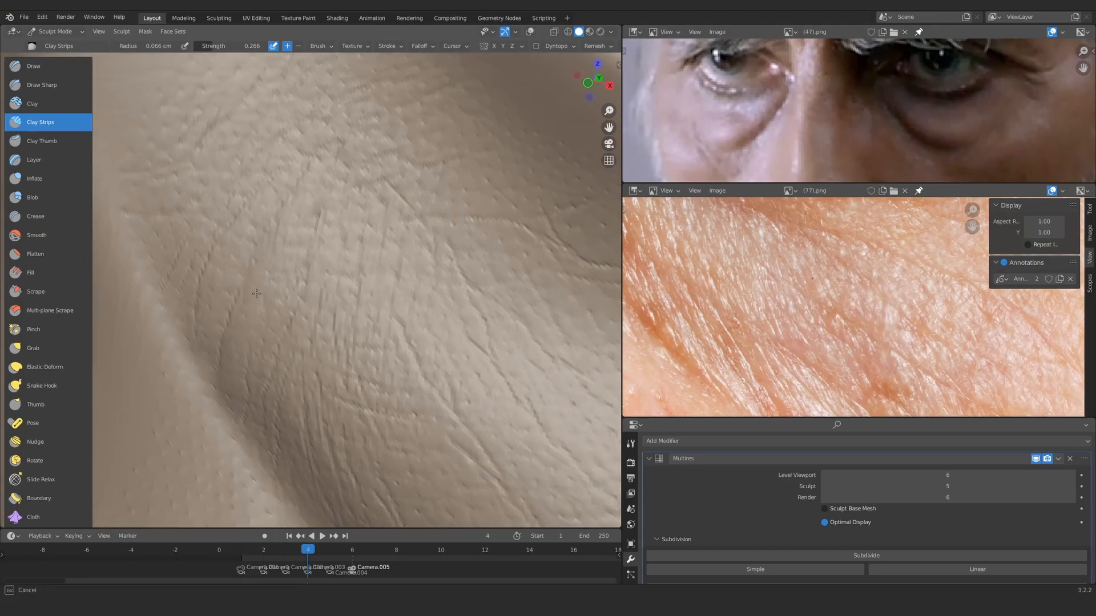
middle_drag(257, 294, 340, 191)
drag(340, 191, 361, 164)
mouse_move(362, 164)
shift+middle_down()
mouse_move(314, 276)
mouse_move(370, 251)
shift+middle_up()
drag(371, 252, 375, 242)
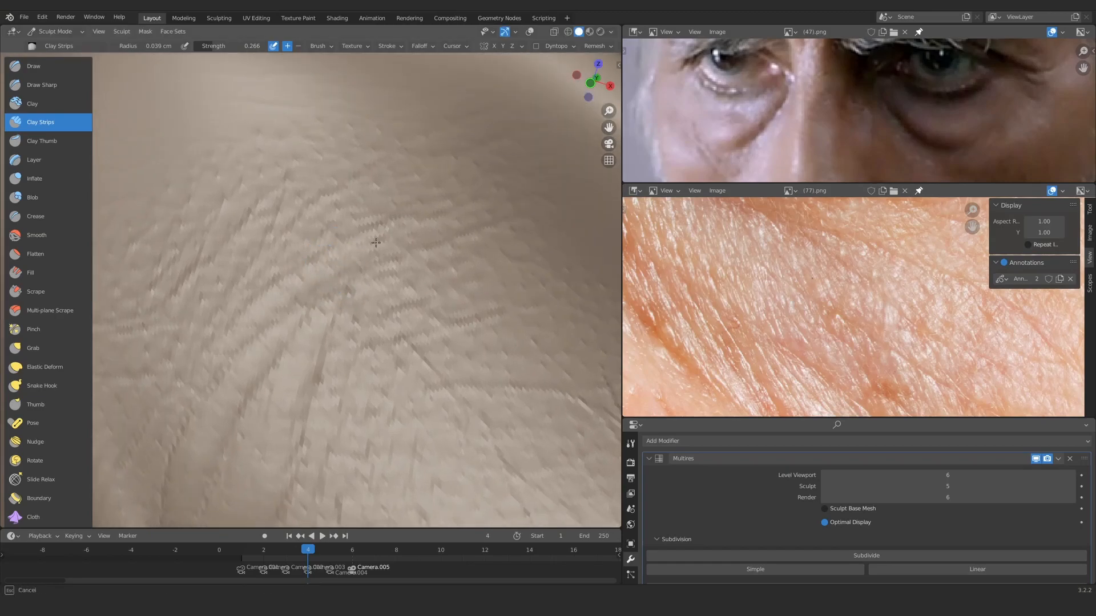
Step: Build up longer curved folds fanning out from the inner end of the eye bag with Clay Strips at 0.046 cm radius
shift+middle_drag(400, 255, 383, 200)
mouse_move(385, 236)
mouse_down()
mouse_move(449, 205)
mouse_move(388, 239)
mouse_move(388, 268)
mouse_up()
mouse_move(319, 251)
ctrl+middle_down()
mouse_move(311, 331)
mouse_move(328, 205)
ctrl+middle_up()
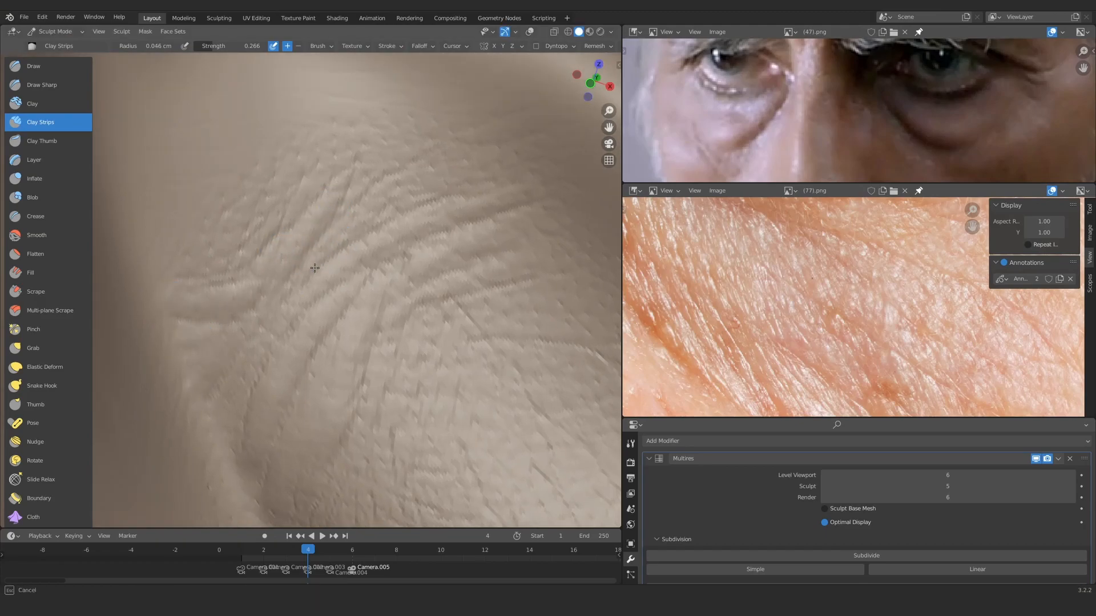
mouse_move(295, 203)
ctrl+middle_down()
mouse_move(303, 285)
mouse_move(310, 169)
ctrl+middle_up()
ctrl+middle_drag(289, 358, 288, 277)
mouse_move(337, 222)
ctrl+middle_down()
mouse_move(323, 291)
mouse_move(281, 278)
ctrl+middle_up()
Step: Set the Multires sculpt level to 6 and switch to the Draw Sharp brush
click(900, 488)
text(6)
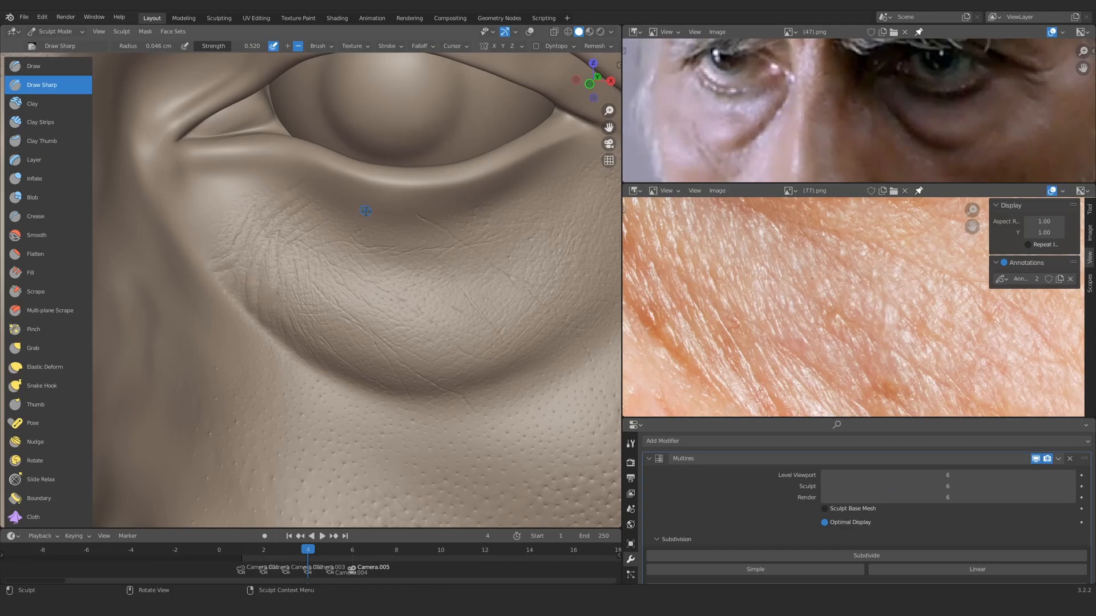
mouse_move(321, 262)
ctrl+middle_down()
mouse_move(308, 176)
mouse_move(348, 209)
mouse_move(327, 286)
mouse_move(337, 179)
mouse_move(328, 205)
ctrl+middle_up()
ctrl+middle_drag(328, 206, 308, 296)
scroll(46, 337, down, 10)
Step: Examine the eye bag's folds and wrinkles from the front and up close, comparing them with the reference skin photo
click(46, 337)
ctrl+middle_drag(276, 106, 280, 181)
drag(169, 101, 412, 245)
shift+middle_drag(215, 498, 263, 355)
ctrl+middle_drag(263, 355, 203, 406)
drag(150, 439, 564, 184)
alt+drag(491, 229, 365, 231)
drag(354, 294, 551, 81)
alt+drag(365, 171, 479, 171)
alt+shift+drag(319, 159, 283, 261)
mouse_move(36, 290)
alt+mouse_down()
mouse_move(36, 149)
mouse_move(37, 175)
alt+mouse_up()
click(42, 85)
ctrl+alt+drag(291, 320, 318, 217)
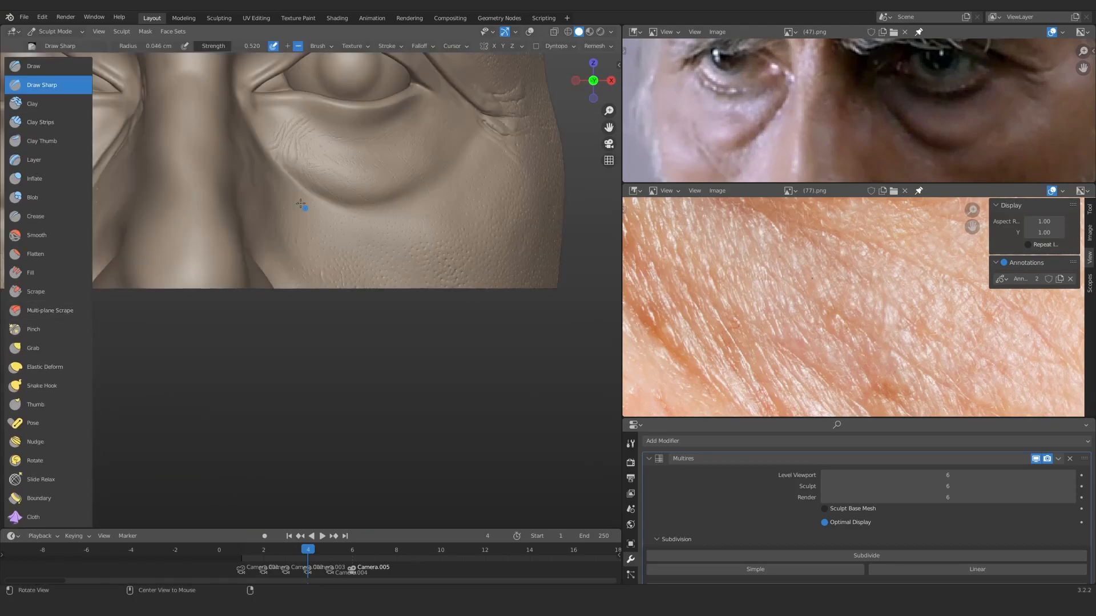
ctrl+alt+drag(318, 285, 311, 206)
drag(246, 183, 269, 210)
mouse_move(371, 172)
ctrl+alt+mouse_down()
mouse_move(377, 234)
mouse_move(347, 260)
ctrl+alt+mouse_up()
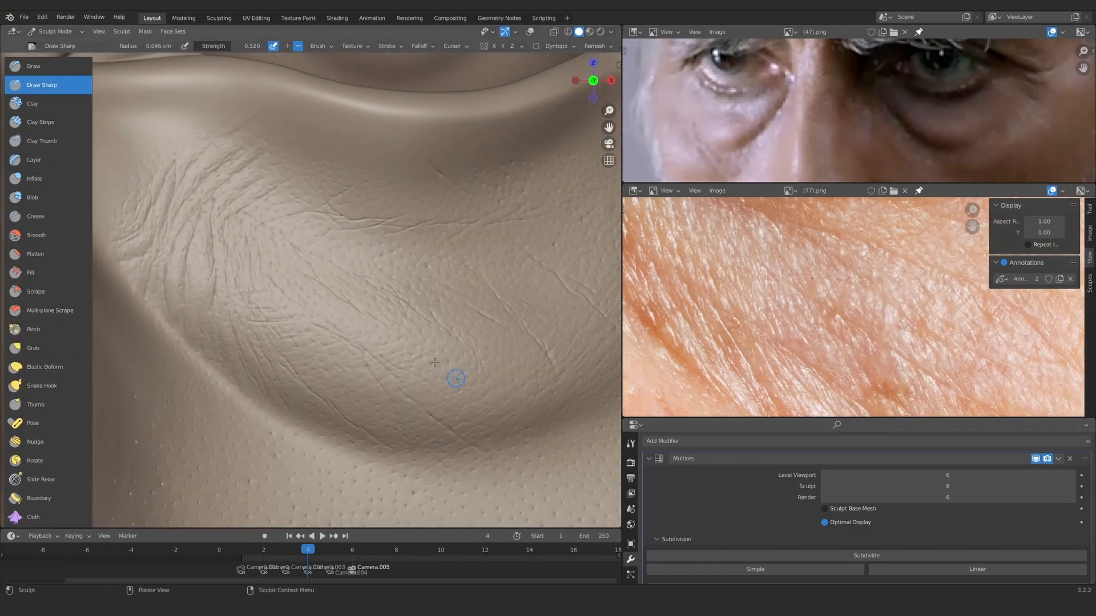
ctrl+alt+drag(301, 165, 315, 238)
ctrl+alt+drag(399, 274, 423, 223)
ctrl+alt+drag(306, 291, 302, 231)
mouse_move(302, 188)
ctrl+alt+mouse_down()
mouse_move(350, 221)
mouse_move(331, 301)
ctrl+alt+mouse_up()
ctrl+alt+drag(798, 274, 798, 342)
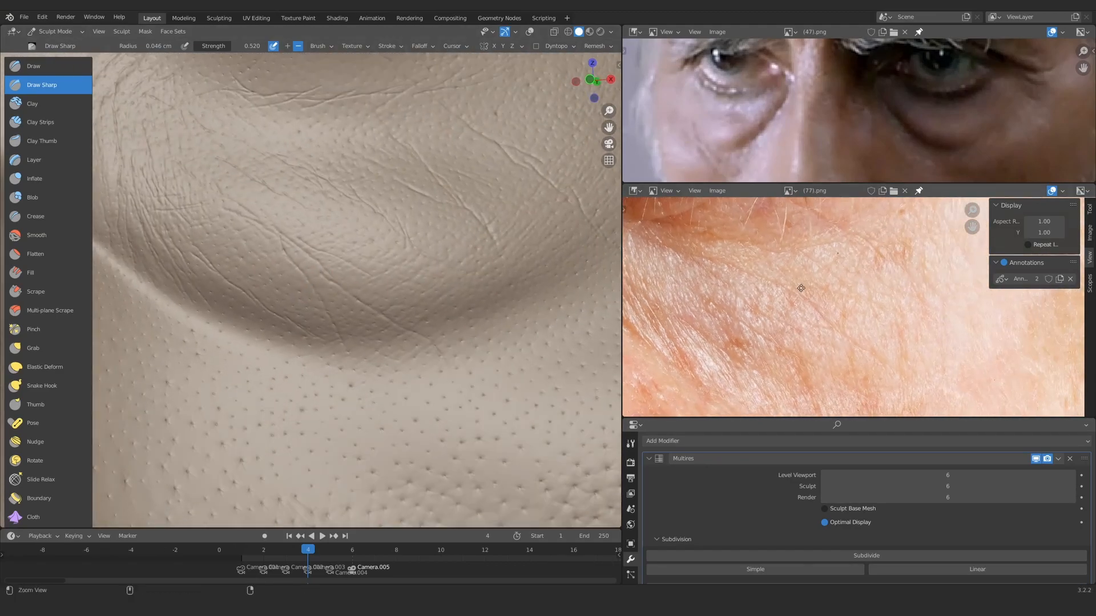
Step: Set the Draw Sharp radius to 0.033 cm and carve curved creases between the folds at the inner end of the eye bag
ctrl+alt+drag(337, 263, 333, 195)
mouse_move(333, 195)
shift+middle_down()
mouse_move(365, 257)
mouse_move(303, 271)
shift+middle_up()
middle_drag(799, 256, 827, 319)
middle_drag(828, 274, 844, 365)
mouse_move(323, 285)
ctrl+middle_down()
mouse_move(320, 249)
mouse_move(289, 221)
ctrl+middle_up()
key(f)
click(289, 221)
drag(433, 93, 343, 160)
mouse_move(308, 205)
ctrl+middle_down()
mouse_move(286, 314)
mouse_move(307, 208)
mouse_move(171, 484)
mouse_move(343, 167)
mouse_move(311, 199)
ctrl+middle_up()
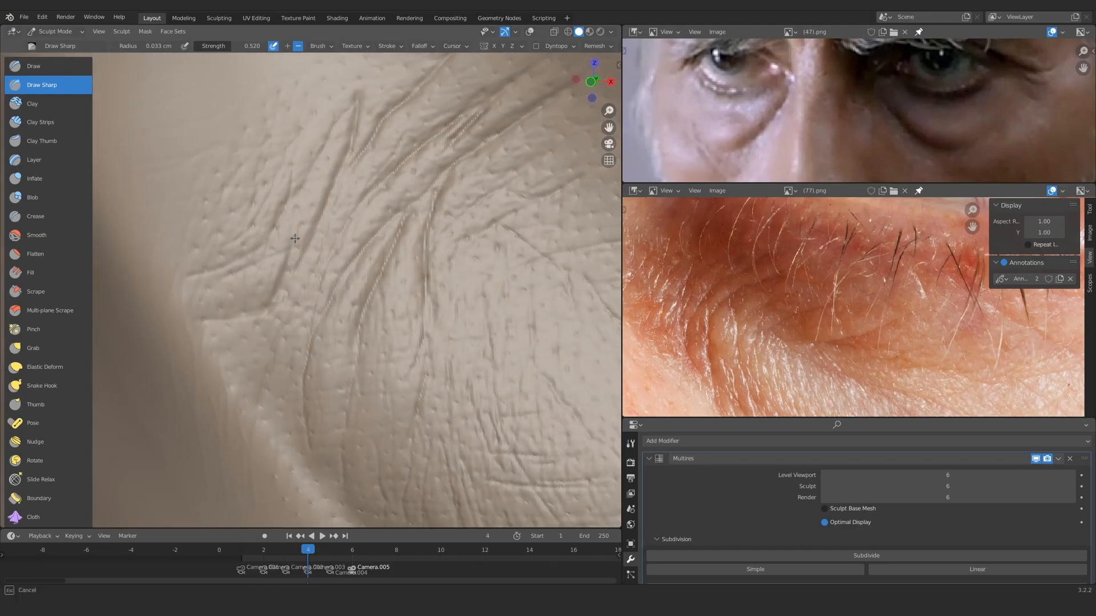
Step: Carve a deeper diagonal crease across the middle of the eye bag with Draw Sharp at 0.032 cm radius
ctrl+middle_drag(295, 239, 302, 255)
mouse_move(302, 213)
ctrl+alt+mouse_down()
mouse_move(234, 394)
mouse_move(325, 300)
ctrl+alt+mouse_up()
drag(223, 302, 333, 195)
mouse_move(333, 195)
ctrl+middle_down()
mouse_move(337, 337)
mouse_move(335, 283)
mouse_move(311, 220)
ctrl+middle_up()
mouse_move(311, 219)
middle_down()
mouse_move(291, 286)
mouse_move(228, 179)
middle_up()
ctrl+middle_drag(284, 224, 290, 236)
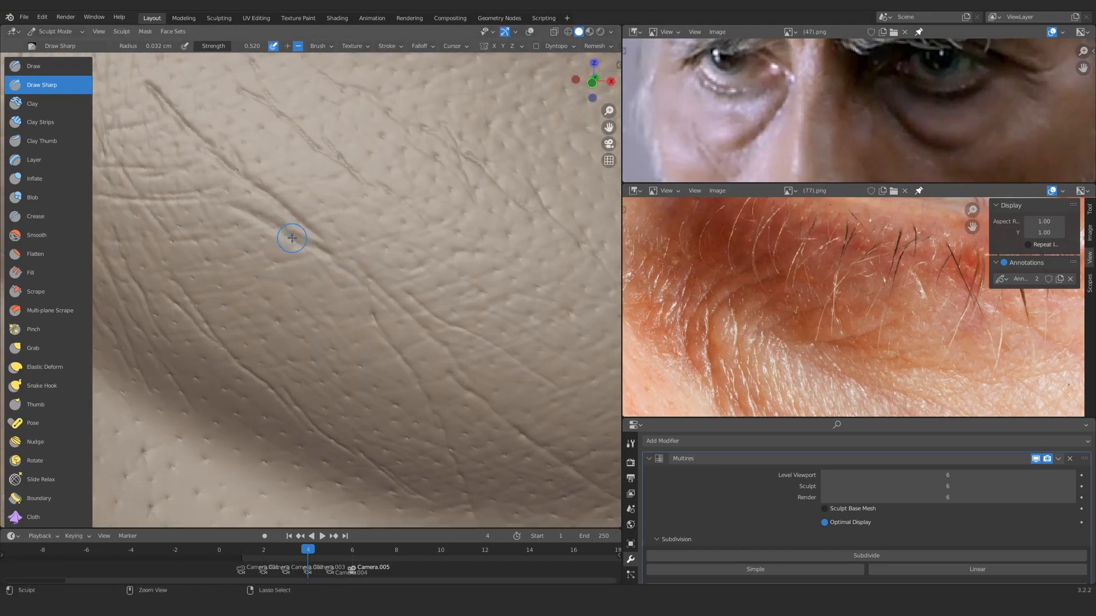
Step: Switch to the Direction brush at 0.3 cm radius and texture the skin below the inner corner of the eye, following the reference
mouse_move(414, 284)
shift+middle_down()
mouse_move(319, 206)
mouse_move(392, 233)
mouse_move(286, 215)
mouse_move(355, 291)
shift+middle_up()
ctrl+middle_drag(845, 214, 850, 239)
mouse_move(850, 239)
shift+middle_down()
mouse_move(823, 318)
mouse_move(839, 279)
shift+middle_up()
mouse_move(839, 280)
ctrl+middle_down()
mouse_move(873, 296)
mouse_move(805, 286)
mouse_move(770, 314)
mouse_move(805, 312)
ctrl+middle_up()
mouse_move(405, 268)
shift+middle_down()
mouse_move(359, 221)
mouse_move(317, 228)
mouse_move(396, 191)
mouse_move(342, 205)
mouse_move(340, 230)
shift+middle_up()
key(f)
click(396, 192)
key(x)
shift+middle_drag(393, 197, 268, 211)
middle_drag(365, 217, 343, 220)
mouse_move(360, 168)
ctrl+middle_down()
mouse_move(358, 196)
mouse_move(441, 194)
ctrl+middle_up()
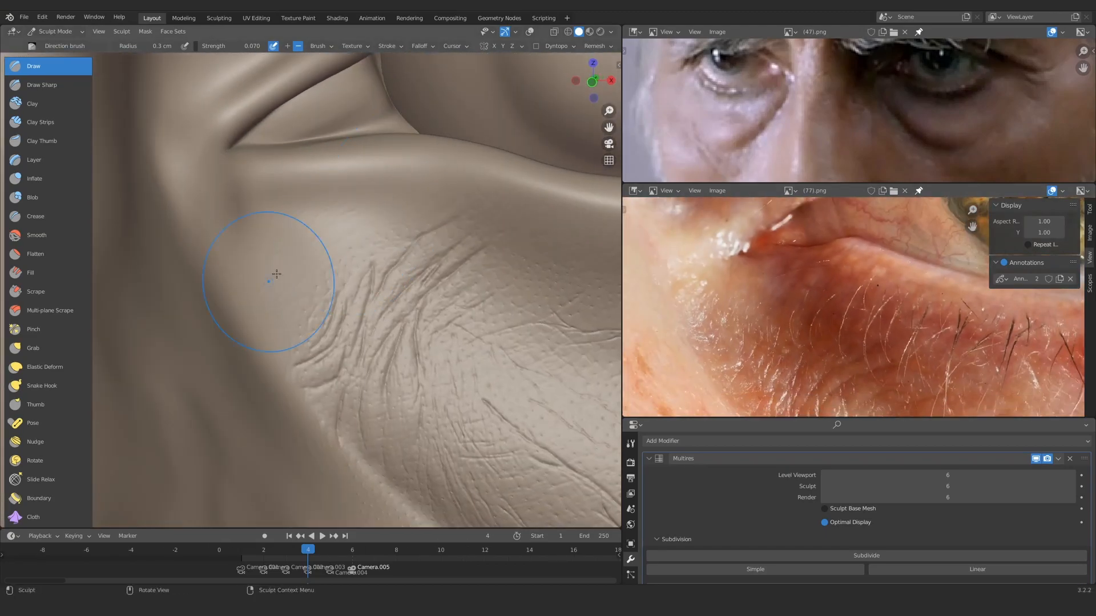
Step: Return to Draw Sharp and draw a crease at 0.031 cm radius from the upper eye bag crease toward the inner folds
scroll(324, 224, up, 2)
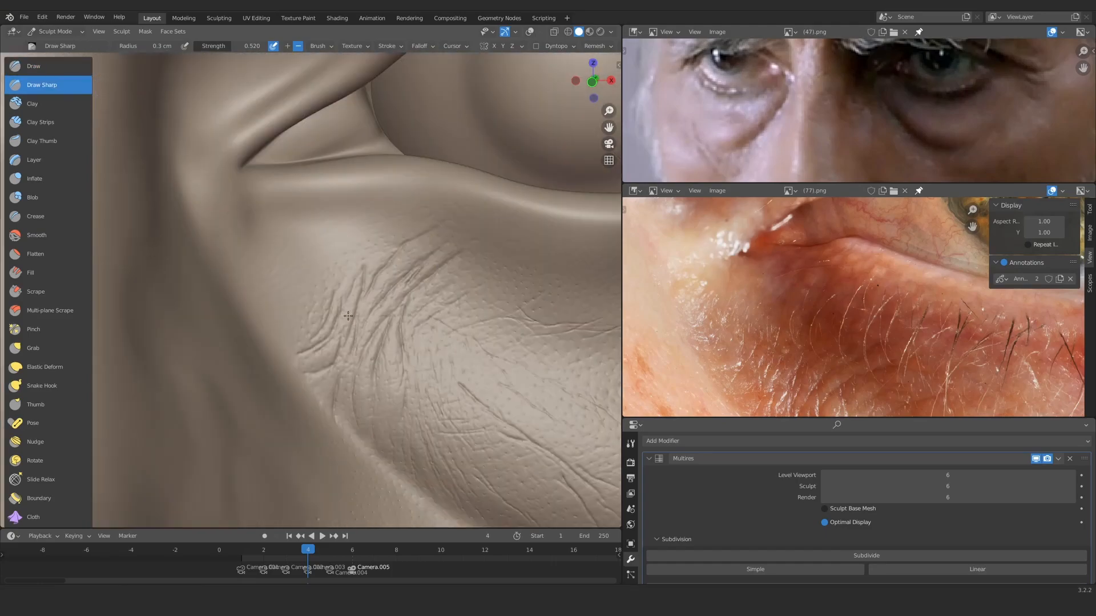
scroll(318, 245, up, 3)
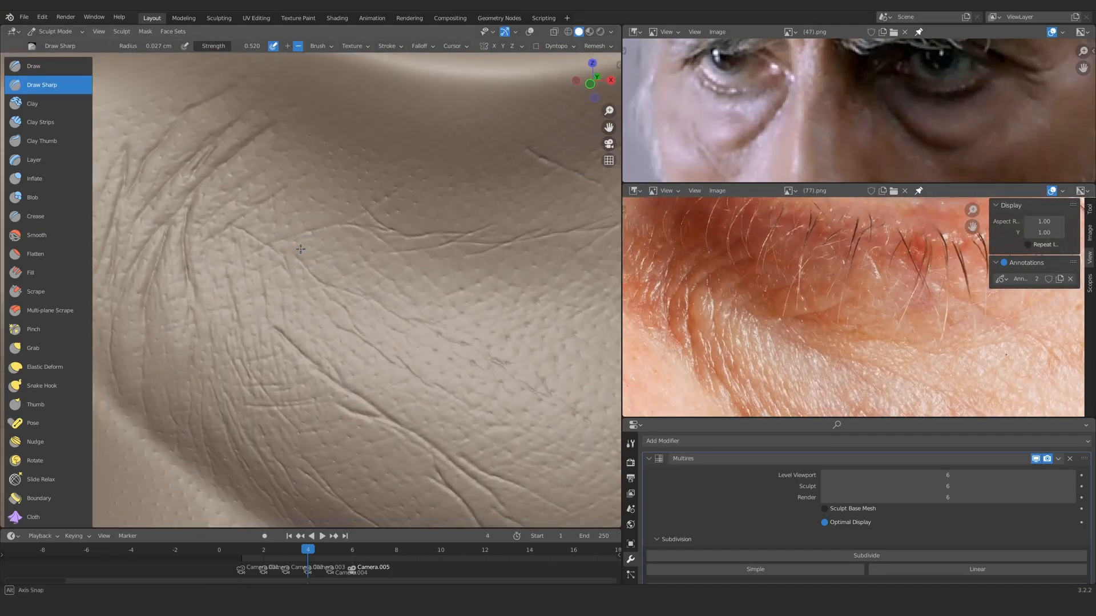
middle_drag(319, 229, 324, 256)
scroll(327, 257, up, 1)
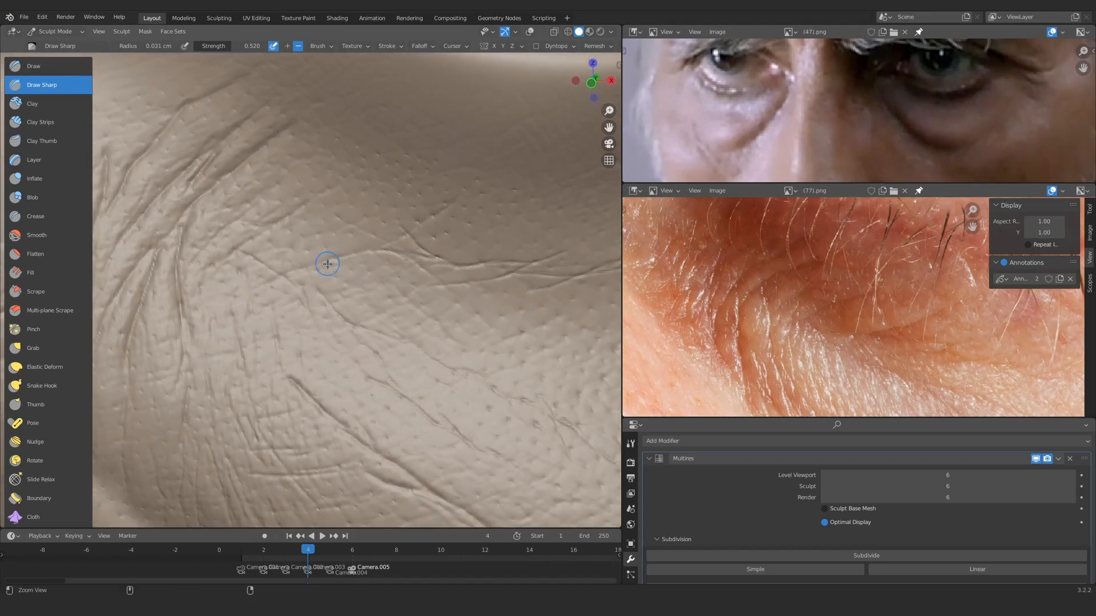
drag(262, 281, 395, 245)
scroll(433, 191, down, 4)
scroll(362, 201, up, 5)
Step: Set the Draw Sharp radius to 0.025 cm and draw a parallel diagonal crease above it toward the inner folds
key(f)
drag(345, 210, 275, 239)
drag(290, 245, 228, 284)
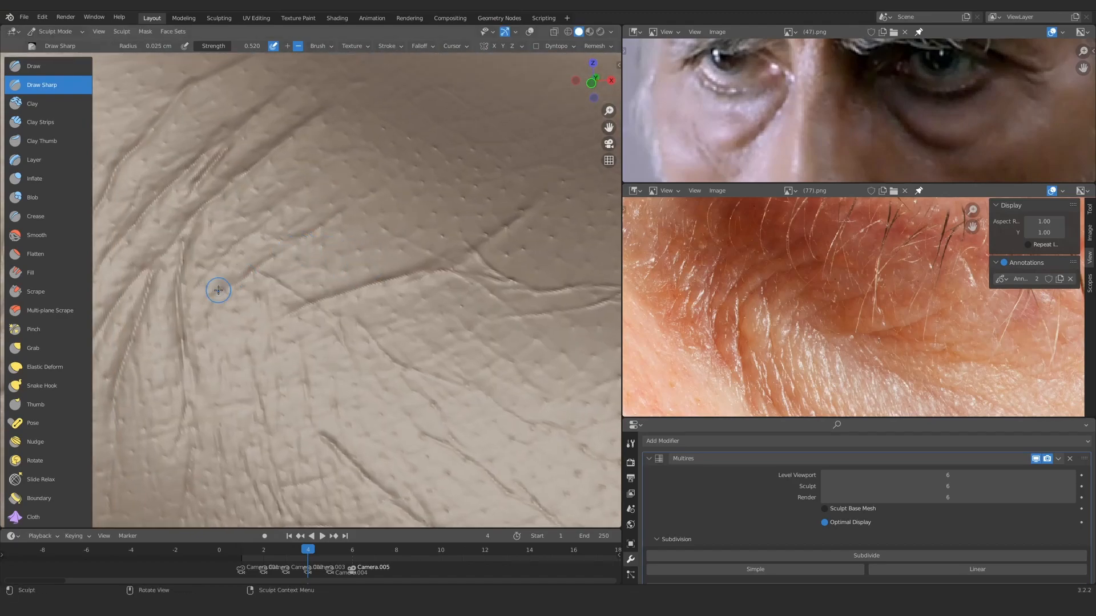
scroll(373, 202, down, 6)
scroll(313, 294, up, 6)
Step: Switch to the SculptDraw brush at 0.229 strength and raise the skin between the new creases, using radii of 0.065 and 0.034 cm
click(73, 66)
click(631, 443)
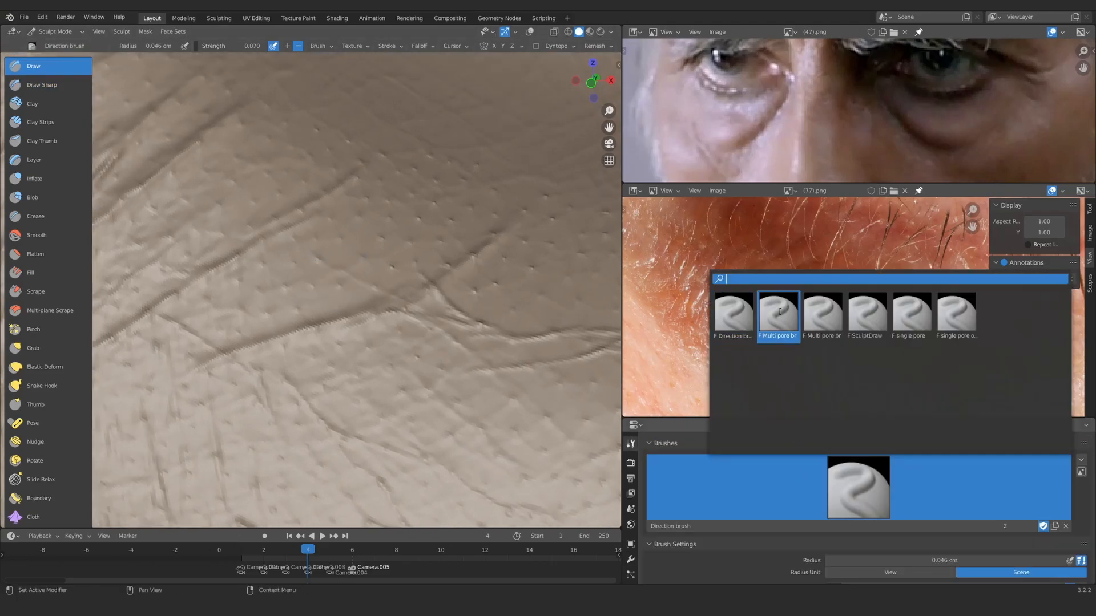
click(859, 486)
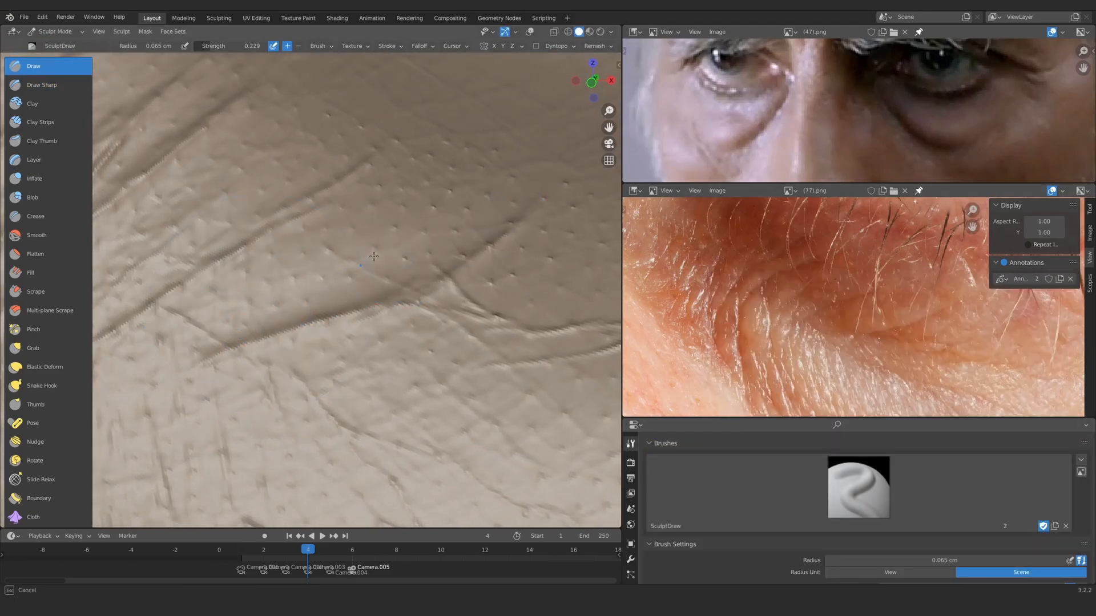
scroll(181, 342, down, 5)
scroll(835, 316, up, 2)
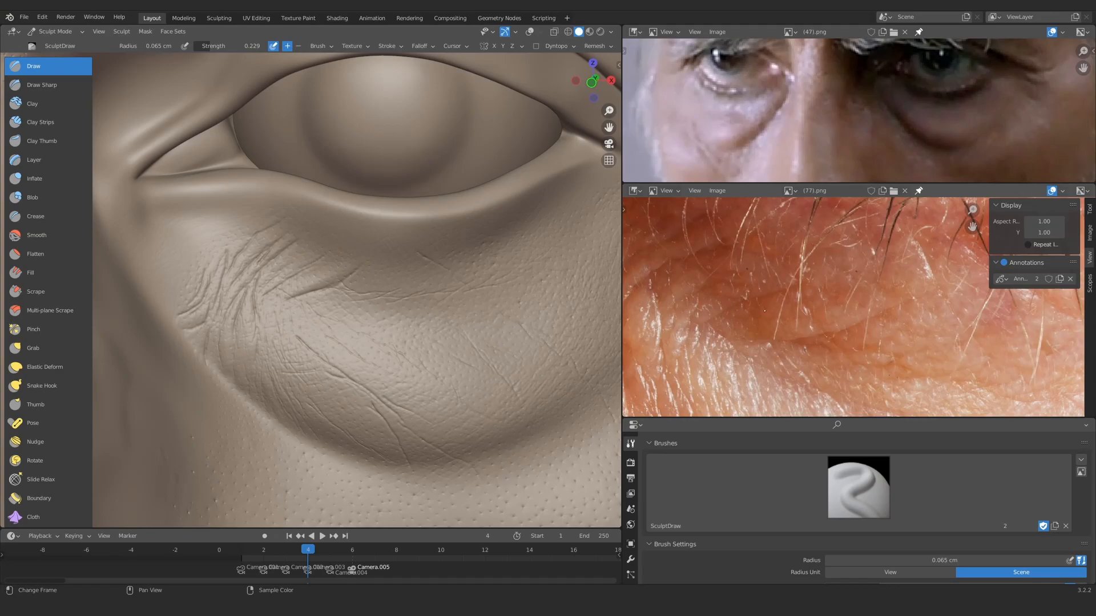
scroll(235, 335, up, 5)
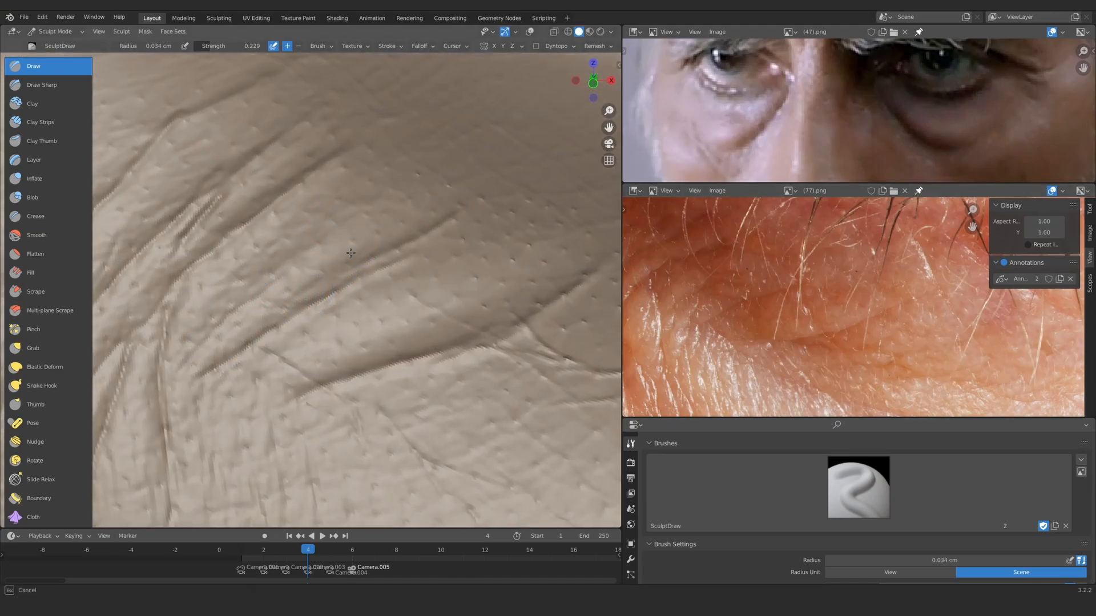
scroll(349, 253, down, 5)
Step: Switch back to Draw Sharp, set its radius to 0.026 cm and extend the lower crease outward and up toward the eyelid
scroll(417, 237, up, 5)
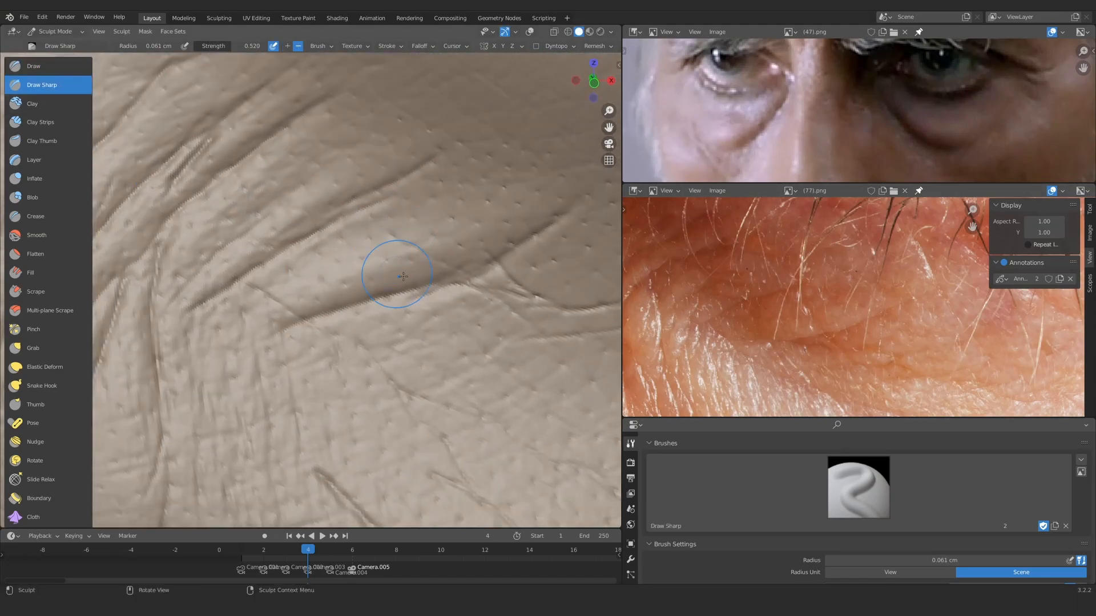
scroll(363, 260, down, 2)
scroll(477, 251, up, 3)
key(f)
click(479, 251)
drag(496, 243, 574, 182)
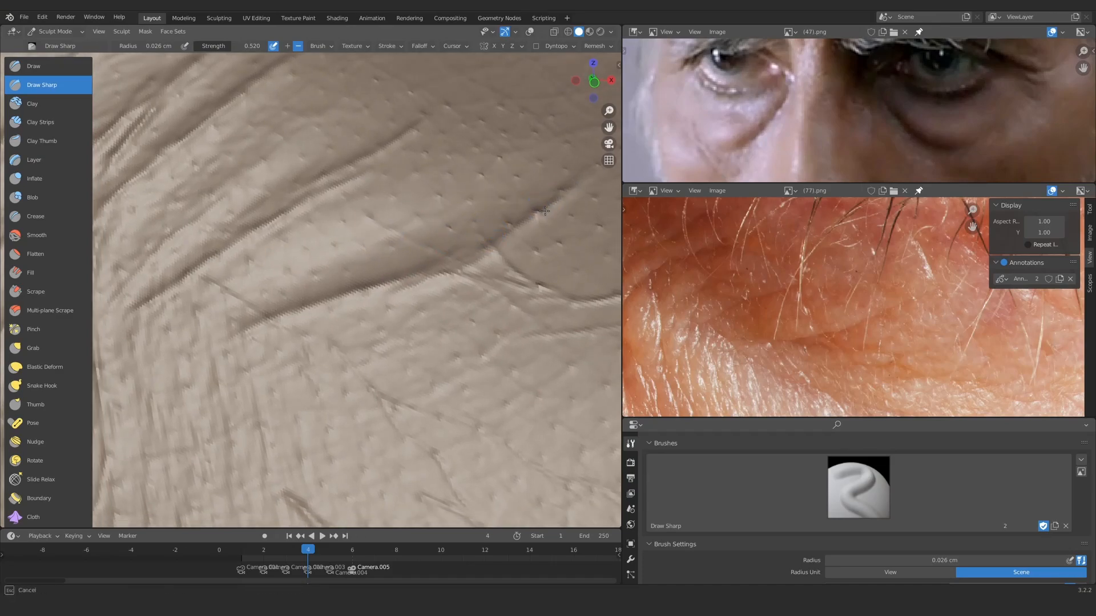
Step: Add a short curved crease between the two main creases and deepen the upper one with Draw Sharp at 0.046 cm radius
scroll(395, 233, down, 2)
scroll(330, 325, up, 3)
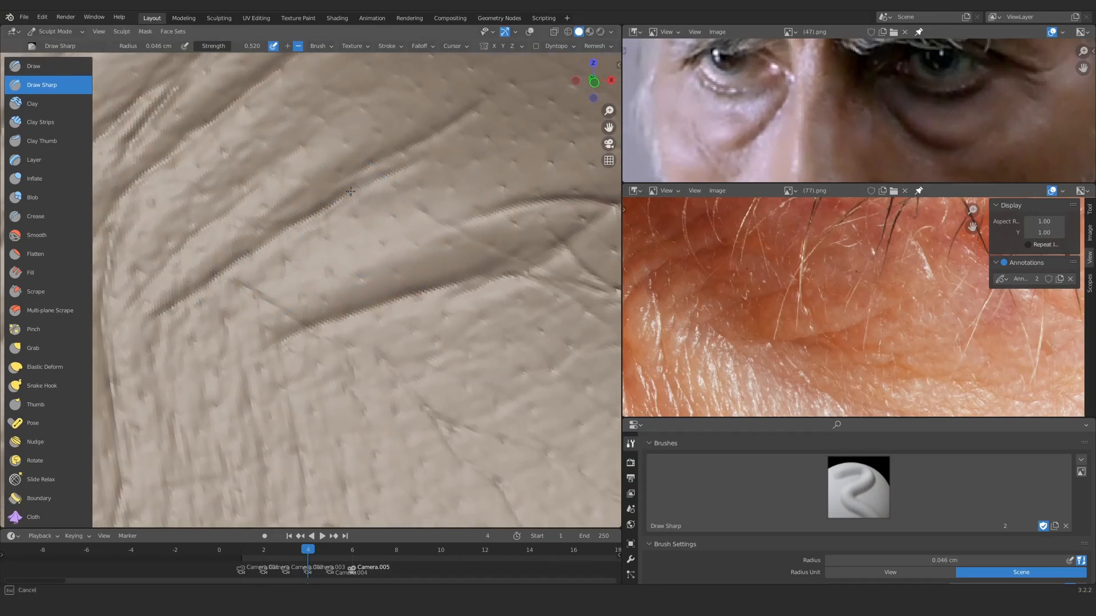
scroll(342, 211, up, 1)
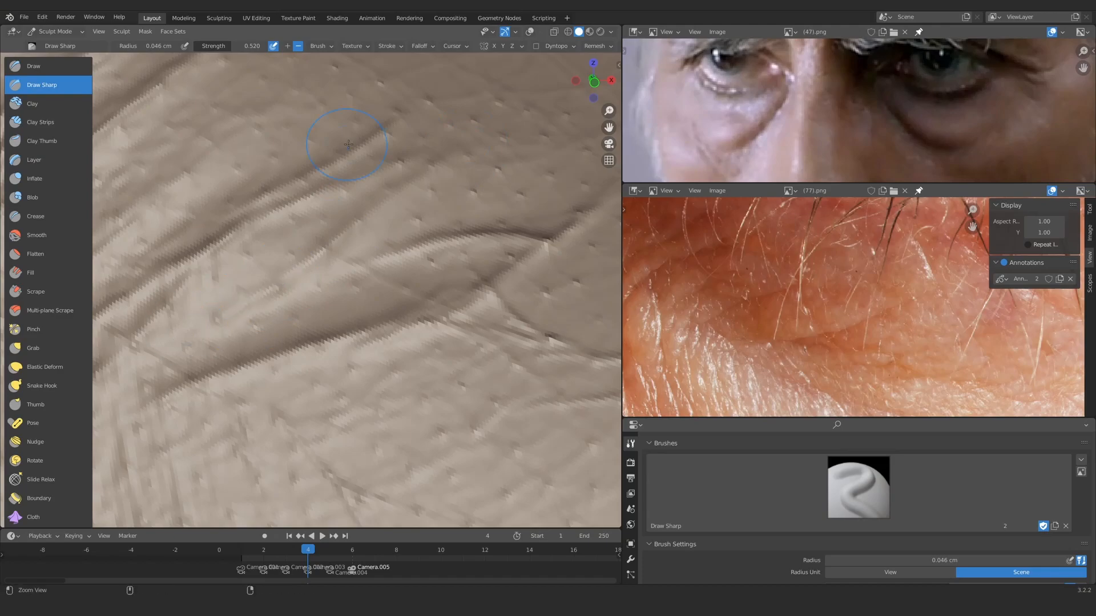
Step: Carve a thin diagonal wrinkle across the outer half of the eye bag with Draw Sharp at 0.028 cm radius
scroll(307, 182, down, 3)
scroll(318, 215, up, 3)
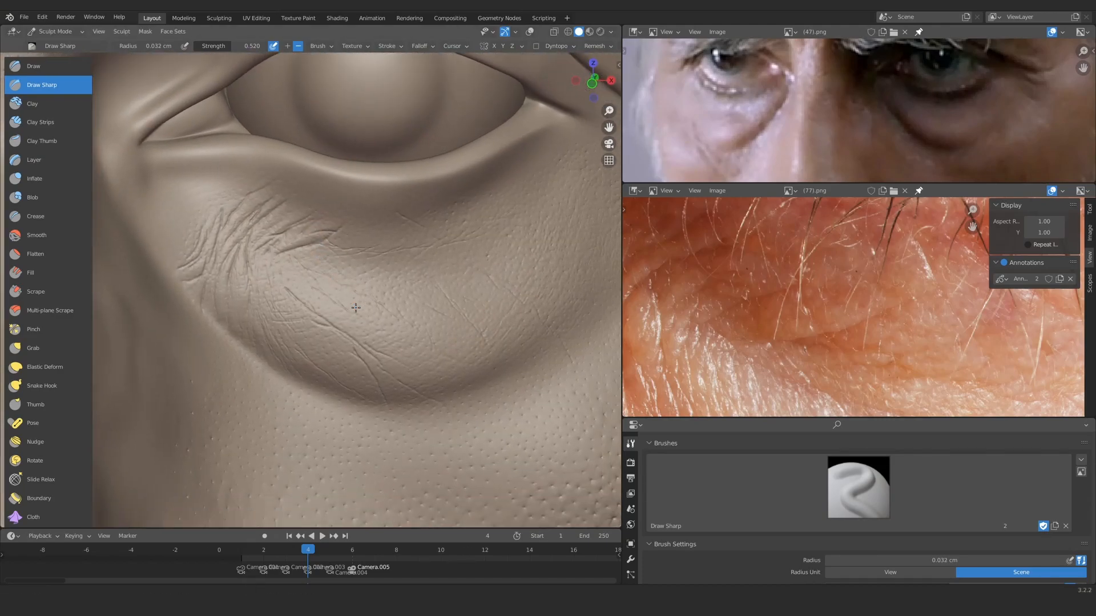
scroll(307, 316, down, 3)
scroll(799, 300, down, 5)
scroll(798, 300, up, 3)
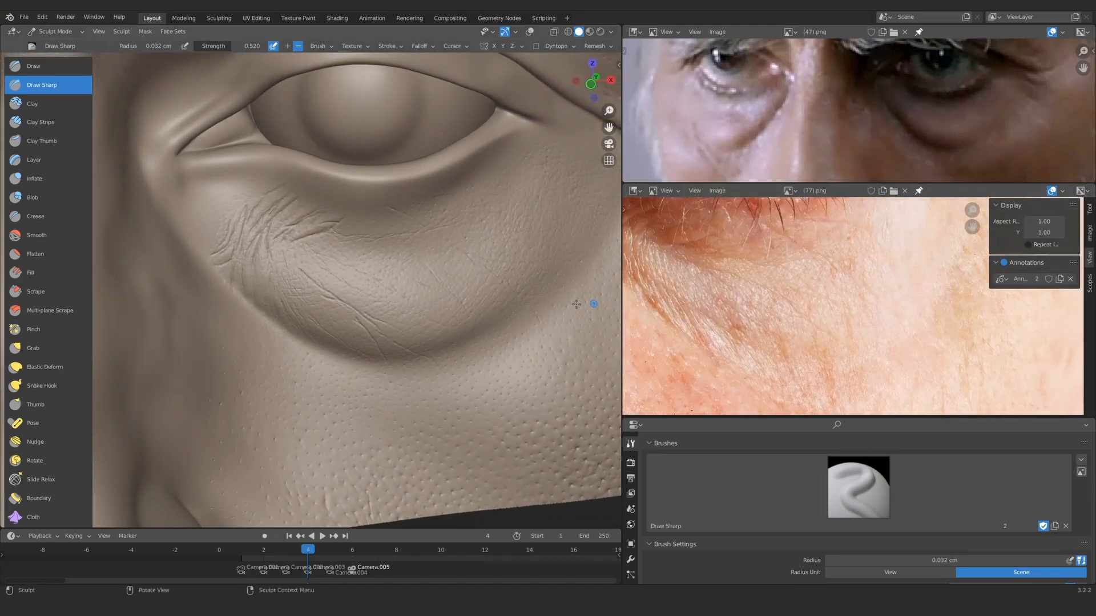
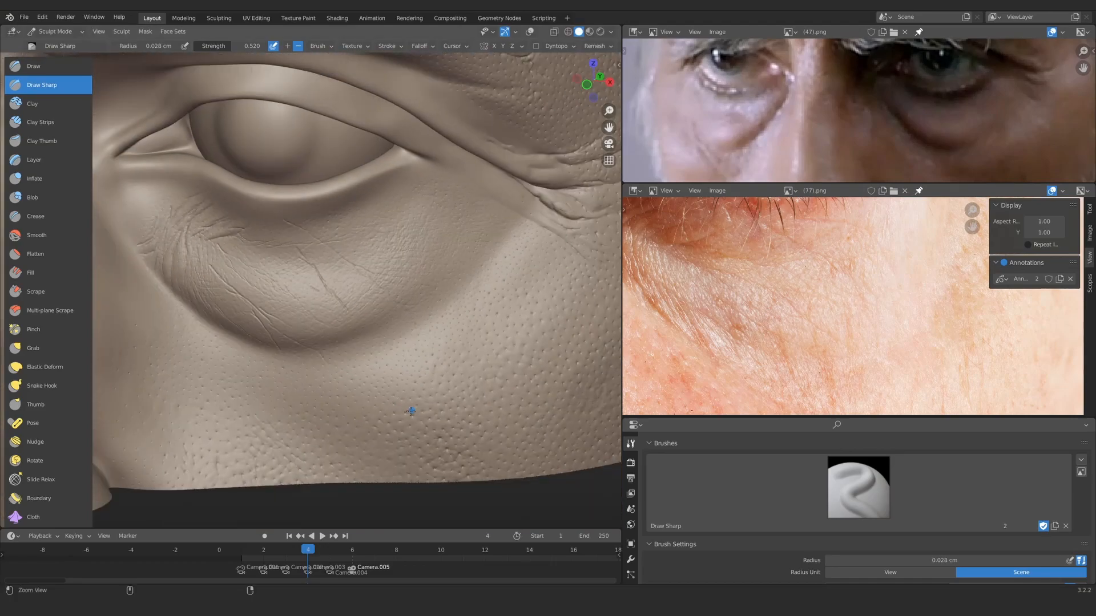
scroll(856, 245, up, 4)
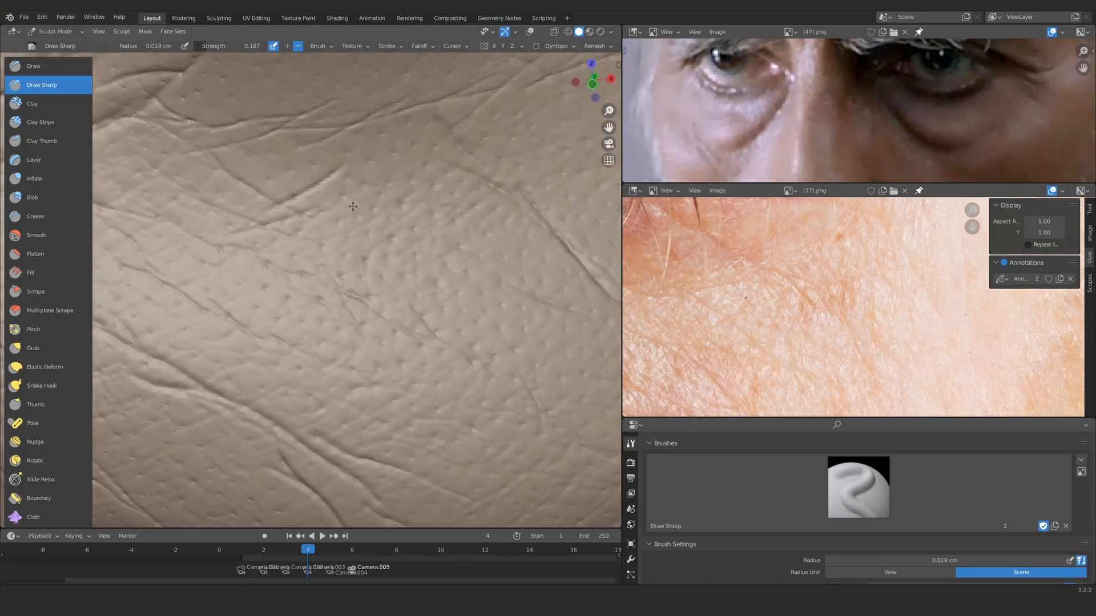
Step: Add fine crossing wrinkles at the eye bag's centre, raising Draw Sharp to 0.464 strength and 0.03 cm radius
ctrl+middle_drag(321, 283, 370, 244)
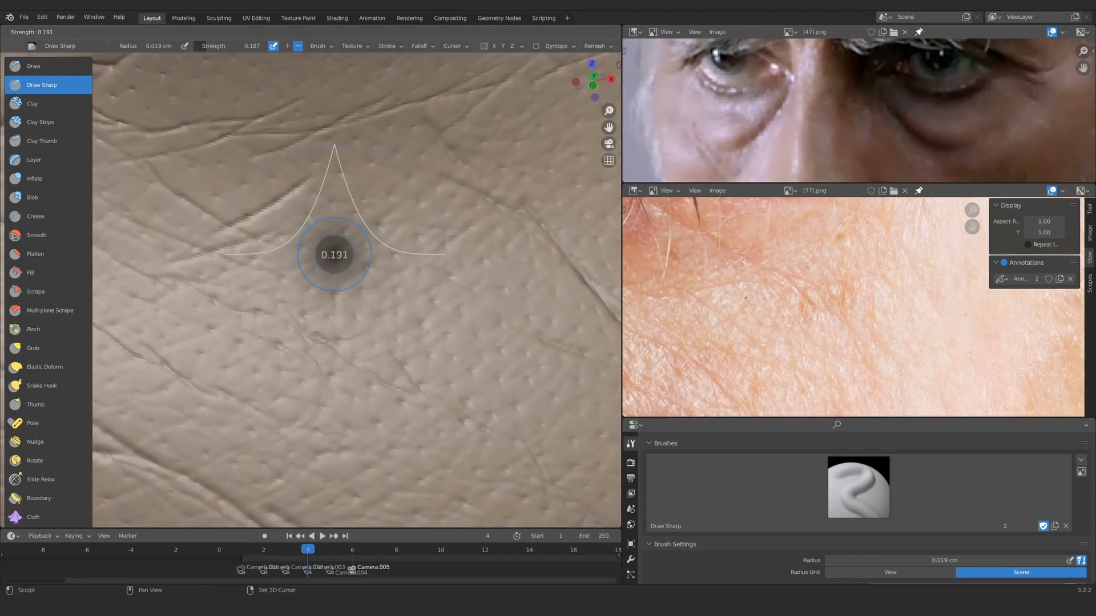
ctrl+middle_drag(373, 199, 238, 277)
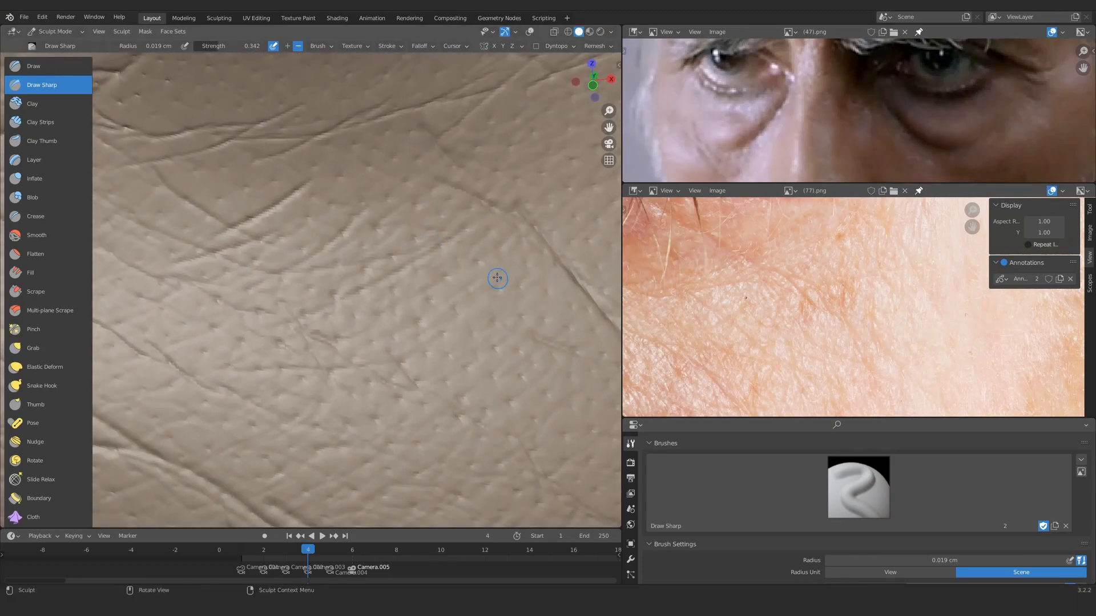
mouse_move(380, 360)
ctrl+middle_down()
mouse_move(504, 279)
mouse_move(384, 268)
mouse_move(365, 303)
mouse_move(556, 224)
ctrl+middle_up()
key(f)
click(359, 313)
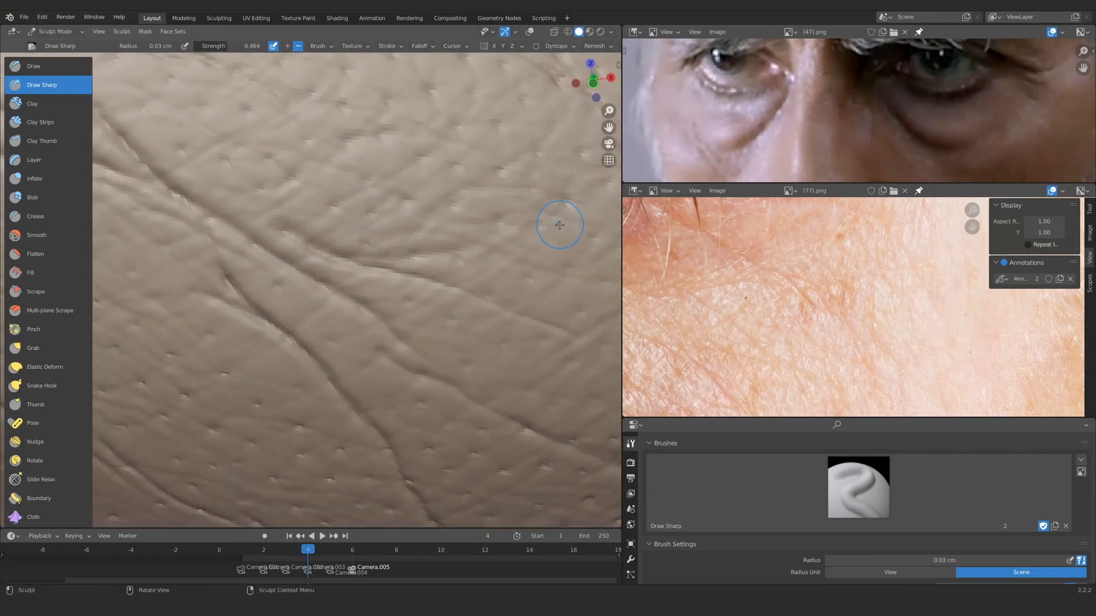
Step: Reduce Draw Sharp to 0.017 cm radius and extend the long eye-bag wrinkles past its lower edge onto the cheek
mouse_move(390, 407)
ctrl+middle_down()
mouse_move(356, 274)
mouse_move(348, 311)
mouse_move(353, 245)
mouse_move(322, 289)
mouse_move(276, 238)
mouse_move(443, 320)
ctrl+middle_up()
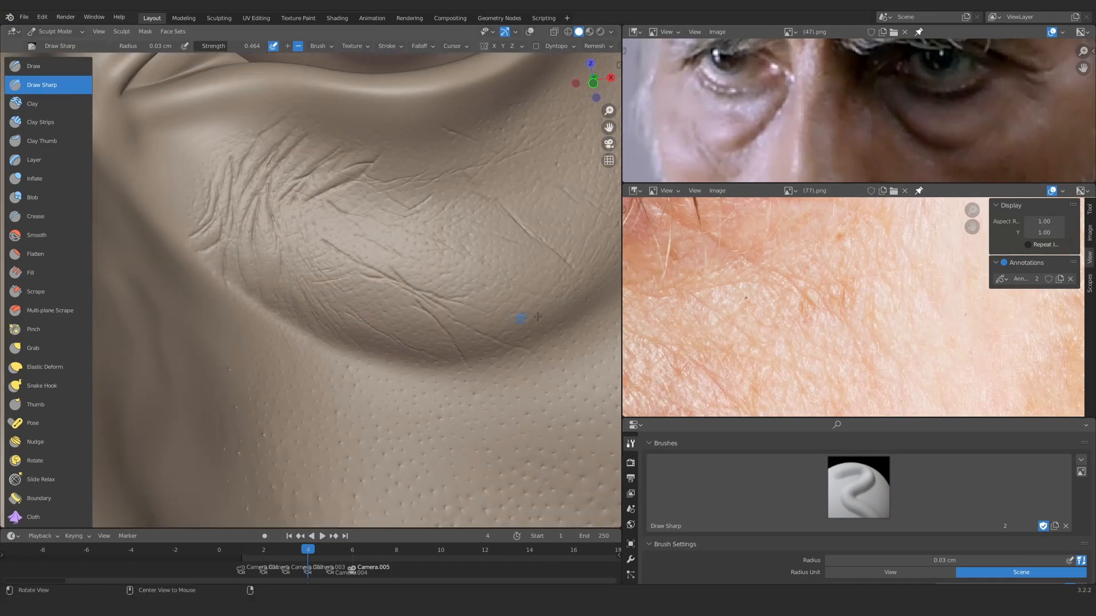
middle_drag(753, 319, 965, 285)
ctrl+middle_drag(329, 301, 259, 231)
mouse_move(810, 285)
middle_down()
mouse_move(856, 331)
mouse_move(844, 308)
middle_up()
mouse_move(311, 285)
ctrl+middle_down()
mouse_move(246, 234)
mouse_move(223, 236)
mouse_move(328, 251)
mouse_move(289, 328)
mouse_move(213, 232)
mouse_move(295, 420)
ctrl+middle_up()
mouse_move(303, 342)
ctrl+middle_down()
mouse_move(374, 279)
mouse_move(319, 285)
ctrl+middle_up()
middle_drag(890, 326, 774, 264)
mouse_move(377, 411)
shift+middle_down()
mouse_move(328, 267)
mouse_move(287, 199)
shift+middle_up()
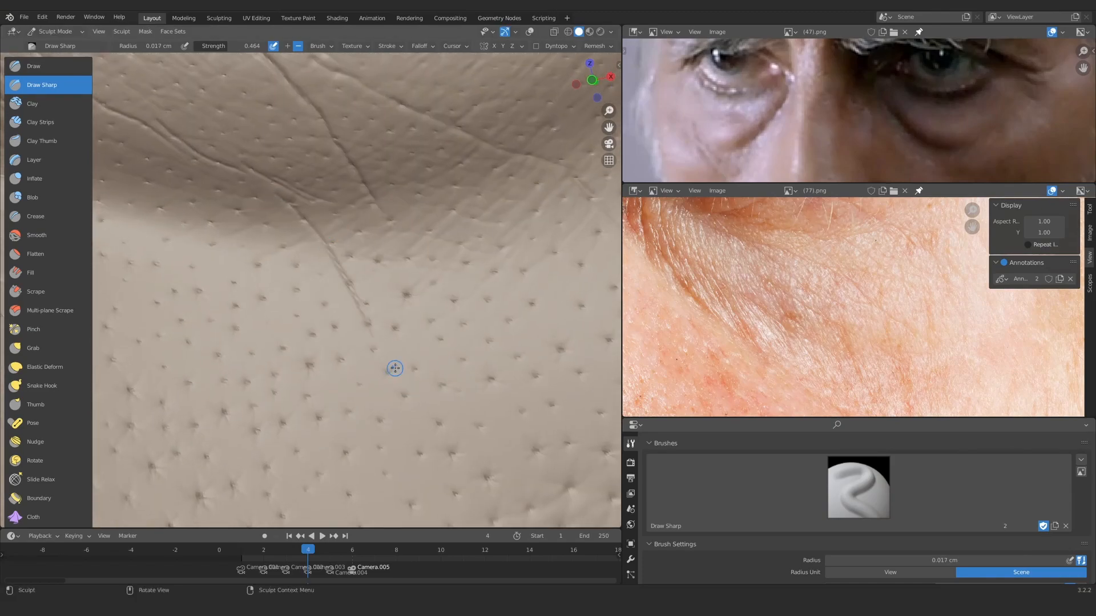
mouse_move(402, 378)
middle_down()
mouse_move(355, 288)
mouse_move(194, 163)
middle_up()
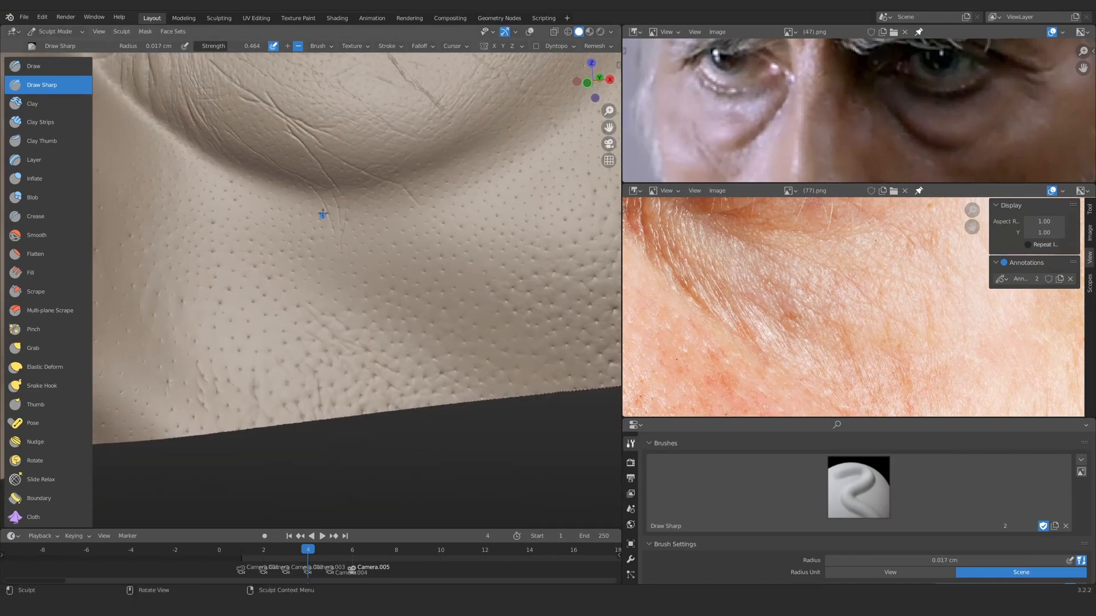
Step: Draw short fine lines along the outer lower edge of the eye bag with Draw Sharp at 0.017 cm radius
mouse_move(418, 223)
shift+middle_down()
mouse_move(379, 249)
mouse_move(353, 200)
shift+middle_up()
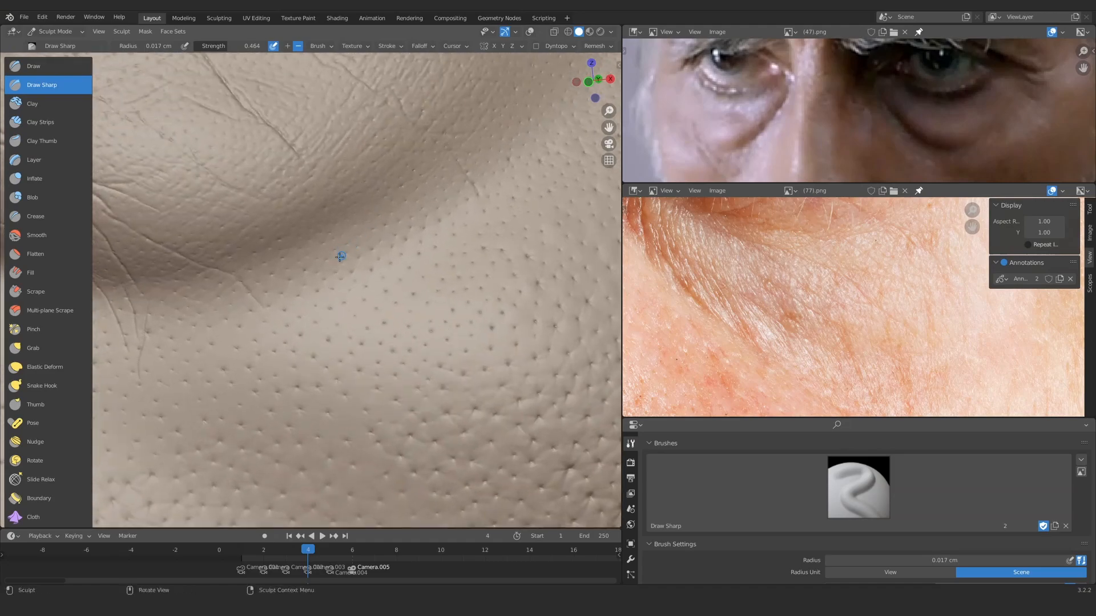
shift+middle_drag(350, 247, 314, 285)
ctrl+middle_drag(257, 341, 297, 394)
mouse_move(447, 342)
ctrl+middle_down()
mouse_move(393, 228)
mouse_move(285, 252)
ctrl+middle_up()
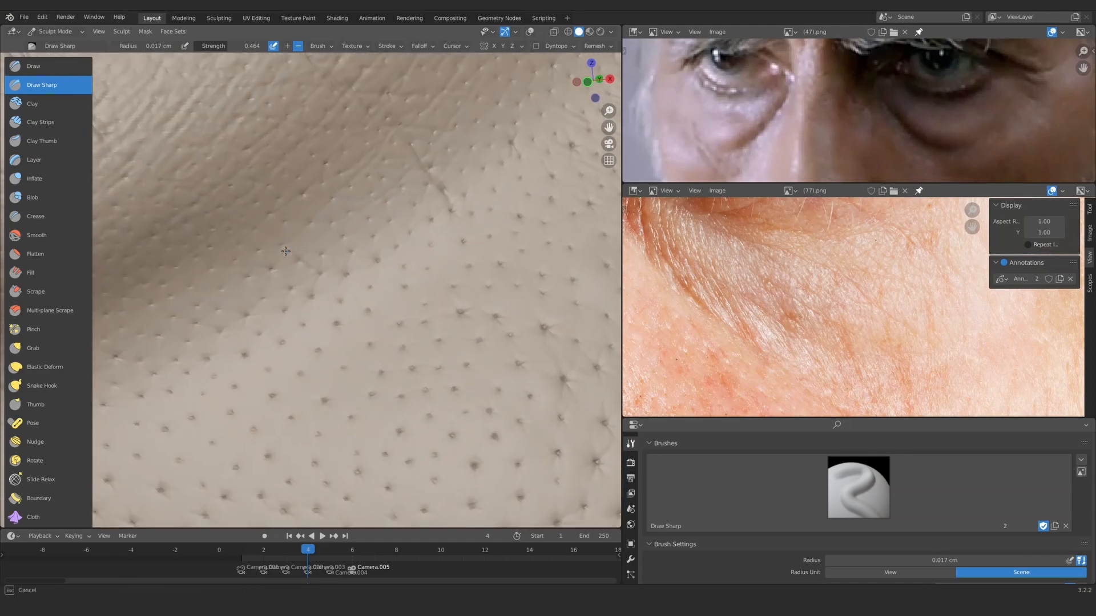
drag(322, 183, 456, 312)
mouse_move(348, 86)
ctrl+middle_down()
mouse_move(364, 159)
mouse_move(369, 330)
mouse_move(365, 194)
ctrl+middle_up()
Step: Switch to the Direction brush, set its radius to 0.32 cm and stroke skin lines below the eye bag
click(48, 66)
click(858, 487)
click(734, 317)
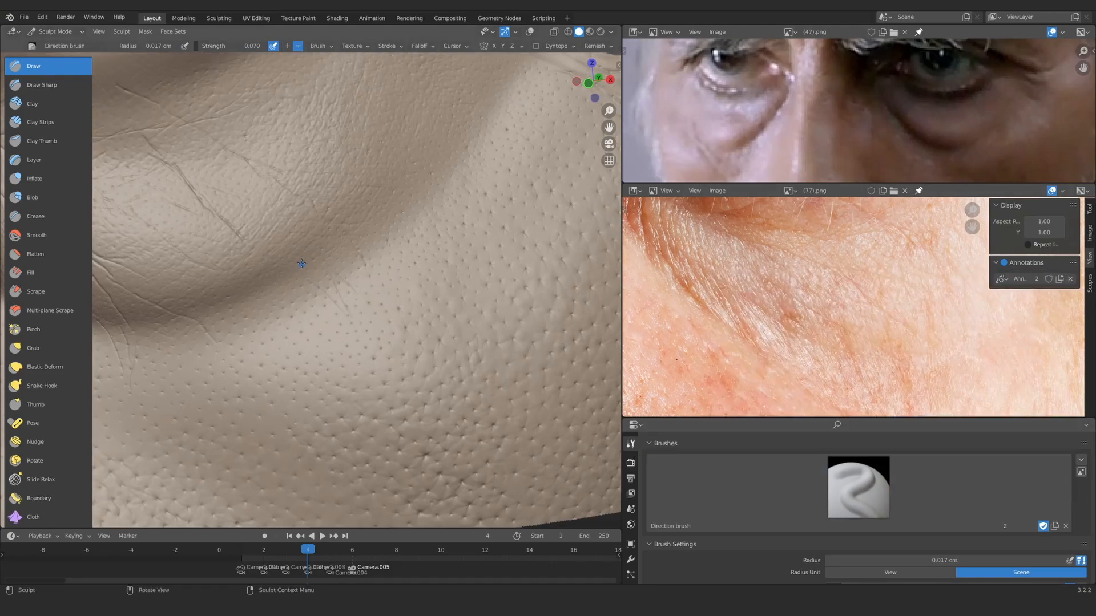
mouse_move(350, 257)
ctrl+middle_down()
mouse_move(379, 227)
mouse_move(332, 242)
mouse_move(325, 228)
mouse_move(320, 251)
ctrl+middle_up()
key(f)
drag(251, 186, 260, 195)
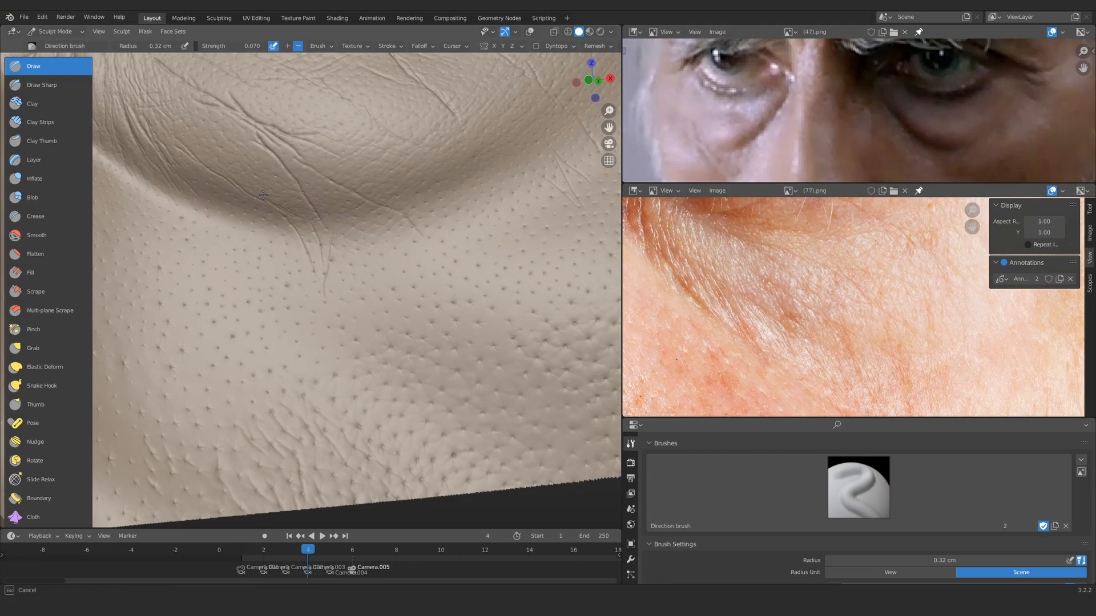
Step: Stroke directional skin lines over the cheek beneath the inner eye bag with the 0.32 cm Direction brush
middle_drag(201, 171, 283, 190)
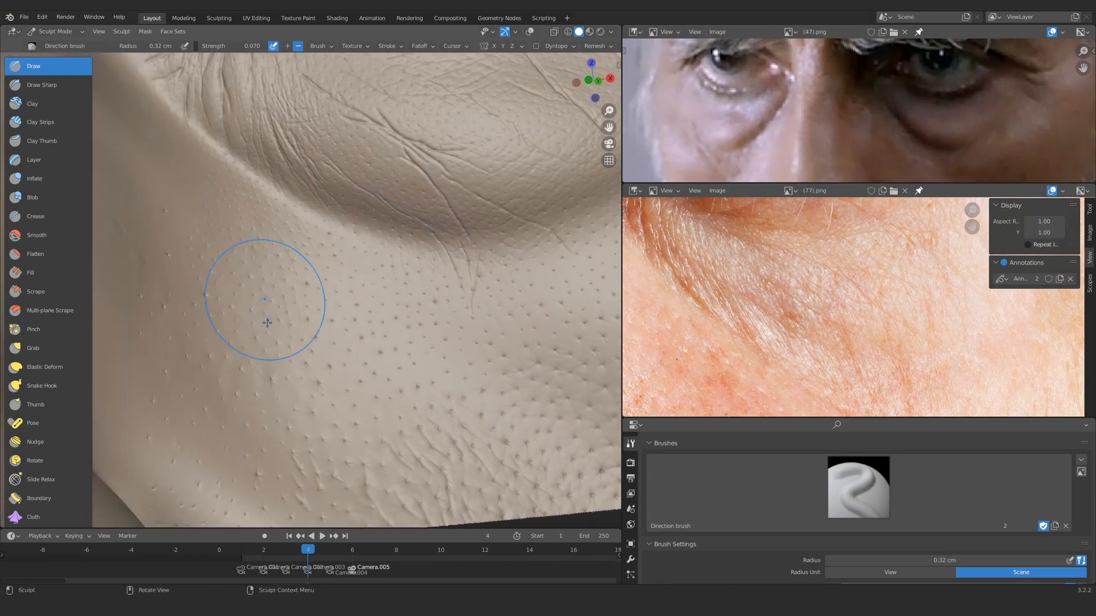
drag(287, 175, 308, 203)
mouse_move(433, 217)
shift+middle_down()
mouse_move(245, 206)
mouse_move(119, 182)
shift+middle_up()
shift+middle_drag(320, 137, 343, 171)
drag(285, 245, 377, 163)
middle_drag(436, 323, 365, 336)
mouse_move(354, 268)
ctrl+middle_down()
mouse_move(333, 306)
mouse_move(313, 146)
ctrl+middle_up()
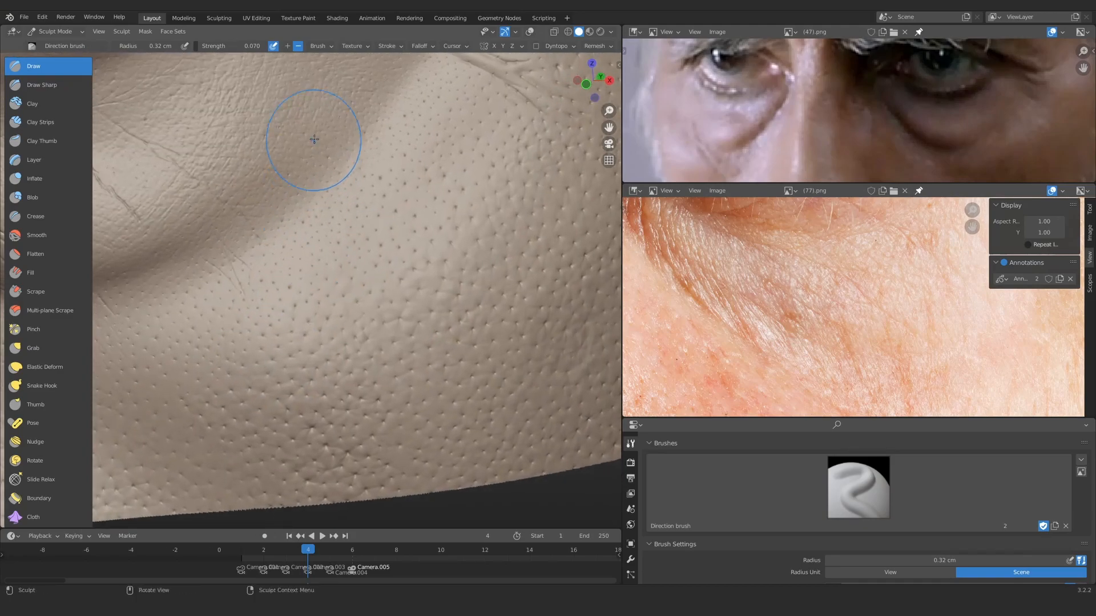
Step: Continue the directional skin lines over the cheek below the outer and central eye bag
drag(347, 96, 362, 97)
drag(324, 193, 324, 201)
shift+middle_drag(324, 205, 397, 167)
drag(208, 265, 212, 274)
mouse_move(228, 291)
middle_down()
mouse_move(281, 337)
mouse_move(266, 312)
middle_up()
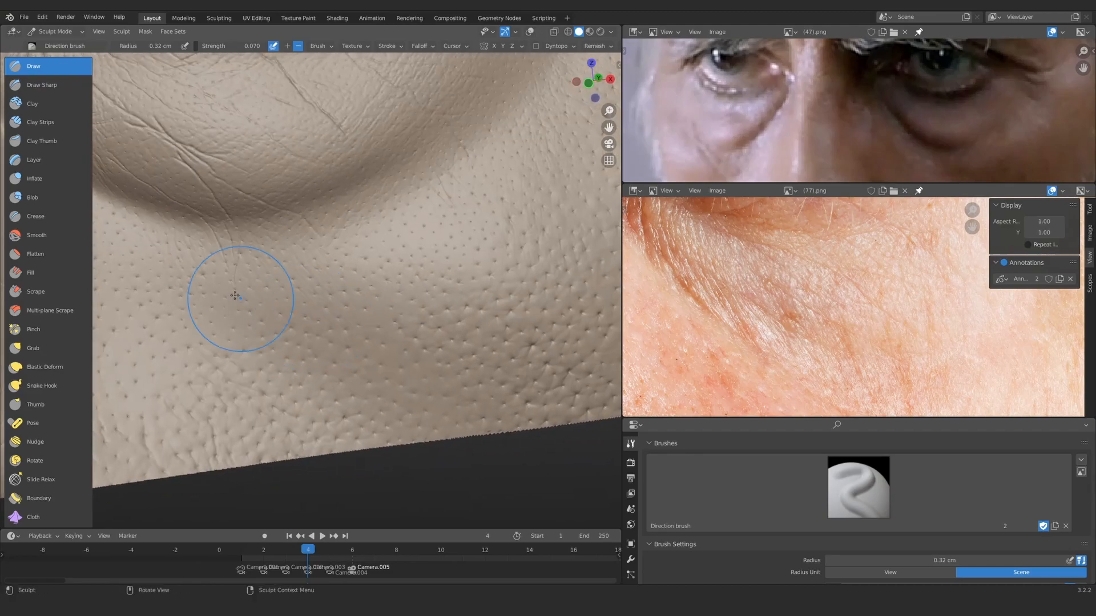
ctrl+middle_drag(459, 250, 384, 337)
Step: Switch to Draw Sharp at 0.021 cm radius and draw fine crossing lines at the eye bag's lower edge
click(43, 85)
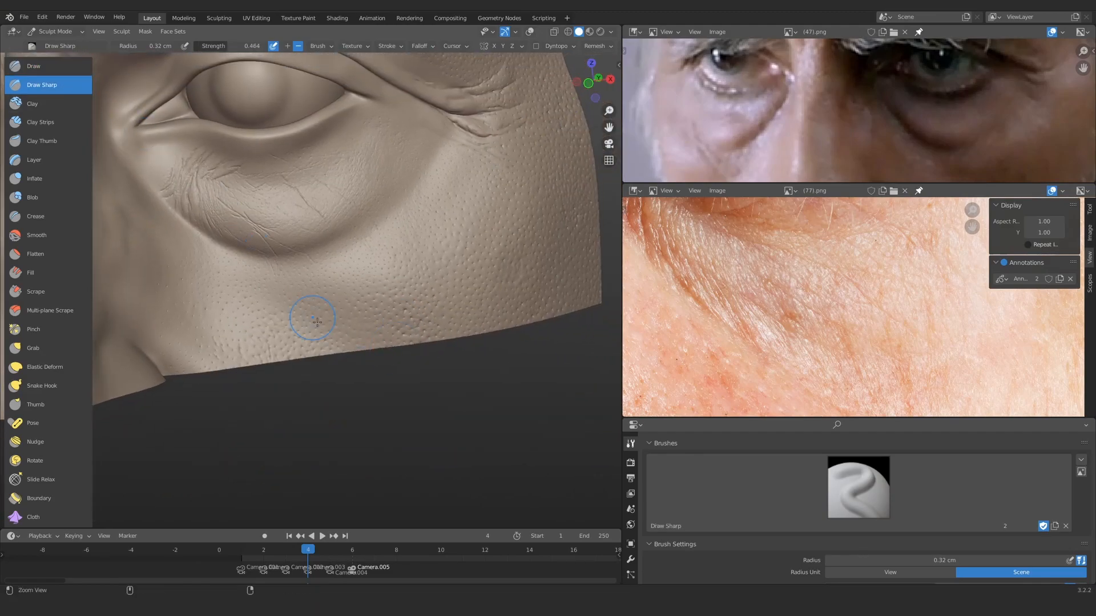
ctrl+middle_drag(272, 272, 330, 205)
key(f)
click(250, 218)
mouse_move(250, 218)
middle_down()
mouse_move(279, 223)
mouse_move(293, 262)
mouse_move(311, 191)
middle_up()
key(f)
click(266, 257)
click(263, 257)
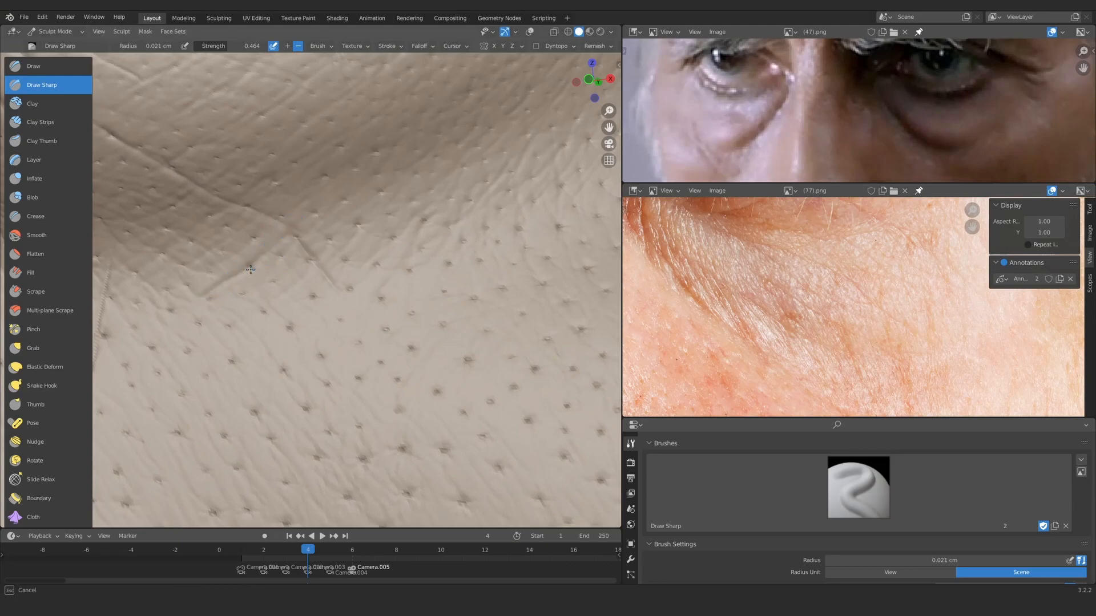
drag(368, 172, 374, 165)
Step: Carve a second long diagonal wrinkle across the outer eye bag with Draw Sharp at 0.027 cm radius
mouse_move(343, 229)
ctrl+middle_down()
mouse_move(313, 352)
mouse_move(354, 210)
mouse_move(342, 172)
mouse_move(241, 224)
mouse_move(263, 254)
mouse_move(387, 322)
mouse_move(394, 354)
ctrl+middle_up()
middle_drag(816, 268, 741, 354)
middle_drag(765, 285, 845, 348)
mouse_move(393, 320)
ctrl+middle_down()
mouse_move(414, 201)
mouse_move(293, 235)
mouse_move(293, 207)
ctrl+middle_up()
key(f)
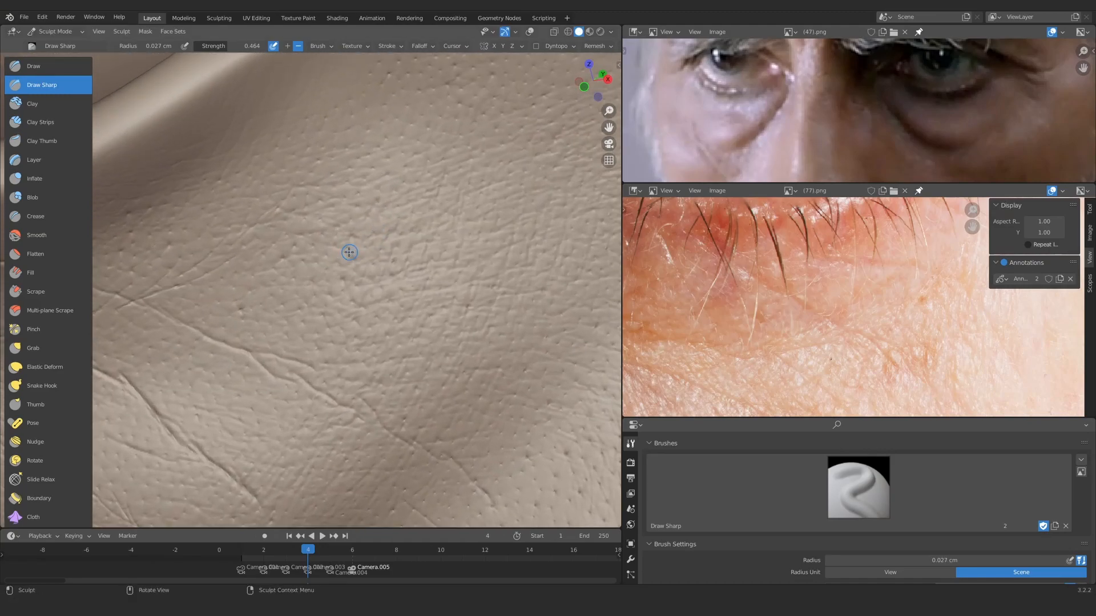
ctrl+middle_drag(291, 252, 285, 336)
ctrl+middle_drag(799, 268, 759, 308)
ctrl+middle_drag(251, 291, 233, 346)
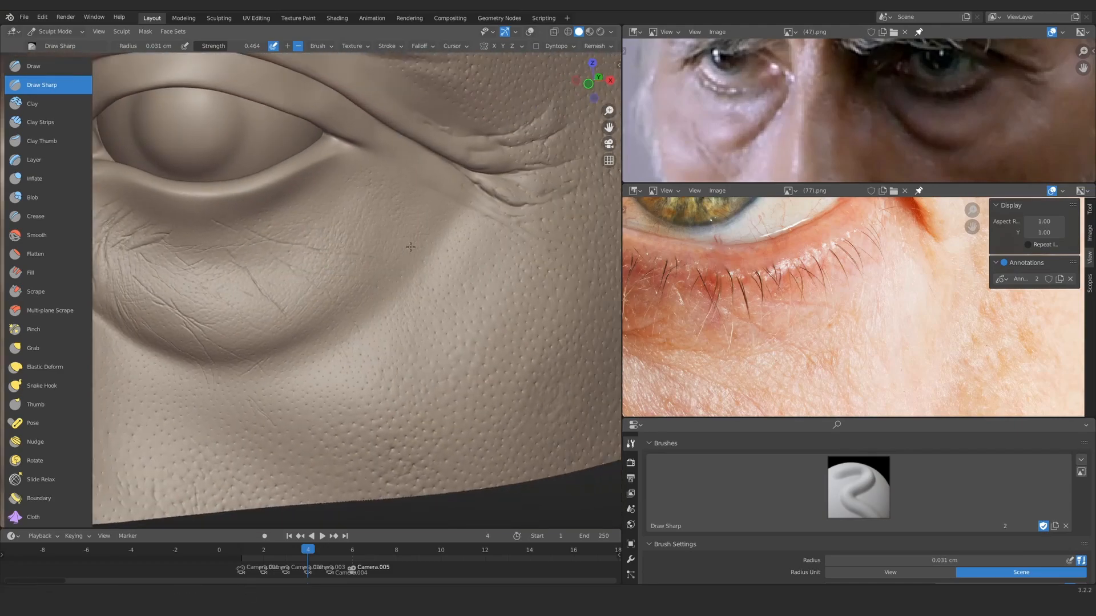
Step: Set the Draw Sharp radius to 0.15 cm and deepen the crease at the outer corner of the eye
mouse_move(411, 247)
ctrl+alt+mouse_down()
mouse_move(474, 235)
mouse_move(293, 186)
mouse_move(310, 257)
mouse_move(219, 309)
ctrl+alt+mouse_up()
key(f)
click(336, 259)
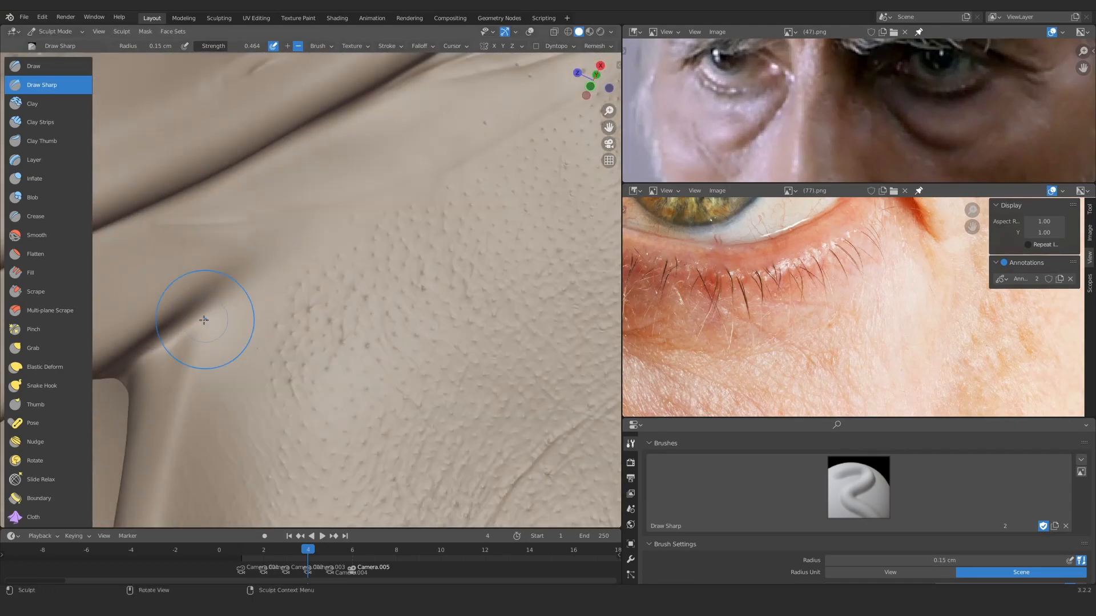
mouse_move(251, 275)
ctrl+alt+mouse_down()
mouse_move(284, 232)
mouse_move(262, 317)
mouse_move(285, 285)
ctrl+alt+mouse_up()
ctrl+alt+drag(286, 285, 263, 314)
mouse_move(696, 251)
alt+mouse_down()
mouse_move(741, 294)
mouse_move(719, 302)
alt+mouse_up()
mouse_move(719, 302)
alt+mouse_down()
mouse_move(726, 255)
mouse_move(693, 243)
alt+mouse_up()
ctrl+alt+drag(694, 243, 852, 238)
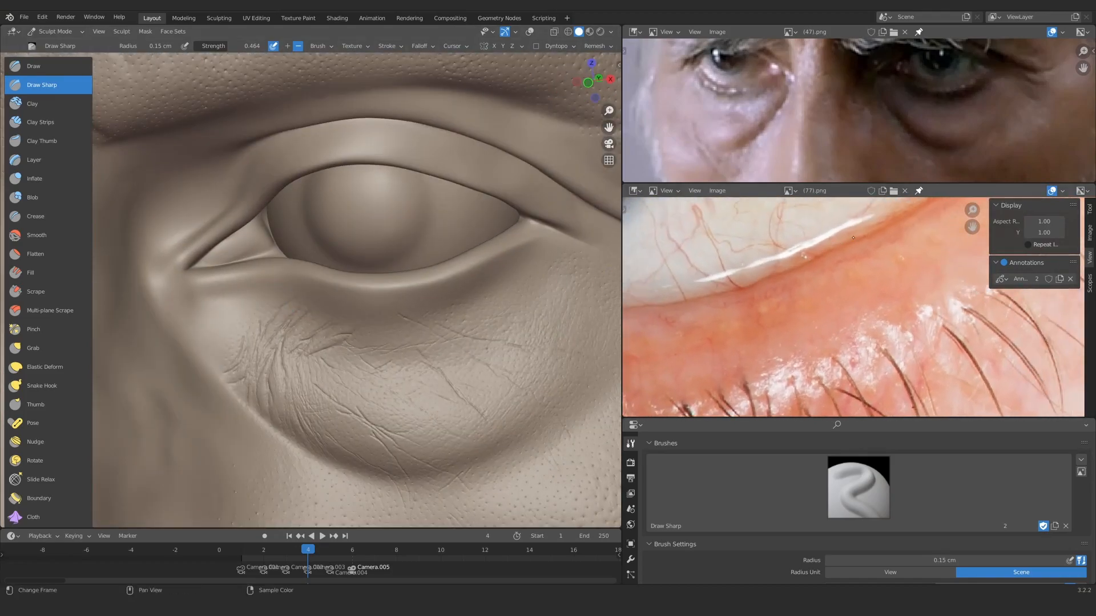
Step: Flatten the rim of the lower eyelid with the Scrape brush, following the close-up eye photo
mouse_move(399, 268)
ctrl+alt+mouse_down()
mouse_move(457, 205)
mouse_move(362, 215)
mouse_move(343, 268)
ctrl+alt+mouse_up()
ctrl+alt+drag(822, 231, 799, 274)
alt+drag(799, 274, 696, 325)
ctrl+alt+drag(799, 297, 790, 271)
mouse_move(376, 268)
alt+mouse_down()
mouse_move(366, 256)
mouse_move(394, 229)
alt+mouse_up()
mouse_move(828, 257)
alt+mouse_down()
mouse_move(759, 342)
mouse_move(811, 285)
alt+mouse_up()
mouse_move(337, 291)
ctrl+alt+mouse_down()
mouse_move(367, 251)
mouse_move(455, 232)
mouse_move(420, 337)
mouse_move(379, 257)
mouse_move(383, 234)
ctrl+alt+mouse_up()
click(50, 291)
alt+drag(856, 297, 685, 265)
mouse_move(411, 268)
ctrl+alt+mouse_down()
mouse_move(386, 231)
mouse_move(300, 267)
ctrl+alt+mouse_up()
mouse_move(426, 215)
ctrl+alt+mouse_down()
mouse_move(349, 357)
mouse_move(345, 271)
mouse_move(368, 244)
mouse_move(396, 238)
ctrl+alt+mouse_up()
Step: Switch to the Grab brush, resize it and reshape the lower eyelid's edge with small pulls
key(g)
mouse_move(396, 246)
ctrl+alt+mouse_down()
mouse_move(377, 342)
mouse_move(400, 245)
mouse_move(409, 281)
mouse_move(411, 233)
mouse_move(402, 279)
ctrl+alt+mouse_up()
key(f)
alt+drag(868, 245, 799, 333)
mouse_move(371, 291)
mouse_down()
mouse_move(367, 282)
mouse_move(399, 254)
mouse_up()
drag(429, 239, 432, 229)
ctrl+alt+drag(423, 243, 425, 231)
ctrl+alt+drag(799, 320, 804, 293)
mouse_move(320, 217)
ctrl+alt+mouse_down()
mouse_move(303, 267)
mouse_move(308, 254)
ctrl+alt+mouse_up()
Step: Resize the Grab brush and nudge the lower eyelid rim to match the lid margin in the photo
alt+drag(708, 279, 769, 310)
mouse_move(366, 297)
ctrl+alt+mouse_down()
mouse_move(372, 262)
mouse_move(384, 259)
mouse_move(346, 257)
ctrl+alt+mouse_up()
key(f)
click(342, 263)
key(f)
click(373, 257)
drag(378, 256, 379, 253)
mouse_move(489, 241)
ctrl+alt+mouse_down()
mouse_move(401, 325)
mouse_move(419, 291)
mouse_move(399, 268)
ctrl+alt+mouse_up()
mouse_move(371, 274)
alt+mouse_down()
mouse_move(347, 306)
mouse_move(345, 278)
alt+mouse_up()
Step: Set the Grab radius to 0.091 cm and check the lower eyelid's shape against the eye photo
key(f)
click(365, 280)
alt+drag(237, 362, 245, 302)
mouse_move(365, 257)
ctrl+alt+mouse_down()
mouse_move(437, 335)
mouse_move(389, 225)
ctrl+alt+mouse_up()
ctrl+alt+drag(395, 288, 371, 377)
mouse_move(274, 285)
alt+shift+mouse_down()
mouse_move(435, 294)
mouse_move(451, 251)
alt+shift+mouse_up()
mouse_move(451, 251)
alt+shift+mouse_down()
mouse_move(299, 321)
mouse_move(188, 257)
alt+shift+mouse_up()
mouse_move(342, 268)
alt+mouse_down()
mouse_move(392, 286)
mouse_move(327, 281)
mouse_move(308, 342)
alt+mouse_up()
alt+drag(308, 228, 282, 270)
mouse_move(246, 354)
ctrl+alt+mouse_down()
mouse_move(285, 274)
mouse_move(306, 311)
ctrl+alt+mouse_up()
ctrl+alt+drag(873, 266, 857, 304)
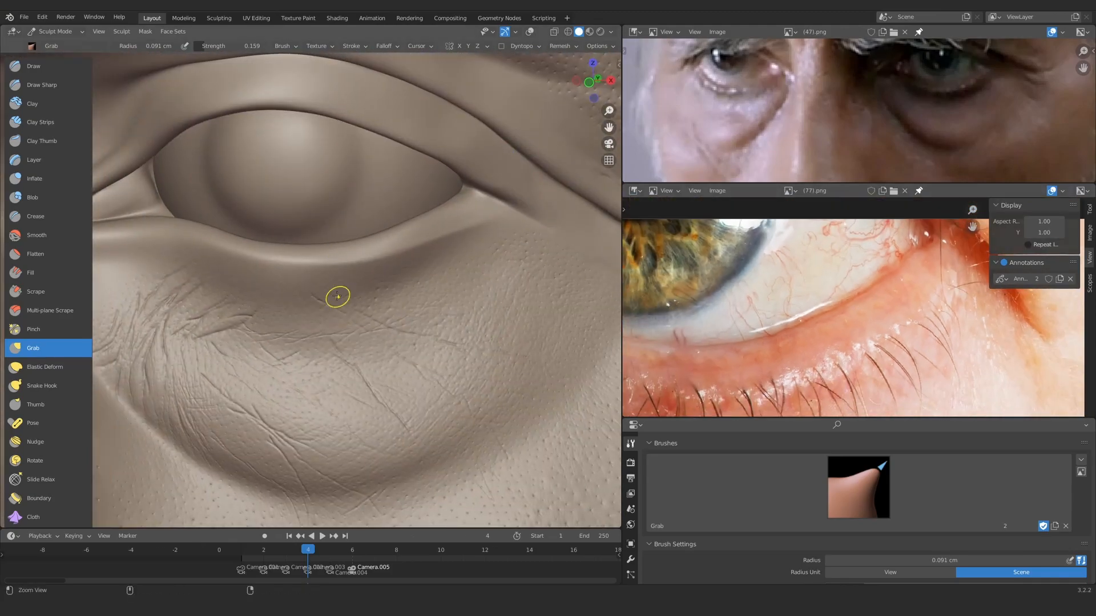
Step: Switch to Draw Sharp at 0.035 cm radius and carve a crease running down from beneath the lower eyelid rim
ctrl+alt+drag(343, 325, 337, 291)
alt+shift+drag(337, 297, 311, 207)
mouse_move(822, 354)
alt+shift+mouse_down()
mouse_move(856, 279)
mouse_move(862, 223)
alt+shift+mouse_up()
mouse_move(257, 274)
alt+shift+mouse_down()
mouse_move(313, 326)
mouse_move(308, 251)
mouse_move(305, 291)
alt+shift+mouse_up()
click(42, 85)
ctrl+alt+drag(305, 291, 295, 220)
key(f)
click(279, 222)
alt+shift+drag(822, 269, 807, 320)
ctrl+alt+drag(808, 320, 784, 247)
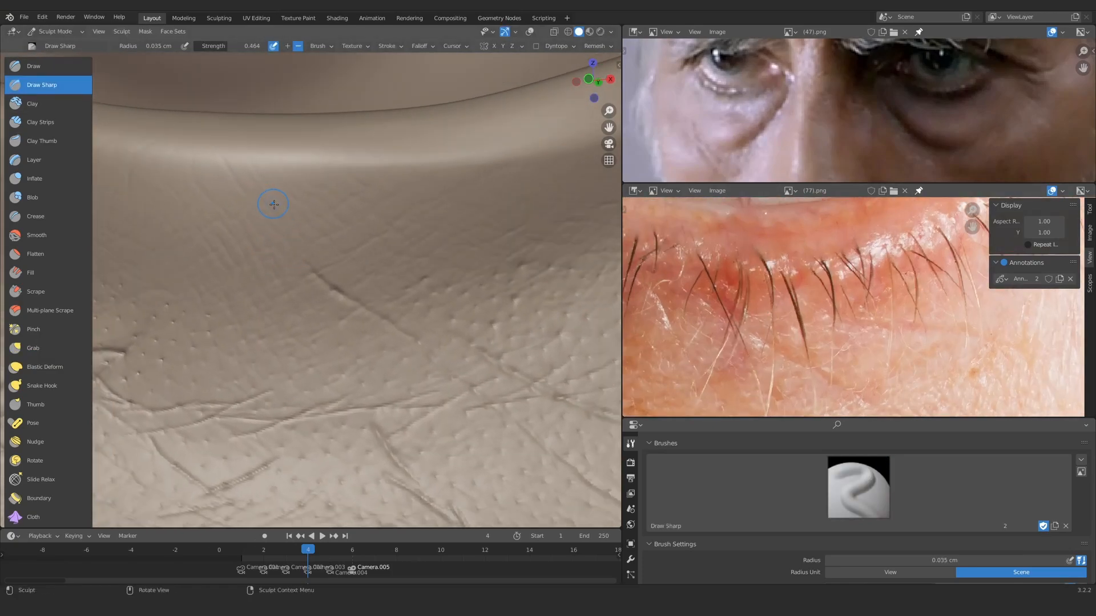
drag(276, 165, 312, 237)
Step: Extend the crease diagonally to the horizontal wrinkles and start a second short one beside it at 0.047 cm radius
mouse_move(302, 189)
ctrl+alt+mouse_down()
mouse_move(324, 340)
mouse_move(326, 257)
ctrl+alt+mouse_up()
key(f)
click(299, 211)
mouse_move(325, 257)
ctrl+alt+mouse_down()
mouse_move(320, 206)
mouse_move(291, 291)
ctrl+alt+mouse_up()
ctrl+alt+drag(291, 291, 294, 240)
key(f)
click(297, 240)
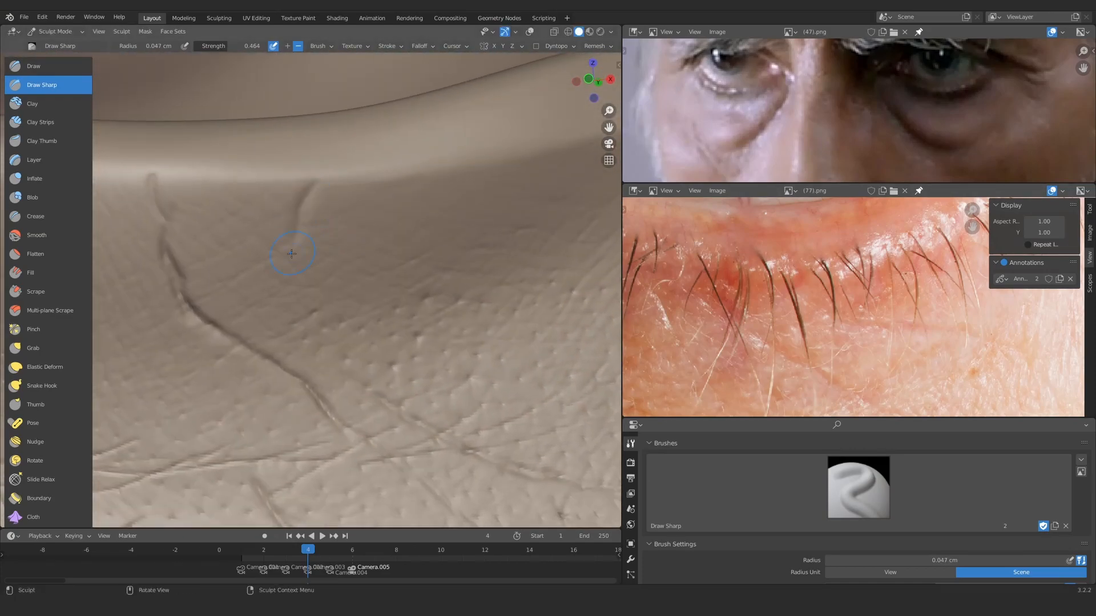
Step: Add a branch to the second short crease beneath the eyelid rim, forming a Y shape
drag(265, 177, 295, 199)
mouse_move(297, 206)
ctrl+alt+mouse_down()
mouse_move(311, 354)
mouse_move(366, 191)
ctrl+alt+mouse_up()
alt+drag(365, 191, 357, 195)
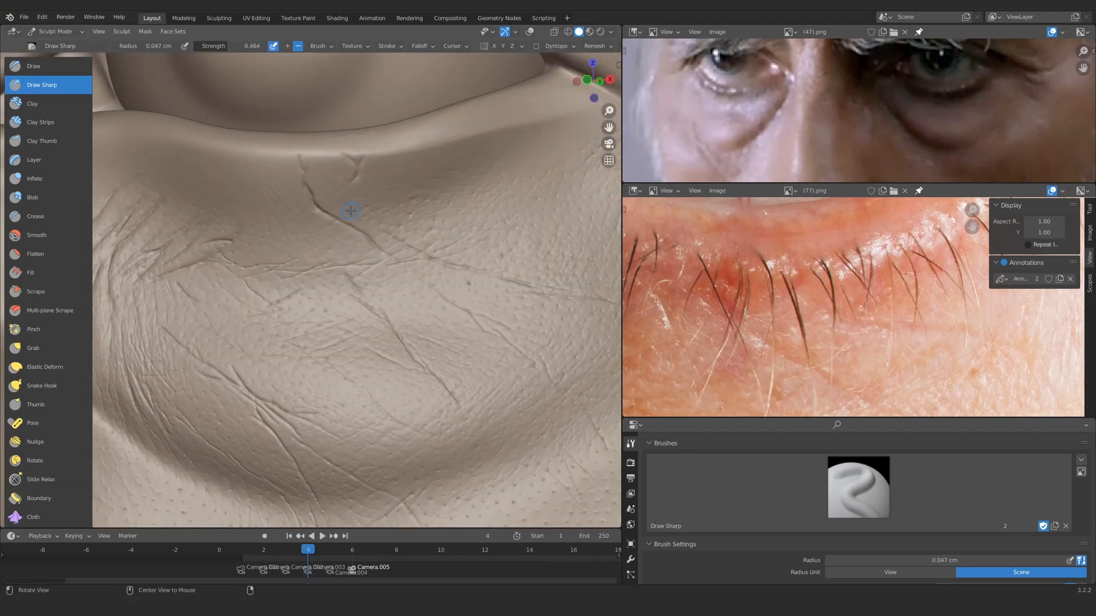
Step: Set the Draw Sharp radius to 0.034 cm and draw diagonal lines above the inner eye-bag folds, below the eyelid
ctrl+alt+drag(787, 262, 791, 308)
alt+shift+drag(790, 308, 910, 311)
alt+shift+drag(200, 228, 322, 294)
ctrl+alt+drag(321, 294, 323, 235)
alt+drag(323, 235, 326, 233)
click(281, 257)
middle_drag(281, 257, 235, 266)
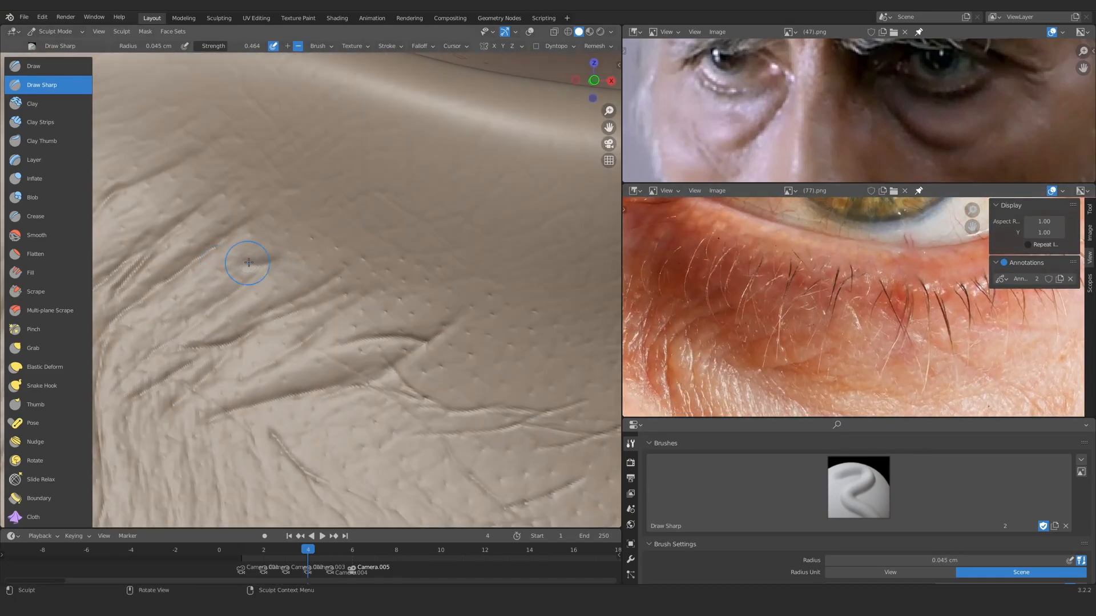
ctrl+middle_drag(267, 200, 274, 171)
shift+middle_drag(320, 137, 286, 194)
key(f)
click(317, 174)
drag(320, 171, 272, 211)
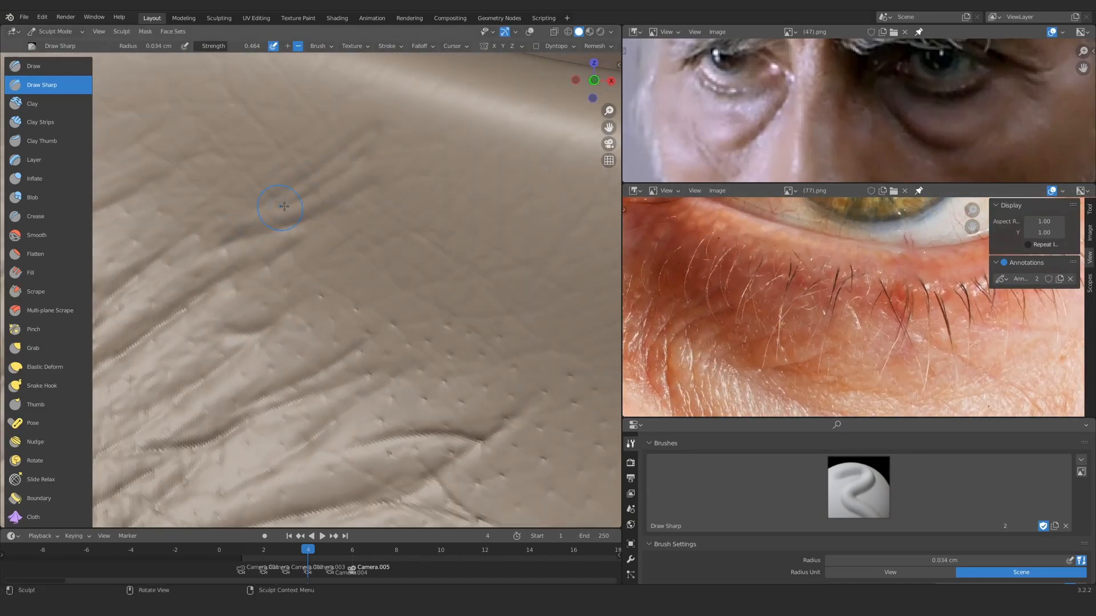
Step: Set the Draw Sharp radius to 0.039 cm and carve short curved creases at the inner edge of the eye bag
shift+middle_drag(149, 251, 211, 299)
mouse_move(347, 178)
ctrl+middle_down()
mouse_move(342, 257)
mouse_move(337, 183)
mouse_move(342, 206)
ctrl+middle_up()
key(f)
click(350, 217)
scroll(350, 217, down, 5)
scroll(251, 228, up, 4)
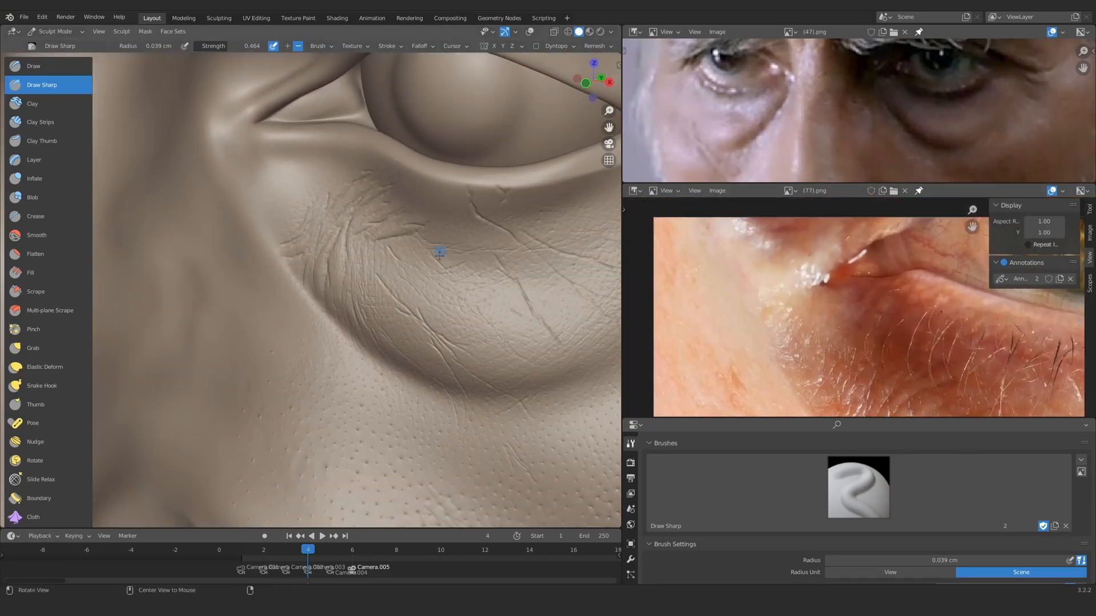
mouse_move(440, 253)
ctrl+alt+mouse_down()
mouse_move(299, 211)
mouse_move(319, 274)
ctrl+alt+mouse_up()
drag(336, 289, 234, 316)
mouse_move(859, 370)
alt+mouse_down()
mouse_move(814, 327)
mouse_move(745, 285)
mouse_move(756, 258)
alt+mouse_up()
mouse_move(257, 371)
ctrl+alt+mouse_down()
mouse_move(234, 340)
mouse_move(239, 227)
ctrl+alt+mouse_up()
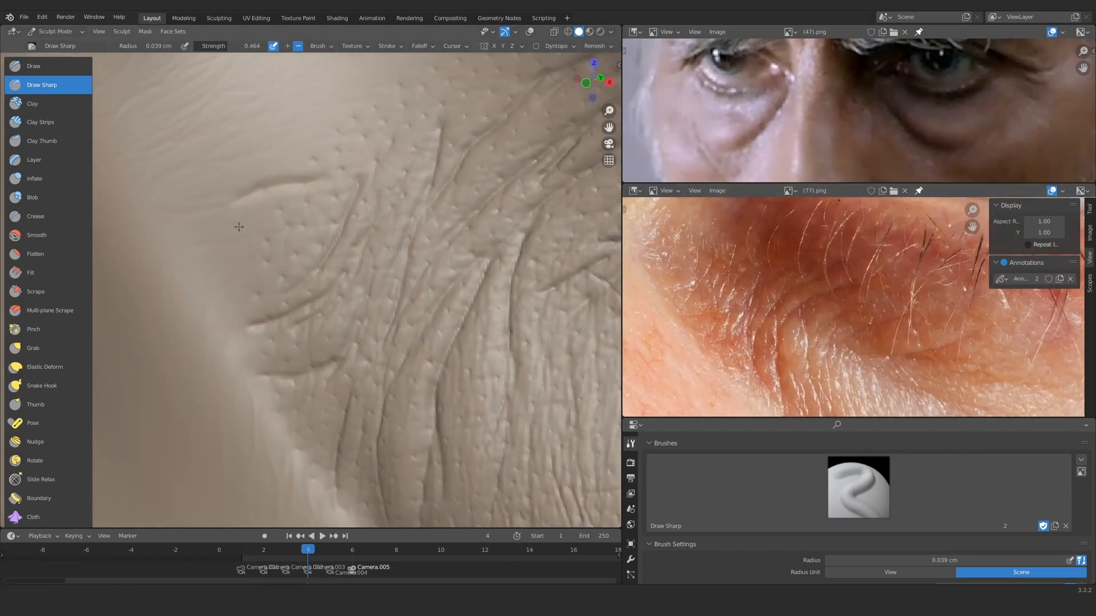
Step: Draw fine short creases between the folds at the inner part of the eye bag at 0.025 cm radius
scroll(241, 288, down, 5)
scroll(326, 241, up, 4)
scroll(325, 241, down, 6)
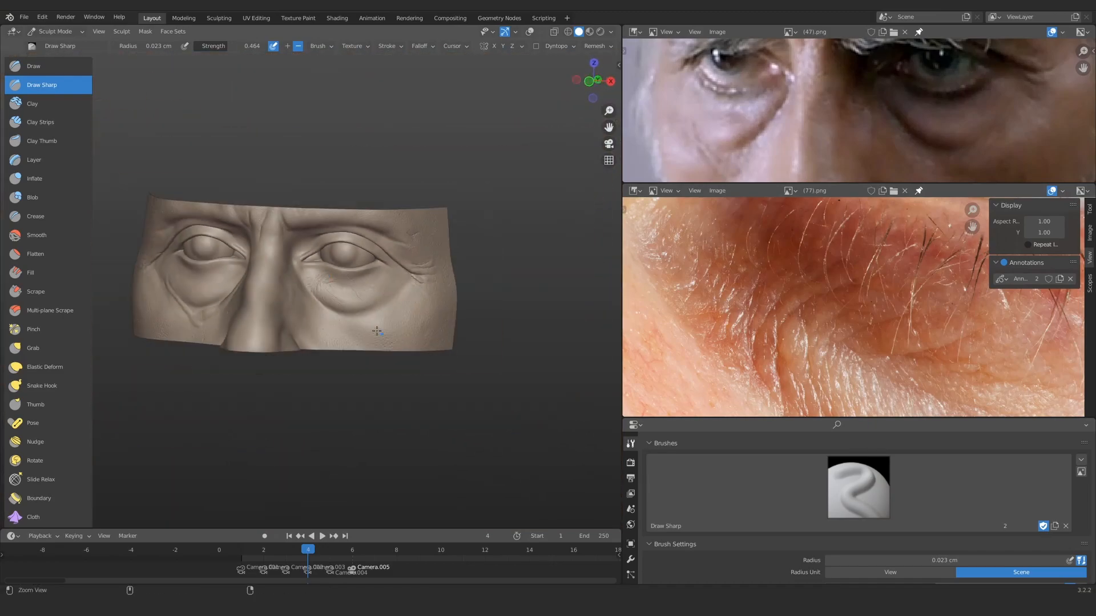
scroll(286, 284, up, 2)
scroll(364, 250, up, 6)
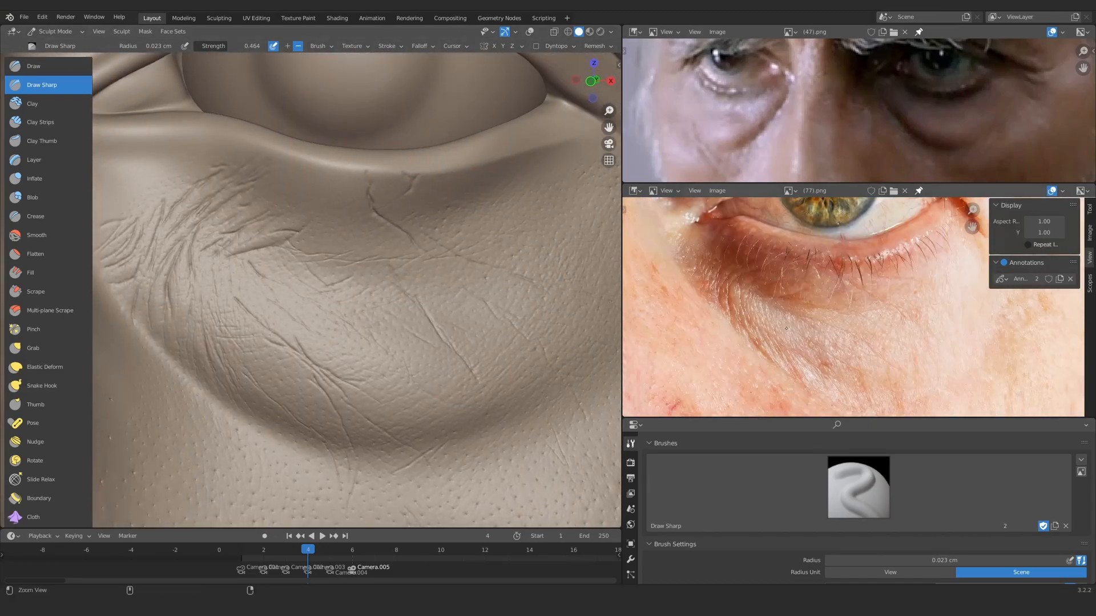
mouse_move(364, 249)
ctrl+middle_down()
mouse_move(399, 252)
mouse_move(221, 274)
ctrl+middle_up()
scroll(276, 248, up, 3)
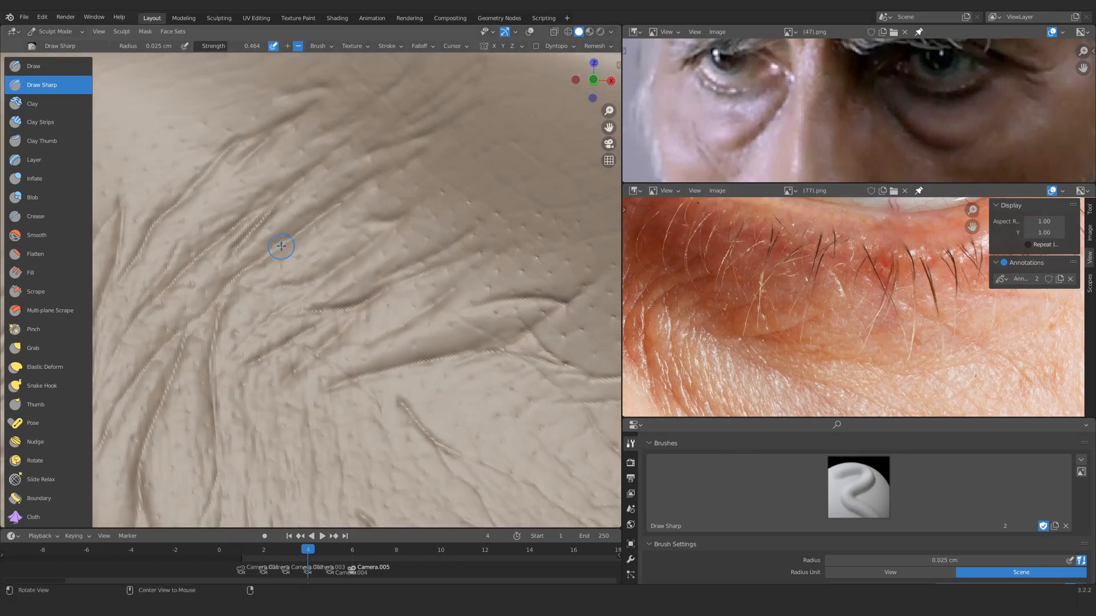
drag(258, 267, 300, 275)
mouse_move(299, 275)
ctrl+alt+mouse_down()
mouse_move(365, 256)
mouse_move(279, 289)
mouse_move(354, 251)
mouse_move(330, 244)
mouse_move(347, 249)
mouse_move(286, 338)
mouse_move(255, 331)
mouse_move(306, 283)
mouse_move(356, 286)
ctrl+alt+mouse_up()
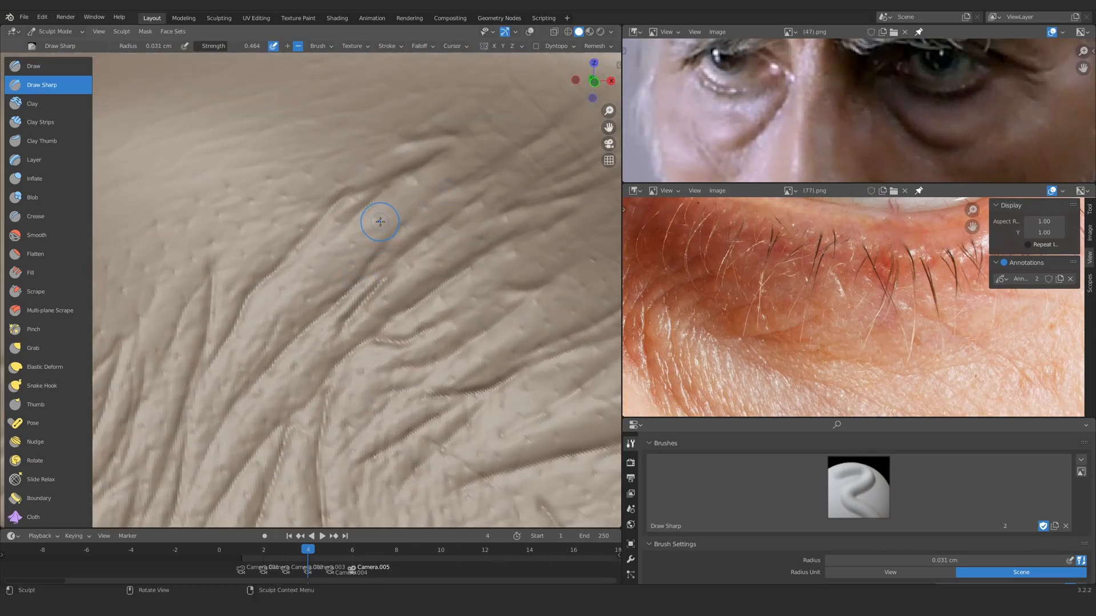
Step: Set the Draw Sharp radius to 0.02 cm and add short diagonal creases above the inner eye-bag folds
key(f)
click(247, 372)
ctrl+alt+drag(251, 366, 188, 337)
alt+drag(759, 308, 914, 321)
mouse_move(297, 279)
ctrl+alt+mouse_down()
mouse_move(338, 280)
mouse_move(285, 292)
ctrl+alt+mouse_up()
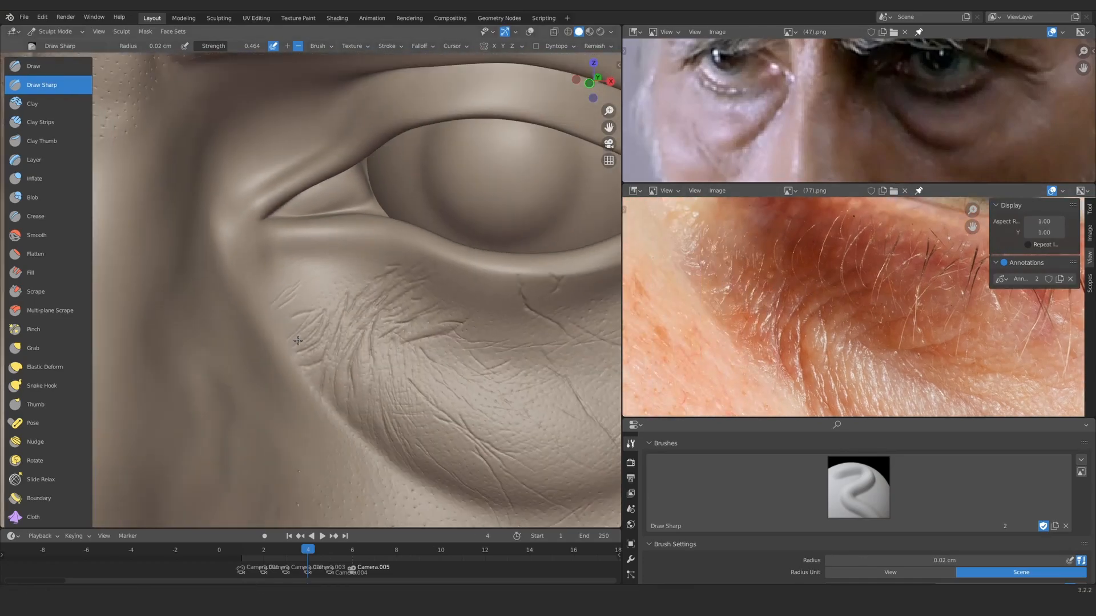
Step: Carve short diagonal creases just below the inner eye corner, using a Draw Sharp radius of 0.023 cm
alt+drag(798, 269, 800, 378)
mouse_move(232, 301)
alt+shift+mouse_down()
mouse_move(335, 318)
mouse_move(319, 228)
mouse_move(333, 194)
alt+shift+mouse_up()
key(f)
click(325, 220)
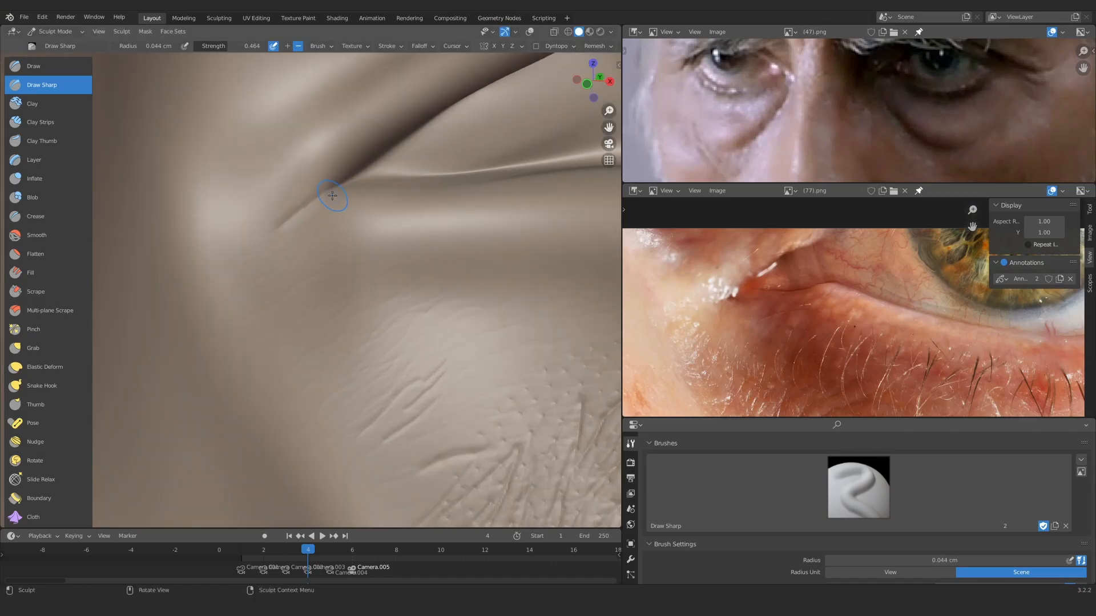
ctrl+alt+drag(256, 250, 325, 251)
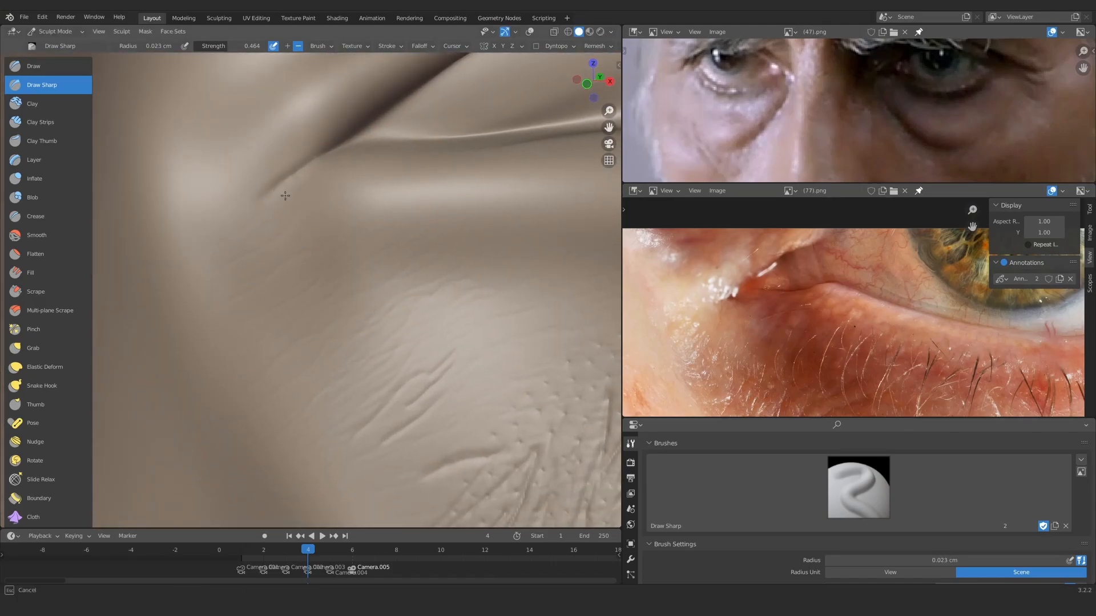
ctrl+alt+drag(279, 307, 259, 299)
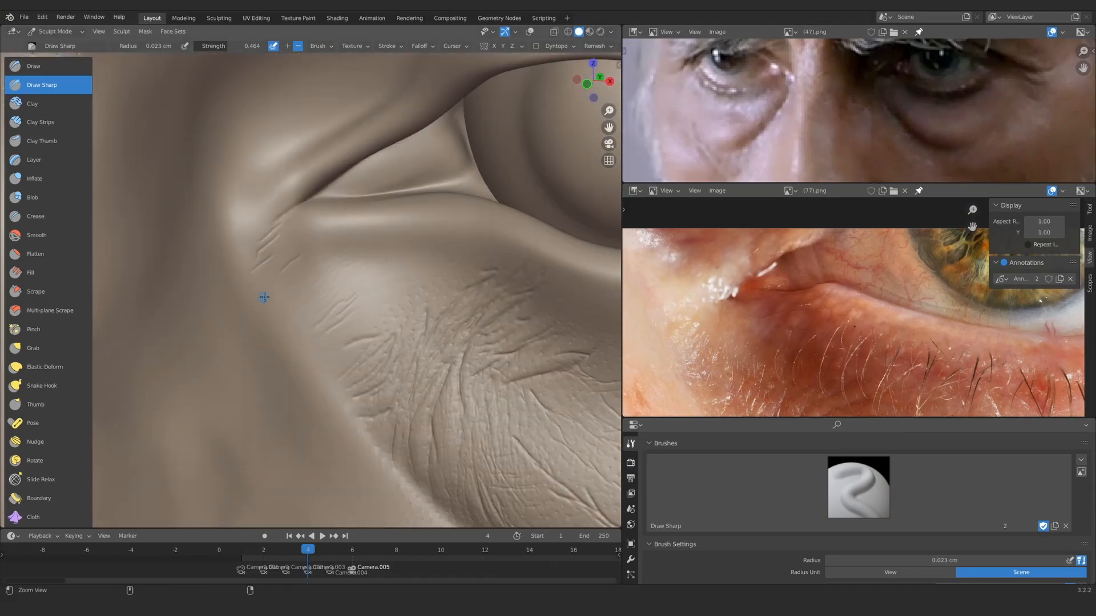
ctrl+alt+drag(435, 302, 425, 251)
Step: Hide the reference image's sidebar and draw fine branching creases across the lower eye bag at 0.024 cm radius
ctrl+alt+drag(913, 296, 913, 342)
alt+drag(970, 377, 902, 316)
key(n)
mouse_move(353, 320)
alt+mouse_down()
mouse_move(343, 259)
mouse_move(367, 292)
alt+mouse_up()
mouse_move(365, 285)
ctrl+alt+mouse_down()
mouse_move(367, 330)
mouse_move(342, 311)
ctrl+alt+mouse_up()
ctrl+alt+drag(325, 302, 311, 241)
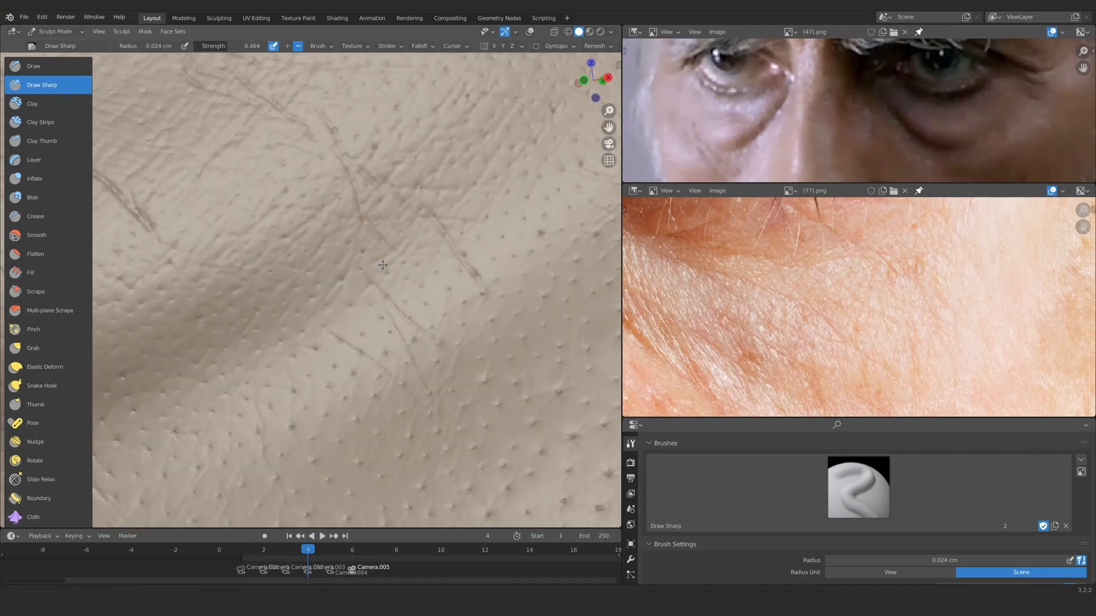
Step: Raise the Draw Sharp strength to 0.543 and draw fine horizontal lines across the middle of the eye bag at 0.019 cm radius
alt+drag(407, 344, 388, 304)
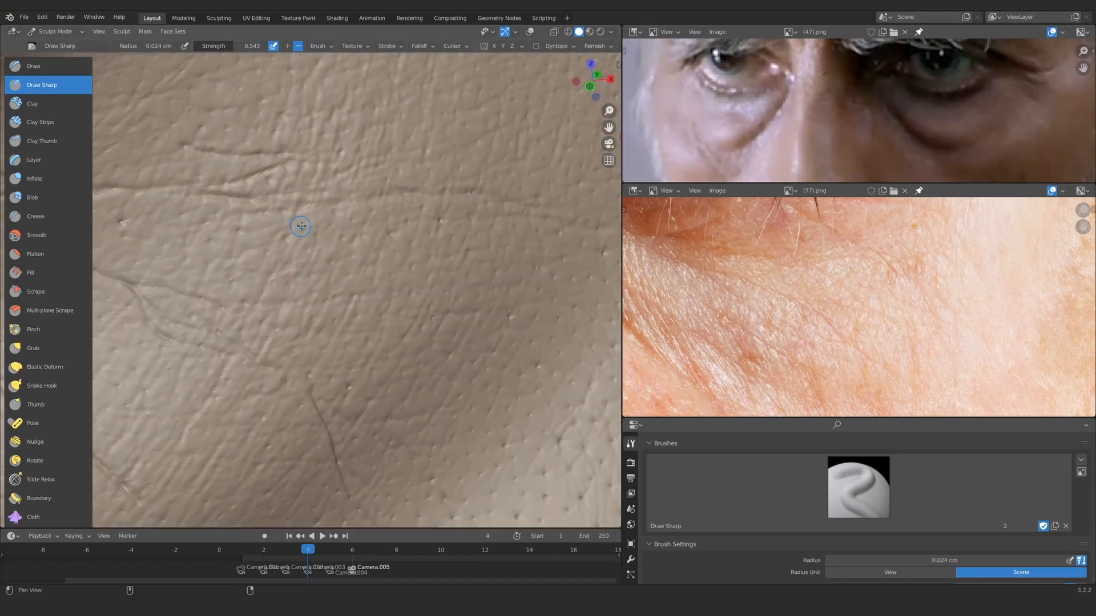
alt+shift+drag(362, 242, 460, 212)
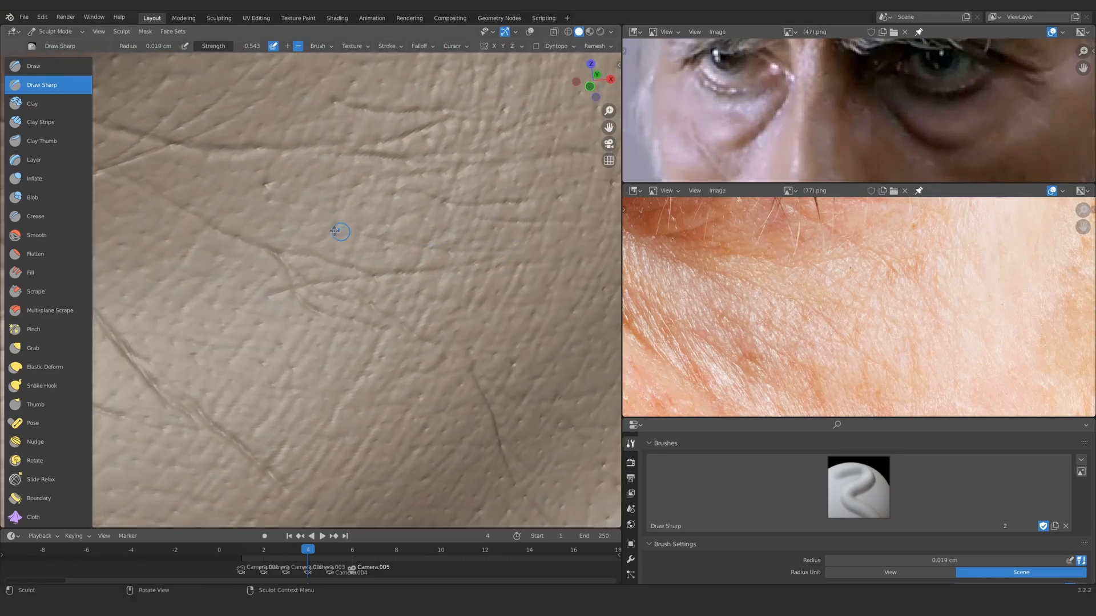
scroll(361, 283, down, 2)
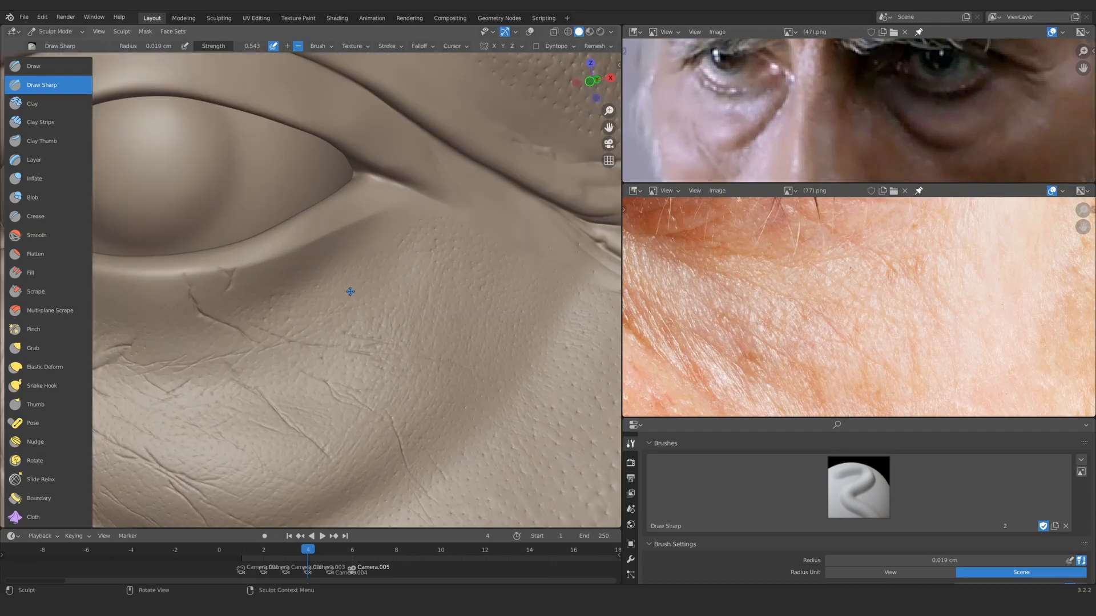
scroll(846, 245, down, 2)
Step: Draw long diagonal lines running down from below the outer eye corner at 0.022 cm radius
alt+drag(846, 245, 804, 320)
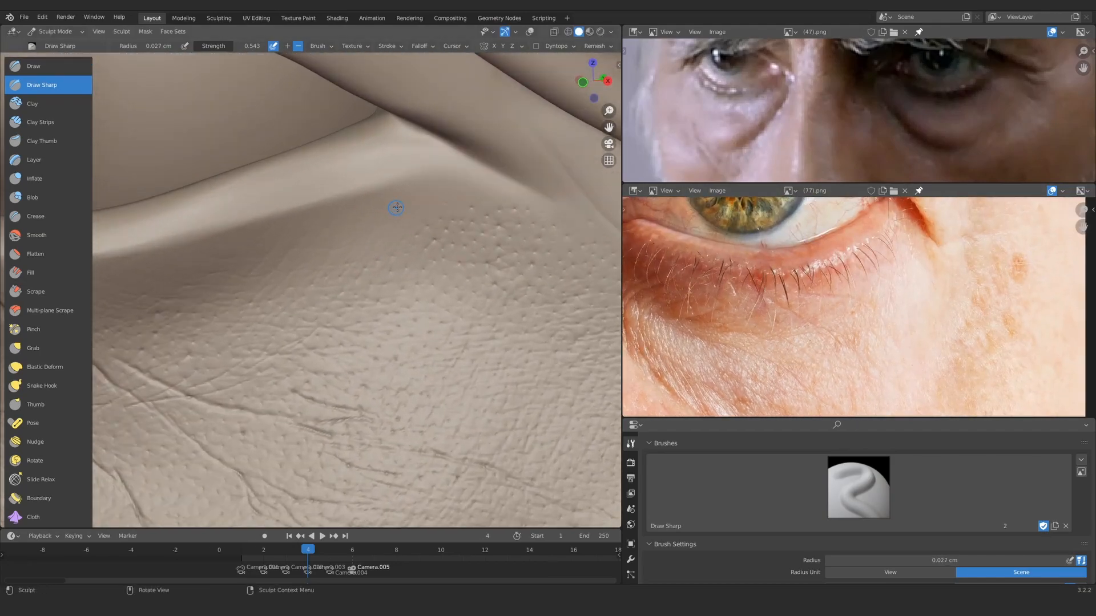
drag(420, 147, 361, 282)
mouse_move(379, 294)
shift+middle_down()
mouse_move(346, 268)
mouse_move(451, 214)
shift+middle_up()
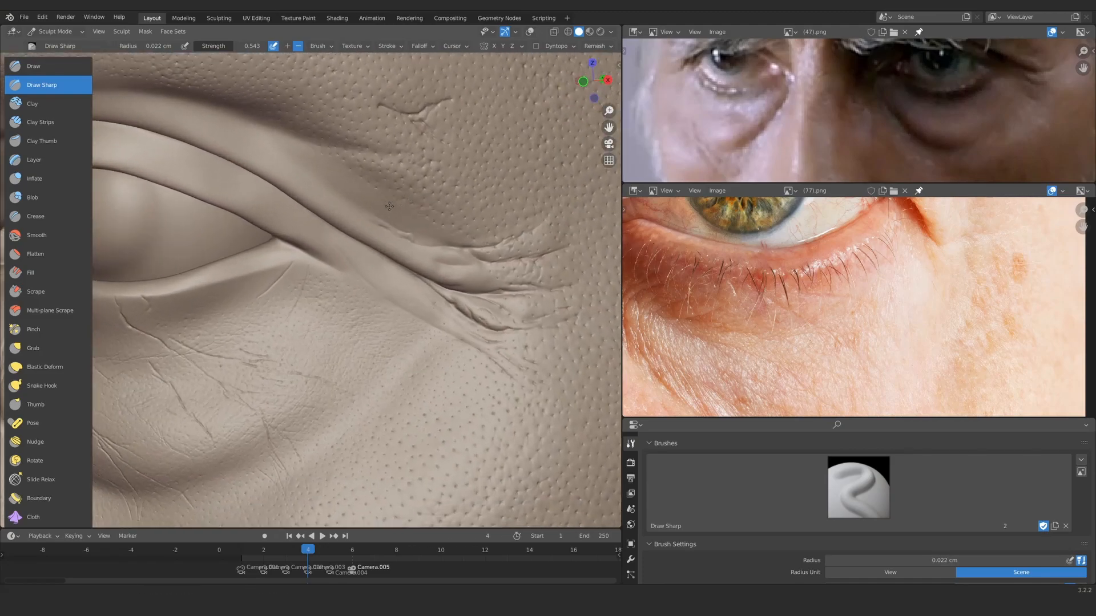
mouse_move(351, 194)
ctrl+middle_down()
mouse_move(440, 183)
mouse_move(359, 253)
ctrl+middle_up()
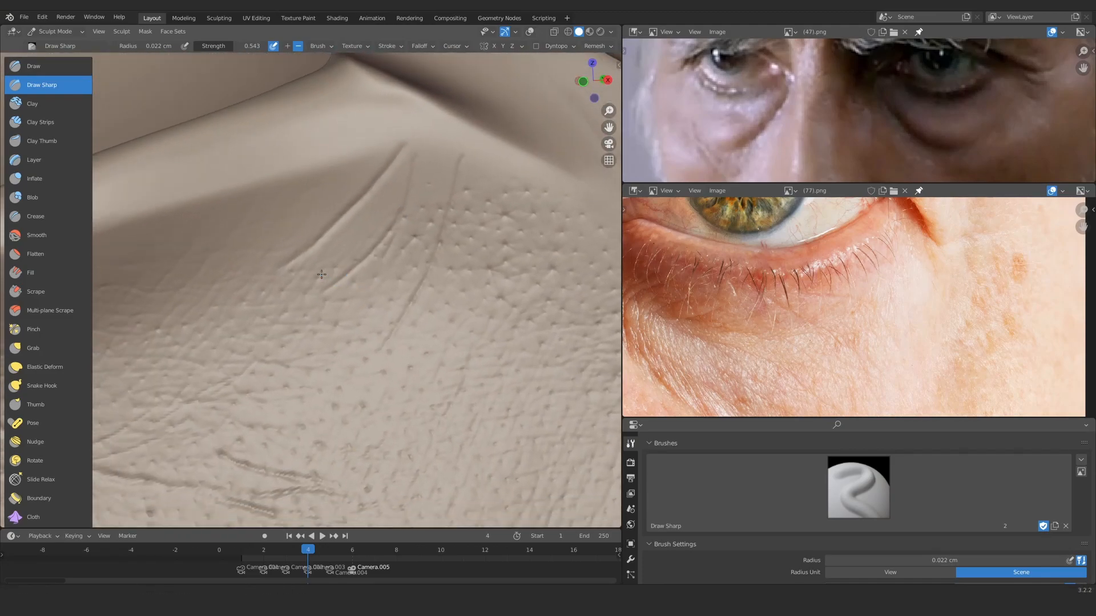
Step: Try to carve a crease along the lower eyelid rim toward the outer corner at 0.039 cm radius
mouse_move(228, 355)
ctrl+middle_down()
mouse_move(382, 282)
mouse_move(365, 257)
ctrl+middle_up()
key(f)
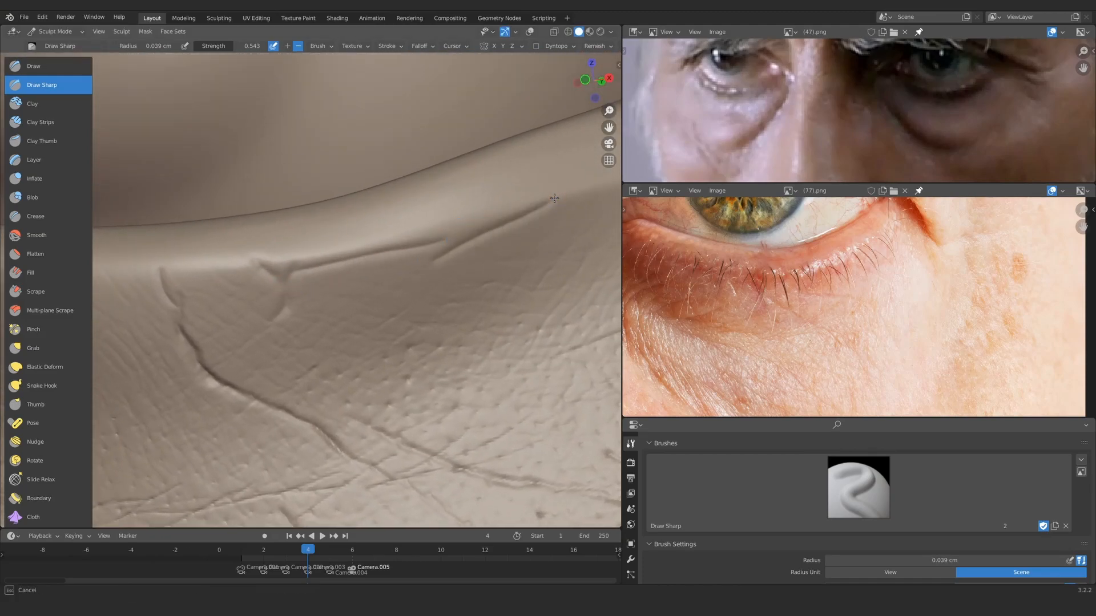
mouse_move(295, 284)
ctrl+middle_down()
mouse_move(389, 333)
mouse_move(411, 262)
mouse_move(303, 303)
mouse_move(393, 261)
mouse_move(369, 291)
mouse_move(421, 271)
mouse_move(274, 267)
ctrl+middle_up()
Step: Set the Draw Sharp strength to 0.365 and the radius to 0.026 cm, and draw faint diagonal lines beneath the lower eyelid
key(shift+f)
key(f)
click(379, 265)
key(f)
click(265, 267)
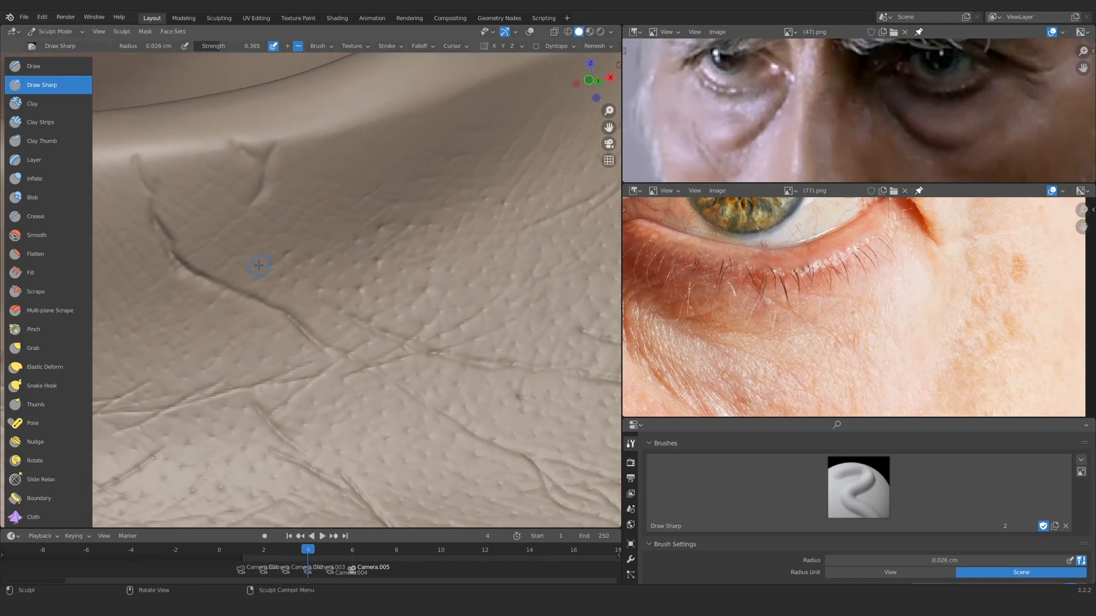
mouse_move(517, 238)
ctrl+middle_down()
mouse_move(485, 268)
mouse_move(287, 228)
ctrl+middle_up()
drag(287, 228, 417, 317)
Step: Draw fine curved creases from the inner eye-bag folds toward the middle, under the eyelid, at 0.022 cm radius
ctrl+middle_drag(274, 308, 255, 282)
shift+middle_drag(320, 271, 232, 278)
drag(240, 255, 320, 280)
ctrl+middle_drag(291, 297, 269, 265)
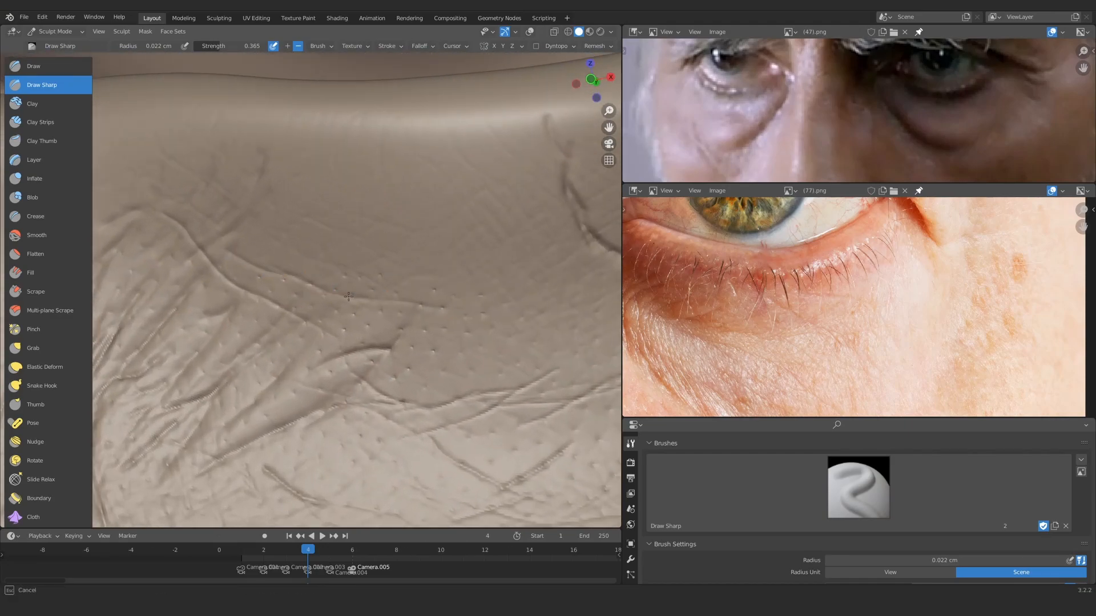
ctrl+middle_drag(348, 296, 346, 290)
shift+middle_drag(345, 290, 300, 259)
Step: Adjust the Draw Sharp radius and extend a fine horizontal crease across the upper part of the eye bag
mouse_move(475, 344)
shift+middle_down()
mouse_move(379, 316)
mouse_move(342, 321)
shift+middle_up()
key(f)
click(342, 322)
drag(245, 321, 435, 333)
mouse_move(256, 251)
ctrl+middle_down()
mouse_move(242, 308)
mouse_move(257, 354)
mouse_move(276, 271)
mouse_move(430, 254)
ctrl+middle_up()
Step: Set the Draw Sharp radius to 0.033 cm and draw long diagonal lines below the inner eye corner
key(f)
click(280, 271)
mouse_move(331, 166)
shift+middle_down()
mouse_move(408, 237)
mouse_move(333, 335)
mouse_move(339, 286)
shift+middle_up()
key(f)
click(345, 286)
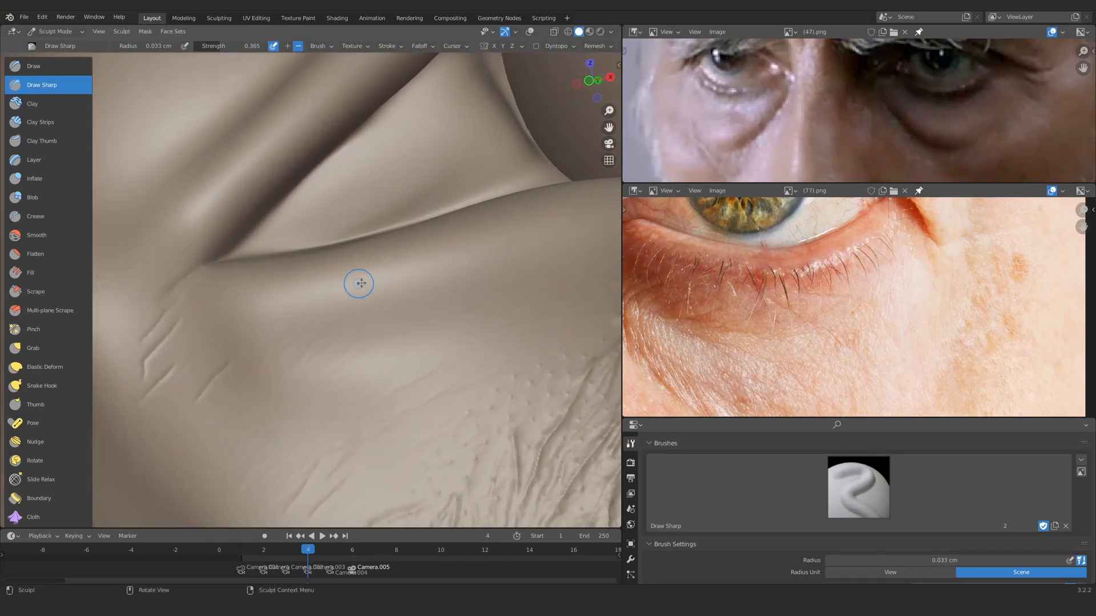
shift+middle_drag(347, 332, 411, 277)
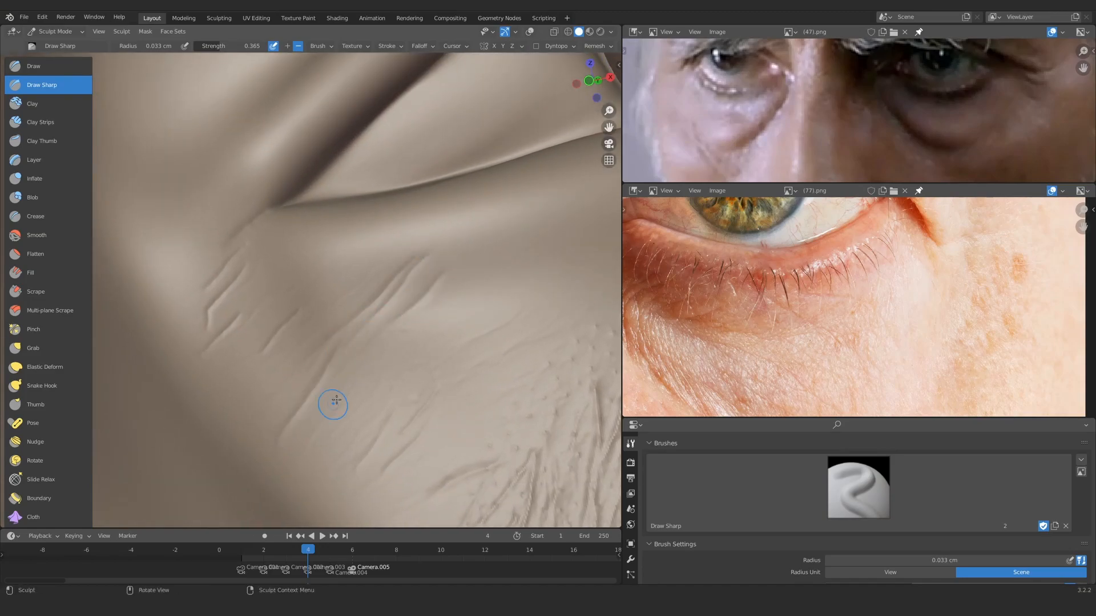
drag(340, 361, 292, 424)
Step: Carve long curved creases running down from the inner diagonal lines along the nose side of the eye bag
mouse_move(297, 239)
ctrl+middle_down()
mouse_move(306, 303)
mouse_move(308, 242)
ctrl+middle_up()
mouse_move(308, 243)
shift+middle_down()
mouse_move(360, 254)
mouse_move(337, 274)
shift+middle_up()
drag(307, 191, 296, 318)
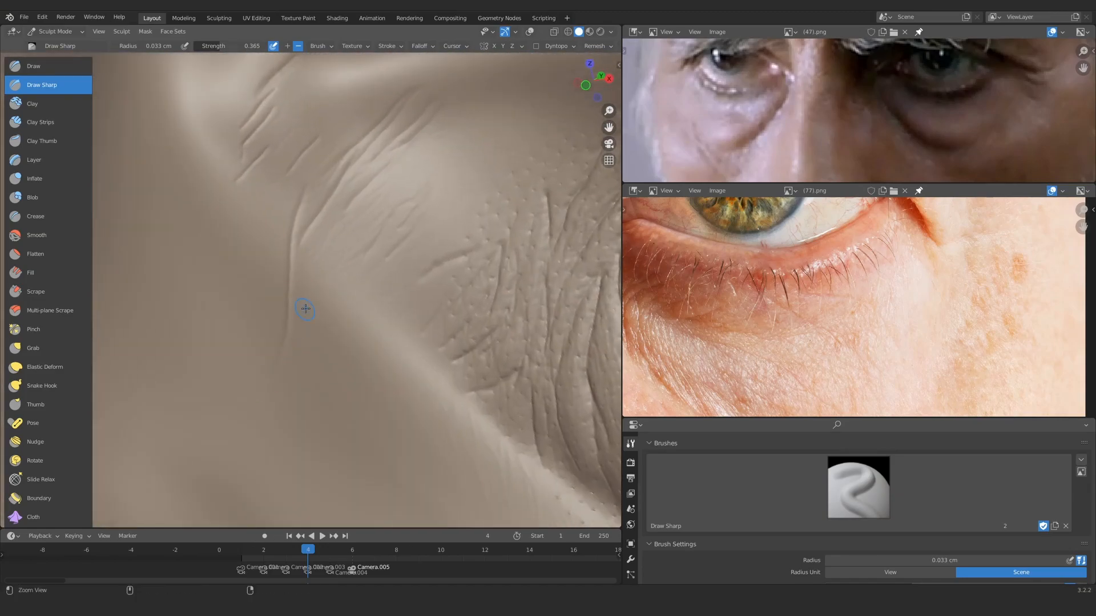
drag(393, 199, 367, 231)
drag(333, 320, 360, 450)
Step: Draw fine diagonal lines between the inner creases and the eye-bag folds at 0.027 cm radius
mouse_move(320, 274)
ctrl+alt+mouse_down()
mouse_move(311, 325)
mouse_move(251, 357)
ctrl+alt+mouse_up()
mouse_move(251, 358)
alt+mouse_down()
mouse_move(264, 352)
mouse_move(302, 257)
alt+mouse_up()
drag(290, 277, 364, 230)
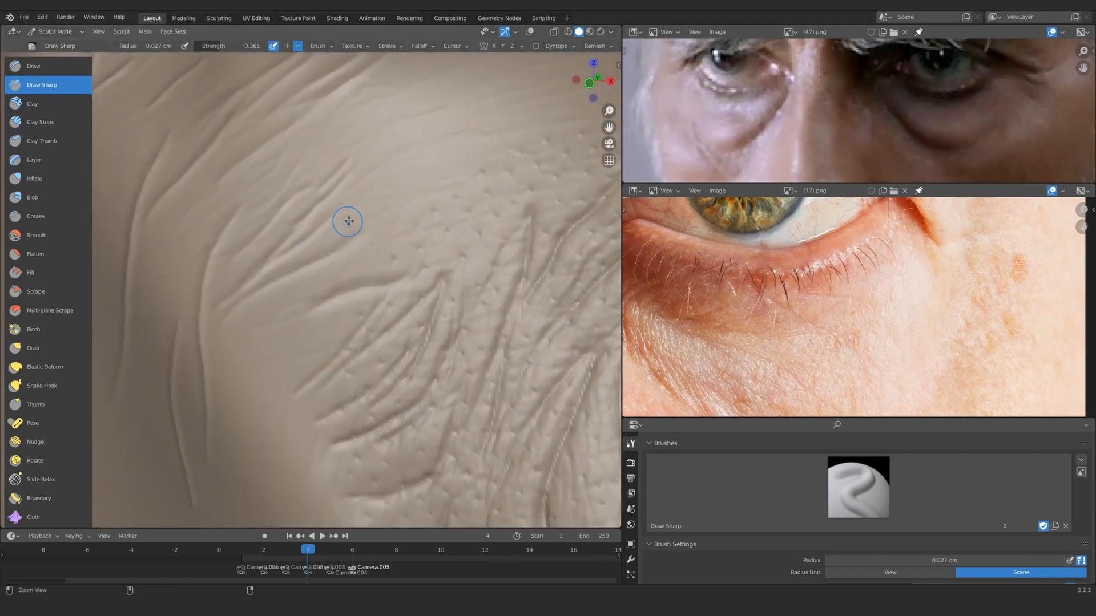
ctrl+middle_drag(346, 222, 316, 286)
drag(227, 325, 254, 303)
mouse_move(285, 188)
ctrl+middle_down()
mouse_move(308, 211)
mouse_move(303, 172)
ctrl+middle_up()
drag(285, 228, 251, 256)
Step: Add short and long fine creases linking the inner folds down into the lower eye bag at 0.03 cm radius
mouse_move(257, 228)
ctrl+middle_down()
mouse_move(266, 320)
mouse_move(274, 224)
mouse_move(335, 147)
ctrl+middle_up()
mouse_move(305, 229)
ctrl+middle_down()
mouse_move(332, 252)
mouse_move(265, 307)
mouse_move(244, 384)
ctrl+middle_up()
drag(336, 203, 361, 193)
middle_drag(311, 246, 357, 231)
mouse_move(357, 239)
ctrl+middle_down()
mouse_move(361, 360)
mouse_move(368, 237)
ctrl+middle_up()
drag(350, 325, 361, 183)
ctrl+middle_drag(369, 118, 328, 239)
ctrl+middle_drag(334, 354, 359, 286)
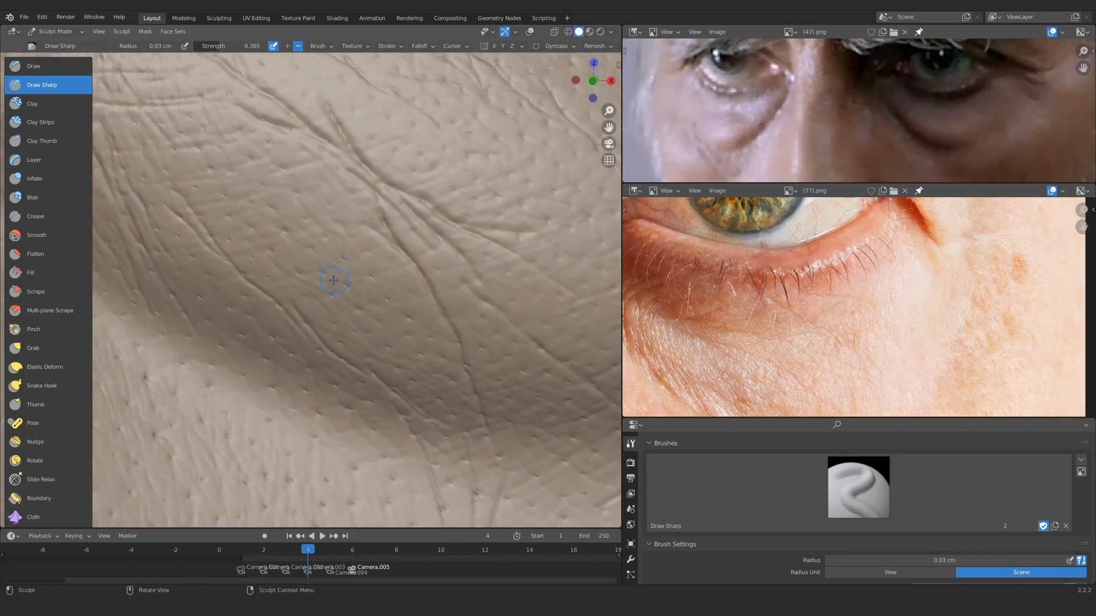
Step: Set the Draw Sharp radius to 0.034 cm and carve V-shaped and branching creases along the eye bag's lower edge
mouse_move(519, 350)
shift+middle_down()
mouse_move(343, 206)
mouse_move(416, 391)
shift+middle_up()
mouse_move(343, 365)
ctrl+middle_down()
mouse_move(320, 290)
mouse_move(402, 298)
ctrl+middle_up()
key(f)
click(316, 302)
key(f)
click(355, 299)
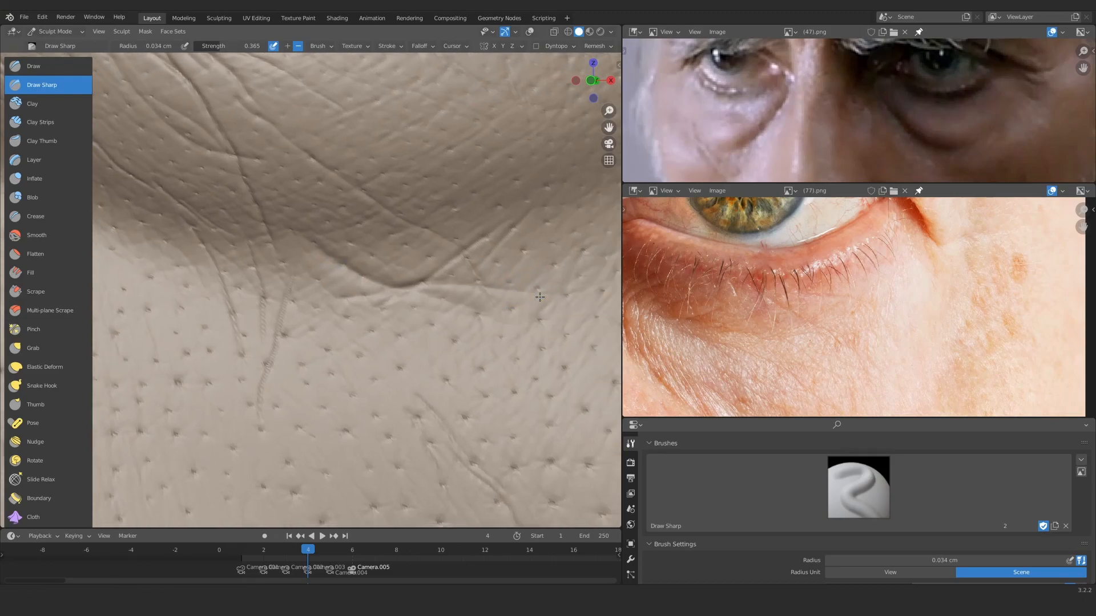
middle_drag(569, 296, 335, 283)
Step: Set the Draw Sharp radius to 0.029 cm and draw long curved lines along the outer lower edge of the eye bag
scroll(399, 254, down, 4)
scroll(320, 303, up, 4)
mouse_move(403, 252)
shift+middle_down()
mouse_move(320, 303)
mouse_move(400, 297)
shift+middle_up()
key(f)
click(399, 291)
drag(432, 262, 439, 258)
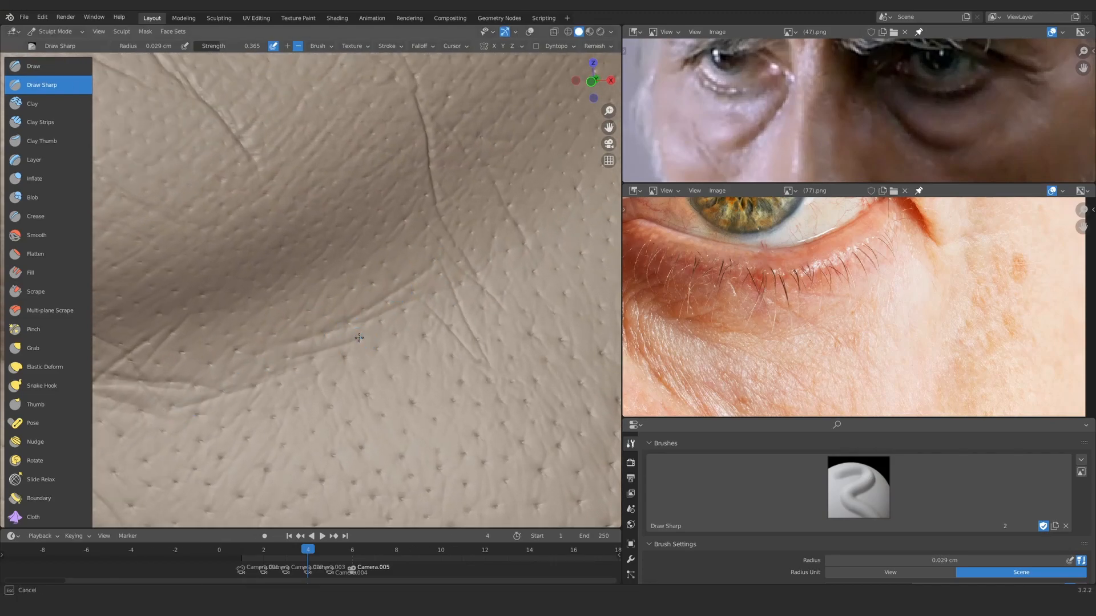
drag(359, 338, 382, 325)
Step: Draw a faint diagonal crease farther up the outer edge of the eye bag, above the cheek pores
scroll(286, 376, down, 6)
scroll(394, 274, up, 6)
middle_drag(394, 245, 367, 223)
drag(394, 180, 328, 255)
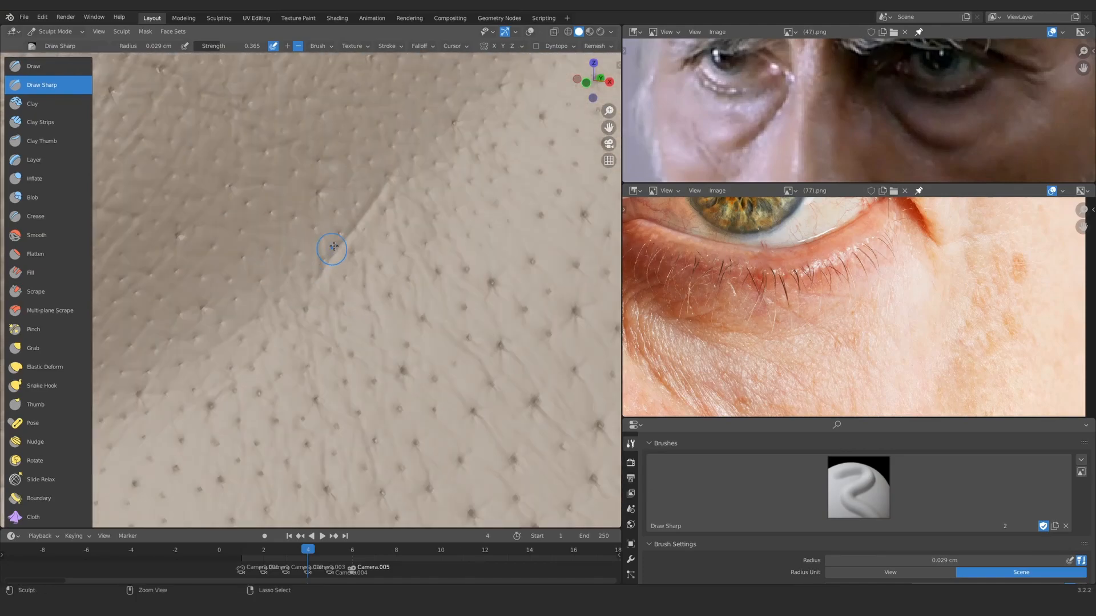
mouse_move(406, 218)
ctrl+middle_down()
mouse_move(289, 371)
mouse_move(291, 316)
mouse_move(303, 302)
ctrl+middle_up()
Step: Set the Draw Sharp radius to 0.024 cm and extend the outer edge creases beyond the crossing lines
key(f)
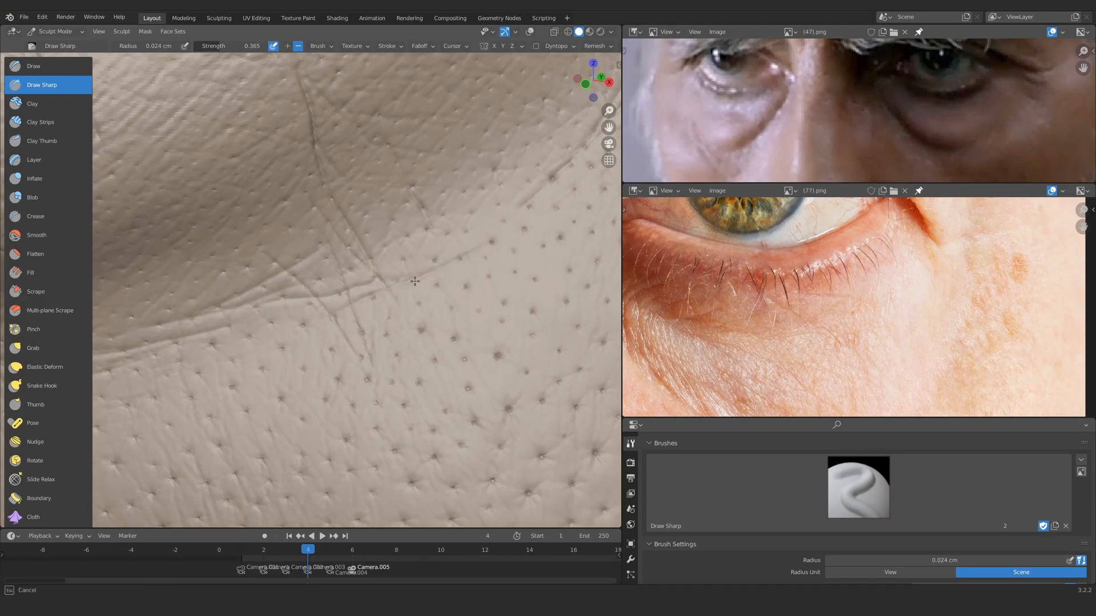
scroll(417, 281, down, 5)
scroll(337, 314, up, 6)
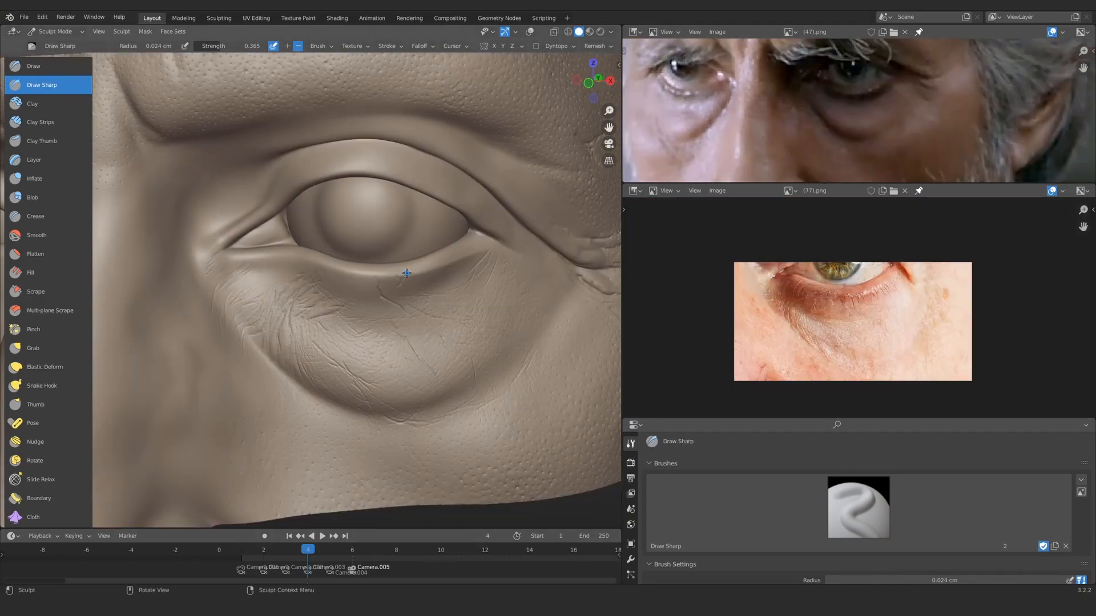
Step: Lower the Multires modifier's sculpt level to 3 and choose the Grab brush
click(631, 559)
scroll(762, 551, up, 3)
drag(927, 505, 899, 505)
mouse_move(411, 297)
middle_down()
mouse_move(406, 322)
mouse_move(420, 335)
middle_up()
key(g)
Step: Set the Grab radius to 1 cm and reshape the curve of the lower eyelid from several angles
key(f)
mouse_move(526, 218)
middle_down()
mouse_move(372, 286)
mouse_move(330, 243)
middle_up()
drag(388, 264, 388, 259)
mouse_move(388, 259)
ctrl+middle_down()
mouse_move(360, 344)
mouse_move(351, 239)
ctrl+middle_up()
mouse_move(351, 297)
middle_down()
mouse_move(342, 224)
mouse_move(342, 285)
middle_up()
mouse_move(342, 286)
shift+middle_down()
mouse_move(411, 250)
mouse_move(394, 200)
mouse_move(343, 245)
mouse_move(342, 337)
shift+middle_up()
mouse_move(343, 336)
ctrl+middle_down()
mouse_move(346, 308)
mouse_move(343, 331)
ctrl+middle_up()
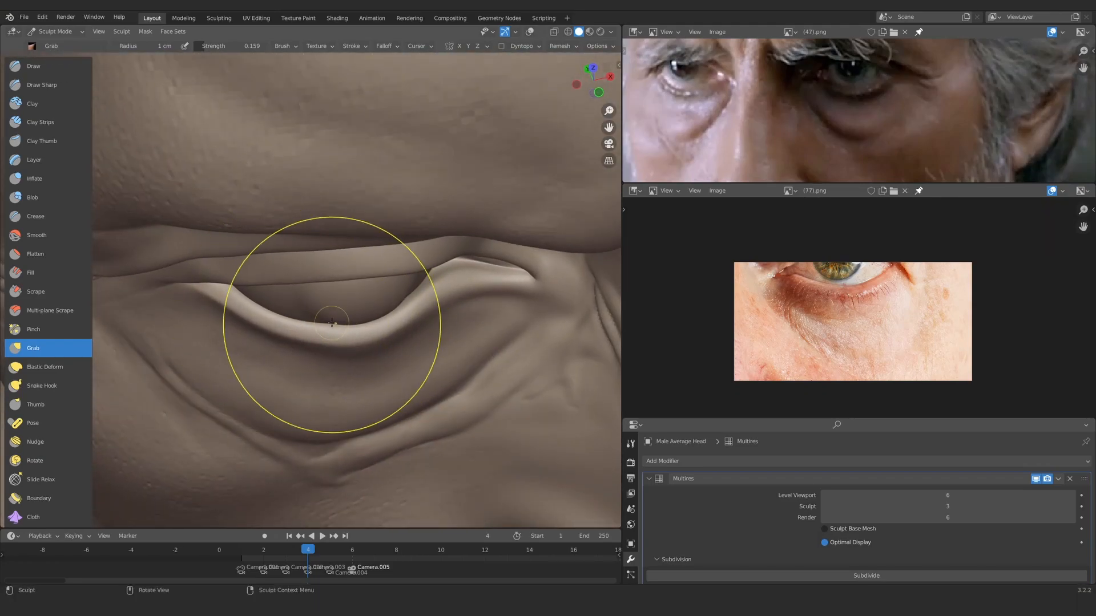
drag(421, 284, 421, 280)
mouse_move(388, 285)
alt+mouse_down()
mouse_move(313, 352)
mouse_move(359, 303)
mouse_move(360, 400)
alt+mouse_up()
Step: Change the Grab radius and adjust the form of the eyelids and the surrounding eye area
key(f)
click(359, 303)
alt+shift+drag(456, 342, 357, 354)
ctrl+alt+drag(356, 354, 357, 303)
alt+shift+drag(228, 297, 356, 303)
mouse_move(319, 285)
ctrl+alt+mouse_down()
mouse_move(296, 238)
mouse_move(320, 245)
ctrl+alt+mouse_up()
mouse_move(286, 245)
ctrl+alt+mouse_down()
mouse_move(252, 201)
mouse_move(325, 192)
mouse_move(318, 245)
ctrl+alt+mouse_up()
Step: Set the Grab radius to 0.5 cm and refine the shape around the inner eye corner beside the nose
key(f)
click(220, 200)
alt+drag(388, 246, 337, 246)
alt+shift+drag(422, 245, 320, 251)
mouse_move(319, 280)
ctrl+alt+mouse_down()
mouse_move(325, 219)
mouse_move(325, 291)
mouse_move(308, 228)
ctrl+alt+mouse_up()
ctrl+alt+drag(354, 285, 369, 220)
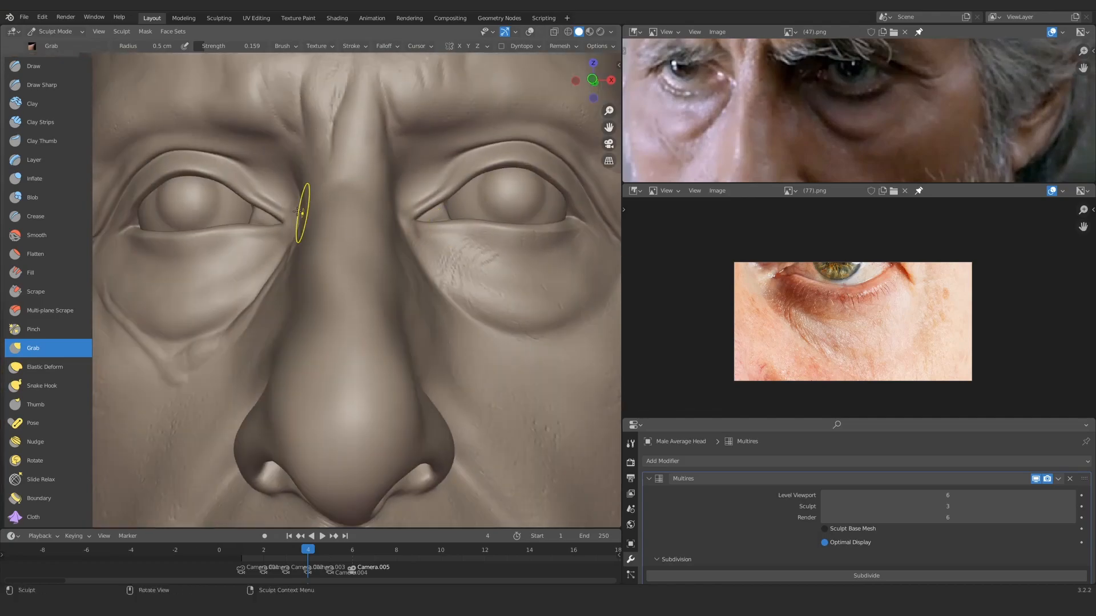
Step: Switch to Draw Sharp and deepen the hollow beneath the lower eyelid at 0.67 cm radius
click(41, 85)
alt+shift+drag(490, 251, 399, 220)
mouse_move(440, 257)
ctrl+alt+mouse_down()
mouse_move(447, 218)
mouse_move(393, 259)
mouse_move(281, 203)
ctrl+alt+mouse_up()
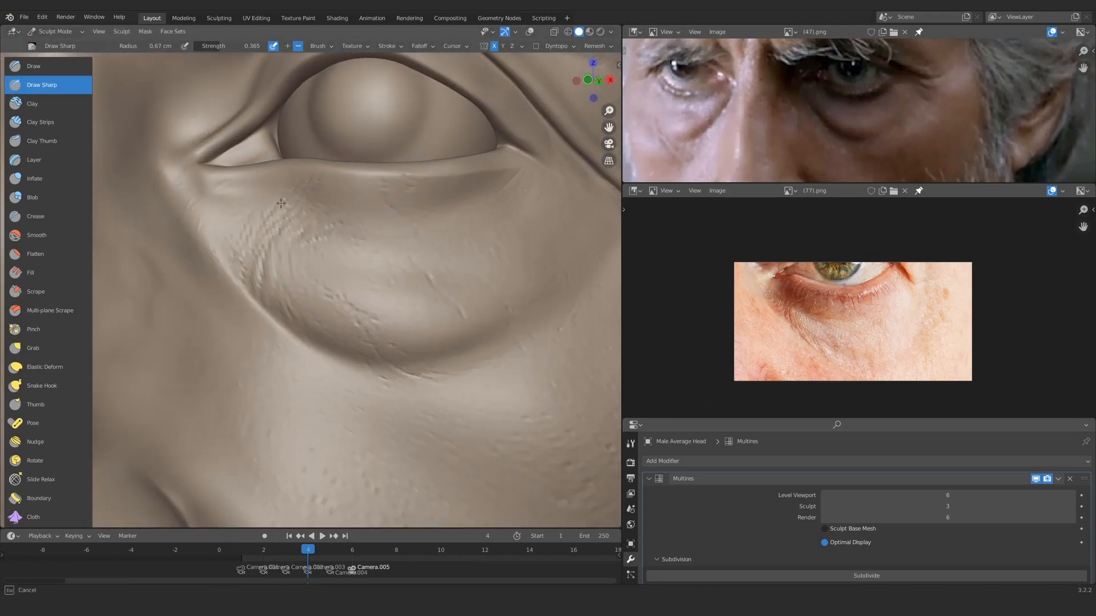
ctrl+alt+drag(500, 202, 384, 255)
Step: Change the Draw Sharp radius and strengthen the broad crease under the eyelid and around the eye bag, finishing at 0.44 cm
key(f)
click(450, 198)
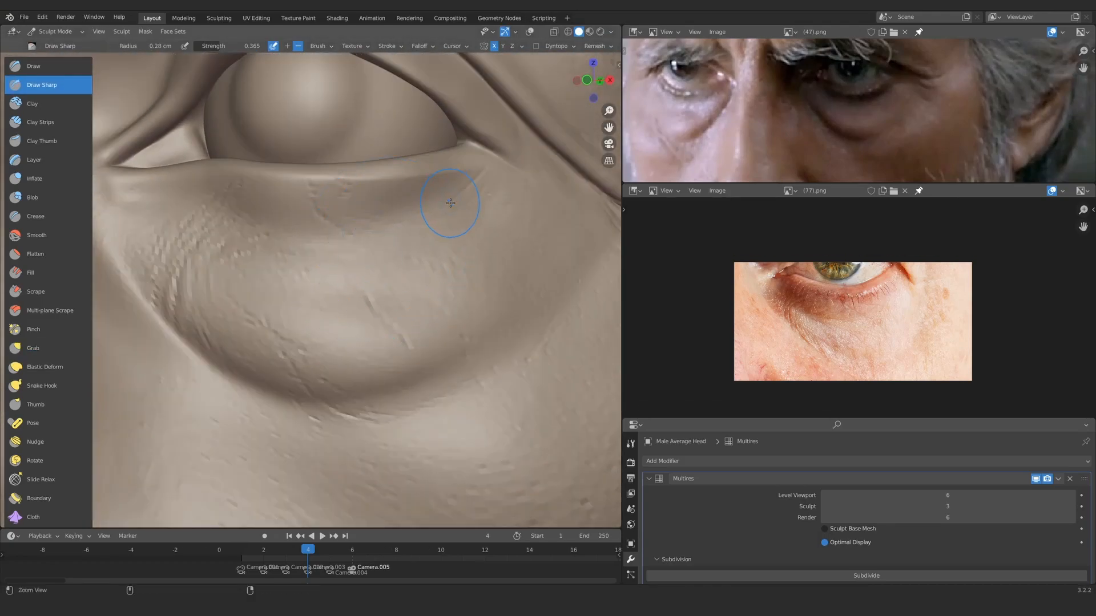
alt+drag(450, 198, 480, 202)
ctrl+alt+drag(286, 251, 384, 296)
mouse_move(342, 274)
ctrl+alt+mouse_down()
mouse_move(318, 318)
mouse_move(333, 268)
mouse_move(266, 313)
mouse_move(278, 250)
mouse_move(250, 248)
ctrl+alt+mouse_up()
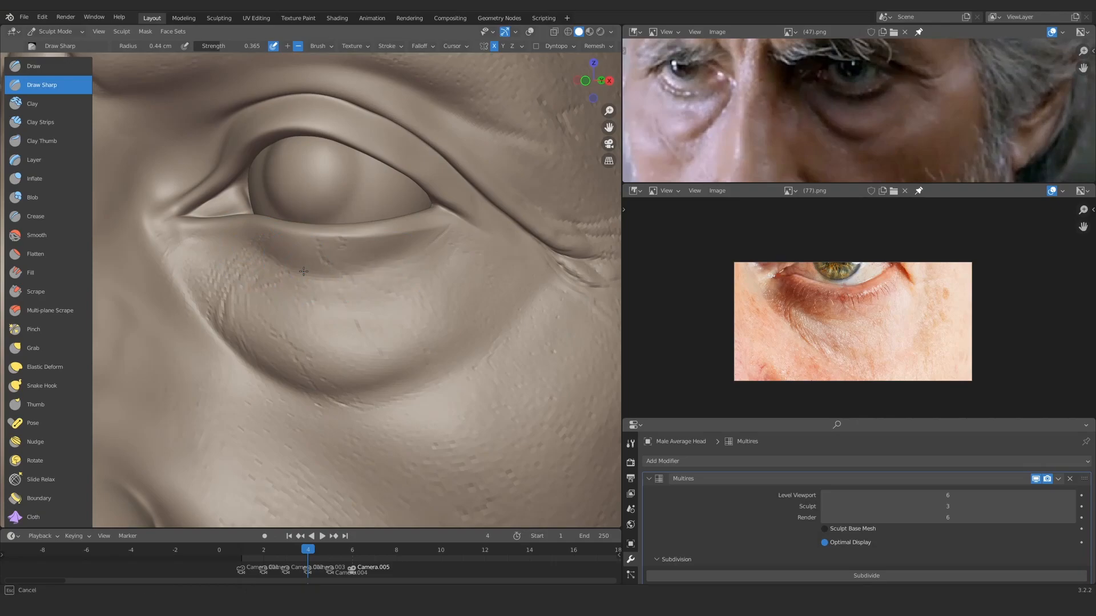
Step: Set the Multires modifier's sculpt level back to 6
mouse_move(351, 275)
ctrl+alt+mouse_down()
mouse_move(355, 294)
mouse_move(328, 281)
mouse_move(354, 319)
mouse_move(358, 255)
mouse_move(404, 355)
ctrl+alt+mouse_up()
click(894, 505)
text(6)
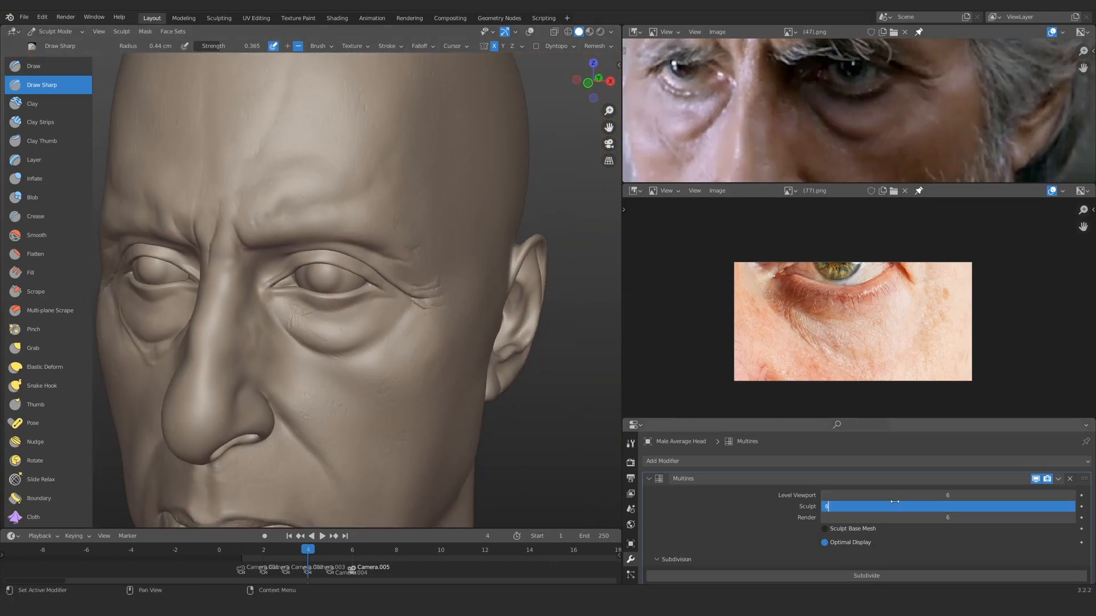
key(Return)
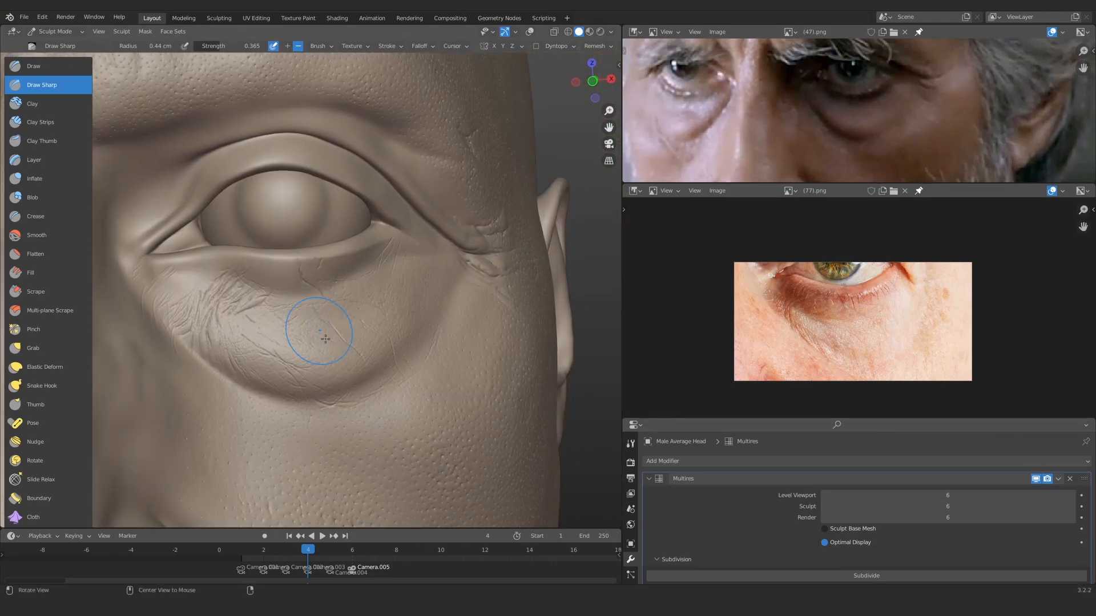
Step: Reduce the Draw Sharp radius to 0.04 cm and carve fine crossing wrinkles beneath the outer half of the lower eyelid
mouse_move(320, 330)
ctrl+alt+mouse_down()
mouse_move(401, 338)
mouse_move(391, 287)
mouse_move(378, 319)
mouse_move(362, 285)
ctrl+alt+mouse_up()
key(f)
key(f)
key(f)
click(355, 313)
mouse_move(341, 334)
ctrl+alt+mouse_down()
mouse_move(342, 318)
mouse_move(394, 306)
ctrl+alt+mouse_up()
key(f)
click(341, 323)
alt+shift+drag(514, 285, 405, 303)
mouse_move(406, 302)
ctrl+alt+mouse_down()
mouse_move(409, 318)
mouse_move(334, 302)
mouse_move(320, 315)
ctrl+alt+mouse_up()
mouse_move(356, 297)
ctrl+alt+mouse_down()
mouse_move(367, 317)
mouse_move(274, 300)
ctrl+alt+mouse_up()
drag(222, 305, 213, 307)
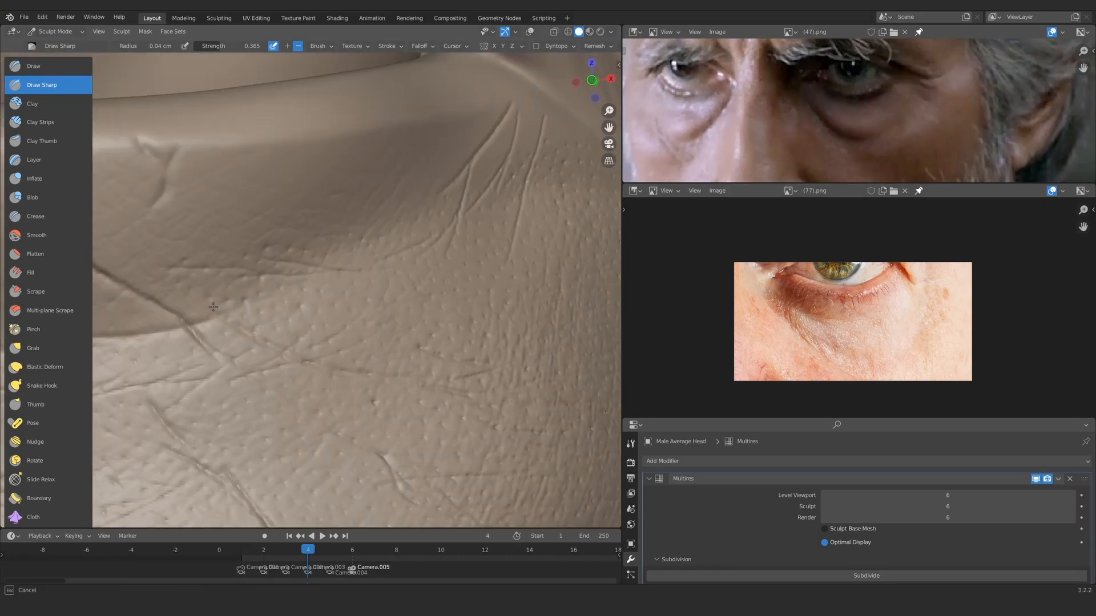
Step: Set the brush radius to 0.039 cm and carve slanting creases and curved lines across the upper eye bag
drag(440, 206, 376, 241)
mouse_move(308, 273)
ctrl+middle_down()
mouse_move(313, 325)
mouse_move(323, 269)
mouse_move(285, 251)
ctrl+middle_up()
mouse_move(285, 251)
ctrl+middle_down()
mouse_move(281, 230)
mouse_move(306, 250)
mouse_move(247, 228)
mouse_move(285, 244)
ctrl+middle_up()
key(f)
click(263, 235)
mouse_move(188, 194)
ctrl+middle_down()
mouse_move(172, 207)
mouse_move(324, 265)
ctrl+middle_up()
drag(167, 204, 308, 263)
mouse_move(388, 244)
shift+middle_down()
mouse_move(383, 278)
mouse_move(411, 377)
mouse_move(470, 203)
shift+middle_up()
drag(410, 265, 380, 294)
mouse_move(388, 243)
ctrl+middle_down()
mouse_move(367, 286)
mouse_move(374, 305)
ctrl+middle_up()
mouse_move(328, 352)
ctrl+middle_down()
mouse_move(283, 269)
mouse_move(292, 182)
ctrl+middle_up()
drag(194, 335, 169, 301)
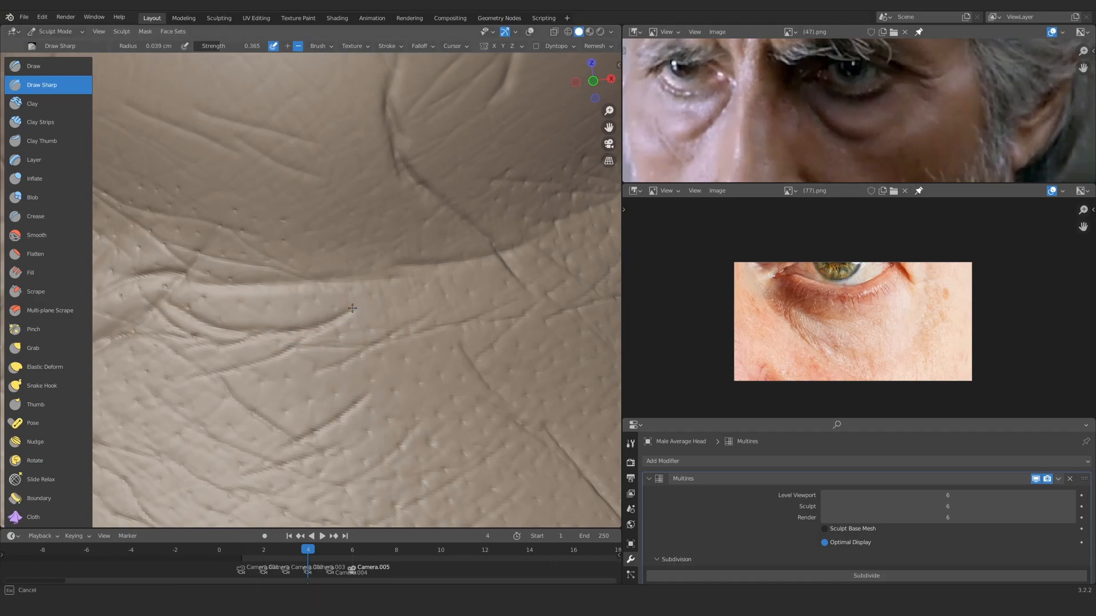
Step: Add thin curved wrinkles along the fold in the middle of the upper eye bag
drag(352, 308, 360, 305)
ctrl+middle_drag(337, 297, 328, 310)
key(f)
drag(171, 300, 348, 302)
ctrl+middle_drag(319, 308, 311, 274)
drag(132, 285, 162, 298)
Step: Extend the crossing creases over the outer part of the eye bag with a 0.038 cm brush radius
mouse_move(368, 274)
ctrl+middle_down()
mouse_move(386, 362)
mouse_move(394, 279)
mouse_move(318, 277)
mouse_move(325, 257)
ctrl+middle_up()
key(f)
key(f)
mouse_move(399, 365)
shift+middle_down()
mouse_move(352, 262)
mouse_move(423, 306)
mouse_move(436, 286)
shift+middle_up()
key(f)
drag(359, 246, 382, 222)
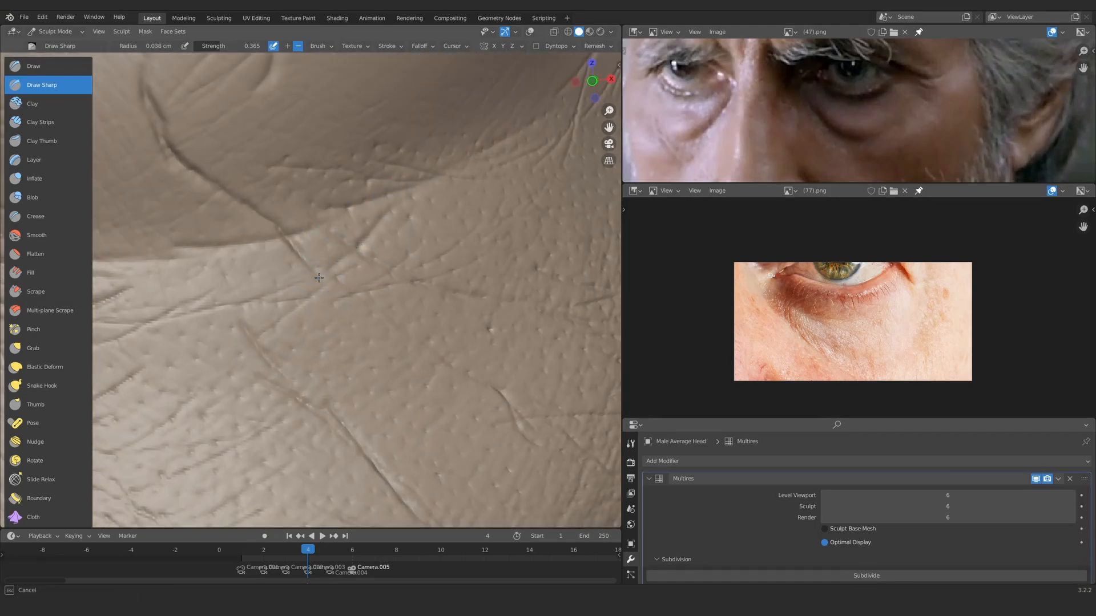
mouse_move(404, 208)
ctrl+middle_down()
mouse_move(333, 317)
mouse_move(330, 276)
mouse_move(319, 291)
ctrl+middle_up()
ctrl+middle_drag(308, 343, 299, 294)
shift+middle_drag(303, 132, 284, 287)
Step: Set the brush radius to 0.026 cm and carve finer wrinkles across the centre and lower curve of the eye bag
key(f)
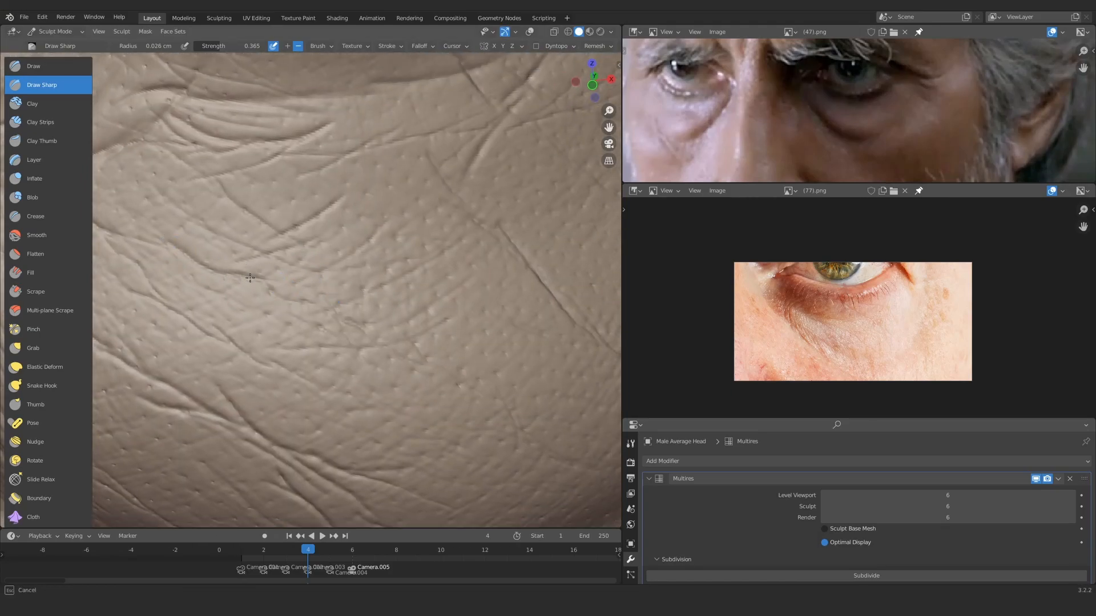
drag(394, 322, 426, 359)
mouse_move(395, 245)
ctrl+middle_down()
mouse_move(367, 293)
mouse_move(347, 279)
ctrl+middle_up()
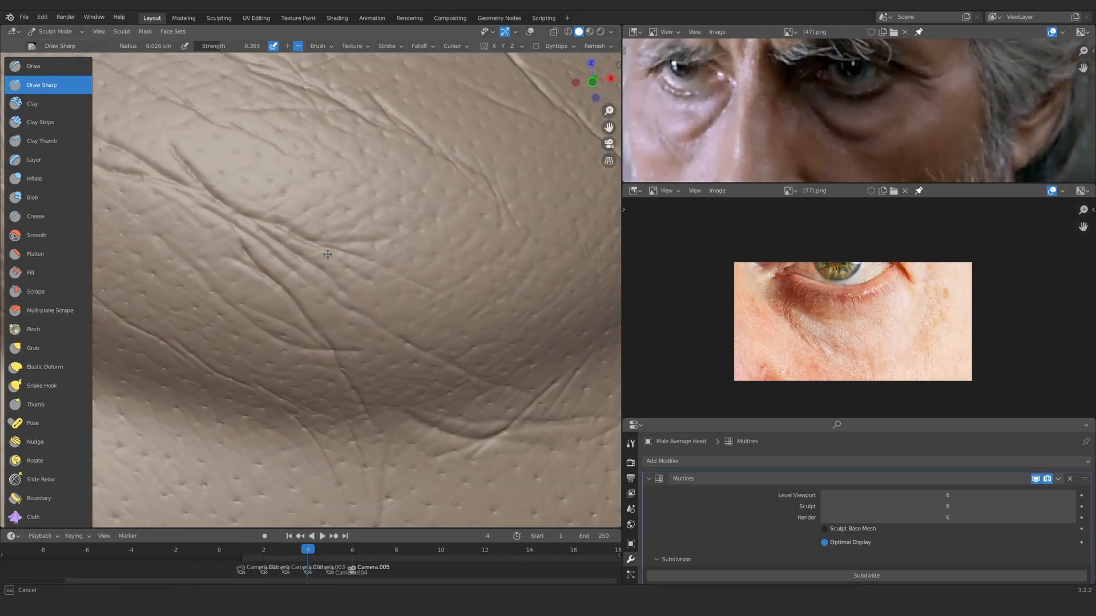
drag(498, 347, 508, 341)
mouse_move(400, 246)
ctrl+alt+mouse_down()
mouse_move(357, 337)
mouse_move(343, 240)
ctrl+alt+mouse_up()
Step: Set the brush radius to 0.051 cm and carve slanting lines into the smooth skin below the inner lower eyelid
mouse_move(245, 137)
alt+shift+mouse_down()
mouse_move(310, 243)
mouse_move(296, 200)
alt+shift+mouse_up()
key(f)
click(180, 289)
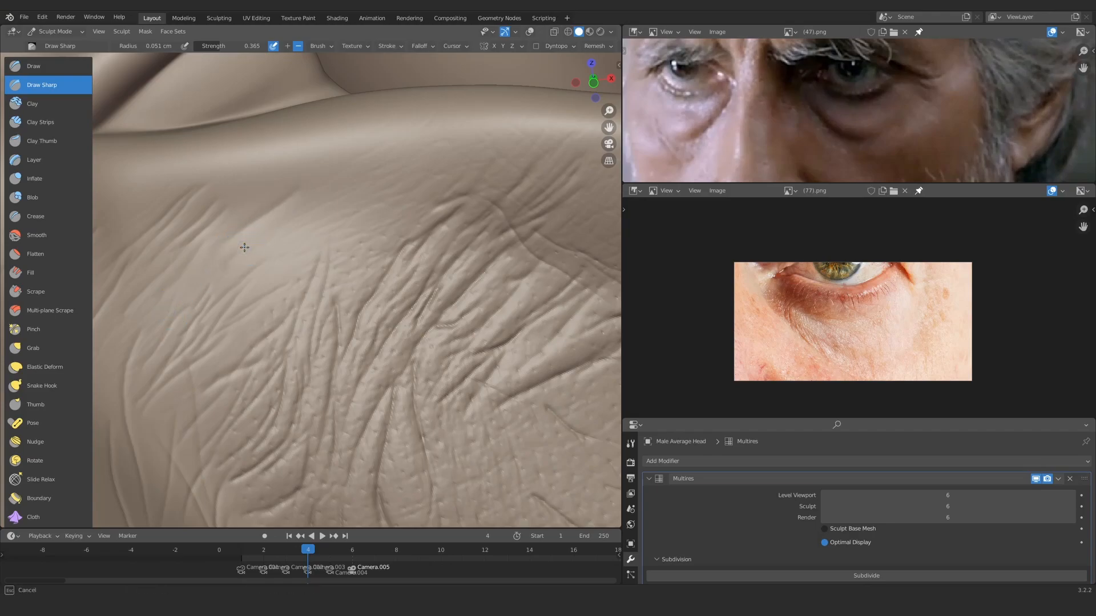
drag(215, 234, 227, 223)
ctrl+alt+drag(229, 220, 237, 185)
mouse_move(236, 186)
alt+shift+mouse_down()
mouse_move(267, 231)
mouse_move(335, 278)
mouse_move(360, 229)
alt+shift+mouse_up()
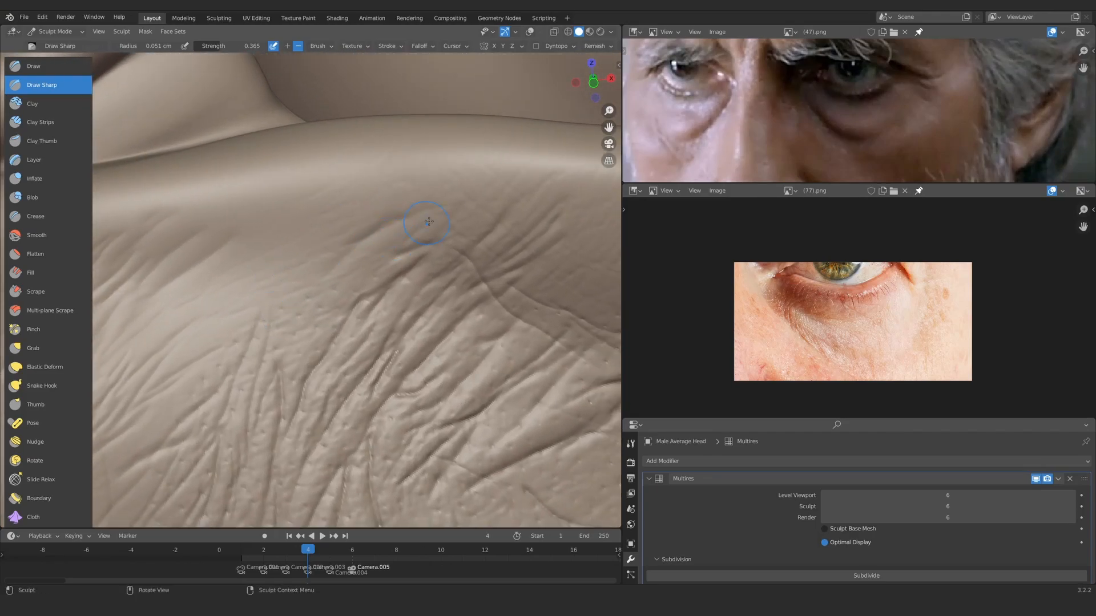
Step: Set the brush radius to 0.017 cm and carve very fine wrinkles across the inner lower part of the eye bag
mouse_move(378, 202)
middle_down()
mouse_move(340, 232)
mouse_move(281, 203)
mouse_move(351, 353)
middle_up()
mouse_move(333, 243)
ctrl+alt+mouse_down()
mouse_move(343, 238)
mouse_move(313, 201)
mouse_move(384, 323)
mouse_move(308, 255)
ctrl+alt+mouse_up()
key(f)
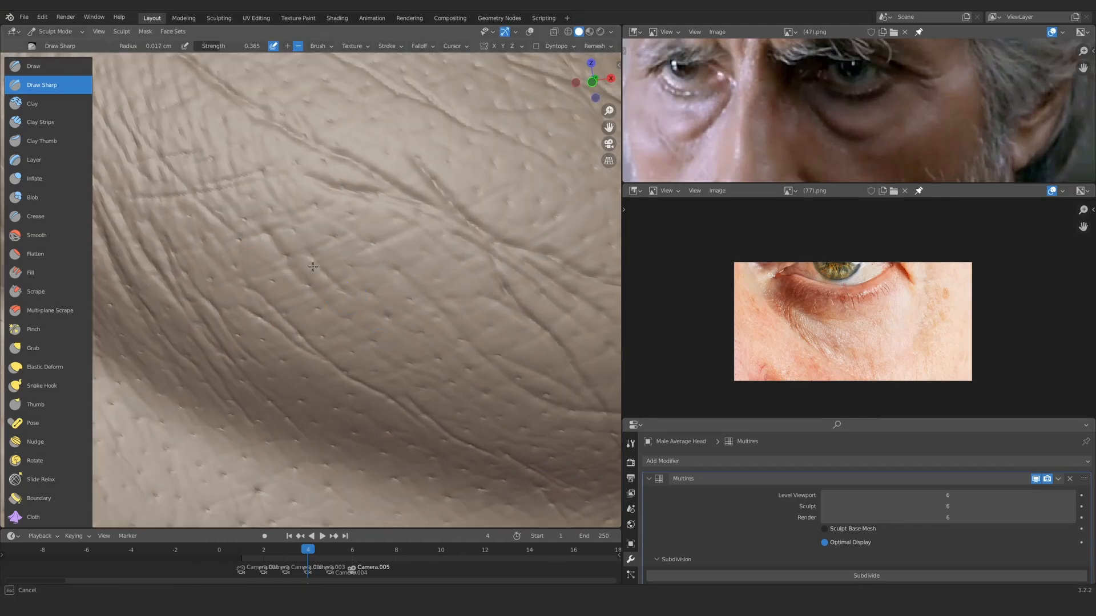
click(463, 412)
ctrl+alt+drag(420, 371, 354, 274)
ctrl+alt+drag(451, 320, 485, 422)
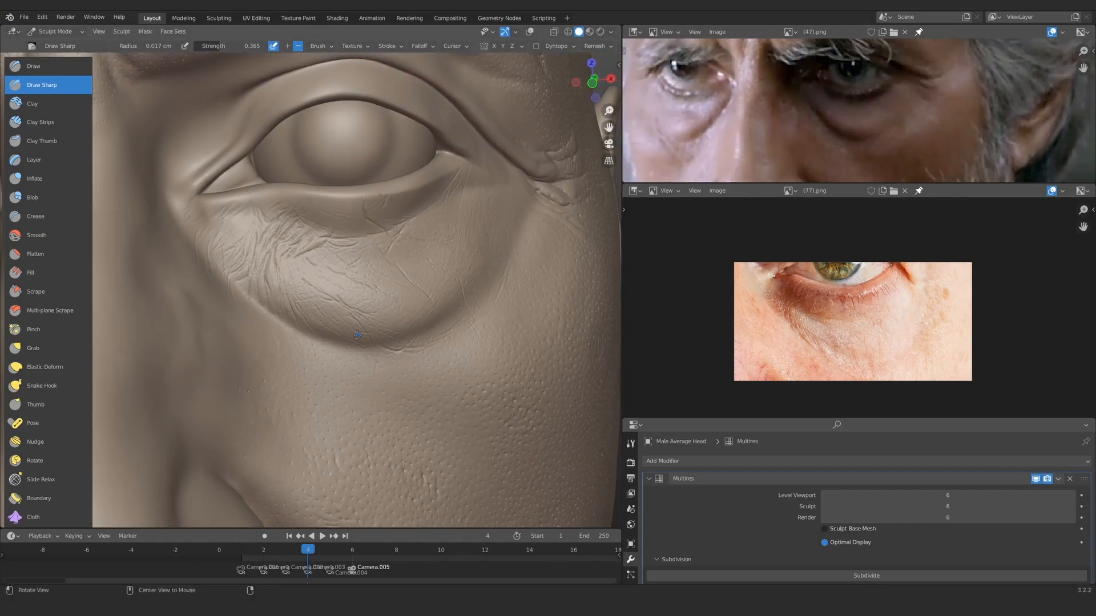
Step: Enlarge the folds under the eye in reference (77).png and carve matching fine folds along the eye bag's inner lower edge
ctrl+alt+drag(319, 371, 372, 262)
ctrl+alt+drag(813, 331, 833, 246)
ctrl+alt+drag(322, 337, 292, 169)
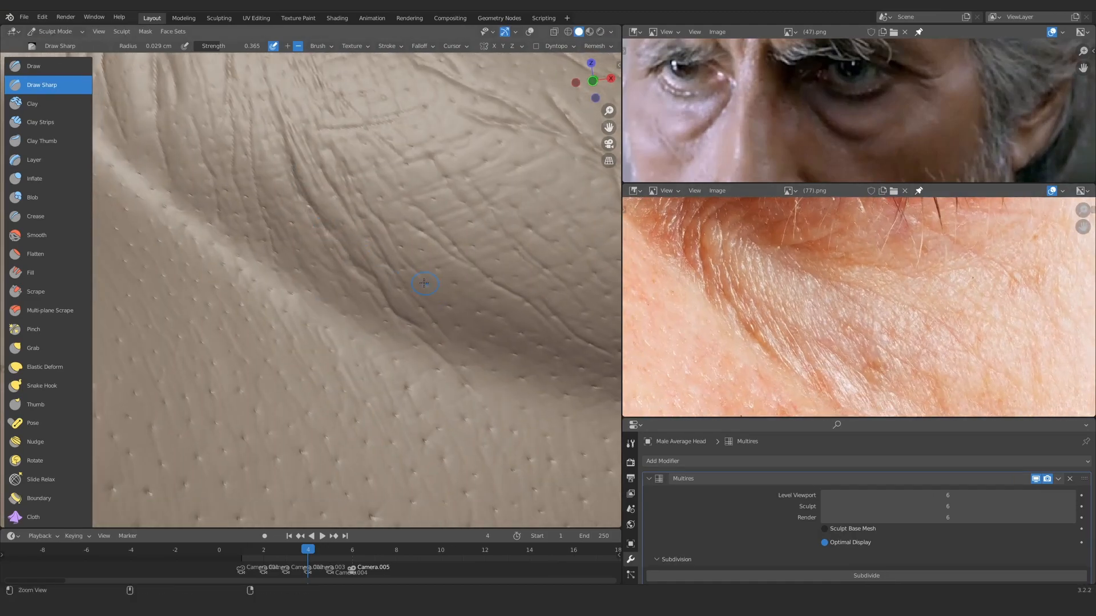
alt+drag(431, 291, 367, 257)
mouse_move(389, 203)
ctrl+middle_down()
mouse_move(379, 269)
mouse_move(268, 137)
ctrl+middle_up()
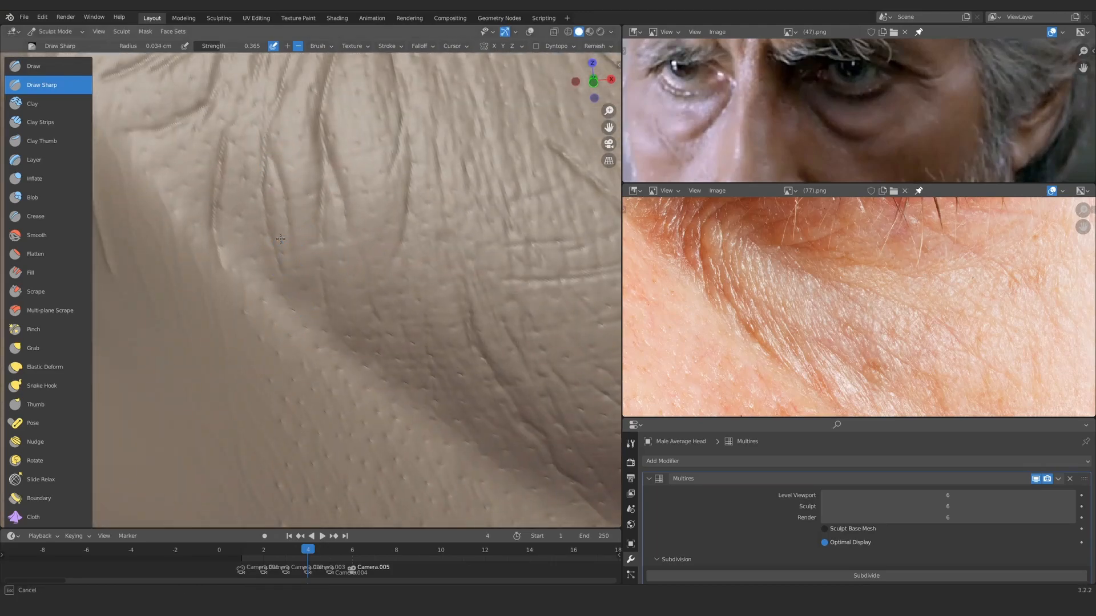
Step: Set the brush radius to 0.045 cm and carve short creases running outward from the outer end of the lower eyelid
mouse_move(344, 463)
ctrl+alt+mouse_down()
mouse_move(392, 252)
mouse_move(340, 281)
mouse_move(336, 171)
ctrl+alt+mouse_up()
mouse_move(337, 292)
ctrl+alt+mouse_down()
mouse_move(347, 308)
mouse_move(355, 266)
mouse_move(342, 276)
mouse_move(379, 293)
mouse_move(396, 259)
mouse_move(411, 263)
ctrl+alt+mouse_up()
mouse_move(411, 263)
middle_down()
mouse_move(371, 232)
mouse_move(428, 252)
mouse_move(311, 183)
mouse_move(402, 210)
middle_up()
key(f)
click(306, 213)
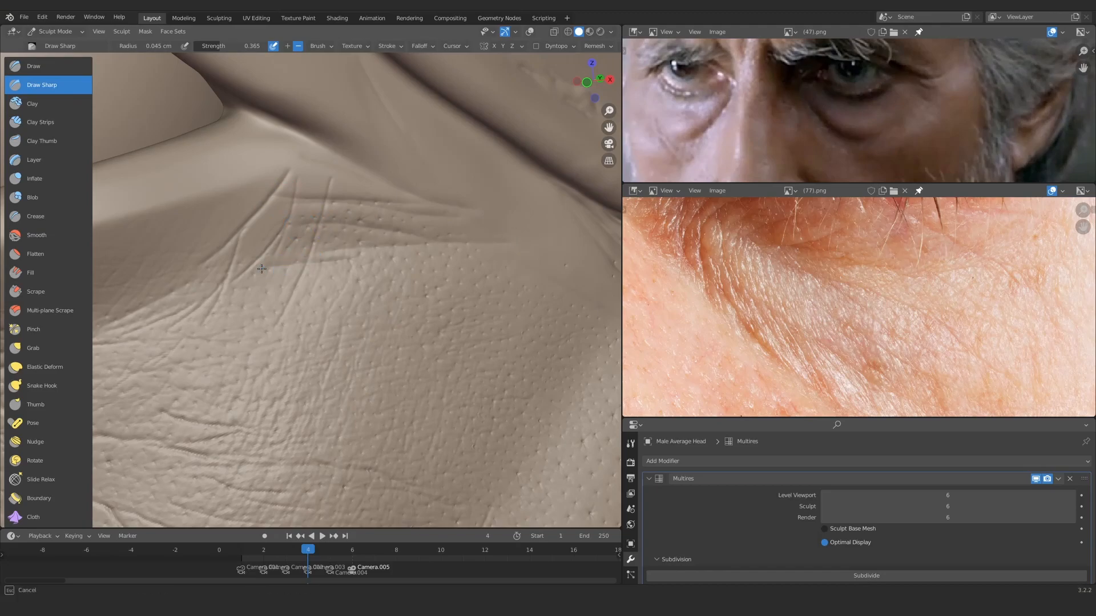
middle_drag(262, 268, 455, 228)
Step: Undo the last stroke and refine the creases below the outer eye corner with a smaller brush radius
drag(545, 197, 550, 198)
key(ctrl+z)
mouse_move(537, 206)
ctrl+middle_down()
mouse_move(513, 308)
mouse_move(479, 211)
mouse_move(422, 240)
ctrl+middle_up()
key(f)
click(432, 242)
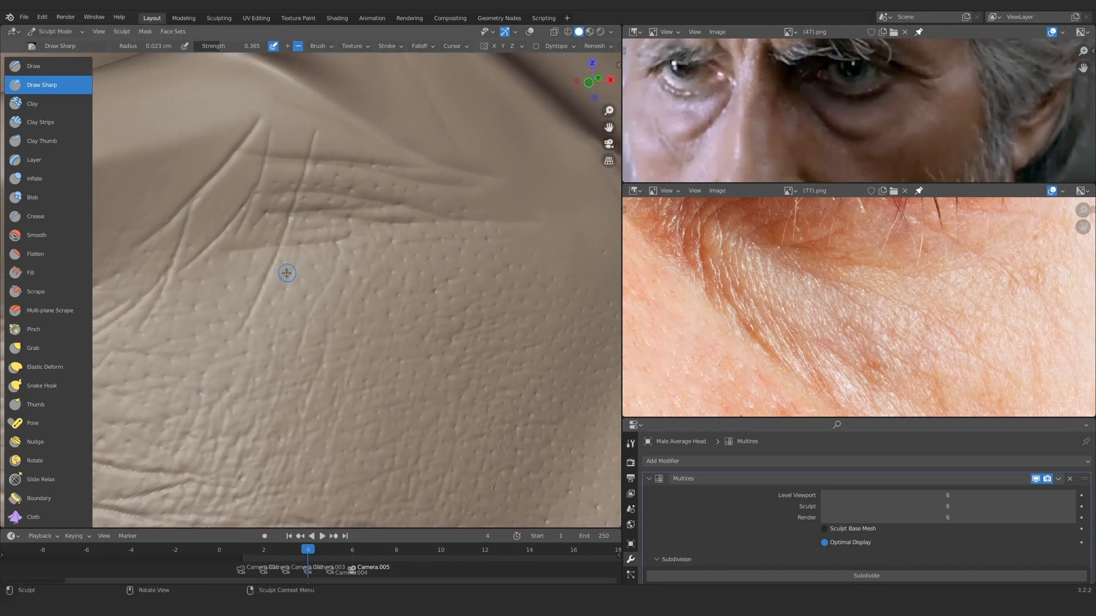
ctrl+middle_drag(501, 253, 485, 311)
mouse_move(343, 291)
shift+middle_down()
mouse_move(413, 257)
mouse_move(384, 234)
mouse_move(397, 194)
shift+middle_up()
Step: Set the brush radius to 0.029 cm and carve a fan of thin wrinkles descending from the outer eye corner onto the eye bag
key(f)
click(407, 194)
shift+middle_drag(451, 137, 442, 120)
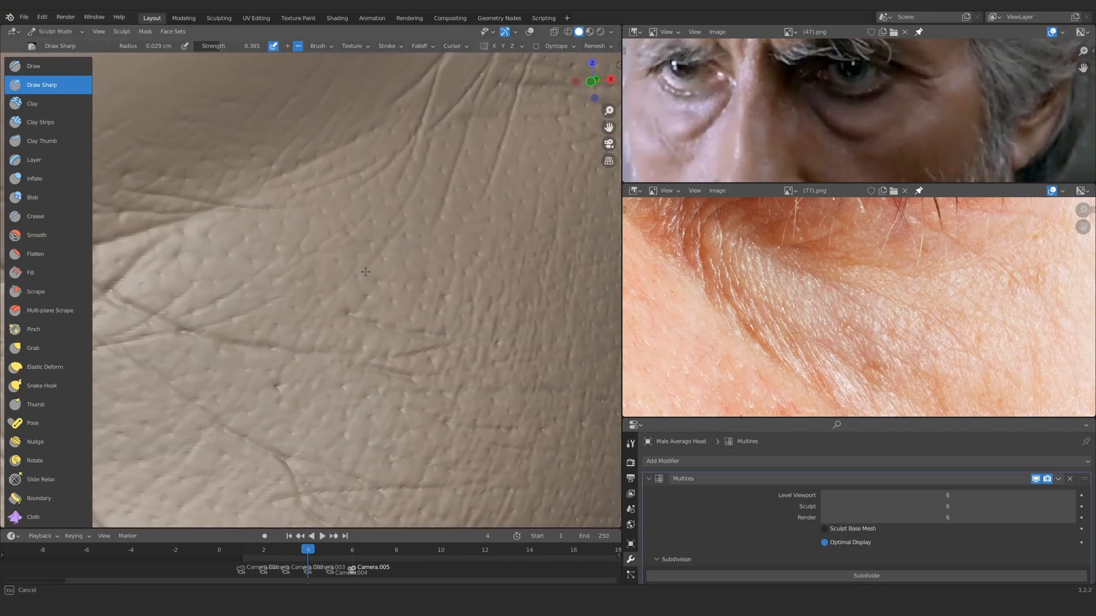
mouse_move(423, 219)
ctrl+alt+mouse_down()
mouse_move(419, 274)
mouse_move(470, 214)
ctrl+alt+mouse_up()
alt+shift+drag(471, 214, 319, 308)
mouse_move(425, 272)
alt+mouse_down()
mouse_move(416, 289)
mouse_move(342, 270)
alt+mouse_up()
drag(377, 331, 299, 420)
drag(424, 256, 354, 342)
drag(346, 350, 272, 410)
drag(337, 317, 228, 353)
drag(434, 255, 423, 292)
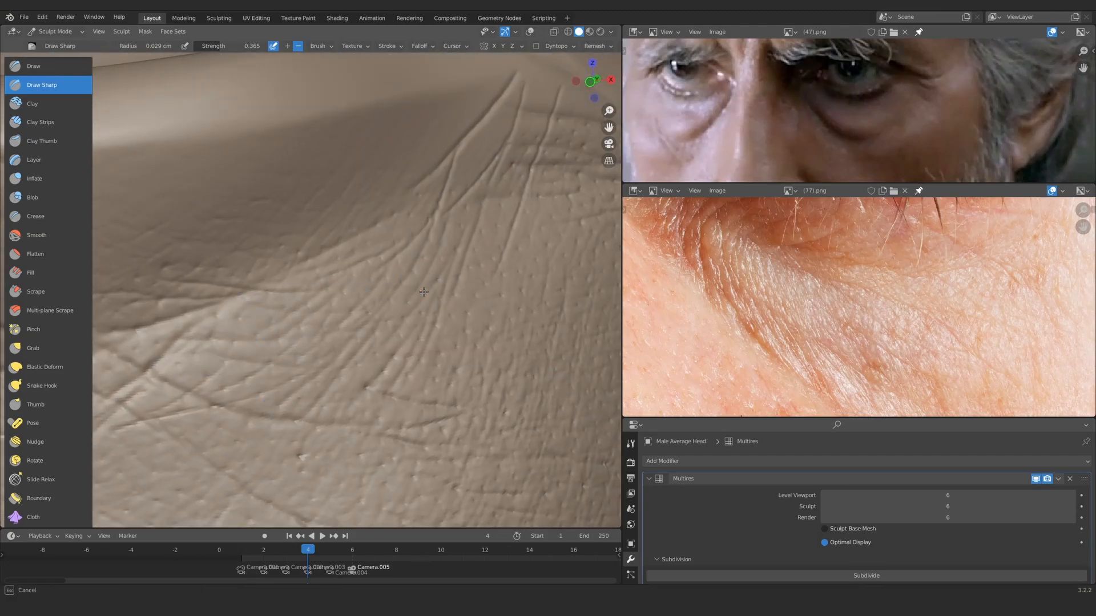
Step: Undo the last stroke and carve long curved creases in the hollow beneath the lower eyelid at 0.042 cm radius
mouse_move(393, 234)
ctrl+alt+mouse_down()
mouse_move(367, 289)
mouse_move(421, 237)
mouse_move(369, 262)
mouse_move(402, 232)
mouse_move(435, 260)
ctrl+alt+mouse_up()
mouse_move(503, 201)
mouse_down()
mouse_move(395, 235)
mouse_move(349, 276)
mouse_up()
key(ctrl+z)
drag(261, 280, 420, 259)
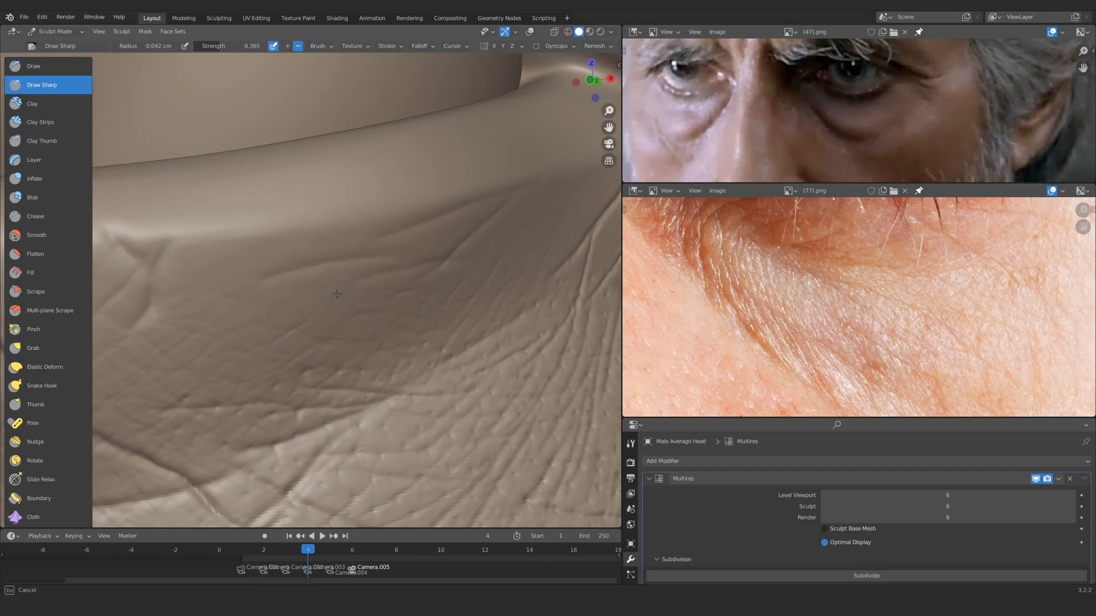
Step: Bring the lower lashes into view in reference (77).png and carve fine wrinkles over the middle of the eye bag at 0.027 cm radius
mouse_move(426, 320)
ctrl+alt+mouse_down()
mouse_move(397, 373)
mouse_move(371, 274)
mouse_move(251, 251)
mouse_move(411, 245)
ctrl+alt+mouse_up()
mouse_move(837, 238)
alt+mouse_down()
mouse_move(757, 312)
mouse_move(765, 274)
alt+mouse_up()
mouse_move(400, 228)
ctrl+alt+mouse_down()
mouse_move(396, 357)
mouse_move(365, 251)
ctrl+alt+mouse_up()
mouse_move(365, 330)
alt+shift+mouse_down()
mouse_move(291, 242)
mouse_move(411, 348)
alt+shift+mouse_up()
mouse_move(485, 365)
alt+shift+mouse_down()
mouse_move(384, 375)
mouse_move(340, 299)
mouse_move(258, 233)
alt+shift+mouse_up()
mouse_move(431, 330)
ctrl+alt+mouse_down()
mouse_move(477, 343)
mouse_move(413, 318)
mouse_move(362, 251)
mouse_move(345, 253)
ctrl+alt+mouse_up()
shift+middle_drag(383, 322, 294, 317)
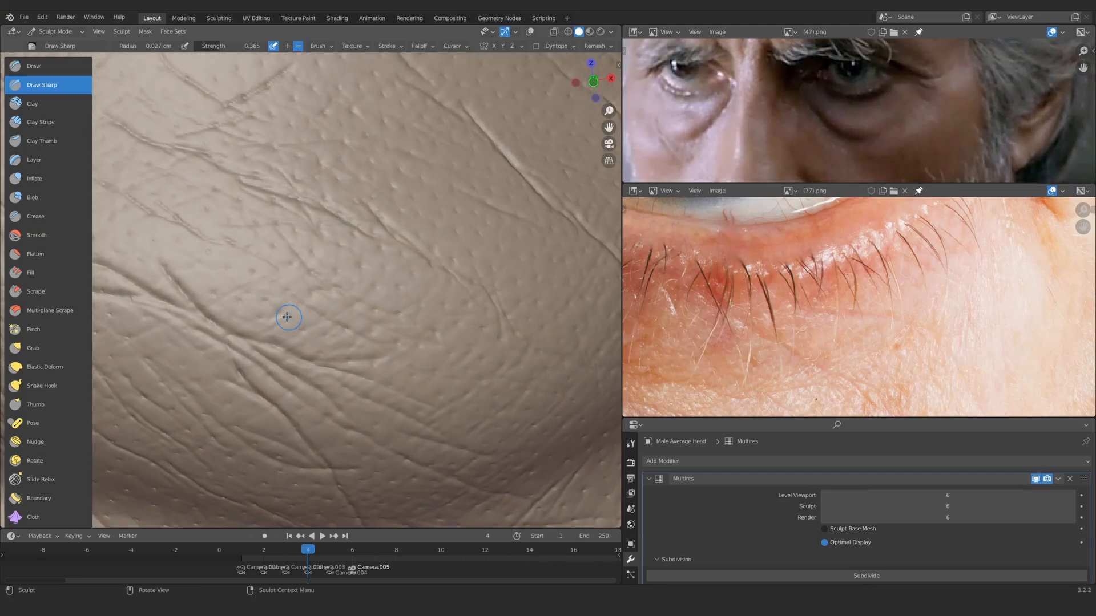
Step: Carve fine horizontal wrinkles across the lower middle of the eye bag, down toward its bottom crease
ctrl+alt+drag(297, 329, 293, 328)
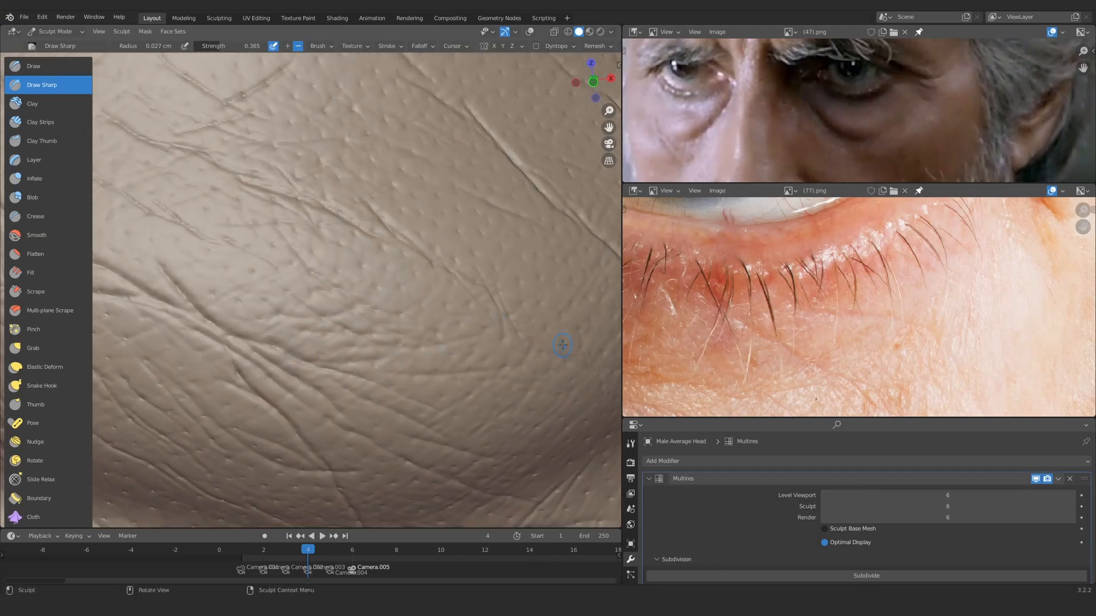
ctrl+alt+drag(568, 348, 513, 434)
alt+shift+drag(376, 365, 365, 331)
ctrl+alt+drag(366, 354, 323, 263)
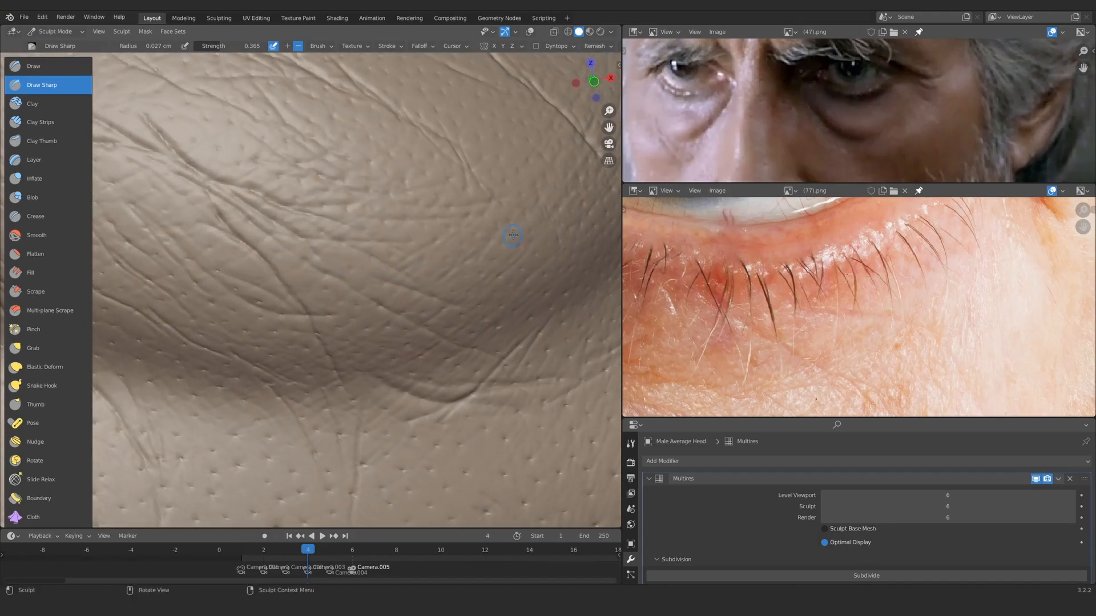
ctrl+alt+drag(511, 309, 450, 423)
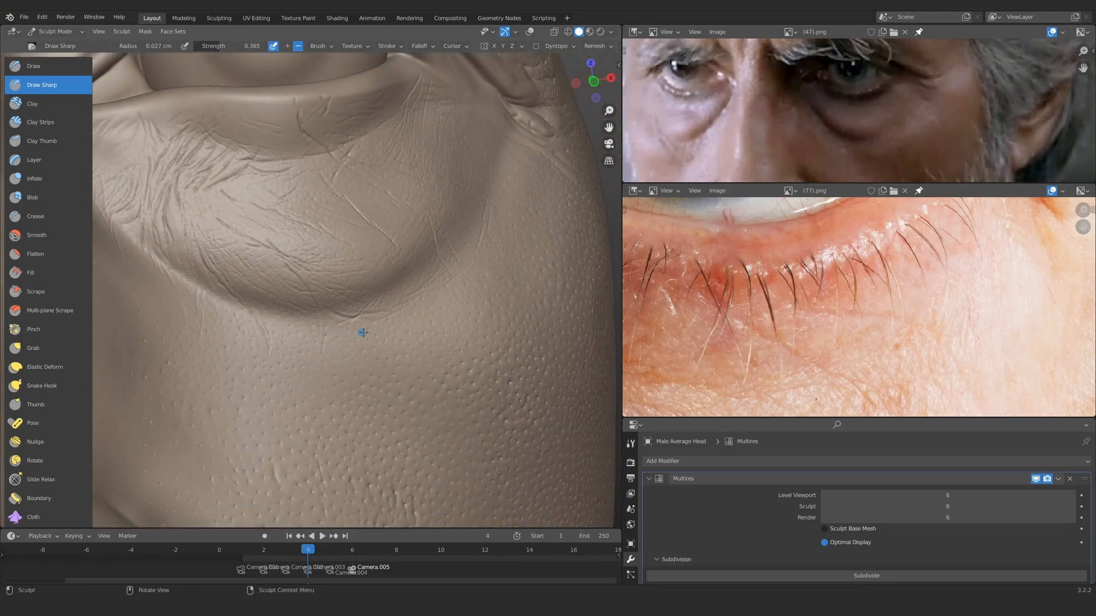
Step: Reframe the skin folds in reference (77).png and carve fine crosshatched wrinkles on the inner eye bag at 0.024 cm radius
alt+shift+drag(320, 226, 345, 262)
ctrl+alt+drag(348, 326, 370, 211)
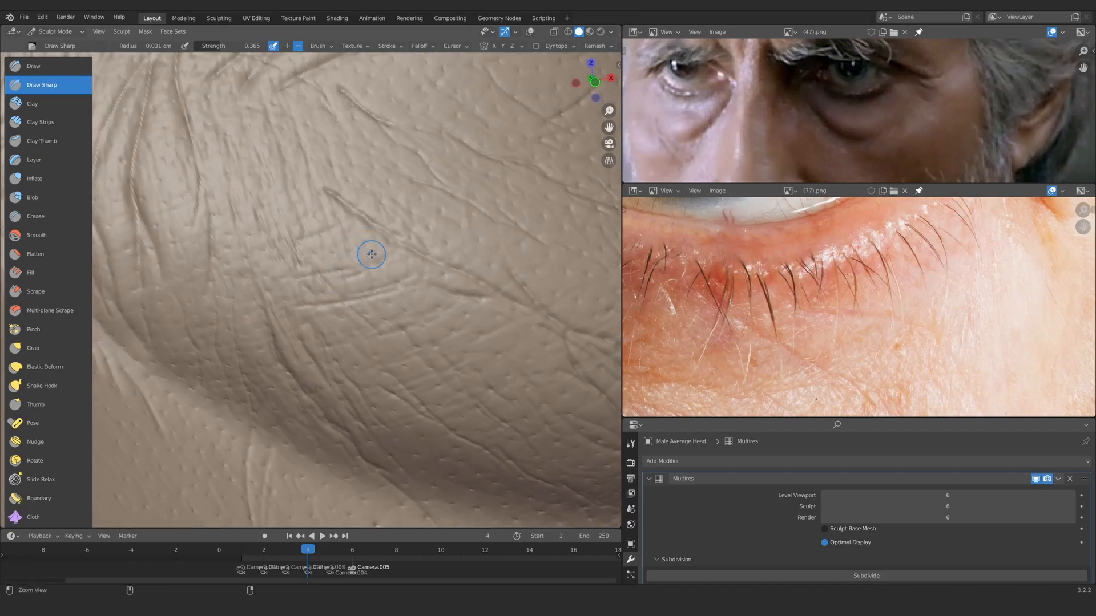
alt+drag(781, 366, 953, 242)
mouse_move(354, 274)
alt+mouse_down()
mouse_move(364, 293)
mouse_move(244, 232)
alt+mouse_up()
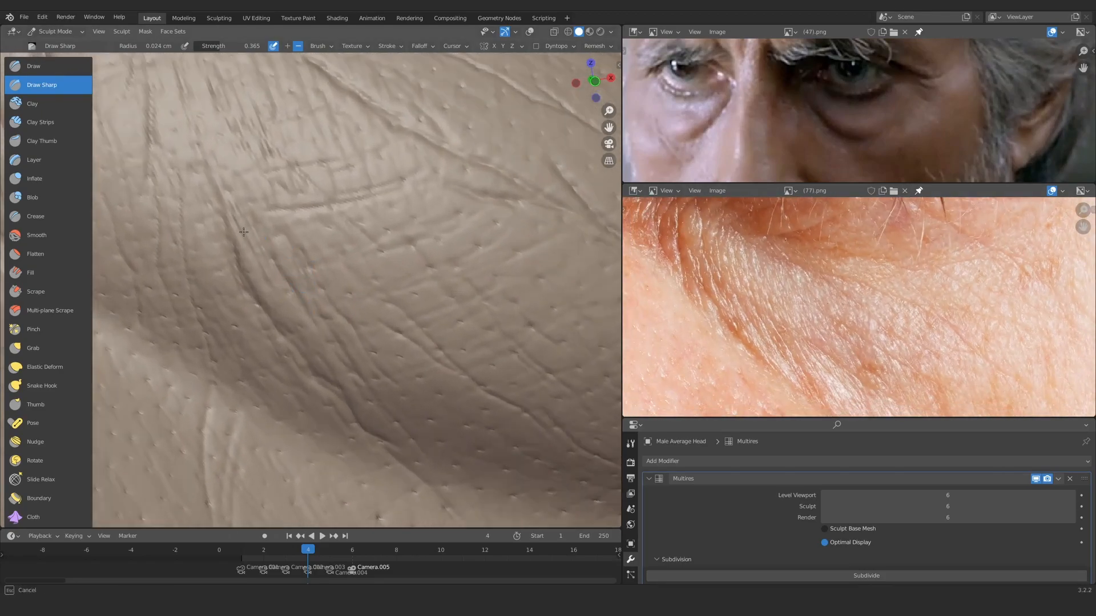
mouse_move(372, 395)
ctrl+alt+mouse_down()
mouse_move(384, 425)
mouse_move(350, 321)
mouse_move(297, 259)
ctrl+alt+mouse_up()
alt+drag(654, 330, 625, 257)
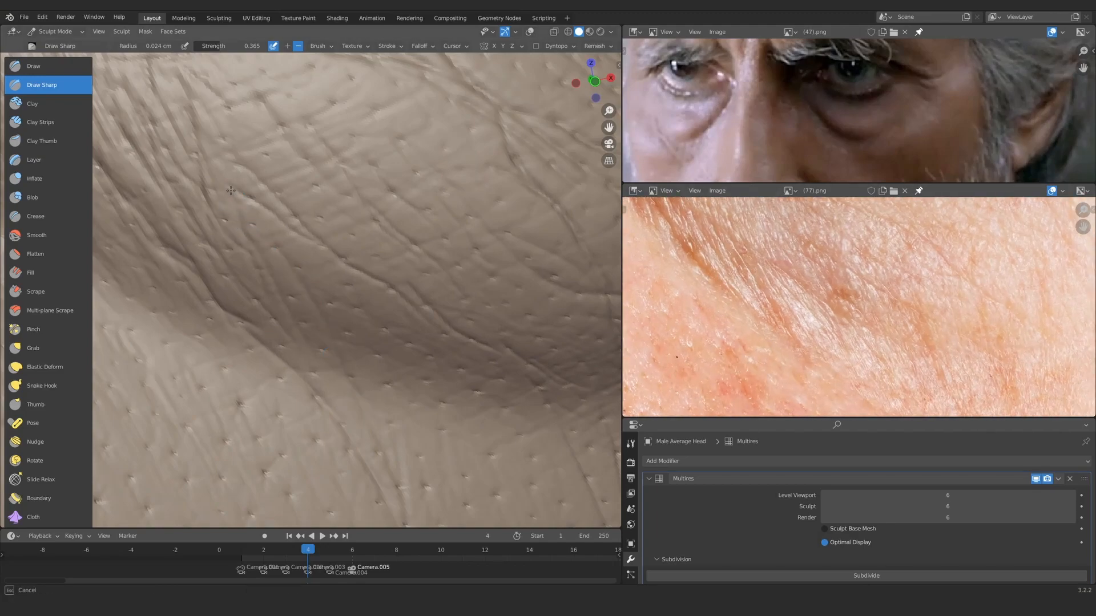
Step: Follow the folds in the reference photo and add dense thin lines along the eye bag's inner lower curve
mouse_move(365, 273)
ctrl+alt+mouse_down()
mouse_move(357, 321)
mouse_move(369, 352)
ctrl+alt+mouse_up()
alt+drag(684, 285, 701, 327)
ctrl+alt+drag(376, 414, 343, 357)
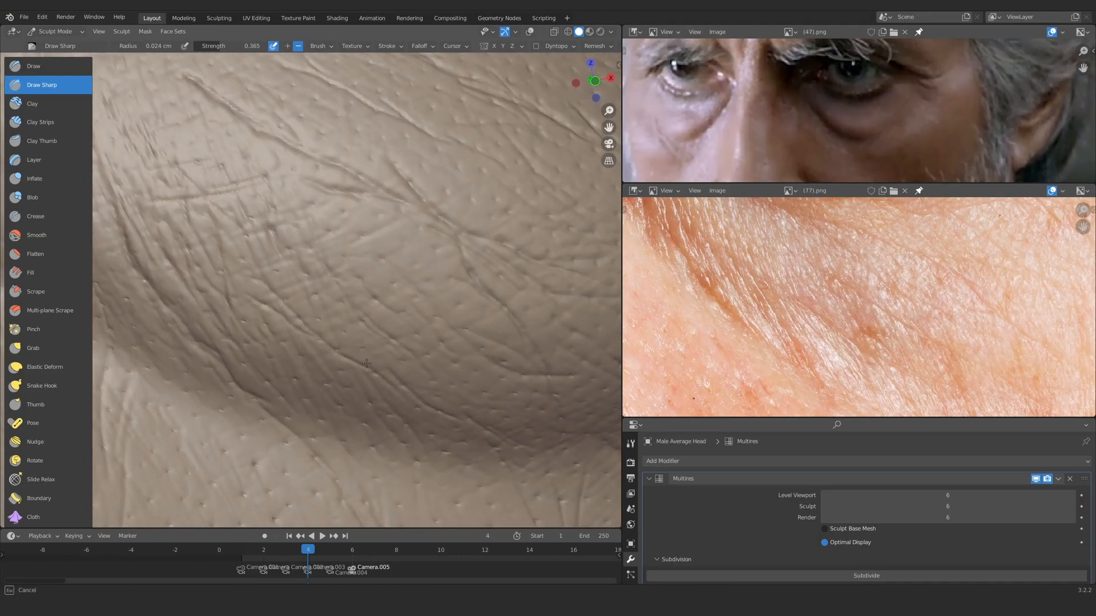
mouse_move(225, 186)
ctrl+alt+mouse_down()
mouse_move(240, 319)
mouse_move(279, 354)
ctrl+alt+mouse_up()
ctrl+alt+drag(280, 353, 274, 274)
alt+drag(685, 285, 734, 314)
Step: Reduce the brush radius and carve fine vertical folds down the side of the eye bag nearest the nose
ctrl+alt+drag(291, 320, 274, 139)
alt+shift+drag(274, 139, 288, 227)
mouse_move(289, 188)
ctrl+alt+mouse_down()
mouse_move(306, 227)
mouse_move(291, 177)
ctrl+alt+mouse_up()
mouse_move(292, 183)
mouse_down()
mouse_move(280, 251)
mouse_move(229, 182)
mouse_up()
mouse_move(238, 317)
alt+shift+mouse_down()
mouse_move(231, 199)
mouse_move(337, 293)
mouse_move(266, 126)
alt+shift+mouse_up()
mouse_move(265, 125)
alt+shift+mouse_down()
mouse_move(276, 251)
mouse_move(253, 308)
alt+shift+mouse_up()
mouse_move(268, 380)
ctrl+alt+mouse_down()
mouse_move(320, 457)
mouse_move(253, 339)
ctrl+alt+mouse_up()
mouse_move(287, 101)
ctrl+alt+mouse_down()
mouse_move(324, 291)
mouse_move(273, 222)
ctrl+alt+mouse_up()
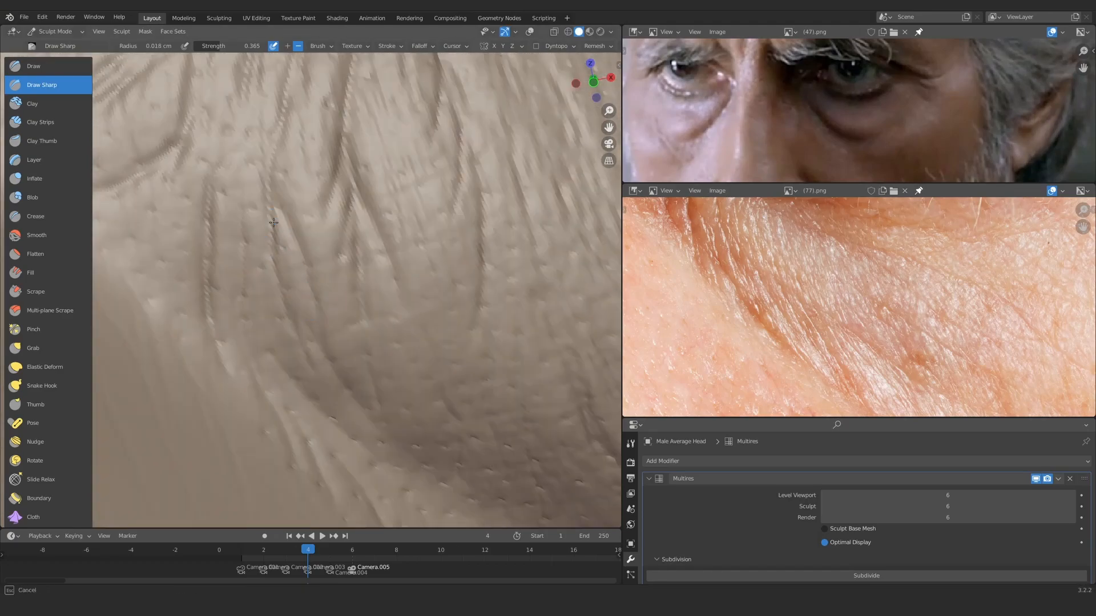
Step: Set the brush radius to 0.023 cm and carve folds that run over the eye bag's inner edge toward the nose
mouse_move(247, 201)
ctrl+middle_down()
mouse_move(279, 494)
mouse_move(252, 241)
ctrl+middle_up()
key(f)
click(254, 242)
mouse_move(244, 240)
mouse_down()
mouse_move(219, 309)
mouse_move(220, 442)
mouse_up()
mouse_move(337, 137)
ctrl+alt+mouse_down()
mouse_move(362, 279)
mouse_move(331, 291)
ctrl+alt+mouse_up()
ctrl+alt+drag(348, 291, 311, 214)
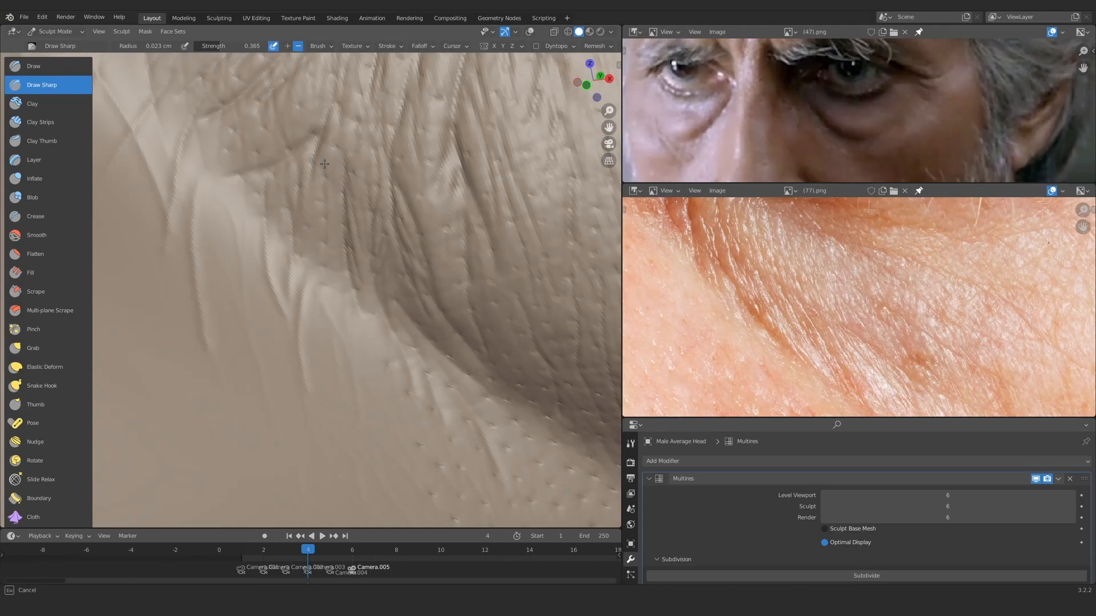
Step: Continue the narrow folds between the eye bag's inner edge and the side of the nose
ctrl+middle_drag(324, 163, 321, 137)
key(g)
key(d)
drag(334, 289, 340, 372)
ctrl+alt+drag(336, 228, 343, 331)
mouse_move(343, 331)
alt+mouse_down()
mouse_move(303, 164)
mouse_move(297, 195)
alt+mouse_up()
Step: Set the brush radius to 0.017 cm and carve thin wrinkles between the larger folds on the inner eye bag
key(f)
click(288, 222)
shift+middle_drag(290, 222, 283, 276)
ctrl+middle_drag(283, 276, 300, 174)
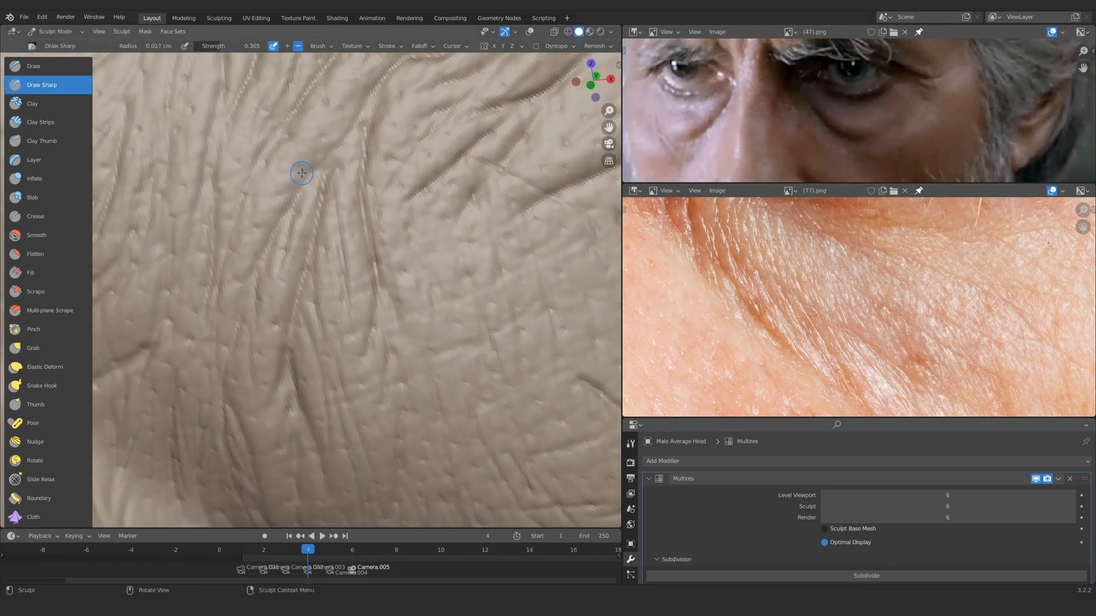
drag(283, 188, 264, 215)
drag(290, 174, 253, 220)
drag(268, 159, 260, 203)
drag(278, 143, 269, 157)
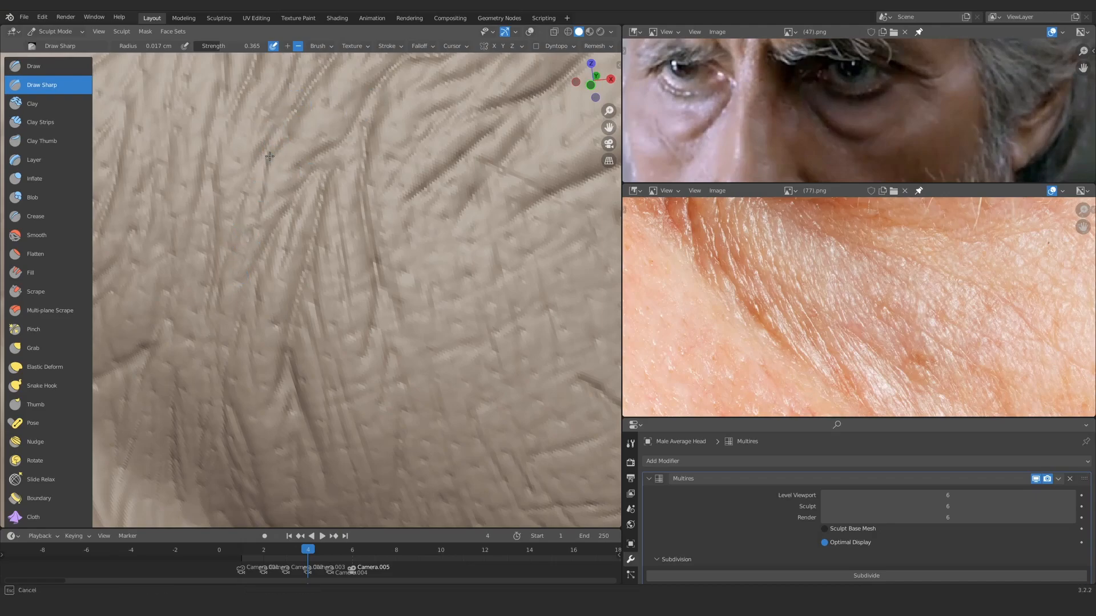
mouse_move(253, 199)
mouse_down()
mouse_move(229, 250)
mouse_move(245, 303)
mouse_move(256, 292)
mouse_up()
Step: Enlarge the fine skin texture in reference (77).png and carve a similar fine line pattern across the outer eye bag at 0.02 cm radius
mouse_move(256, 292)
ctrl+alt+mouse_down()
mouse_move(306, 242)
mouse_move(300, 271)
ctrl+alt+mouse_up()
alt+drag(837, 276, 704, 210)
mouse_move(411, 276)
alt+mouse_down()
mouse_move(379, 288)
mouse_move(323, 234)
mouse_move(447, 266)
mouse_move(460, 331)
mouse_move(399, 354)
mouse_move(311, 306)
mouse_move(437, 211)
alt+mouse_up()
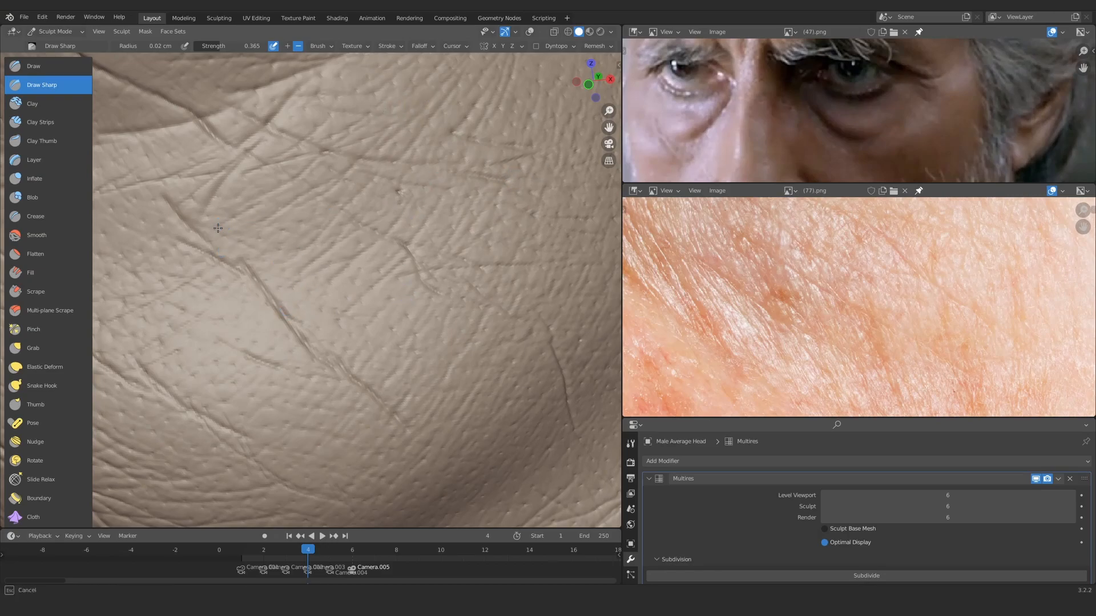
mouse_move(350, 426)
ctrl+alt+mouse_down()
mouse_move(406, 257)
mouse_move(286, 336)
ctrl+alt+mouse_up()
ctrl+alt+drag(285, 336, 351, 241)
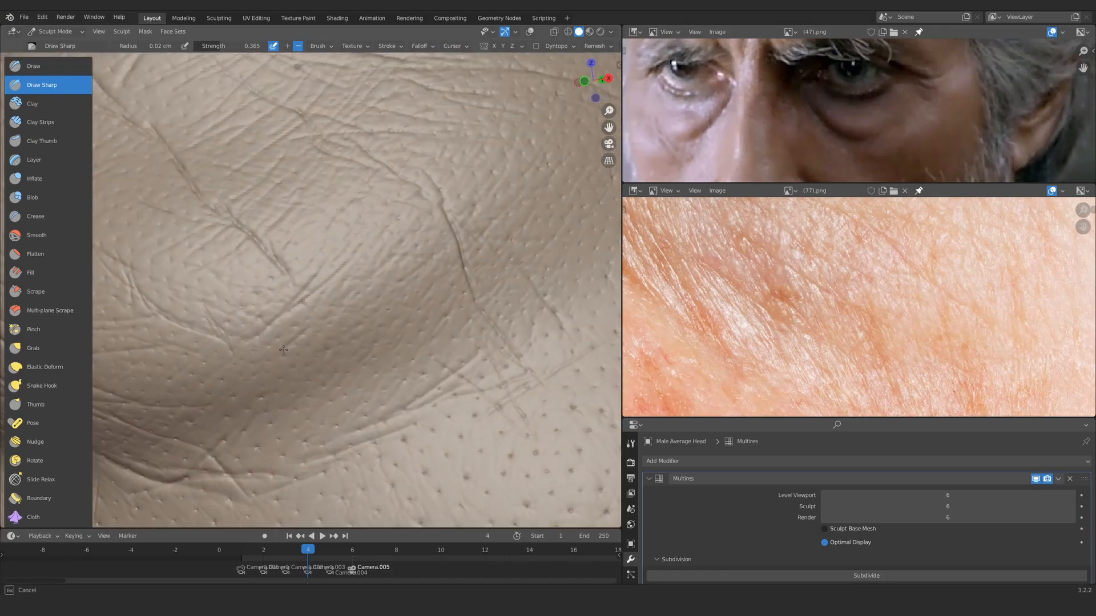
alt+drag(293, 367, 385, 234)
mouse_move(438, 208)
ctrl+alt+mouse_down()
mouse_move(332, 250)
mouse_move(411, 252)
mouse_move(384, 257)
mouse_move(403, 319)
mouse_move(394, 297)
ctrl+alt+mouse_up()
alt+shift+drag(393, 297, 309, 268)
Step: Set the brush radius to 0.019 cm and refine the thin wrinkles along the eye bag's lower edge above the cheek
drag(300, 263, 407, 273)
key(f)
click(313, 266)
drag(294, 257, 363, 245)
mouse_move(319, 254)
ctrl+middle_down()
mouse_move(306, 333)
mouse_move(312, 253)
mouse_move(238, 243)
ctrl+middle_up()
mouse_move(414, 224)
ctrl+alt+mouse_down()
mouse_move(393, 342)
mouse_move(379, 306)
mouse_move(137, 409)
mouse_move(253, 194)
ctrl+alt+mouse_up()
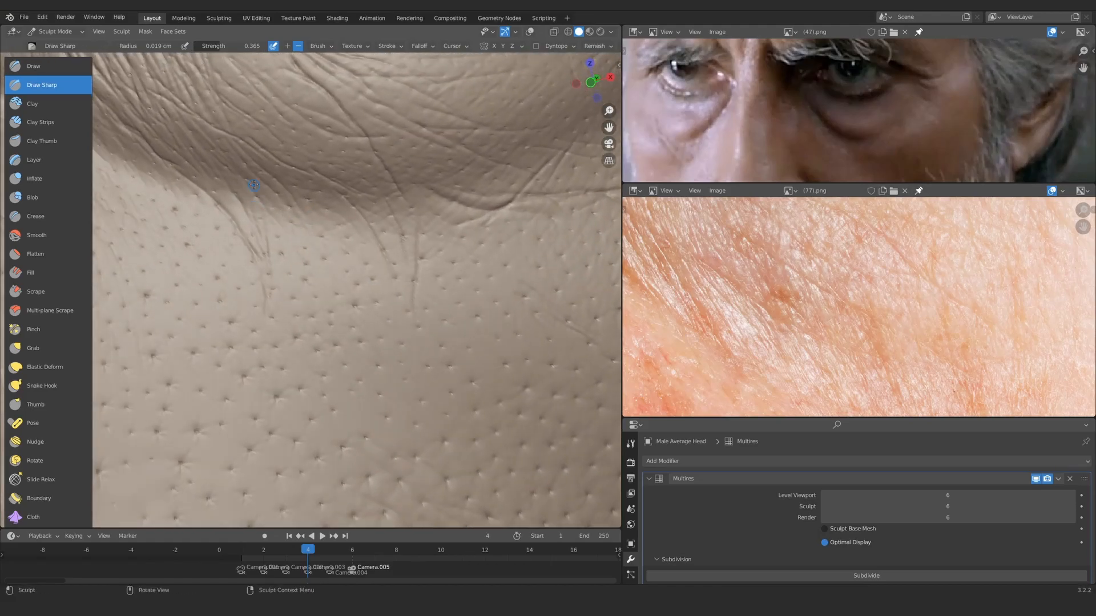
Step: Carve fine creases along the underside and inner edge of the eye bag with the Draw Sharp brush
middle_drag(254, 194, 182, 358)
mouse_move(243, 147)
ctrl+alt+mouse_down()
mouse_move(320, 343)
mouse_move(309, 250)
ctrl+alt+mouse_up()
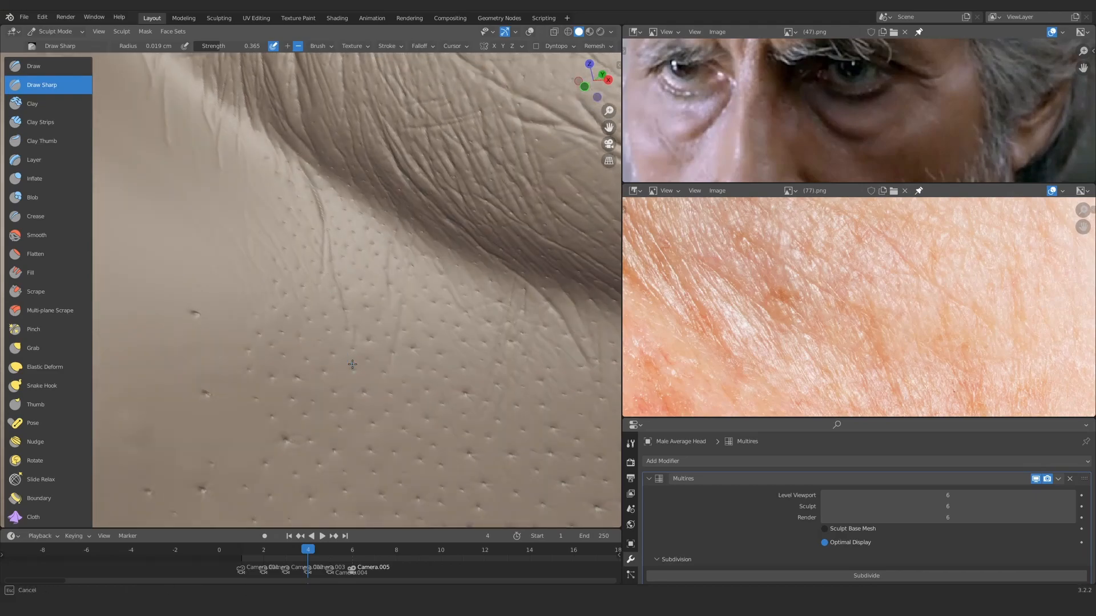
ctrl+middle_drag(389, 359, 377, 445)
mouse_move(309, 342)
middle_down()
mouse_move(335, 326)
mouse_move(322, 246)
middle_up()
key(f)
click(326, 247)
mouse_move(322, 256)
mouse_down()
mouse_move(387, 220)
mouse_move(299, 254)
mouse_move(294, 229)
mouse_up()
key(f)
click(314, 240)
drag(268, 217, 266, 224)
Step: Bring the lower lash line into view in the skin reference and sculpt slanted creases on the lower eyelid with a 0.028 cm Draw Sharp brush
mouse_move(266, 225)
ctrl+middle_down()
mouse_move(274, 337)
mouse_move(269, 318)
ctrl+middle_up()
ctrl+middle_drag(285, 308, 319, 184)
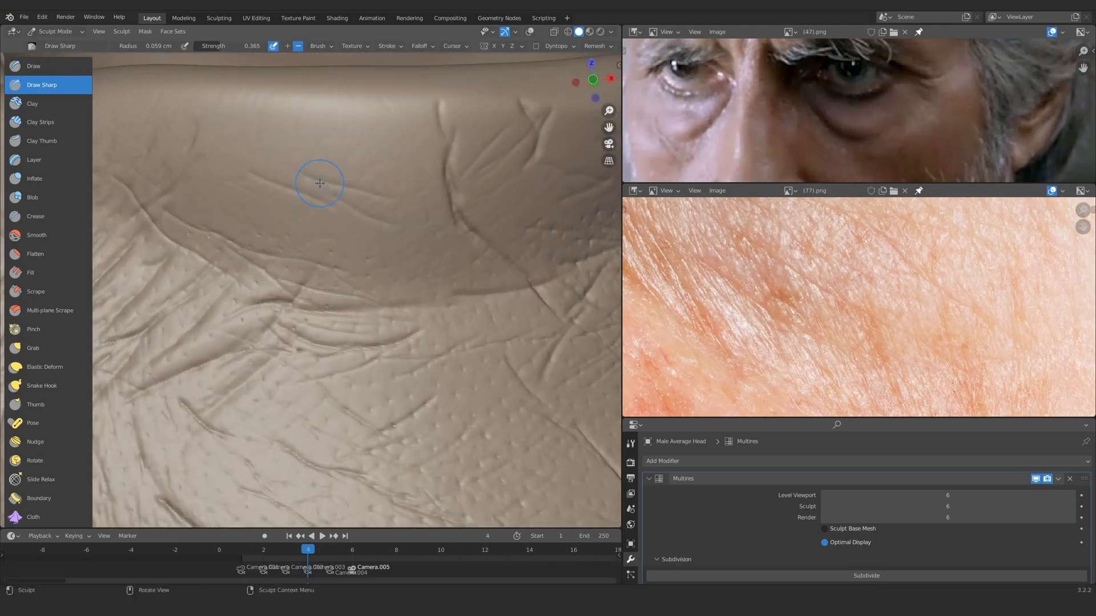
drag(411, 229, 419, 231)
mouse_move(365, 251)
ctrl+middle_down()
mouse_move(331, 372)
mouse_move(345, 279)
ctrl+middle_up()
mouse_move(827, 245)
middle_down()
mouse_move(844, 274)
mouse_move(856, 393)
middle_up()
key(f)
ctrl+middle_drag(303, 251, 287, 214)
drag(297, 179, 299, 185)
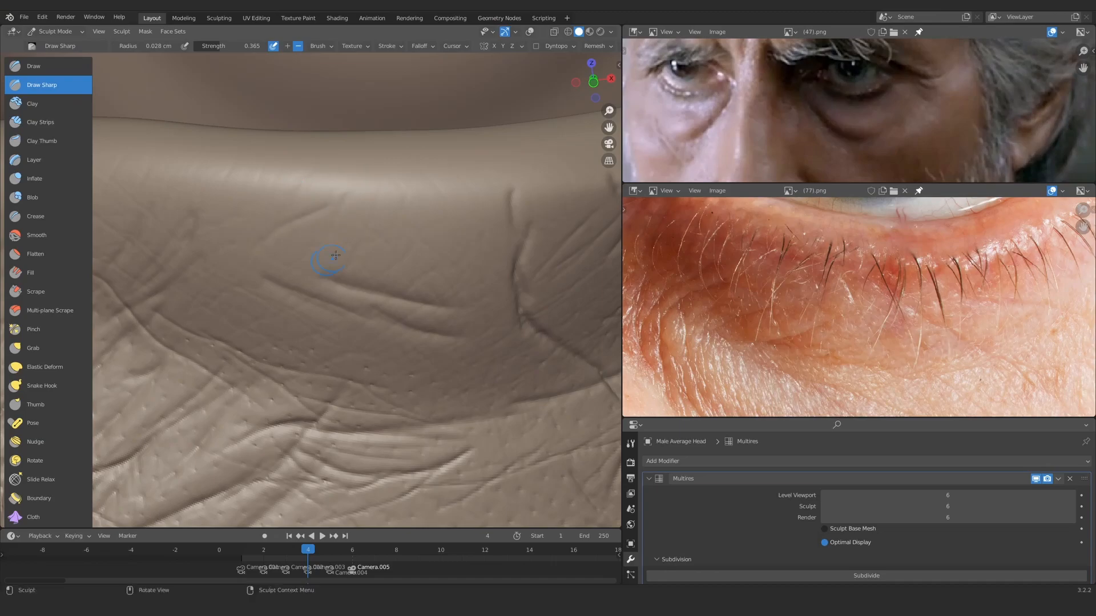
Step: Carve thin crossing wrinkles over the middle of the lower eyelid with the Draw Sharp radius at 0.03 cm
mouse_move(455, 289)
ctrl+middle_down()
mouse_move(456, 365)
mouse_move(449, 155)
ctrl+middle_up()
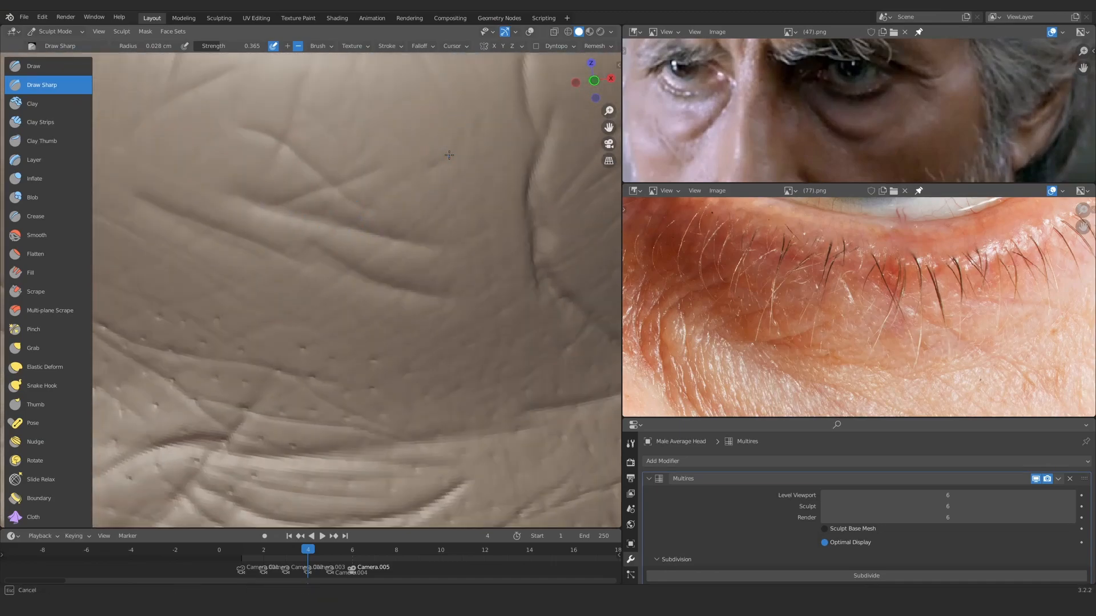
middle_drag(494, 244, 334, 323)
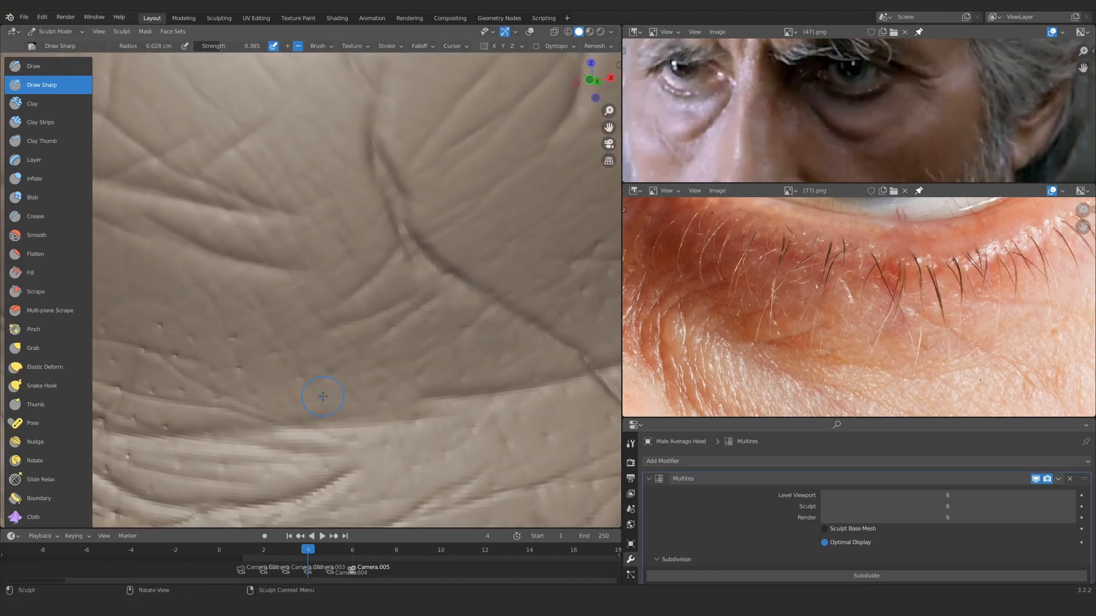
mouse_move(355, 404)
ctrl+middle_down()
mouse_move(361, 485)
mouse_move(379, 254)
mouse_move(413, 283)
mouse_move(400, 222)
ctrl+middle_up()
key(f)
click(263, 219)
drag(166, 160, 331, 251)
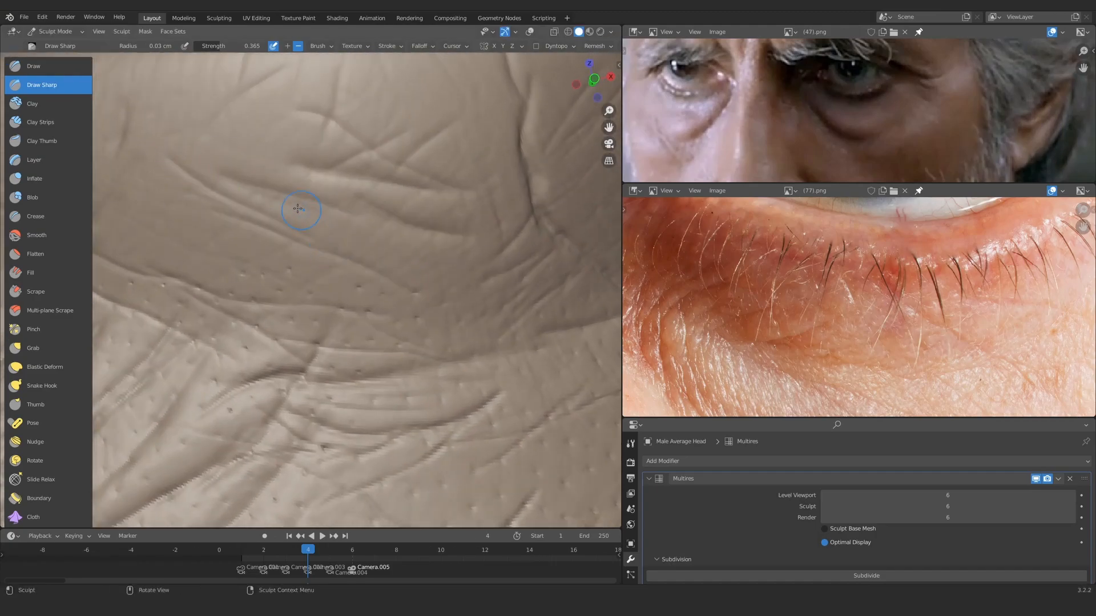
Step: Extend fine diagonal wrinkles across the inner part of the lower eyelid with a 0.027 cm Draw Sharp brush
ctrl+alt+drag(425, 288, 419, 394)
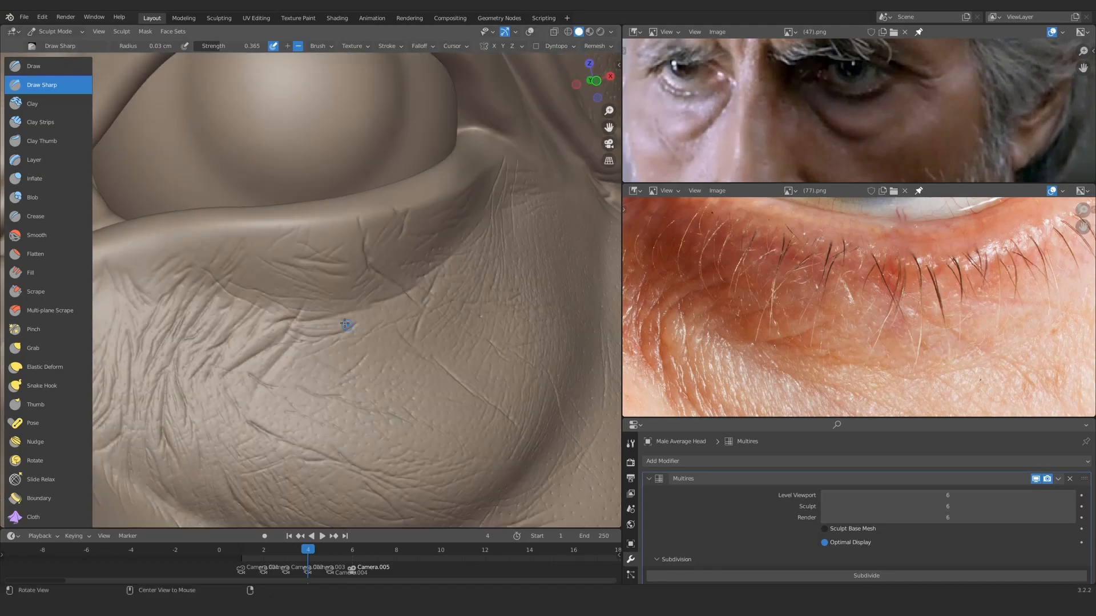
ctrl+alt+drag(320, 337, 387, 255)
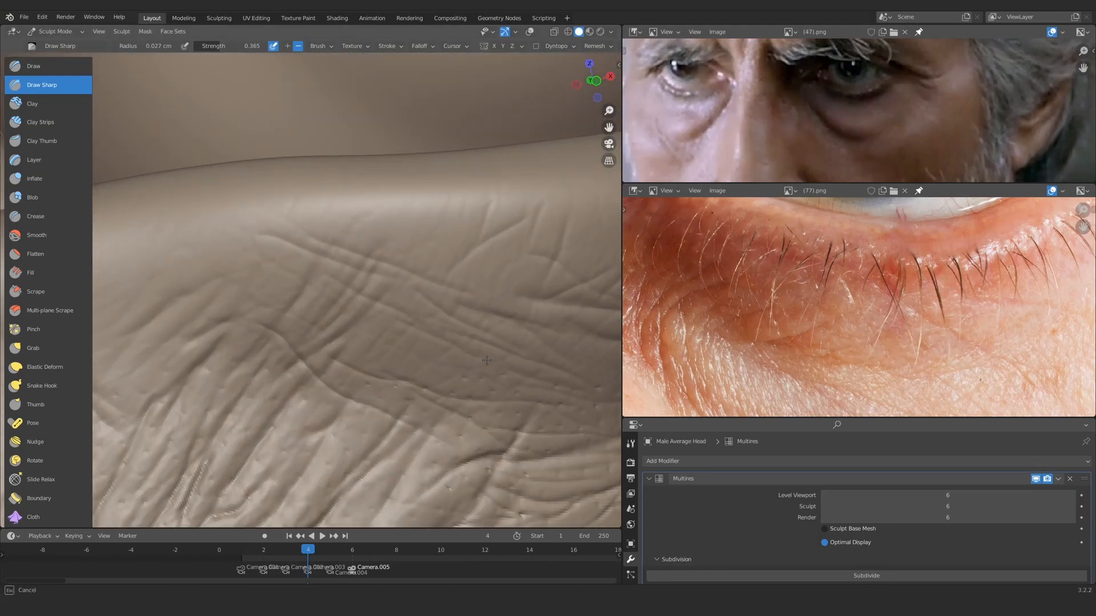
mouse_move(314, 272)
ctrl+alt+mouse_down()
mouse_move(405, 455)
mouse_move(337, 303)
mouse_move(489, 276)
mouse_move(449, 225)
mouse_move(322, 282)
mouse_move(285, 408)
mouse_move(277, 320)
mouse_move(331, 257)
mouse_move(285, 282)
ctrl+alt+mouse_up()
mouse_move(307, 302)
ctrl+middle_down()
mouse_move(333, 381)
mouse_move(402, 317)
mouse_move(350, 383)
mouse_move(327, 320)
mouse_move(124, 363)
ctrl+middle_up()
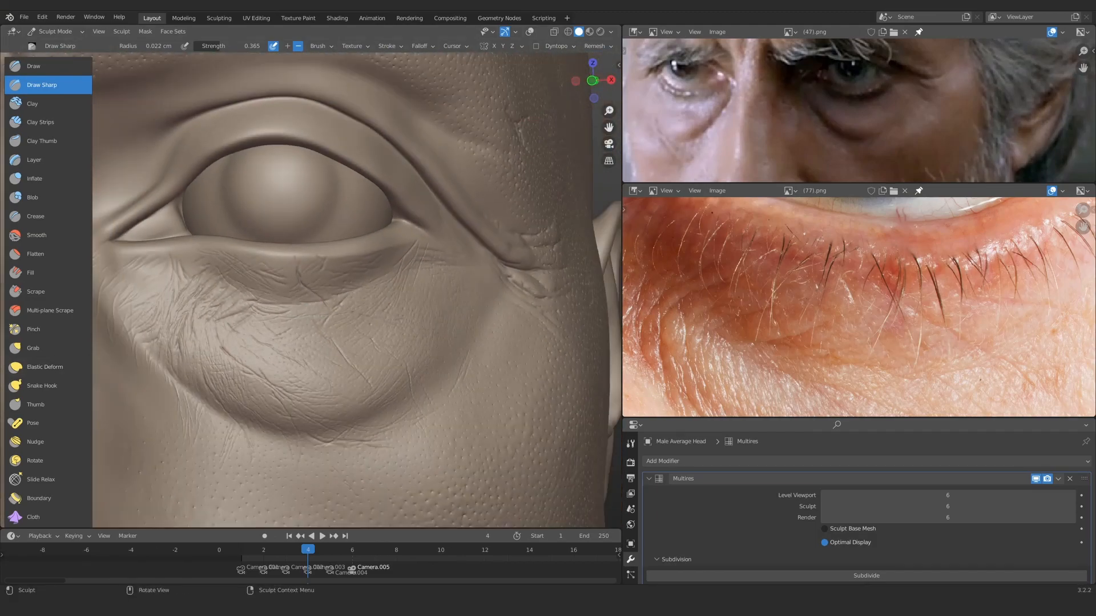
Step: Add fine creases to the outer lower eyelid and along the fold where it meets the eye bag
mouse_move(346, 312)
ctrl+middle_down()
mouse_move(375, 262)
mouse_move(310, 272)
ctrl+middle_up()
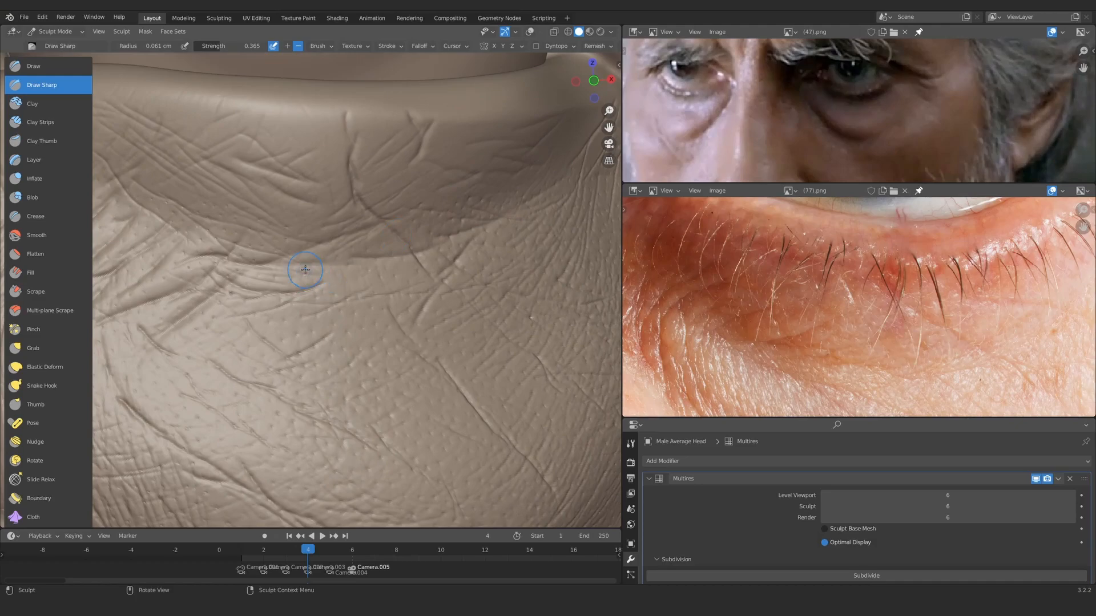
ctrl+middle_drag(543, 213, 267, 277)
mouse_move(325, 248)
shift+middle_down()
mouse_move(281, 257)
mouse_move(301, 301)
shift+middle_up()
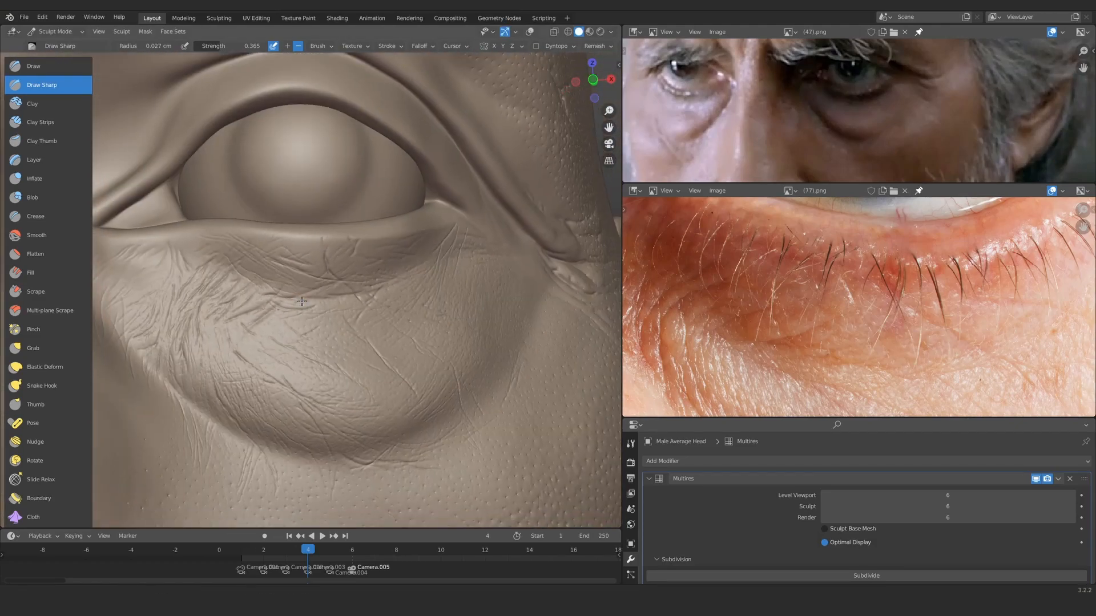
middle_drag(361, 251, 354, 235)
mouse_move(451, 221)
ctrl+alt+mouse_down()
mouse_move(303, 281)
mouse_move(328, 259)
ctrl+alt+mouse_up()
ctrl+middle_drag(324, 286, 368, 282)
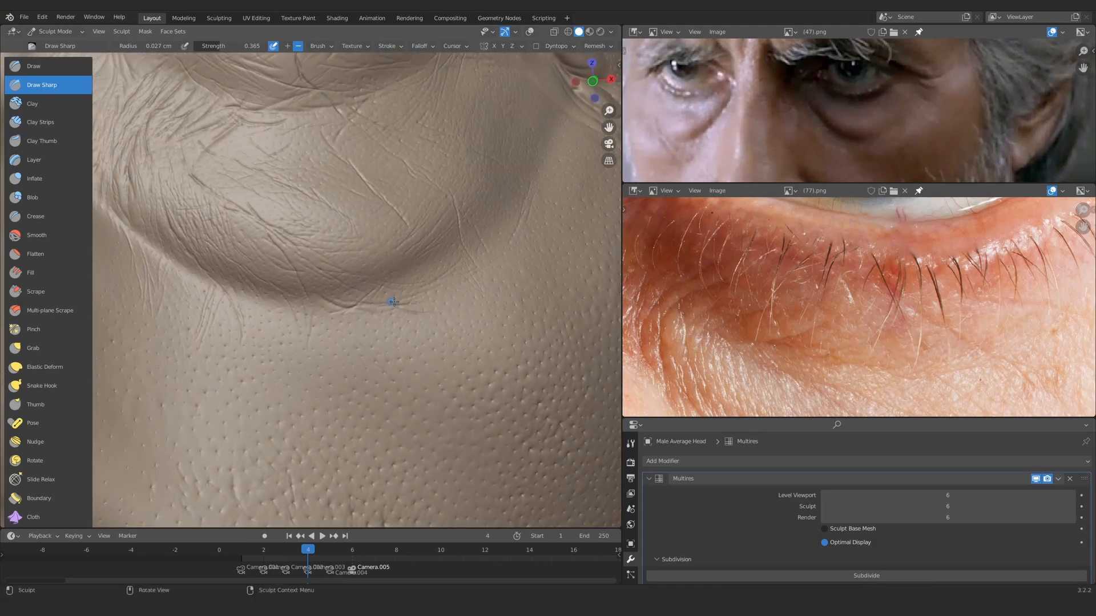
Step: Carve thin criss-crossing wrinkles on the upper outer part of the eye bag with a 0.032 cm Draw Sharp brush
mouse_move(433, 262)
ctrl+middle_down()
mouse_move(399, 227)
mouse_move(293, 234)
ctrl+middle_up()
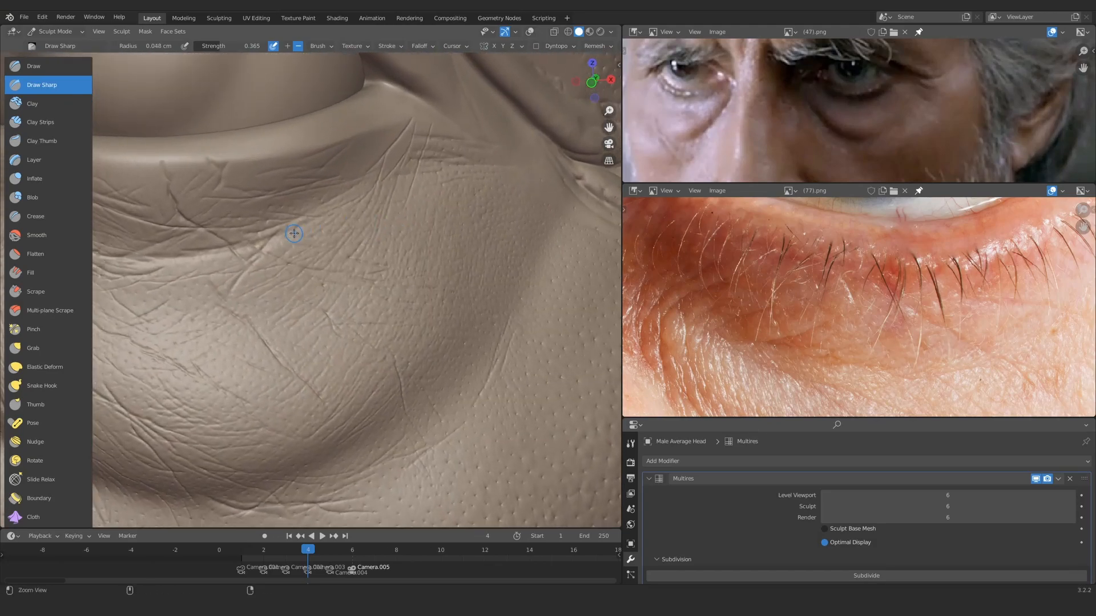
ctrl+middle_drag(476, 196, 346, 239)
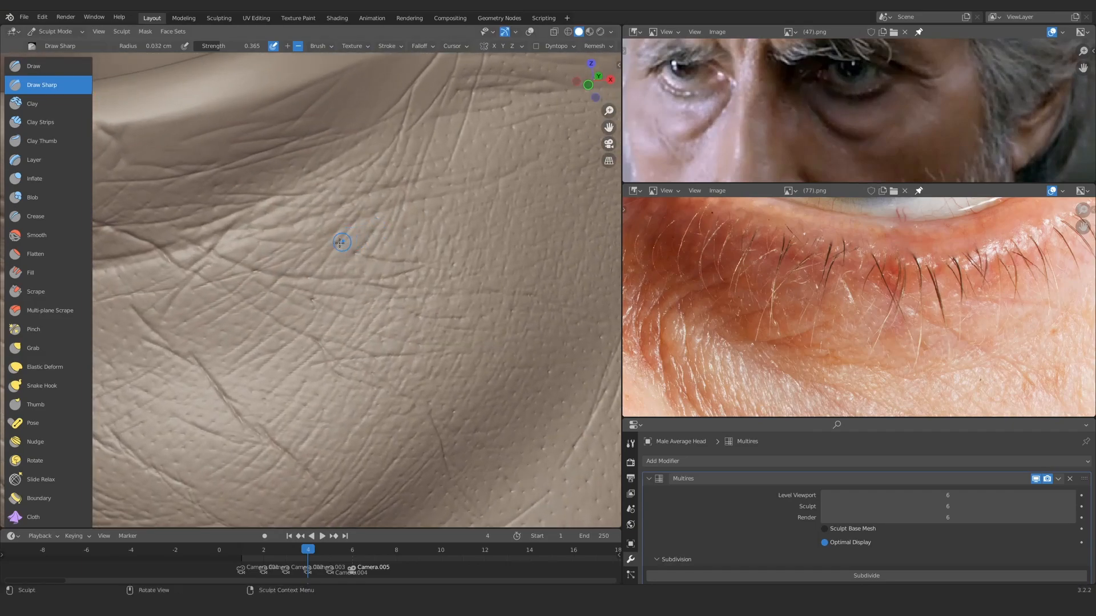
mouse_move(509, 242)
ctrl+alt+mouse_down()
mouse_move(411, 257)
mouse_move(307, 249)
ctrl+alt+mouse_up()
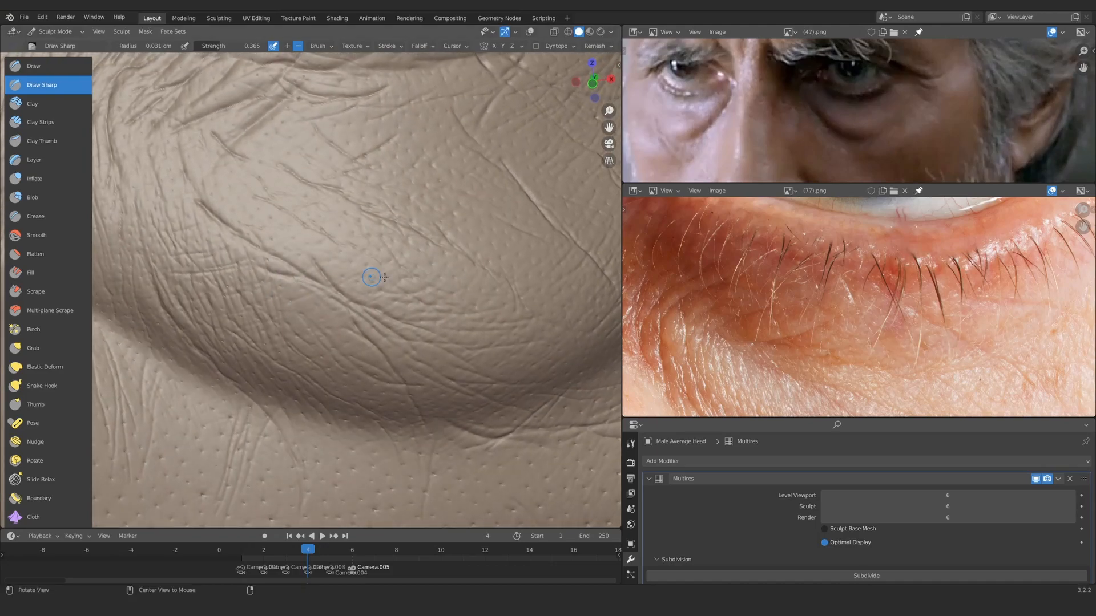
Step: Pan the skin reference to the under-eye area and engrave fine crosshatched creases on the inner lower eye bag at 0.023 cm radius
alt+drag(890, 343, 727, 237)
mouse_move(409, 296)
alt+mouse_down()
mouse_move(445, 274)
mouse_move(327, 294)
alt+mouse_up()
mouse_move(472, 269)
ctrl+alt+mouse_down()
mouse_move(513, 266)
mouse_move(301, 282)
mouse_move(224, 238)
ctrl+alt+mouse_up()
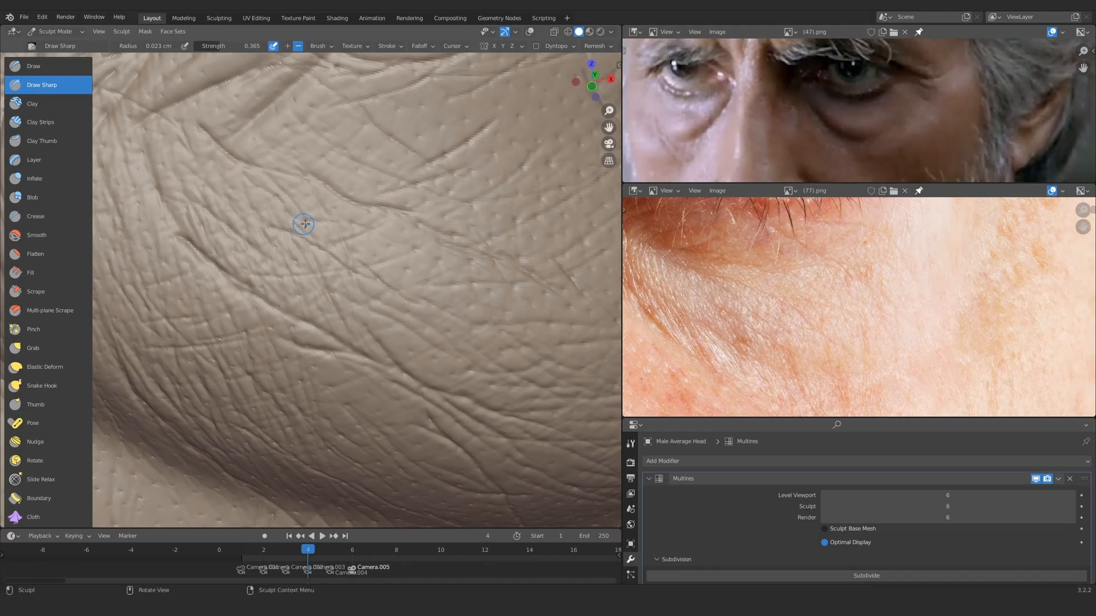
scroll(274, 232, down, 4)
middle_drag(274, 232, 247, 230)
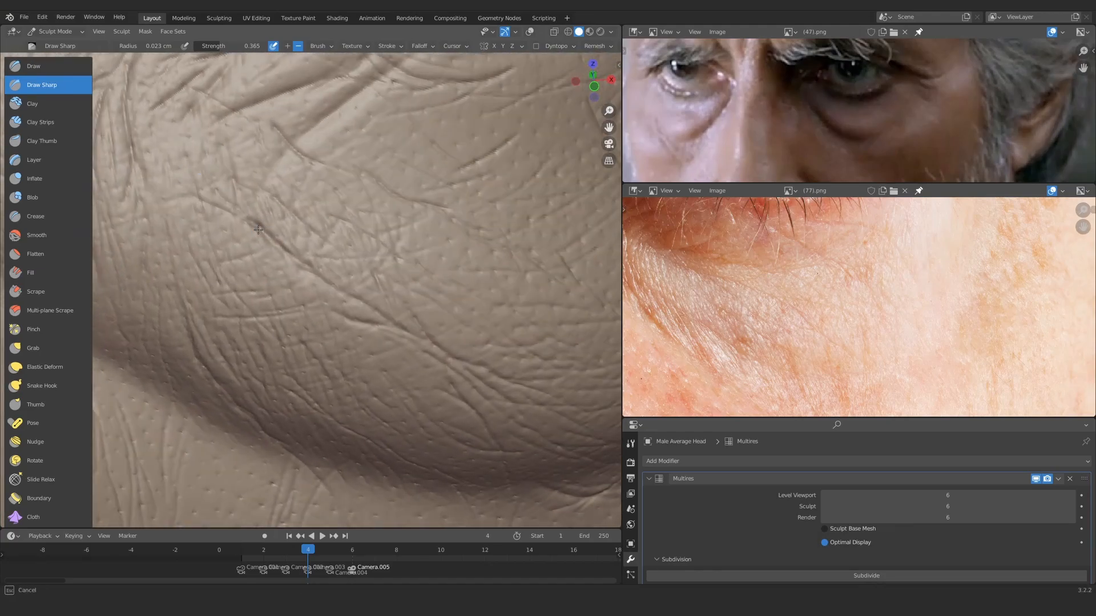
drag(201, 163, 206, 174)
Step: Add crease detail to the inner upper part of the eye bag and set the Draw Sharp radius to 0.05 cm
scroll(374, 242, down, 7)
mouse_move(368, 289)
middle_down()
mouse_move(369, 264)
mouse_move(500, 225)
middle_up()
scroll(370, 262, up, 4)
middle_drag(355, 258, 255, 275)
mouse_move(452, 194)
ctrl+middle_down()
mouse_move(361, 200)
mouse_move(190, 269)
ctrl+middle_up()
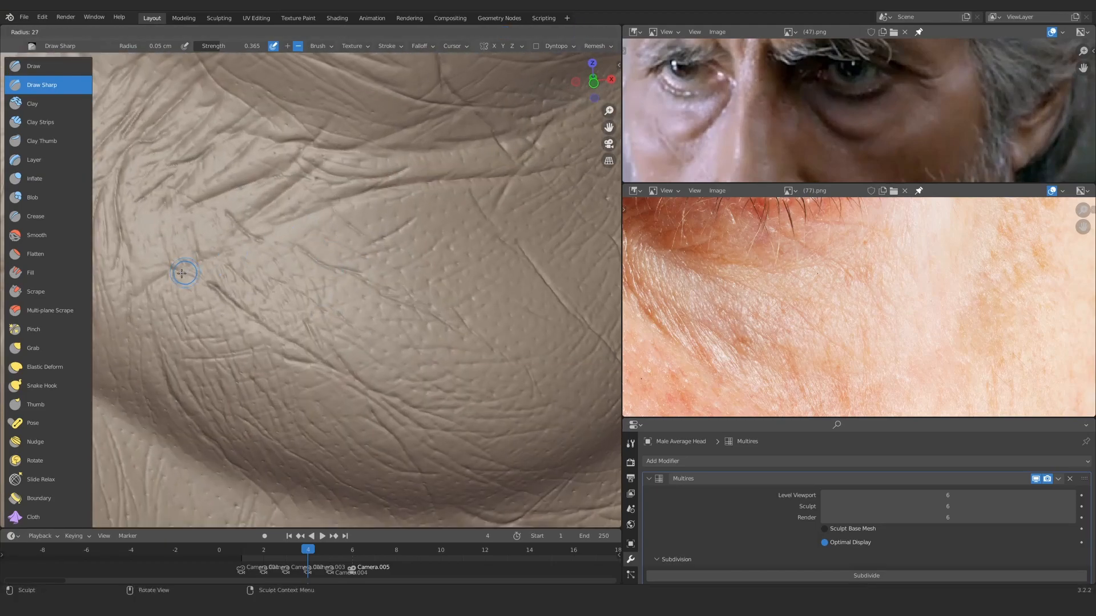
Step: Carve long, nearly horizontal creases across the upper eye bag with the Draw Sharp radius set to 0.02 cm
mouse_move(483, 150)
ctrl+middle_down()
mouse_move(502, 137)
mouse_move(342, 240)
ctrl+middle_up()
key(f)
ctrl+middle_drag(220, 236, 297, 233)
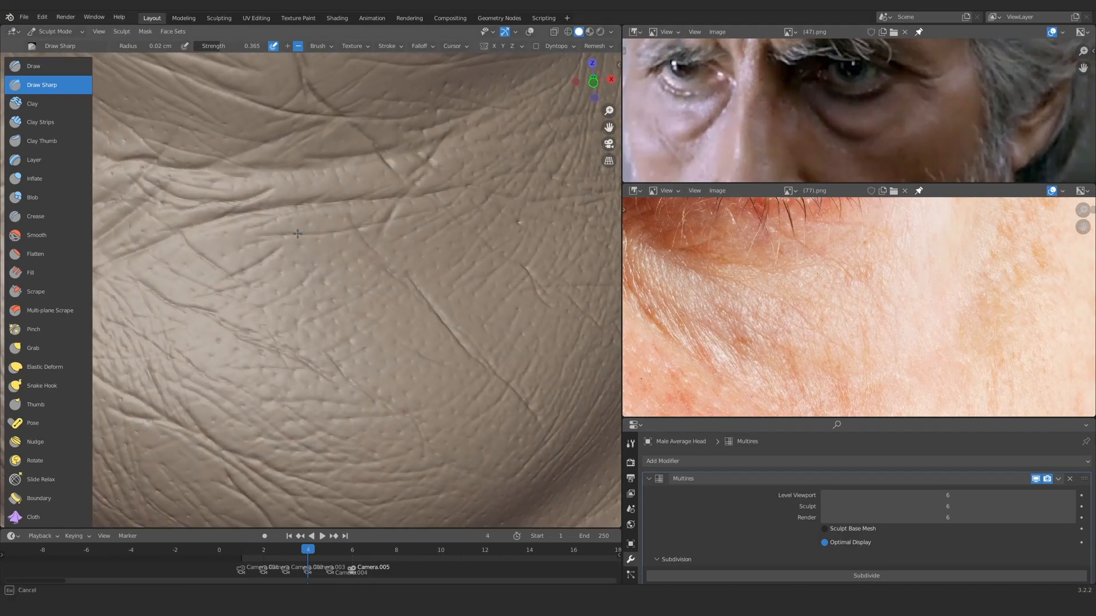
mouse_move(364, 214)
ctrl+middle_down()
mouse_move(318, 286)
mouse_move(413, 184)
ctrl+middle_up()
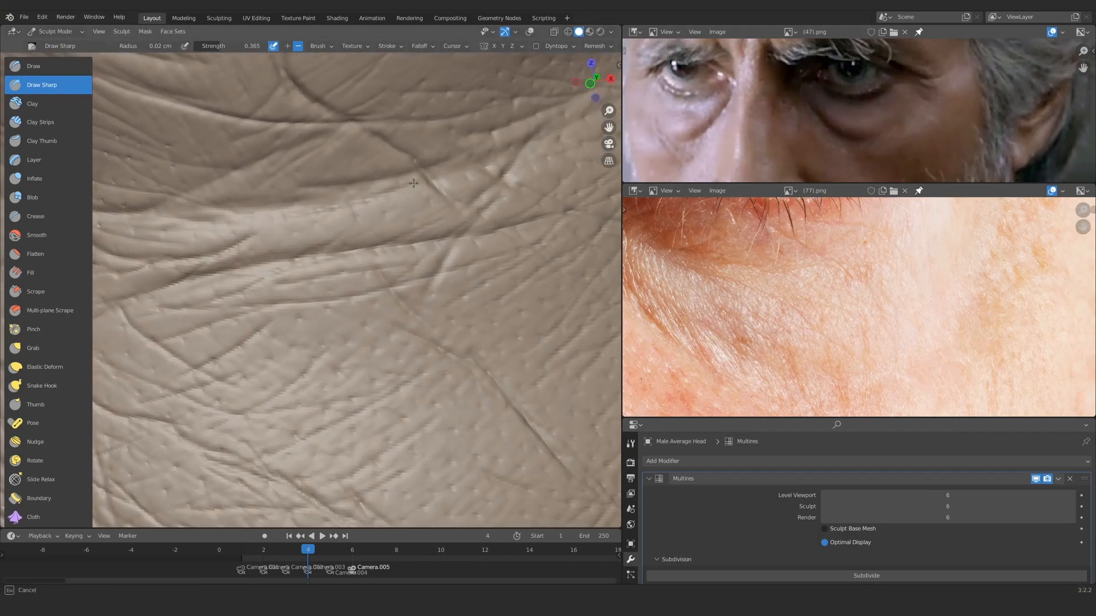
middle_drag(477, 155, 340, 237)
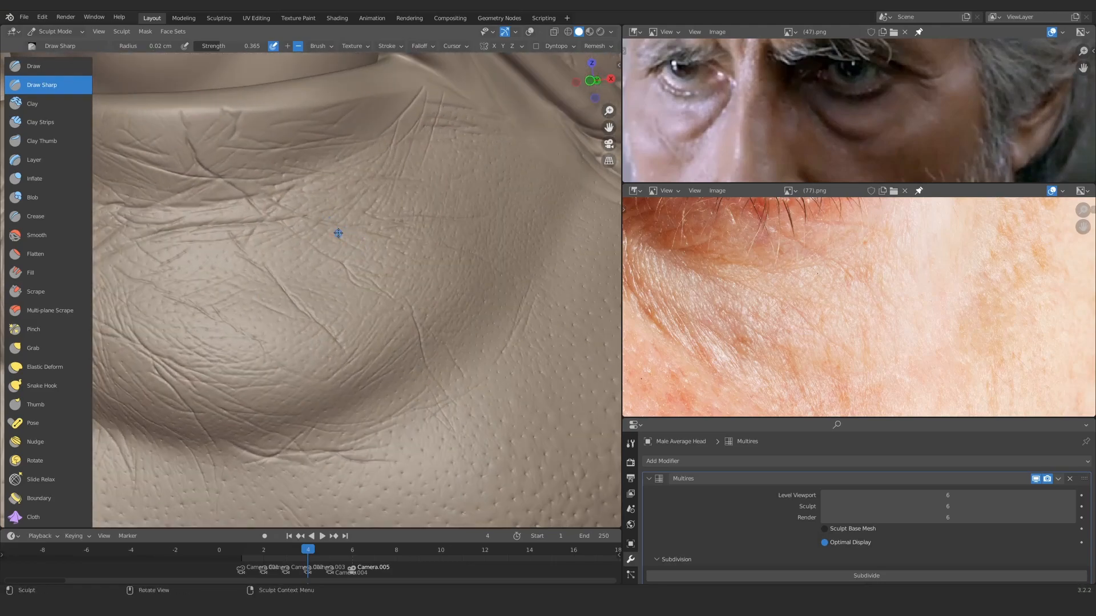
mouse_move(381, 268)
middle_down()
mouse_move(379, 232)
mouse_move(306, 306)
mouse_move(150, 133)
middle_up()
middle_drag(395, 256, 330, 275)
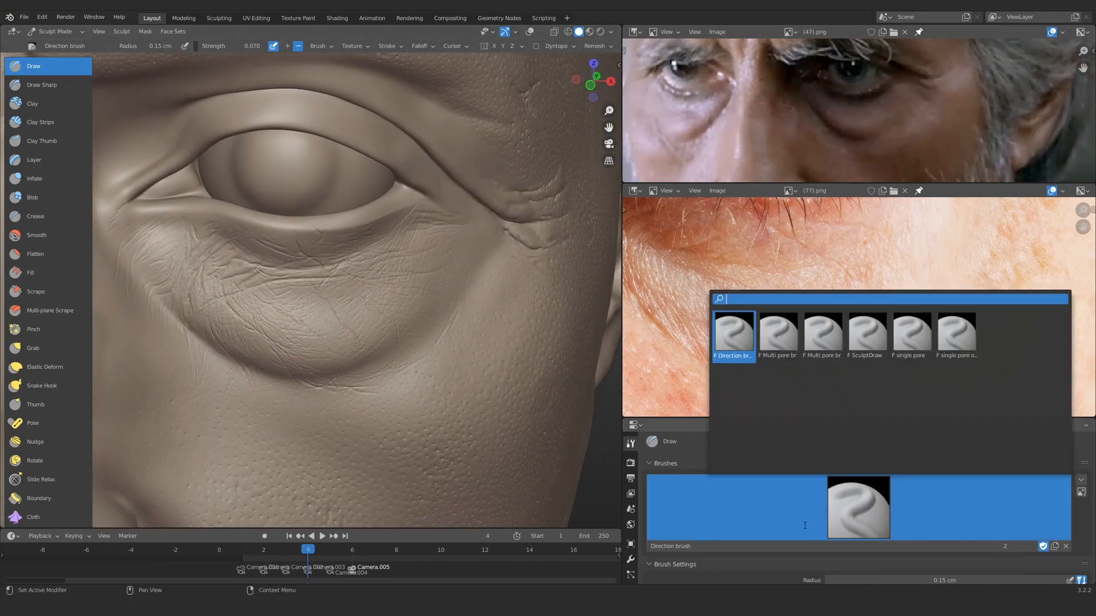
Step: Choose the SculptDraw brush, set its strength to 0.351 and build up a soft fold along the outer edge of the eye bag
click(843, 337)
middle_drag(367, 250, 456, 241)
key(shift+f)
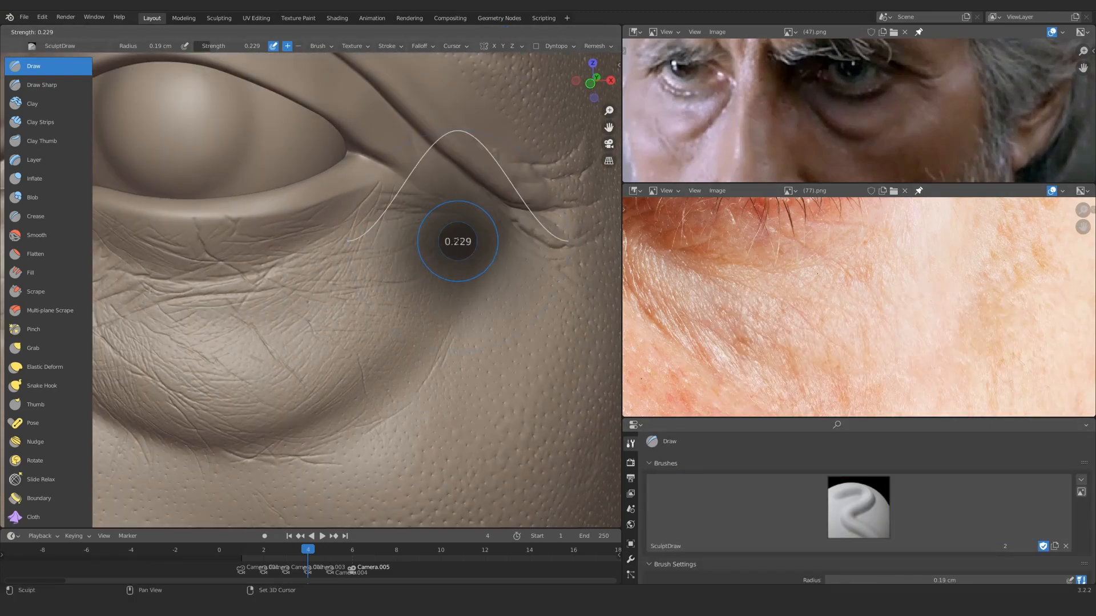
mouse_move(468, 184)
ctrl+middle_down()
mouse_move(462, 325)
mouse_move(456, 226)
ctrl+middle_up()
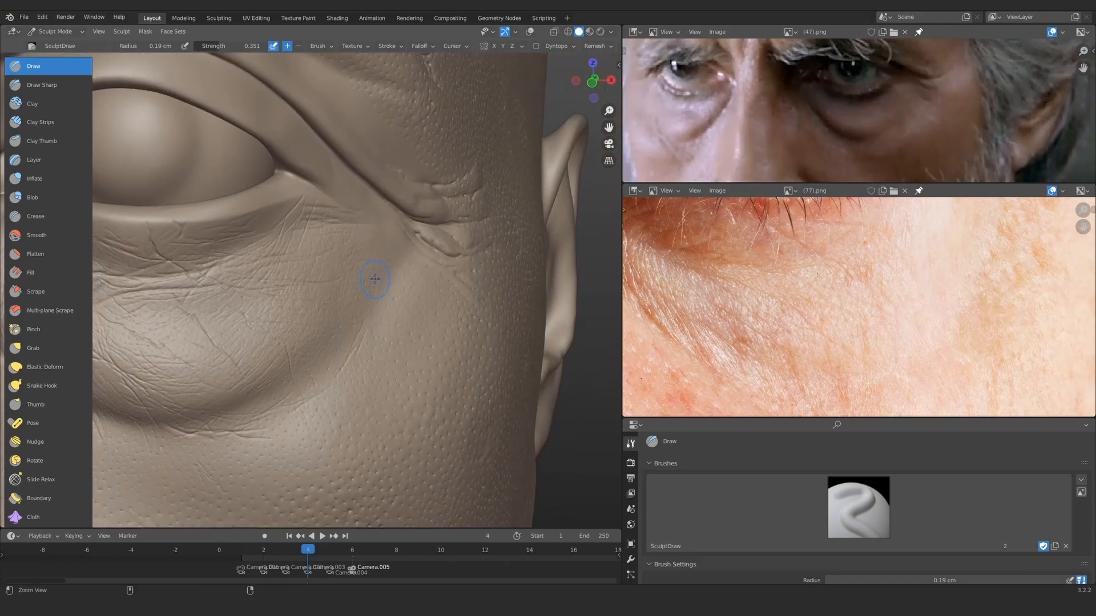
mouse_move(401, 283)
ctrl+middle_down()
mouse_move(373, 268)
mouse_move(298, 330)
mouse_move(300, 394)
ctrl+middle_up()
middle_drag(299, 394, 308, 390)
mouse_move(343, 422)
ctrl+middle_down()
mouse_move(346, 296)
mouse_move(384, 225)
ctrl+middle_up()
Step: Switch to Draw Sharp at 0.031 cm radius and add pores and fine lines over the raised outer fold of the eye bag
click(46, 84)
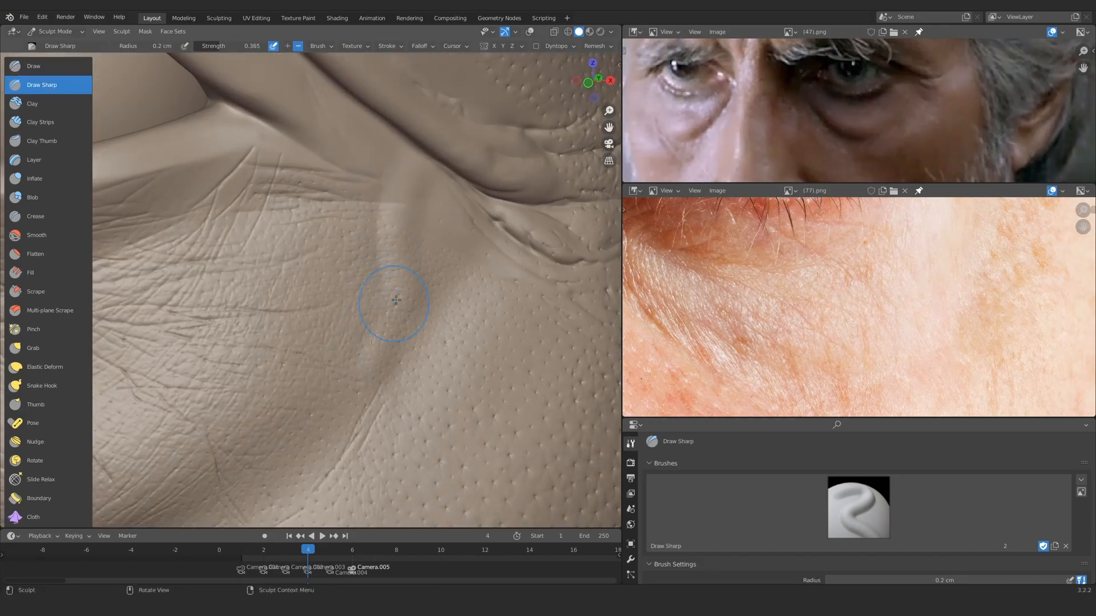
mouse_move(418, 324)
ctrl+alt+mouse_down()
mouse_move(344, 344)
mouse_move(347, 246)
mouse_move(379, 233)
ctrl+alt+mouse_up()
key(f)
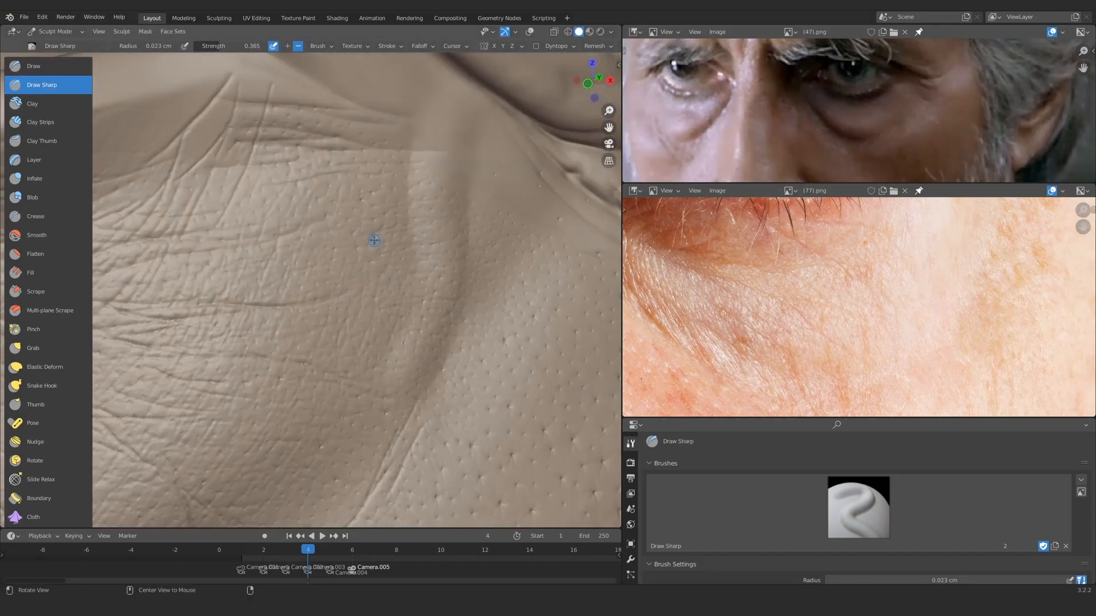
ctrl+middle_drag(263, 254, 274, 244)
key(f)
click(403, 247)
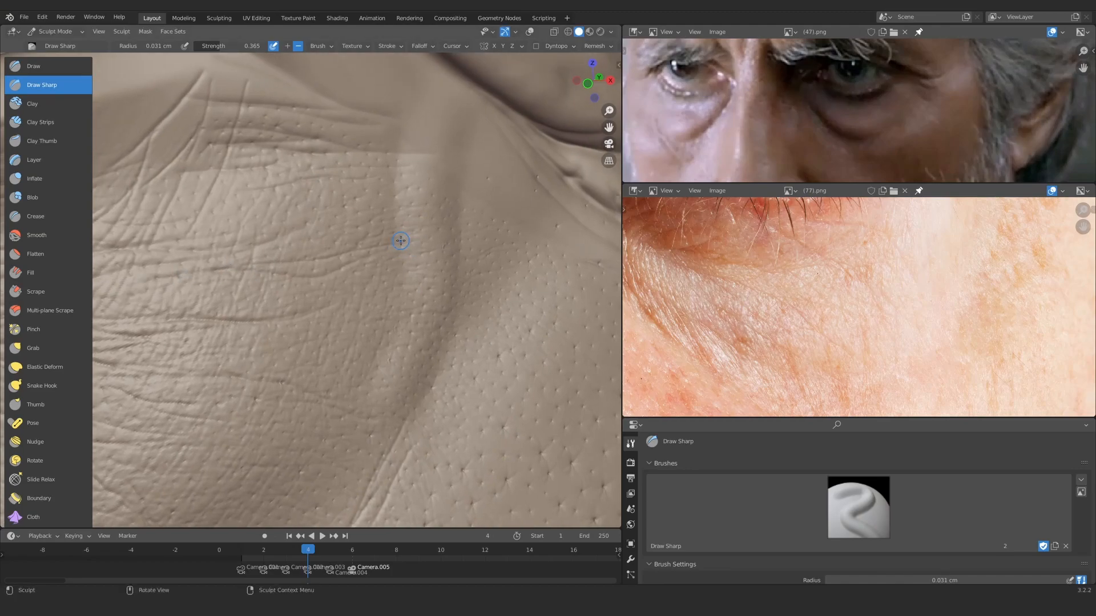
Step: Set the Draw Sharp radius to 0.037 cm and blend fine wrinkles from the outer fold into the centre of the eye bag
shift+middle_drag(400, 240, 364, 255)
ctrl+middle_drag(363, 256, 354, 255)
key(f)
click(349, 255)
drag(510, 260, 530, 262)
mouse_move(531, 261)
alt+shift+mouse_down()
mouse_move(426, 252)
mouse_move(404, 383)
mouse_move(365, 245)
alt+shift+mouse_up()
mouse_move(365, 245)
alt+shift+mouse_down()
mouse_move(402, 266)
mouse_move(392, 302)
mouse_move(376, 264)
mouse_move(367, 296)
mouse_move(359, 279)
alt+shift+mouse_up()
key(f)
click(362, 309)
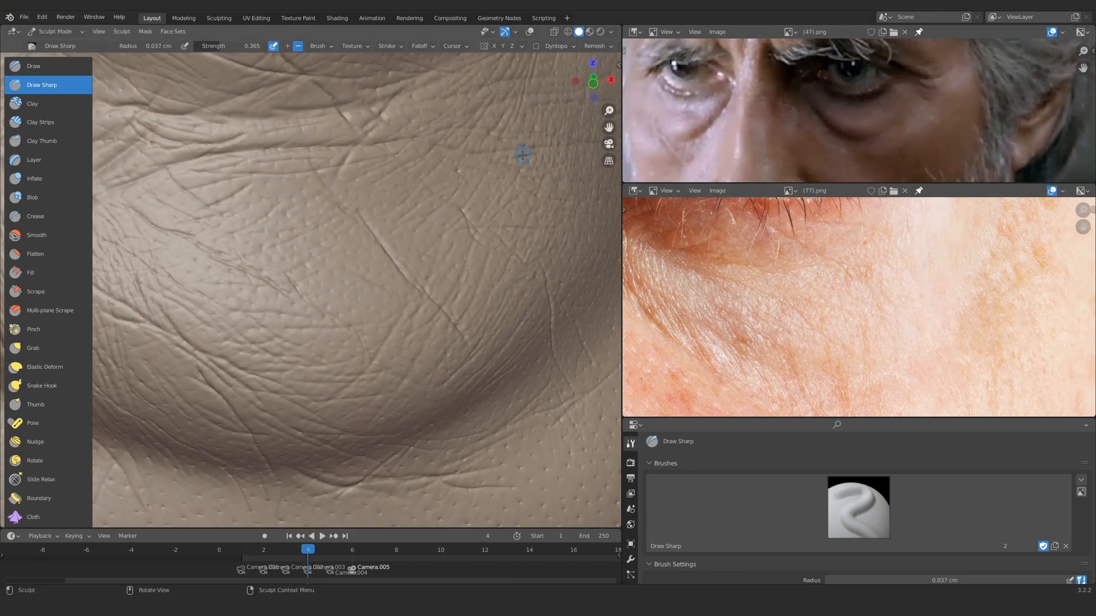
Step: Carve fine wrinkles through the pored centre of the eye bag and extend creases over its outer fold with a 0.022 cm brush
mouse_move(411, 175)
ctrl+alt+mouse_down()
mouse_move(371, 384)
mouse_move(368, 262)
ctrl+alt+mouse_up()
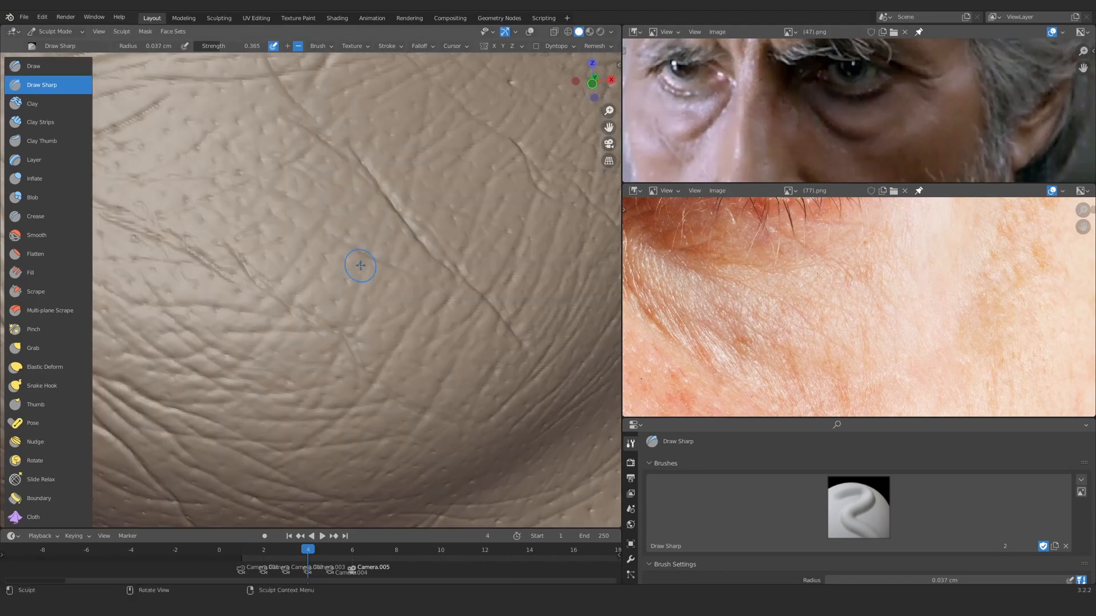
ctrl+alt+drag(307, 352, 348, 400)
mouse_move(394, 291)
alt+shift+mouse_down()
mouse_move(384, 264)
mouse_move(272, 284)
mouse_move(253, 375)
alt+shift+mouse_up()
alt+drag(340, 376, 303, 364)
mouse_move(423, 170)
ctrl+alt+mouse_down()
mouse_move(384, 255)
mouse_move(308, 301)
mouse_move(335, 231)
ctrl+alt+mouse_up()
ctrl+alt+drag(365, 187, 415, 138)
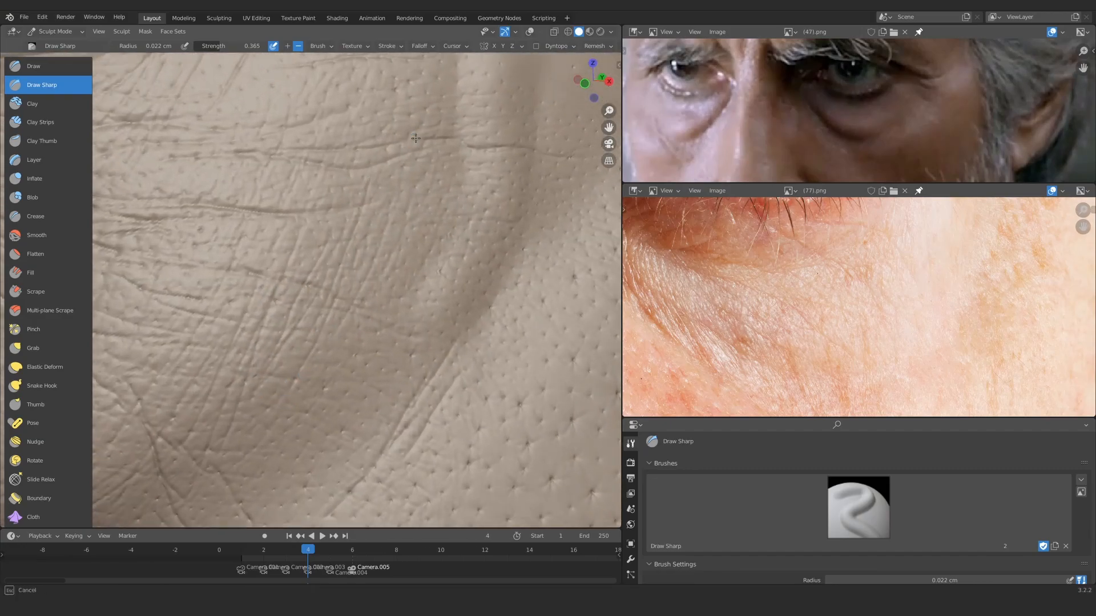
Step: Sculpt crossing creases over the lower outer rim of the eye bag and onto the cheek with a 0.024 cm Draw Sharp brush
mouse_move(394, 228)
ctrl+alt+mouse_down()
mouse_move(405, 317)
mouse_move(345, 223)
mouse_move(357, 269)
mouse_move(346, 289)
mouse_move(323, 257)
ctrl+alt+mouse_up()
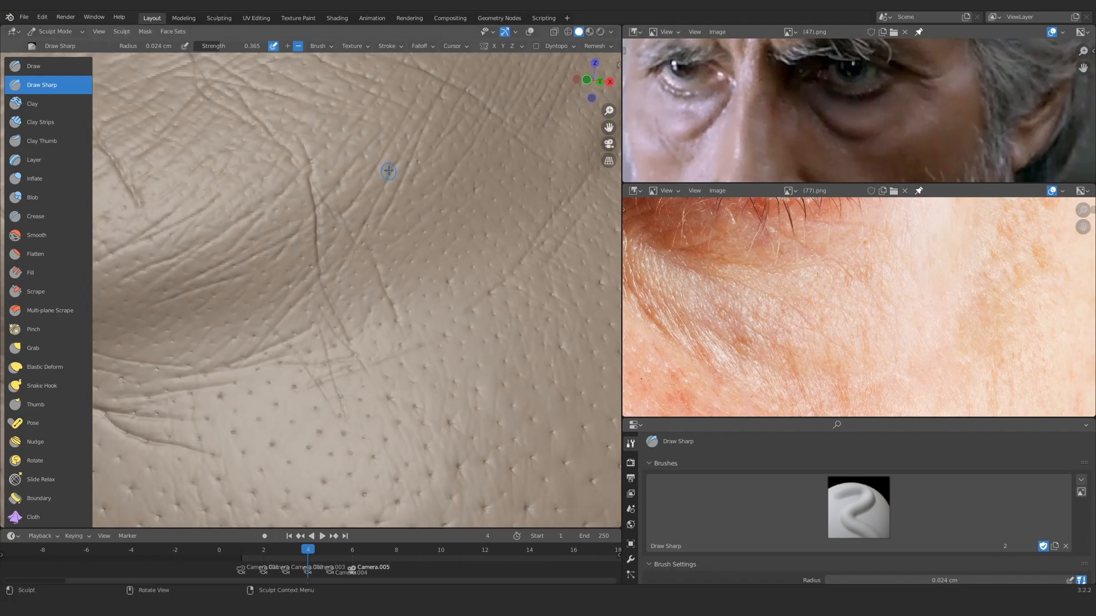
mouse_move(337, 195)
ctrl+middle_down()
mouse_move(334, 365)
mouse_move(303, 352)
mouse_move(263, 376)
ctrl+middle_up()
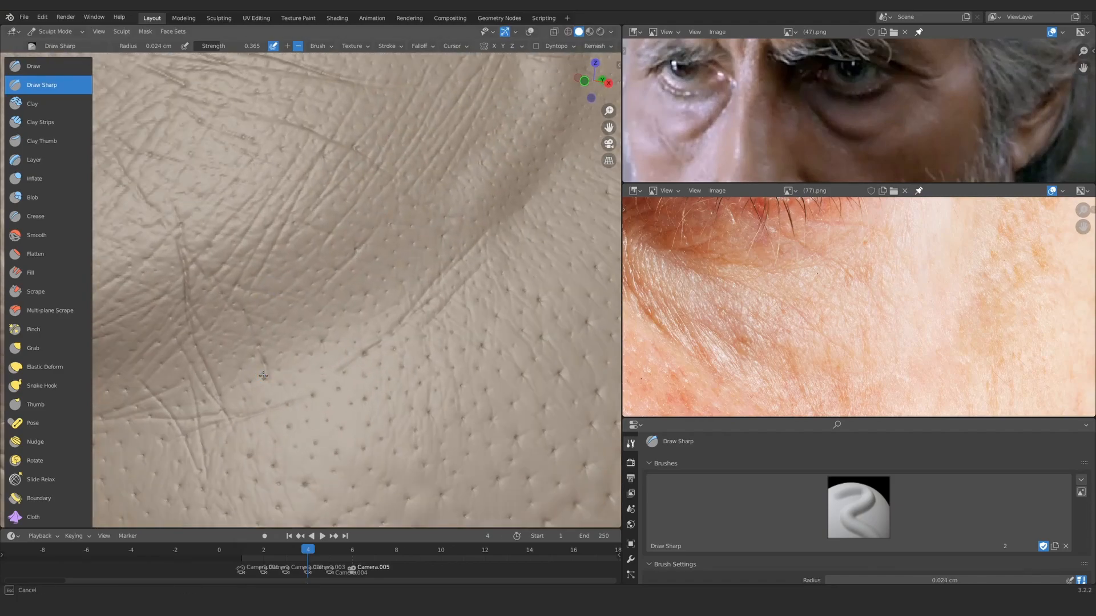
mouse_move(438, 186)
ctrl+middle_down()
mouse_move(384, 294)
mouse_move(347, 212)
mouse_move(381, 191)
ctrl+middle_up()
ctrl+middle_drag(181, 369, 171, 451)
mouse_move(160, 353)
shift+middle_down()
mouse_move(283, 294)
mouse_move(308, 251)
mouse_move(344, 301)
mouse_move(282, 252)
mouse_move(284, 297)
shift+middle_up()
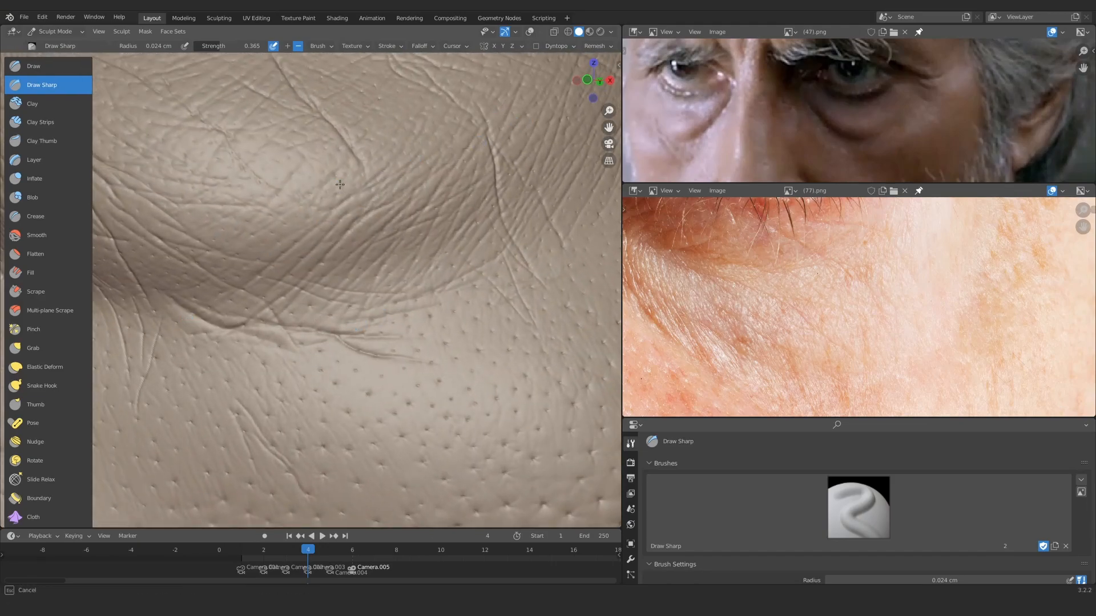
Step: Zoom the skin reference to the fine wrinkle pattern and carve matching dense creases over the central and outer eye bag
ctrl+middle_drag(322, 238, 331, 291)
mouse_move(341, 257)
middle_down()
mouse_move(352, 284)
mouse_move(311, 237)
middle_up()
mouse_move(487, 255)
ctrl+middle_down()
mouse_move(303, 347)
mouse_move(365, 293)
mouse_move(379, 303)
ctrl+middle_up()
ctrl+middle_drag(836, 367, 845, 319)
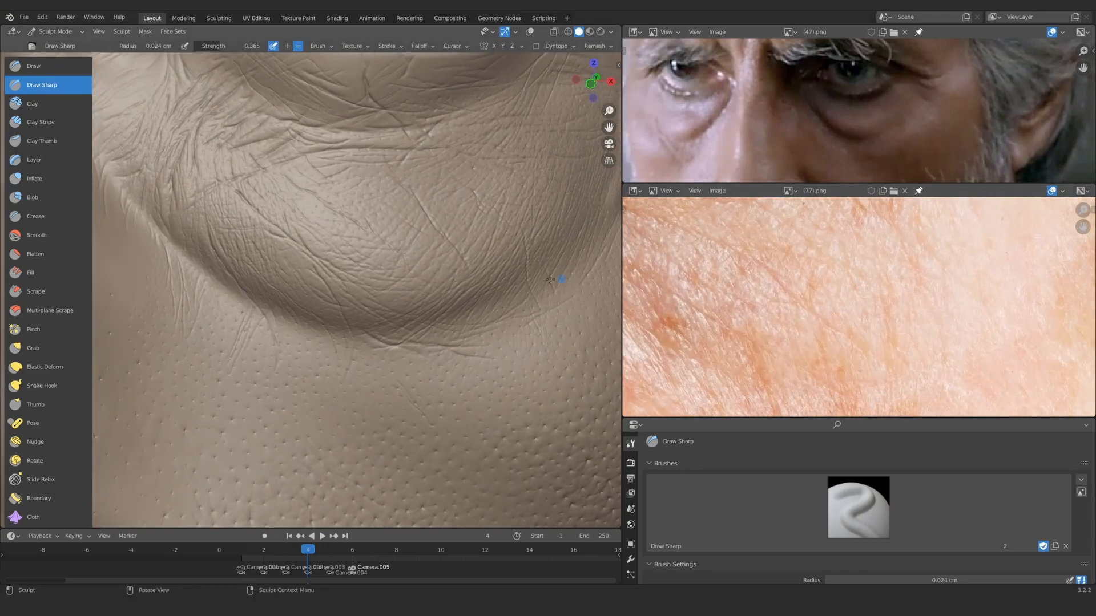
ctrl+middle_drag(399, 308, 351, 265)
ctrl+middle_drag(382, 298, 391, 323)
middle_drag(440, 362, 374, 187)
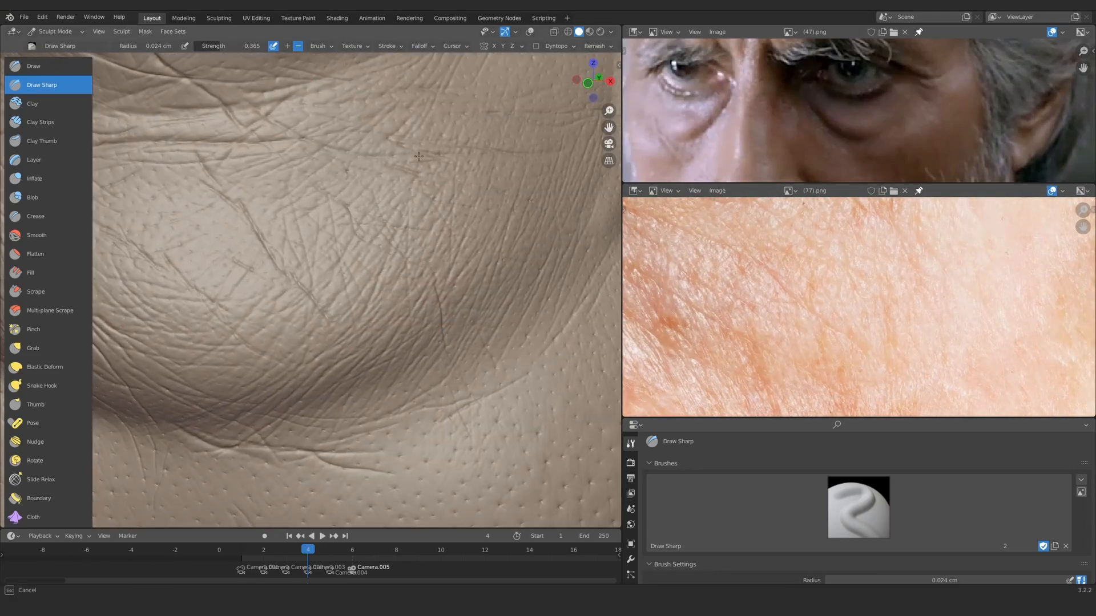
Step: Set the Draw Sharp radius to 0.038 cm and carve fine creases across the upper eye bag beneath the lower eyelid
mouse_move(499, 261)
middle_down()
mouse_move(428, 409)
mouse_move(428, 287)
middle_up()
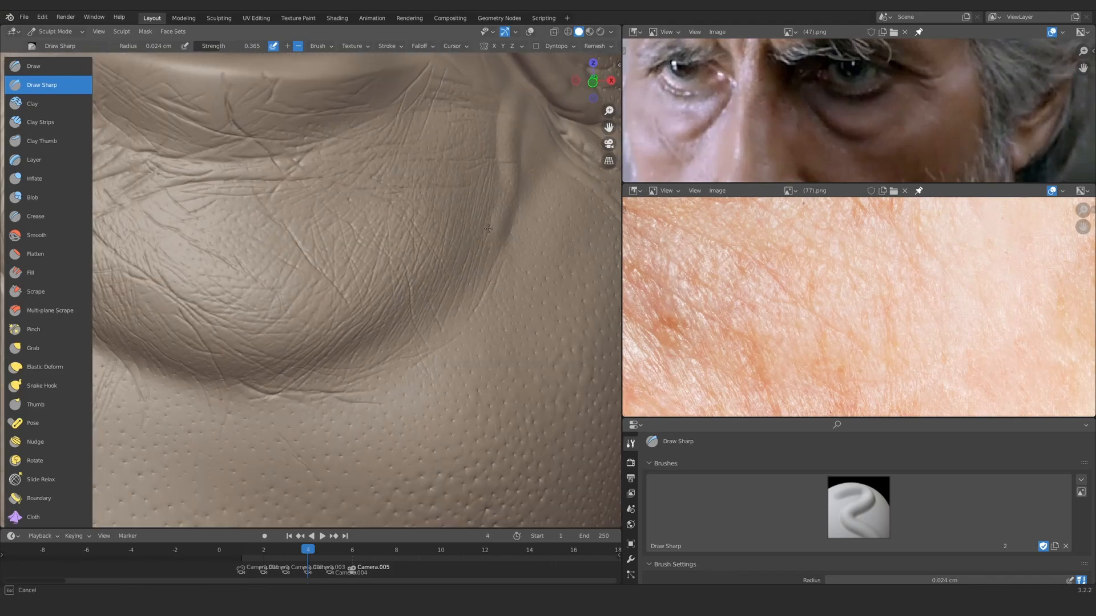
mouse_move(377, 137)
ctrl+middle_down()
mouse_move(318, 239)
mouse_move(334, 220)
ctrl+middle_up()
drag(333, 219, 299, 228)
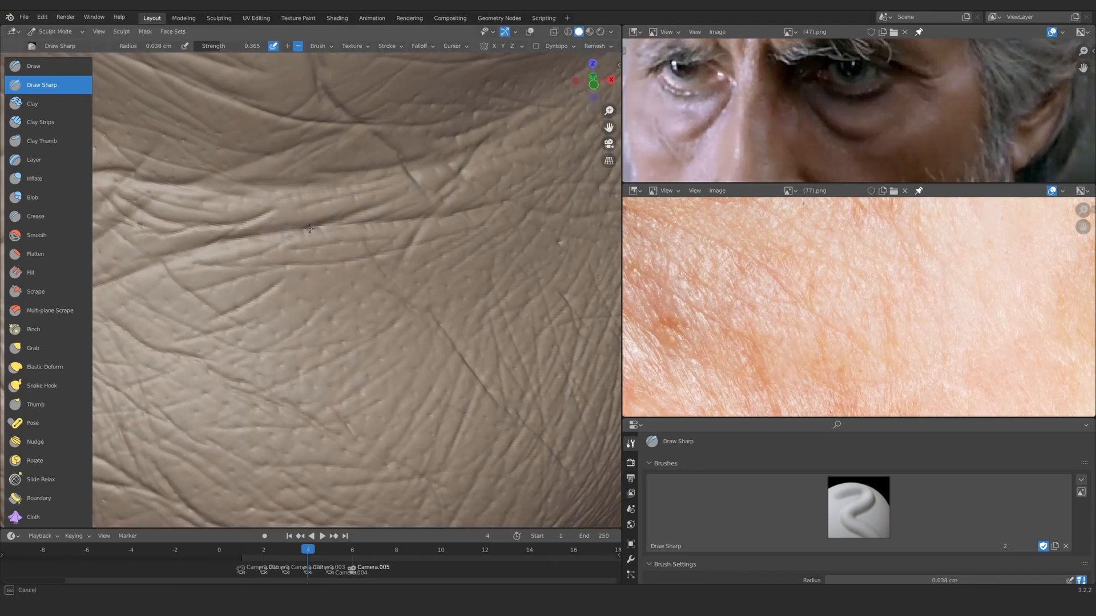
mouse_move(397, 224)
ctrl+middle_down()
mouse_move(377, 274)
mouse_move(365, 240)
ctrl+middle_up()
key(f)
drag(297, 264, 348, 262)
mouse_move(328, 220)
ctrl+middle_down()
mouse_move(340, 256)
mouse_move(342, 237)
ctrl+middle_up()
mouse_move(280, 268)
ctrl+middle_down()
mouse_move(297, 365)
mouse_move(293, 269)
ctrl+middle_up()
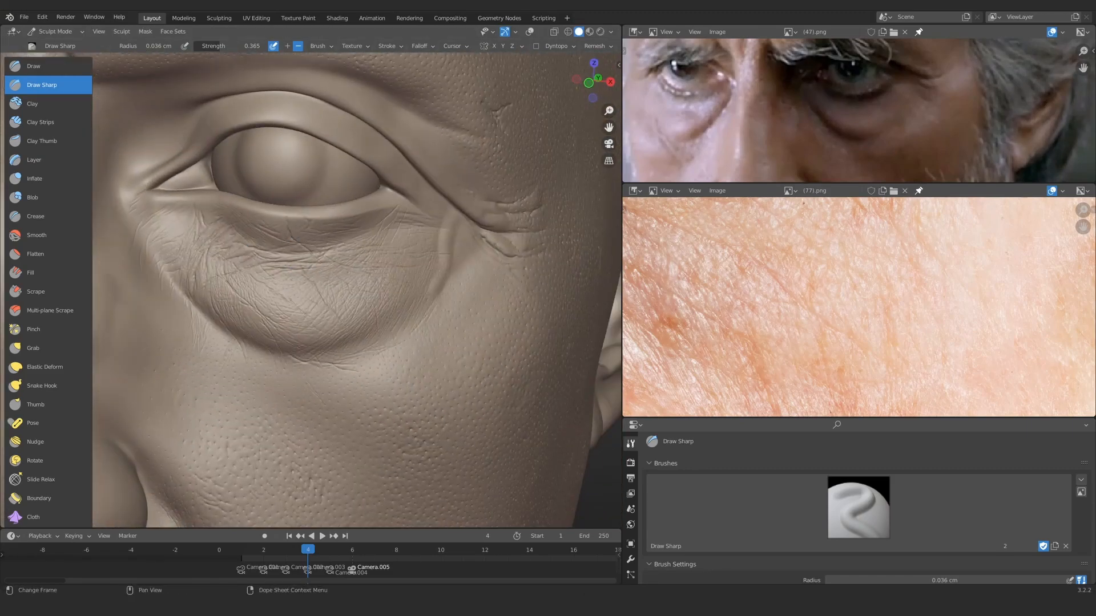
Step: Carve dense crossing wrinkles over the inner part of the eye bag, below the inner eye corner, with a 0.025 cm brush
right_click(580, 604)
mouse_move(311, 200)
ctrl+middle_down()
mouse_move(315, 239)
mouse_move(315, 194)
ctrl+middle_up()
mouse_move(324, 316)
middle_down()
mouse_move(335, 317)
mouse_move(321, 262)
middle_up()
ctrl+middle_drag(168, 287, 188, 348)
mouse_move(273, 291)
ctrl+middle_down()
mouse_move(271, 255)
mouse_move(210, 314)
ctrl+middle_up()
mouse_move(491, 245)
ctrl+middle_down()
mouse_move(337, 362)
mouse_move(367, 262)
mouse_move(354, 294)
ctrl+middle_up()
drag(232, 236, 227, 238)
ctrl+middle_drag(354, 264, 349, 234)
middle_drag(349, 234, 334, 237)
mouse_move(410, 223)
mouse_down()
mouse_move(224, 342)
mouse_move(331, 318)
mouse_move(251, 350)
mouse_up()
mouse_move(536, 193)
ctrl+middle_down()
mouse_move(425, 320)
mouse_move(378, 293)
ctrl+middle_up()
mouse_move(228, 268)
ctrl+middle_down()
mouse_move(208, 123)
mouse_move(171, 177)
ctrl+middle_up()
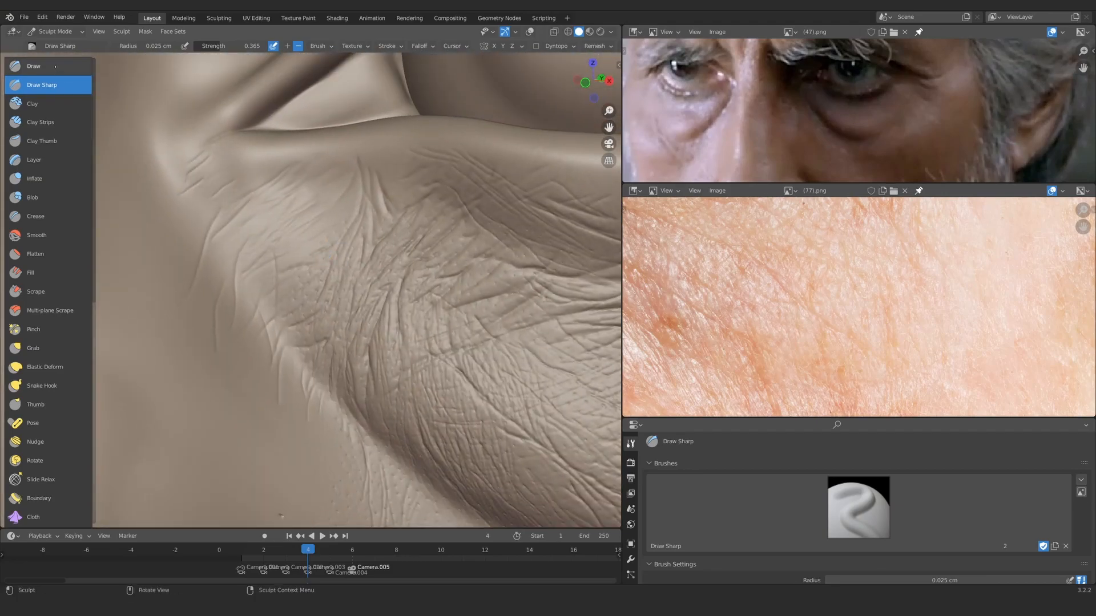
Step: Switch to the Draw tool's Direction brush at 0.3 cm radius and stroke directional texture over the inner eye bag
click(54, 69)
click(858, 507)
click(734, 339)
key(f)
click(351, 239)
drag(310, 183, 260, 245)
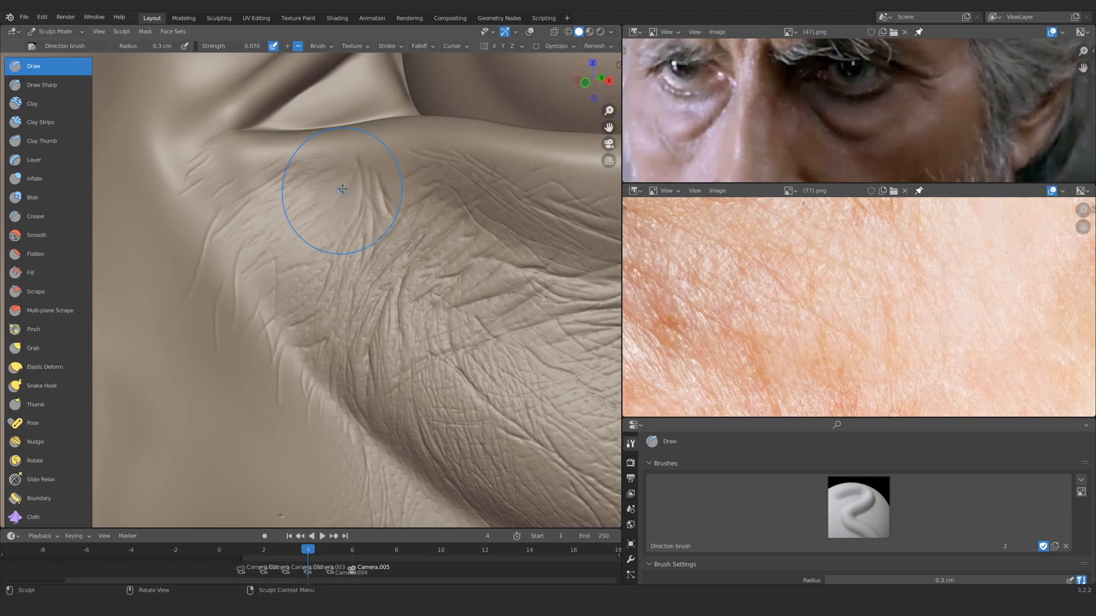
Step: Frame the skin reference on the inner eye corner and stroke matching directional texture down beside the eye bag's inner rim
ctrl+middle_drag(285, 188, 274, 265)
mouse_move(810, 257)
ctrl+middle_down()
mouse_move(804, 325)
mouse_move(831, 316)
ctrl+middle_up()
ctrl+middle_drag(244, 393, 245, 338)
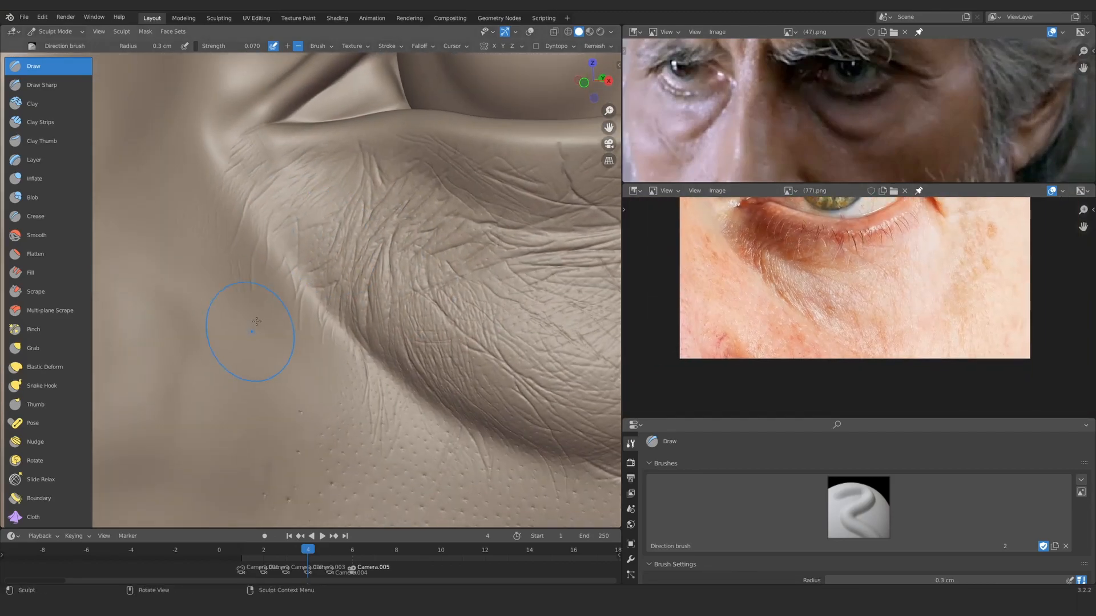
ctrl+middle_drag(334, 296, 308, 240)
shift+middle_drag(271, 166, 266, 232)
drag(267, 232, 200, 319)
Step: Return to Draw Sharp at 0.019 cm radius and carve fine wrinkles along the inner rim of the eye bag
click(54, 85)
ctrl+middle_drag(271, 297, 279, 246)
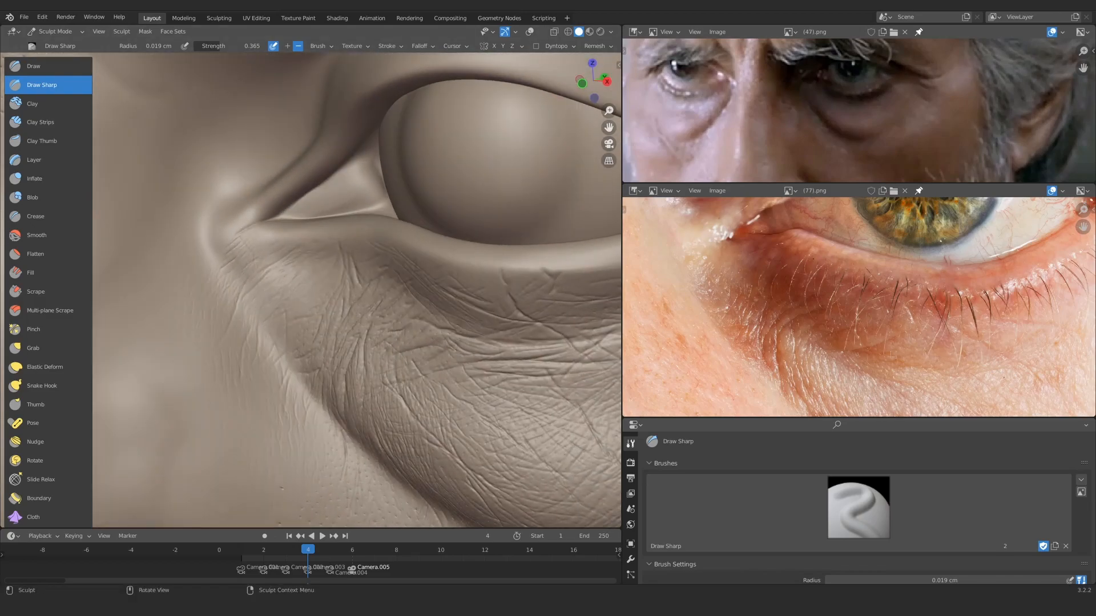
ctrl+alt+drag(324, 238, 339, 237)
mouse_move(346, 293)
ctrl+alt+mouse_down()
mouse_move(279, 257)
mouse_move(301, 284)
mouse_move(323, 255)
mouse_move(303, 272)
ctrl+alt+mouse_up()
Step: Switch to the Draw tool, reduce its radius and stroke directional skin texture over the side of the nose
click(43, 66)
mouse_move(350, 313)
ctrl+alt+mouse_down()
mouse_move(299, 309)
mouse_move(320, 304)
ctrl+alt+mouse_up()
key(bracketleft)
key(bracketleft)
mouse_move(252, 308)
mouse_down()
mouse_move(308, 292)
mouse_move(371, 359)
mouse_move(332, 249)
mouse_move(303, 223)
mouse_up()
drag(166, 135, 248, 234)
ctrl+alt+drag(248, 234, 229, 228)
Step: Switch to Draw Sharp at 0.033 cm radius and carve creases radiating from the inner eye corner toward the nose
click(43, 85)
mouse_move(285, 308)
alt+mouse_down()
mouse_move(292, 321)
mouse_move(327, 284)
mouse_move(321, 251)
alt+mouse_up()
key(f)
click(308, 296)
drag(213, 335, 304, 295)
mouse_move(228, 357)
mouse_down()
mouse_move(283, 316)
mouse_move(335, 306)
mouse_move(308, 297)
mouse_move(257, 320)
mouse_up()
alt+drag(369, 277, 245, 287)
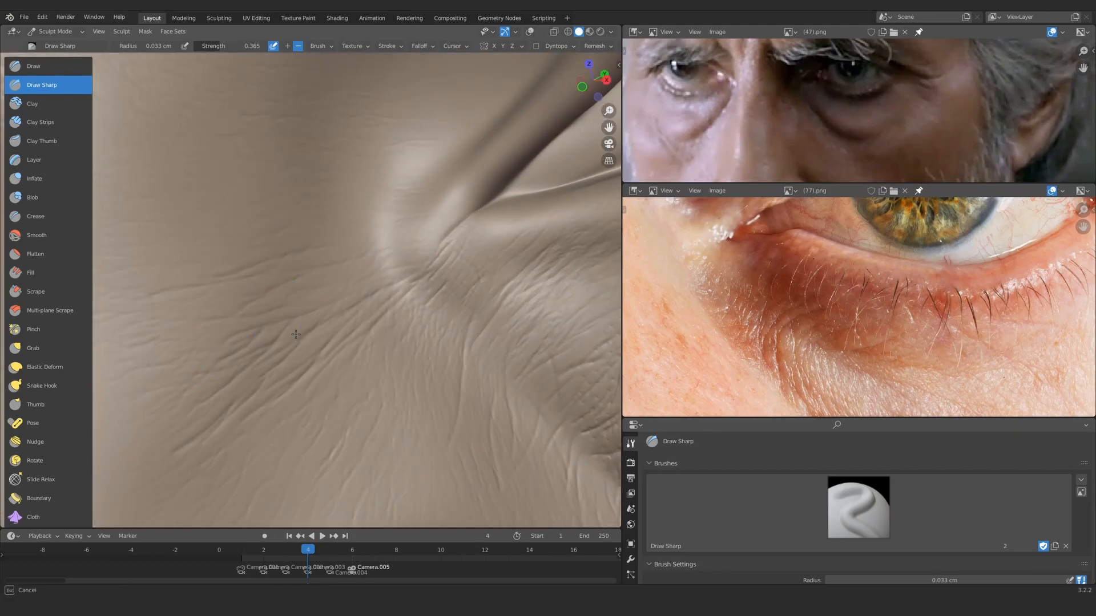
Step: Extend the radiating creases downward and across the side of the nose with the 0.033 cm Draw Sharp brush
mouse_move(375, 262)
ctrl+alt+mouse_down()
mouse_move(276, 320)
mouse_move(350, 269)
mouse_move(307, 315)
mouse_move(249, 257)
mouse_move(221, 305)
mouse_move(309, 303)
mouse_move(277, 281)
mouse_move(399, 166)
ctrl+alt+mouse_up()
drag(375, 186, 276, 264)
mouse_move(351, 214)
mouse_down()
mouse_move(421, 159)
mouse_move(347, 282)
mouse_move(430, 163)
mouse_move(426, 200)
mouse_move(322, 347)
mouse_up()
mouse_move(271, 377)
ctrl+alt+mouse_down()
mouse_move(257, 400)
mouse_move(312, 254)
ctrl+alt+mouse_up()
alt+drag(313, 254, 340, 244)
drag(294, 273, 159, 370)
drag(223, 280, 177, 316)
Step: Fill the skin between the inner eye corner and the nose with long diagonal wrinkles leading toward the eye bag
mouse_move(319, 219)
ctrl+alt+mouse_down()
mouse_move(282, 211)
mouse_move(387, 374)
mouse_move(410, 257)
ctrl+alt+mouse_up()
mouse_move(325, 311)
alt+mouse_down()
mouse_move(370, 317)
mouse_move(394, 268)
alt+mouse_up()
drag(411, 237, 273, 358)
drag(396, 274, 336, 336)
mouse_move(445, 239)
ctrl+alt+mouse_down()
mouse_move(438, 191)
mouse_move(426, 246)
ctrl+alt+mouse_up()
drag(402, 450, 451, 307)
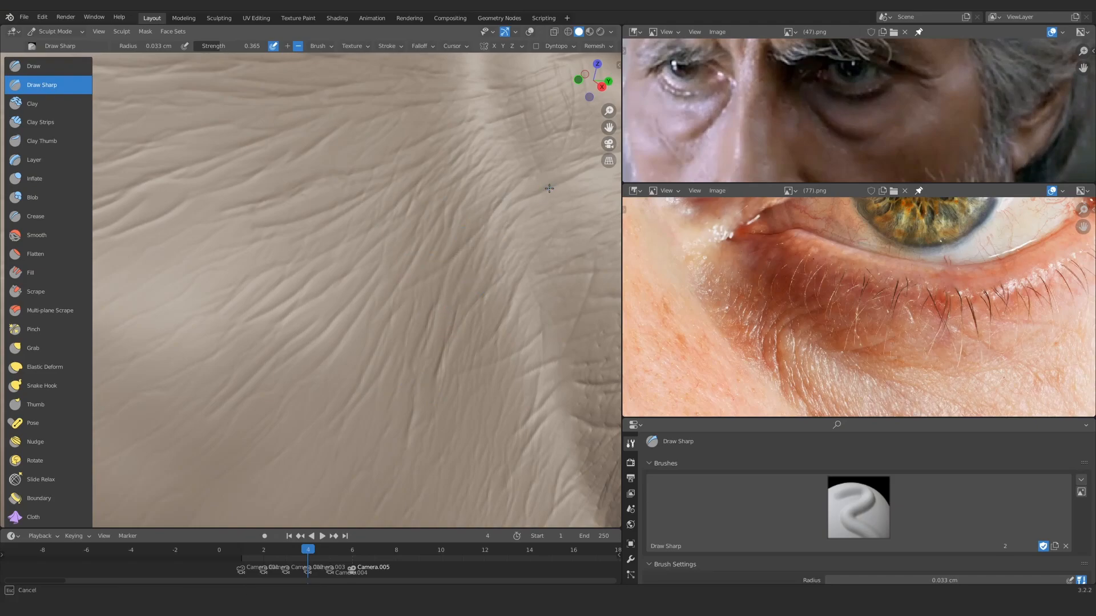
Step: Carve short creases across the eye bag's inner rim to blend them with the wrinkles on the nose side
middle_drag(549, 188, 514, 200)
drag(447, 240, 491, 195)
mouse_move(429, 244)
mouse_down()
mouse_move(496, 169)
mouse_move(517, 165)
mouse_up()
mouse_move(491, 194)
ctrl+middle_down()
mouse_move(434, 286)
mouse_move(290, 307)
mouse_move(303, 315)
ctrl+middle_up()
drag(209, 176, 309, 290)
middle_drag(320, 291, 362, 239)
Step: Continue the diagonal wrinkles down along the eye bag's inner rim toward the pored cheek
drag(203, 101, 264, 188)
drag(223, 74, 311, 288)
mouse_move(315, 303)
middle_down()
mouse_move(279, 292)
mouse_move(275, 456)
mouse_move(274, 410)
mouse_move(191, 344)
middle_up()
drag(237, 301, 258, 275)
drag(209, 268, 289, 176)
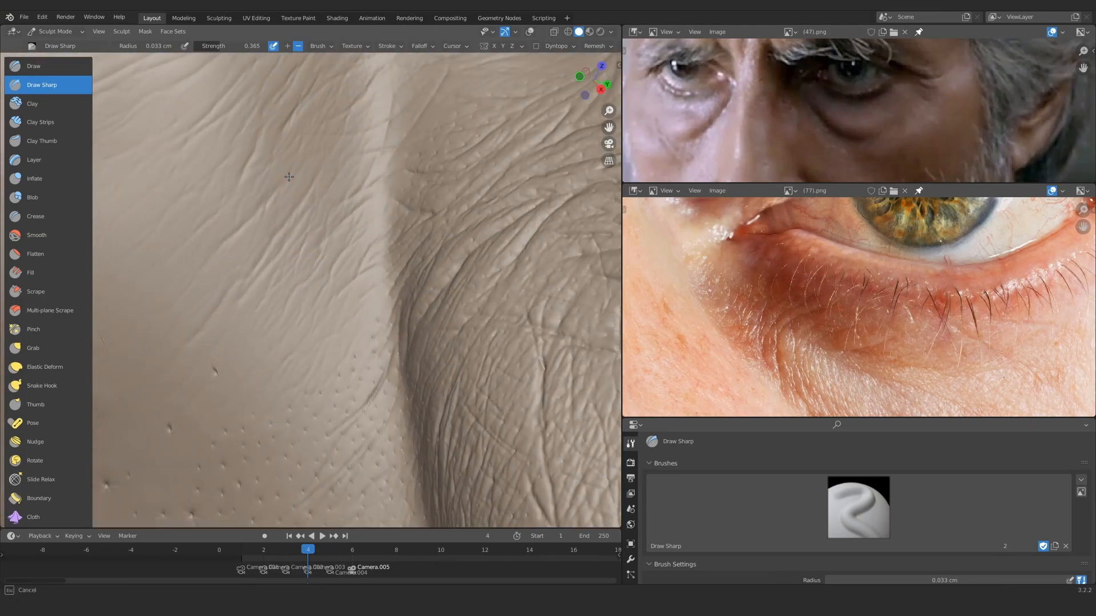
shift+middle_drag(288, 176, 281, 241)
drag(270, 226, 293, 186)
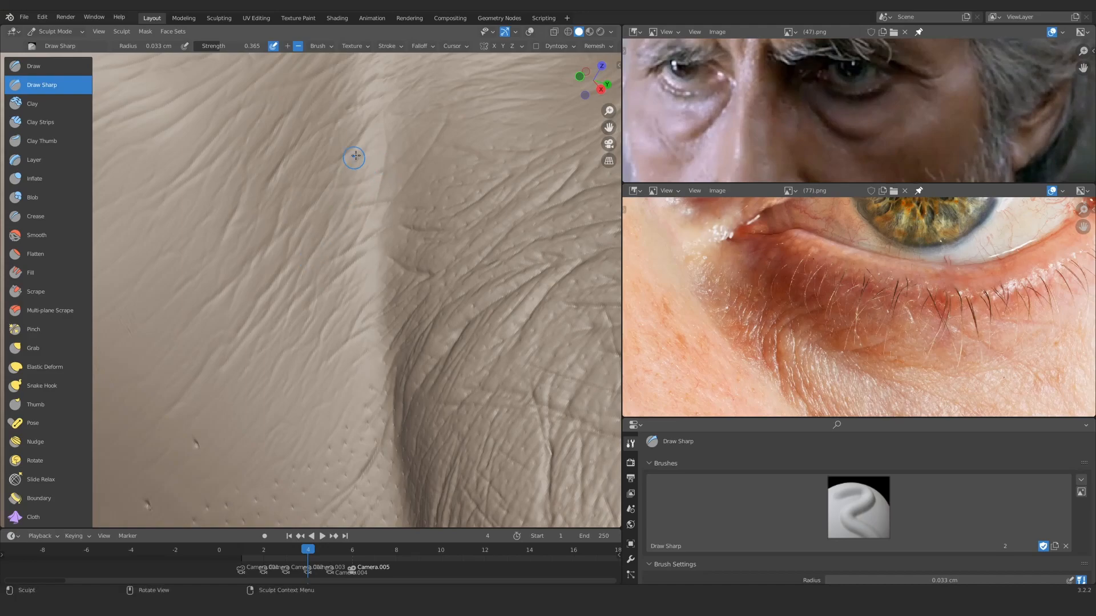
Step: Set the Draw Sharp radius to 0.032 cm and carve further creases over the eye bag toward its outer corner
mouse_move(198, 233)
alt+mouse_down()
mouse_move(257, 242)
mouse_move(289, 364)
mouse_move(292, 262)
mouse_move(308, 322)
mouse_move(299, 231)
mouse_move(399, 425)
mouse_move(354, 330)
mouse_move(320, 325)
mouse_move(314, 343)
alt+mouse_up()
key(f)
click(283, 258)
mouse_move(401, 333)
mouse_down()
mouse_move(445, 399)
mouse_move(260, 284)
mouse_up()
mouse_move(524, 324)
ctrl+alt+mouse_down()
mouse_move(293, 318)
mouse_move(347, 272)
ctrl+alt+mouse_up()
mouse_move(414, 279)
ctrl+alt+mouse_down()
mouse_move(350, 264)
mouse_move(330, 318)
mouse_move(333, 278)
ctrl+alt+mouse_up()
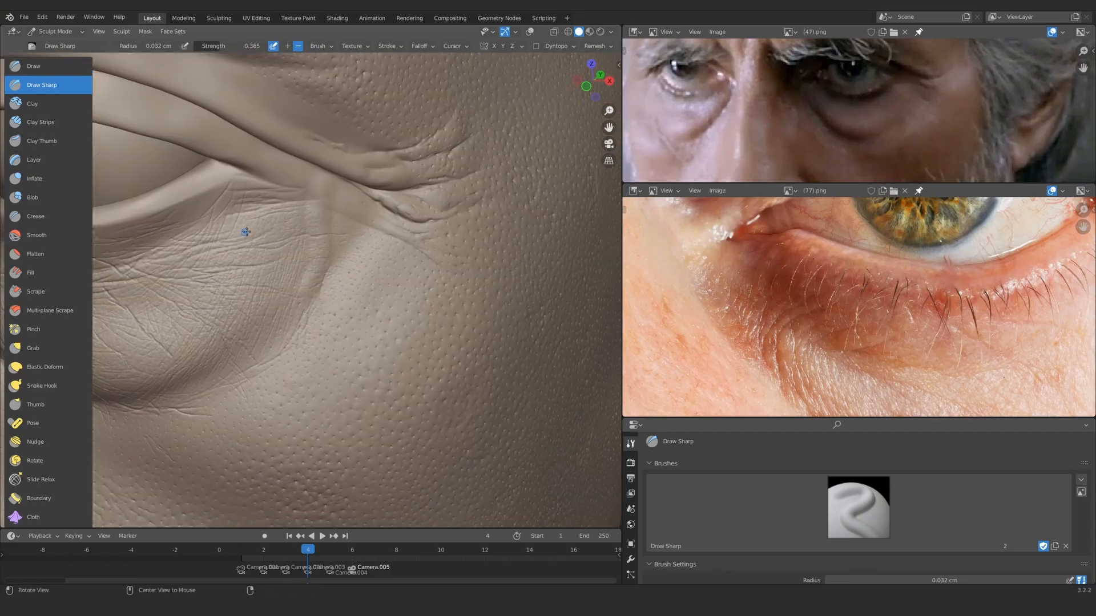
Step: Carve fine creases across the outer fold of the eye bag and onto the cheek with a 0.021 cm brush
mouse_move(246, 232)
alt+mouse_down()
mouse_move(331, 313)
mouse_move(337, 291)
mouse_move(319, 309)
mouse_move(332, 302)
alt+mouse_up()
key(f)
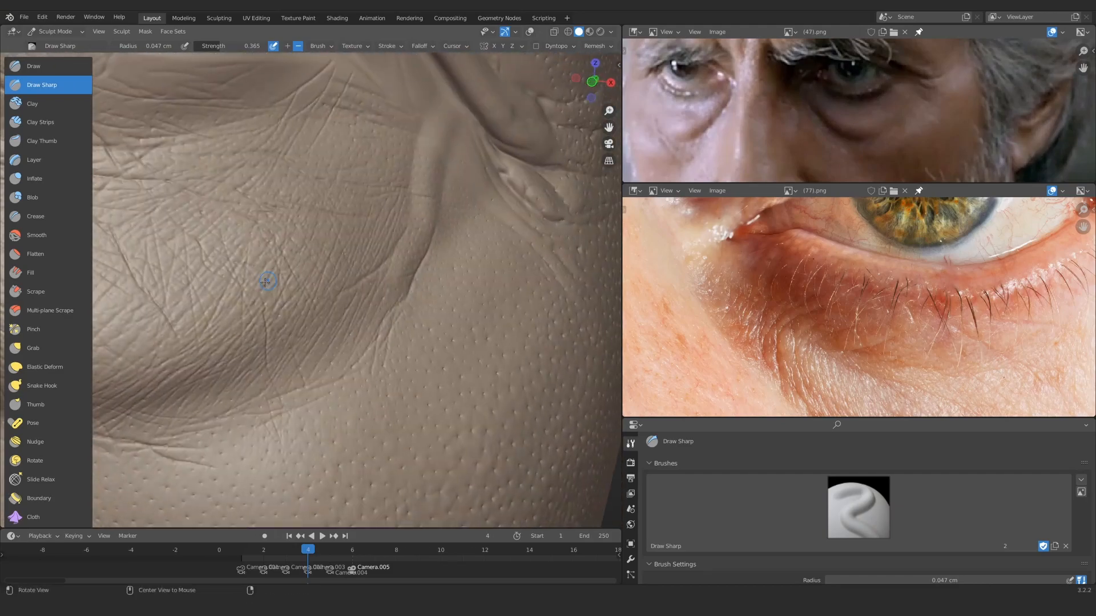
alt+drag(266, 281, 315, 276)
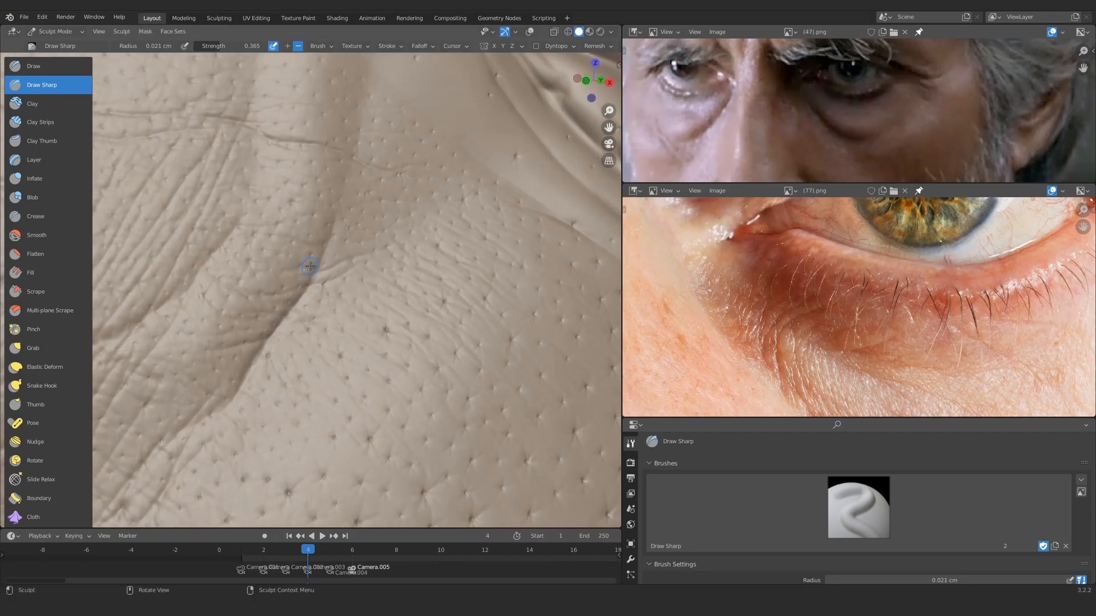
Step: Pan the skin reference to the outer eye corner and carve creases below the outer lower eyelid with a 0.028 cm brush
ctrl+alt+drag(374, 220, 327, 299)
ctrl+alt+drag(340, 227, 349, 272)
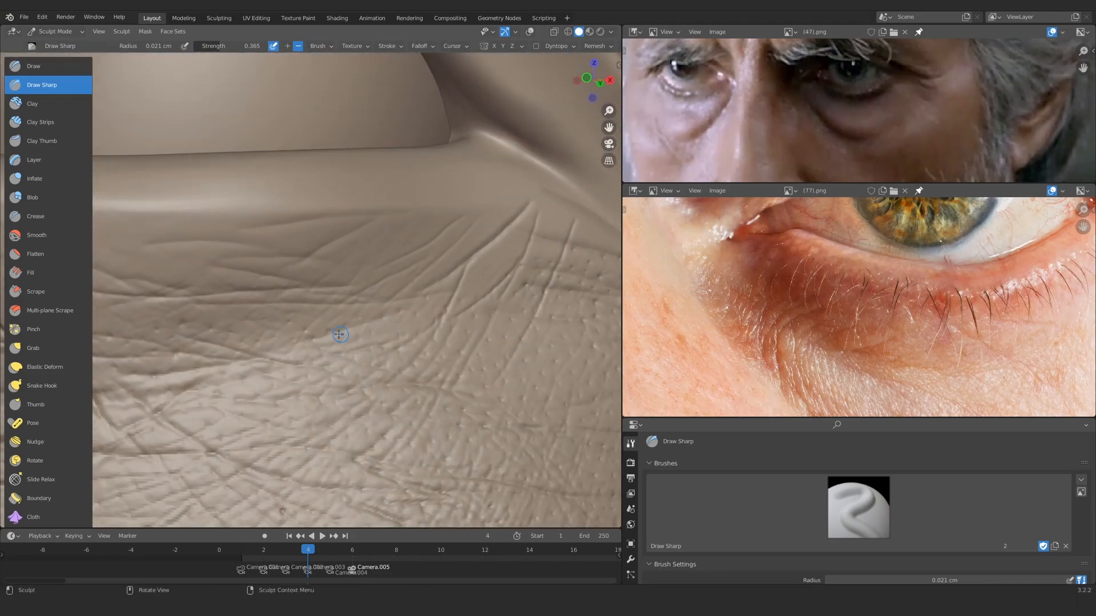
middle_drag(913, 302, 668, 318)
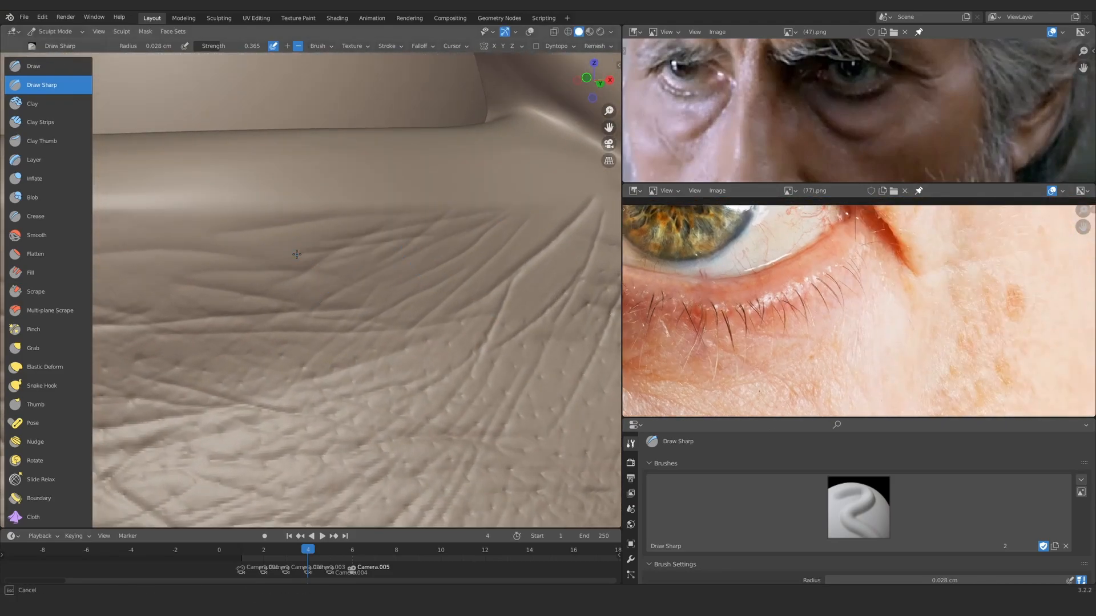
scroll(450, 257, down, 6)
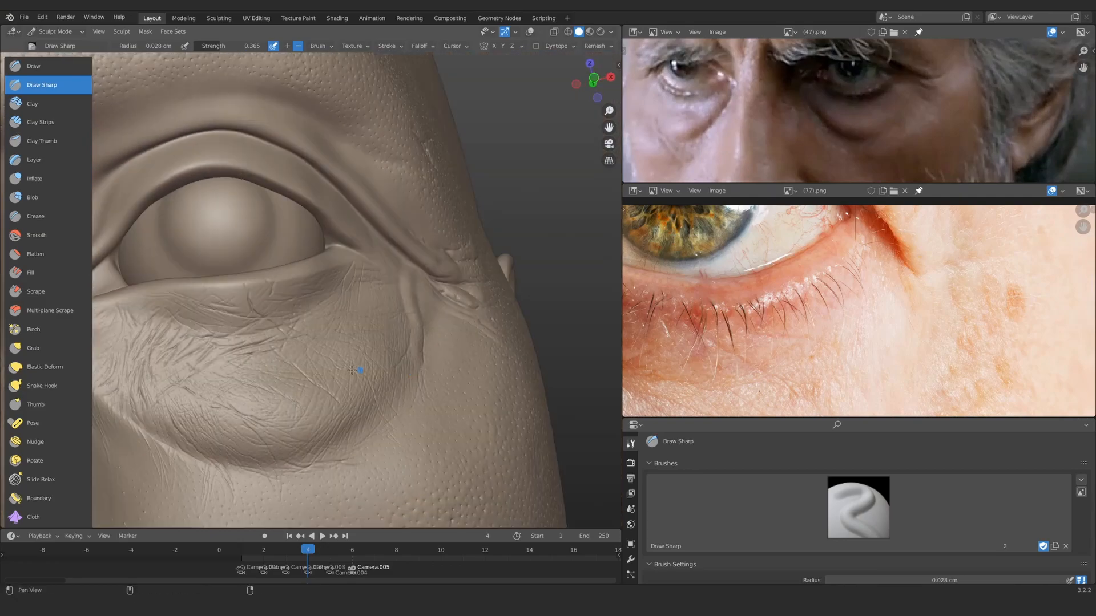
Step: Carve short crossing creases directly below the centre of the lower eyelid margin with the 0.028 cm Draw Sharp brush
mouse_move(352, 371)
ctrl+middle_down()
mouse_move(384, 289)
mouse_move(284, 217)
ctrl+middle_up()
mouse_move(351, 216)
ctrl+middle_down()
mouse_move(426, 267)
mouse_move(396, 264)
ctrl+middle_up()
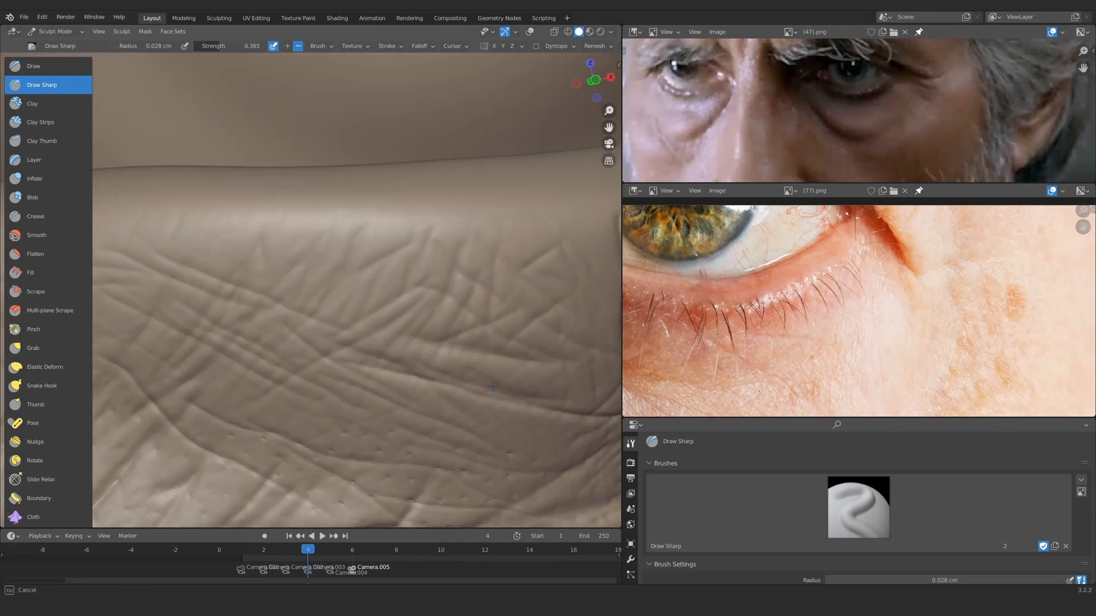
mouse_move(567, 257)
middle_down()
mouse_move(391, 394)
mouse_move(310, 380)
mouse_move(361, 320)
middle_up()
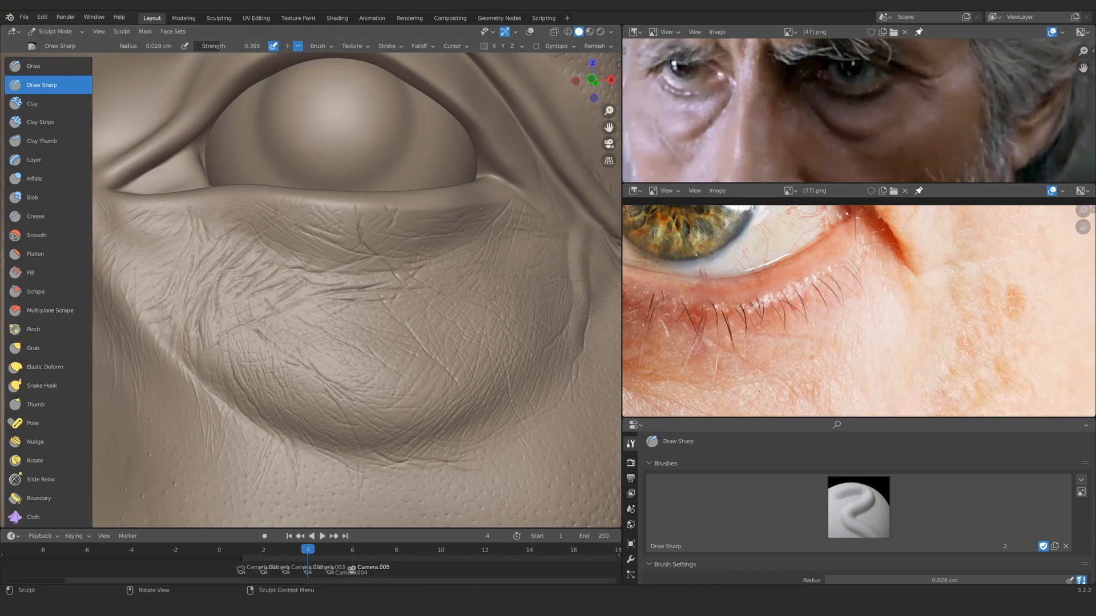
Step: Carve long creases over the eye bag's lower rim and onto the cheek with a 0.037 cm Draw Sharp brush
mouse_move(448, 405)
ctrl+middle_down()
mouse_move(350, 262)
mouse_move(292, 323)
ctrl+middle_up()
mouse_move(424, 241)
ctrl+middle_down()
mouse_move(394, 320)
mouse_move(370, 274)
mouse_move(306, 365)
mouse_move(397, 313)
mouse_move(276, 355)
ctrl+middle_up()
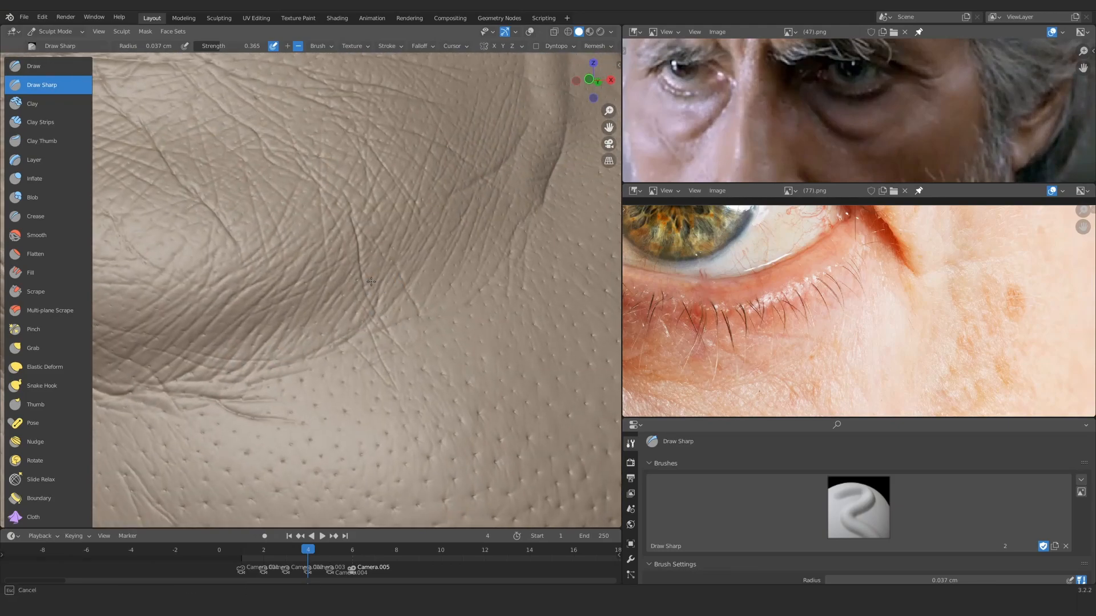
middle_drag(371, 282, 347, 320)
mouse_move(380, 262)
ctrl+middle_down()
mouse_move(341, 262)
mouse_move(361, 252)
ctrl+middle_up()
drag(245, 356, 221, 373)
mouse_move(379, 189)
ctrl+middle_down()
mouse_move(352, 298)
mouse_move(496, 227)
ctrl+middle_up()
drag(180, 130, 195, 171)
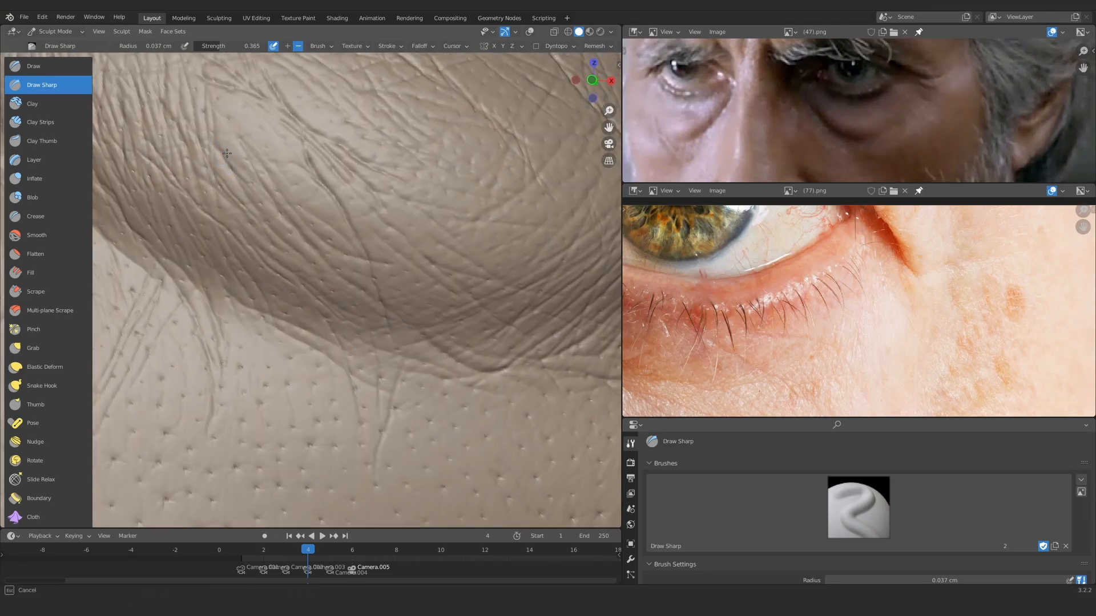
drag(415, 277, 420, 285)
Step: Set the Draw Sharp radius to 0.068 cm and deepen the main creases just below the lower eyelid
mouse_move(333, 154)
middle_down()
mouse_move(347, 244)
mouse_move(307, 315)
middle_up()
mouse_move(282, 311)
ctrl+alt+mouse_down()
mouse_move(413, 320)
mouse_move(345, 264)
ctrl+alt+mouse_up()
key(f)
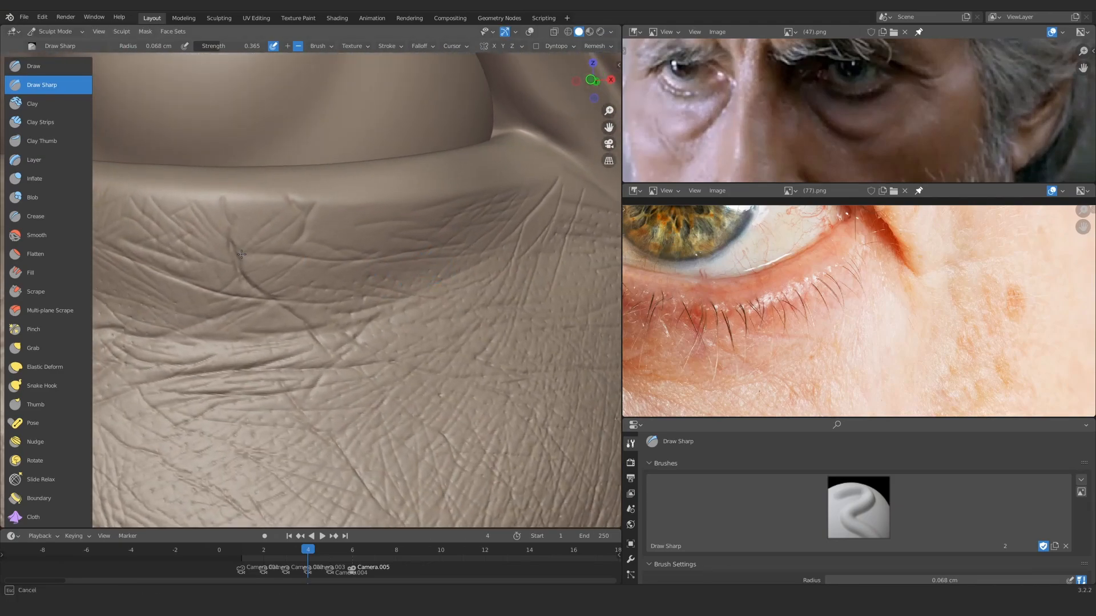
click(303, 253)
drag(519, 246, 539, 235)
Step: Carve horizontal and crossing creases through the fold between the lower eyelid and eye bag with a 0.044 cm brush
mouse_move(394, 274)
ctrl+middle_down()
mouse_move(350, 353)
mouse_move(279, 225)
ctrl+middle_up()
drag(209, 210, 204, 204)
drag(391, 259, 491, 259)
ctrl+middle_drag(493, 260, 519, 252)
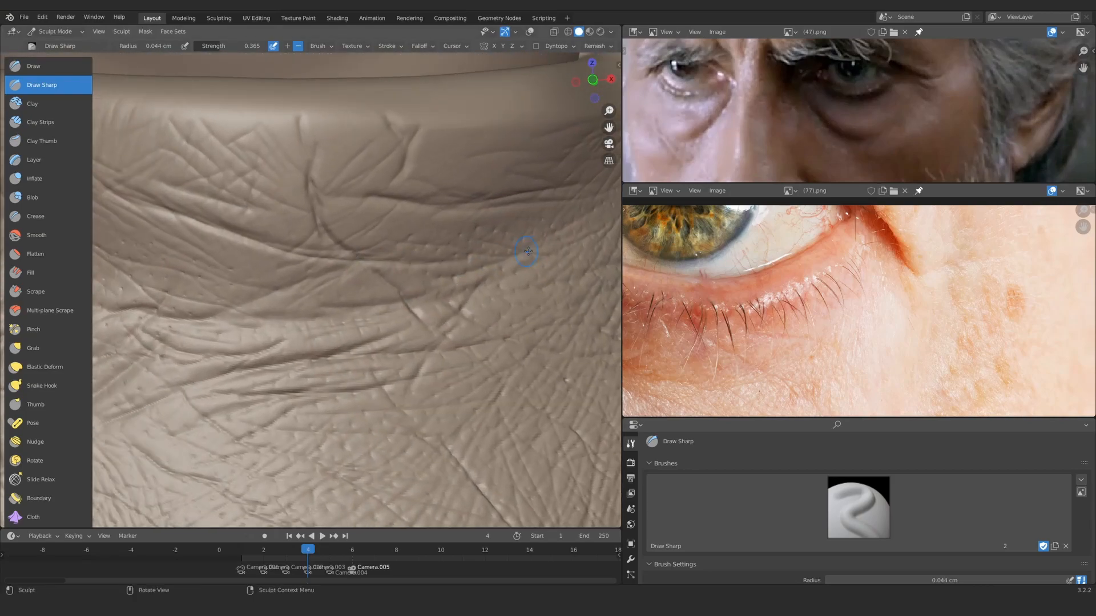
ctrl+middle_drag(438, 224, 402, 308)
middle_drag(401, 308, 271, 254)
drag(373, 318, 390, 317)
mouse_move(373, 316)
ctrl+middle_down()
mouse_move(326, 386)
mouse_move(293, 376)
mouse_move(261, 257)
mouse_move(335, 318)
mouse_move(298, 336)
mouse_move(391, 299)
mouse_move(211, 242)
ctrl+middle_up()
Step: Set the Draw Sharp radius to 0.051 cm and strengthen the wrinkles from the inner eye corner over the inner eye bag
key(f)
click(276, 341)
mouse_move(276, 341)
ctrl+middle_down()
mouse_move(345, 278)
mouse_move(351, 299)
mouse_move(384, 268)
ctrl+middle_up()
mouse_move(470, 214)
ctrl+middle_down()
mouse_move(422, 319)
mouse_move(369, 347)
mouse_move(298, 255)
ctrl+middle_up()
mouse_move(305, 229)
mouse_down()
mouse_move(259, 303)
mouse_move(411, 207)
mouse_up()
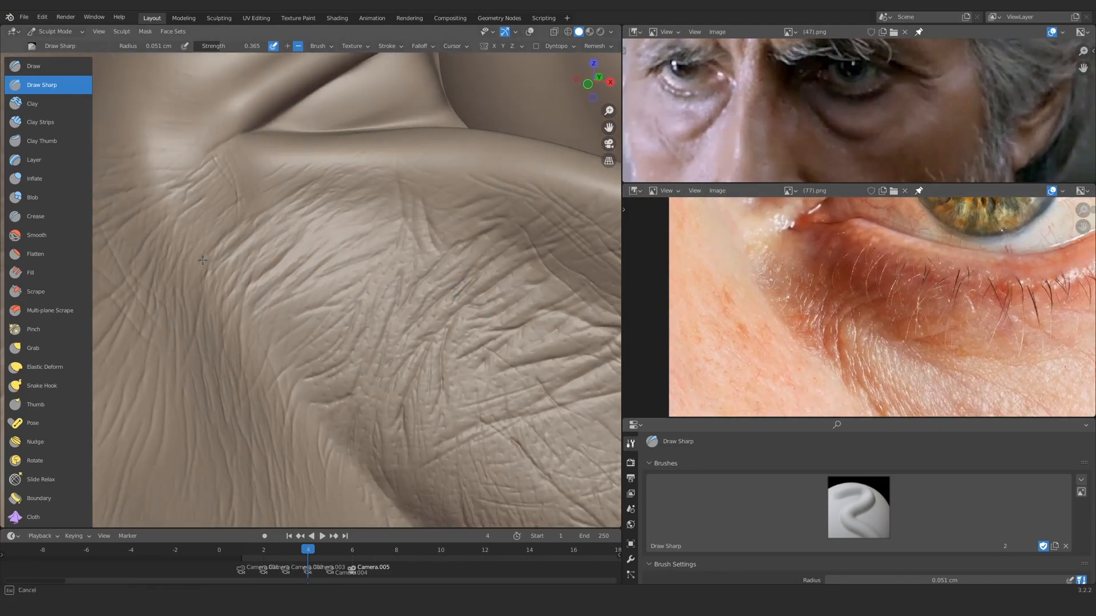
mouse_move(280, 163)
ctrl+middle_down()
mouse_move(299, 152)
mouse_move(338, 295)
ctrl+middle_up()
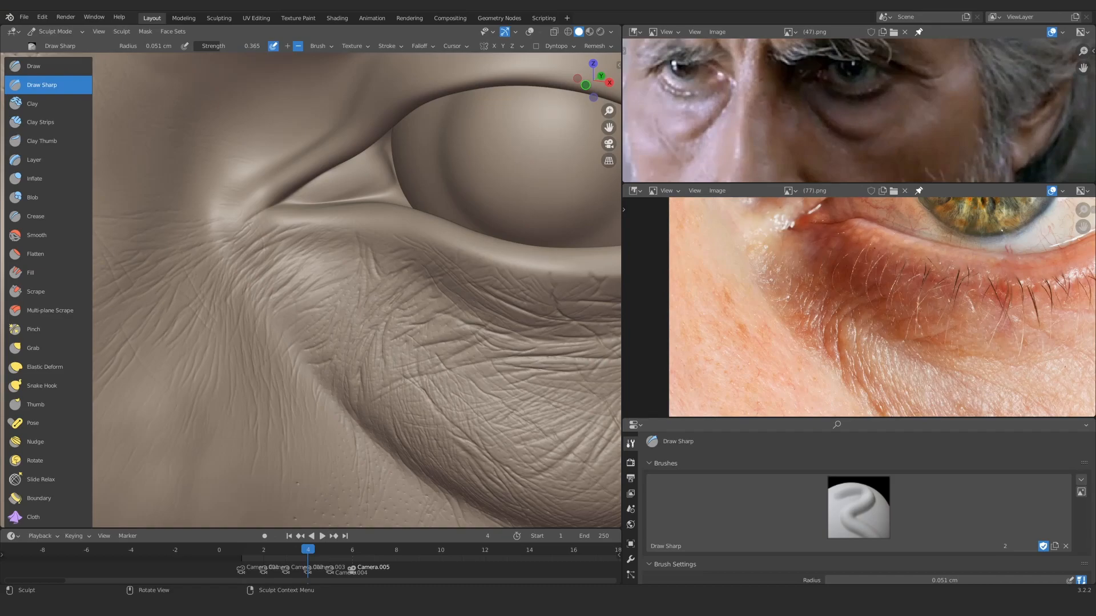
Step: Carve fine horizontal wrinkles around the inner eye corner and onto the nose side with a 0.037 cm brush
mouse_move(362, 239)
ctrl+middle_down()
mouse_move(262, 191)
mouse_move(342, 272)
ctrl+middle_up()
drag(321, 284, 274, 278)
drag(330, 270, 267, 251)
mouse_move(212, 238)
ctrl+middle_down()
mouse_move(263, 315)
mouse_move(149, 271)
ctrl+middle_up()
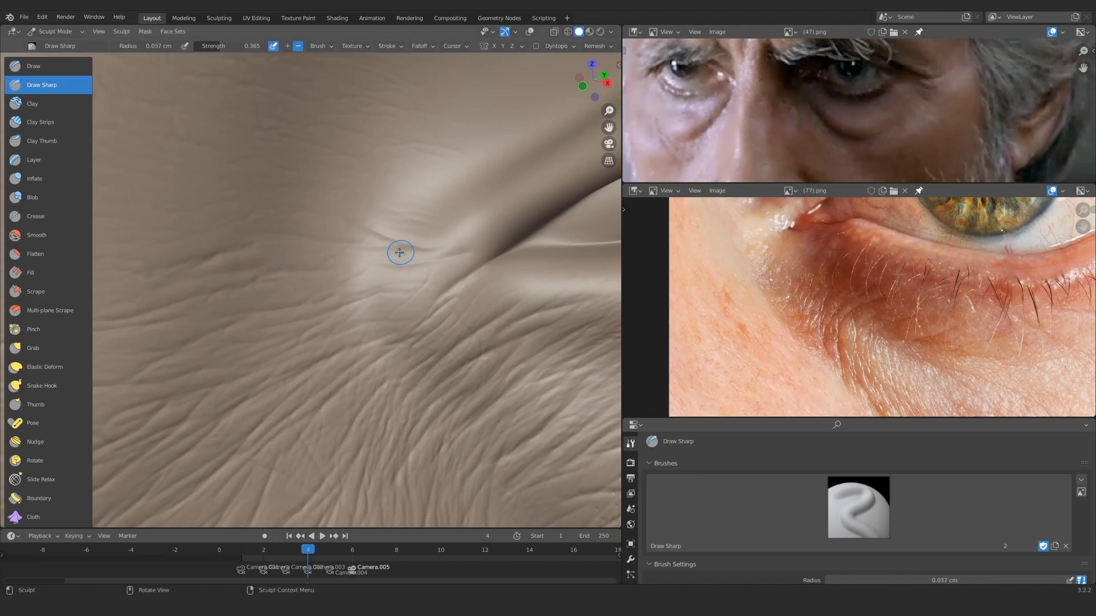
mouse_move(345, 223)
ctrl+middle_down()
mouse_move(412, 378)
mouse_move(340, 254)
mouse_move(223, 247)
mouse_move(224, 225)
mouse_move(234, 235)
ctrl+middle_up()
Step: Switch between Draw brush presets and stroke skin texture beside the inner eye corner
key(x)
click(859, 507)
click(856, 393)
click(858, 507)
click(833, 394)
drag(222, 206, 228, 214)
Step: Return to Draw Sharp at 0.025 cm radius and carve fine creases between the larger wrinkles of the inner eye bag
mouse_move(283, 285)
ctrl+alt+mouse_down()
mouse_move(378, 350)
mouse_move(365, 319)
ctrl+alt+mouse_up()
mouse_move(365, 320)
ctrl+alt+mouse_down()
mouse_move(317, 267)
mouse_move(391, 286)
mouse_move(303, 244)
mouse_move(208, 235)
mouse_move(237, 171)
ctrl+alt+mouse_up()
key(d)
drag(237, 164, 235, 168)
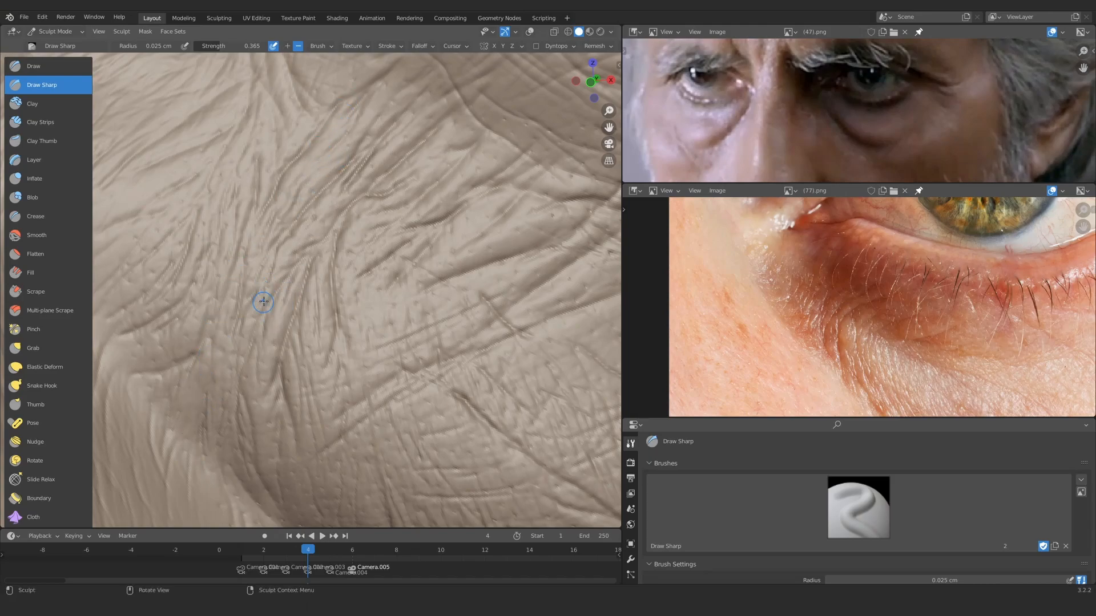
mouse_move(294, 147)
ctrl+alt+mouse_down()
mouse_move(331, 257)
mouse_move(320, 223)
mouse_move(342, 188)
ctrl+alt+mouse_up()
key(f)
click(307, 264)
drag(305, 266, 277, 343)
Step: Set the Draw Sharp radius to 0.038 cm and carve slanted creases beneath the outer end of the lower eyelid
mouse_move(276, 285)
ctrl+alt+mouse_down()
mouse_move(342, 377)
mouse_move(319, 348)
ctrl+alt+mouse_up()
ctrl+alt+drag(320, 331, 306, 252)
mouse_move(354, 319)
ctrl+alt+mouse_down()
mouse_move(383, 269)
mouse_move(376, 220)
ctrl+alt+mouse_up()
key(f)
click(377, 214)
drag(375, 209, 389, 279)
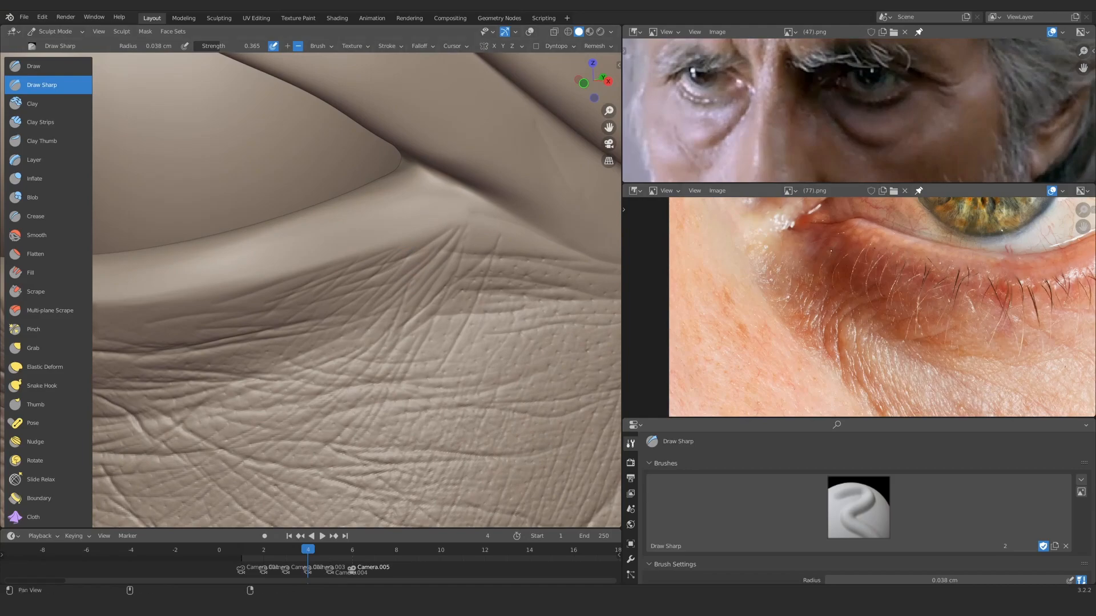
Step: Pan the skin reference to the outer eye corner and sculpt the fold beside that corner with a 0.2 cm brush
alt+drag(999, 271, 685, 311)
mouse_move(336, 246)
ctrl+alt+mouse_down()
mouse_move(345, 327)
mouse_move(400, 314)
mouse_move(330, 313)
mouse_move(340, 235)
mouse_move(308, 257)
mouse_move(274, 219)
ctrl+alt+mouse_up()
key(f)
click(285, 254)
key(f)
click(197, 147)
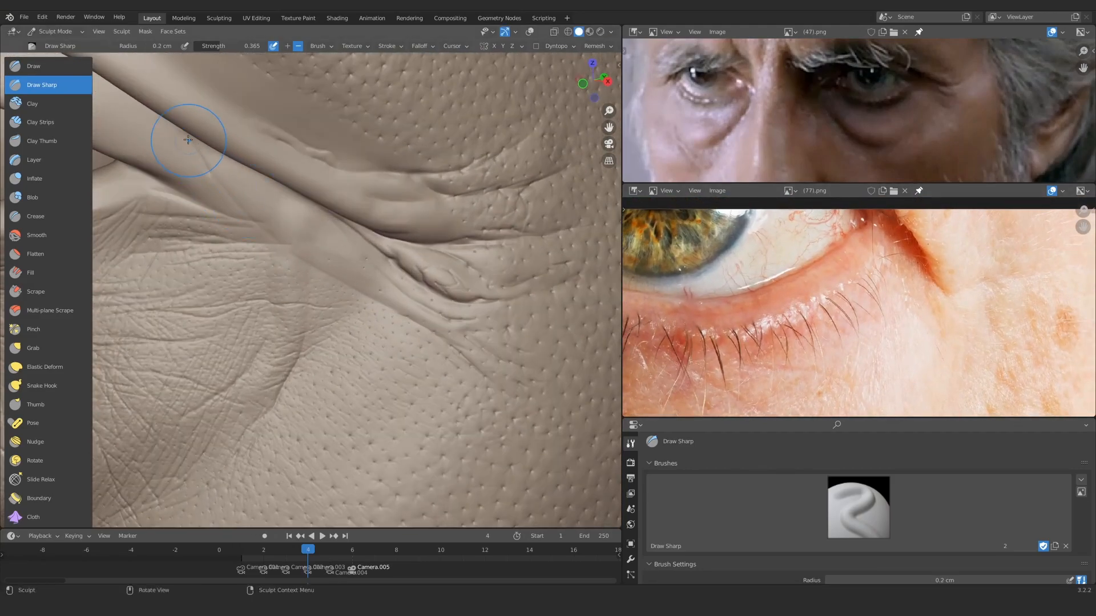
drag(186, 131, 319, 203)
Step: Carve short creases from the eye bag's outer fold onto the pored cheek with a 0.034 cm Draw Sharp brush
mouse_move(308, 228)
ctrl+alt+mouse_down()
mouse_move(320, 337)
mouse_move(310, 274)
mouse_move(227, 258)
ctrl+alt+mouse_up()
key(f)
click(274, 272)
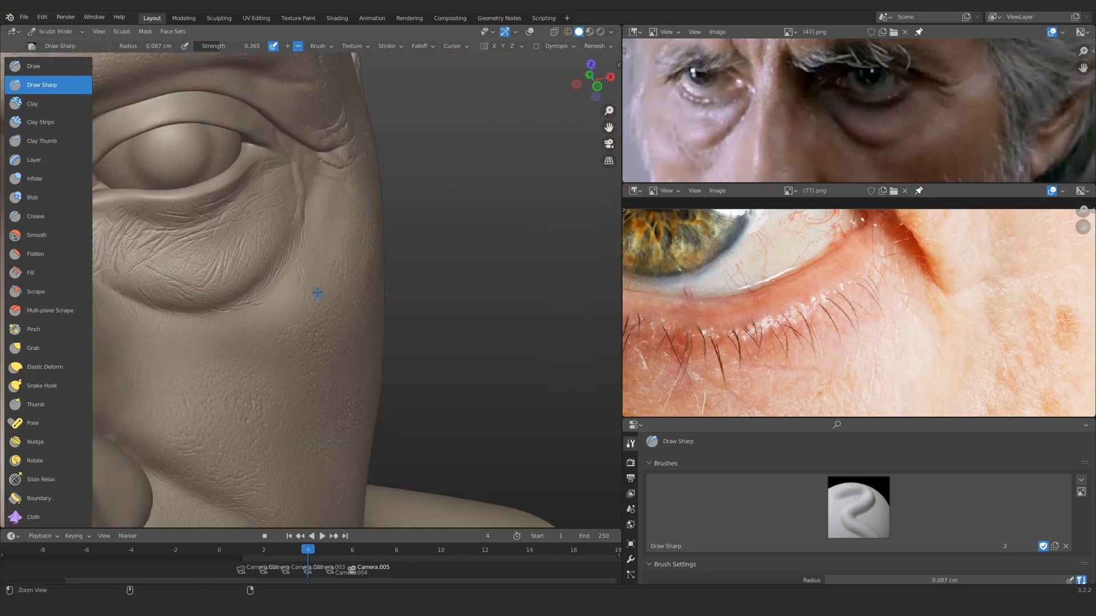
ctrl+middle_drag(317, 292, 279, 284)
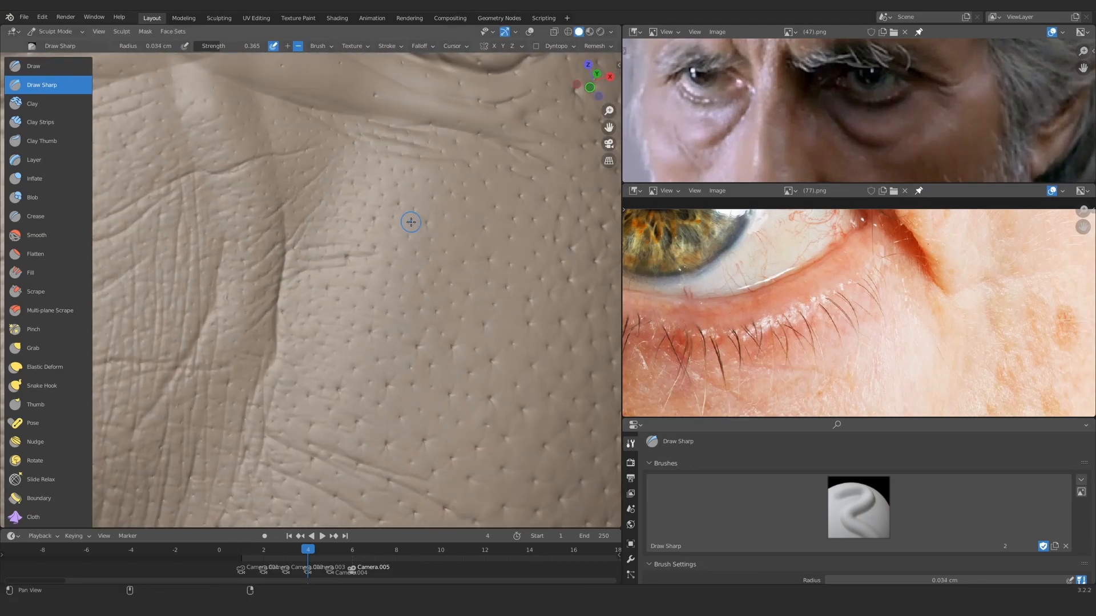
Step: Set the Draw Sharp radius to 0.054 cm and carve fine horizontal creases around and below the crow's feet folds
ctrl+alt+drag(424, 259, 470, 248)
key(f)
click(485, 247)
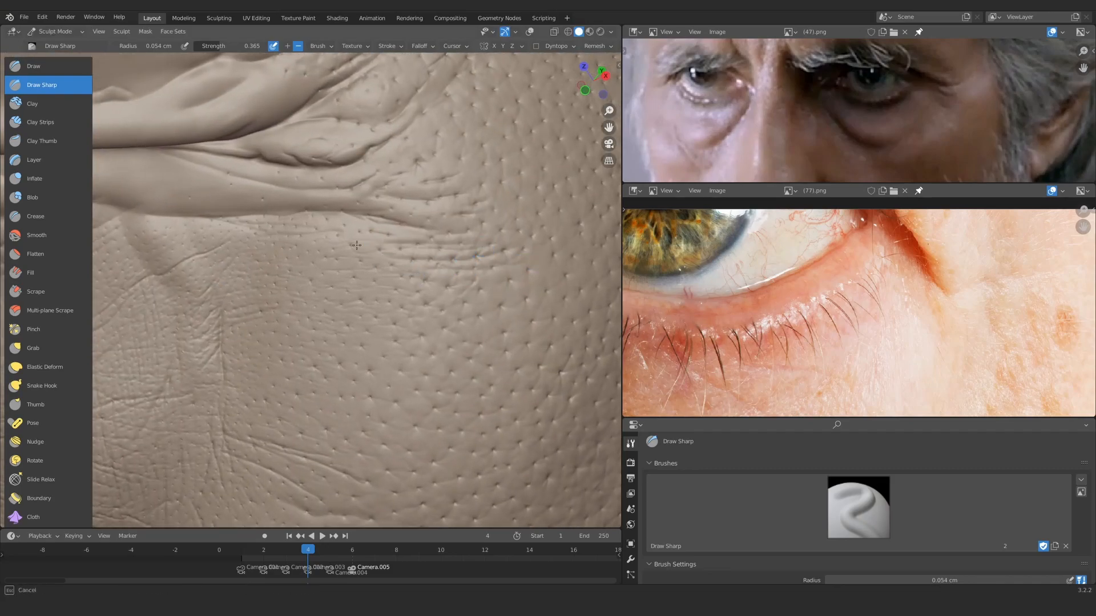
middle_drag(305, 274, 233, 318)
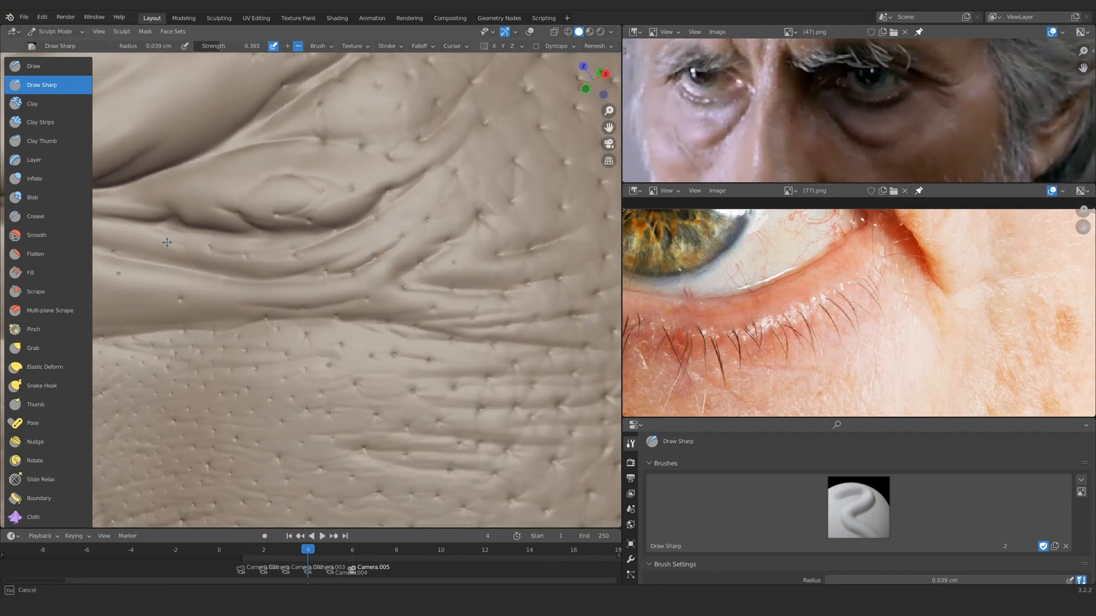
Step: Choose another Draw brush preset and texture the area beneath the outer end of the lower eyelid with fine wrinkles
middle_drag(167, 243, 311, 265)
mouse_move(308, 218)
middle_down()
mouse_move(382, 286)
mouse_move(364, 241)
middle_up()
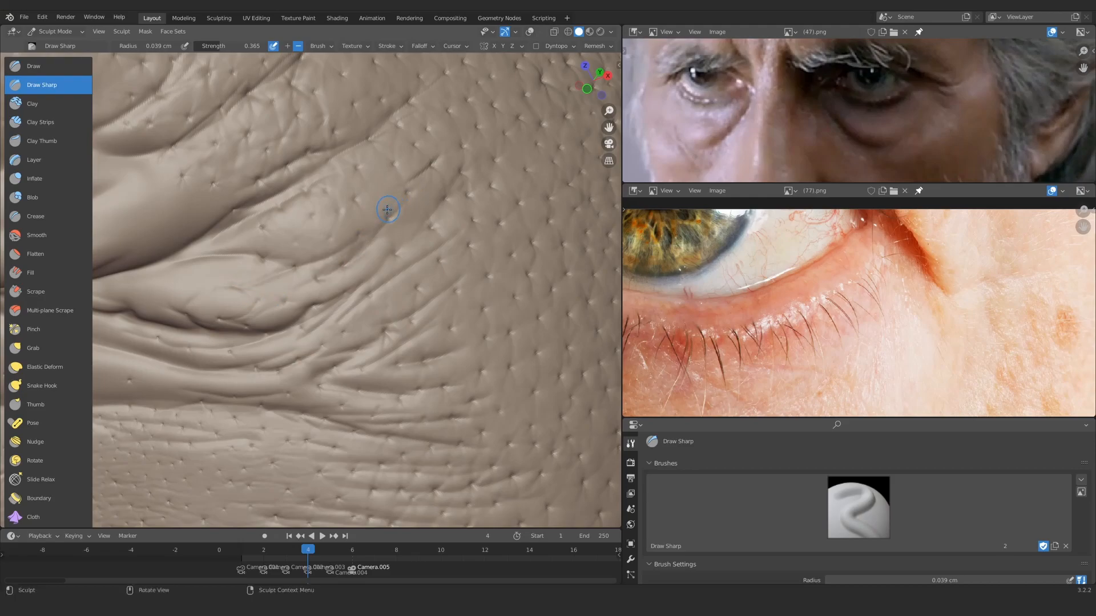
mouse_move(401, 123)
middle_down()
mouse_move(355, 237)
mouse_move(371, 147)
middle_up()
mouse_move(284, 209)
ctrl+alt+mouse_down()
mouse_move(350, 274)
mouse_move(409, 239)
mouse_move(297, 354)
mouse_move(265, 317)
ctrl+alt+mouse_up()
middle_drag(265, 317, 282, 301)
mouse_move(382, 139)
ctrl+alt+mouse_down()
mouse_move(327, 276)
mouse_move(377, 245)
mouse_move(332, 292)
mouse_move(394, 287)
ctrl+alt+mouse_up()
key(x)
click(718, 489)
click(778, 339)
key(f)
click(325, 274)
Step: Switch to Draw Sharp at about 0.02 cm and carve thin creases along the fold below the outer eye corner
key(shift+x)
ctrl+middle_drag(321, 288, 289, 274)
key(f)
click(311, 303)
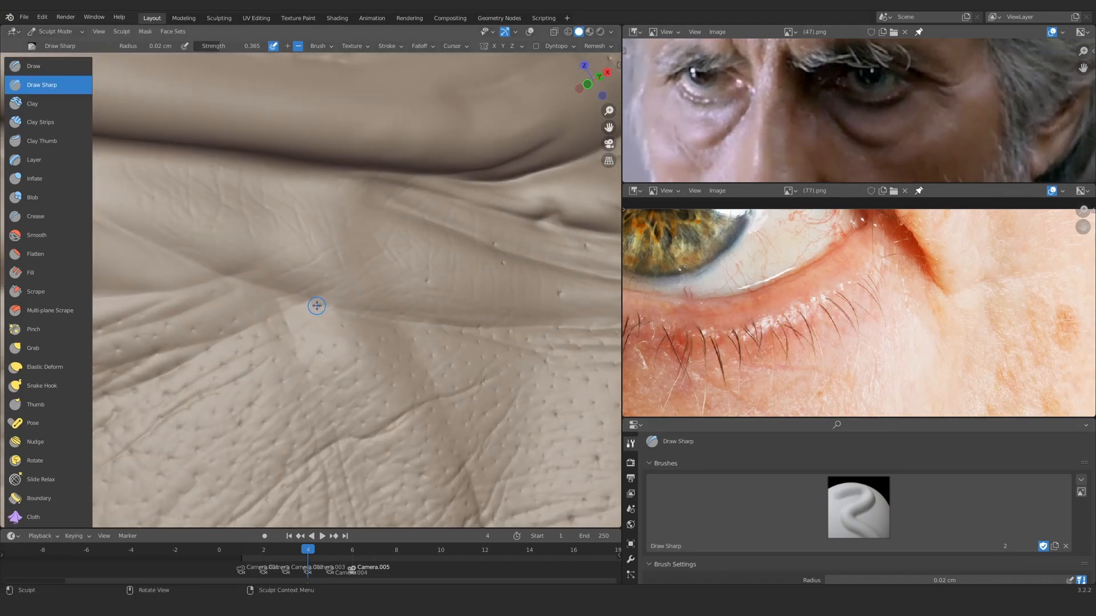
drag(300, 323, 502, 313)
ctrl+middle_drag(505, 314, 507, 302)
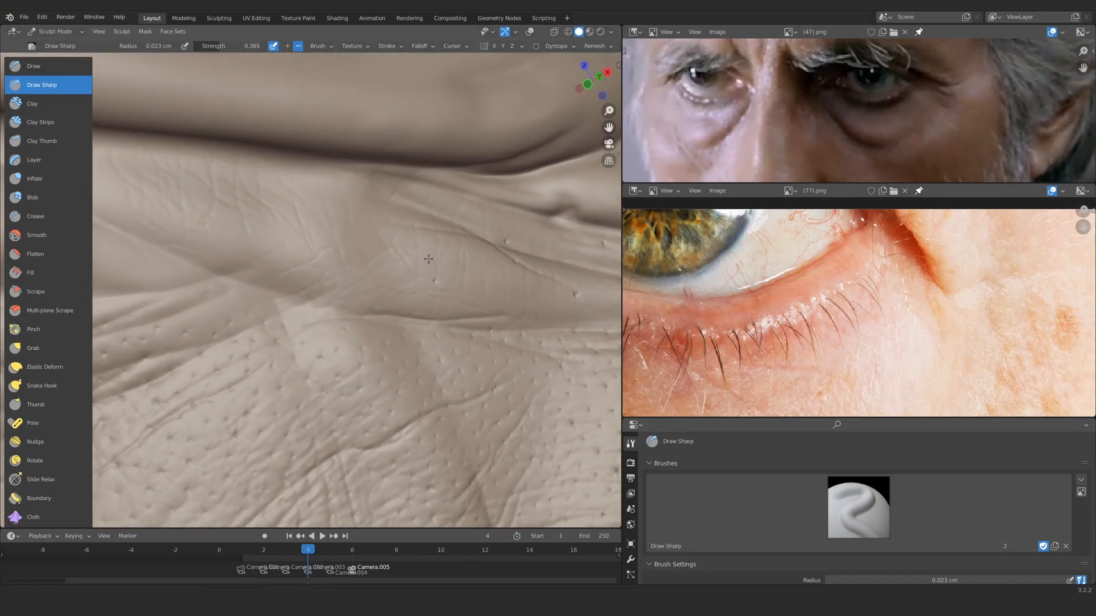
ctrl+middle_drag(430, 262, 440, 314)
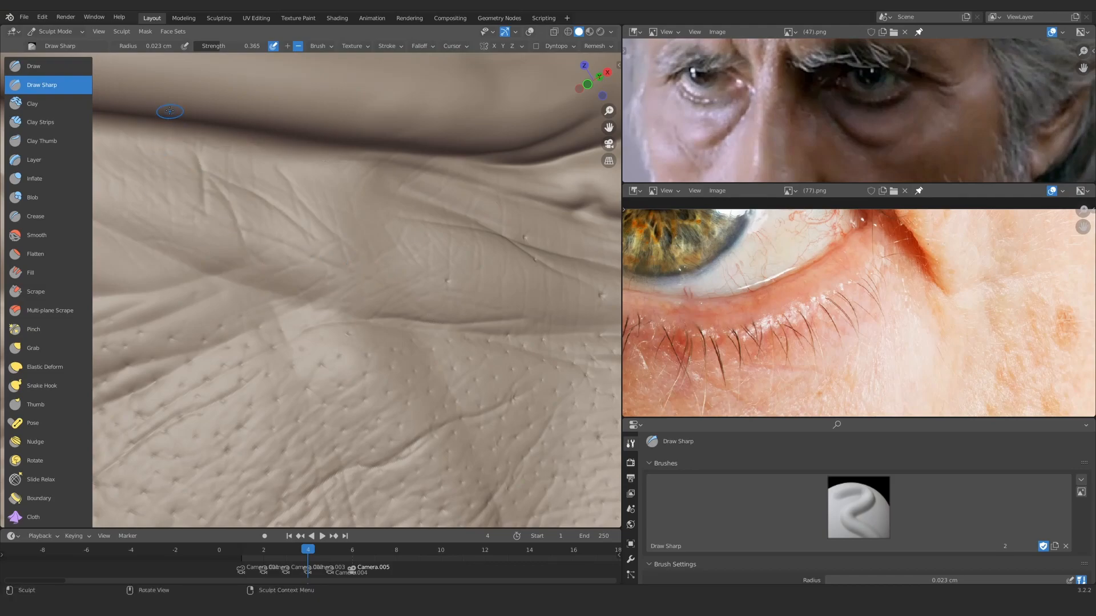
Step: Carve short slanted creases under the outer end of the lower eyelid with a 0.023 cm Draw Sharp brush
ctrl+middle_drag(171, 118, 239, 245)
ctrl+middle_drag(320, 274, 360, 190)
drag(373, 166, 392, 197)
mouse_move(391, 196)
ctrl+middle_down()
mouse_move(364, 250)
mouse_move(365, 294)
ctrl+middle_up()
drag(366, 294, 393, 314)
ctrl+middle_drag(365, 308, 319, 228)
Step: Carve a short fine crease on the upper eyelid with a 0.024 cm Draw Sharp brush
mouse_move(172, 296)
shift+middle_down()
mouse_move(354, 254)
mouse_move(319, 297)
shift+middle_up()
drag(313, 291, 305, 311)
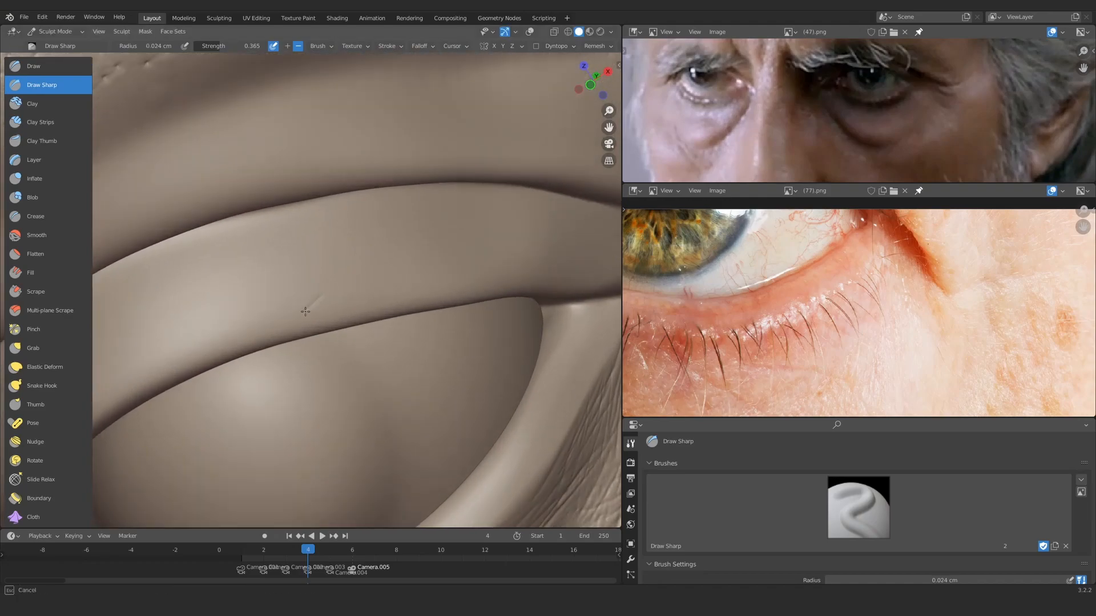
ctrl+middle_drag(305, 311, 320, 188)
middle_drag(403, 310, 365, 285)
Step: Set the Draw Sharp radius to 0.032 cm and carve slanted creases just beneath the lower eyelid rim
ctrl+middle_drag(320, 149, 262, 244)
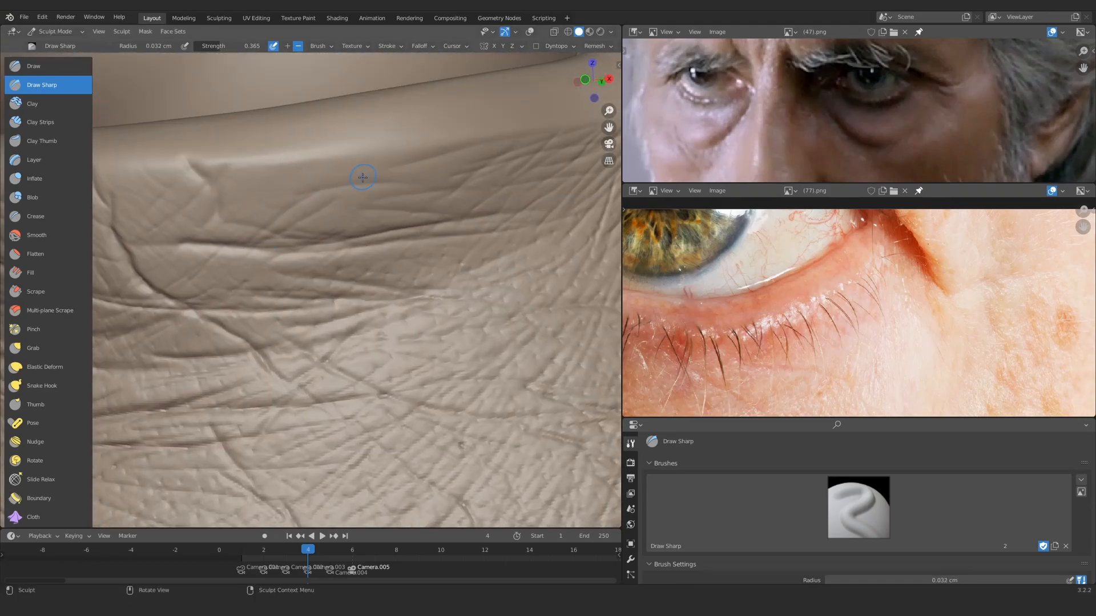
drag(258, 197, 298, 157)
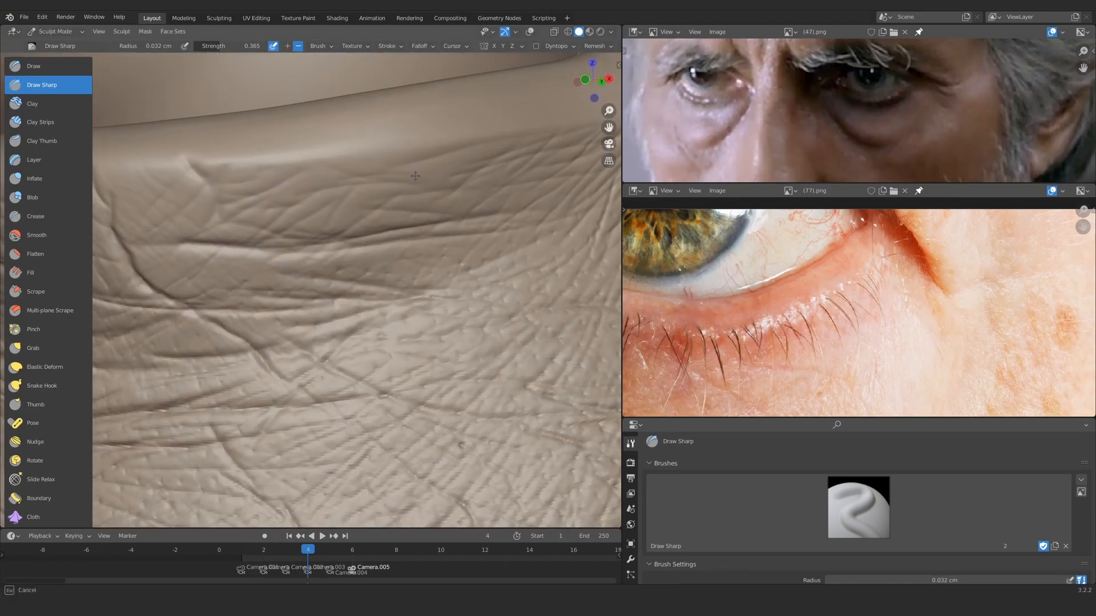
ctrl+middle_drag(302, 217, 311, 166)
shift+middle_drag(336, 228, 423, 230)
ctrl+middle_drag(319, 183, 296, 242)
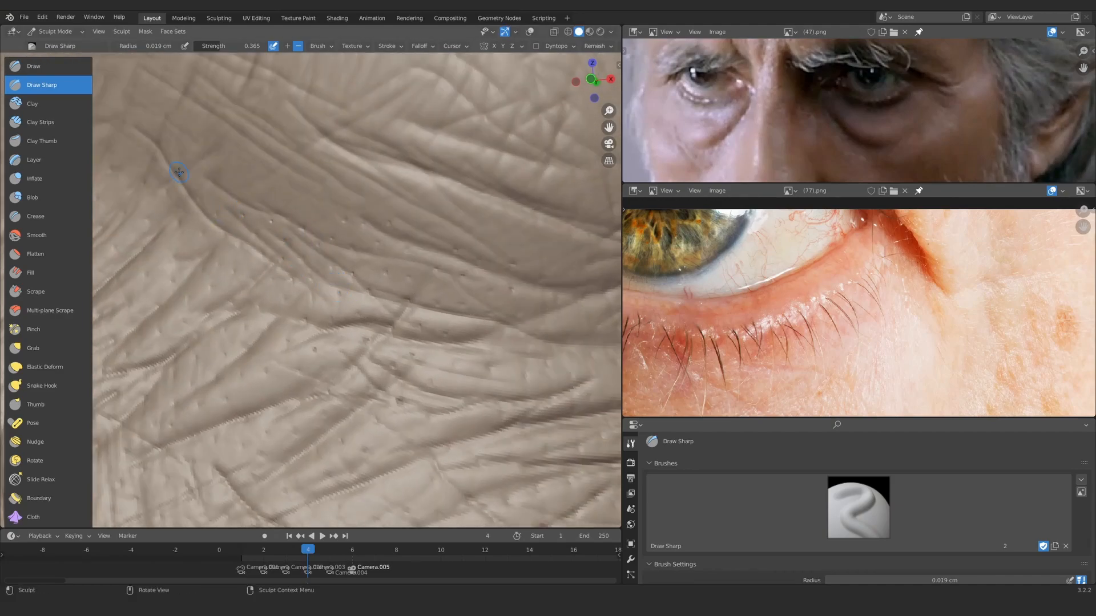
Step: Set the Draw Sharp radius to 0.019 cm and carve hairline creases between the folds below the lower eyelid
drag(438, 297, 383, 279)
mouse_move(365, 319)
ctrl+alt+mouse_down()
mouse_move(328, 291)
mouse_move(342, 325)
ctrl+alt+mouse_up()
drag(395, 365, 285, 380)
mouse_move(308, 342)
ctrl+alt+mouse_down()
mouse_move(308, 246)
mouse_move(291, 308)
ctrl+alt+mouse_up()
mouse_move(291, 303)
alt+mouse_down()
mouse_move(291, 319)
mouse_move(426, 266)
alt+mouse_up()
ctrl+alt+drag(320, 211, 308, 249)
drag(297, 247, 315, 252)
drag(361, 319, 484, 245)
mouse_move(451, 191)
ctrl+alt+mouse_down()
mouse_move(416, 143)
mouse_move(382, 228)
mouse_move(336, 251)
ctrl+alt+mouse_up()
mouse_move(337, 252)
ctrl+alt+mouse_down()
mouse_move(331, 297)
mouse_move(354, 342)
ctrl+alt+mouse_up()
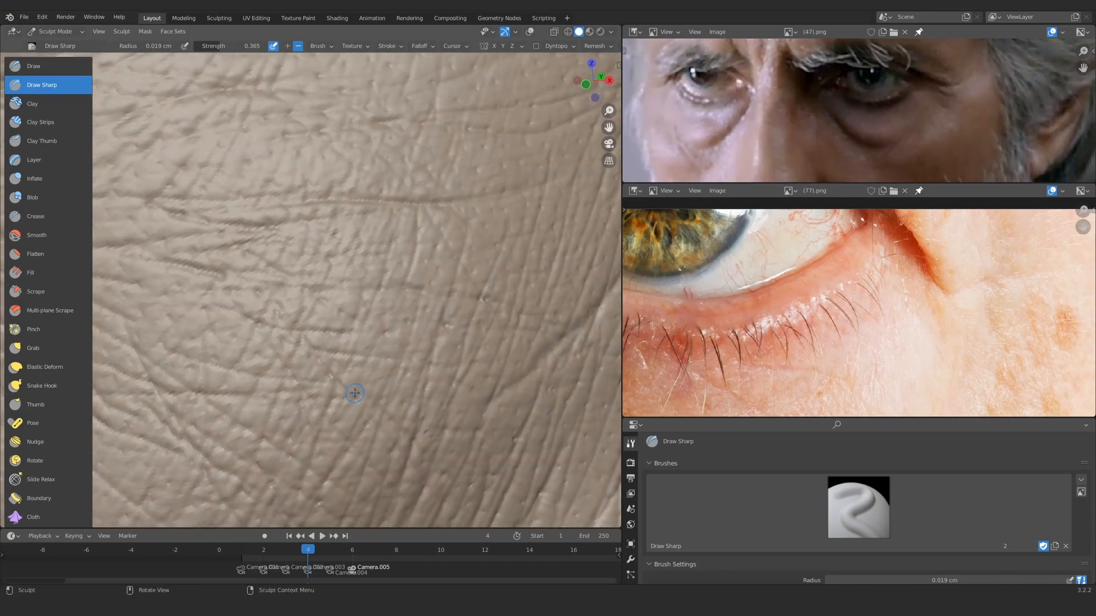
Step: Carve long, steep creases up the outer part of the eye bag with the 0.019 cm Draw Sharp brush
drag(355, 387, 447, 245)
ctrl+alt+drag(434, 371, 408, 316)
mouse_move(412, 252)
ctrl+alt+mouse_down()
mouse_move(419, 306)
mouse_move(480, 102)
ctrl+alt+mouse_up()
drag(381, 276, 459, 112)
alt+shift+drag(463, 105, 387, 203)
drag(430, 142, 407, 258)
drag(386, 338, 470, 135)
drag(431, 255, 446, 161)
drag(468, 298, 478, 171)
Step: Set the Draw Sharp radius to 0.024 cm and carve slanted creases toward the lower eyelid's outer end
ctrl+alt+drag(429, 245, 411, 191)
alt+drag(326, 208, 338, 210)
ctrl+alt+drag(338, 210, 333, 276)
drag(177, 344, 399, 235)
drag(355, 287, 412, 228)
drag(308, 262, 324, 248)
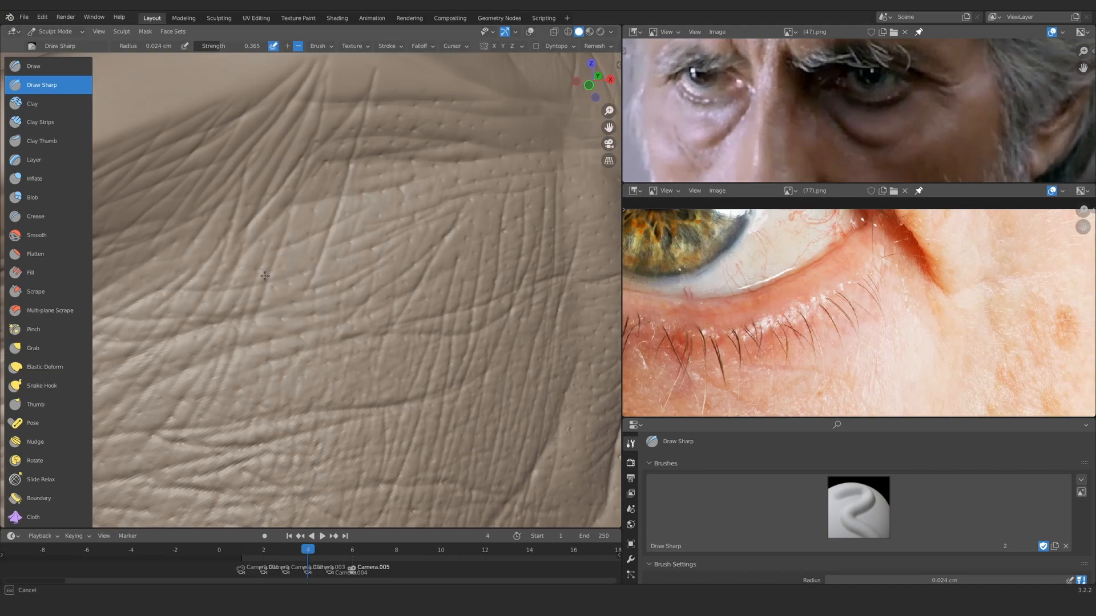
drag(505, 166, 505, 153)
Step: Carve fine slanted creases beneath the inner part of the lower eyelid rim with a 0.024 cm Draw Sharp brush
ctrl+alt+drag(456, 240, 425, 171)
alt+drag(397, 220, 418, 214)
ctrl+alt+drag(418, 222, 418, 328)
drag(209, 182, 285, 213)
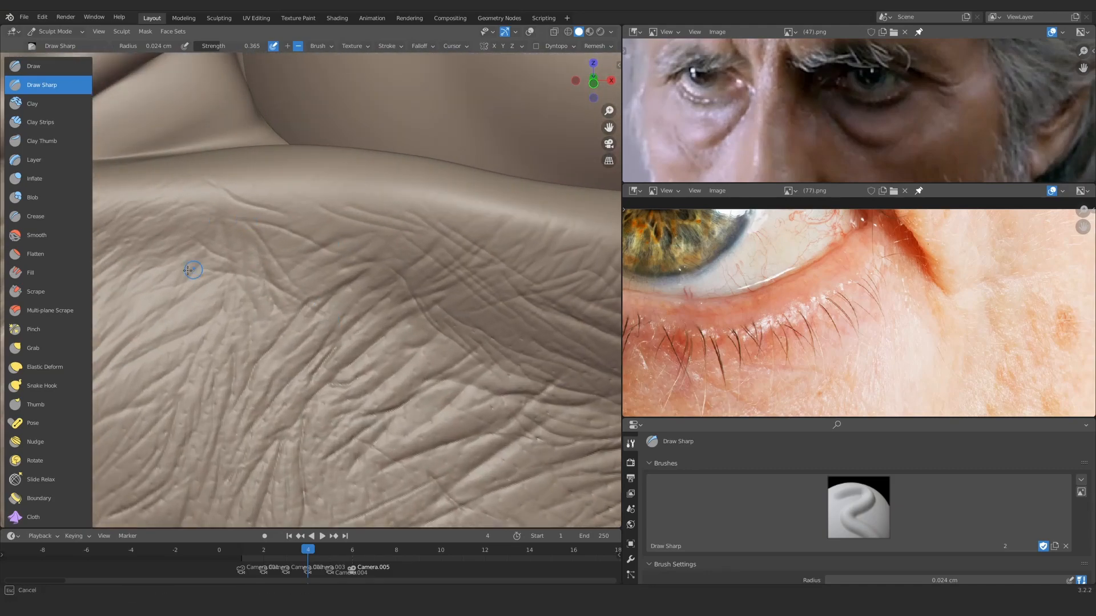
drag(338, 295, 330, 302)
ctrl+alt+drag(325, 296, 308, 251)
mouse_move(285, 290)
alt+shift+mouse_down()
mouse_move(354, 289)
mouse_move(353, 337)
alt+shift+mouse_up()
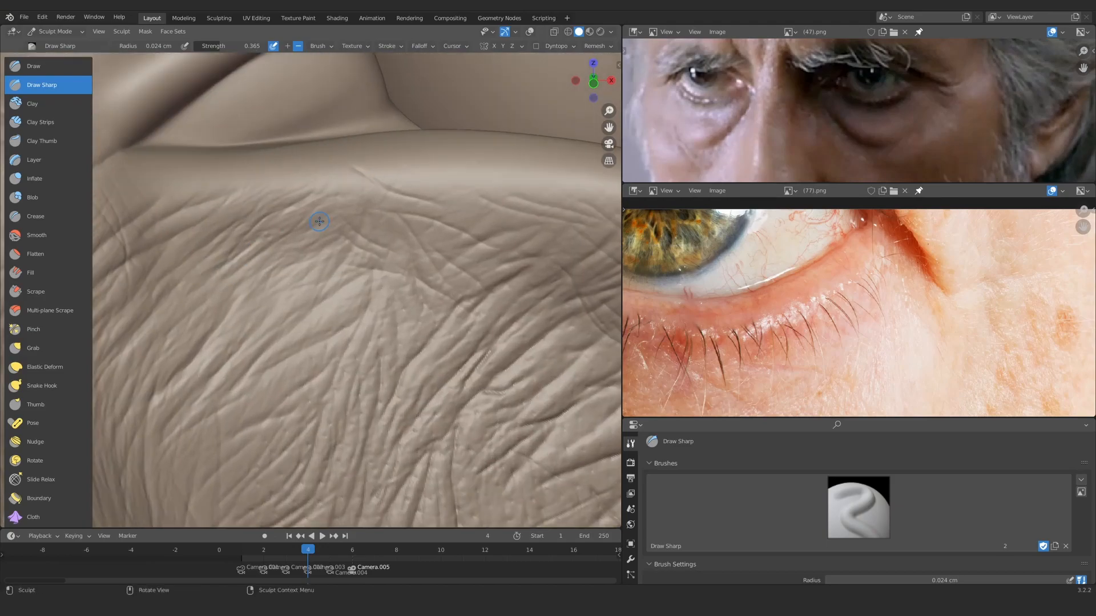
Step: Carve curved diagonal creases down the eye bag's inner side with the 0.024 cm Draw Sharp brush
mouse_move(266, 305)
mouse_down()
mouse_move(239, 330)
mouse_move(271, 291)
mouse_move(325, 265)
mouse_up()
mouse_move(325, 266)
ctrl+alt+mouse_down()
mouse_move(323, 311)
mouse_move(240, 305)
ctrl+alt+mouse_up()
drag(291, 188, 207, 303)
ctrl+alt+drag(267, 224, 273, 180)
alt+shift+drag(342, 200, 274, 197)
ctrl+alt+drag(274, 197, 274, 148)
alt+drag(371, 325, 360, 274)
mouse_move(360, 274)
ctrl+alt+mouse_down()
mouse_move(367, 301)
mouse_move(342, 263)
ctrl+alt+mouse_up()
alt+drag(343, 262, 305, 273)
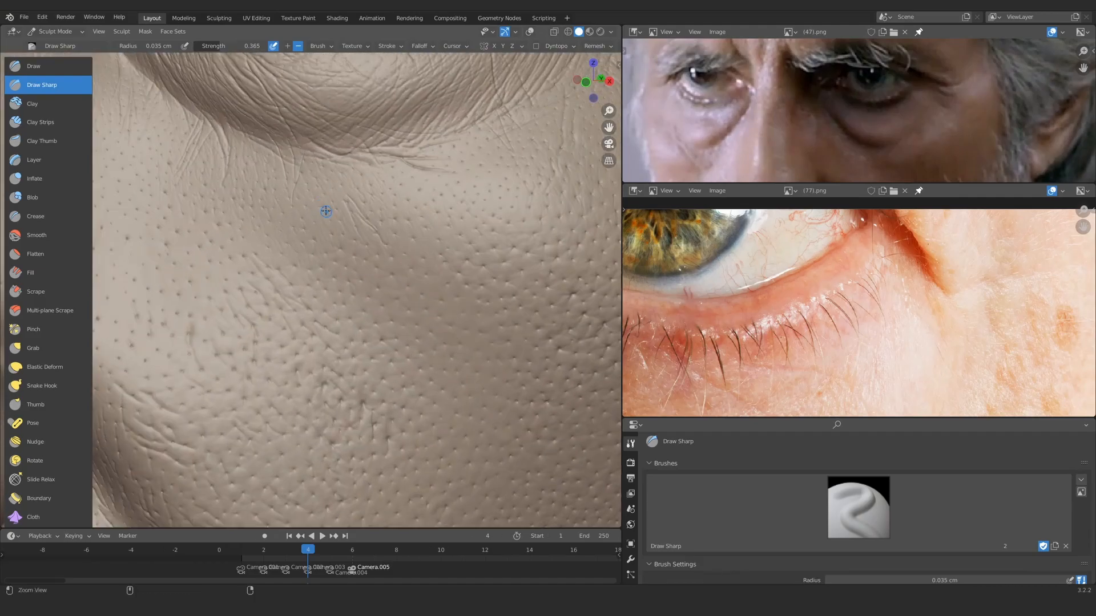
Step: Set the Draw Sharp radius to 0.042 cm and carve slanted creases from the eye bag's inner edge onto the pored cheek
ctrl+alt+drag(325, 210, 271, 233)
drag(303, 361, 311, 372)
drag(207, 186, 238, 280)
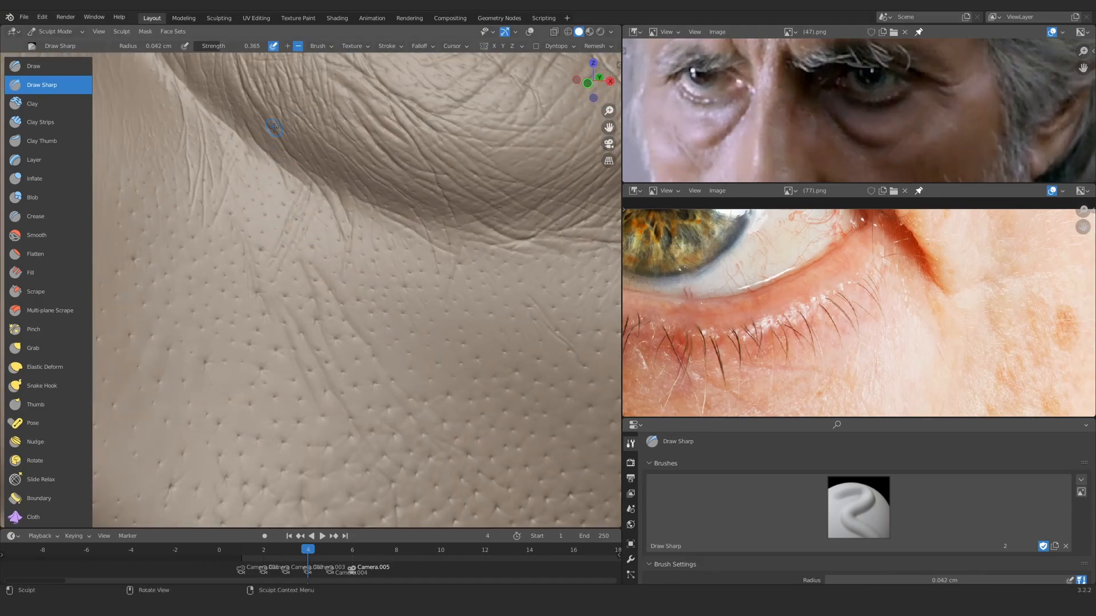
middle_drag(235, 129, 211, 171)
drag(263, 236, 274, 261)
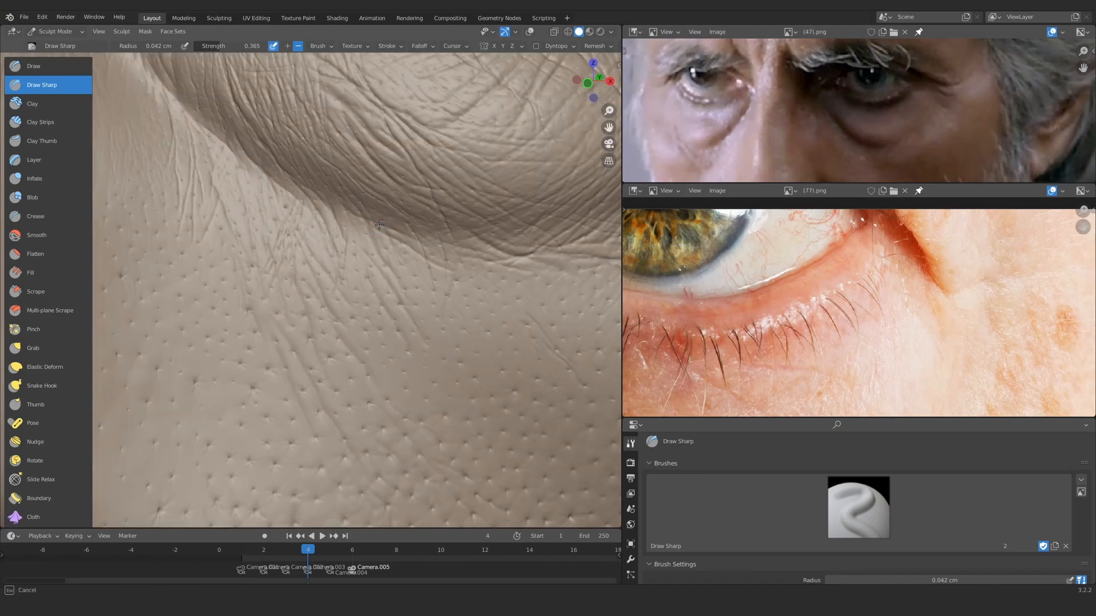
drag(379, 225, 426, 319)
Step: Extend the short slanted creases onto the cheek below the middle of the eye bag with the 0.042 cm brush
scroll(394, 317, down, 6)
middle_drag(357, 320, 348, 325)
scroll(348, 325, up, 5)
drag(274, 191, 263, 199)
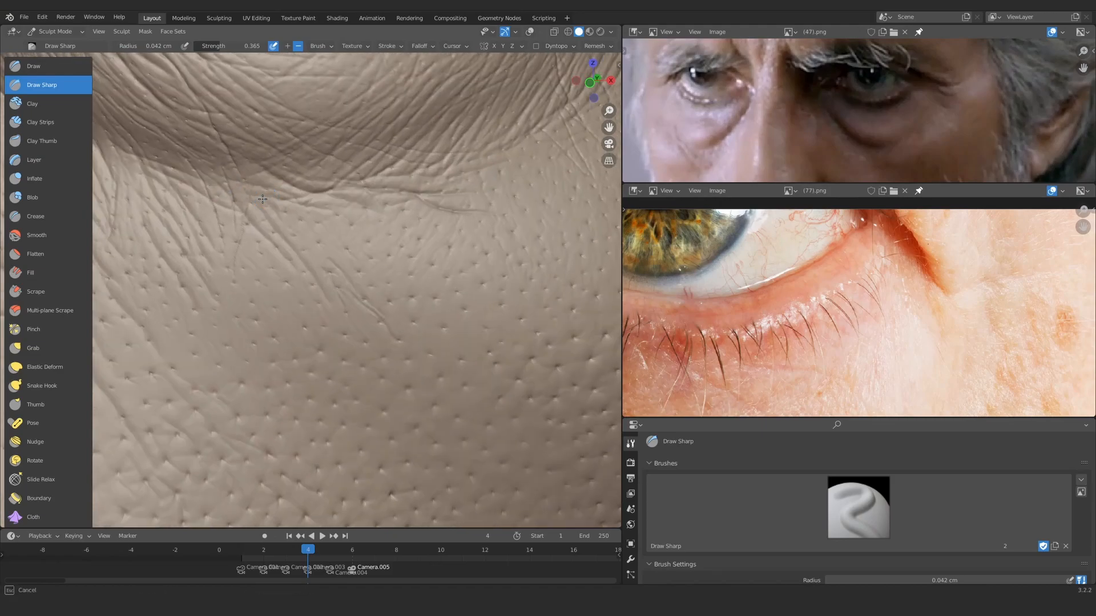
scroll(355, 325, down, 12)
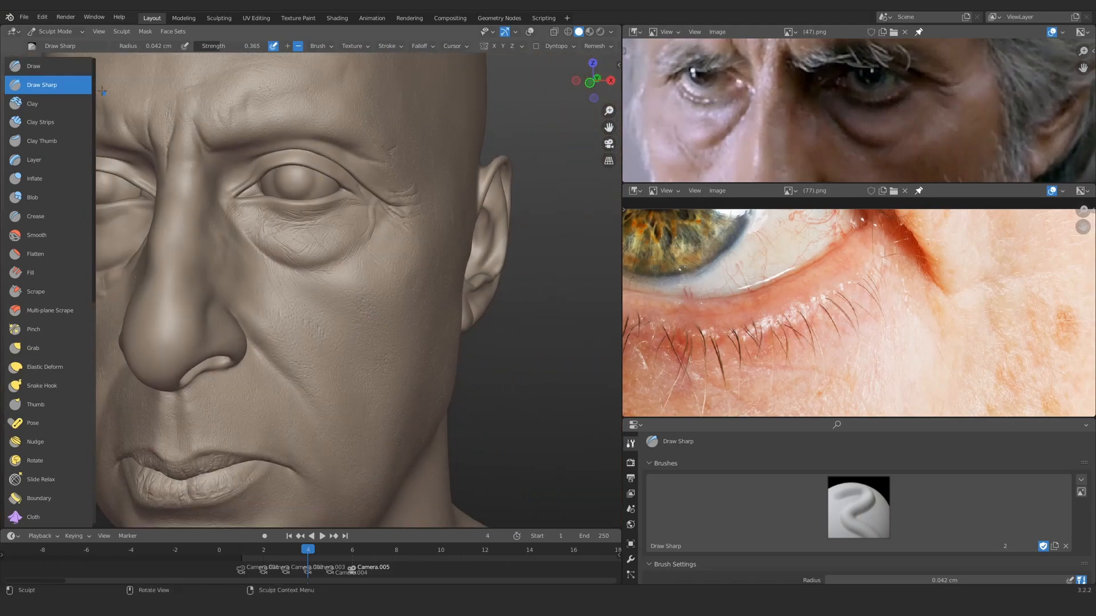
Step: Choose the Direction brush preset of Draw with a 0.69 cm radius and texture the cheek under the eye bag
click(34, 66)
click(858, 508)
click(734, 338)
scroll(342, 285, up, 7)
key(f)
click(380, 311)
scroll(399, 306, up, 4)
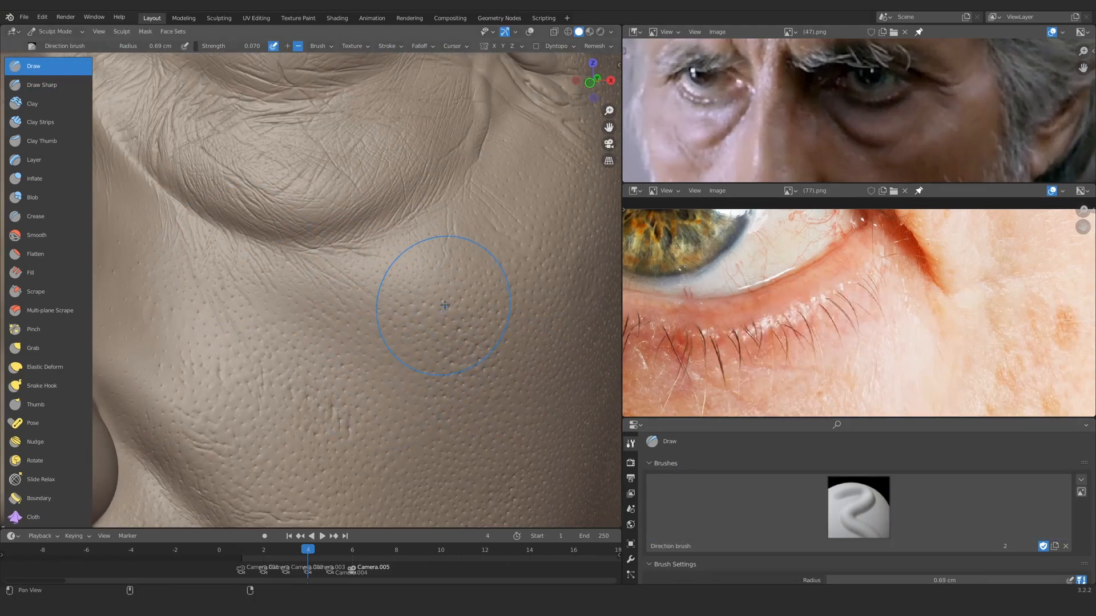
drag(313, 297, 349, 342)
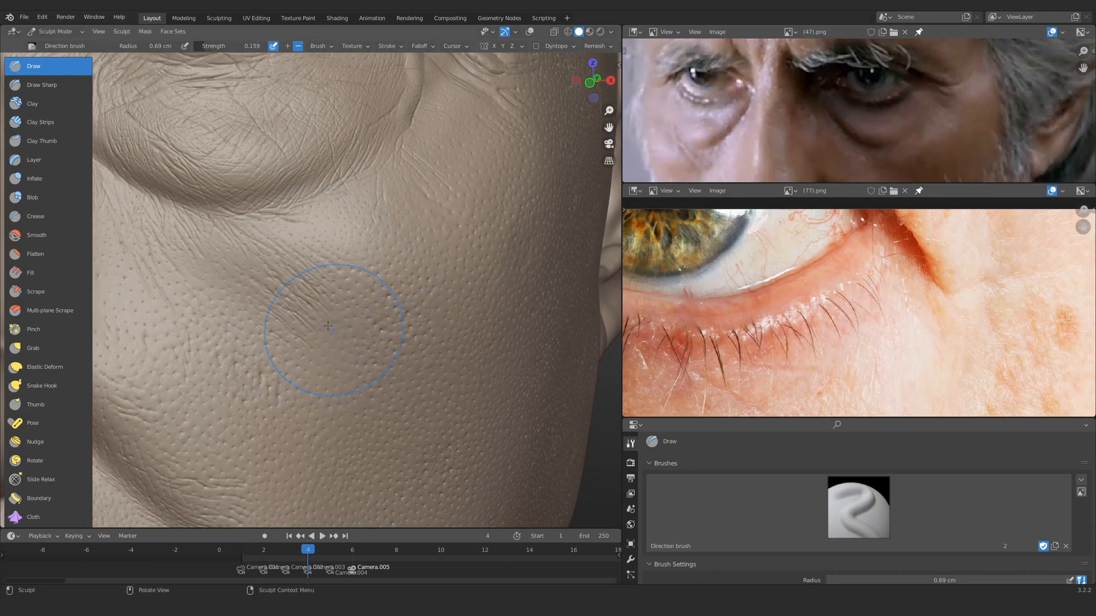
Step: Texture the outer cheek and the skin beside the eye bag with the 0.69 cm Direction brush, lowering its strength to 0.107
middle_drag(279, 291, 299, 278)
drag(299, 279, 356, 342)
mouse_move(372, 261)
ctrl+middle_down()
mouse_move(367, 330)
mouse_move(269, 286)
mouse_move(401, 340)
mouse_move(324, 181)
ctrl+middle_up()
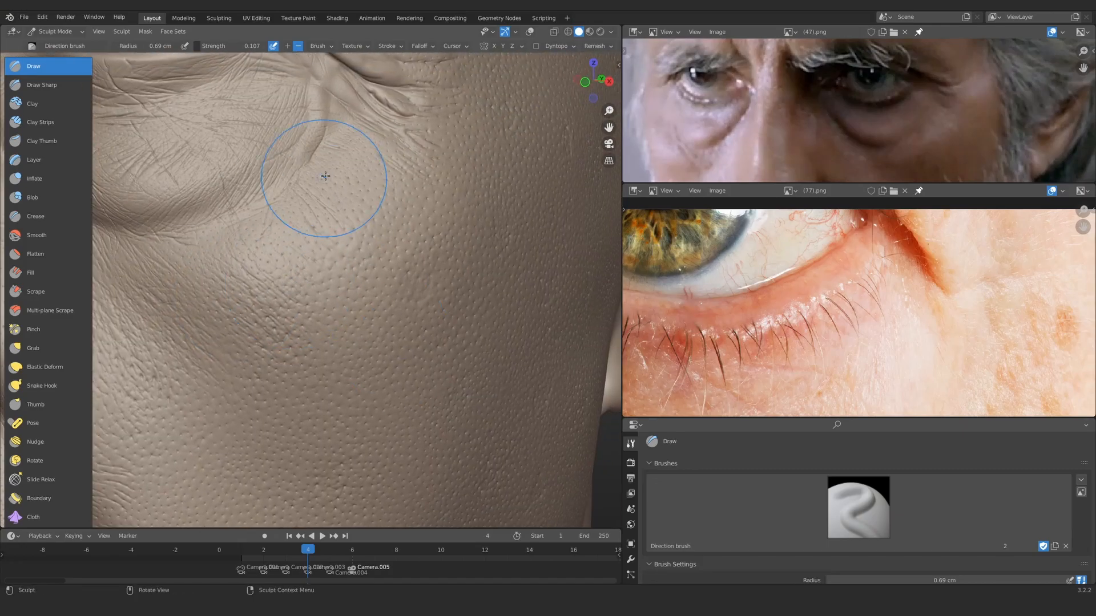
mouse_move(330, 258)
ctrl+alt+mouse_down()
mouse_move(308, 350)
mouse_move(318, 255)
mouse_move(288, 286)
ctrl+alt+mouse_up()
alt+drag(288, 286, 319, 282)
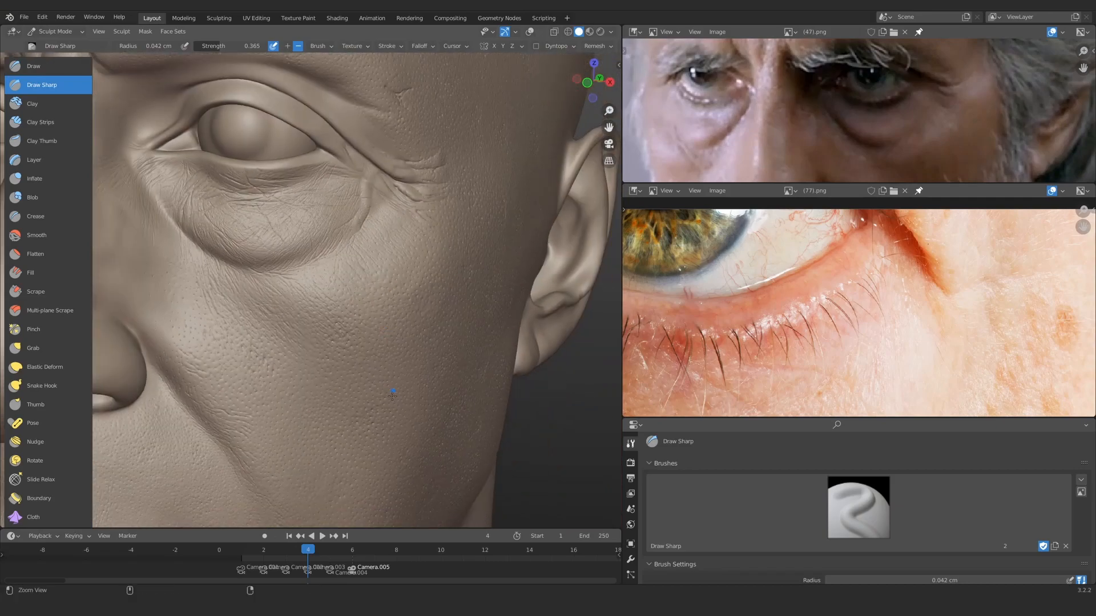
Step: Try the Direction brush on the nose tip with a 0.42 cm radius and 0.130 strength
key(x)
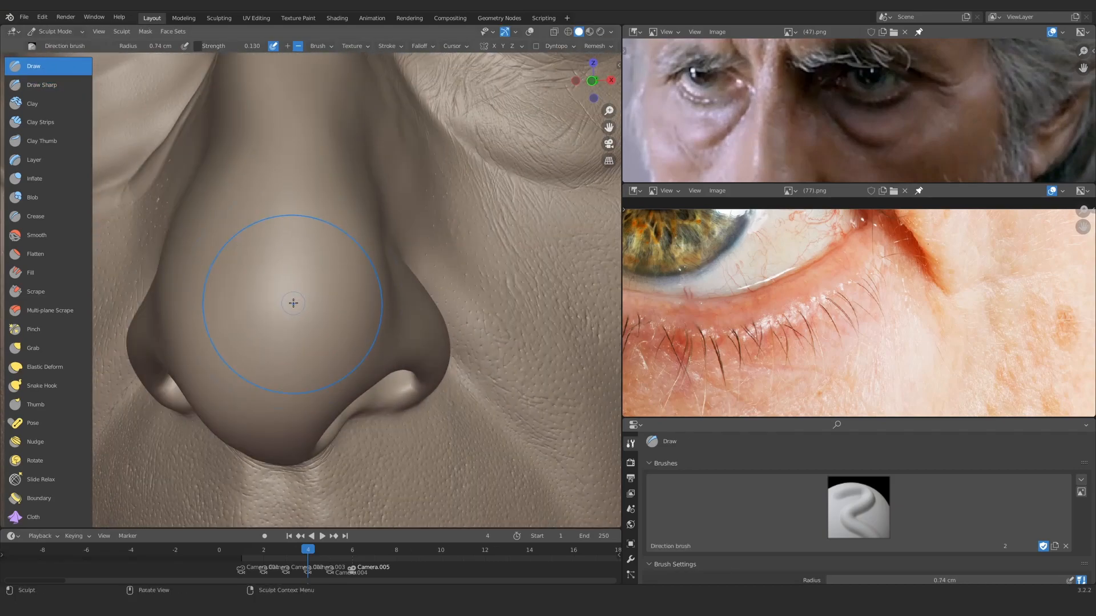
middle_drag(301, 274, 186, 235)
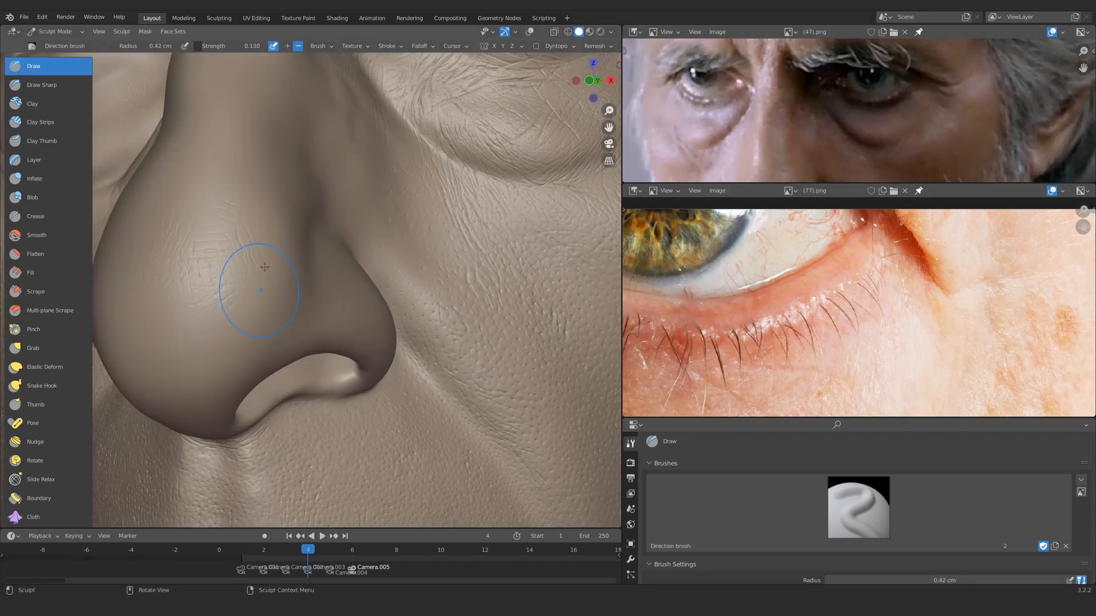
Step: Set the Draw Sharp radius to 0.035 cm and carve diagonal creases between the pores below the eye bag
key(f)
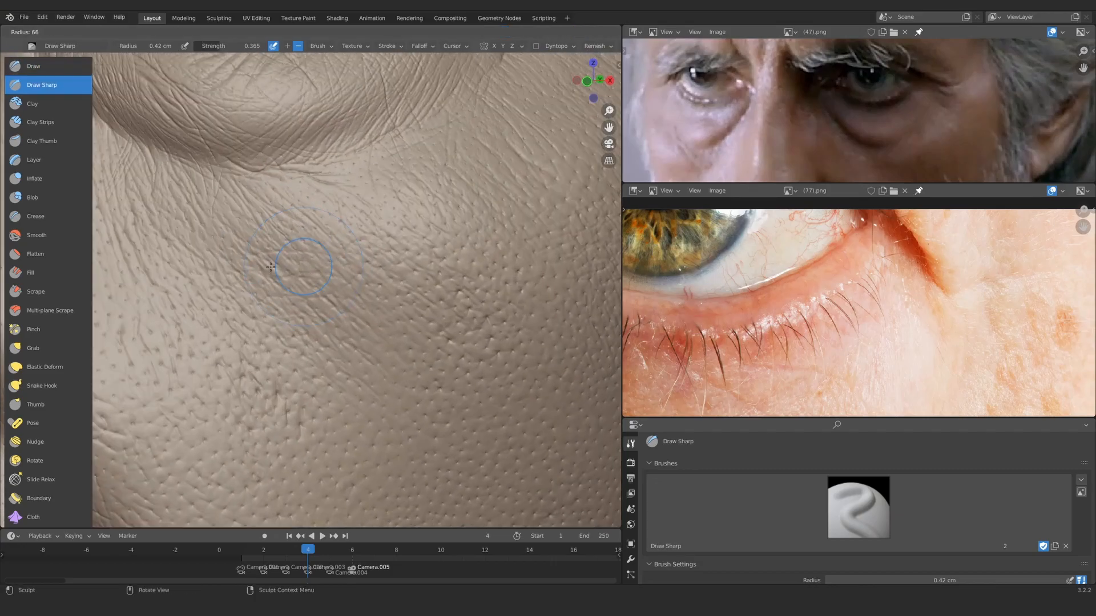
scroll(283, 223, up, 2)
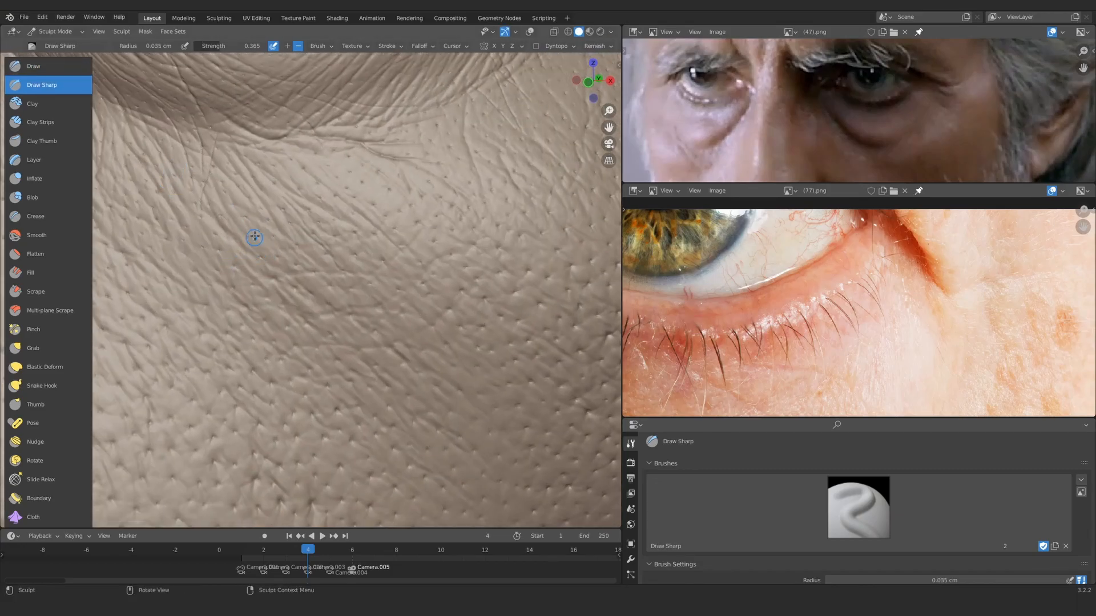
ctrl+middle_drag(254, 246, 251, 222)
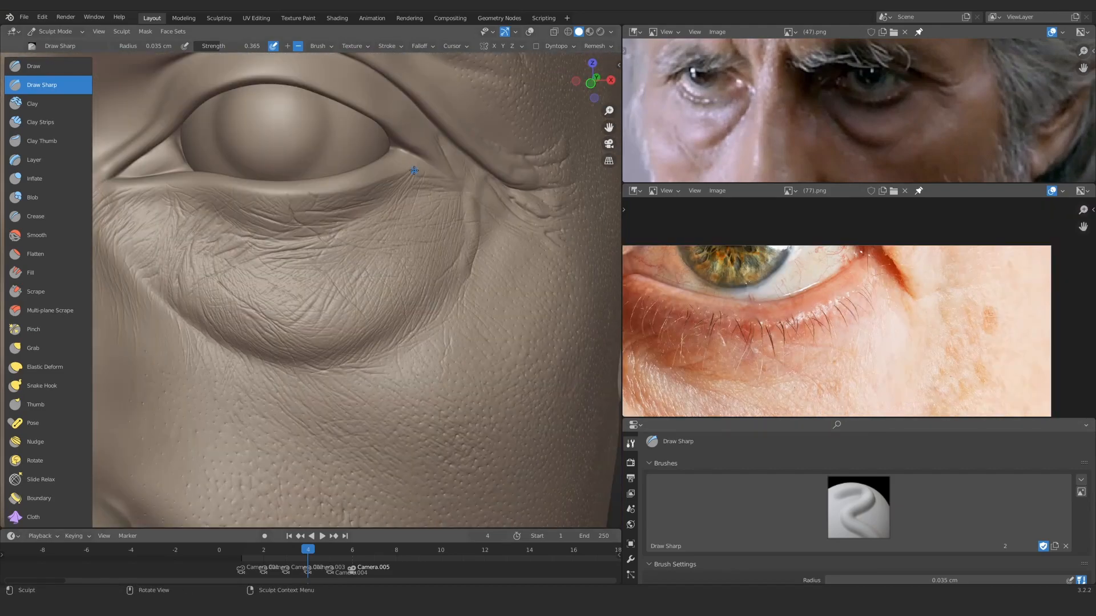
Step: Set the Draw Sharp radius to 0.038 cm and carve fine creases across the eye bag's outer side
scroll(435, 264, up, 3)
middle_drag(435, 244, 454, 236)
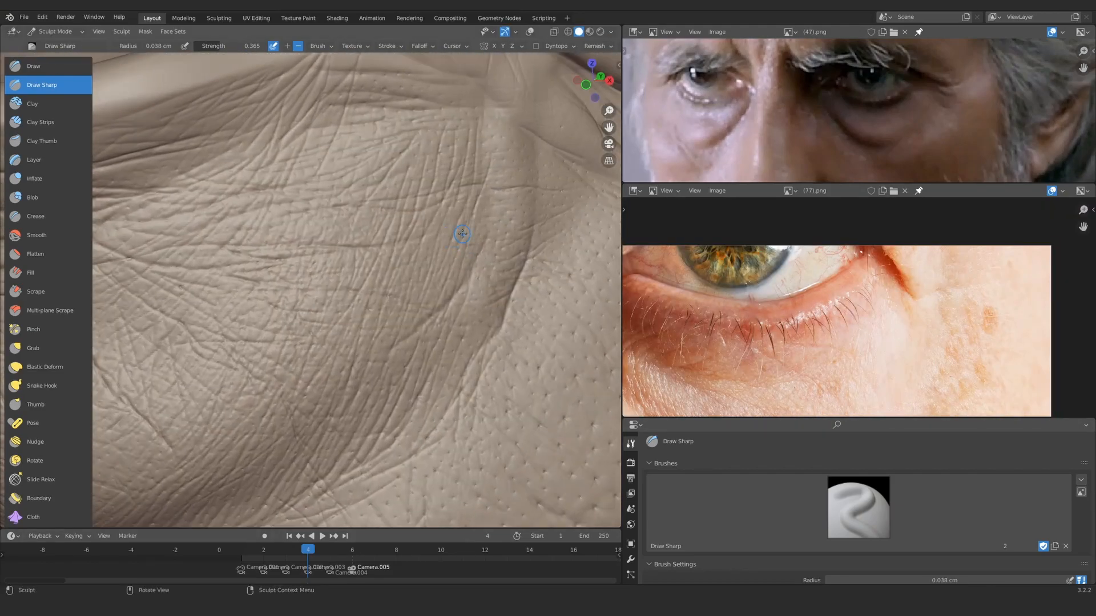
scroll(508, 223, down, 5)
scroll(482, 228, up, 6)
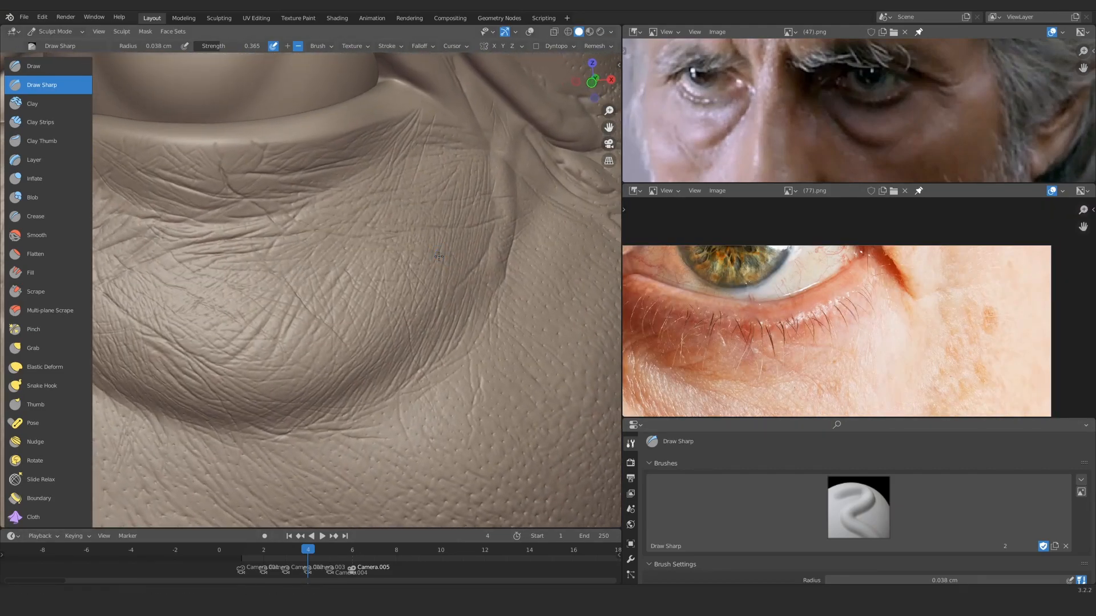
mouse_move(453, 215)
ctrl+middle_down()
mouse_move(379, 269)
mouse_move(387, 251)
mouse_move(392, 245)
mouse_move(415, 287)
mouse_move(284, 259)
mouse_move(344, 281)
ctrl+middle_up()
ctrl+middle_drag(344, 280, 348, 240)
Step: Enlarge the eye in both reference photos and carve short creases along the lower eyelid rim with 0.043 and 0.063 cm Draw Sharp brushes
ctrl+middle_drag(822, 337, 827, 291)
mouse_move(867, 125)
ctrl+middle_down()
mouse_move(867, 91)
mouse_move(845, 103)
ctrl+middle_up()
mouse_move(328, 286)
ctrl+middle_down()
mouse_move(334, 251)
mouse_move(330, 273)
mouse_move(315, 274)
mouse_move(251, 240)
mouse_move(303, 242)
ctrl+middle_up()
mouse_move(307, 234)
mouse_down()
mouse_move(312, 210)
mouse_move(349, 220)
mouse_up()
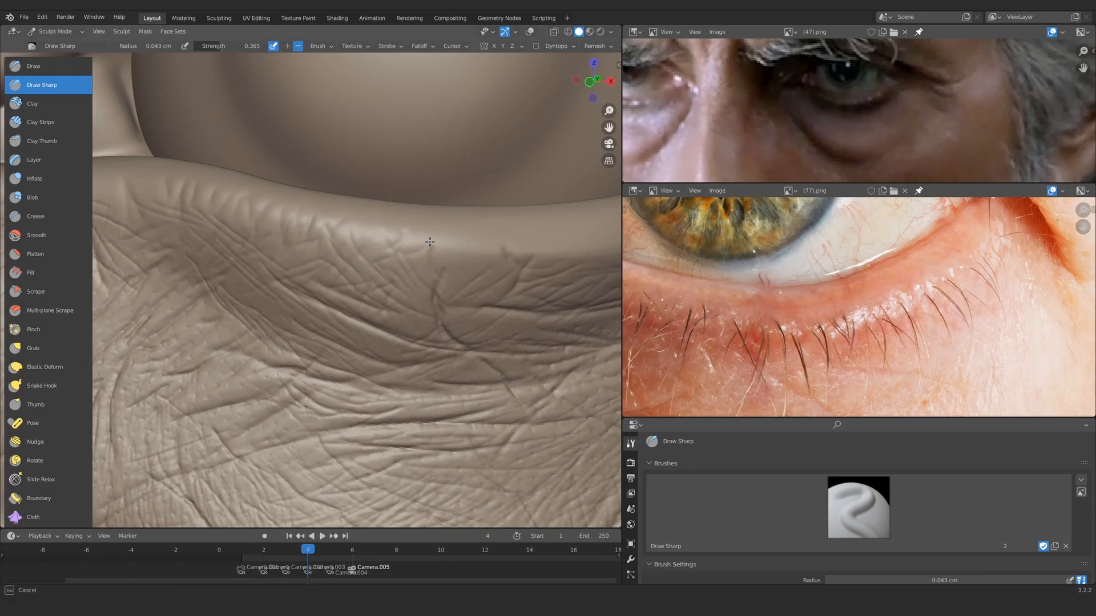
drag(439, 245, 446, 233)
mouse_move(477, 233)
ctrl+middle_down()
mouse_move(365, 357)
mouse_move(338, 296)
ctrl+middle_up()
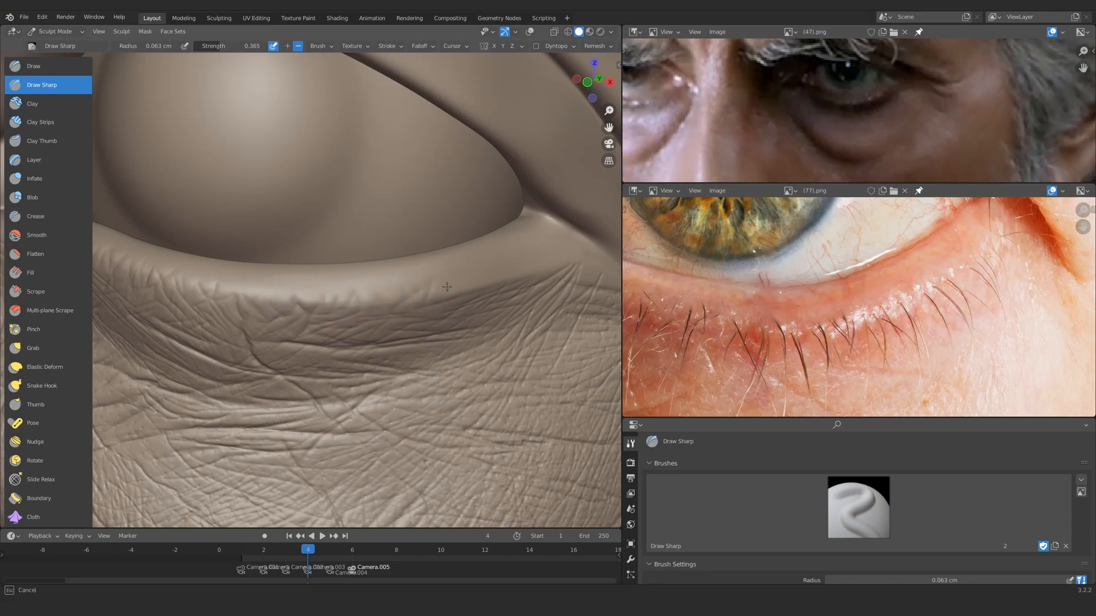
mouse_move(539, 286)
ctrl+middle_down()
mouse_move(393, 370)
mouse_move(319, 329)
mouse_move(333, 296)
mouse_move(394, 263)
ctrl+middle_up()
Step: Examine the whole face and the wrinkled eye area from several distances and angles
mouse_move(394, 262)
shift+middle_down()
mouse_move(330, 279)
mouse_move(387, 284)
mouse_move(541, 507)
shift+middle_up()
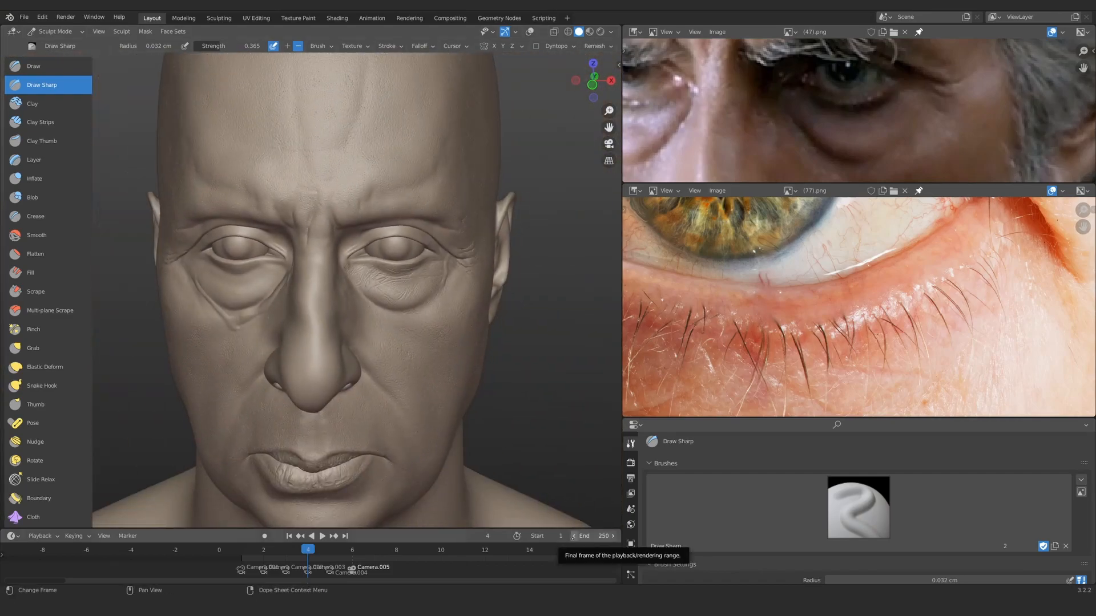
mouse_move(387, 297)
ctrl+middle_down()
mouse_move(346, 259)
mouse_move(338, 285)
ctrl+middle_up()
ctrl+middle_drag(338, 285, 376, 260)
mouse_move(386, 262)
middle_down()
mouse_move(319, 257)
mouse_move(394, 348)
mouse_move(364, 276)
mouse_move(367, 250)
middle_up()
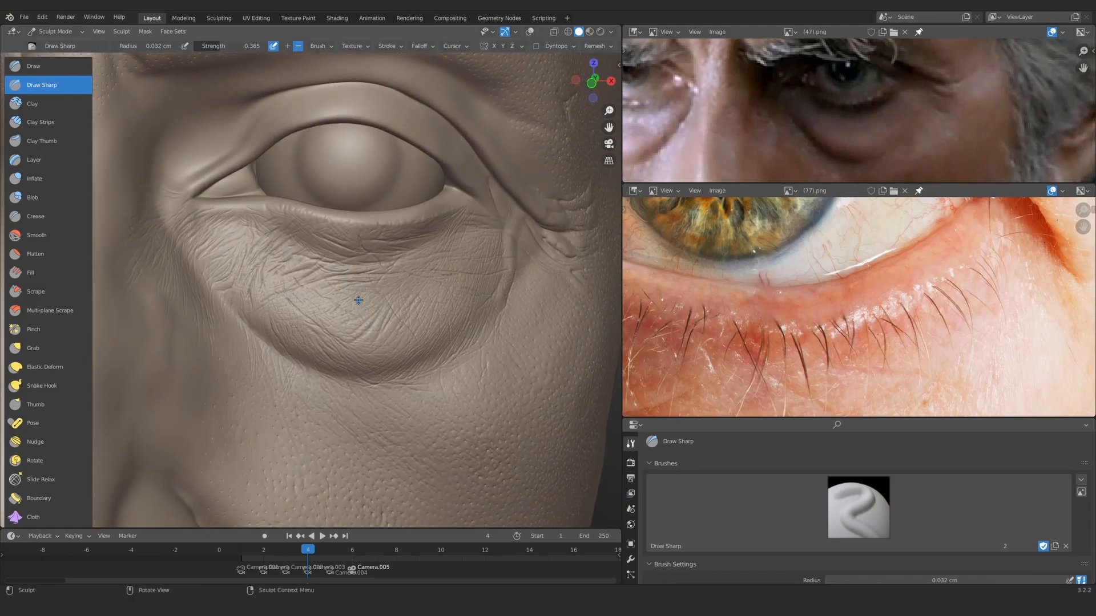
ctrl+middle_drag(332, 225, 343, 285)
mouse_move(343, 285)
middle_down()
mouse_move(284, 277)
mouse_move(365, 274)
middle_up()
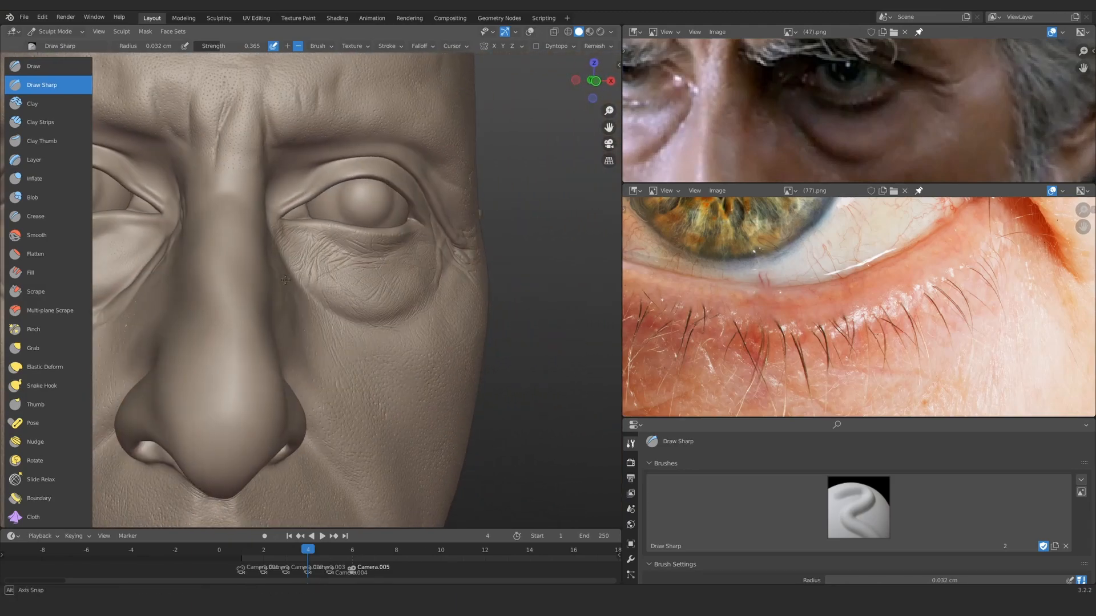
ctrl+middle_drag(365, 320, 340, 264)
Step: Set the Draw Sharp radius to 0.046 cm and examine the smooth upper eyelid and the skin below the brow
key(f)
click(354, 262)
ctrl+middle_drag(468, 240, 495, 204)
drag(495, 205, 399, 235)
ctrl+middle_drag(365, 245, 343, 325)
ctrl+middle_drag(285, 268, 255, 215)
mouse_move(291, 308)
ctrl+middle_down()
mouse_move(271, 251)
mouse_move(343, 354)
ctrl+middle_up()
key(f)
click(238, 252)
ctrl+middle_drag(344, 257, 346, 199)
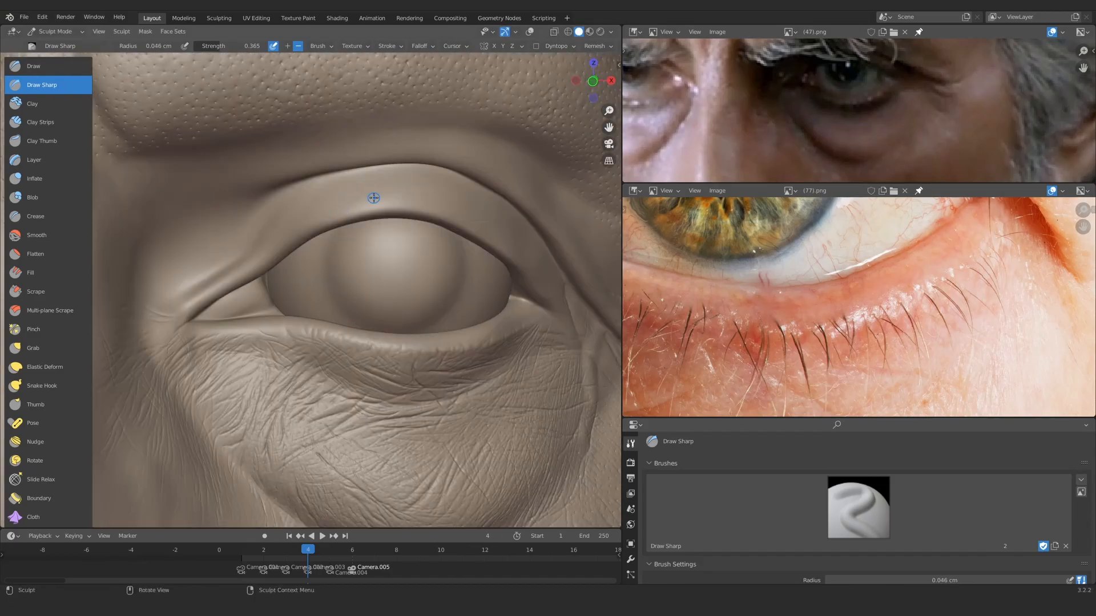
mouse_move(360, 182)
ctrl+alt+mouse_down()
mouse_move(372, 208)
mouse_move(343, 283)
ctrl+alt+mouse_up()
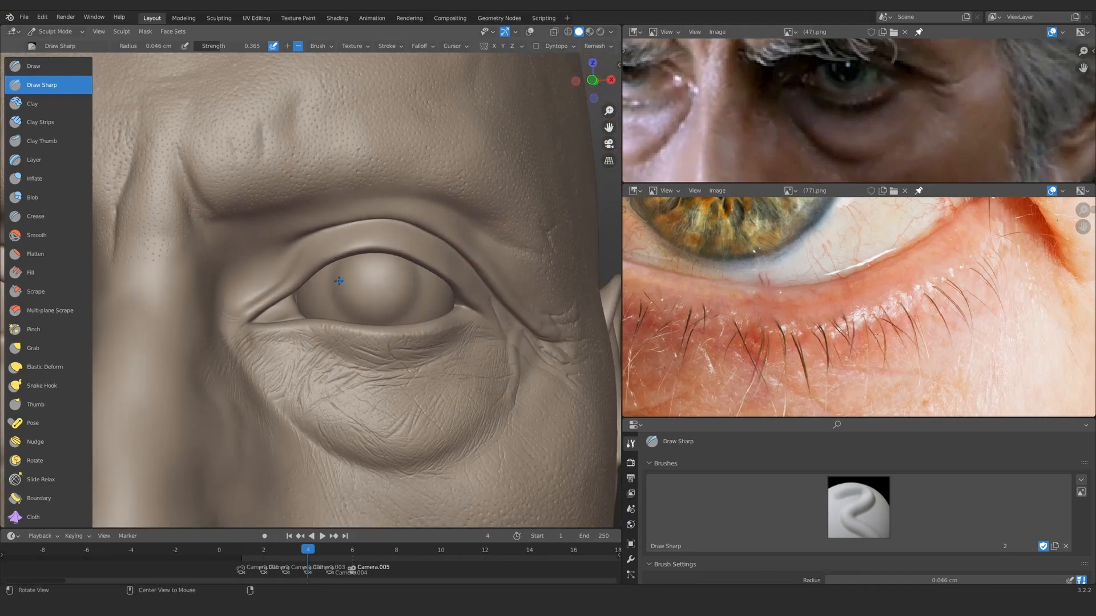
Step: Examine the upper eyelid folds and skin texture in the enlarged reference photo (78).png and compare them with the sculpt
scroll(856, 342, down, 2)
key(ctrl+space)
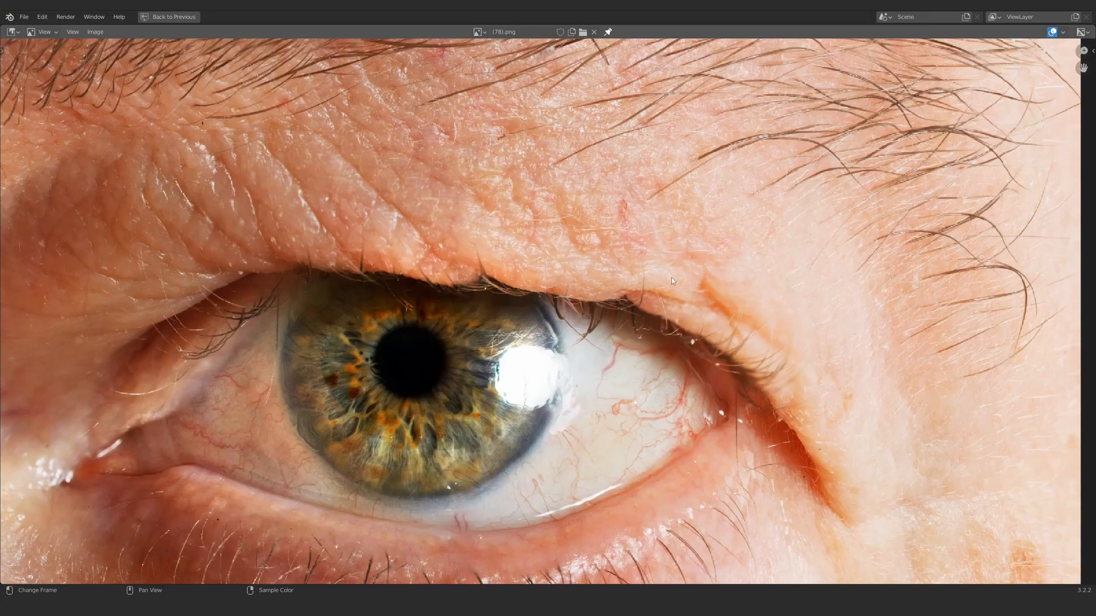
scroll(427, 226, down, 2)
scroll(424, 234, up, 1)
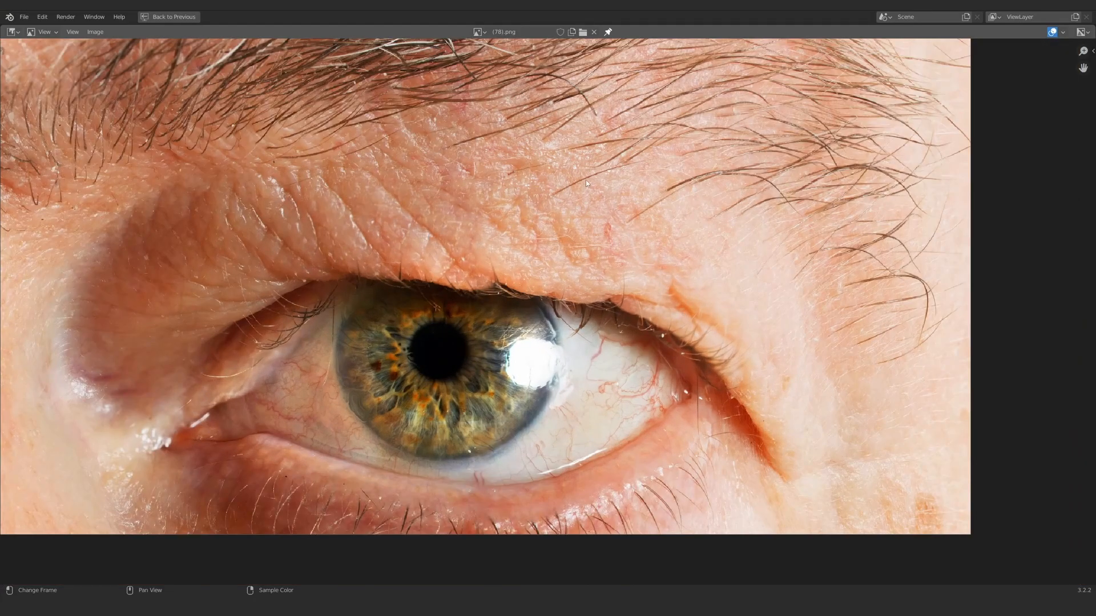
scroll(576, 184, down, 1)
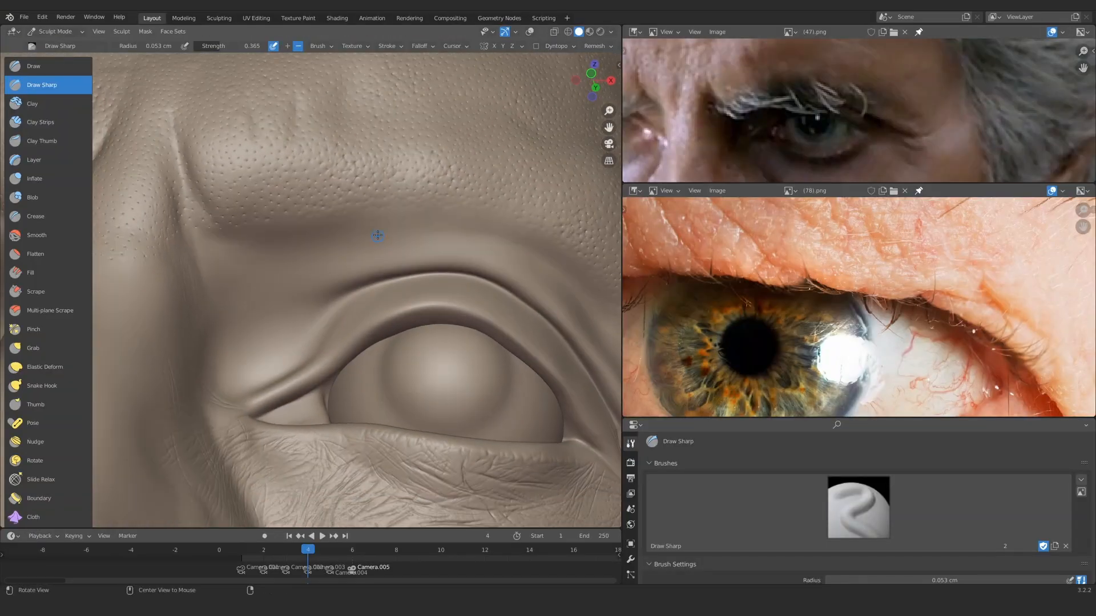
scroll(356, 286, up, 4)
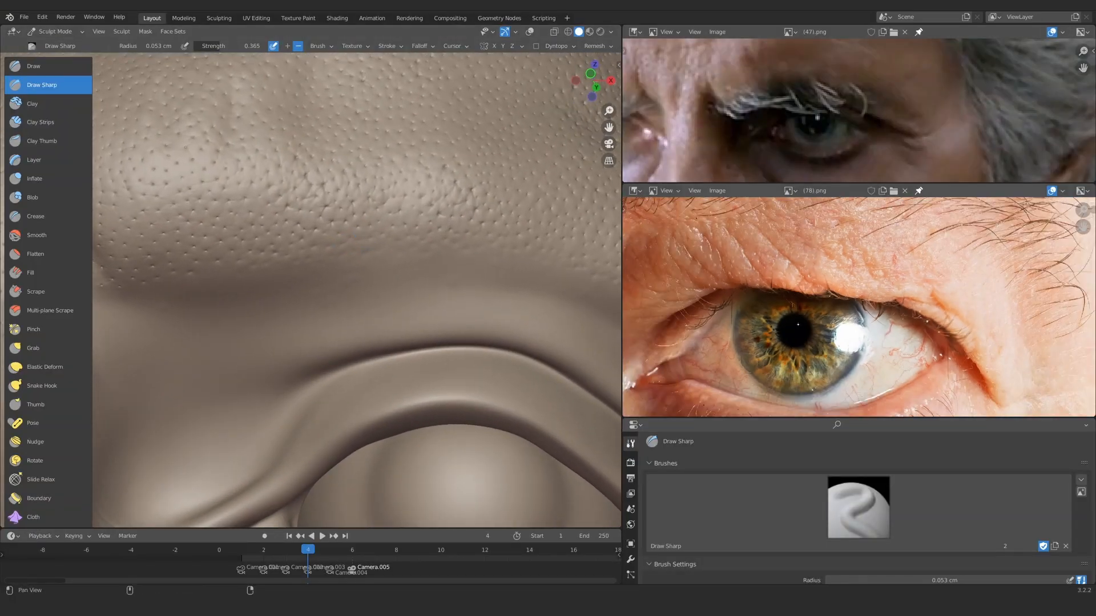
scroll(360, 279, down, 3)
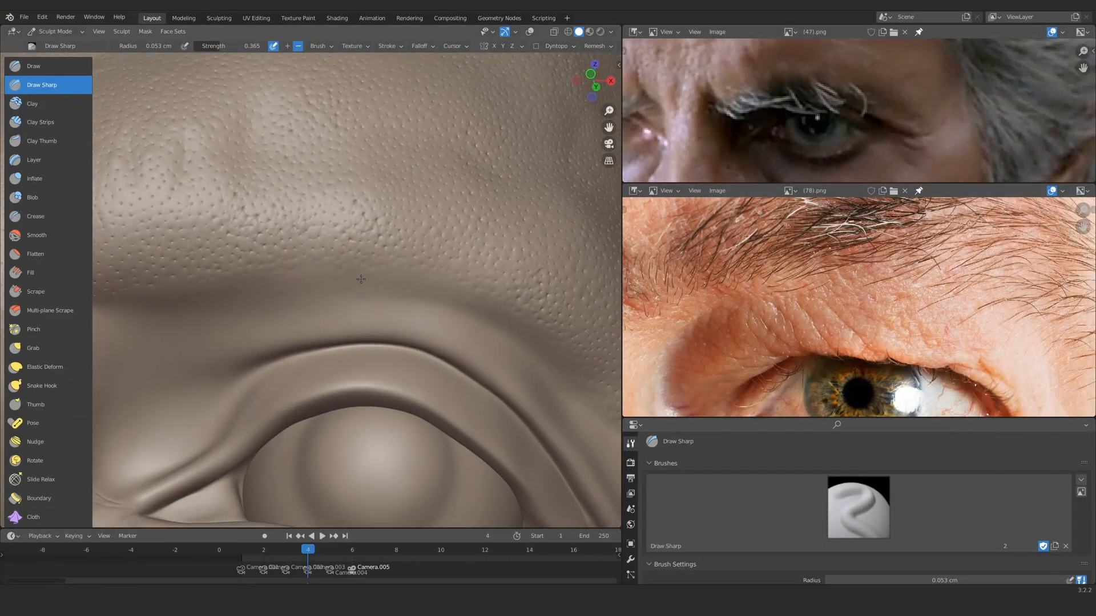
Step: Set the Draw Sharp radius to 0.037 cm and carve a diagonal crease in the skin between the brow and the upper eyelid
scroll(361, 279, up, 5)
key(f)
click(255, 250)
drag(216, 177, 300, 307)
key(f)
click(276, 274)
scroll(276, 274, up, 1)
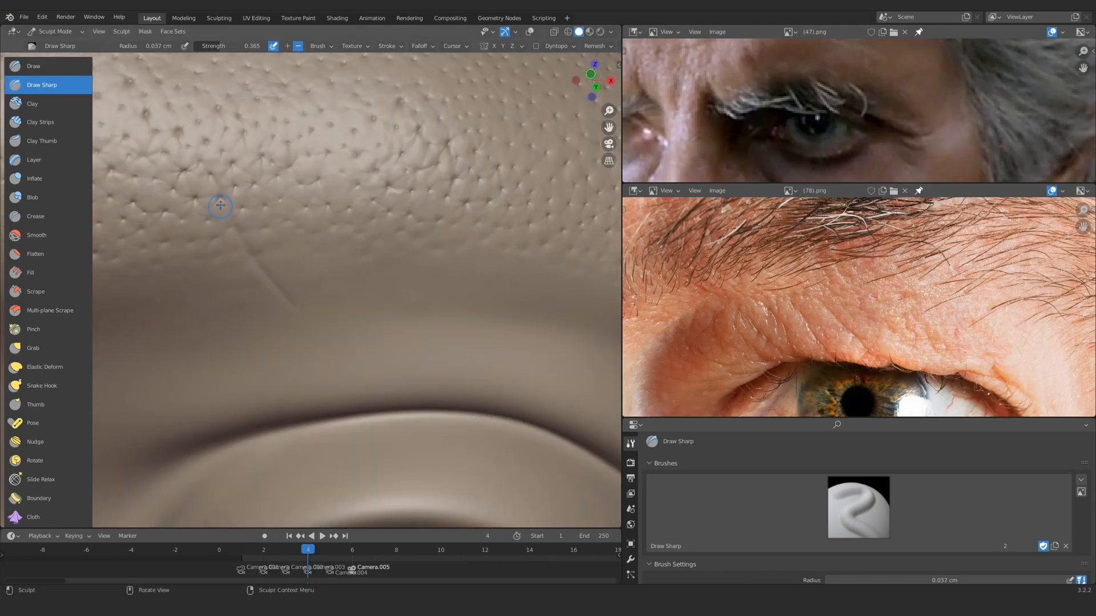
middle_drag(283, 263, 211, 117)
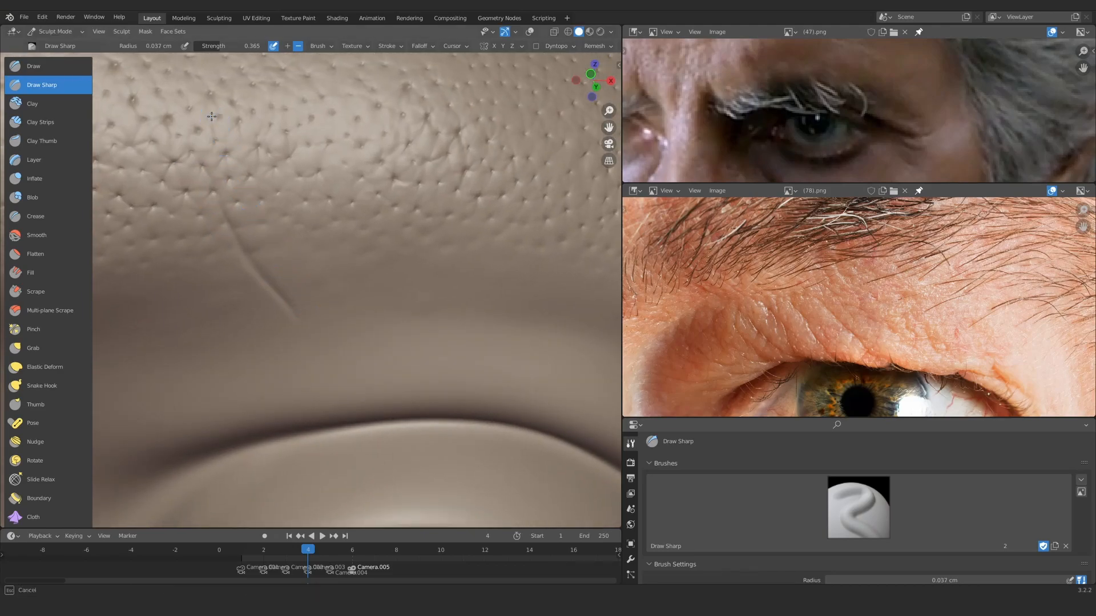
Step: Enlarge the upper eyelid in the reference photo and carve a second diagonal crease running down to the eyelid fold
mouse_move(270, 309)
ctrl+middle_down()
mouse_move(321, 370)
mouse_move(344, 252)
mouse_move(348, 330)
mouse_move(350, 308)
ctrl+middle_up()
middle_drag(844, 352, 810, 324)
scroll(810, 324, up, 2)
scroll(325, 277, up, 3)
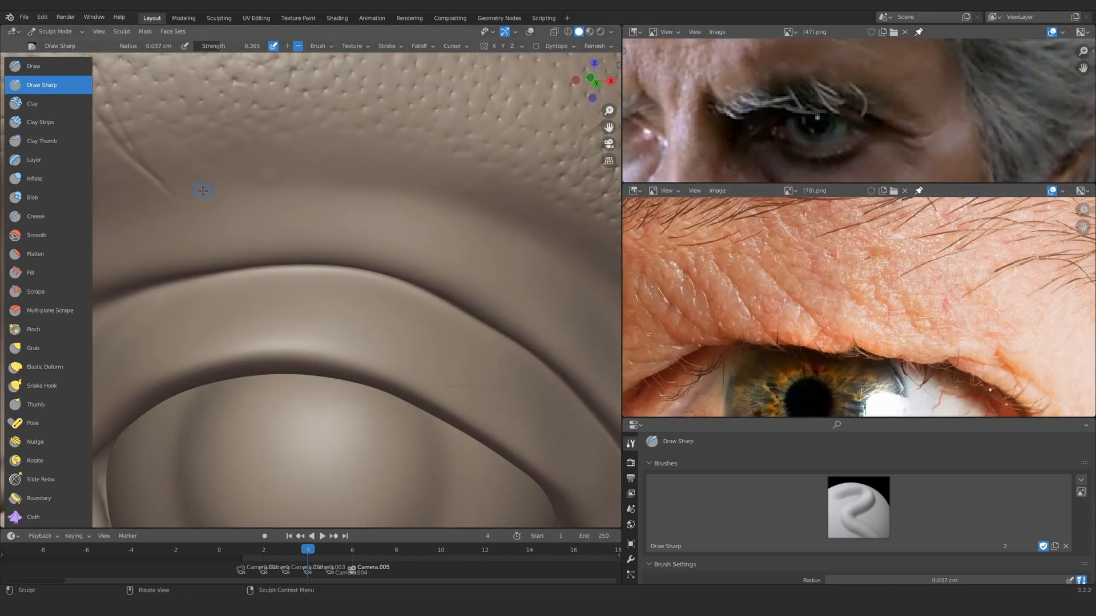
mouse_move(305, 264)
ctrl+middle_down()
mouse_move(318, 365)
mouse_move(326, 286)
mouse_move(330, 303)
ctrl+middle_up()
Step: Switch to Draw's Direction brush, set its radius to 0.44 cm and test it on the skin above the upper eyelid
click(34, 67)
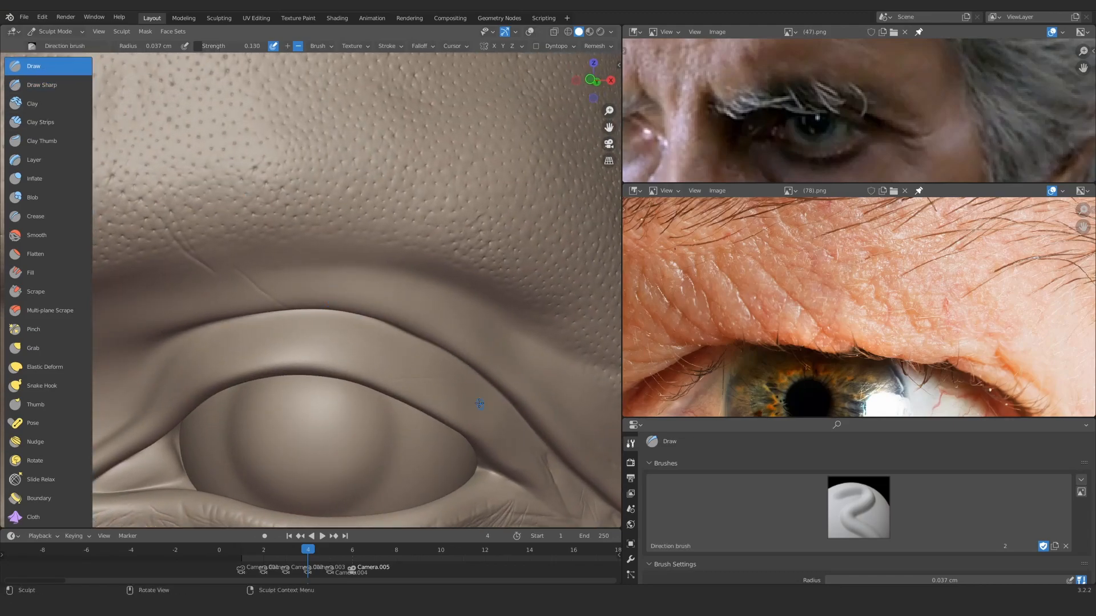
ctrl+middle_drag(227, 179, 338, 279)
key(f)
click(375, 293)
drag(337, 279, 349, 269)
mouse_move(777, 293)
middle_down()
mouse_move(809, 292)
mouse_move(805, 277)
middle_up()
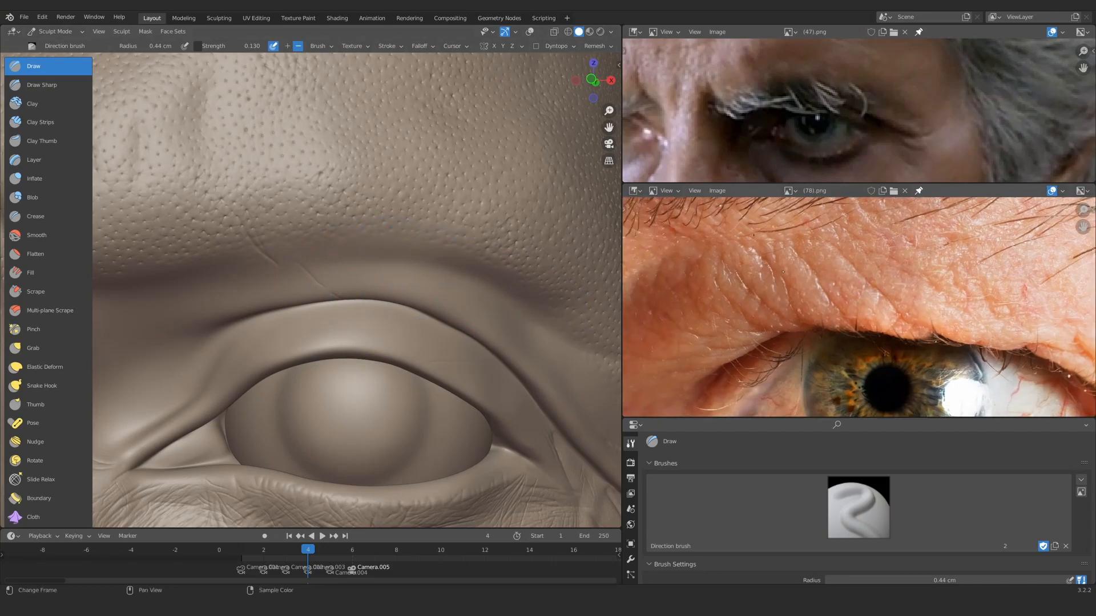
Step: Adjust the Direction brush to a 0.39 cm radius and 0.083 strength while stroking the skin beside the diagonal creases
middle_drag(288, 267, 282, 221)
drag(256, 187, 341, 254)
key(shift+f)
click(338, 262)
drag(247, 192, 249, 195)
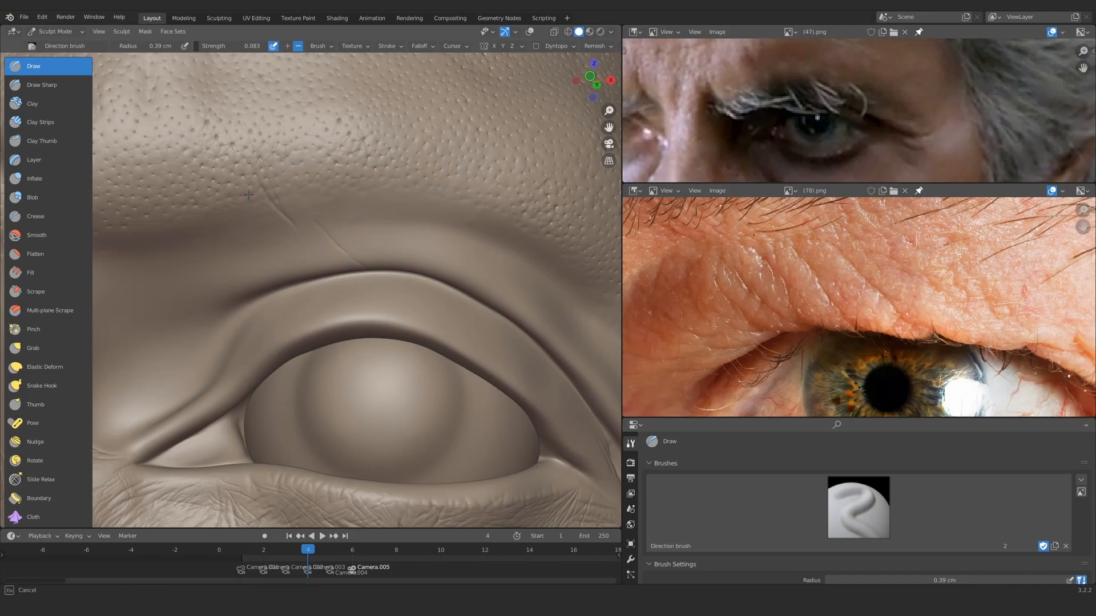
Step: Brush fine directional skin texture over the inner part of the upper eyelid fold towards the inner eye corner
mouse_move(237, 232)
ctrl+middle_down()
mouse_move(315, 240)
mouse_move(342, 266)
mouse_move(318, 283)
mouse_move(367, 208)
mouse_move(481, 288)
ctrl+middle_up()
mouse_move(766, 320)
middle_down()
mouse_move(816, 313)
mouse_move(816, 330)
mouse_move(796, 249)
mouse_move(788, 289)
middle_up()
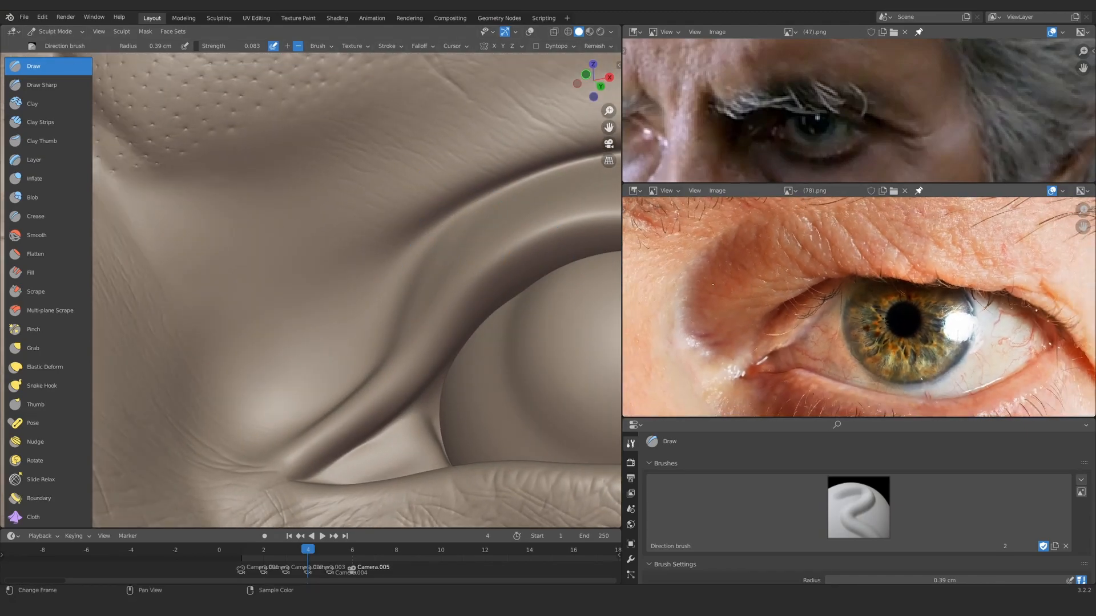
middle_drag(342, 220, 457, 208)
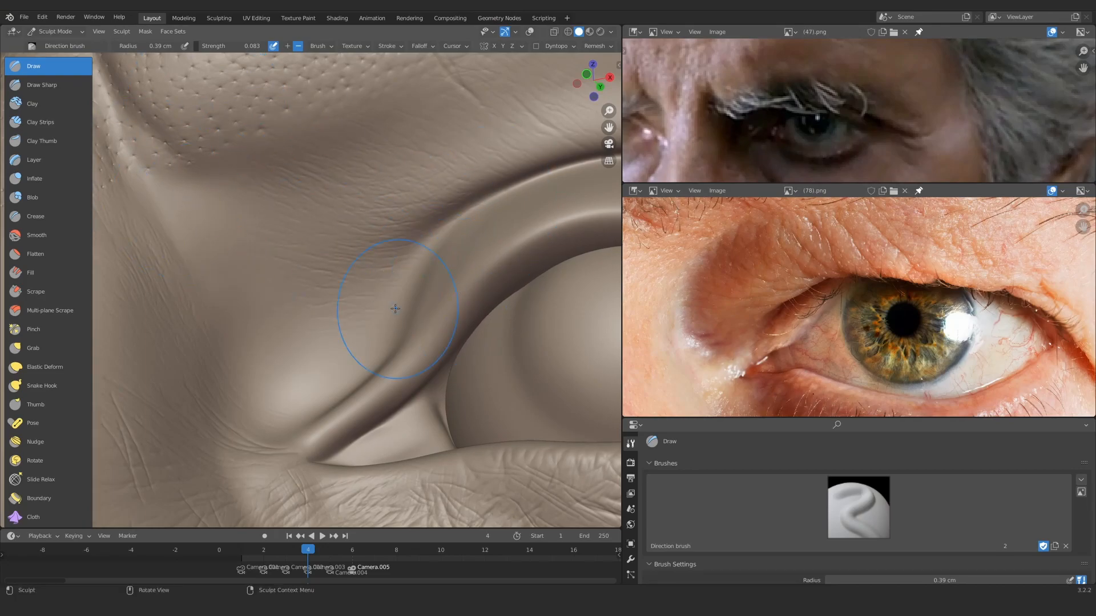
mouse_move(383, 251)
ctrl+alt+mouse_down()
mouse_move(398, 296)
mouse_move(402, 259)
ctrl+alt+mouse_up()
alt+shift+drag(402, 260, 234, 274)
Step: Brush fine directional skin texture over the middle of the upper eyelid fold, following the reference photo
alt+drag(936, 297, 749, 320)
ctrl+alt+drag(749, 320, 749, 303)
mouse_move(325, 274)
ctrl+alt+mouse_down()
mouse_move(326, 250)
mouse_move(344, 252)
ctrl+alt+mouse_up()
alt+shift+drag(344, 252, 354, 308)
ctrl+alt+drag(354, 308, 297, 207)
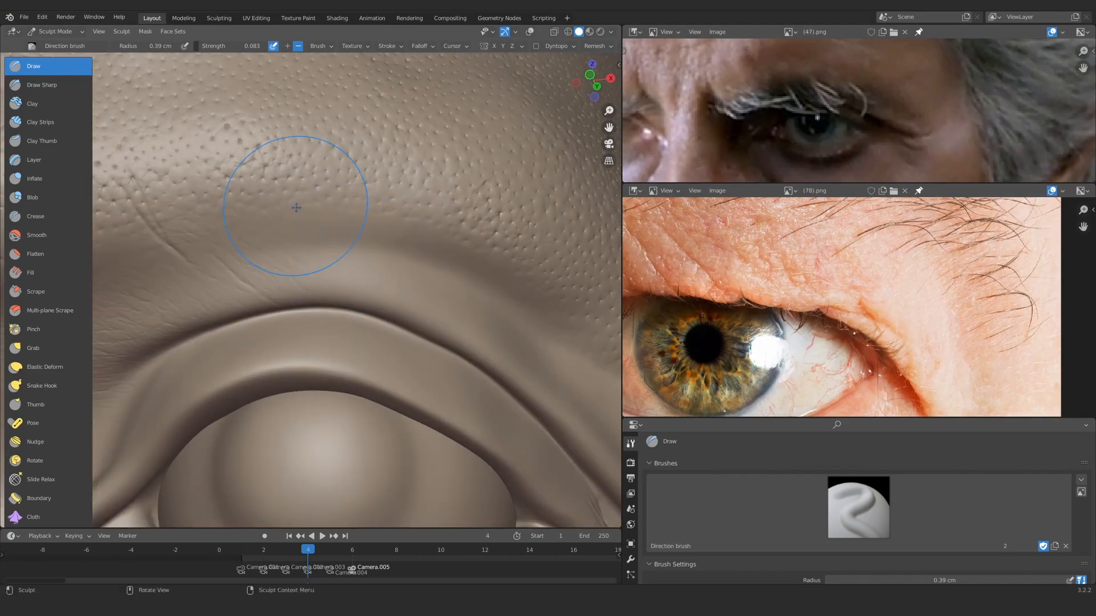
ctrl+alt+drag(338, 285, 412, 329)
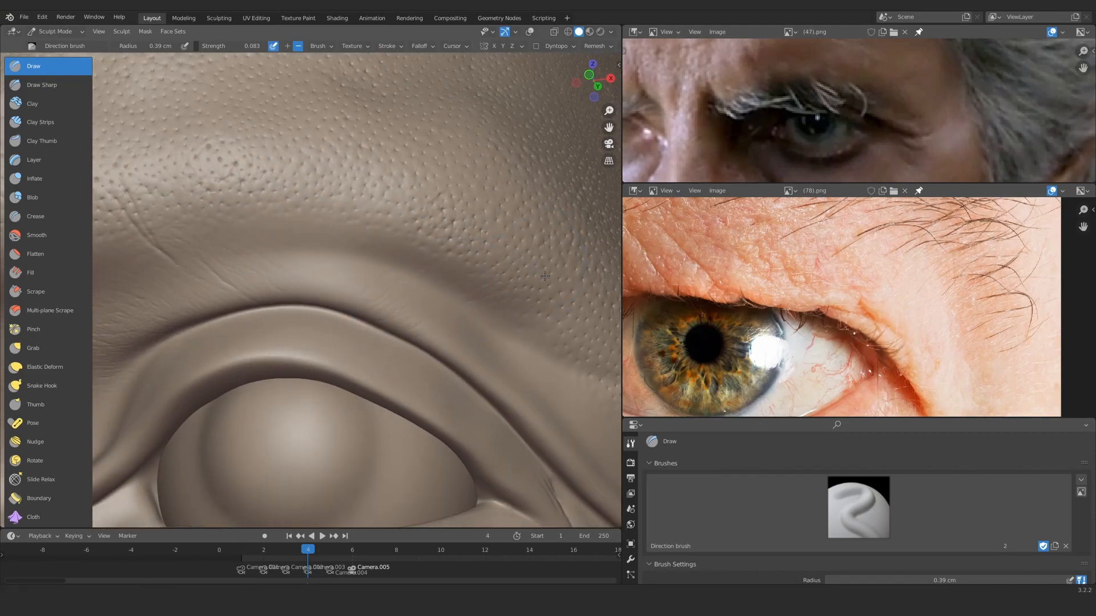
Step: Extend the fine directional skin texture along the outer part of the upper eyelid fold towards the outer eye corner
ctrl+alt+drag(545, 276, 507, 313)
alt+drag(507, 312, 450, 325)
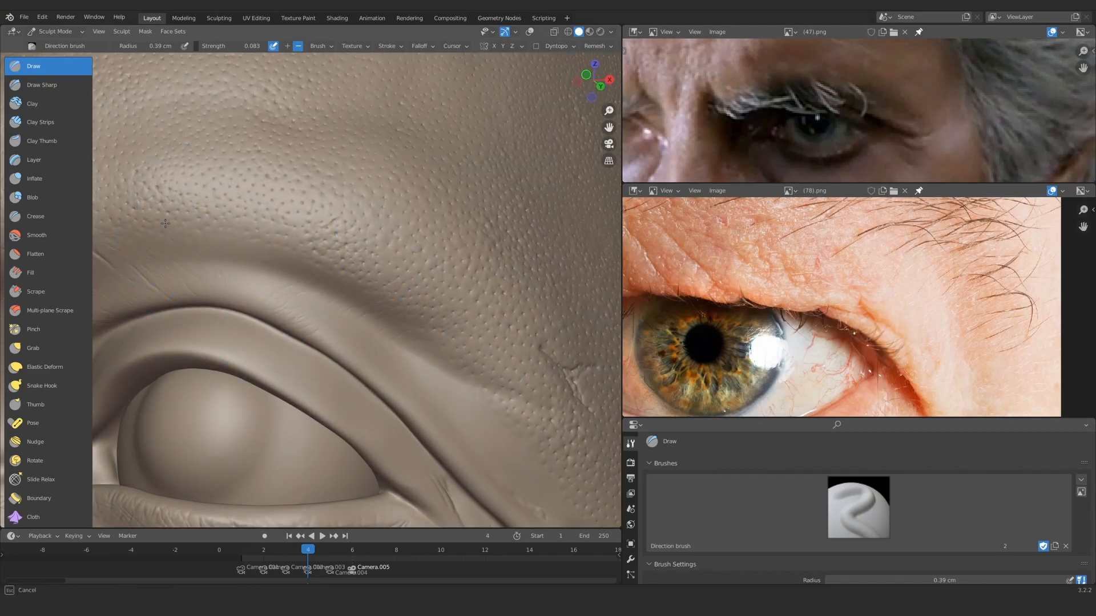
drag(359, 259, 428, 360)
mouse_move(439, 286)
ctrl+alt+mouse_down()
mouse_move(461, 336)
mouse_move(408, 297)
ctrl+alt+mouse_up()
mouse_move(365, 371)
ctrl+alt+mouse_down()
mouse_move(318, 326)
mouse_move(342, 313)
ctrl+alt+mouse_up()
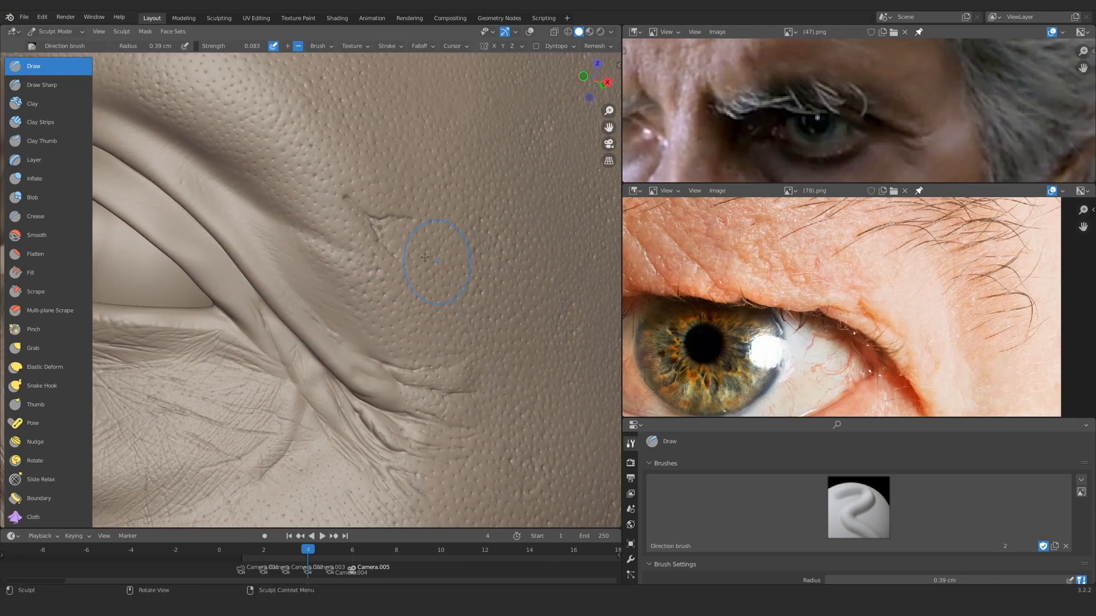
ctrl+alt+drag(363, 288, 373, 365)
mouse_move(365, 308)
alt+mouse_down()
mouse_move(416, 311)
mouse_move(457, 232)
mouse_move(355, 266)
mouse_move(311, 247)
mouse_move(384, 281)
alt+mouse_up()
Step: Carve additional fine diagonal creases above the middle of the upper eyelid with Draw Sharp at 0.049 and 0.029 cm radius
click(53, 85)
key(f)
click(294, 257)
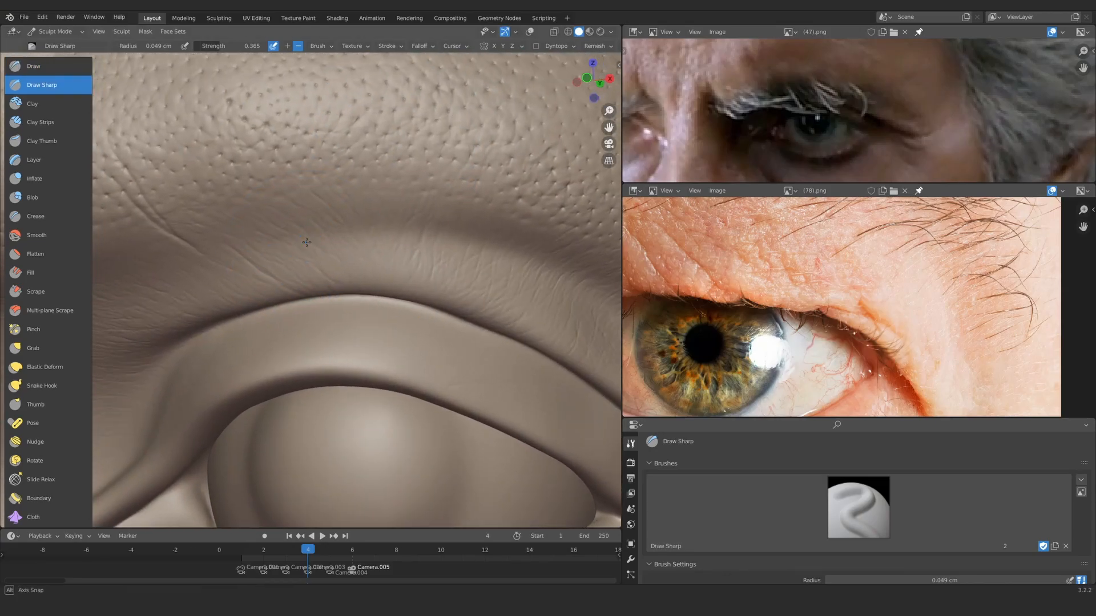
alt+drag(304, 242, 276, 224)
mouse_move(351, 243)
ctrl+alt+mouse_down()
mouse_move(334, 206)
mouse_move(361, 257)
mouse_move(342, 219)
ctrl+alt+mouse_up()
mouse_move(326, 258)
ctrl+alt+mouse_down()
mouse_move(259, 219)
mouse_move(299, 248)
ctrl+alt+mouse_up()
mouse_move(368, 286)
ctrl+alt+mouse_down()
mouse_move(344, 327)
mouse_move(358, 266)
mouse_move(368, 331)
ctrl+alt+mouse_up()
ctrl+alt+drag(736, 301, 823, 294)
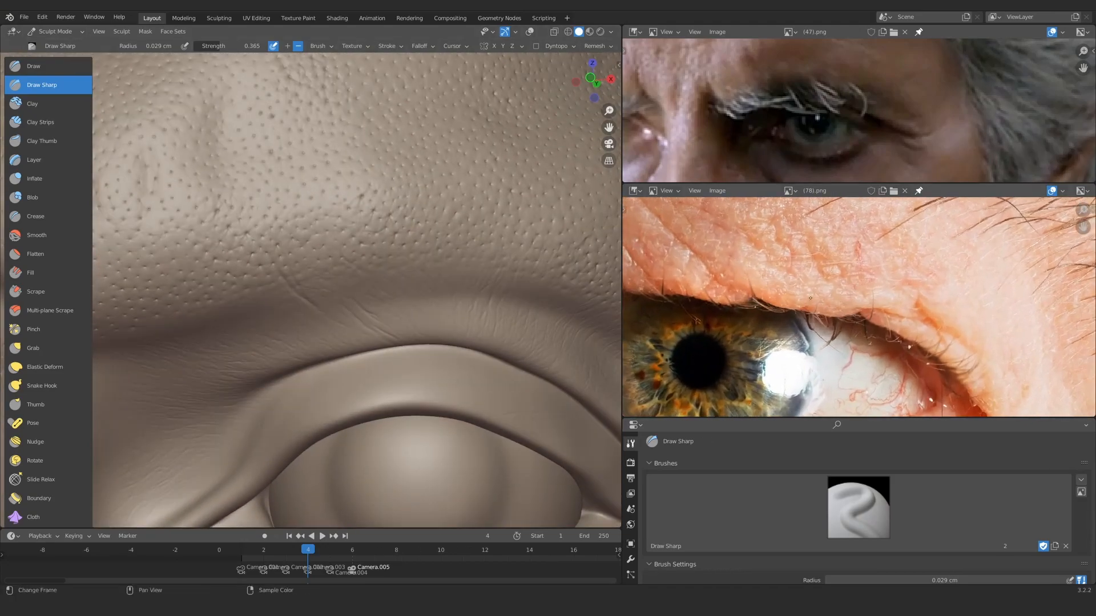
Step: Set the Draw Sharp radius to 0.11 cm and deepen the diagonal crease where it runs into the upper eyelid fold
mouse_move(355, 260)
ctrl+alt+mouse_down()
mouse_move(359, 330)
mouse_move(356, 279)
ctrl+alt+mouse_up()
mouse_move(356, 280)
alt+mouse_down()
mouse_move(354, 212)
mouse_move(352, 279)
alt+mouse_up()
mouse_move(352, 279)
ctrl+alt+mouse_down()
mouse_move(362, 211)
mouse_move(343, 271)
ctrl+alt+mouse_up()
key(f)
click(376, 211)
ctrl+alt+drag(342, 271, 321, 221)
mouse_move(345, 263)
ctrl+alt+mouse_down()
mouse_move(342, 320)
mouse_move(325, 257)
ctrl+alt+mouse_up()
mouse_move(325, 257)
alt+mouse_down()
mouse_move(335, 308)
mouse_move(338, 288)
alt+mouse_up()
mouse_move(338, 288)
alt+mouse_down()
mouse_move(336, 278)
mouse_move(427, 307)
alt+mouse_up()
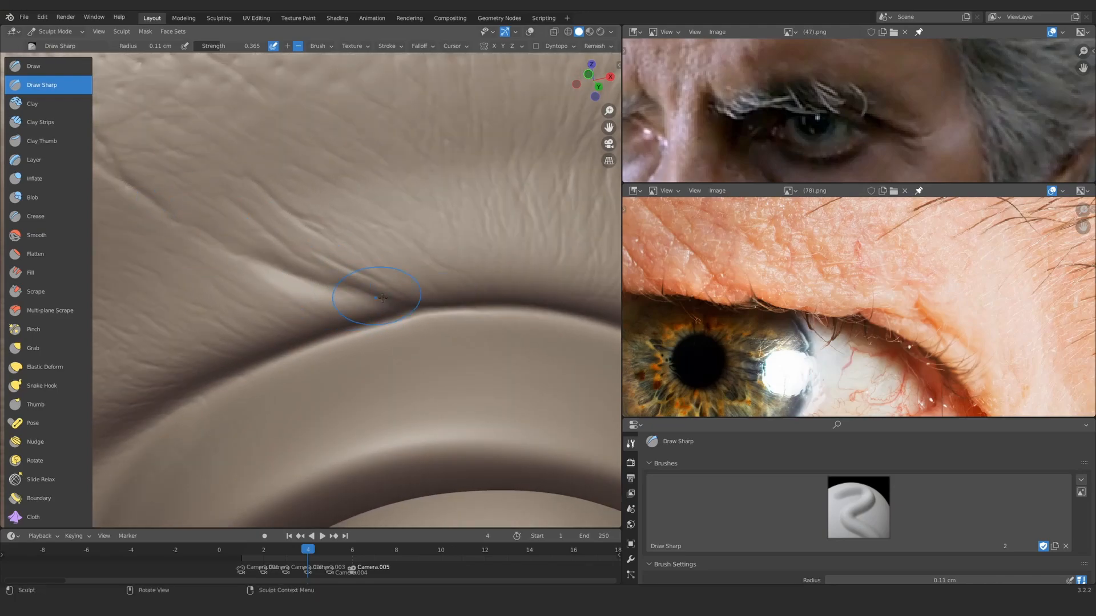
mouse_move(208, 251)
ctrl+alt+mouse_down()
mouse_move(301, 343)
mouse_move(370, 290)
ctrl+alt+mouse_up()
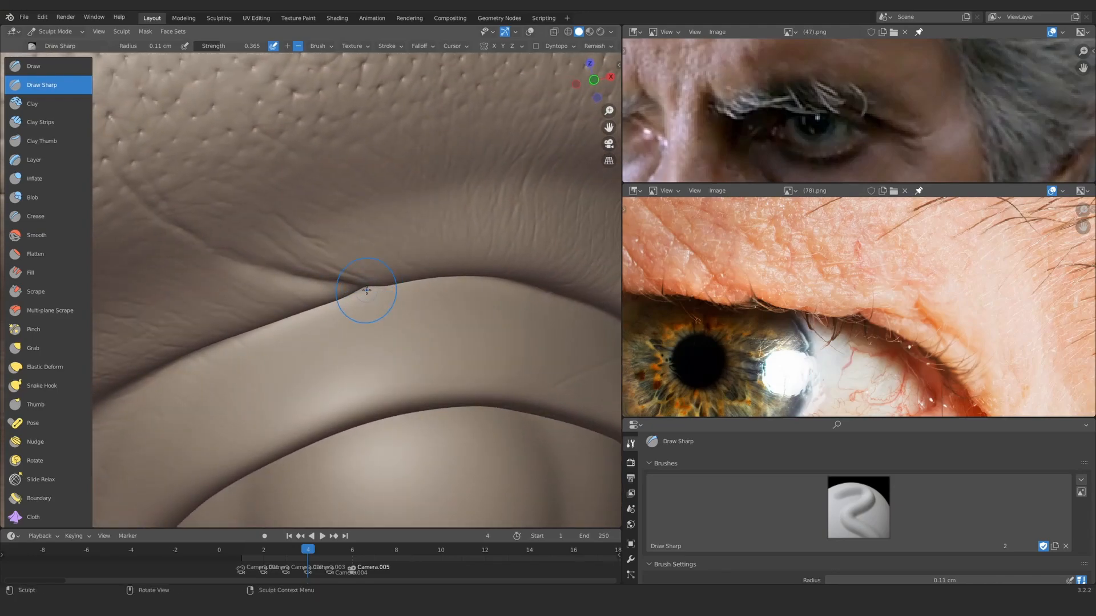
Step: Set the Draw Sharp radius to 0.067 cm and carve a second deep crease into the fold on the inner side
mouse_move(375, 229)
ctrl+alt+mouse_down()
mouse_move(343, 376)
mouse_move(245, 340)
ctrl+alt+mouse_up()
alt+drag(736, 323, 900, 340)
mouse_move(302, 337)
ctrl+alt+mouse_down()
mouse_move(275, 260)
mouse_move(390, 337)
ctrl+alt+mouse_up()
ctrl+alt+drag(390, 337, 364, 279)
key(f)
click(359, 308)
alt+shift+drag(364, 280, 274, 285)
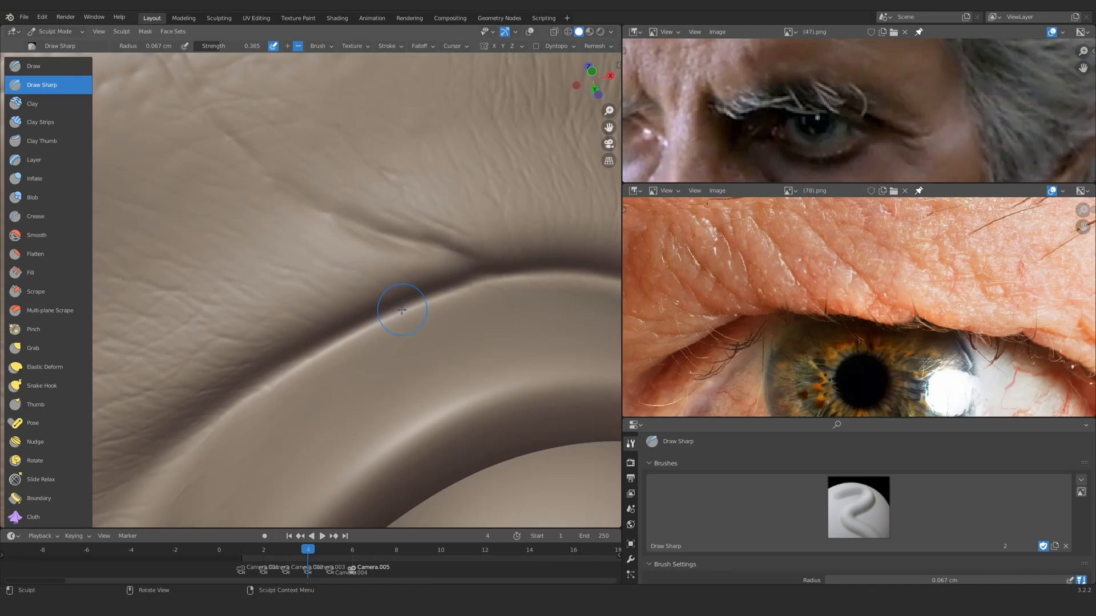
drag(319, 290, 200, 231)
ctrl+alt+drag(323, 209, 343, 320)
alt+drag(361, 215, 298, 276)
mouse_move(311, 354)
ctrl+alt+mouse_down()
mouse_move(333, 311)
mouse_move(354, 308)
mouse_move(371, 279)
mouse_move(362, 291)
ctrl+alt+mouse_up()
Step: Pull the edge of the upper eyelid fold down between the two deep creases with a 0.11 cm Grab brush
key(g)
ctrl+alt+drag(844, 320, 858, 294)
alt+shift+drag(858, 294, 788, 277)
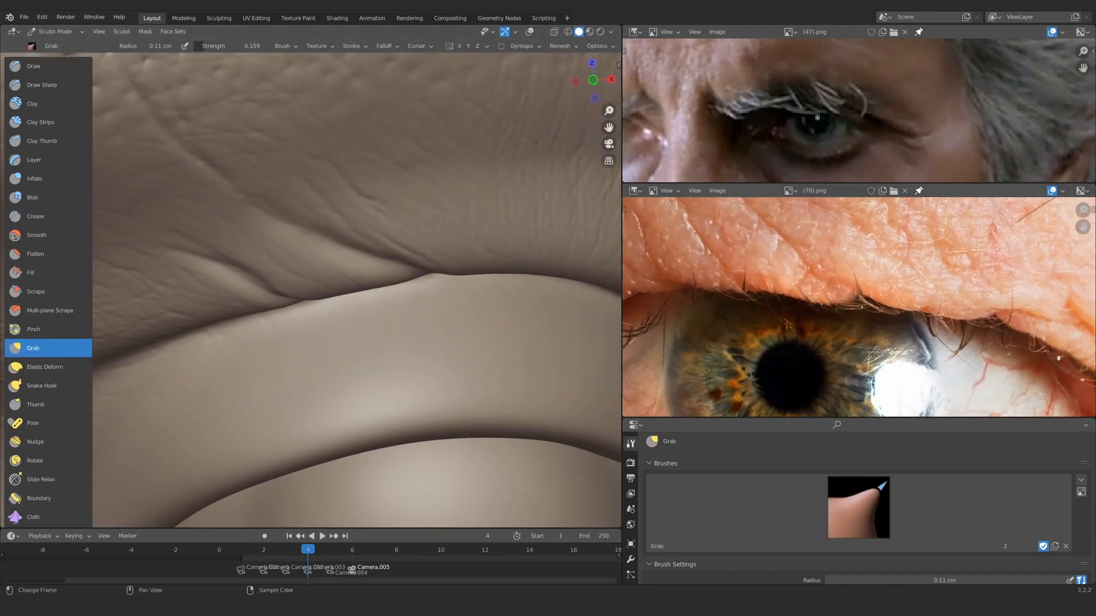
drag(432, 288, 348, 295)
Step: Add volume between the two deep creases of the upper eyelid fold with Clay Strips at 0.076 cm radius
click(42, 84)
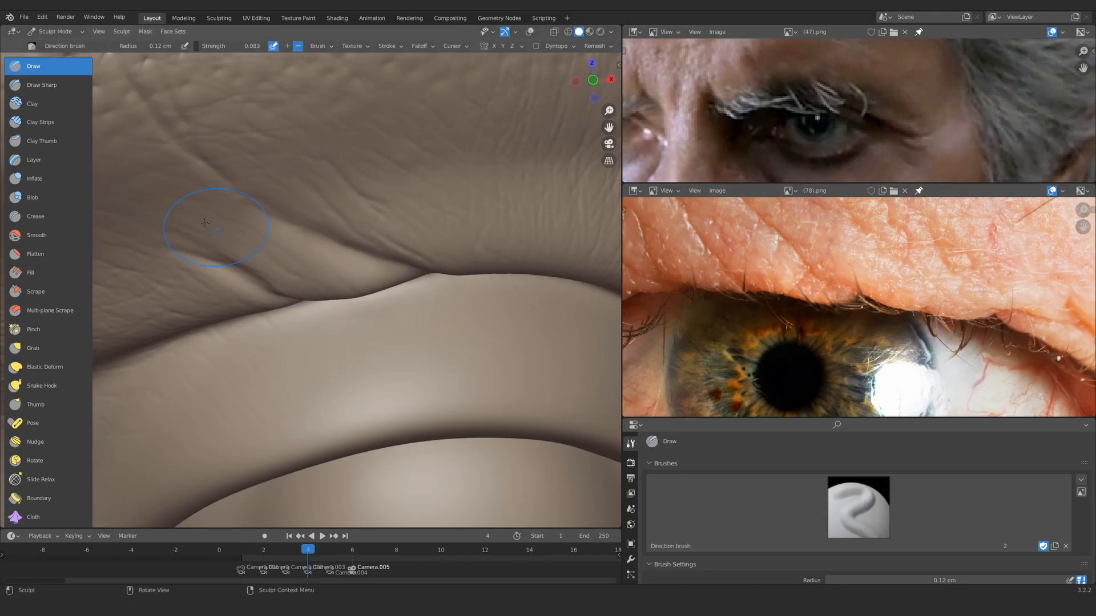
click(56, 119)
mouse_move(339, 325)
middle_down()
mouse_move(354, 320)
mouse_move(372, 268)
mouse_move(363, 274)
middle_up()
drag(408, 335, 433, 300)
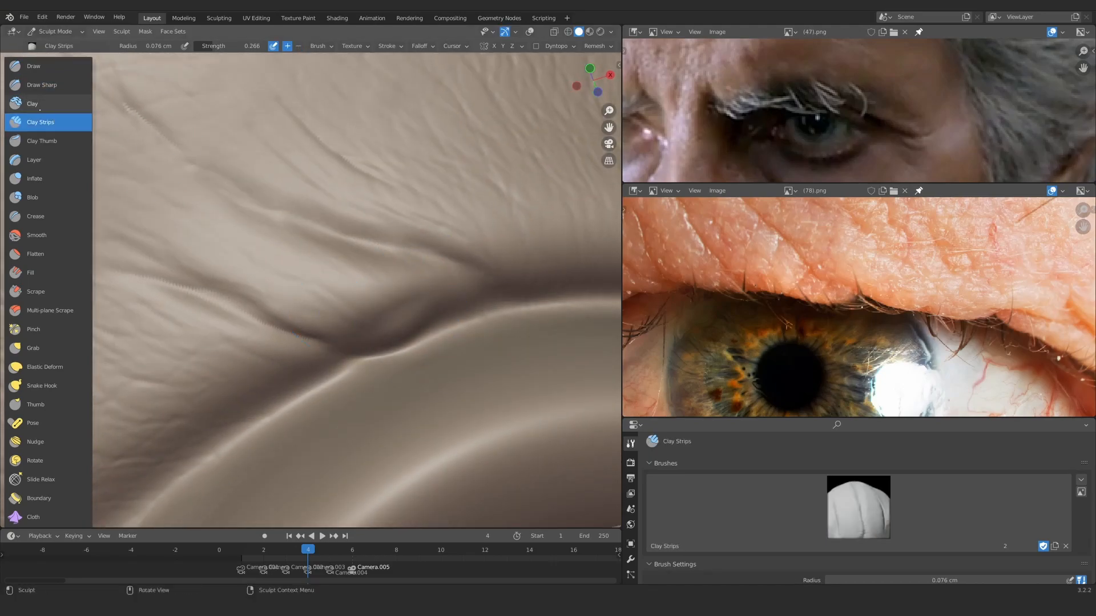
Step: Change the Draw brush to SculptDraw and fill out the bulge between the creases with it and Clay Strips
key(x)
click(859, 507)
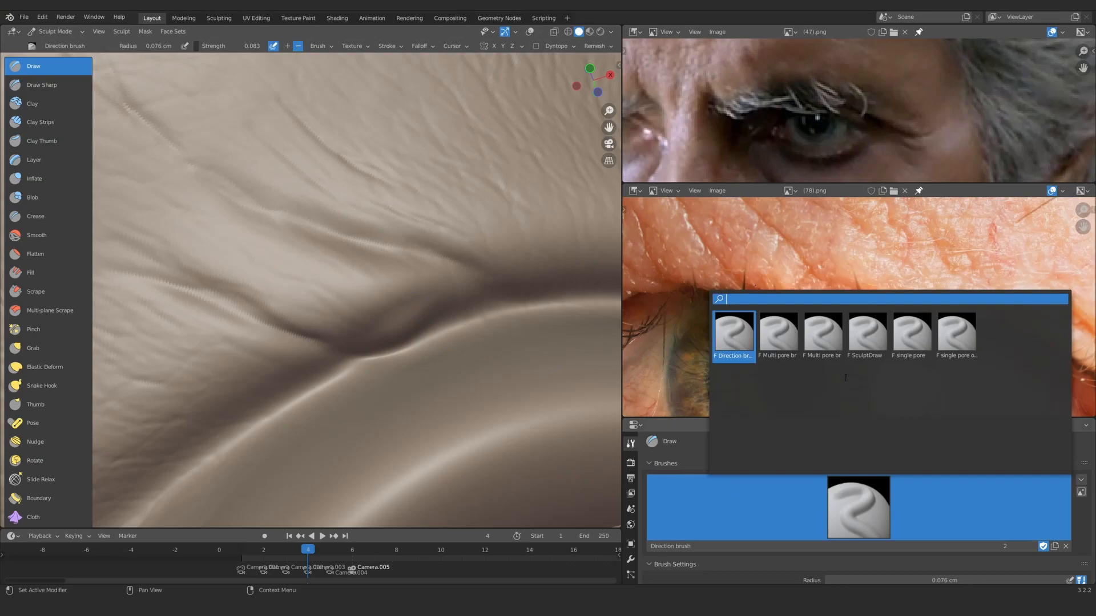
click(910, 338)
mouse_move(406, 311)
mouse_down()
mouse_move(425, 296)
mouse_move(492, 290)
mouse_move(410, 309)
mouse_up()
mouse_move(455, 281)
ctrl+middle_down()
mouse_move(445, 223)
mouse_move(303, 364)
mouse_move(390, 303)
mouse_move(127, 166)
ctrl+middle_up()
click(40, 122)
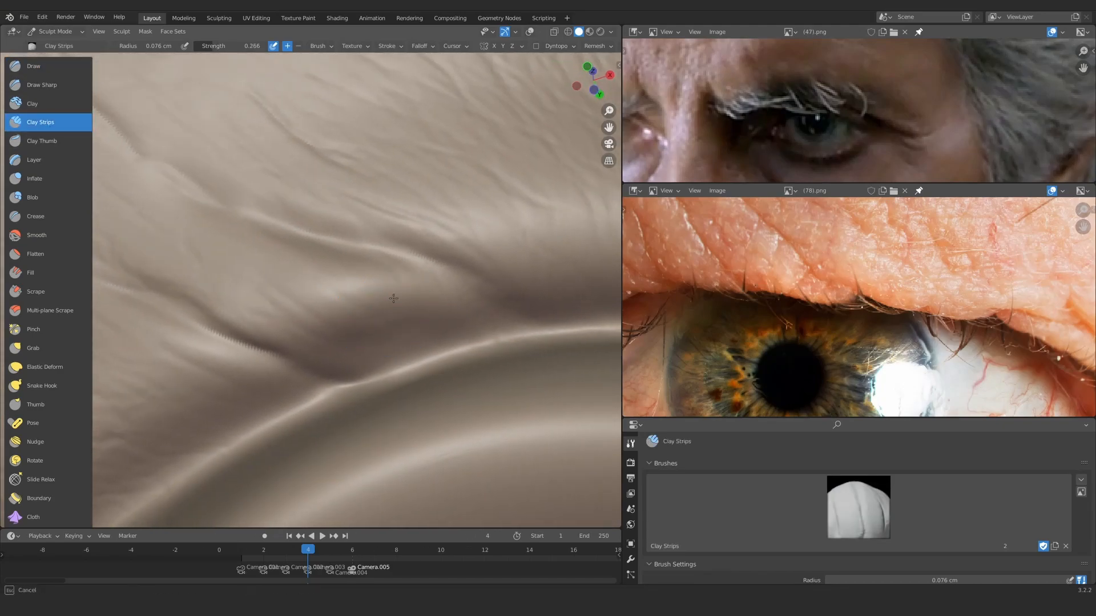
middle_drag(340, 294, 355, 268)
Step: Reshape the bulging edge of the upper eyelid fold with the Grab brush, checking it from several angles
key(g)
mouse_move(373, 315)
middle_down()
mouse_move(428, 331)
mouse_move(385, 351)
middle_up()
scroll(400, 355, down, 5)
middle_drag(398, 296, 393, 335)
scroll(296, 269, up, 6)
mouse_move(260, 275)
shift+middle_down()
mouse_move(368, 301)
mouse_move(372, 221)
mouse_move(365, 314)
mouse_move(362, 296)
shift+middle_up()
scroll(394, 302, down, 2)
scroll(400, 288, down, 2)
Step: Carve a short crease into the outer half of the upper eyelid fold with Draw Sharp at 0.1 and 0.09 cm radius
click(43, 85)
key(f)
click(350, 301)
mouse_move(436, 318)
ctrl+middle_down()
mouse_move(440, 282)
mouse_move(371, 259)
ctrl+middle_up()
ctrl+middle_drag(1033, 265, 1039, 299)
middle_drag(1040, 300, 989, 300)
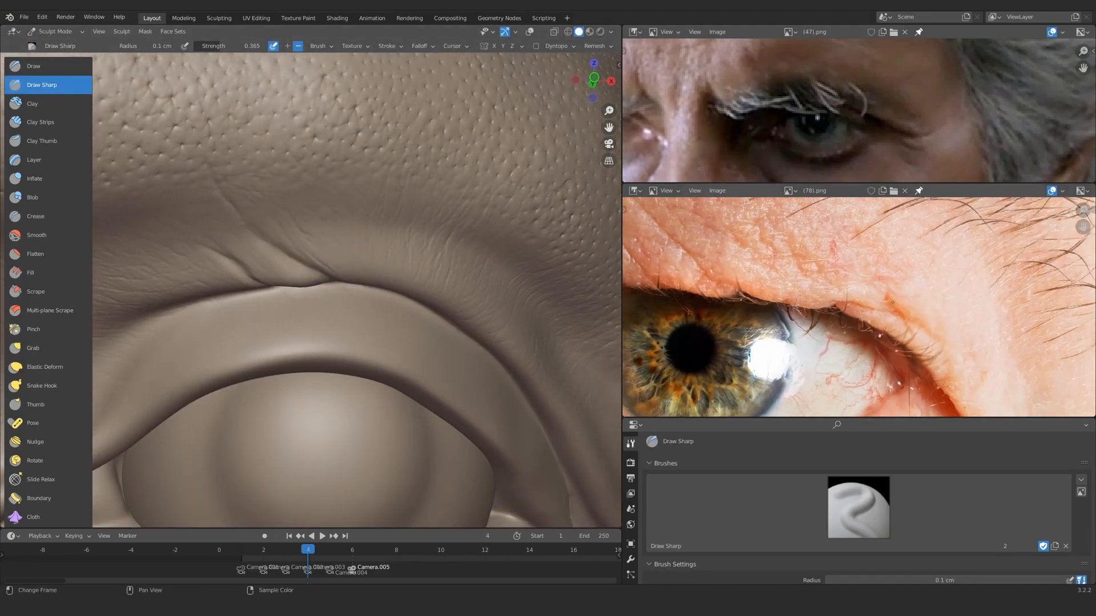
ctrl+middle_drag(400, 308, 368, 257)
middle_drag(437, 314, 379, 248)
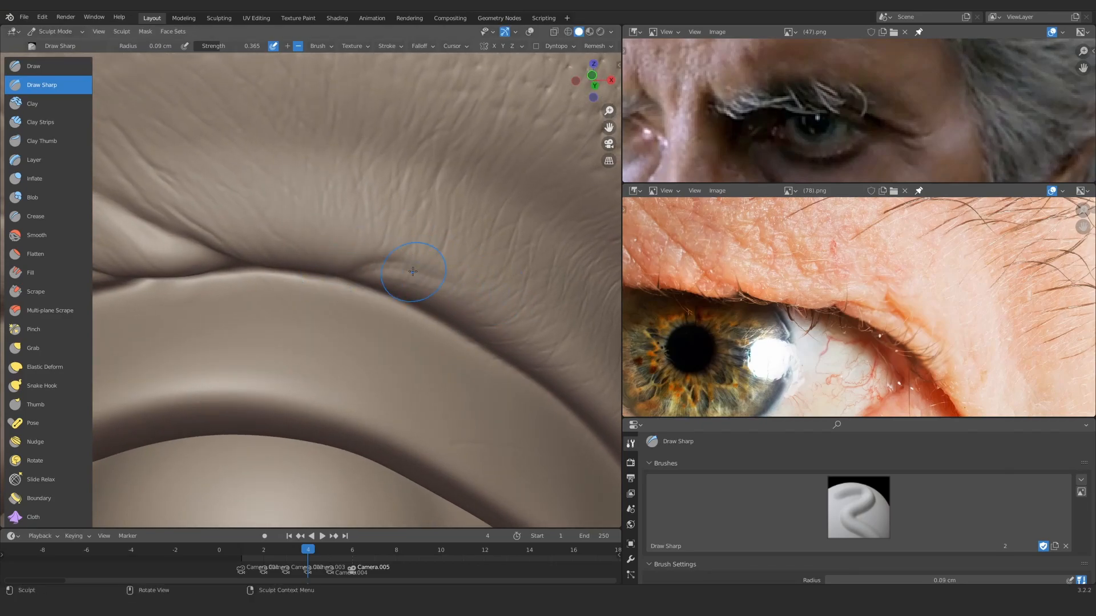
Step: Lengthen and deepen the new crease outwards along the upper eyelid fold with small branching lines
drag(461, 283, 469, 293)
mouse_move(465, 288)
ctrl+middle_down()
mouse_move(269, 259)
mouse_move(415, 309)
mouse_move(393, 299)
mouse_move(359, 233)
mouse_move(319, 319)
ctrl+middle_up()
mouse_move(319, 320)
ctrl+middle_down()
mouse_move(282, 386)
mouse_move(297, 248)
ctrl+middle_up()
mouse_move(297, 248)
middle_down()
mouse_move(294, 258)
mouse_move(367, 313)
mouse_move(325, 296)
mouse_move(320, 247)
middle_up()
Step: Pull the fold edge into shape beside the outer crease with the Grab brush and set the radius to 0.12 cm
key(g)
ctrl+middle_drag(331, 359, 349, 324)
key(f)
click(340, 324)
Step: Build up soft volume along the upper eyelid fold between the creases with the SculptDraw brush, following the reference photo
key(x)
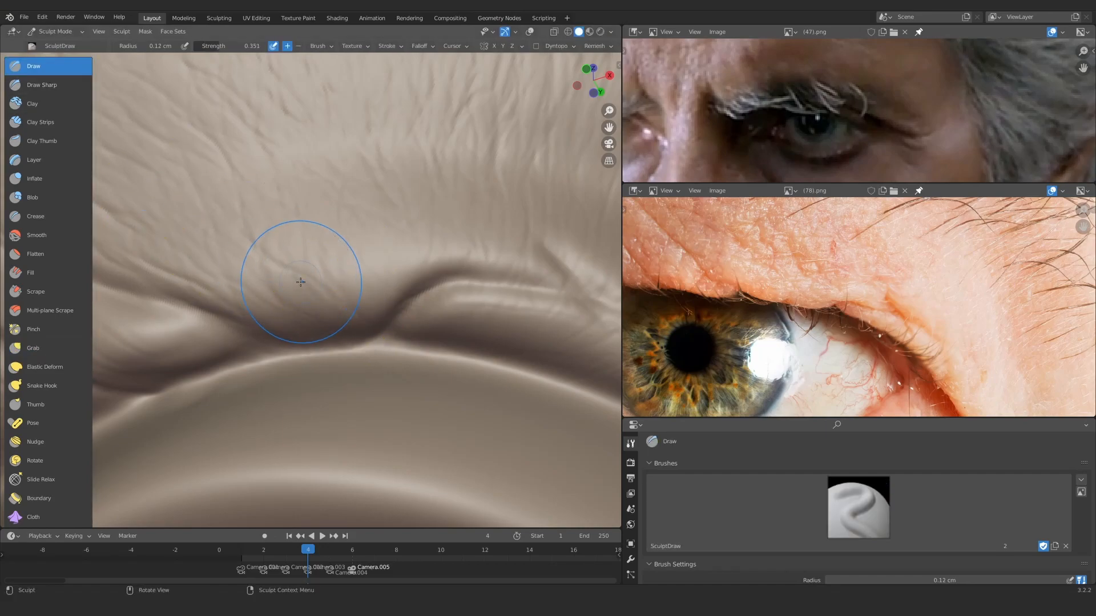
mouse_move(338, 316)
ctrl+alt+mouse_down()
mouse_move(332, 326)
mouse_move(350, 228)
mouse_move(337, 319)
mouse_move(319, 292)
mouse_move(347, 298)
mouse_move(281, 274)
mouse_move(392, 282)
mouse_move(380, 331)
mouse_move(276, 290)
mouse_move(371, 311)
ctrl+alt+mouse_up()
key(f)
click(339, 302)
alt+drag(371, 311, 345, 313)
mouse_move(959, 308)
ctrl+alt+mouse_down()
mouse_move(923, 284)
mouse_move(705, 283)
mouse_move(725, 285)
ctrl+alt+mouse_up()
mouse_move(334, 302)
ctrl+alt+mouse_down()
mouse_move(342, 274)
mouse_move(400, 268)
mouse_move(360, 291)
ctrl+alt+mouse_up()
mouse_move(890, 319)
alt+mouse_down()
mouse_move(815, 290)
mouse_move(869, 295)
alt+mouse_up()
mouse_move(331, 303)
ctrl+alt+mouse_down()
mouse_move(352, 300)
mouse_move(344, 287)
mouse_move(337, 294)
mouse_move(390, 290)
ctrl+alt+mouse_up()
Step: Carve another crease into the inner part of the upper eyelid fold with Draw Sharp at 0.082 cm radius
click(50, 84)
mouse_move(390, 290)
alt+mouse_down()
mouse_move(391, 265)
mouse_move(406, 298)
alt+mouse_up()
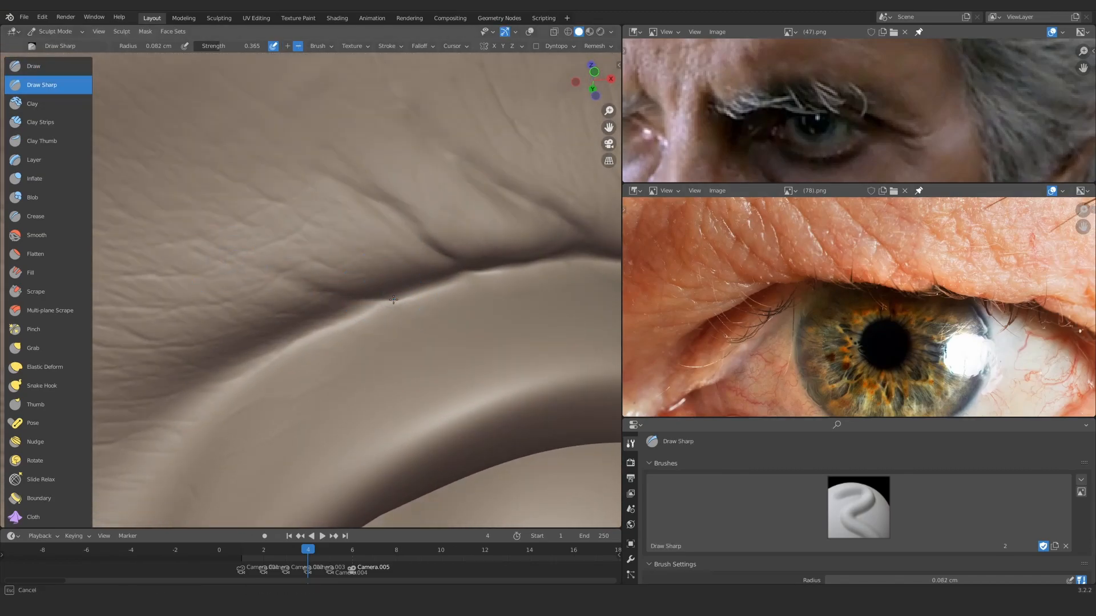
drag(280, 269, 188, 245)
mouse_move(365, 274)
ctrl+alt+mouse_down()
mouse_move(329, 269)
mouse_move(301, 297)
mouse_move(352, 277)
mouse_move(389, 234)
mouse_move(458, 249)
ctrl+alt+mouse_up()
mouse_move(767, 279)
ctrl+alt+mouse_down()
mouse_move(792, 275)
mouse_move(811, 317)
ctrl+alt+mouse_up()
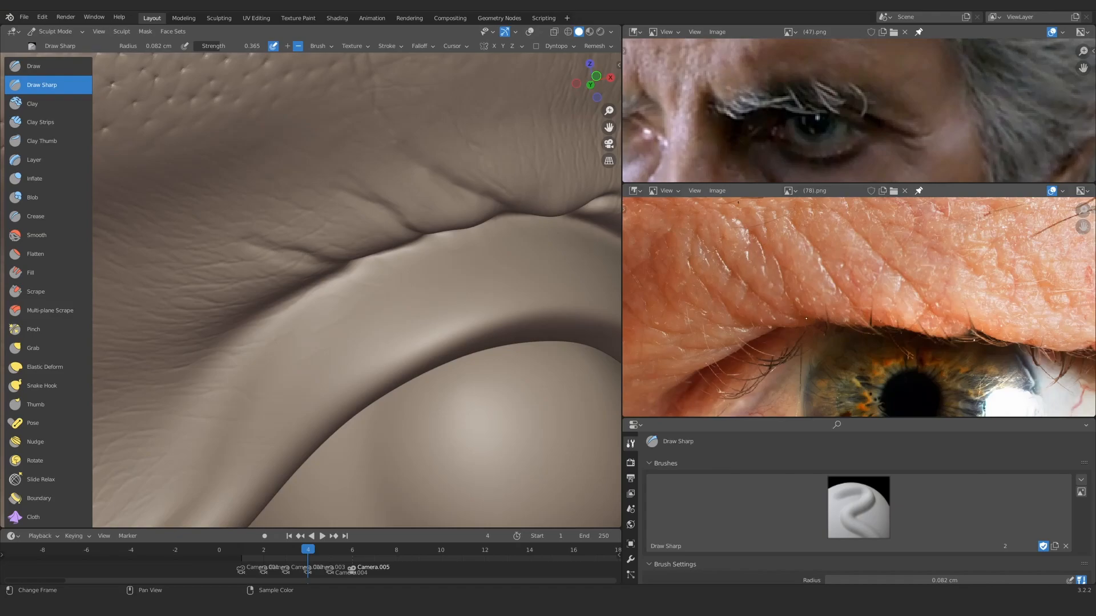
Step: Carve branching creases from the upper eyelid fold towards the inner eye corner with the 0.082 cm Draw Sharp brush
ctrl+alt+drag(294, 310, 314, 279)
mouse_move(314, 279)
alt+shift+mouse_down()
mouse_move(373, 286)
mouse_move(366, 270)
alt+shift+mouse_up()
mouse_move(407, 245)
mouse_down()
mouse_move(298, 256)
mouse_move(218, 238)
mouse_up()
mouse_move(303, 168)
ctrl+alt+mouse_down()
mouse_move(274, 188)
mouse_move(267, 239)
ctrl+alt+mouse_up()
alt+drag(267, 240, 320, 268)
ctrl+alt+drag(392, 396, 365, 337)
mouse_move(365, 336)
alt+mouse_down()
mouse_move(330, 317)
mouse_move(326, 291)
alt+mouse_up()
ctrl+alt+drag(345, 371, 385, 279)
alt+drag(385, 280, 399, 245)
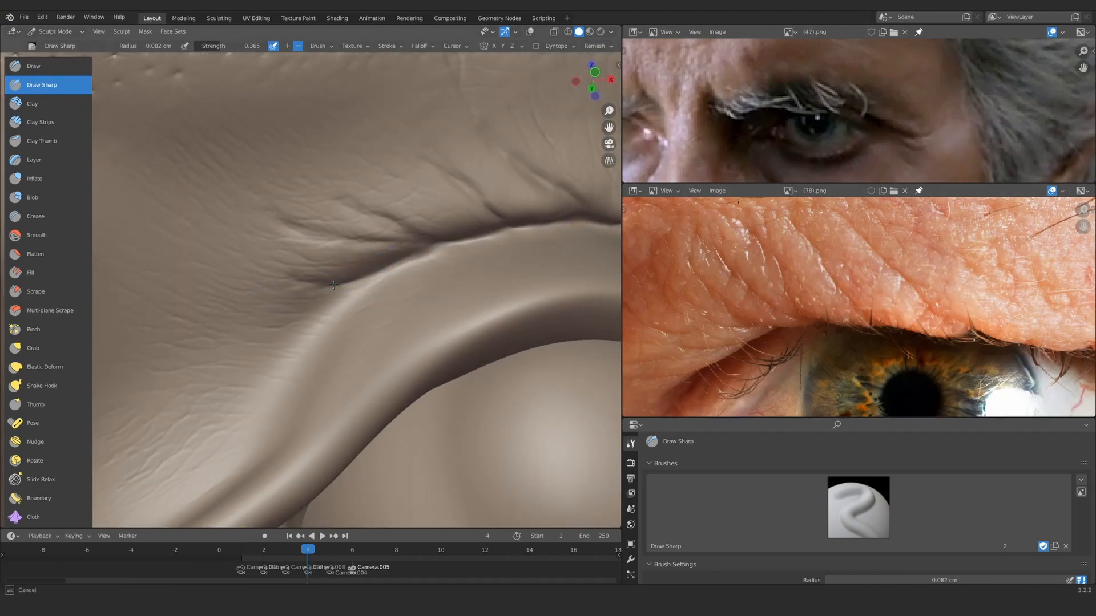
Step: Carve extra fine creases at the inner end of the upper eyelid fold with the 0.082 cm Draw Sharp brush
mouse_move(162, 241)
ctrl+alt+mouse_down()
mouse_move(308, 325)
mouse_move(360, 274)
mouse_move(328, 257)
ctrl+alt+mouse_up()
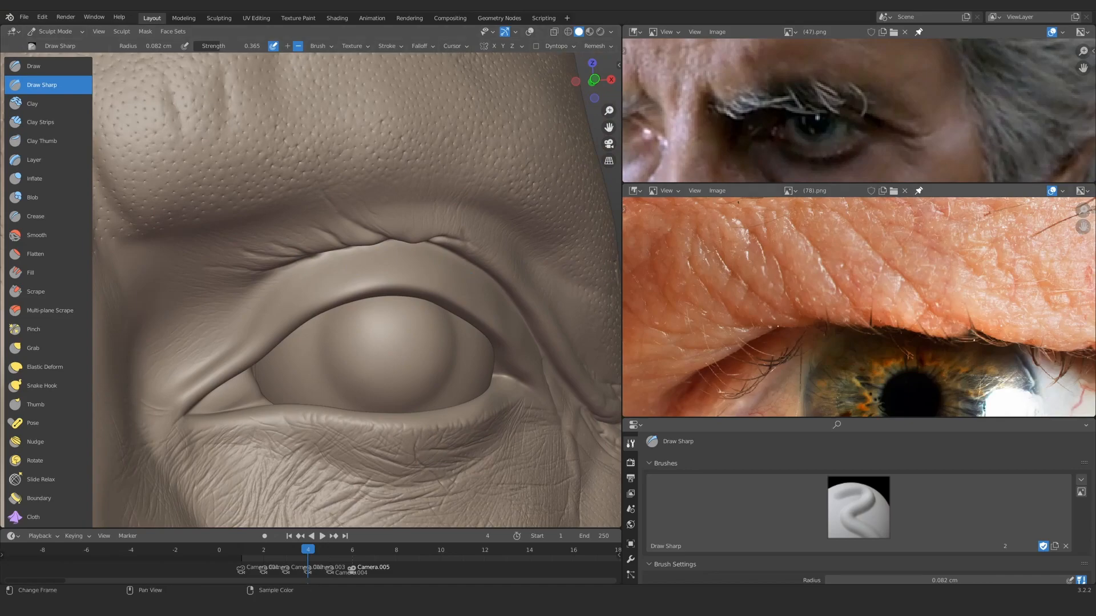
mouse_move(456, 357)
ctrl+alt+mouse_down()
mouse_move(320, 285)
mouse_move(341, 277)
ctrl+alt+mouse_up()
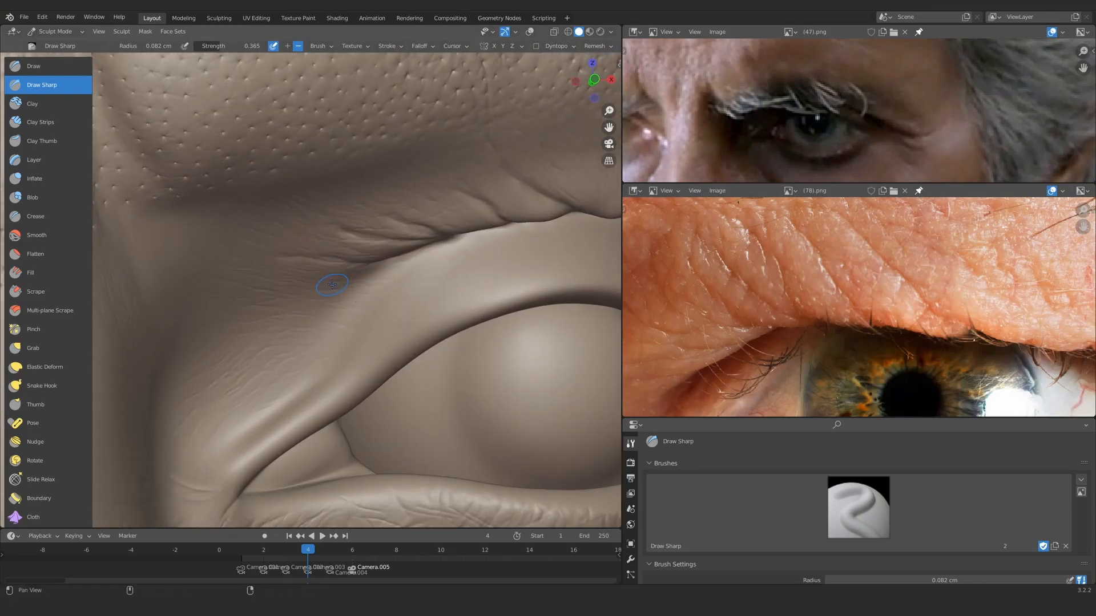
alt+shift+drag(334, 285, 348, 261)
mouse_move(594, 301)
ctrl+alt+mouse_down()
mouse_move(508, 274)
mouse_move(415, 217)
ctrl+alt+mouse_up()
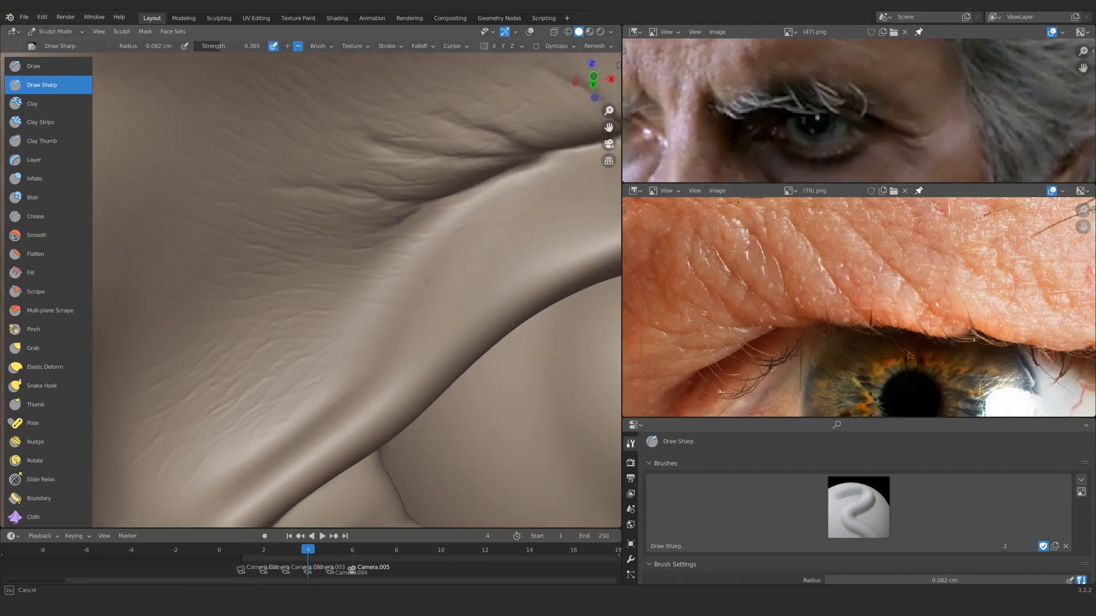
ctrl+alt+drag(304, 244, 388, 343)
Step: Examine the inner eye corner and nose side on the sculpt against the reference photos, including (26).png
mouse_move(421, 239)
ctrl+alt+mouse_down()
mouse_move(366, 312)
mouse_move(342, 263)
ctrl+alt+mouse_up()
mouse_move(291, 251)
alt+mouse_down()
mouse_move(326, 245)
mouse_move(280, 247)
alt+mouse_up()
ctrl+alt+drag(821, 91, 861, 132)
alt+drag(862, 131, 865, 103)
ctrl+alt+drag(456, 320, 400, 271)
ctrl+alt+drag(445, 308, 390, 247)
key(alt+o)
scroll(548, 285, down, 3)
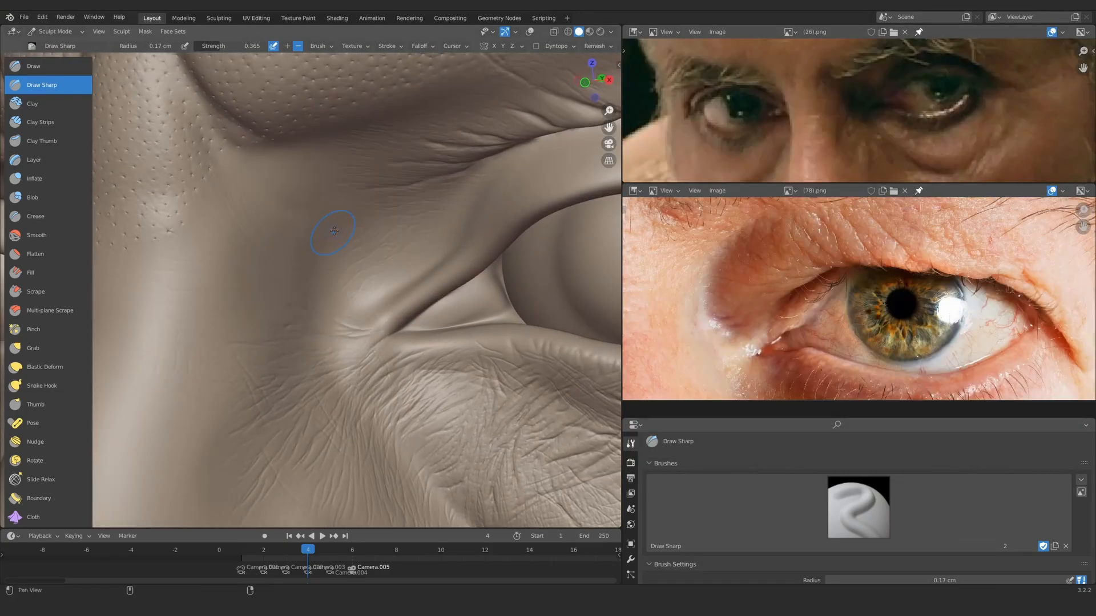
Step: Carve a broad crease from the inner upper eyelid fold down towards the side of the nose with Draw Sharp at 0.2 cm radius
alt+shift+drag(333, 231, 337, 275)
key(f)
click(352, 215)
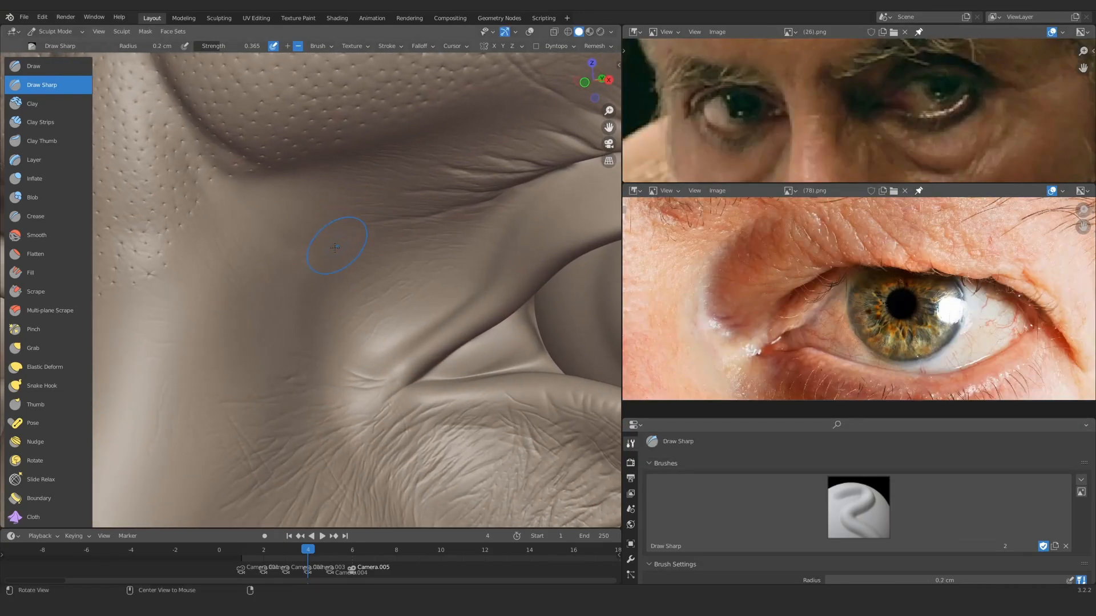
mouse_move(408, 200)
ctrl+alt+mouse_down()
mouse_move(377, 219)
mouse_move(442, 192)
ctrl+alt+mouse_up()
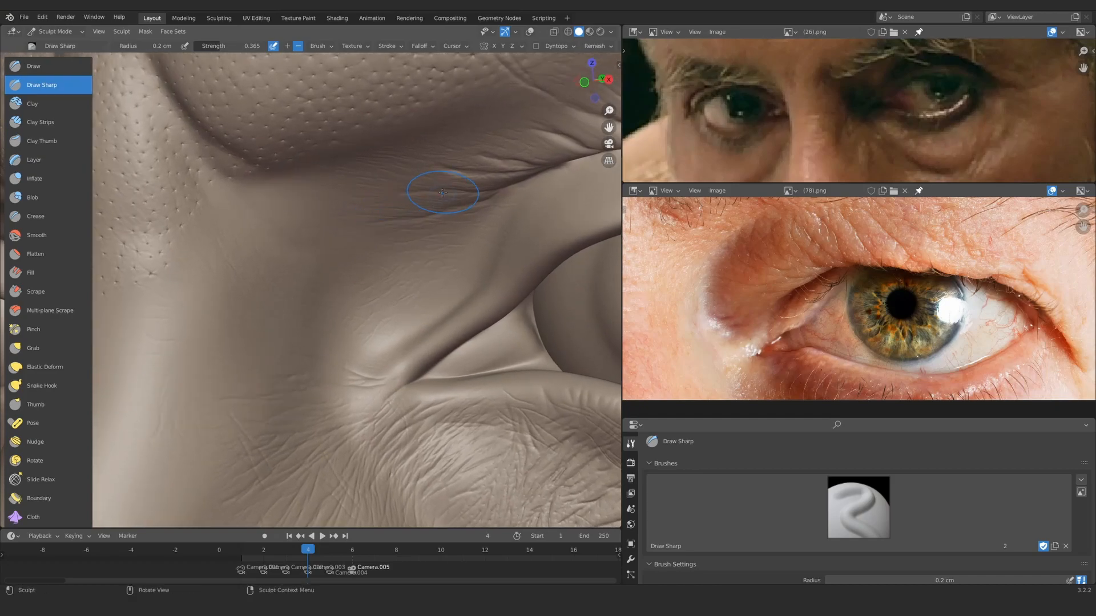
mouse_move(442, 192)
middle_down()
mouse_move(392, 228)
mouse_move(326, 246)
mouse_move(324, 320)
mouse_move(322, 285)
mouse_move(298, 262)
mouse_move(311, 308)
mouse_move(308, 285)
middle_up()
drag(306, 280, 234, 326)
middle_drag(251, 286, 255, 262)
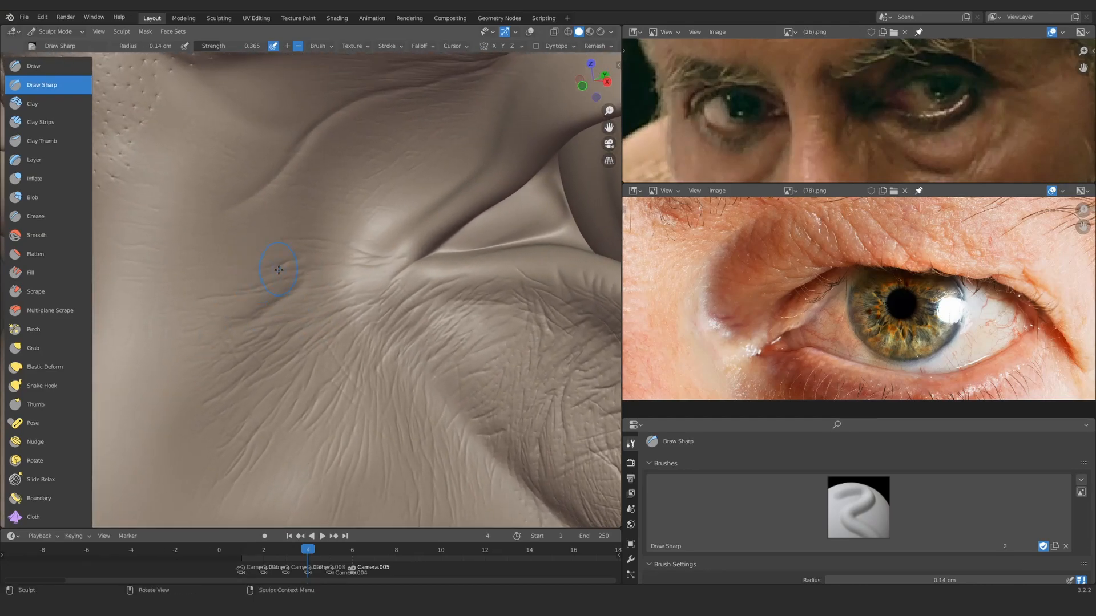
Step: Carve parallel creases beside the nose bridge with Draw Sharp at 0.14 cm and raise the skin between them with SculptDraw
drag(306, 239, 221, 293)
mouse_move(298, 200)
mouse_down()
mouse_move(260, 239)
mouse_move(276, 293)
mouse_move(360, 273)
mouse_move(341, 250)
mouse_move(299, 254)
mouse_up()
key(x)
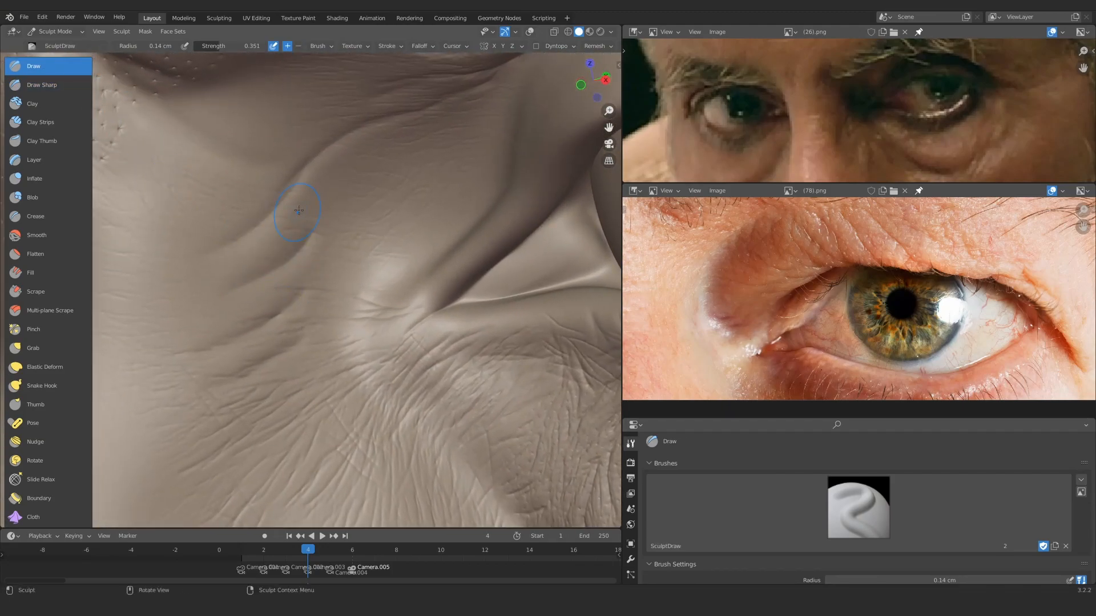
key(f)
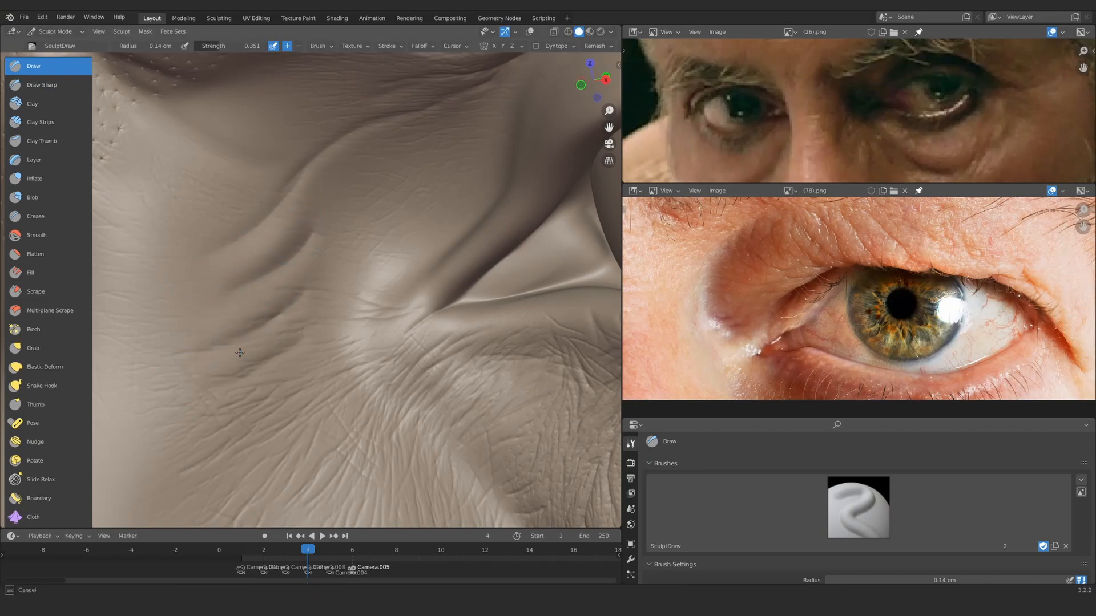
mouse_move(316, 297)
ctrl+alt+mouse_down()
mouse_move(351, 313)
mouse_move(308, 245)
mouse_move(342, 242)
ctrl+alt+mouse_up()
Step: Extend and connect the creases between the nose bridge and the upper eyelid fold with Draw Sharp at 0.12 cm radius
key(shift+x)
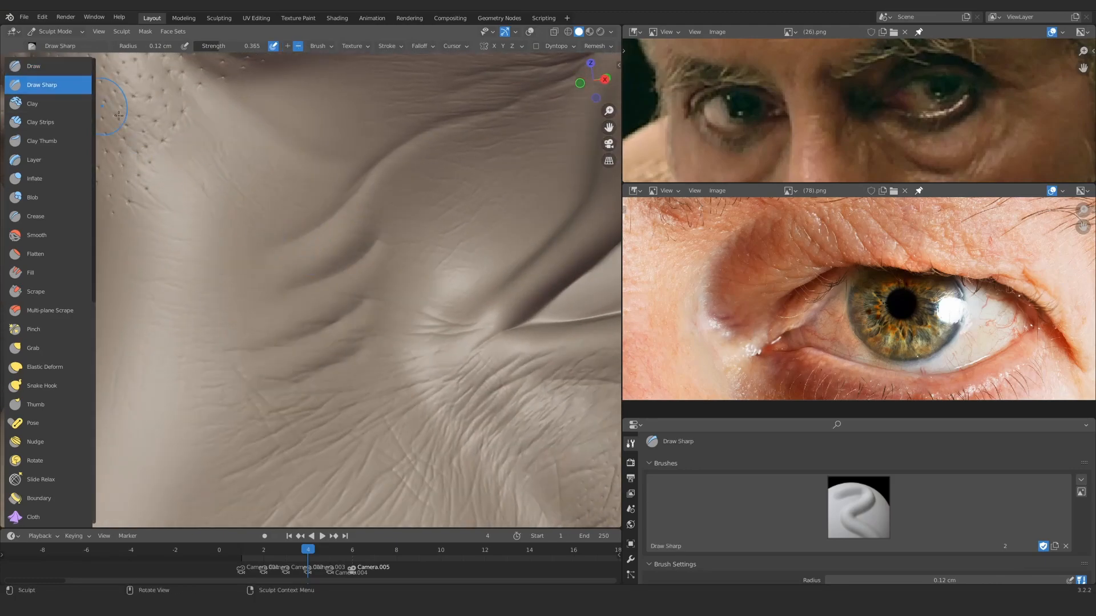
ctrl+alt+drag(308, 308, 296, 287)
mouse_move(302, 228)
ctrl+alt+mouse_down()
mouse_move(345, 221)
mouse_move(386, 269)
mouse_move(344, 254)
mouse_move(377, 276)
mouse_move(344, 323)
mouse_move(433, 194)
ctrl+alt+mouse_up()
drag(520, 124, 528, 121)
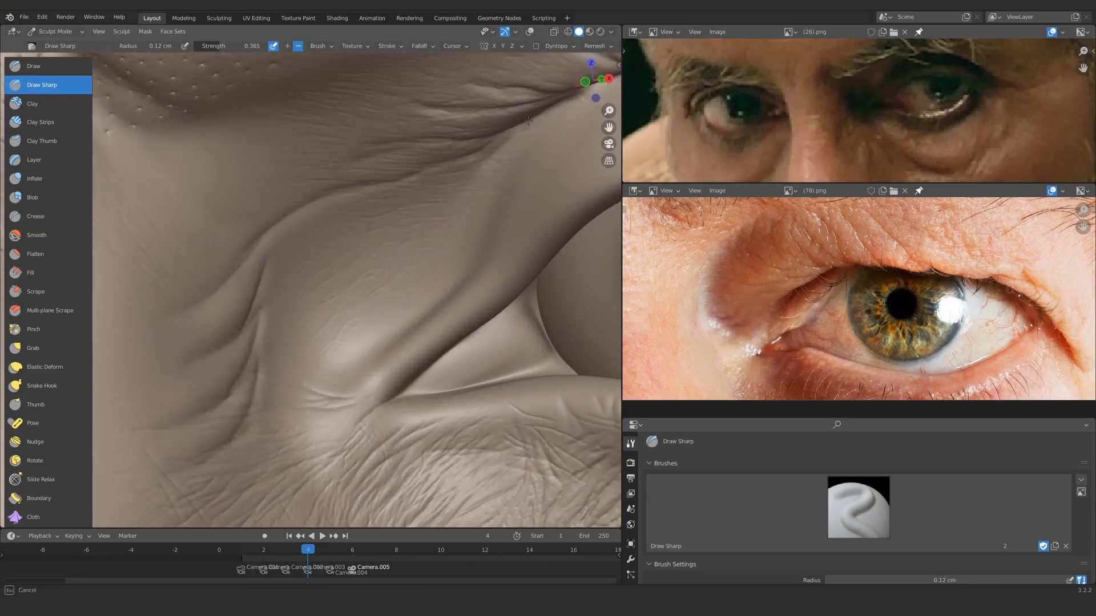
drag(439, 203, 428, 207)
mouse_move(422, 212)
ctrl+alt+mouse_down()
mouse_move(331, 336)
mouse_move(303, 252)
mouse_move(254, 252)
mouse_move(308, 263)
mouse_move(335, 255)
mouse_move(275, 253)
mouse_move(325, 246)
ctrl+alt+mouse_up()
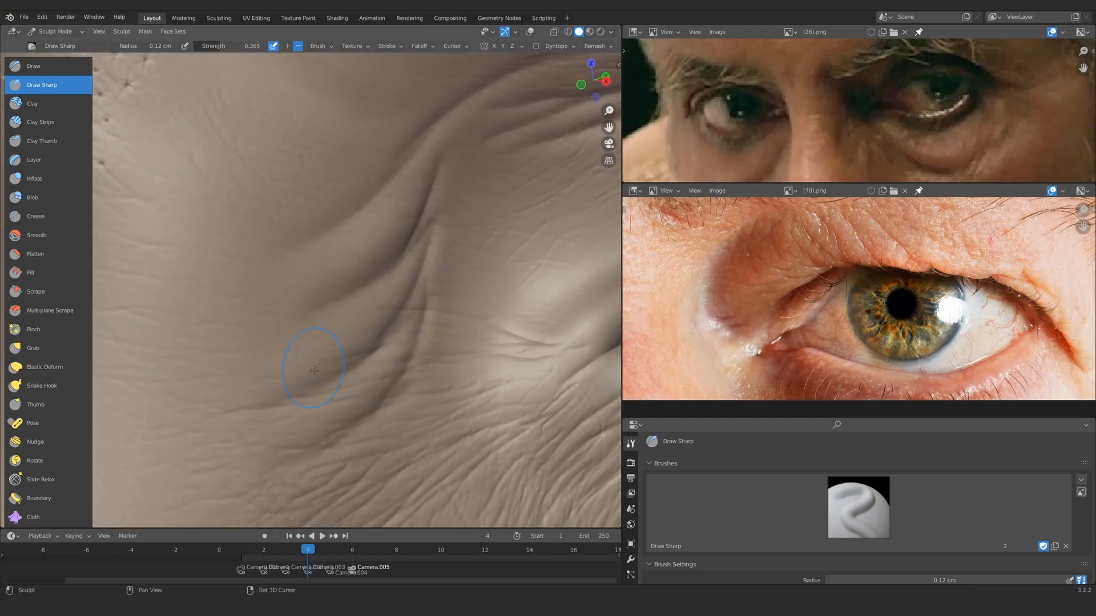
Step: Refine the curved creases between the nose bridge and inner eye corner with Draw Sharp, adjusting the brush radius
mouse_move(295, 281)
alt+mouse_down()
mouse_move(285, 229)
mouse_move(297, 319)
mouse_move(348, 258)
alt+mouse_up()
key(f)
click(266, 225)
ctrl+middle_drag(348, 259, 319, 343)
mouse_move(319, 342)
middle_down()
mouse_move(354, 331)
mouse_move(291, 320)
mouse_move(268, 245)
mouse_move(284, 253)
middle_up()
mouse_move(285, 253)
ctrl+alt+mouse_down()
mouse_move(298, 242)
mouse_move(372, 244)
mouse_move(484, 174)
mouse_move(324, 293)
mouse_move(365, 257)
ctrl+alt+mouse_up()
key(f)
click(317, 292)
drag(511, 146, 223, 376)
Step: Build up the skin along the creases at the inner upper eyelid with Clay Strips, using radii from 0.032 to 0.073 cm
scroll(318, 306, down, 6)
ctrl+alt+drag(318, 307, 410, 261)
alt+shift+drag(410, 261, 325, 254)
alt+shift+drag(344, 297, 403, 276)
mouse_move(340, 266)
ctrl+alt+mouse_down()
mouse_move(371, 242)
mouse_move(255, 203)
mouse_move(242, 308)
mouse_move(391, 241)
ctrl+alt+mouse_up()
key(x)
key(c)
key(f)
click(420, 242)
drag(428, 206, 514, 152)
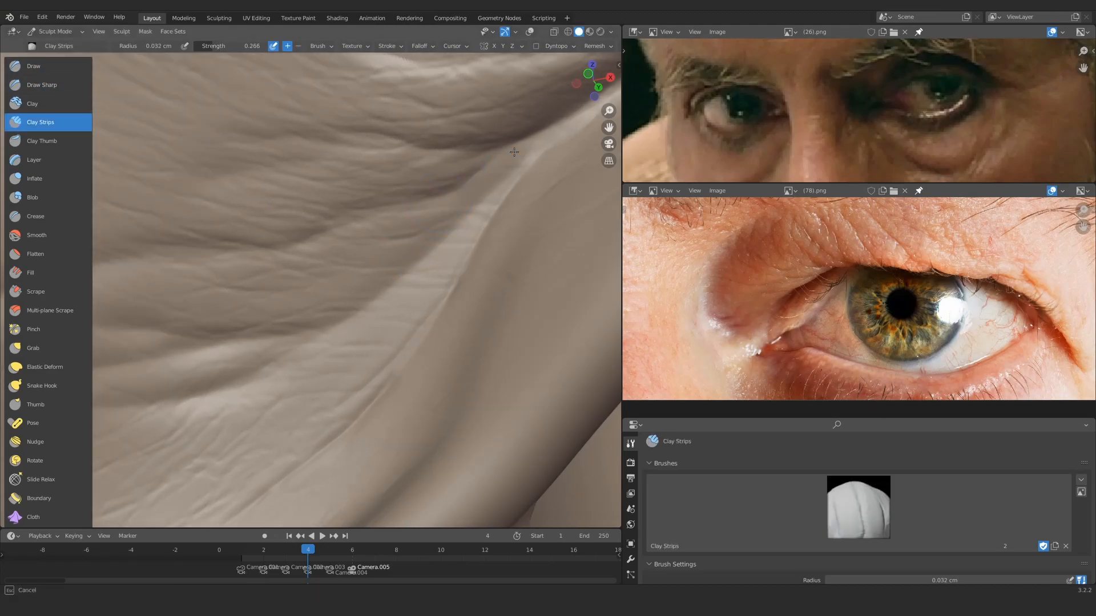
drag(455, 217, 492, 175)
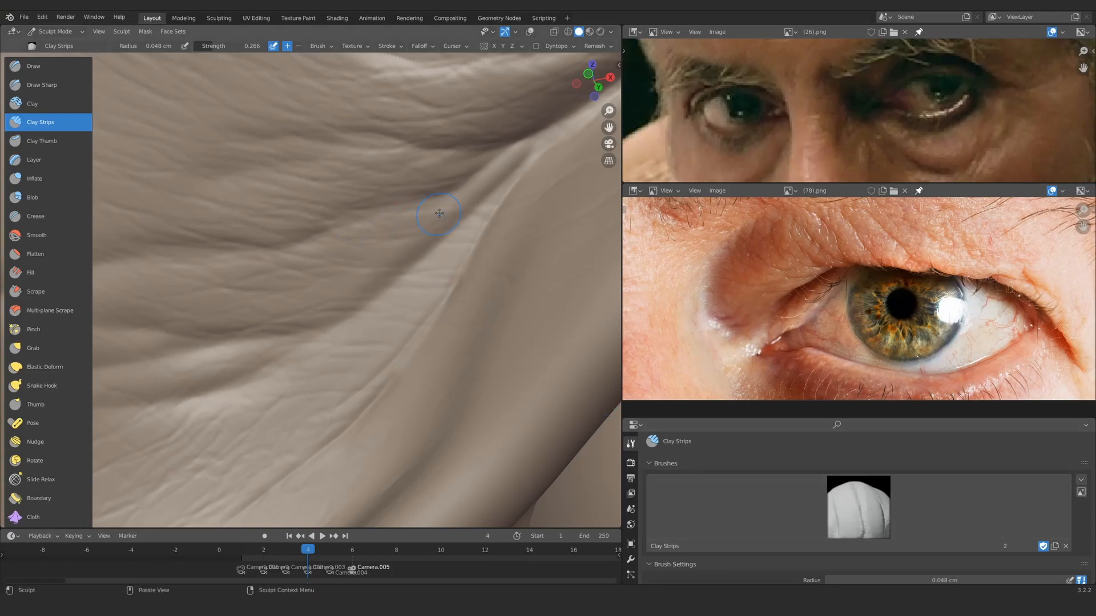
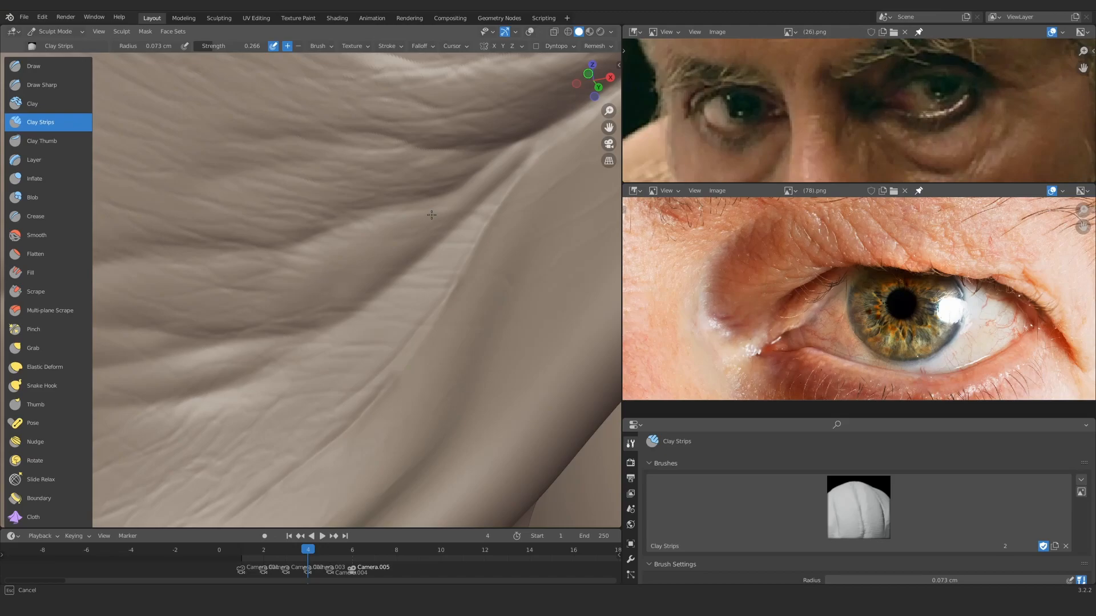
drag(432, 215, 399, 230)
Step: Soften and fill the folds above the inner eye corner towards the nose with Clay Strips, reducing the radius to 0.052 cm
shift+middle_drag(306, 279, 451, 237)
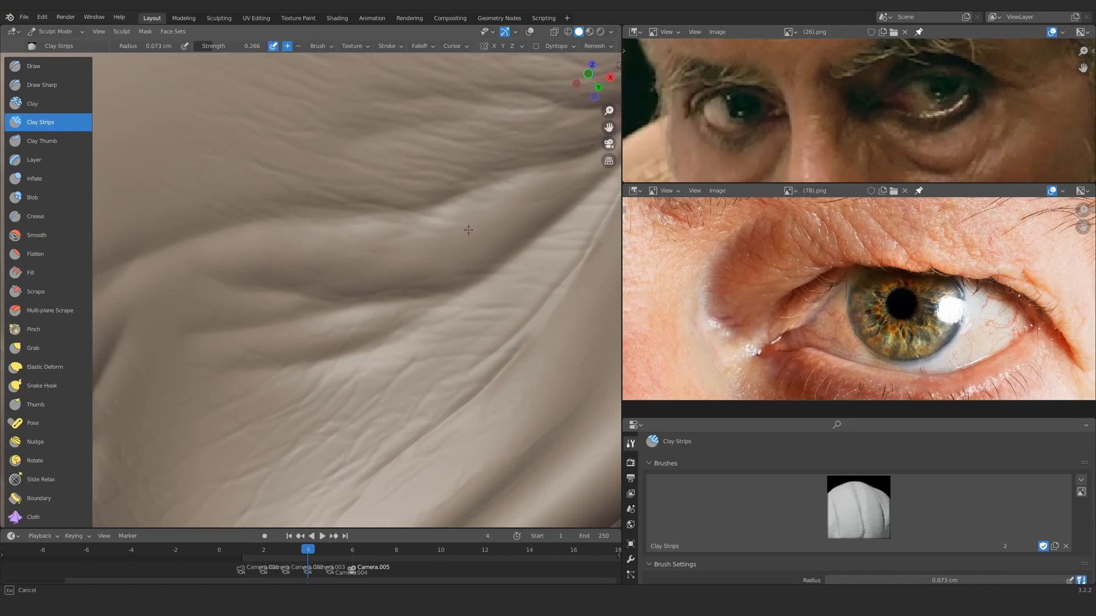
key(f)
click(391, 284)
shift+middle_drag(394, 324, 469, 296)
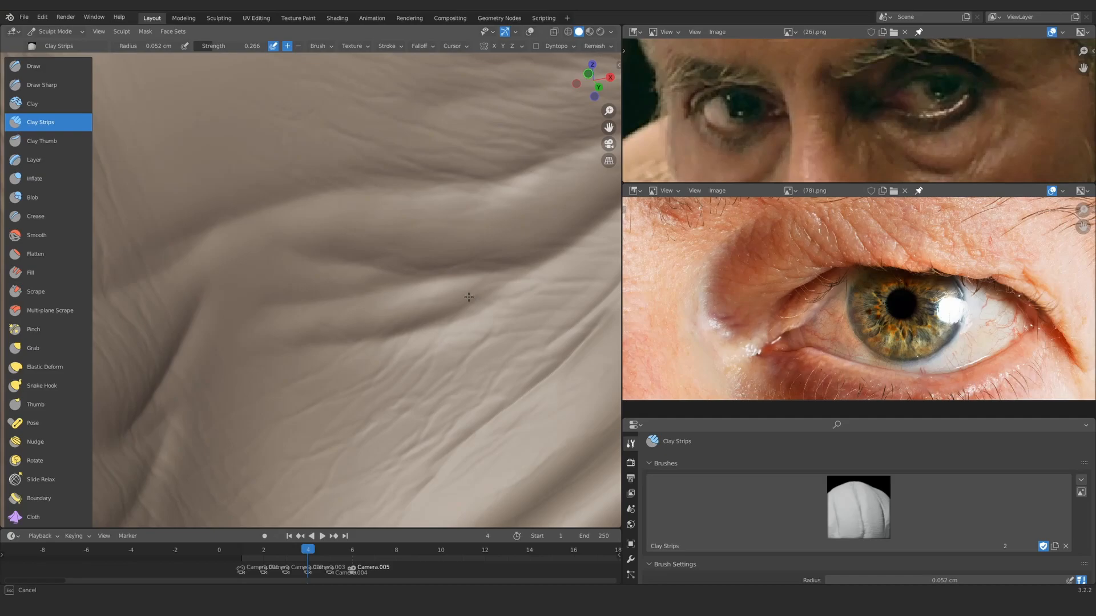
drag(347, 291, 331, 294)
Step: Build up the ridges between the curved creases beside the nose bridge with Clay Strips at 0.11 and 0.096 cm radius
scroll(320, 285, down, 5)
middle_drag(365, 243, 327, 254)
scroll(328, 254, up, 5)
key(f)
click(393, 293)
drag(419, 285, 444, 274)
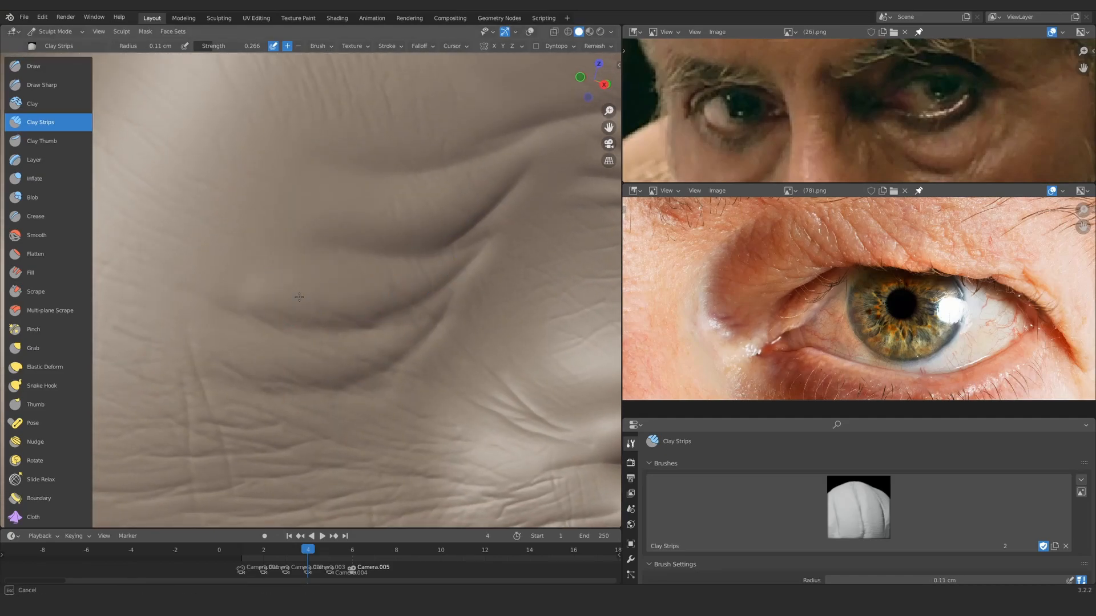
key(f)
drag(429, 313, 435, 310)
ctrl+middle_drag(430, 302, 411, 261)
drag(411, 261, 394, 271)
mouse_move(365, 285)
ctrl+middle_down()
mouse_move(331, 361)
mouse_move(338, 382)
mouse_move(351, 303)
mouse_move(360, 308)
ctrl+middle_up()
drag(359, 309, 361, 308)
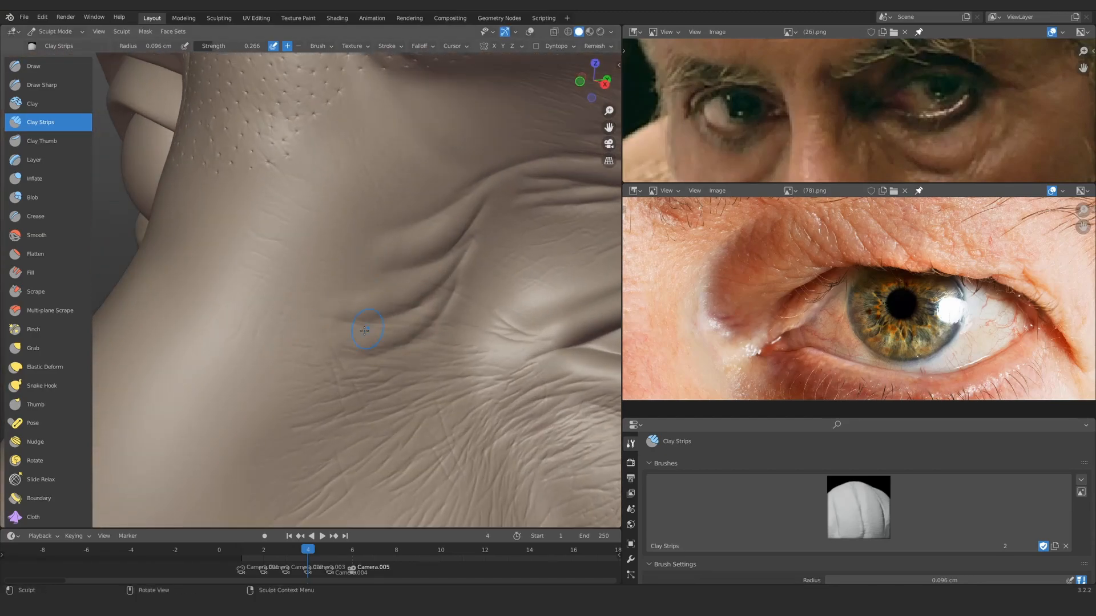
Step: Carve the outline of an elongated bulge on the side of the nose below the inner eye corner with Draw Sharp at 0.2 cm
ctrl+middle_drag(324, 314, 331, 439)
middle_drag(302, 342, 348, 305)
shift+middle_drag(342, 371, 351, 311)
middle_drag(351, 311, 365, 268)
shift+middle_drag(365, 228, 337, 228)
ctrl+middle_drag(294, 337, 306, 266)
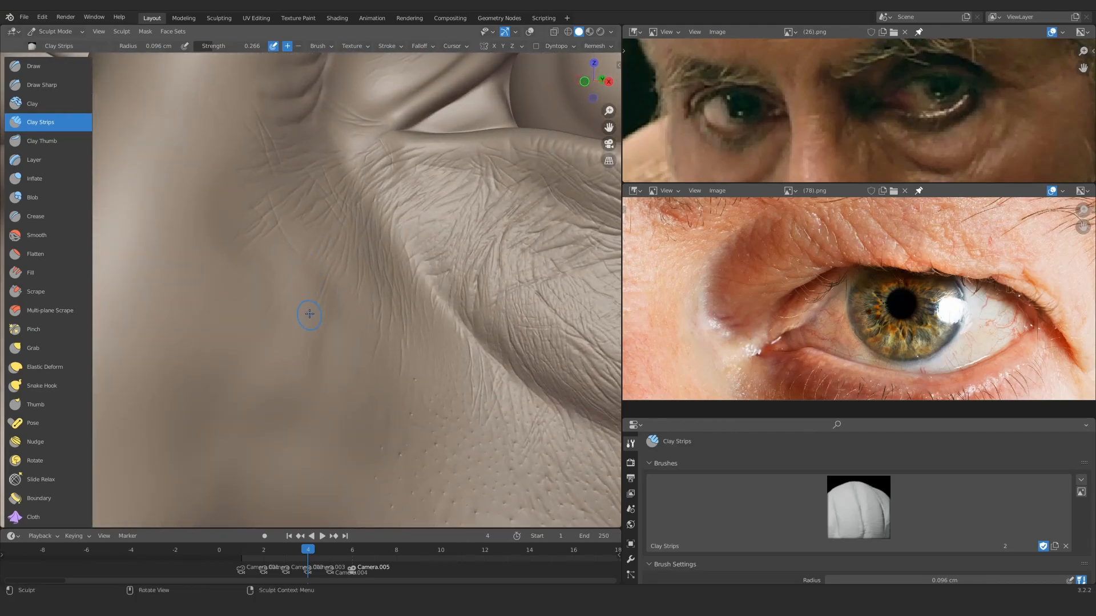
click(56, 85)
ctrl+middle_drag(362, 326, 293, 276)
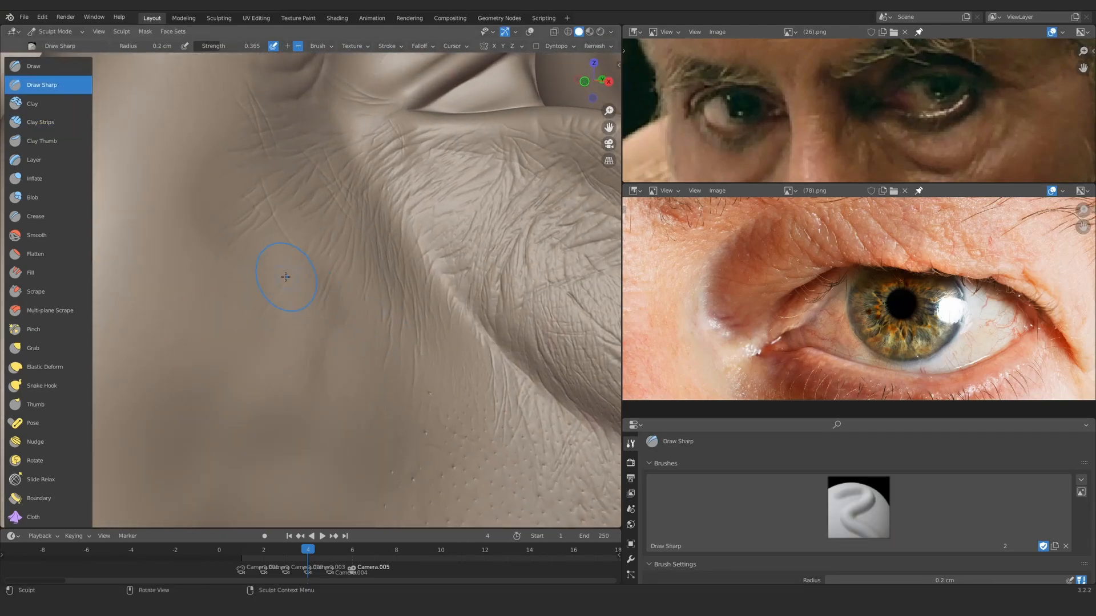
drag(262, 371, 265, 389)
drag(277, 271, 276, 275)
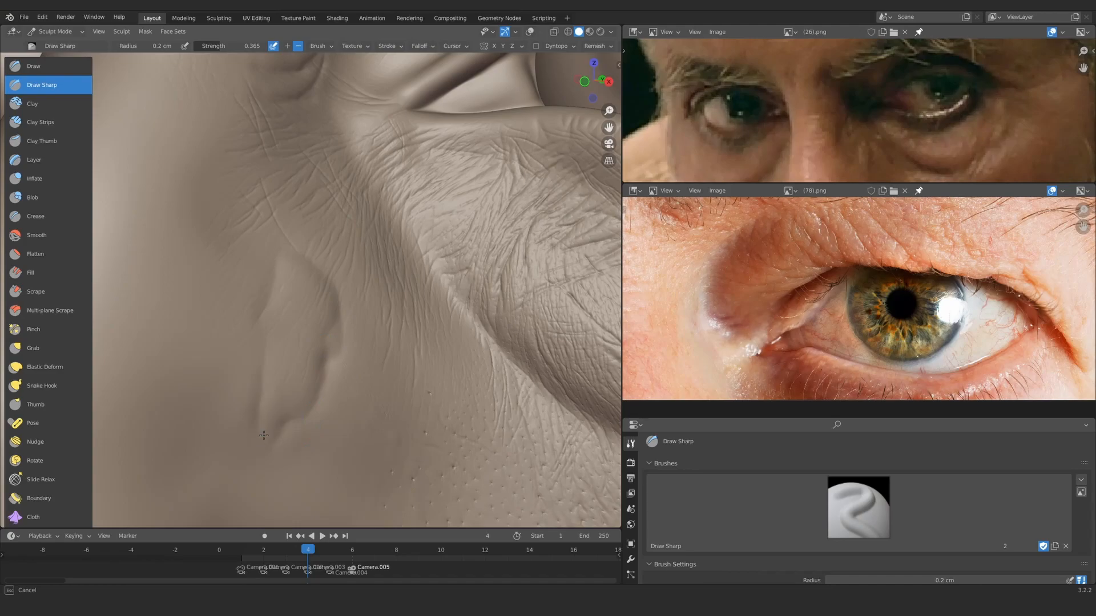
Step: Carve narrower creases around a small bulge below the inner eye corner with Draw Sharp at 0.14 cm, following the eye-bag reference
ctrl+middle_drag(265, 295, 399, 337)
middle_drag(309, 297, 311, 319)
mouse_move(312, 319)
ctrl+middle_down()
mouse_move(311, 282)
mouse_move(314, 297)
ctrl+middle_up()
mouse_move(312, 343)
ctrl+middle_down()
mouse_move(309, 316)
mouse_move(325, 351)
mouse_move(367, 328)
ctrl+middle_up()
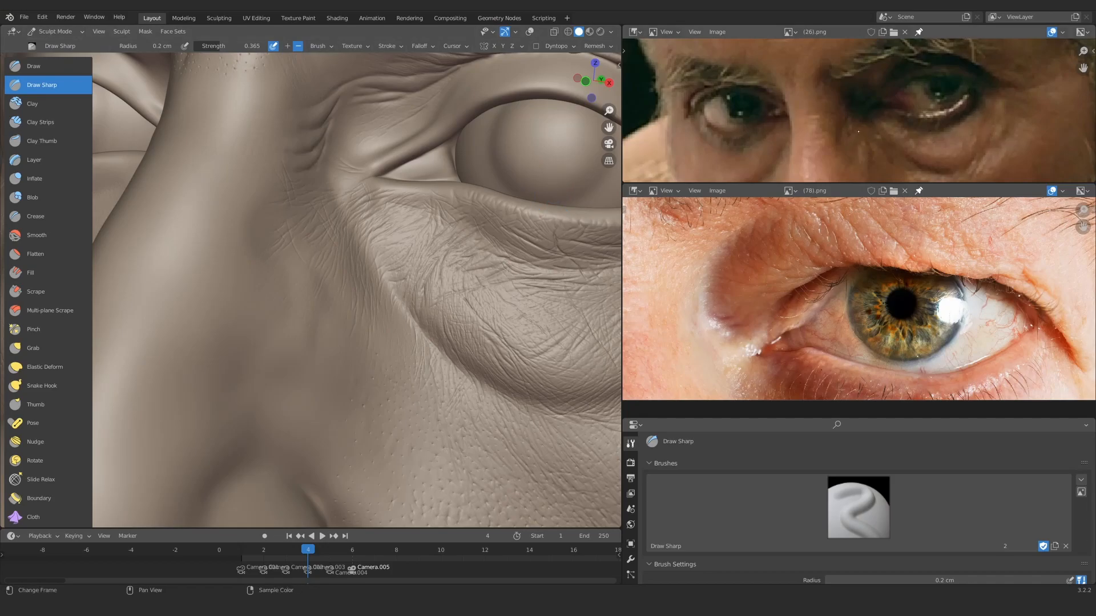
mouse_move(865, 126)
middle_down()
mouse_move(827, 97)
mouse_move(822, 107)
middle_up()
mouse_move(320, 274)
middle_down()
mouse_move(303, 282)
mouse_move(361, 255)
mouse_move(350, 252)
mouse_move(360, 241)
middle_up()
drag(362, 239, 359, 308)
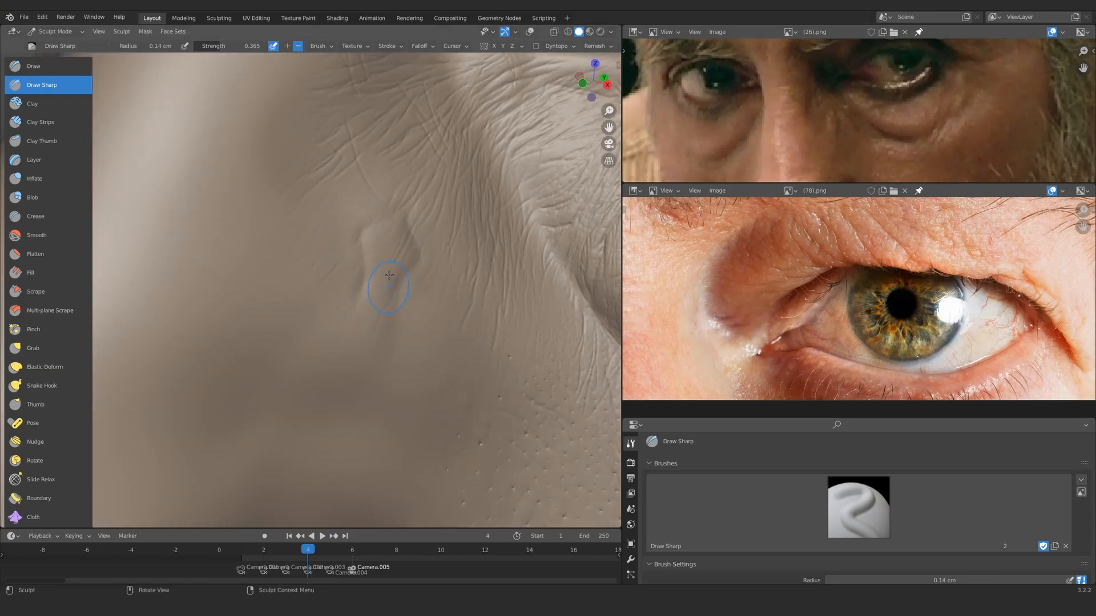
ctrl+middle_drag(390, 297, 318, 348)
mouse_move(296, 282)
middle_down()
mouse_move(337, 308)
mouse_move(289, 278)
mouse_move(293, 303)
mouse_move(356, 258)
mouse_move(340, 296)
mouse_move(332, 267)
middle_up()
drag(330, 253, 319, 273)
Step: Deepen the creases outlining the bulge beside the nose with the 0.14 cm Draw Sharp brush after checking it against the whole face
ctrl+middle_drag(360, 245, 335, 311)
middle_drag(335, 311, 326, 356)
ctrl+middle_drag(839, 85, 836, 130)
mouse_move(315, 281)
ctrl+middle_down()
mouse_move(308, 266)
mouse_move(304, 287)
mouse_move(271, 246)
mouse_move(453, 211)
ctrl+middle_up()
scroll(763, 118, up, 5)
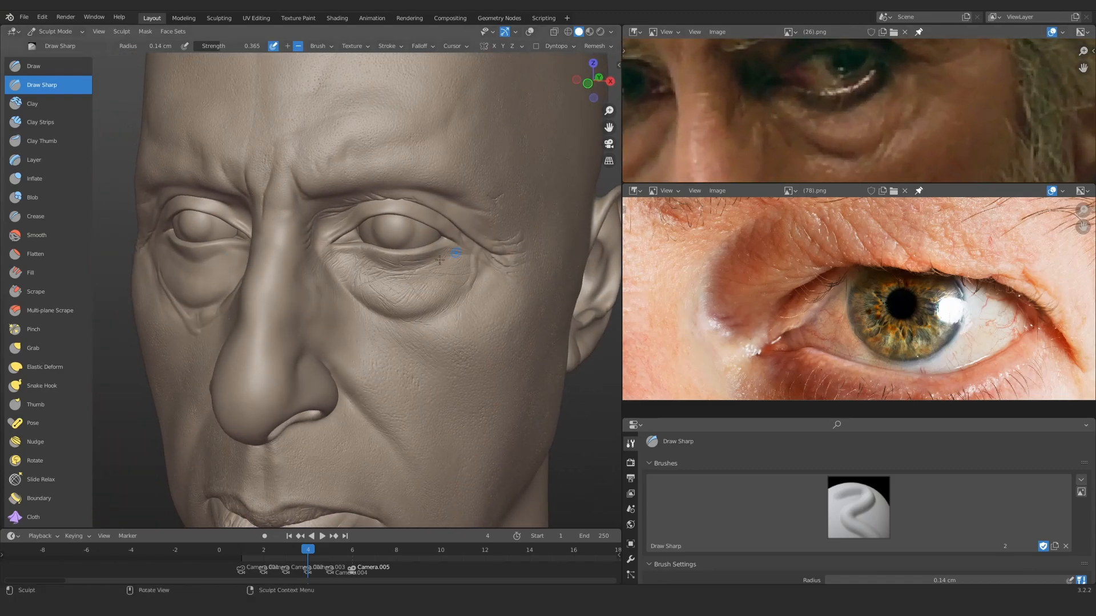
scroll(289, 313, up, 8)
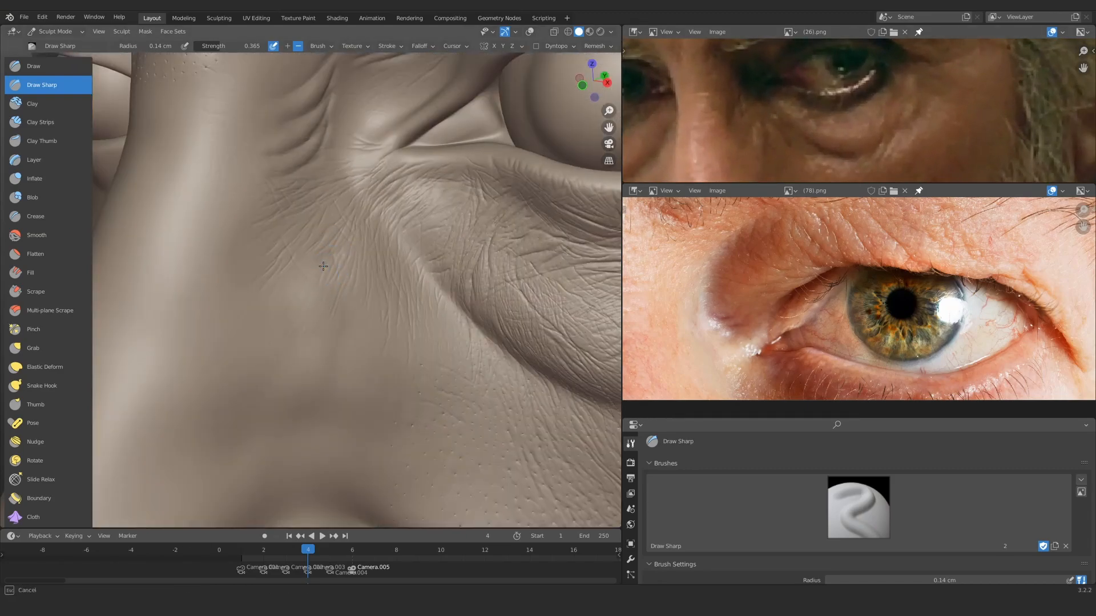
mouse_move(312, 292)
middle_down()
mouse_move(303, 292)
mouse_move(335, 291)
mouse_move(340, 259)
mouse_move(317, 280)
mouse_move(303, 344)
mouse_move(318, 214)
mouse_move(310, 281)
mouse_move(285, 337)
middle_up()
mouse_move(285, 337)
middle_down()
mouse_move(253, 346)
mouse_move(324, 341)
mouse_move(372, 233)
middle_up()
Step: Build up volume in and around the outlined bulge beside the nose with Clay Strips, reducing the radius to 0.089 cm
key(c)
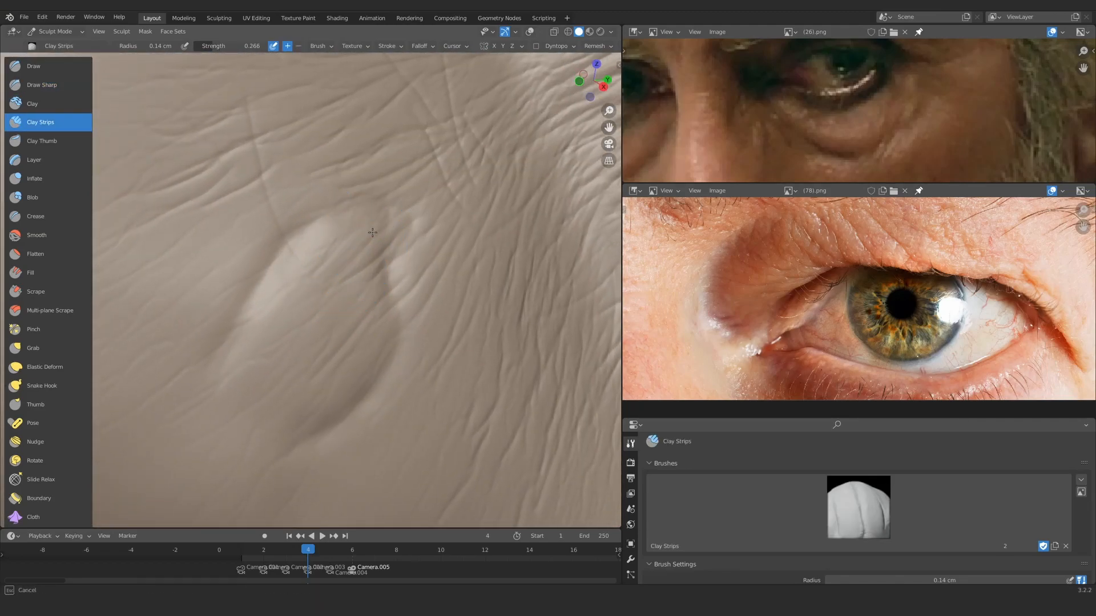
mouse_move(372, 233)
ctrl+middle_down()
mouse_move(335, 277)
mouse_move(298, 237)
ctrl+middle_up()
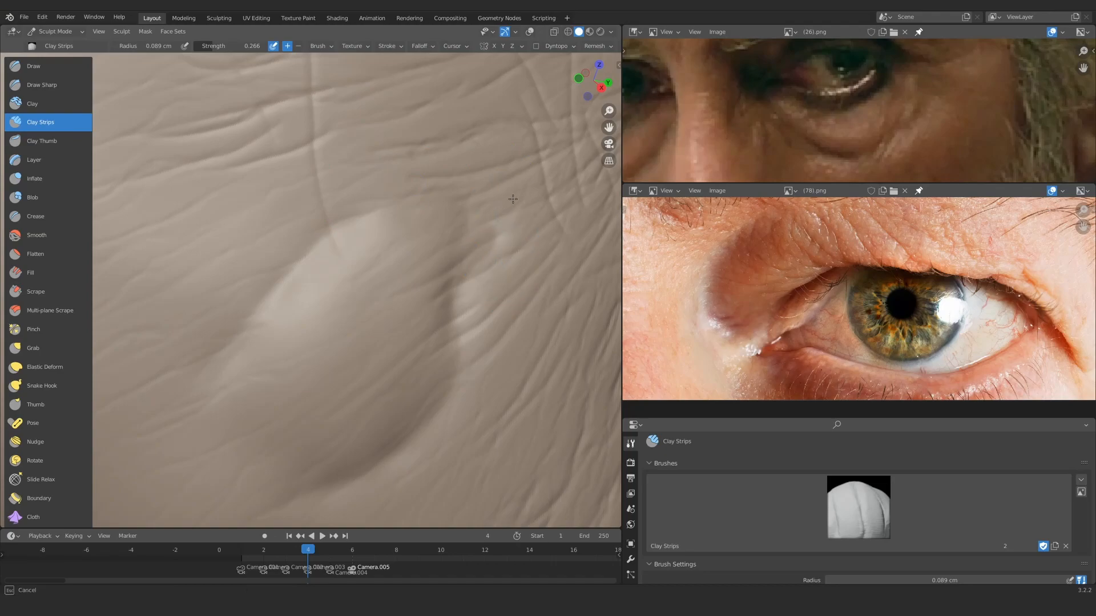
mouse_move(511, 250)
ctrl+middle_down()
mouse_move(375, 299)
mouse_move(360, 464)
mouse_move(274, 306)
mouse_move(319, 365)
mouse_move(343, 274)
mouse_move(354, 287)
mouse_move(364, 257)
ctrl+middle_up()
Step: Examine the outer eye corner and upper eyelid fold in both reference photos and compare them with the sculpt
middle_drag(853, 316, 717, 311)
mouse_move(861, 309)
middle_down()
mouse_move(786, 303)
mouse_move(799, 220)
middle_up()
ctrl+middle_drag(355, 197, 368, 126)
middle_drag(889, 73, 872, 145)
mouse_move(872, 146)
ctrl+middle_down()
mouse_move(872, 157)
mouse_move(901, 121)
ctrl+middle_up()
mouse_move(336, 274)
ctrl+middle_down()
mouse_move(342, 340)
mouse_move(365, 302)
ctrl+middle_up()
middle_drag(401, 262, 419, 271)
mouse_move(365, 297)
ctrl+middle_down()
mouse_move(365, 262)
mouse_move(430, 274)
mouse_move(365, 273)
mouse_move(359, 289)
ctrl+middle_up()
Step: Carve a crease branching outwards from the outer part of the upper eyelid fold with Draw Sharp at 0.15 cm radius
click(42, 85)
key(f)
click(374, 280)
ctrl+middle_drag(357, 311, 344, 297)
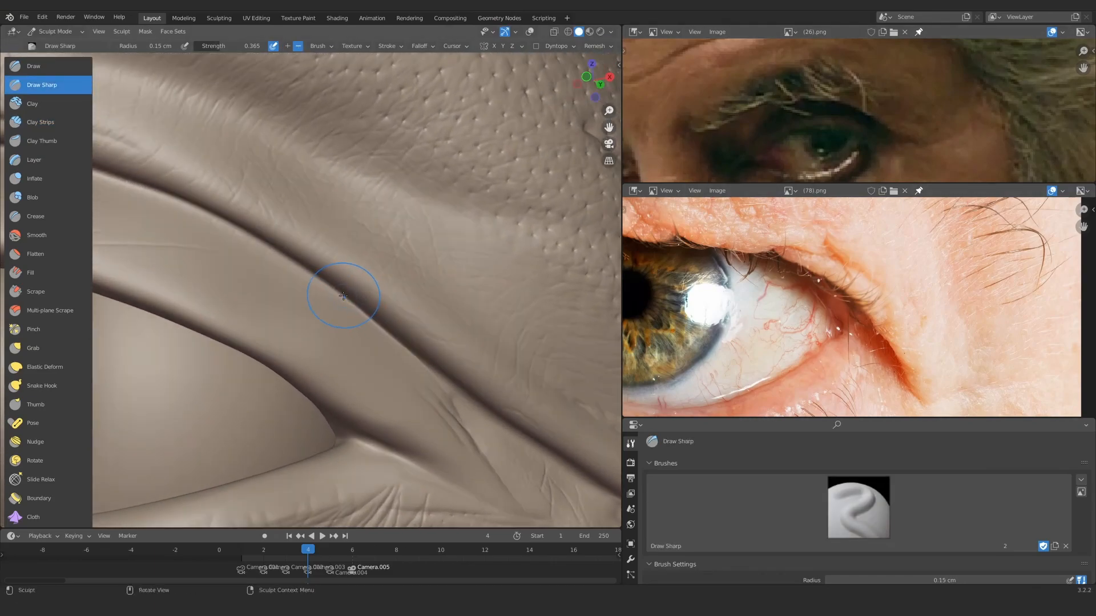
mouse_move(439, 285)
ctrl+middle_down()
mouse_move(419, 337)
mouse_move(455, 293)
ctrl+middle_up()
ctrl+middle_drag(388, 359, 371, 315)
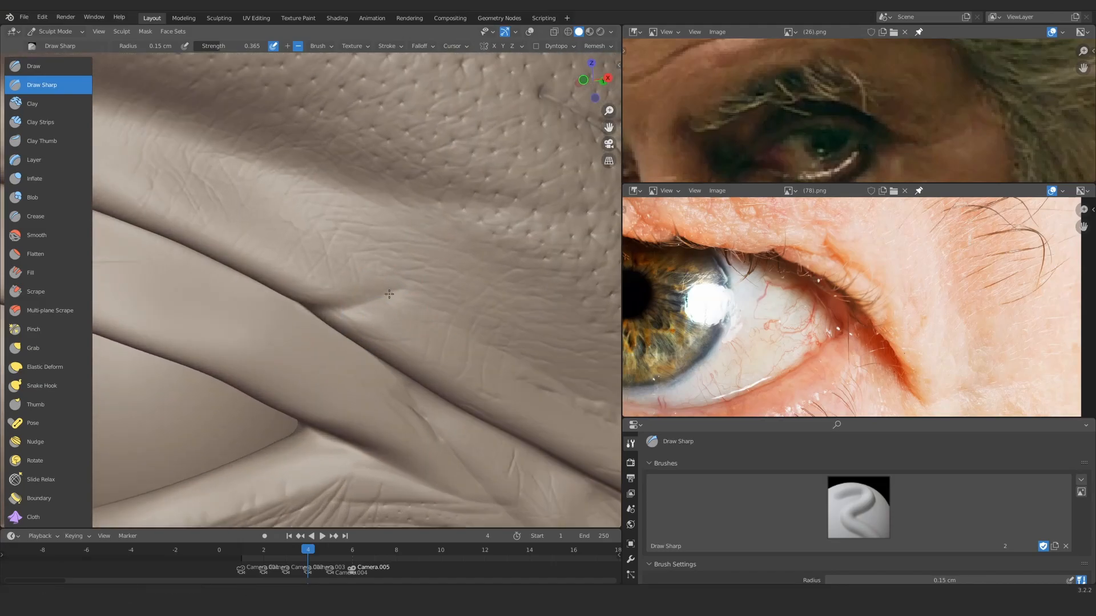
Step: Deepen the branching crease and its junction with the upper eyelid fold using Draw Sharp at 0.086 cm radius
mouse_move(408, 347)
ctrl+middle_down()
mouse_move(352, 293)
mouse_move(304, 277)
ctrl+middle_up()
key(f)
click(280, 278)
drag(291, 277, 317, 270)
mouse_move(313, 251)
ctrl+middle_down()
mouse_move(306, 277)
mouse_move(320, 314)
ctrl+middle_up()
mouse_move(336, 302)
middle_down()
mouse_move(392, 310)
mouse_move(354, 232)
mouse_move(411, 282)
middle_up()
ctrl+middle_drag(419, 317, 404, 264)
middle_drag(408, 337, 412, 274)
shift+middle_drag(398, 206, 341, 266)
ctrl+middle_drag(351, 297, 328, 234)
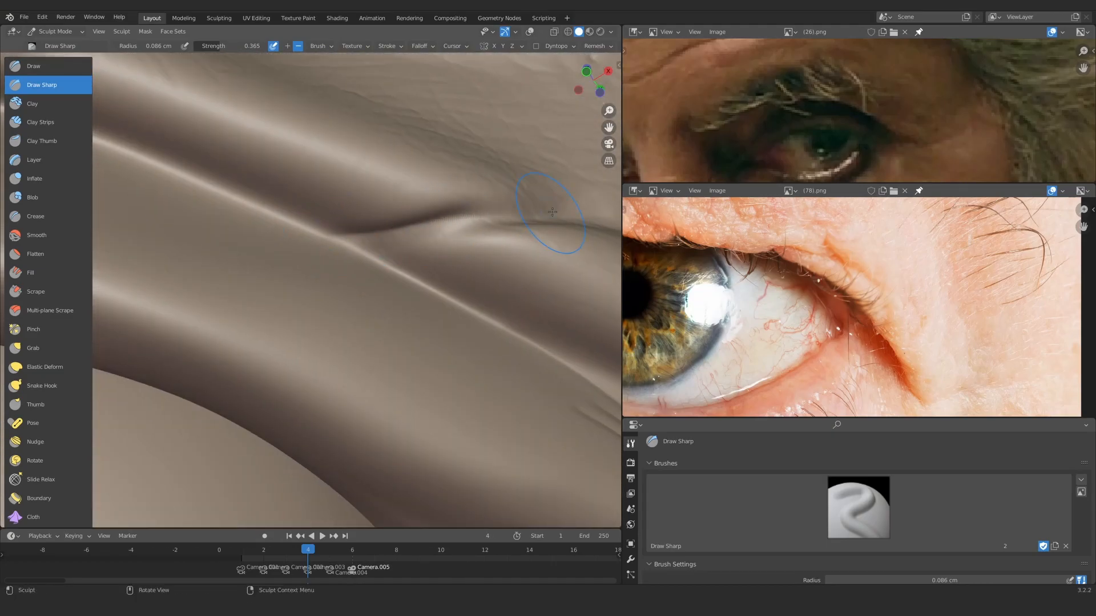
drag(393, 231, 422, 223)
Step: Pull the fold edge into an overlapping shape where the branching crease starts, using the Grab brush at 0.12 cm radius
ctrl+alt+drag(377, 229, 359, 297)
alt+drag(342, 188, 354, 215)
mouse_move(366, 331)
ctrl+alt+mouse_down()
mouse_move(367, 276)
mouse_move(327, 344)
ctrl+alt+mouse_up()
key(g)
key(f)
click(362, 280)
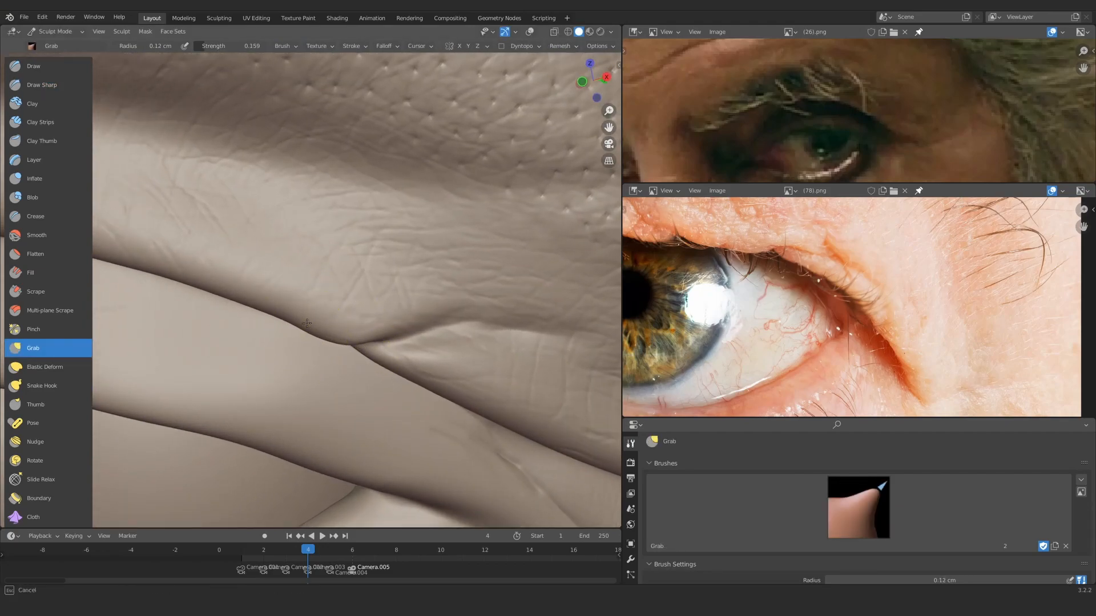
ctrl+alt+drag(365, 274, 320, 350)
ctrl+alt+drag(320, 308, 317, 365)
Step: Build up volume on the fold around the branching crease with the SculptDraw brush, starting at 0.11 cm radius
alt+drag(320, 343, 325, 274)
alt+drag(325, 274, 331, 217)
ctrl+alt+drag(331, 262, 334, 194)
mouse_move(334, 194)
alt+mouse_down()
mouse_move(332, 116)
mouse_move(273, 243)
mouse_move(295, 232)
alt+mouse_up()
key(x)
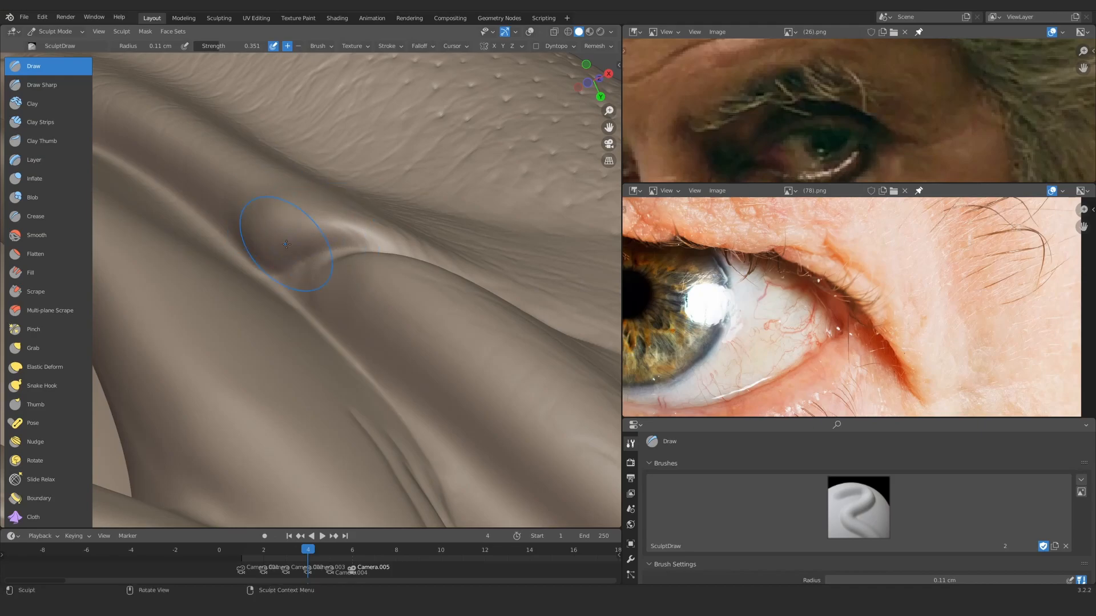
ctrl+alt+drag(297, 257, 298, 325)
mouse_move(298, 325)
alt+mouse_down()
mouse_move(299, 374)
mouse_move(238, 311)
mouse_move(229, 353)
alt+mouse_up()
alt+drag(228, 354, 176, 323)
mouse_move(319, 342)
ctrl+alt+mouse_down()
mouse_move(321, 290)
mouse_move(337, 354)
ctrl+alt+mouse_up()
mouse_move(337, 354)
alt+mouse_down()
mouse_move(332, 282)
mouse_move(403, 211)
mouse_move(348, 226)
alt+mouse_up()
mouse_move(348, 225)
ctrl+alt+mouse_down()
mouse_move(325, 276)
mouse_move(337, 177)
ctrl+alt+mouse_up()
Step: Carve creases into the edge of the upper eyelid fold above the outer half of the eye, using Draw Sharp at 0.055 cm radius
ctrl+alt+drag(890, 336, 891, 302)
mouse_move(890, 302)
alt+mouse_down()
mouse_move(799, 286)
mouse_move(789, 260)
alt+mouse_up()
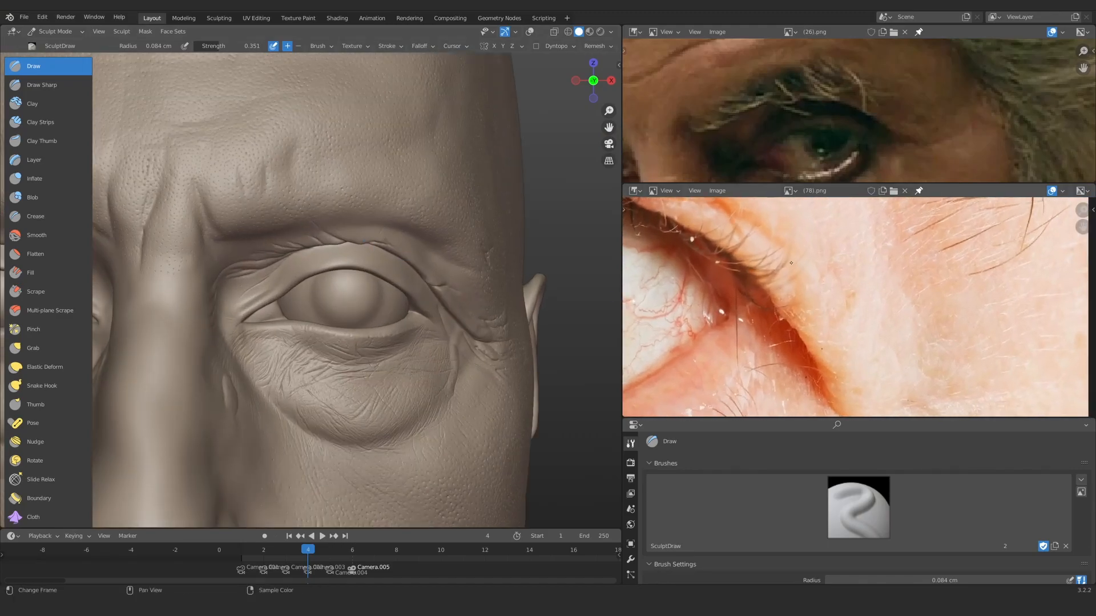
mouse_move(343, 319)
ctrl+alt+mouse_down()
mouse_move(342, 280)
mouse_move(365, 228)
ctrl+alt+mouse_up()
mouse_move(456, 229)
alt+shift+mouse_down()
mouse_move(311, 273)
mouse_move(308, 246)
alt+shift+mouse_up()
click(43, 85)
mouse_move(336, 285)
ctrl+alt+mouse_down()
mouse_move(355, 244)
mouse_move(348, 268)
mouse_move(389, 255)
ctrl+alt+mouse_up()
key(f)
click(377, 262)
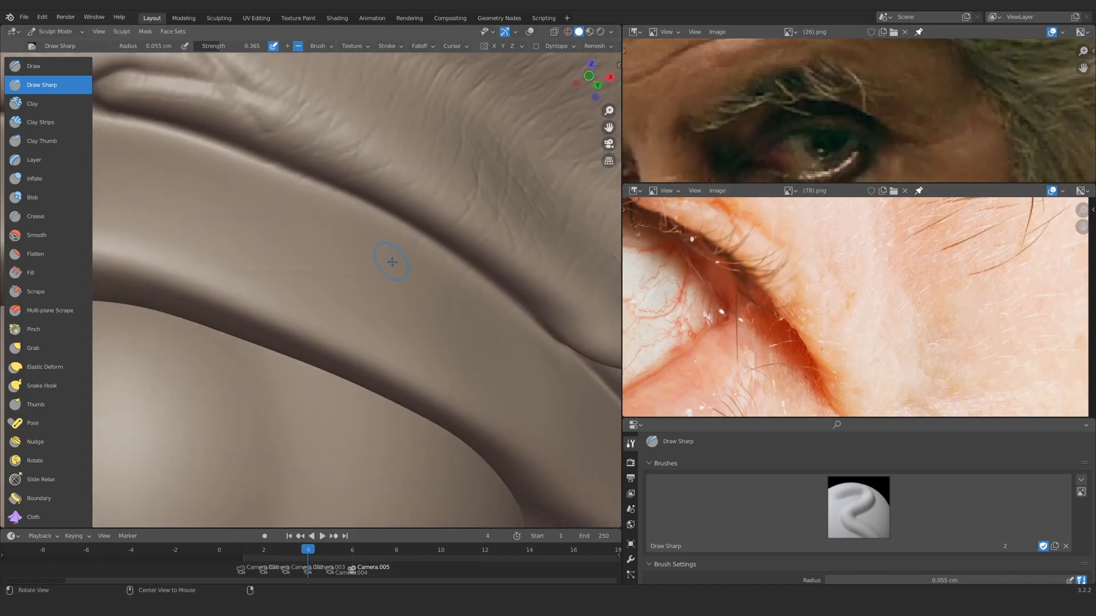
alt+drag(407, 150, 403, 166)
mouse_move(399, 296)
ctrl+alt+mouse_down()
mouse_move(394, 262)
mouse_move(426, 272)
ctrl+alt+mouse_up()
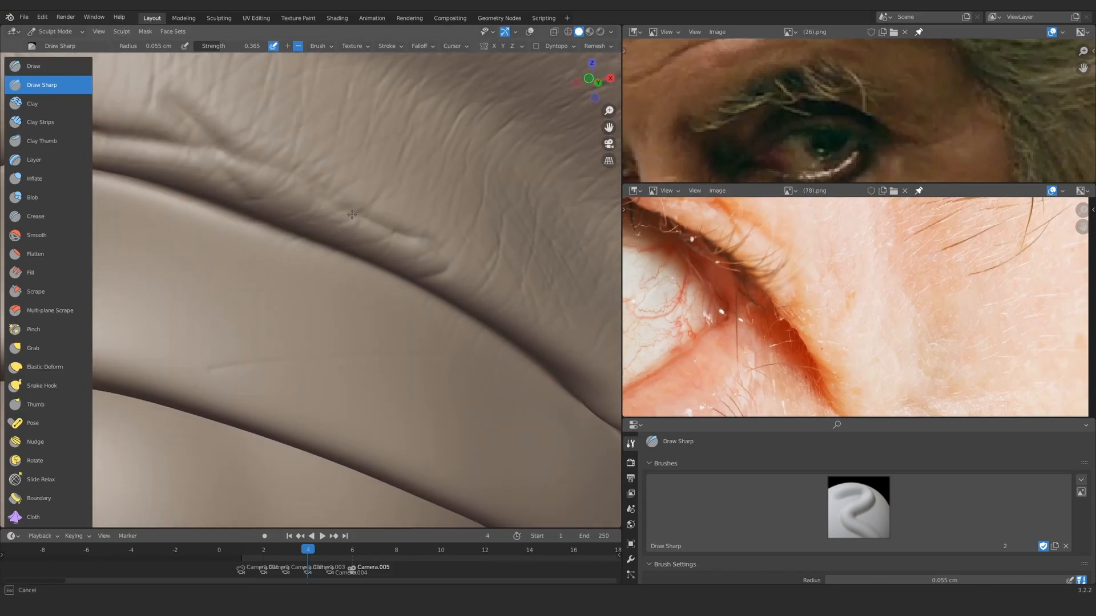
Step: Build up a small bulge at the end of the creased fold with the SculptDraw brush at 0.055 cm radius and adjust it with Grab
mouse_move(413, 264)
ctrl+alt+mouse_down()
mouse_move(398, 257)
mouse_move(367, 164)
ctrl+alt+mouse_up()
mouse_move(320, 319)
ctrl+alt+mouse_down()
mouse_move(325, 280)
mouse_move(237, 294)
ctrl+alt+mouse_up()
mouse_move(308, 274)
ctrl+alt+mouse_down()
mouse_move(335, 291)
mouse_move(315, 308)
mouse_move(341, 224)
mouse_move(320, 227)
ctrl+alt+mouse_up()
key(x)
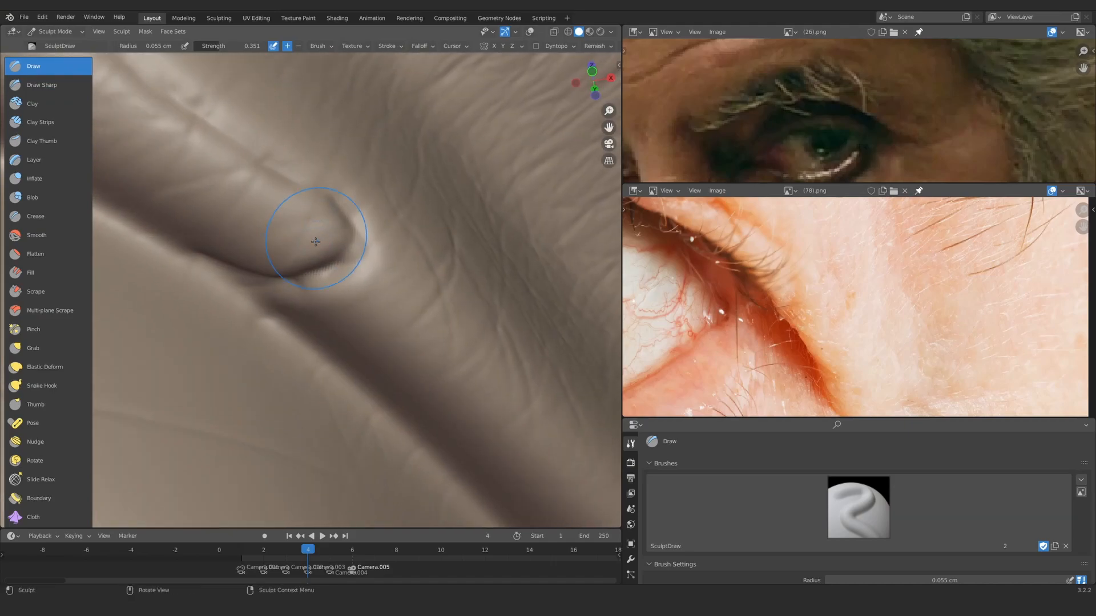
mouse_move(359, 296)
ctrl+alt+mouse_down()
mouse_move(347, 286)
mouse_move(360, 304)
ctrl+alt+mouse_up()
key(g)
Step: Sharpen the crease beneath the small bulge on the outer upper eyelid fold with Draw Sharp
click(46, 85)
key(f)
click(347, 291)
mouse_move(319, 308)
mouse_down()
mouse_move(365, 295)
mouse_move(293, 342)
mouse_move(310, 314)
mouse_move(386, 313)
mouse_move(374, 281)
mouse_up()
Step: Add more volume to the bulge and its surrounding fold edge with the SculptDraw brush
click(47, 66)
mouse_move(279, 286)
ctrl+alt+mouse_down()
mouse_move(363, 311)
mouse_move(313, 335)
ctrl+alt+mouse_up()
mouse_move(312, 335)
alt+mouse_down()
mouse_move(303, 277)
mouse_move(354, 265)
mouse_move(297, 278)
alt+mouse_up()
ctrl+alt+drag(423, 289, 318, 210)
mouse_move(285, 245)
ctrl+alt+mouse_down()
mouse_move(337, 254)
mouse_move(215, 226)
ctrl+alt+mouse_up()
key(2)
Step: Carve fine diagonal wrinkles into the skin above the outer upper eyelid fold using Draw Sharp at 0.043 cm radius
ctrl+alt+drag(274, 288, 305, 280)
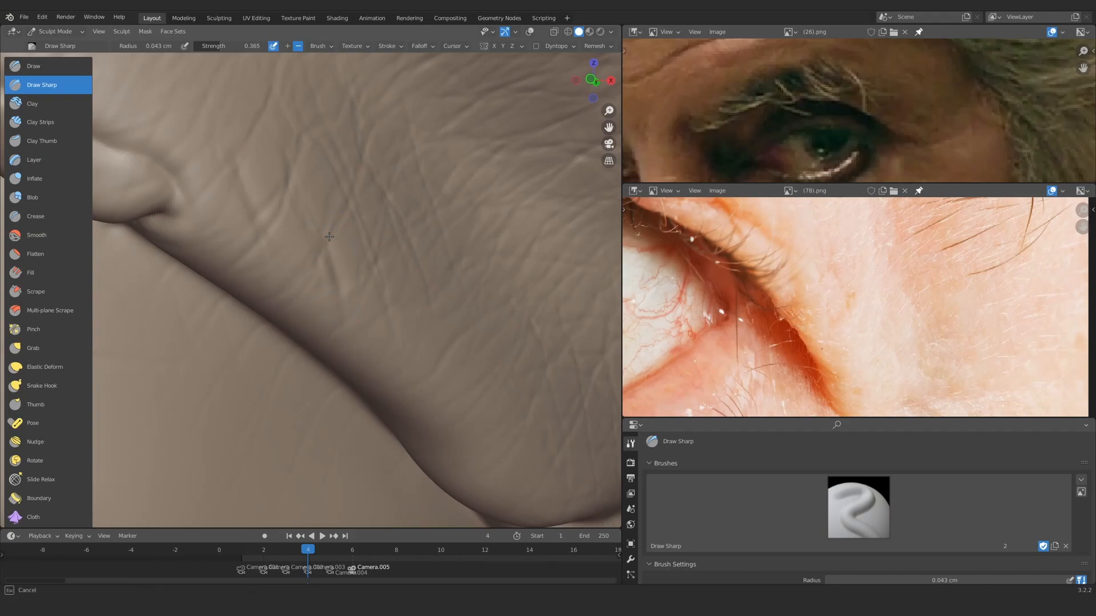
alt+drag(329, 236, 349, 338)
drag(331, 377, 270, 232)
mouse_move(285, 276)
ctrl+alt+mouse_down()
mouse_move(264, 279)
mouse_move(283, 281)
ctrl+alt+mouse_up()
mouse_move(257, 326)
mouse_down()
mouse_move(228, 217)
mouse_move(258, 280)
mouse_up()
ctrl+alt+drag(285, 291, 265, 292)
alt+drag(335, 320, 326, 231)
mouse_move(267, 201)
ctrl+alt+mouse_down()
mouse_move(281, 200)
mouse_move(264, 195)
ctrl+alt+mouse_up()
Step: Carve short curved creases beyond the bulge along the outer end of the upper eyelid fold with Draw Sharp
mouse_move(308, 231)
ctrl+alt+mouse_down()
mouse_move(320, 295)
mouse_move(431, 147)
ctrl+alt+mouse_up()
mouse_move(504, 299)
alt+mouse_down()
mouse_move(452, 257)
mouse_move(352, 268)
mouse_move(351, 329)
alt+mouse_up()
mouse_move(201, 420)
mouse_down()
mouse_move(328, 390)
mouse_move(328, 375)
mouse_move(147, 419)
mouse_up()
ctrl+alt+drag(365, 189, 379, 342)
mouse_move(365, 388)
alt+mouse_down()
mouse_move(335, 330)
mouse_move(377, 320)
alt+mouse_up()
alt+shift+drag(246, 274, 345, 277)
shift+middle_drag(345, 276, 316, 315)
ctrl+middle_drag(316, 315, 292, 269)
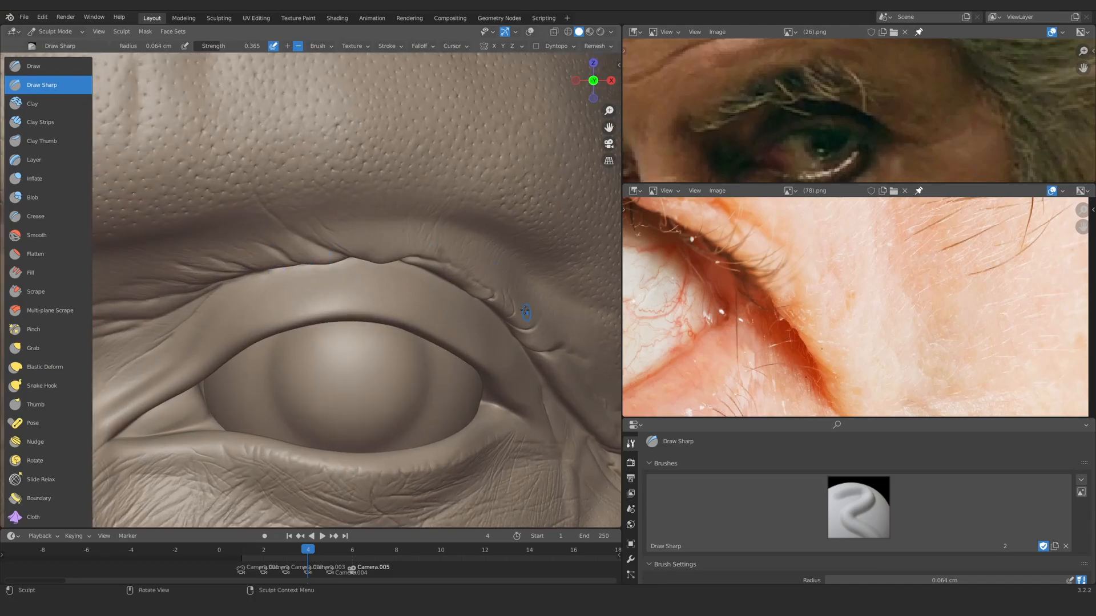
Step: Carve creases on the inner half of the upper eyelid fold with Draw Sharp, following the close-up reference of the skin under the brow
ctrl+alt+drag(851, 273, 844, 348)
ctrl+alt+drag(742, 319, 862, 315)
ctrl+alt+drag(796, 312, 817, 274)
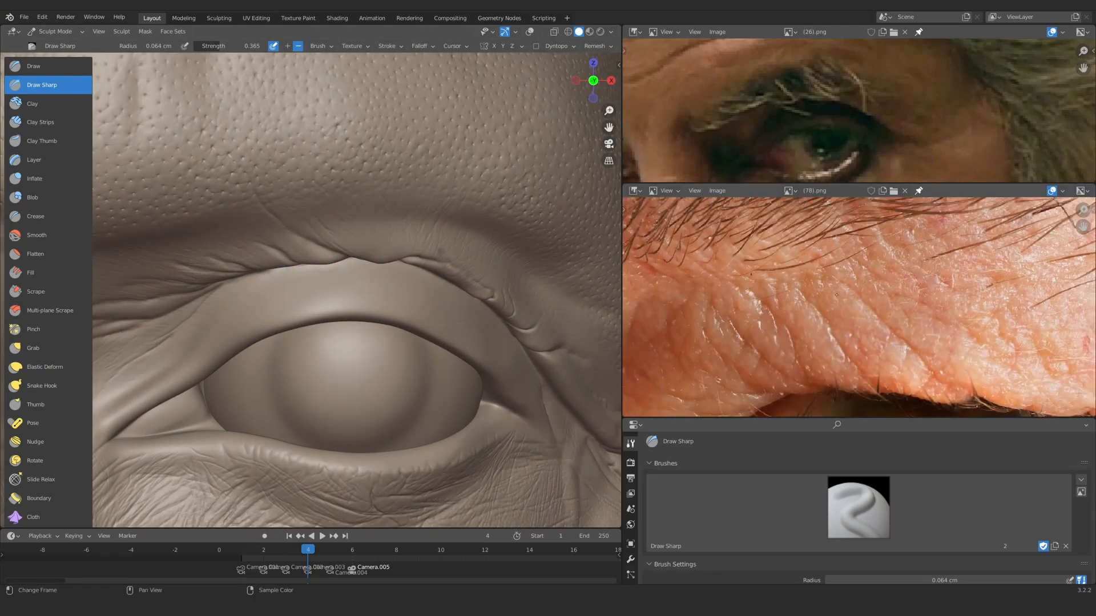
ctrl+alt+drag(351, 307, 337, 262)
mouse_move(336, 262)
alt+shift+mouse_down()
mouse_move(382, 316)
mouse_move(310, 242)
mouse_move(283, 278)
mouse_move(285, 257)
alt+shift+mouse_up()
alt+shift+drag(285, 257, 372, 225)
ctrl+alt+drag(737, 371, 742, 331)
alt+drag(743, 331, 792, 260)
ctrl+alt+drag(442, 312, 429, 271)
drag(332, 230, 323, 228)
Step: Adjust the shape of the inner upper eyelid fold with the Grab brush
mouse_move(305, 228)
ctrl+alt+mouse_down()
mouse_move(286, 193)
mouse_move(292, 233)
mouse_move(436, 311)
ctrl+alt+mouse_up()
key(g)
key(f)
click(345, 276)
Step: Carve slanted creases running into the inner part of the upper eyelid fold with Draw Sharp at 0.053 cm radius
click(54, 85)
ctrl+alt+drag(451, 268, 386, 355)
ctrl+alt+drag(385, 355, 371, 323)
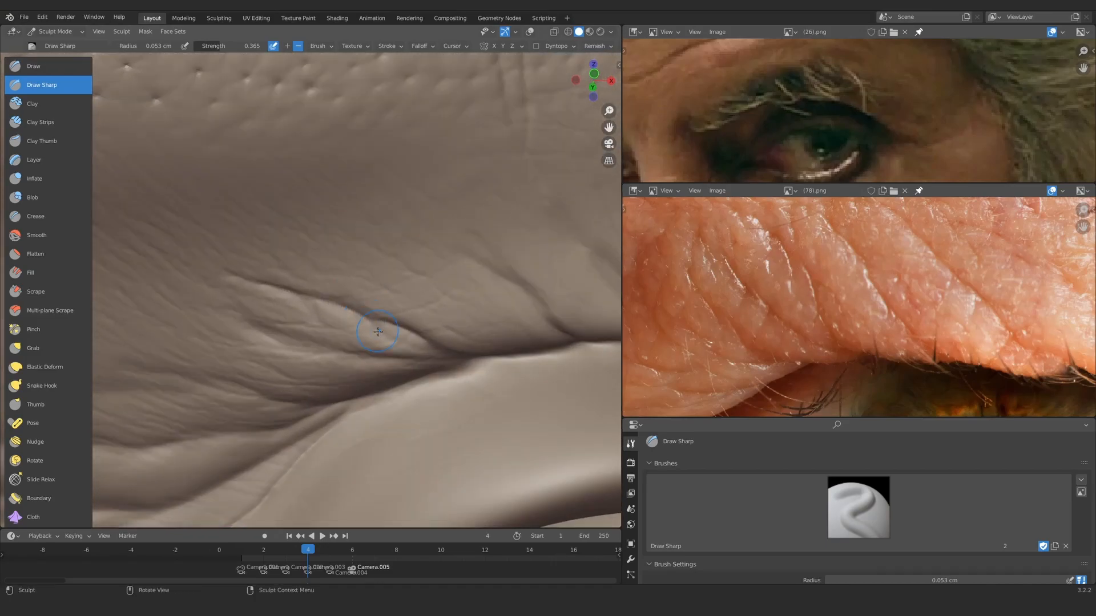
ctrl+alt+drag(294, 306, 335, 352)
ctrl+alt+drag(335, 351, 317, 287)
mouse_move(461, 318)
ctrl+alt+mouse_down()
mouse_move(360, 287)
mouse_move(244, 270)
ctrl+alt+mouse_up()
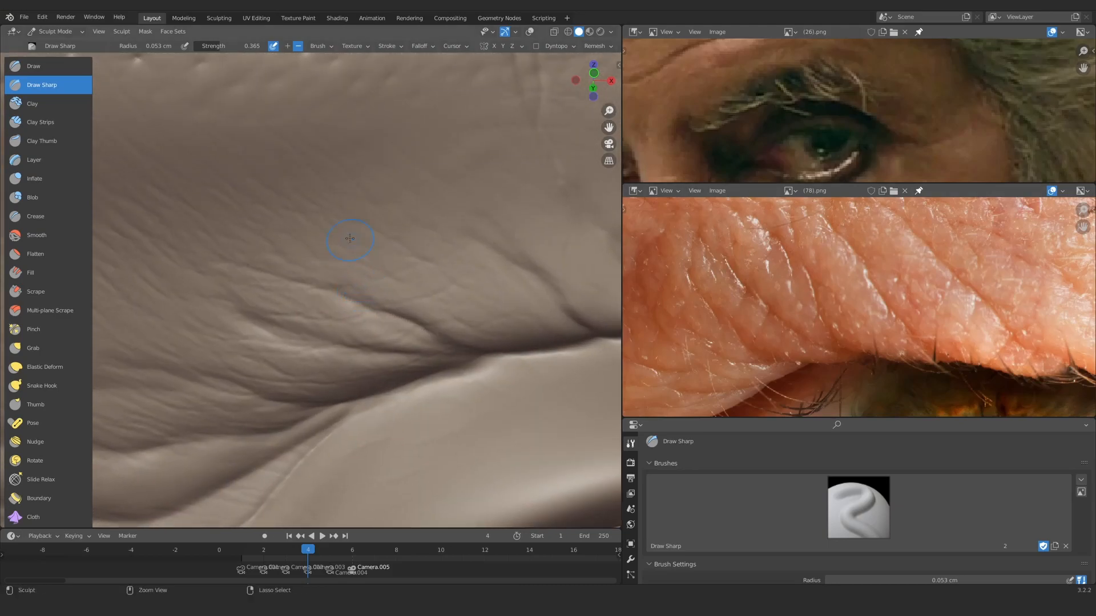
Step: Deepen and extend the slanted creases of the inner upper eyelid fold, matching the close-up reference
ctrl+alt+drag(354, 250, 394, 320)
ctrl+alt+drag(741, 274, 747, 343)
alt+drag(477, 323, 471, 326)
ctrl+alt+drag(471, 325, 286, 282)
mouse_move(197, 247)
ctrl+alt+mouse_down()
mouse_move(328, 255)
mouse_move(320, 330)
mouse_move(346, 376)
ctrl+alt+mouse_up()
Step: Carve long diagonal creases and fine wrinkles up from the inner eyelid fold with Draw Sharp at 0.035 cm radius
ctrl+alt+drag(949, 323, 748, 262)
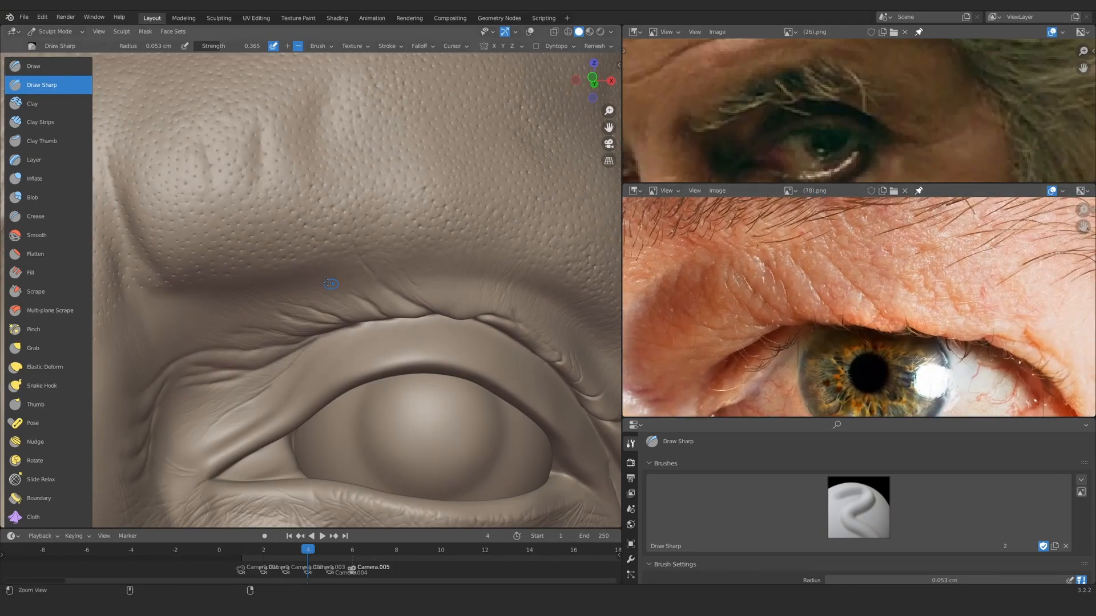
ctrl+alt+drag(349, 289, 303, 277)
ctrl+alt+drag(869, 367, 927, 385)
mouse_move(302, 254)
ctrl+alt+mouse_down()
mouse_move(333, 249)
mouse_move(343, 286)
mouse_move(341, 264)
ctrl+alt+mouse_up()
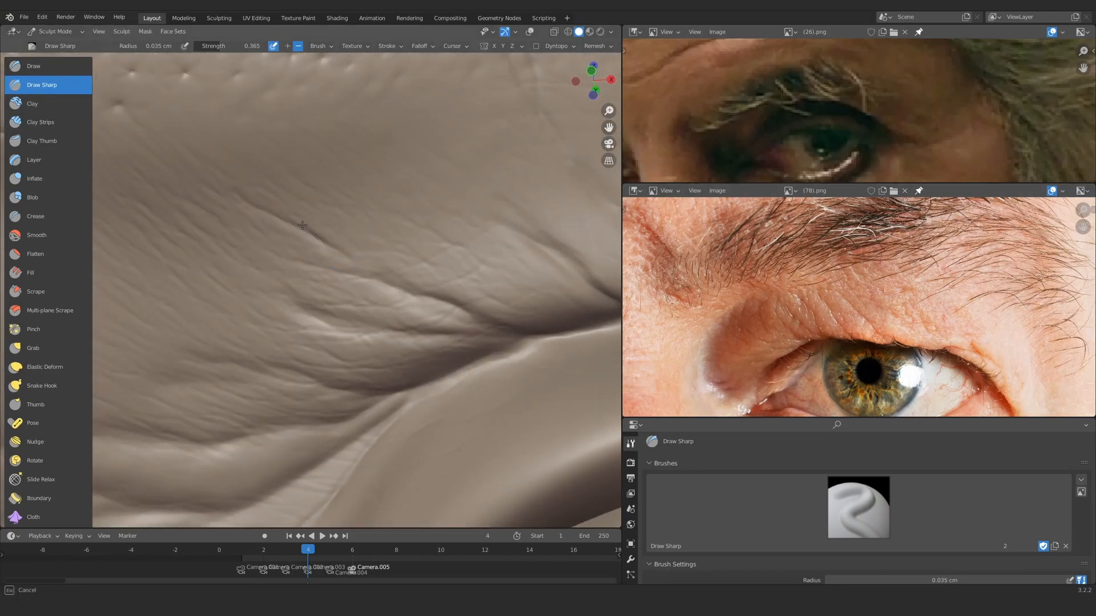
middle_drag(345, 289, 355, 280)
drag(398, 310, 294, 282)
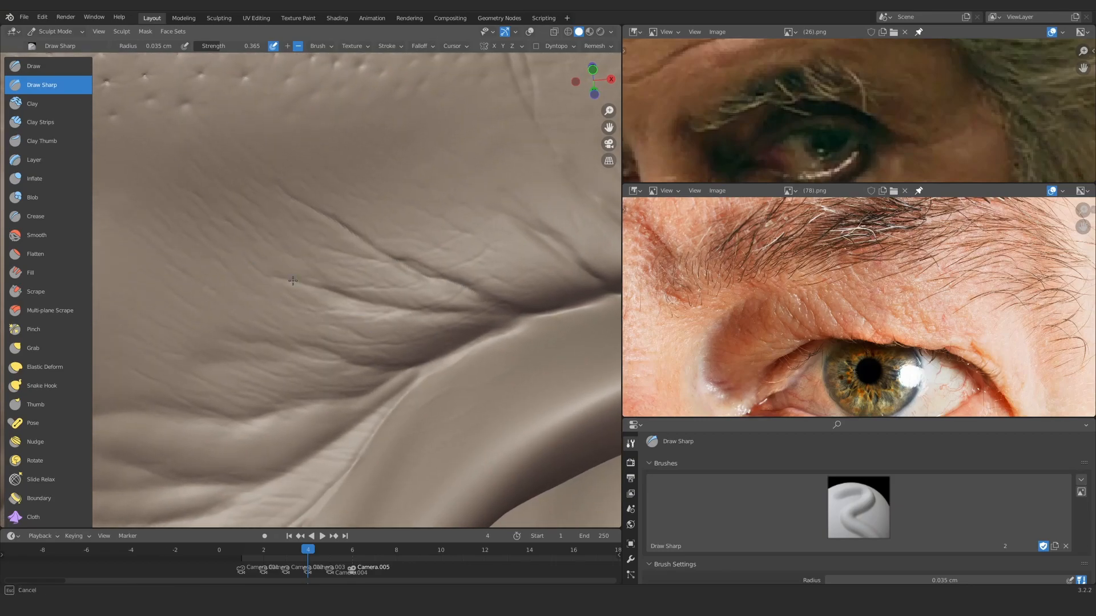
drag(218, 250, 142, 207)
ctrl+alt+drag(240, 252, 251, 205)
Step: Extend the diagonal creases above the middle of the upper eyelid fold towards the pored brow area, keeping the 0.035 cm radius
alt+drag(342, 240, 357, 237)
ctrl+alt+drag(388, 237, 447, 282)
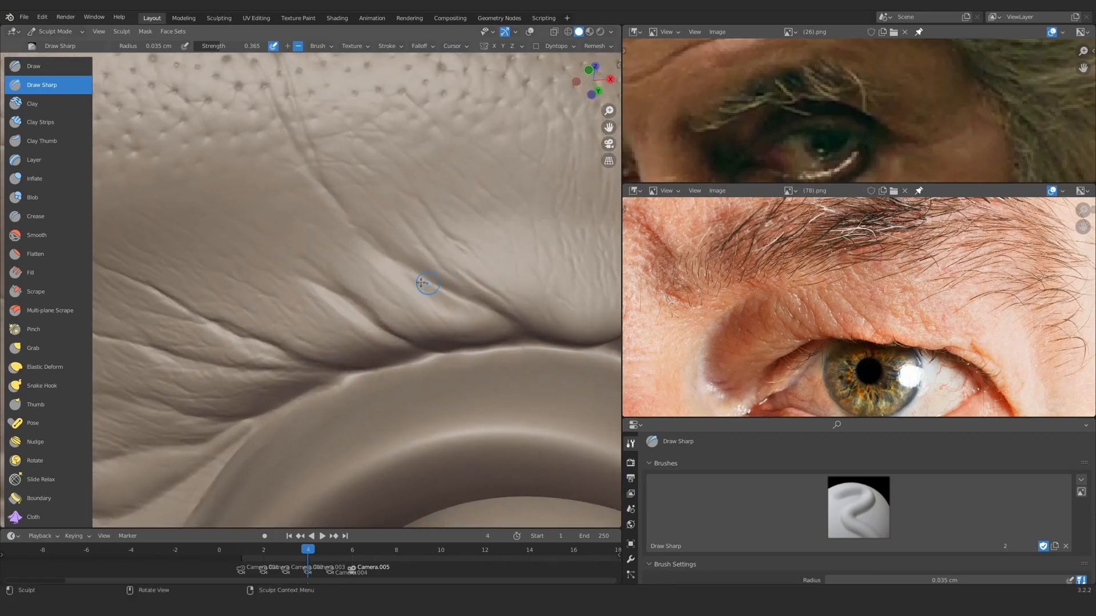
mouse_move(297, 252)
ctrl+alt+mouse_down()
mouse_move(335, 303)
mouse_move(294, 272)
mouse_move(301, 293)
mouse_move(297, 270)
ctrl+alt+mouse_up()
mouse_move(821, 257)
ctrl+alt+mouse_down()
mouse_move(837, 300)
mouse_move(737, 241)
ctrl+alt+mouse_up()
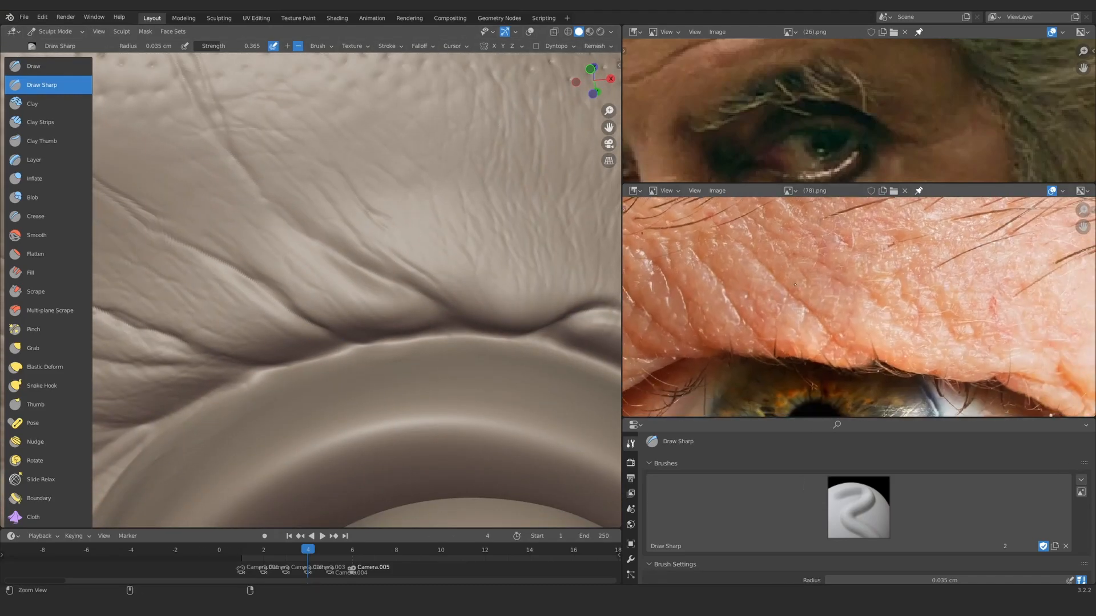
mouse_move(308, 252)
ctrl+alt+mouse_down()
mouse_move(289, 264)
mouse_move(257, 250)
mouse_move(274, 213)
ctrl+alt+mouse_up()
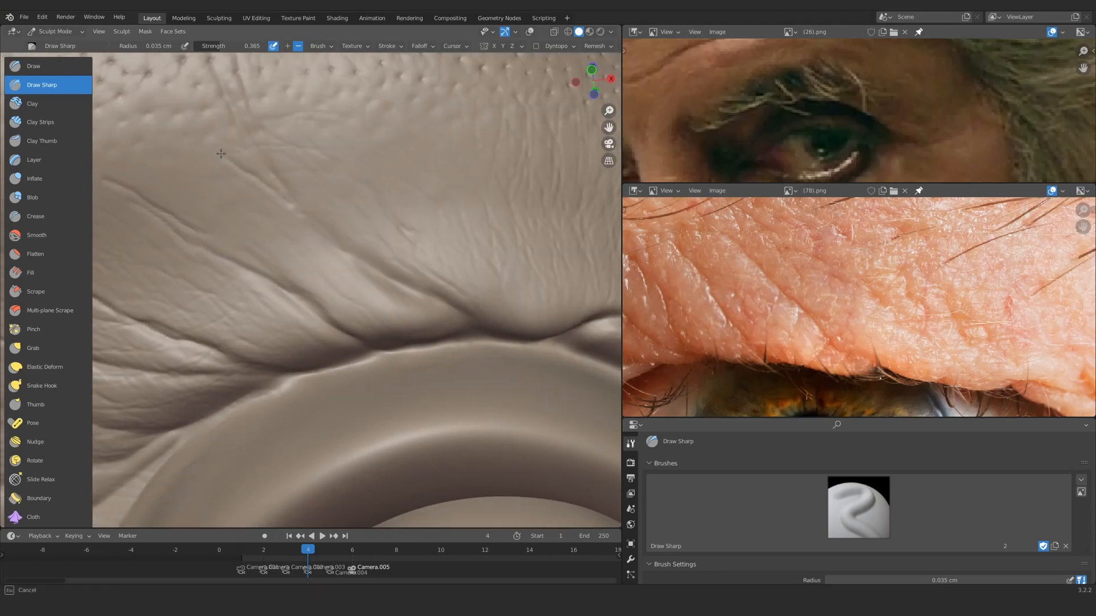
ctrl+alt+drag(365, 252, 342, 297)
mouse_move(342, 296)
alt+mouse_down()
mouse_move(299, 269)
mouse_move(320, 229)
alt+mouse_up()
Step: Refine the creases between the middle and inner end of the upper eyelid fold with Draw Sharp against the reference photo
mouse_move(788, 285)
ctrl+alt+mouse_down()
mouse_move(799, 257)
mouse_move(794, 268)
ctrl+alt+mouse_up()
ctrl+alt+drag(482, 292, 410, 246)
mouse_move(319, 221)
alt+mouse_down()
mouse_move(339, 214)
mouse_move(342, 285)
mouse_move(371, 256)
mouse_move(396, 252)
mouse_move(446, 270)
mouse_move(246, 258)
alt+mouse_up()
mouse_move(142, 223)
ctrl+middle_down()
mouse_move(342, 268)
mouse_move(369, 293)
ctrl+middle_up()
mouse_move(765, 319)
middle_down()
mouse_move(964, 296)
mouse_move(873, 325)
middle_up()
mouse_move(285, 297)
ctrl+middle_down()
mouse_move(357, 255)
mouse_move(435, 239)
mouse_move(393, 232)
ctrl+middle_up()
Step: Carve thin wrinkles across the lid skin above the inner eye corner with Draw Sharp at 0.035 cm radius
alt+drag(770, 318, 821, 274)
mouse_move(372, 291)
ctrl+alt+mouse_down()
mouse_move(321, 288)
mouse_move(374, 283)
ctrl+alt+mouse_up()
middle_drag(373, 283, 209, 314)
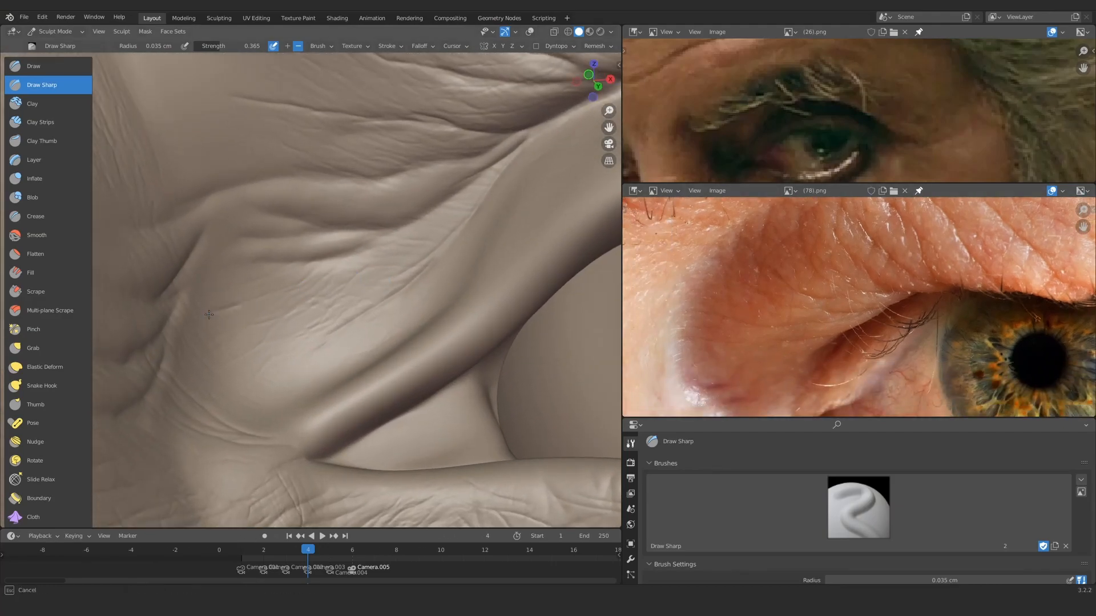
mouse_move(235, 268)
ctrl+middle_down()
mouse_move(320, 228)
mouse_move(361, 262)
mouse_move(352, 279)
ctrl+middle_up()
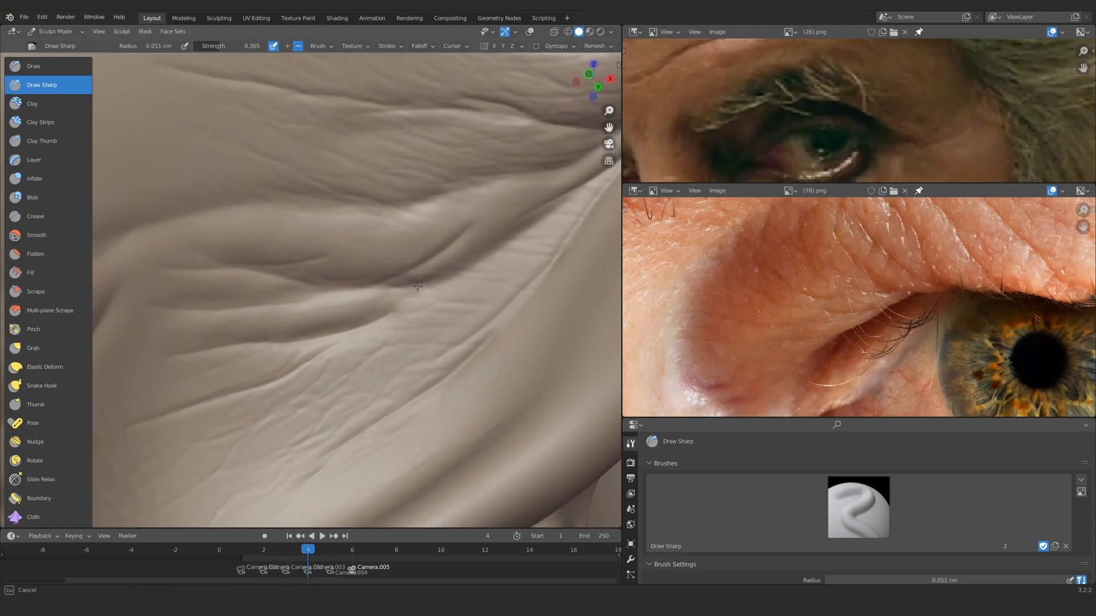
Step: Carve lengthwise creases into the folds above the inner eye corner using Draw Sharp at 0.051 cm radius
ctrl+middle_drag(438, 274, 442, 260)
mouse_move(448, 193)
mouse_down()
mouse_move(421, 202)
mouse_move(322, 178)
mouse_move(474, 182)
mouse_up()
mouse_move(394, 204)
mouse_down()
mouse_move(251, 200)
mouse_move(166, 173)
mouse_up()
drag(191, 198, 273, 206)
Step: Lengthen the creases fanning from the inner eyelid fold towards the nose with Draw Sharp at 0.04 cm radius
ctrl+middle_drag(296, 228, 308, 297)
mouse_move(308, 297)
middle_down()
mouse_move(344, 274)
mouse_move(337, 256)
middle_up()
middle_drag(337, 256, 331, 264)
ctrl+middle_drag(330, 264, 335, 251)
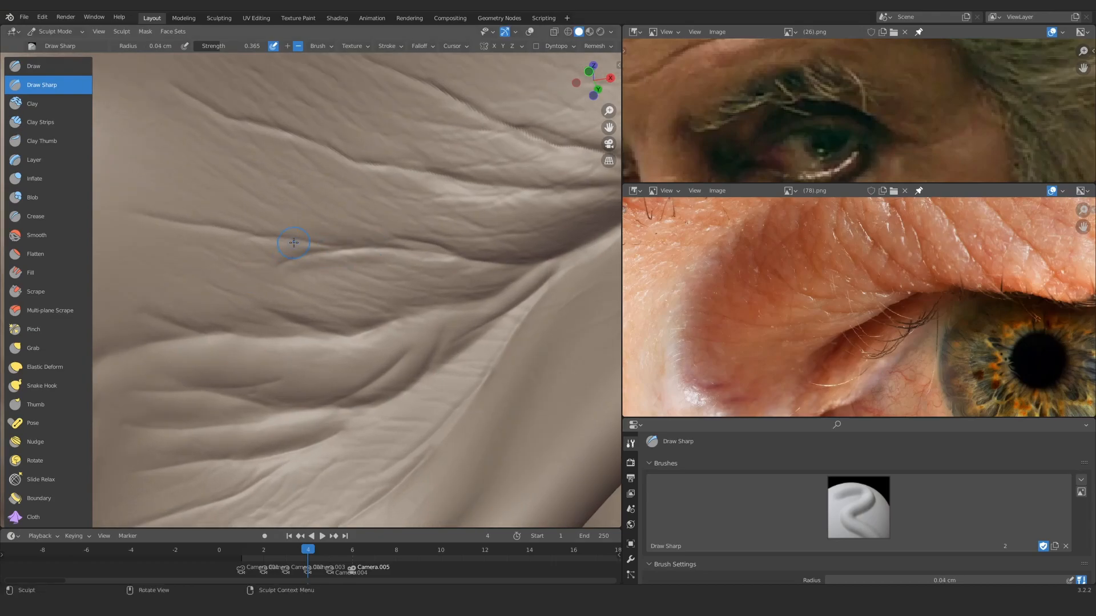
ctrl+middle_drag(226, 213, 251, 265)
Step: Carve small creases branching off the diagonal wrinkles above the inner eyelid fold, using Draw Sharp at 0.041 cm radius
ctrl+middle_drag(885, 297, 888, 337)
ctrl+middle_drag(970, 308, 973, 257)
mouse_move(350, 279)
ctrl+middle_down()
mouse_move(350, 225)
mouse_move(379, 222)
mouse_move(377, 239)
mouse_move(380, 210)
ctrl+middle_up()
drag(381, 203, 380, 200)
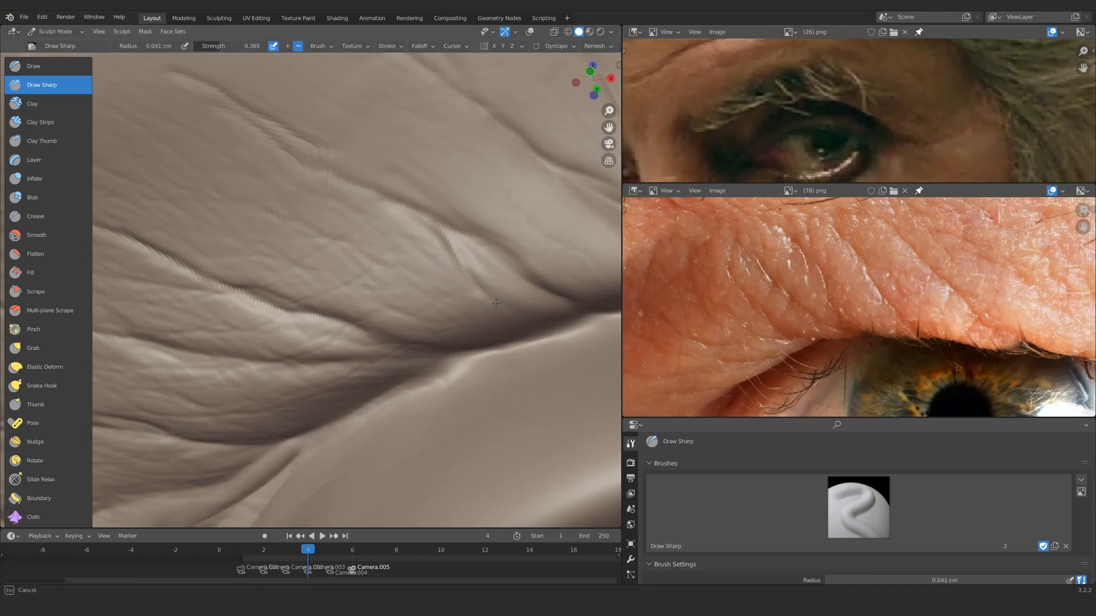
mouse_move(361, 171)
middle_down()
mouse_move(367, 184)
mouse_move(289, 203)
middle_up()
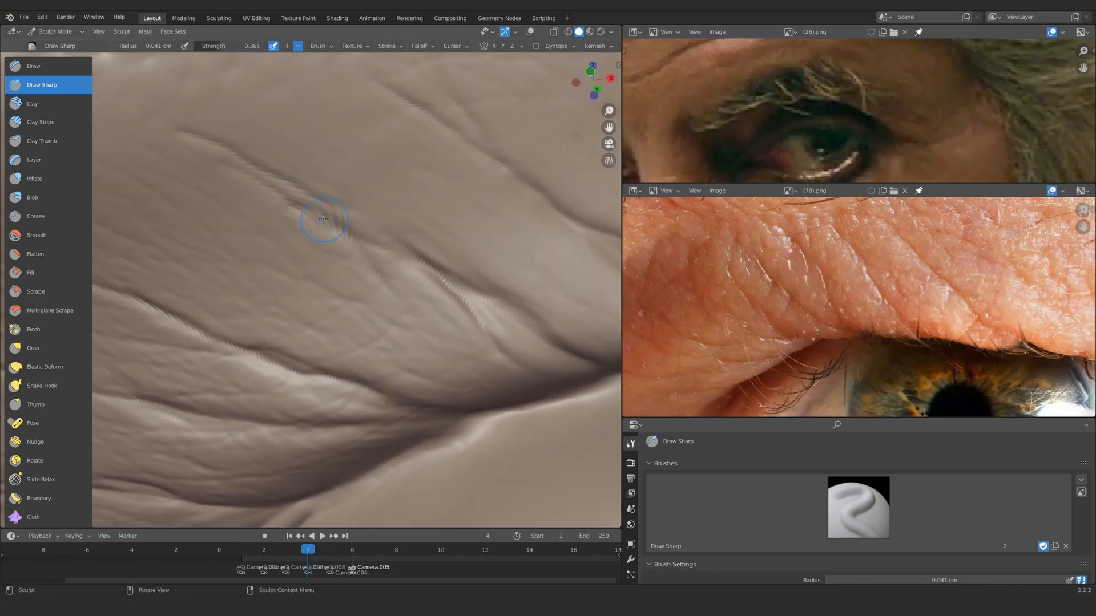
Step: Add thin branch wrinkles beside the diagonal crease above the middle of the fold with Draw Sharp at 0.024 cm radius
mouse_move(243, 169)
middle_down()
mouse_move(325, 247)
mouse_move(291, 193)
mouse_move(365, 328)
mouse_move(360, 268)
middle_up()
ctrl+middle_drag(371, 339, 382, 291)
mouse_move(383, 291)
middle_down()
mouse_move(390, 309)
mouse_move(327, 269)
mouse_move(350, 269)
mouse_move(330, 241)
middle_up()
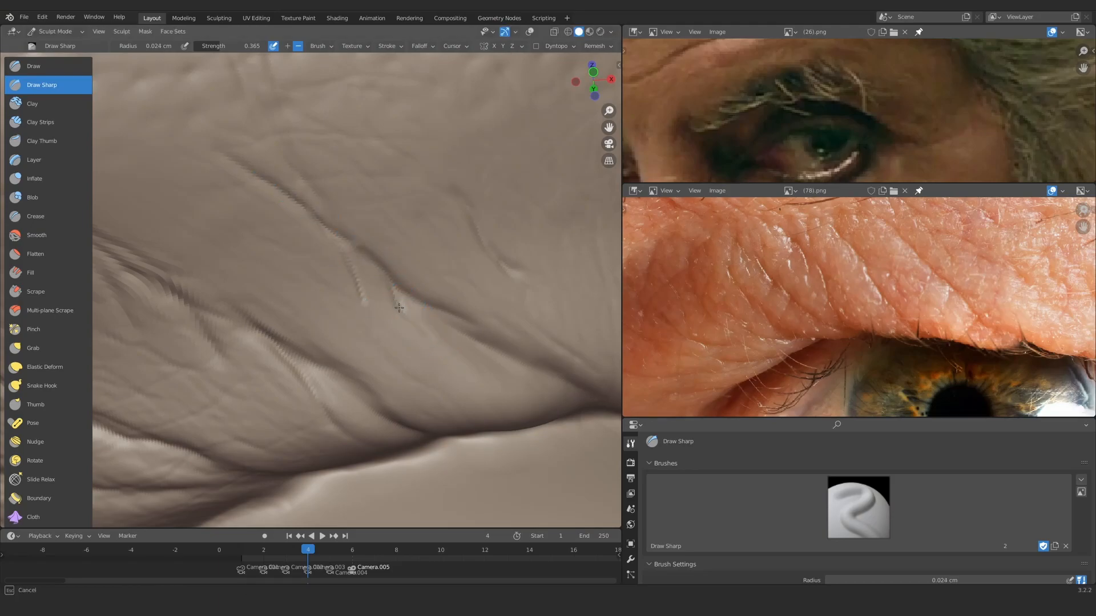
Step: Compare the wrinkles above the upper eyelid with the close-up reference of the skin below the brow
scroll(464, 343, down, 6)
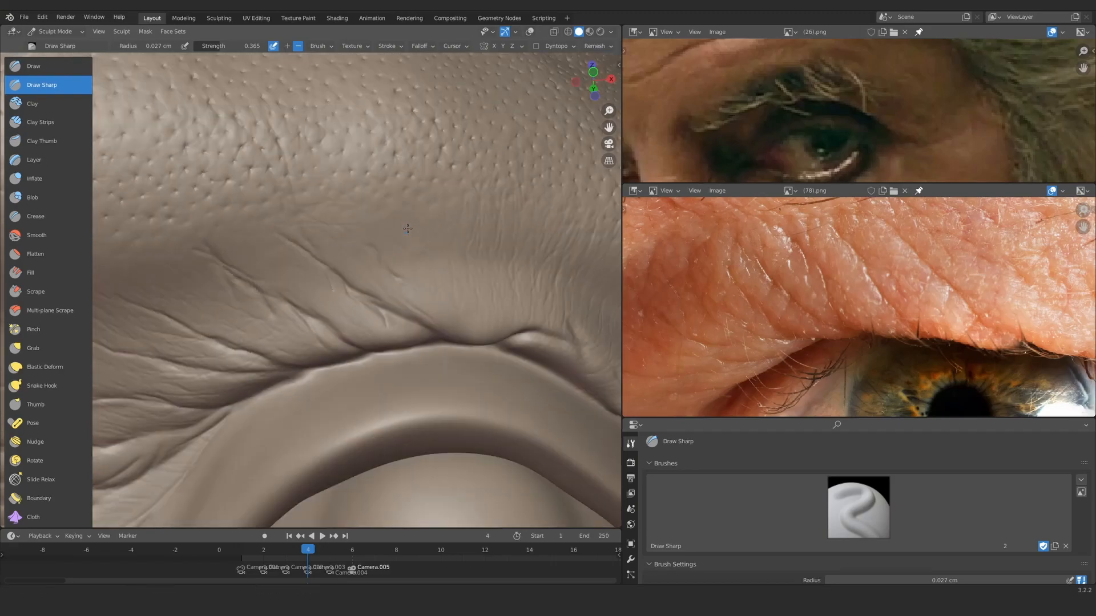
scroll(260, 328, up, 4)
scroll(260, 328, down, 3)
scroll(856, 308, up, 3)
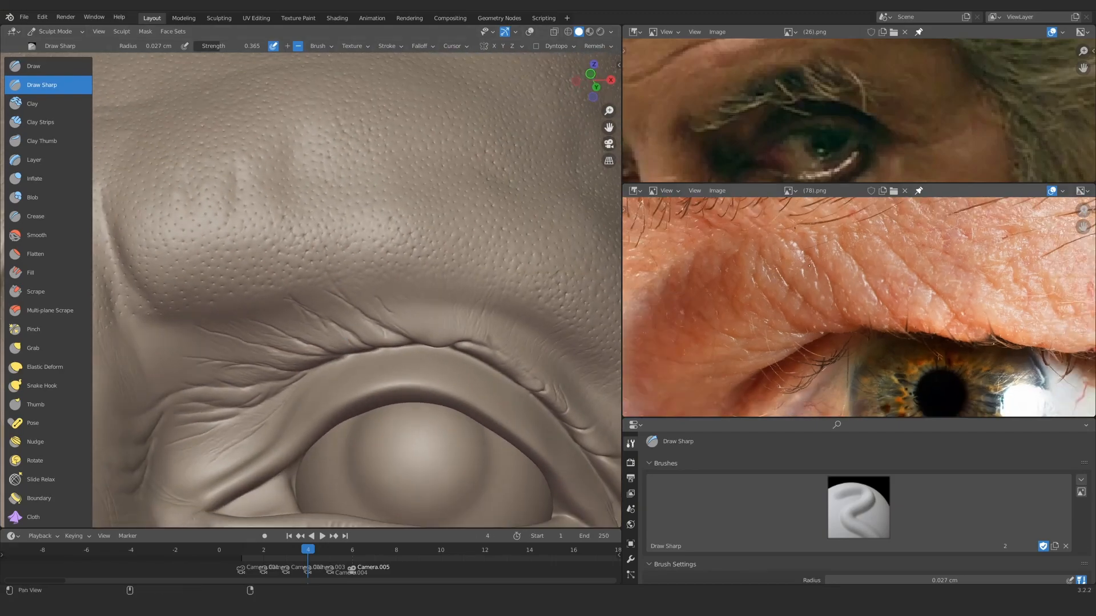
scroll(389, 283, up, 2)
scroll(343, 318, up, 4)
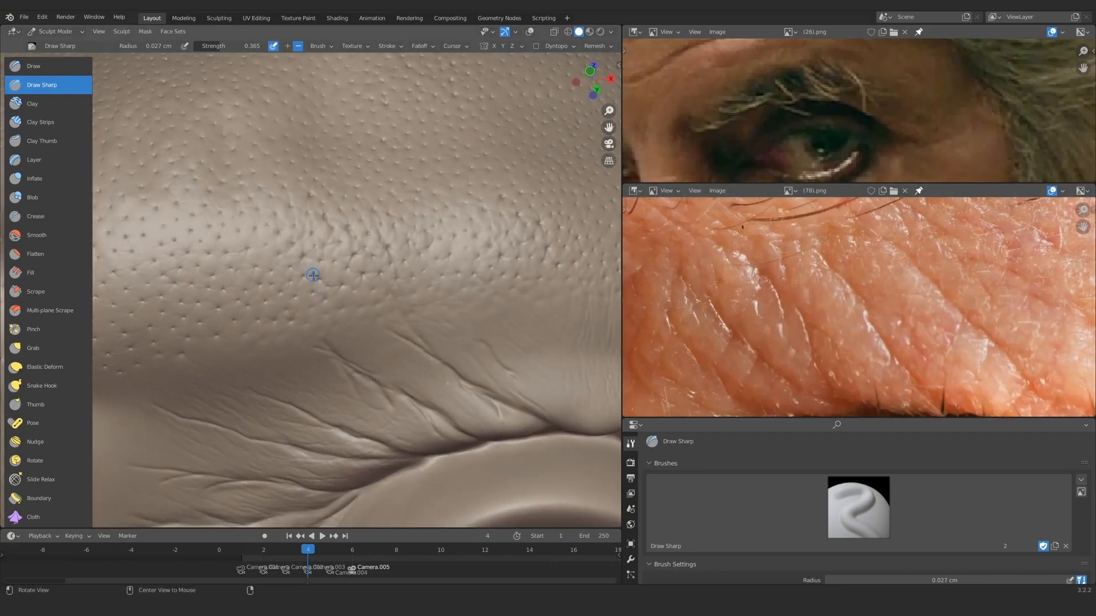
scroll(845, 336, down, 2)
Step: Carve fine creases where the eyelid wrinkles meet the pored brow skin, using Draw Sharp at 0.027 cm radius
ctrl+middle_drag(845, 335, 842, 323)
middle_drag(365, 319, 366, 280)
ctrl+middle_drag(799, 308, 755, 260)
ctrl+middle_drag(345, 281, 346, 290)
drag(235, 250, 321, 296)
ctrl+middle_drag(342, 306, 355, 321)
drag(300, 289, 365, 312)
ctrl+middle_drag(349, 324, 340, 310)
mouse_move(800, 279)
ctrl+middle_down()
mouse_move(794, 263)
mouse_move(799, 272)
ctrl+middle_up()
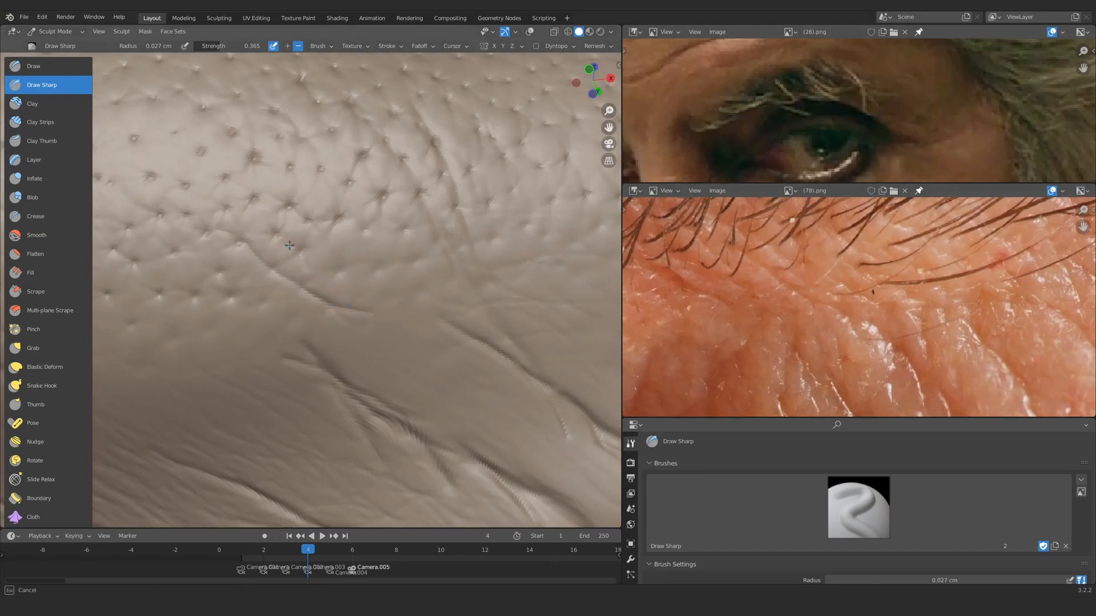
Step: Add curved connecting wrinkles between the pored brow skin and the diagonal eyelid creases
mouse_move(322, 256)
ctrl+middle_down()
mouse_move(377, 265)
mouse_move(373, 255)
ctrl+middle_up()
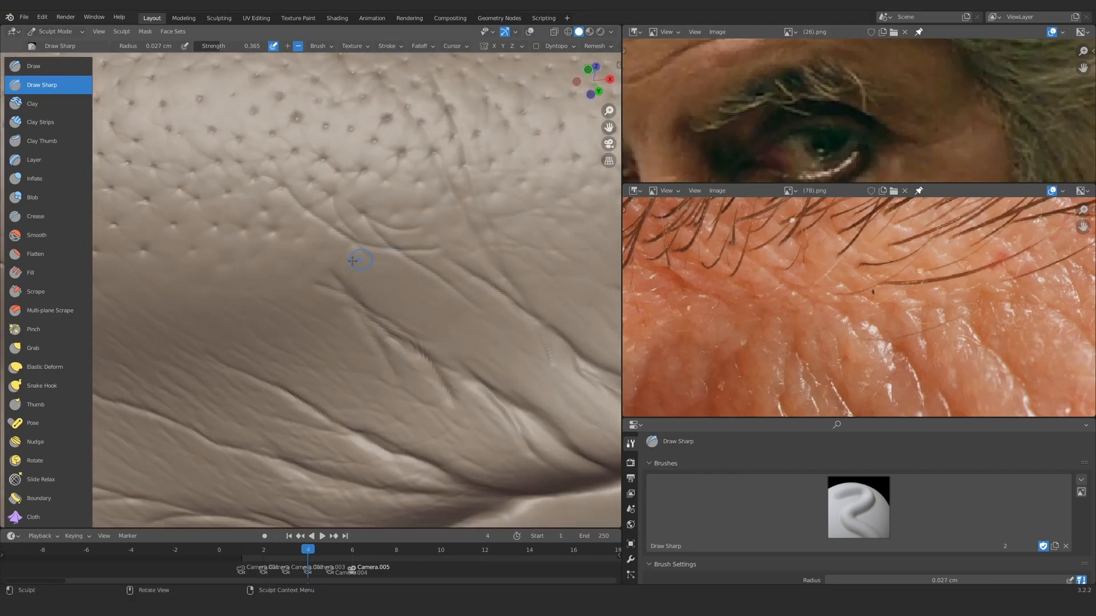
mouse_move(405, 168)
ctrl+middle_down()
mouse_move(357, 318)
mouse_move(301, 255)
ctrl+middle_up()
mouse_move(324, 328)
ctrl+middle_down()
mouse_move(342, 285)
mouse_move(312, 262)
ctrl+middle_up()
mouse_move(362, 261)
ctrl+alt+mouse_down()
mouse_move(360, 252)
mouse_move(316, 272)
mouse_move(388, 246)
mouse_move(501, 268)
ctrl+alt+mouse_up()
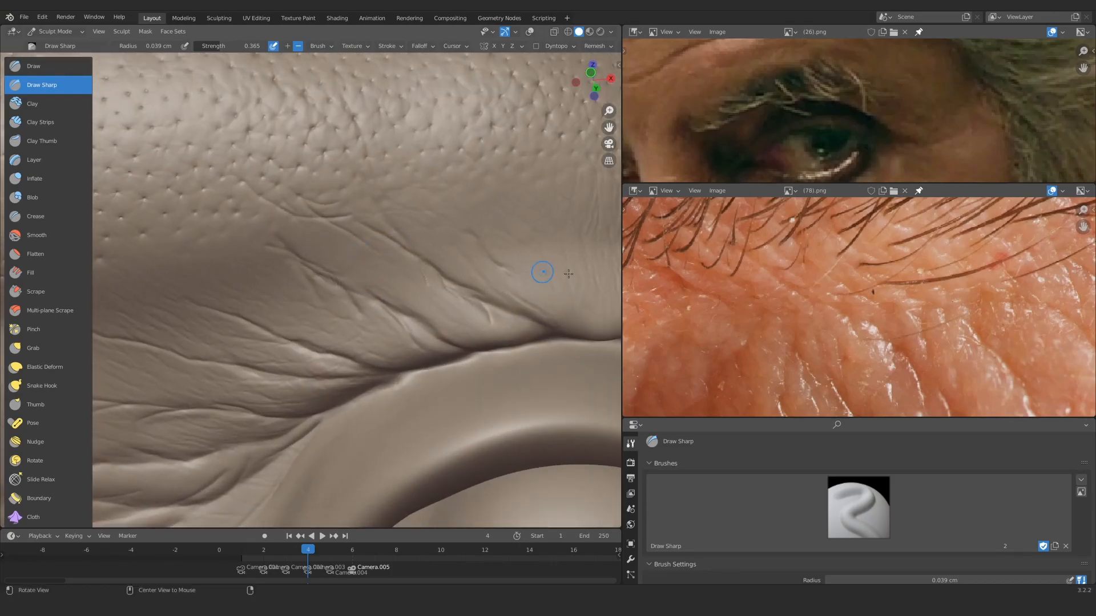
Step: Carve another diagonal crease from the inner brow pores down towards the eyelid with Draw Sharp at 0.039 cm radius
ctrl+alt+drag(890, 303, 856, 319)
alt+drag(856, 319, 934, 320)
ctrl+alt+drag(320, 274, 365, 251)
mouse_move(228, 240)
alt+shift+mouse_down()
mouse_move(300, 265)
mouse_move(274, 263)
alt+shift+mouse_up()
ctrl+middle_drag(247, 210, 246, 200)
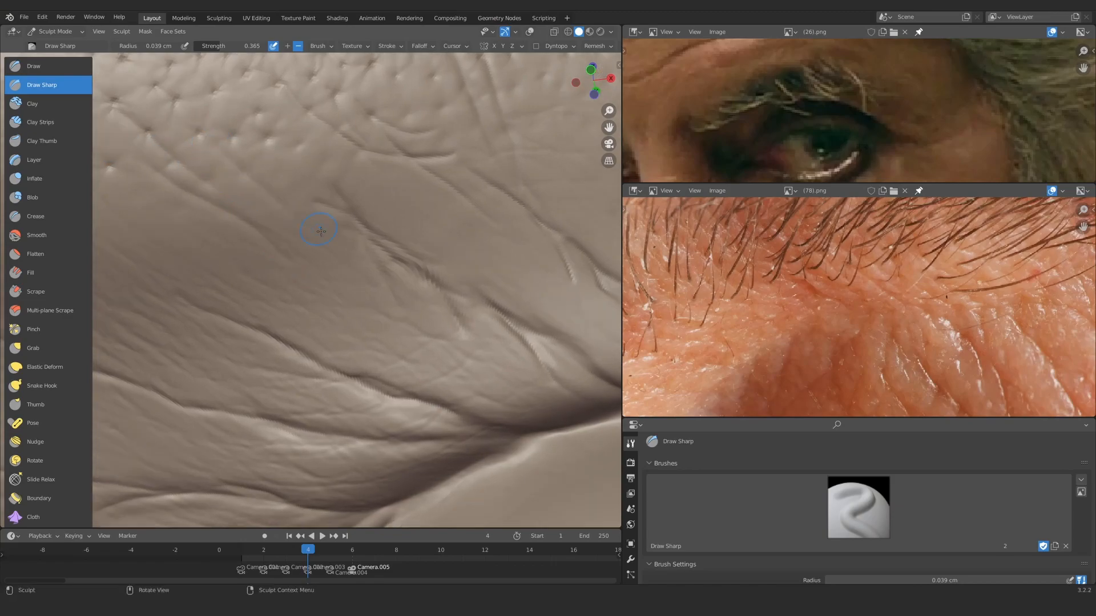
Step: Deepen the long slanted crease above the inner eyelid fold with Draw Sharp at 0.039 cm radius, following the reference
mouse_move(359, 310)
ctrl+alt+mouse_down()
mouse_move(342, 356)
mouse_move(318, 298)
mouse_move(363, 296)
ctrl+alt+mouse_up()
ctrl+alt+drag(884, 306, 871, 318)
mouse_move(871, 318)
alt+mouse_down()
mouse_move(861, 311)
mouse_move(856, 189)
alt+mouse_up()
ctrl+alt+drag(377, 333, 362, 299)
alt+drag(361, 299, 352, 294)
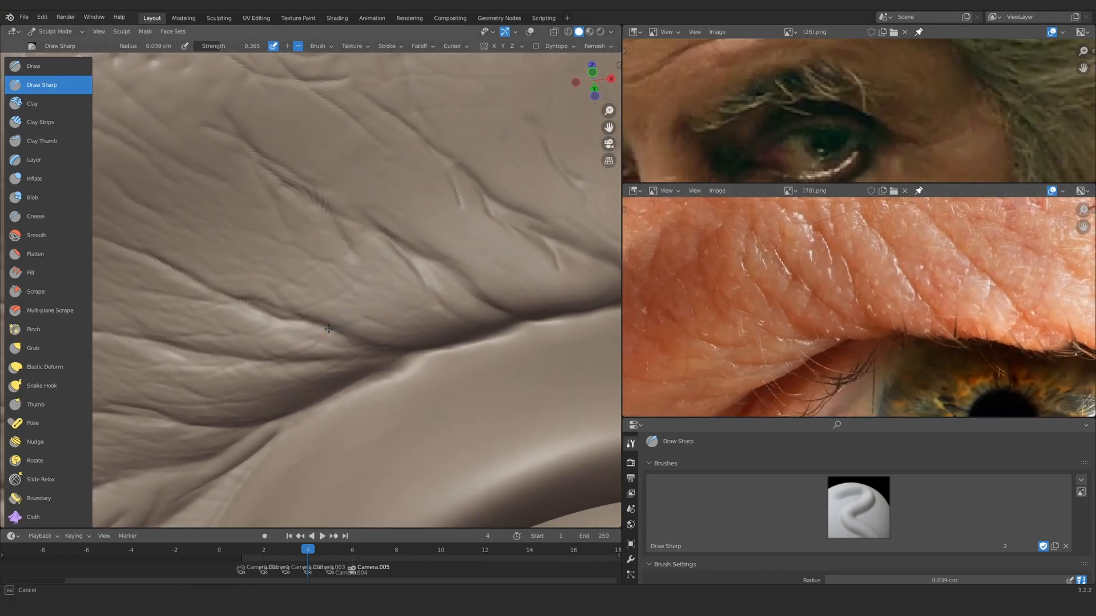
drag(251, 266, 303, 310)
mouse_move(219, 280)
alt+shift+mouse_down()
mouse_move(282, 286)
mouse_move(278, 262)
alt+shift+mouse_up()
Step: Carve short branching creases across the inner eyelid wrinkles with Draw Sharp at 0.039 cm radius
drag(314, 311, 263, 285)
drag(227, 224, 239, 234)
drag(309, 287, 264, 277)
mouse_move(311, 274)
ctrl+alt+mouse_down()
mouse_move(328, 366)
mouse_move(340, 242)
ctrl+alt+mouse_up()
drag(297, 266, 307, 272)
ctrl+alt+drag(308, 314, 302, 268)
mouse_move(252, 257)
mouse_down()
mouse_move(269, 278)
mouse_move(229, 272)
mouse_up()
mouse_move(388, 305)
ctrl+alt+mouse_down()
mouse_move(395, 273)
mouse_move(391, 303)
ctrl+alt+mouse_up()
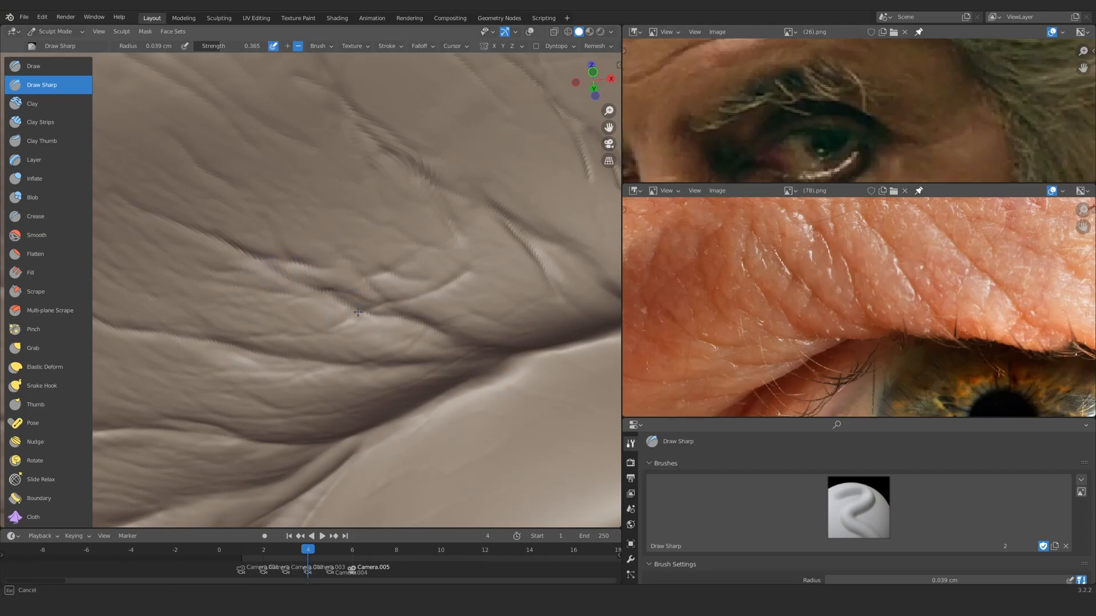
Step: Add finer crossing wrinkles between the diagonal inner eyelid creases, reducing the Draw Sharp radius to 0.025 cm
drag(361, 316, 313, 334)
mouse_move(308, 285)
ctrl+middle_down()
mouse_move(293, 362)
mouse_move(276, 257)
ctrl+middle_up()
drag(285, 267, 296, 284)
ctrl+middle_drag(262, 291, 249, 241)
mouse_move(150, 262)
shift+middle_down()
mouse_move(235, 270)
mouse_move(237, 254)
shift+middle_up()
drag(235, 252, 238, 255)
mouse_move(225, 284)
ctrl+middle_down()
mouse_move(264, 269)
mouse_move(329, 294)
mouse_move(370, 265)
mouse_move(431, 276)
ctrl+middle_up()
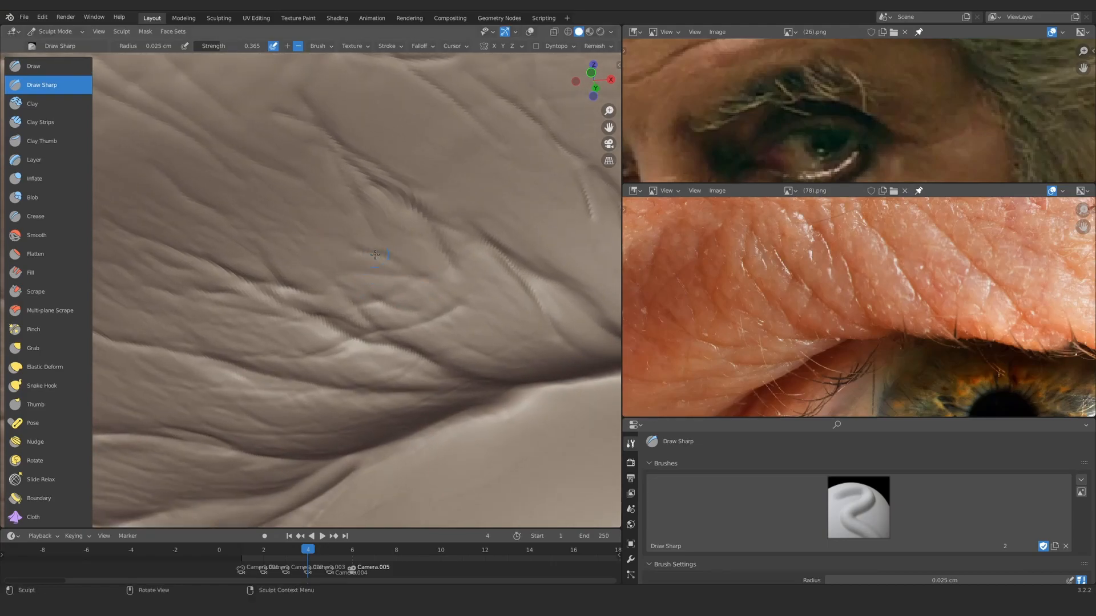
drag(396, 245, 400, 241)
Step: Carve near-vertical creases in the skin above the middle of the upper eyelid fold with Draw Sharp at 0.028 cm radius
ctrl+middle_drag(401, 241, 367, 423)
mouse_move(367, 423)
middle_down()
mouse_move(367, 433)
mouse_move(249, 303)
mouse_move(268, 286)
middle_up()
ctrl+middle_drag(813, 262, 813, 288)
middle_drag(813, 288, 637, 289)
ctrl+middle_drag(371, 371, 374, 328)
mouse_move(373, 328)
ctrl+middle_down()
mouse_move(374, 301)
mouse_move(393, 301)
ctrl+middle_up()
key(bracketright)
drag(374, 208, 387, 251)
ctrl+middle_drag(376, 325, 368, 306)
drag(346, 341, 344, 349)
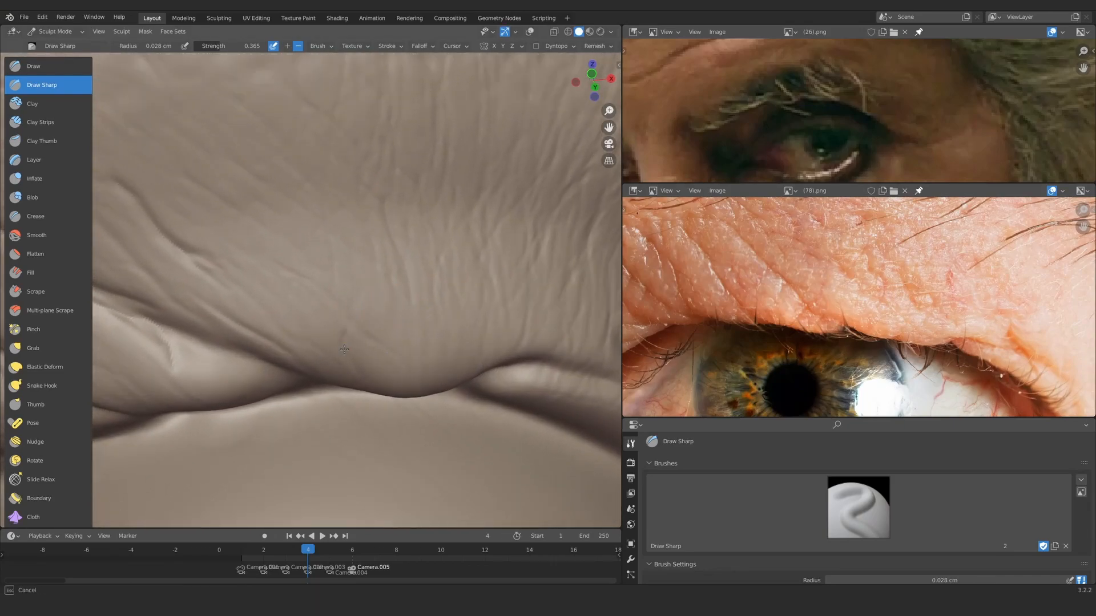
drag(368, 211, 381, 280)
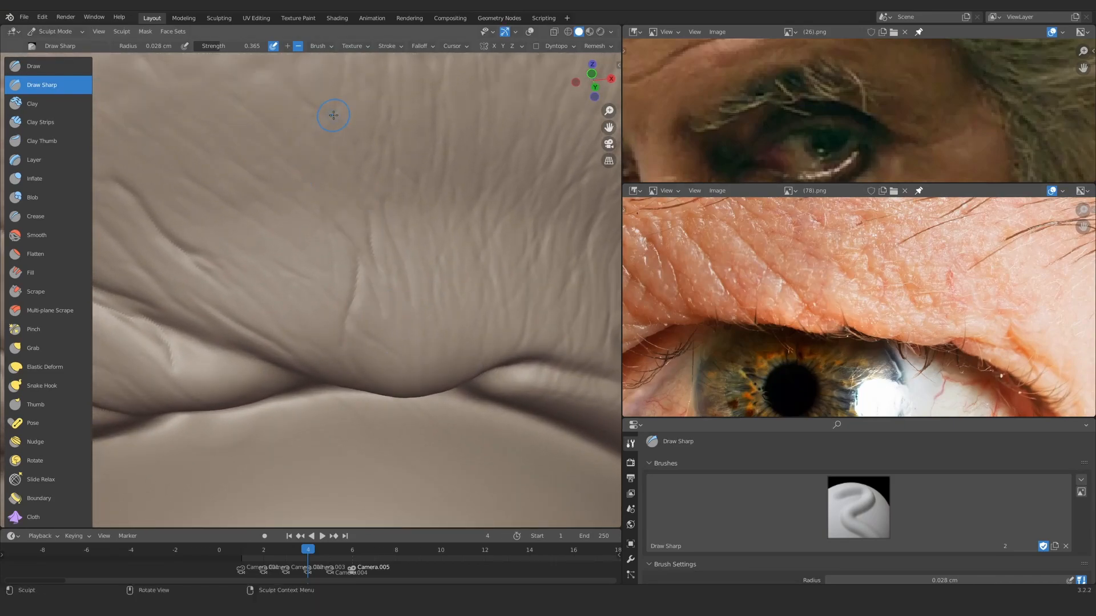
Step: Extend the crease of the overlapping fold at the middle of the upper eyelid with Draw Sharp at 0.042 cm radius
mouse_move(340, 318)
ctrl+middle_down()
mouse_move(341, 371)
mouse_move(343, 262)
ctrl+middle_up()
mouse_move(365, 337)
ctrl+middle_down()
mouse_move(367, 296)
mouse_move(331, 271)
mouse_move(400, 365)
ctrl+middle_up()
mouse_move(405, 374)
ctrl+middle_down()
mouse_move(419, 352)
mouse_move(392, 298)
mouse_move(296, 229)
ctrl+middle_up()
mouse_move(314, 274)
ctrl+middle_down()
mouse_move(323, 232)
mouse_move(388, 279)
ctrl+middle_up()
key(f)
click(359, 236)
drag(399, 229, 276, 261)
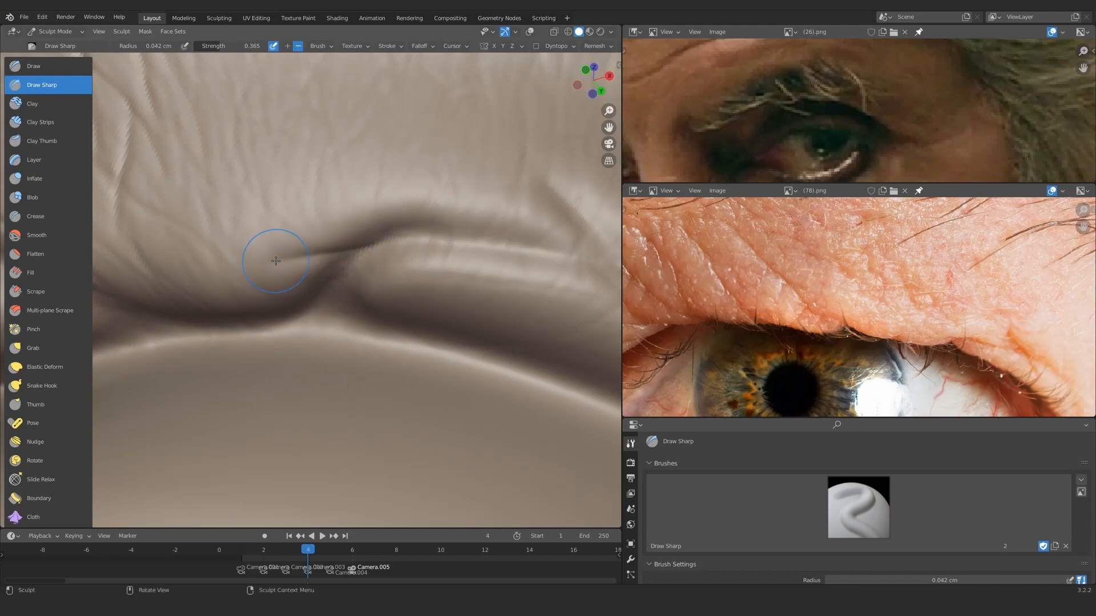
drag(401, 236, 351, 251)
mouse_move(351, 251)
ctrl+middle_down()
mouse_move(360, 342)
mouse_move(363, 291)
mouse_move(364, 302)
ctrl+middle_up()
shift+middle_drag(364, 302, 346, 266)
drag(325, 257, 280, 239)
Step: Carve short creases running into the inner edge of the upper eyelid fold with Draw Sharp at 0.036 cm radius
mouse_move(367, 215)
ctrl+middle_down()
mouse_move(349, 333)
mouse_move(365, 330)
ctrl+middle_up()
ctrl+middle_drag(342, 331, 337, 268)
shift+middle_drag(228, 268, 273, 279)
key(f)
click(259, 278)
drag(223, 261, 286, 292)
drag(268, 290, 302, 303)
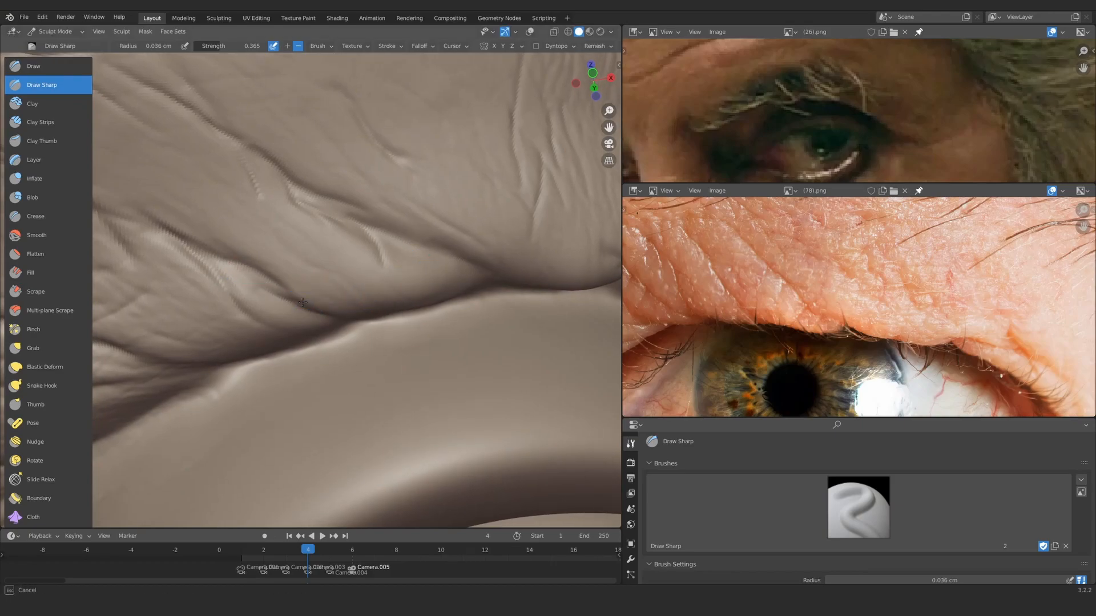
Step: Carve a broader crease where the inner wrinkles meet the eyelid fold with Draw Sharp at 0.045 cm radius
mouse_move(394, 212)
ctrl+middle_down()
mouse_move(347, 311)
mouse_move(379, 328)
mouse_move(323, 261)
mouse_move(341, 280)
ctrl+middle_up()
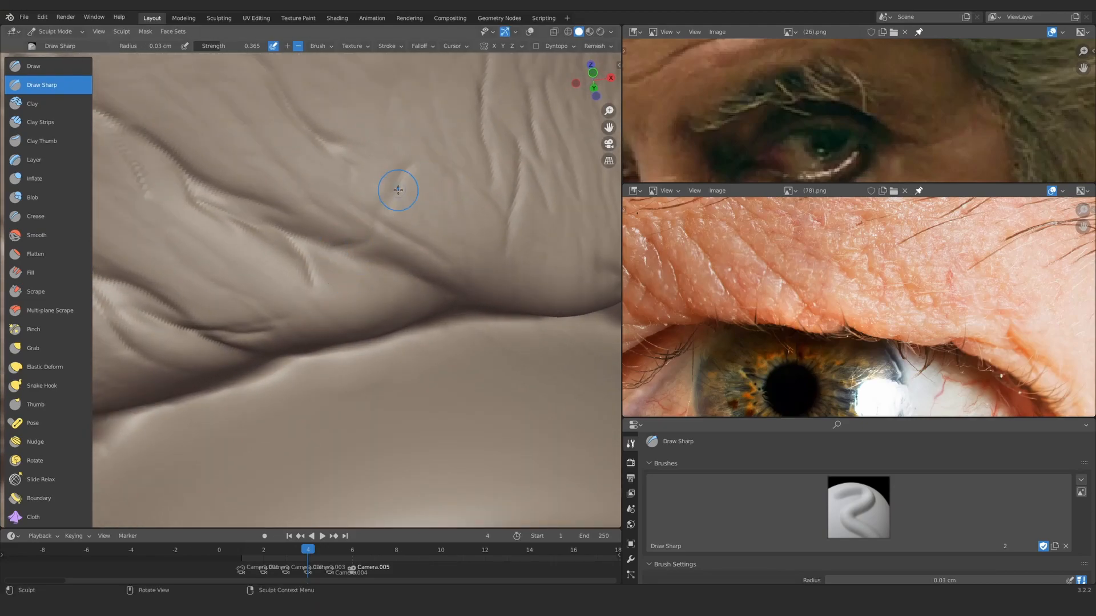
ctrl+middle_drag(376, 307, 406, 284)
key(f)
click(415, 284)
drag(453, 288, 451, 296)
drag(389, 279, 485, 248)
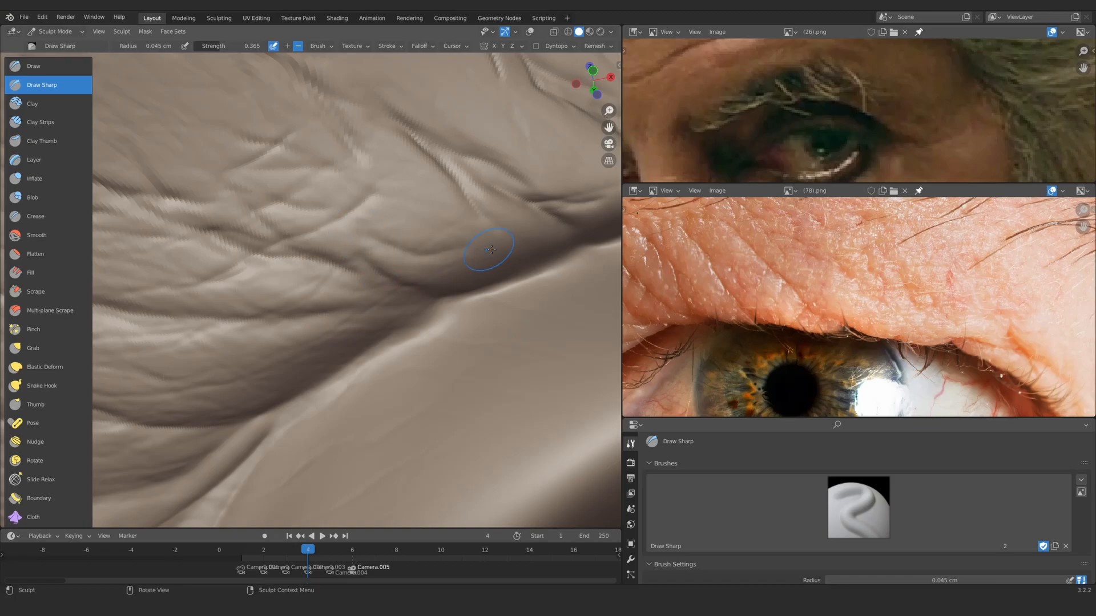
Step: Add short connecting creases along the inner eyelid fold, reducing the Draw Sharp radius to 0.037 cm
mouse_move(416, 207)
ctrl+middle_down()
mouse_move(387, 379)
mouse_move(380, 251)
ctrl+middle_up()
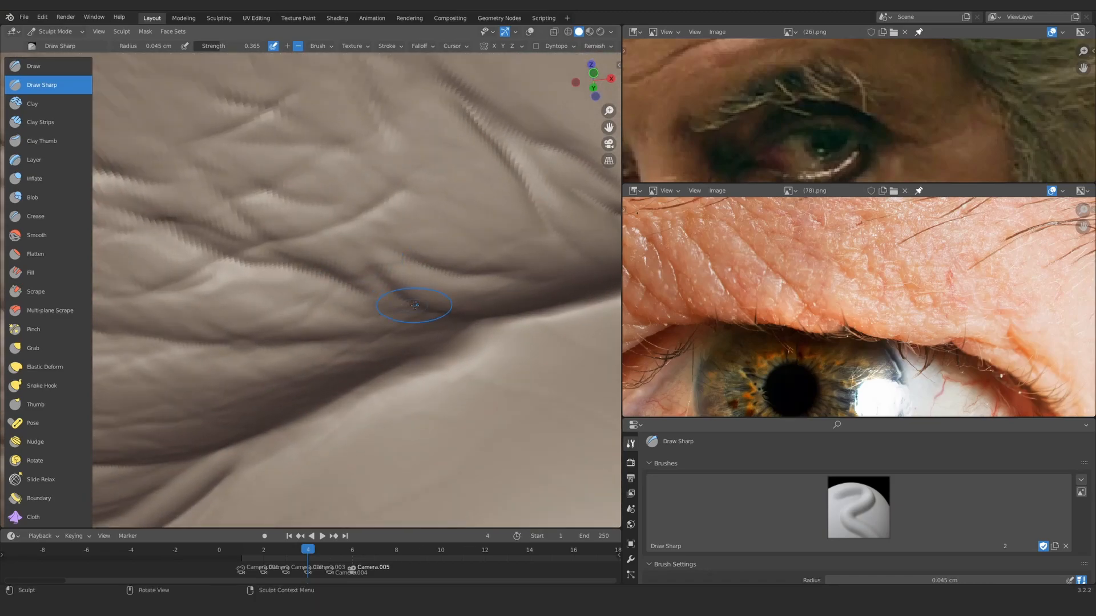
drag(332, 279, 355, 288)
mouse_move(355, 289)
ctrl+middle_down()
mouse_move(350, 355)
mouse_move(353, 273)
ctrl+middle_up()
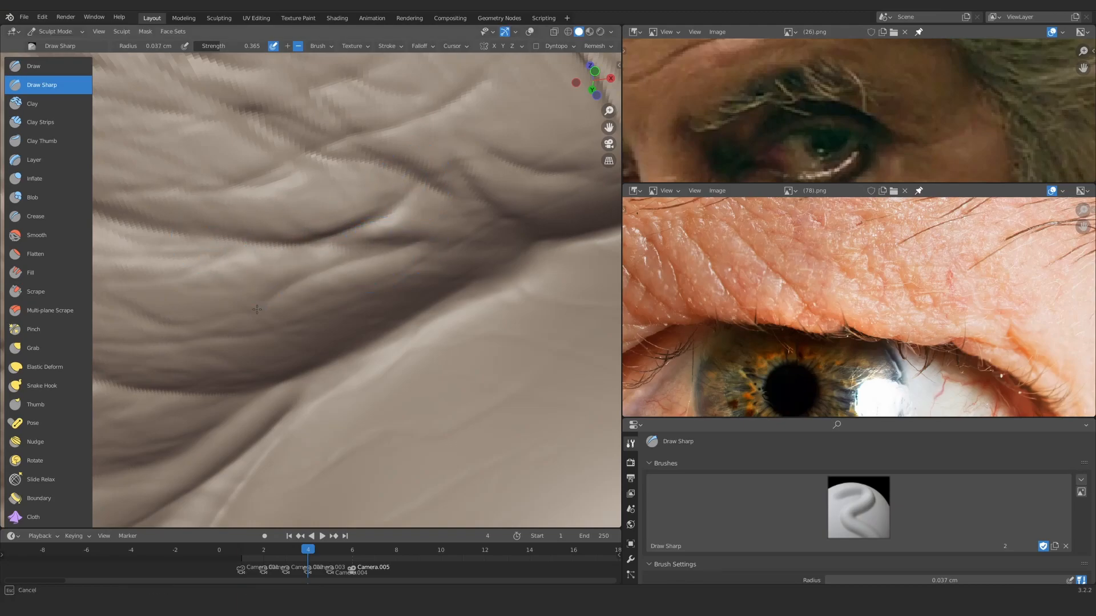
drag(429, 257, 473, 231)
mouse_move(332, 308)
ctrl+middle_down()
mouse_move(328, 393)
mouse_move(320, 274)
mouse_move(311, 327)
ctrl+middle_up()
Step: Deepen the long diagonal crease above the inner eyelid with Draw Sharp at 0.037 cm radius, following the inner part of the eyelid reference
mouse_move(311, 327)
ctrl+alt+mouse_down()
mouse_move(362, 230)
mouse_move(403, 252)
ctrl+alt+mouse_up()
mouse_move(787, 303)
alt+shift+mouse_down()
mouse_move(902, 308)
mouse_move(901, 291)
alt+shift+mouse_up()
mouse_move(390, 256)
alt+mouse_down()
mouse_move(388, 269)
mouse_move(408, 262)
mouse_move(420, 228)
mouse_move(428, 305)
mouse_move(330, 266)
alt+mouse_up()
mouse_move(353, 308)
ctrl+alt+mouse_down()
mouse_move(367, 281)
mouse_move(369, 261)
mouse_move(360, 262)
ctrl+alt+mouse_up()
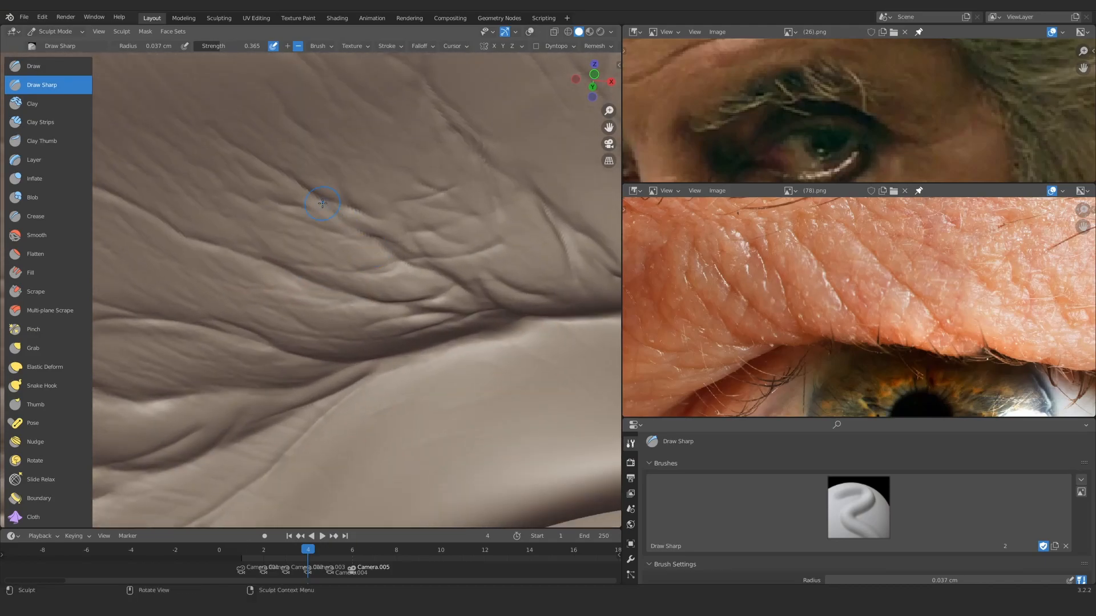
alt+drag(284, 267, 300, 254)
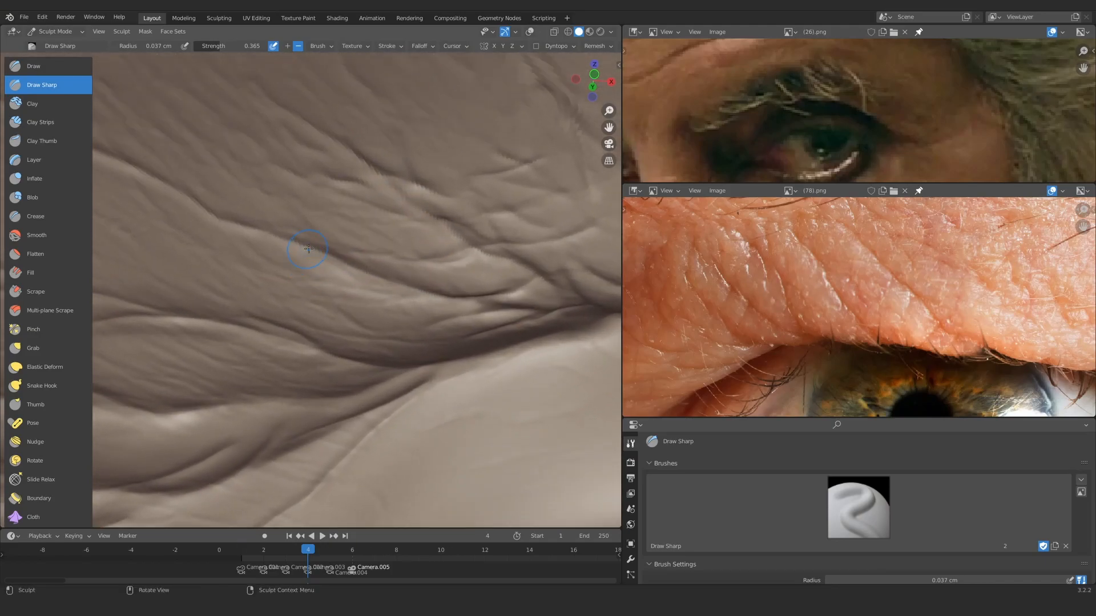
mouse_move(381, 312)
mouse_down()
mouse_move(294, 248)
mouse_move(201, 223)
mouse_up()
Step: Branch thin creases off the long inner eyelid crease with Draw Sharp at 0.027 cm radius
ctrl+middle_drag(183, 234, 231, 360)
ctrl+middle_drag(231, 360, 274, 263)
drag(285, 278, 303, 287)
ctrl+middle_drag(226, 235, 240, 206)
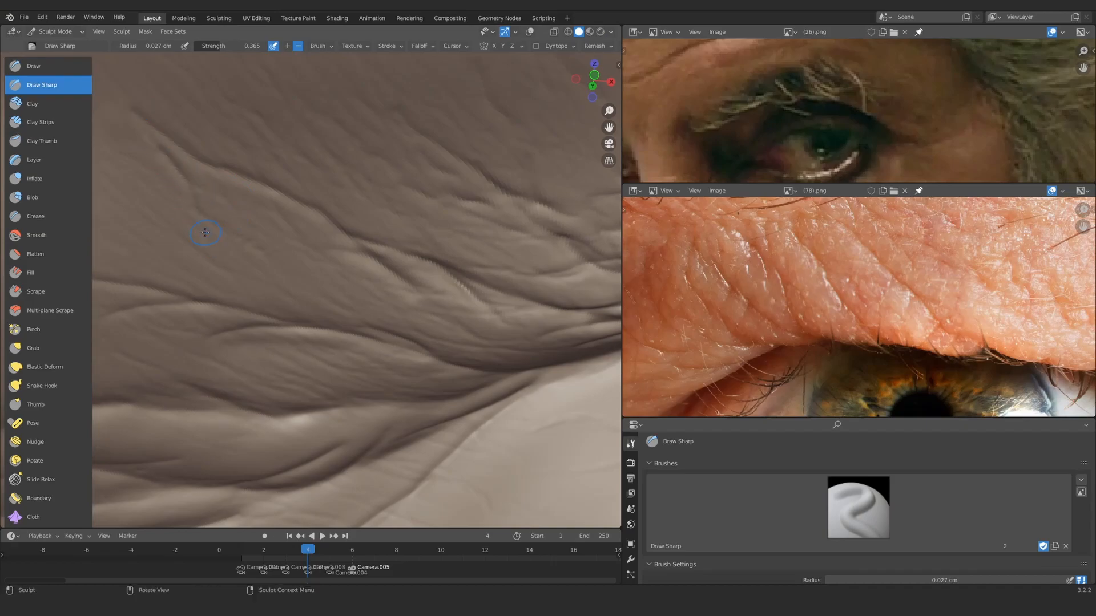
drag(256, 303, 309, 334)
Step: Deepen the short diagonal folds between the inner eyelid creases with Draw Sharp at 0.038 cm radius
mouse_move(309, 333)
ctrl+middle_down()
mouse_move(311, 366)
mouse_move(297, 308)
ctrl+middle_up()
drag(311, 298, 340, 321)
mouse_move(340, 322)
ctrl+middle_down()
mouse_move(370, 400)
mouse_move(411, 397)
mouse_move(376, 254)
ctrl+middle_up()
drag(380, 263, 395, 275)
mouse_move(371, 326)
ctrl+middle_down()
mouse_move(367, 302)
mouse_move(385, 297)
mouse_move(308, 283)
ctrl+middle_up()
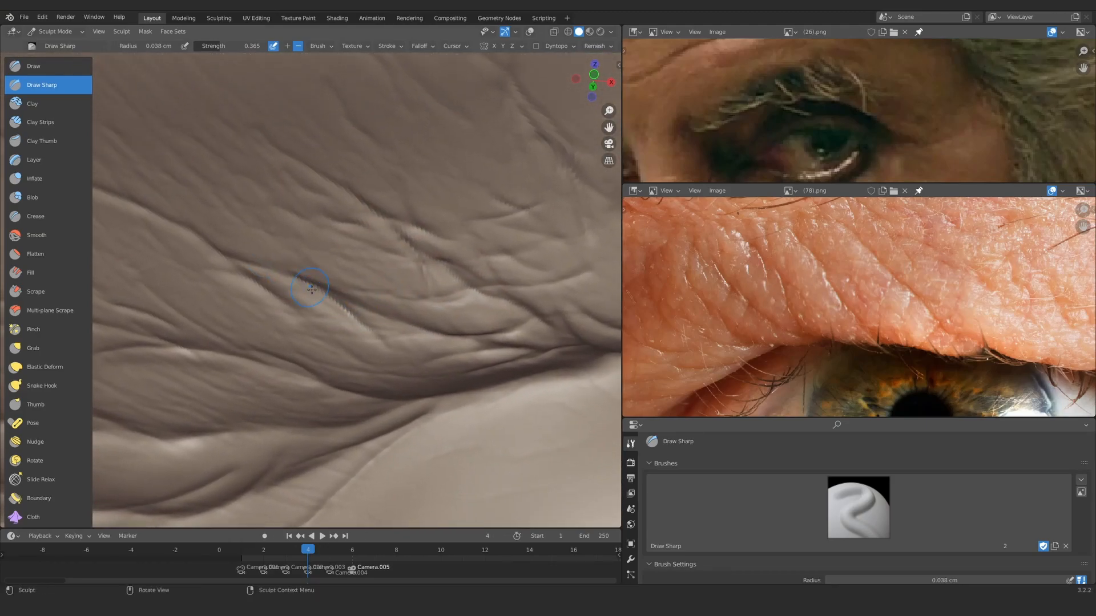
Step: Refine the inner ends of the eyelid wrinkles with Draw Sharp at 0.029 cm radius
key(f)
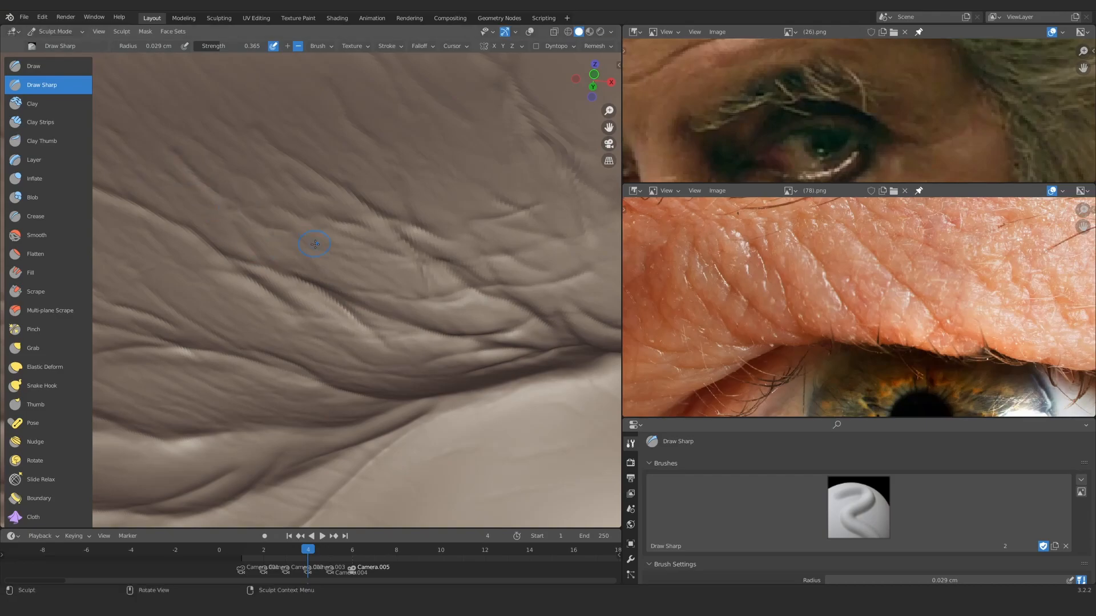
mouse_move(408, 278)
ctrl+middle_down()
mouse_move(399, 376)
mouse_move(379, 269)
mouse_move(445, 235)
ctrl+middle_up()
ctrl+middle_drag(366, 325, 345, 291)
middle_drag(345, 291, 342, 287)
ctrl+middle_drag(342, 286, 284, 240)
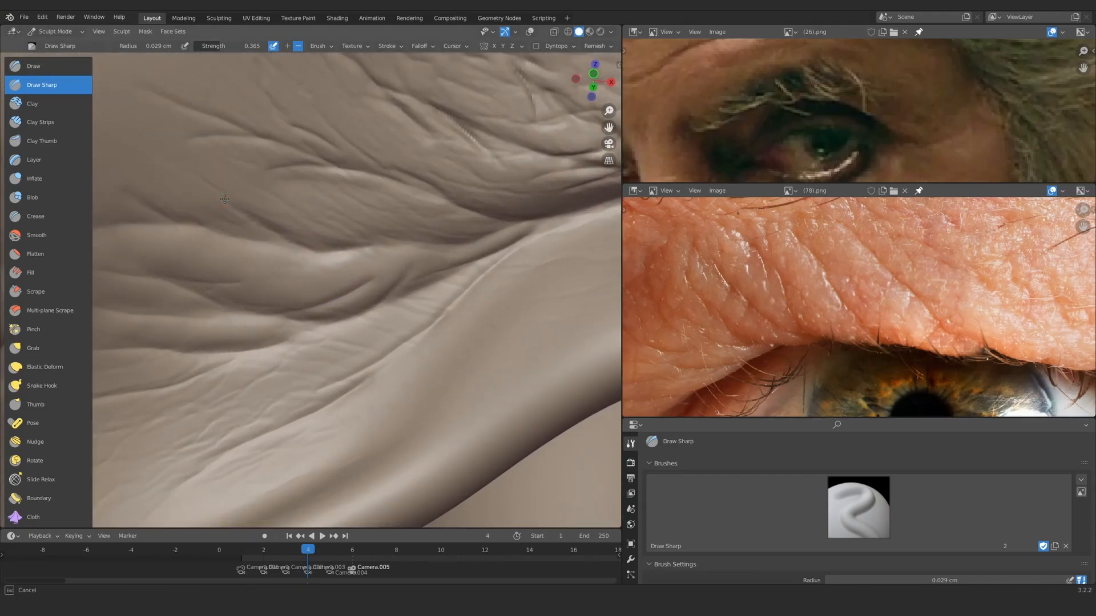
Step: Extend the fine crease on the upper lid below the fold towards the inner eye corner with Draw Sharp at 0.029 cm radius
mouse_move(326, 148)
ctrl+alt+mouse_down()
mouse_move(342, 312)
mouse_move(336, 231)
ctrl+alt+mouse_up()
mouse_move(336, 320)
alt+shift+mouse_down()
mouse_move(352, 299)
mouse_move(354, 247)
mouse_move(371, 250)
alt+shift+mouse_up()
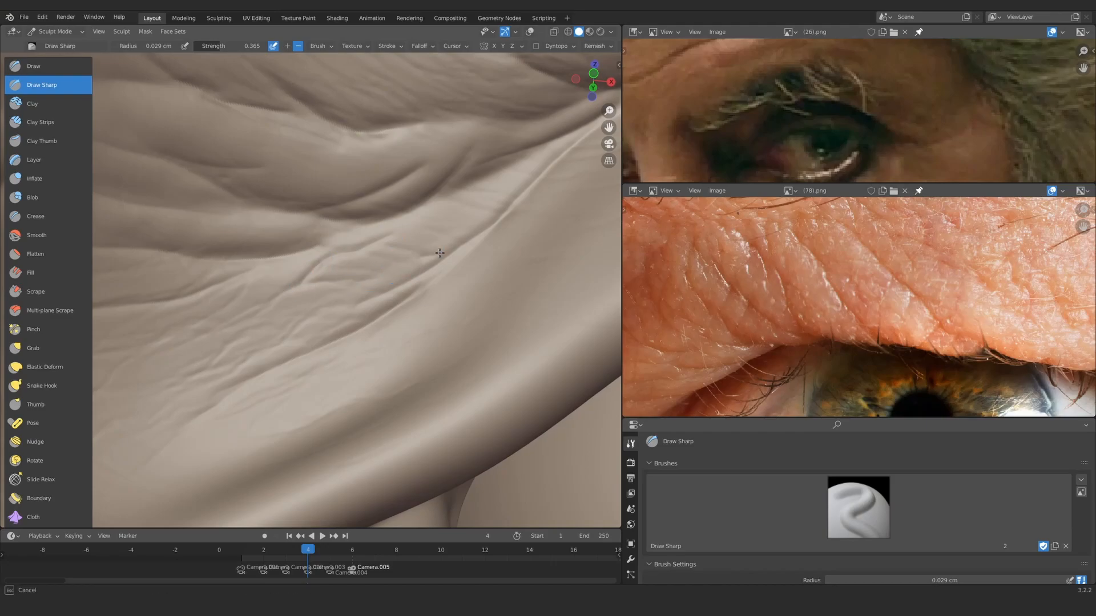
ctrl+alt+drag(409, 232, 394, 365)
ctrl+alt+drag(343, 336, 320, 268)
mouse_move(274, 291)
alt+shift+mouse_down()
mouse_move(382, 286)
mouse_move(325, 260)
alt+shift+mouse_up()
ctrl+alt+drag(330, 325, 331, 265)
drag(275, 273, 229, 302)
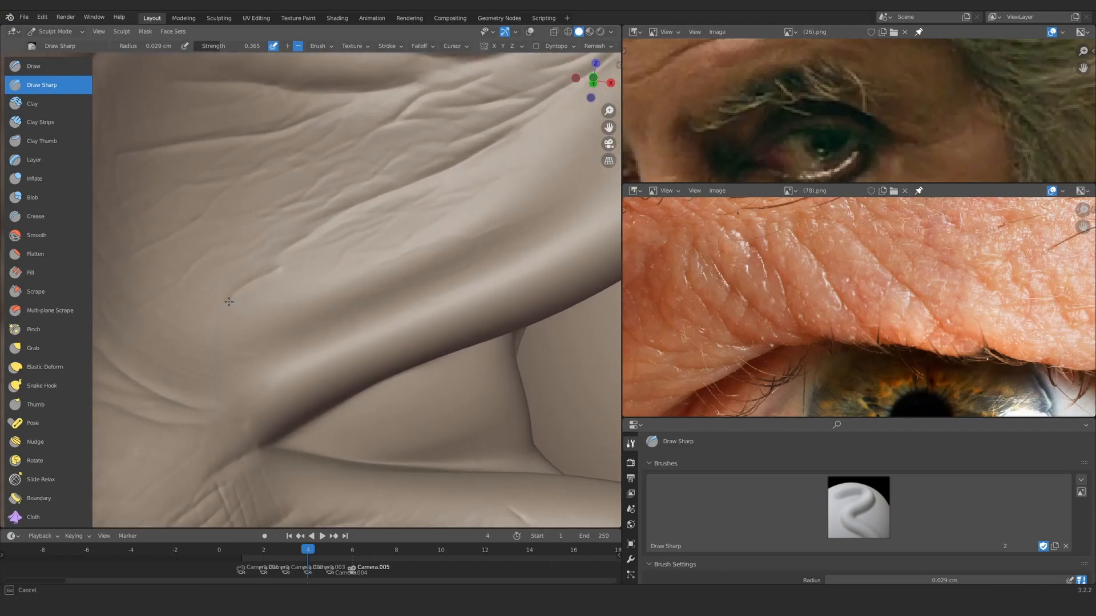
drag(337, 265, 327, 274)
Step: Switch to the Draw tool's Direction brush for the smooth skin beside the inner brow, lining up the matching reference area
mouse_move(337, 268)
ctrl+alt+mouse_down()
mouse_move(343, 366)
mouse_move(406, 279)
mouse_move(399, 331)
ctrl+alt+mouse_up()
alt+shift+drag(400, 286, 397, 342)
mouse_move(709, 275)
alt+mouse_down()
mouse_move(910, 317)
mouse_move(906, 336)
alt+mouse_up()
mouse_move(365, 297)
alt+mouse_down()
mouse_move(337, 279)
mouse_move(315, 293)
mouse_move(336, 342)
alt+mouse_up()
mouse_move(337, 342)
ctrl+alt+mouse_down()
mouse_move(346, 257)
mouse_move(334, 300)
ctrl+alt+mouse_up()
alt+drag(334, 301, 315, 299)
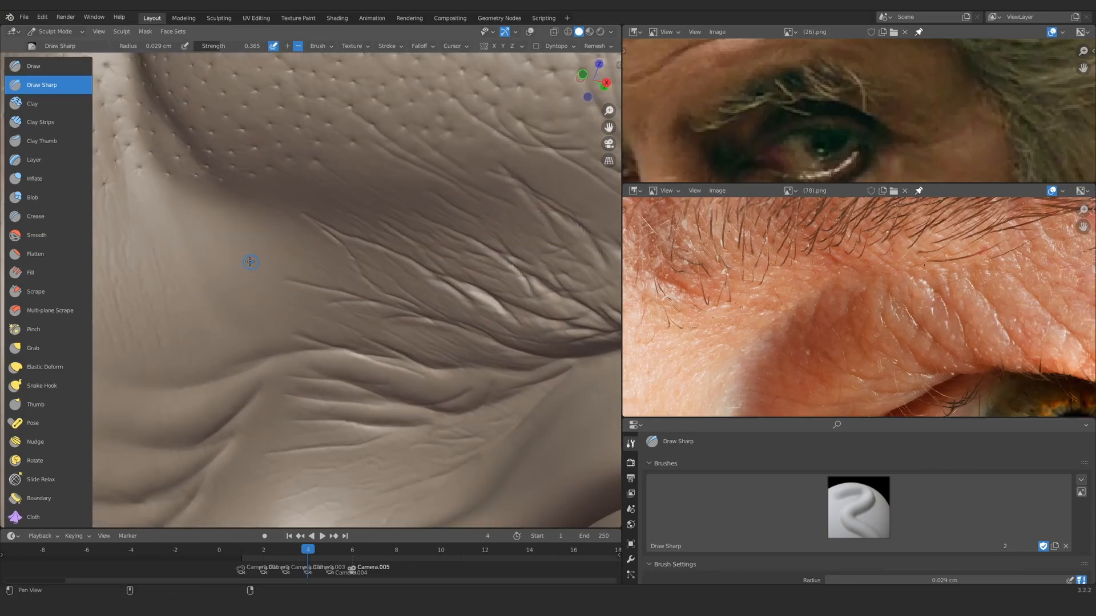
alt+shift+drag(257, 265, 303, 274)
ctrl+alt+drag(303, 274, 304, 239)
key(x)
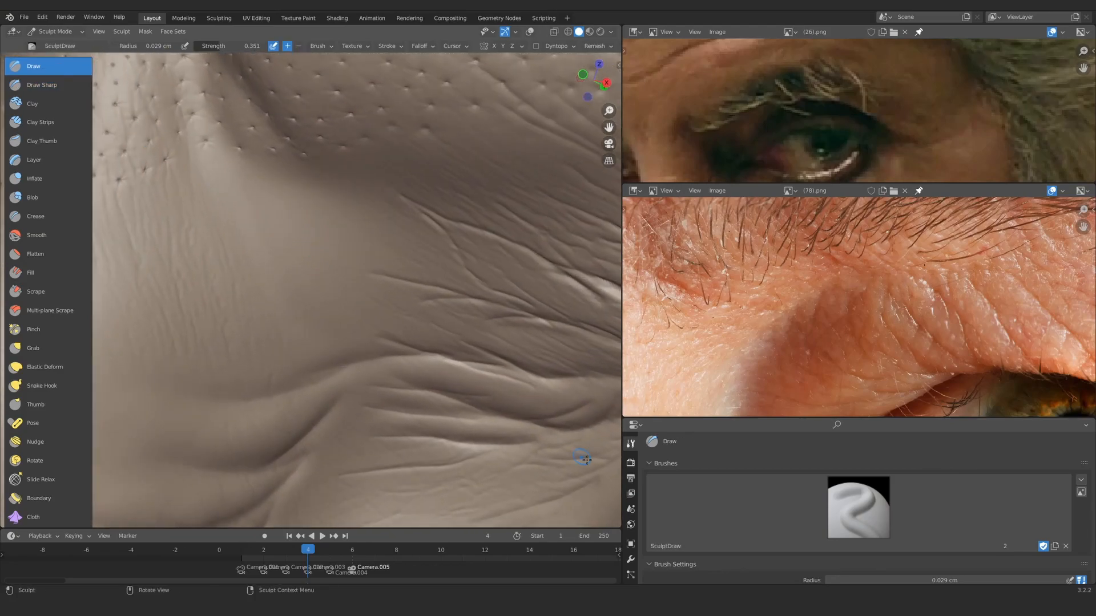
click(731, 519)
click(671, 350)
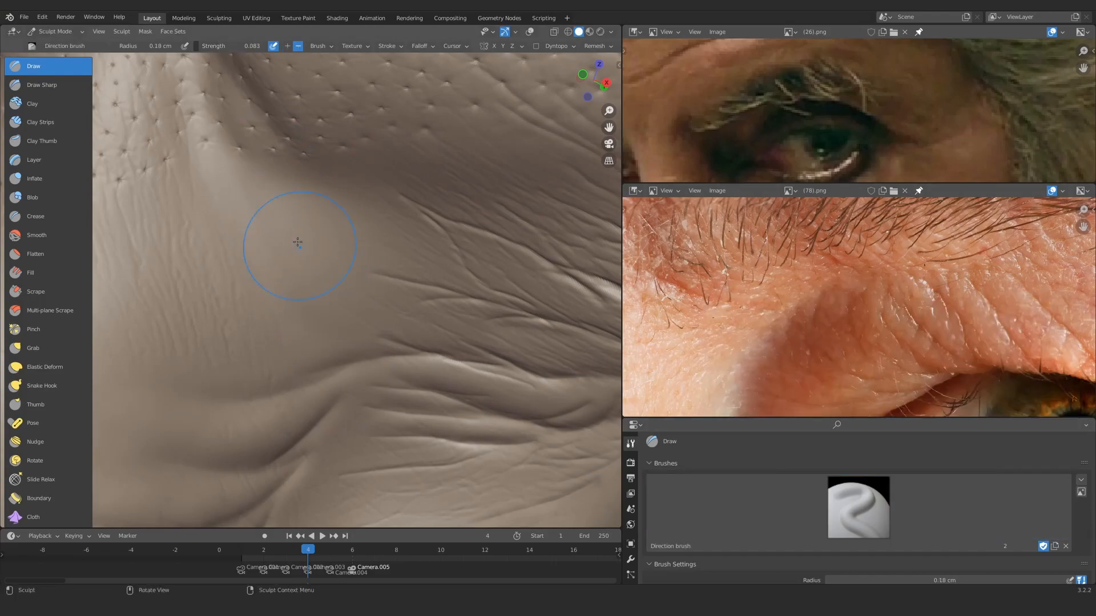
Step: Texture the smooth skin between the brow pores and the eyelid wrinkles with the Direction brush at 0.3 cm radius
ctrl+alt+drag(432, 227, 428, 276)
mouse_move(428, 276)
alt+shift+mouse_down()
mouse_move(348, 285)
mouse_move(340, 262)
mouse_move(354, 245)
alt+shift+mouse_up()
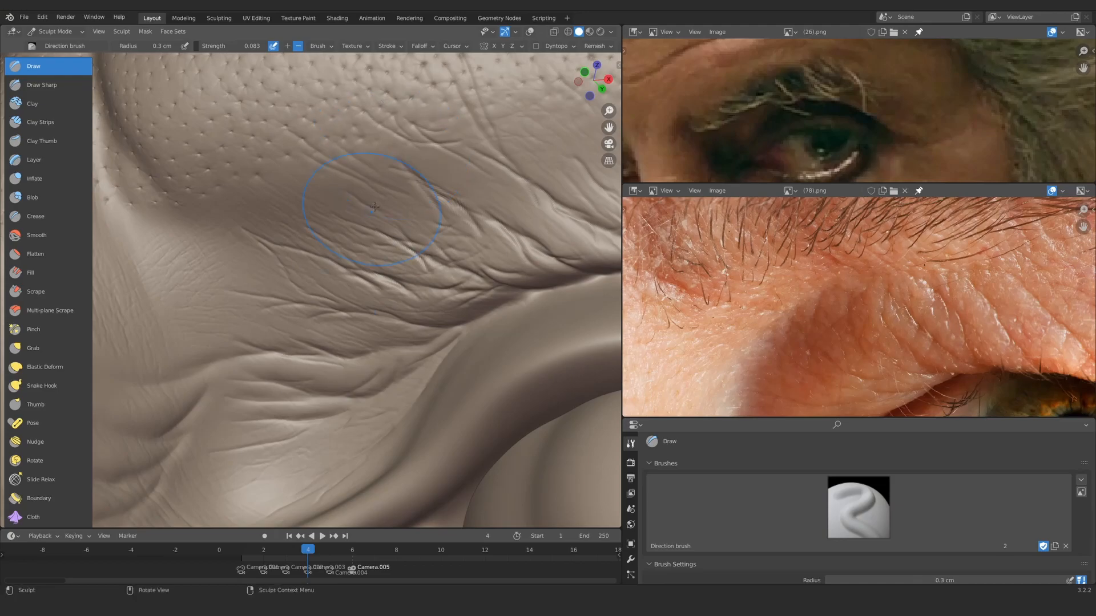
ctrl+alt+drag(421, 246, 425, 297)
mouse_move(516, 309)
alt+shift+mouse_down()
mouse_move(487, 257)
mouse_move(250, 264)
mouse_move(260, 249)
alt+shift+mouse_up()
alt+shift+drag(470, 411, 364, 317)
mouse_move(342, 307)
mouse_down()
mouse_move(323, 296)
mouse_move(328, 338)
mouse_up()
mouse_move(328, 338)
alt+mouse_down()
mouse_move(361, 296)
mouse_move(379, 322)
alt+mouse_up()
Step: Carve crossing creases above the middle of the eyelid fold with Draw Sharp at 0.025 cm radius
ctrl+alt+drag(342, 308, 321, 235)
mouse_move(404, 190)
ctrl+alt+mouse_down()
mouse_move(401, 212)
mouse_move(344, 239)
ctrl+alt+mouse_up()
click(44, 85)
ctrl+alt+drag(335, 308, 332, 257)
key(f)
click(355, 237)
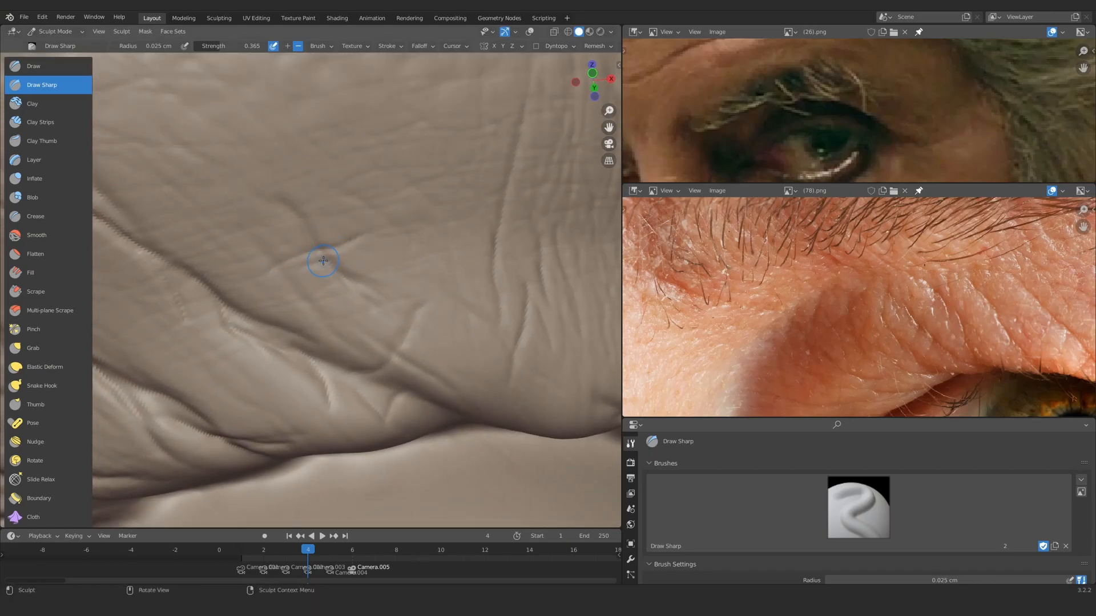
drag(382, 267, 343, 278)
Step: Add small side creases along the long diagonal wrinkle above the eyelid fold with Draw Sharp at 0.025 cm radius
ctrl+alt+drag(451, 211, 472, 259)
ctrl+alt+drag(340, 323, 348, 194)
alt+shift+drag(312, 285, 391, 240)
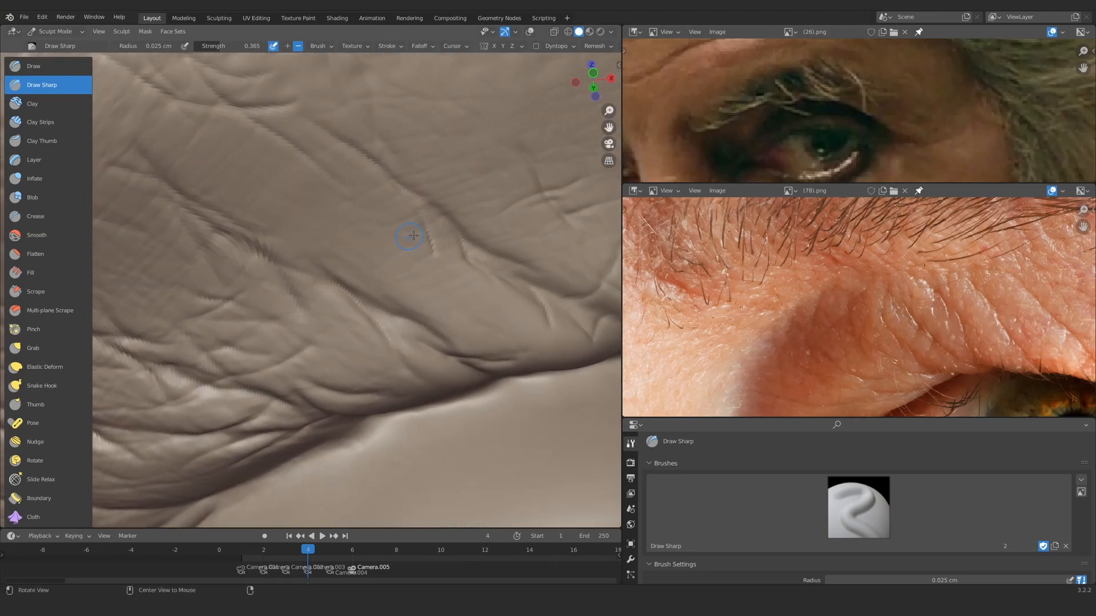
ctrl+alt+drag(425, 285, 429, 254)
drag(476, 226, 481, 226)
Step: Carve very fine lines across the long diagonal wrinkle above the eyelid fold with Draw Sharp at 0.014 cm radius
ctrl+alt+drag(396, 274, 388, 249)
key(f)
click(356, 273)
mouse_move(309, 307)
mouse_down()
mouse_move(521, 240)
mouse_move(508, 250)
mouse_up()
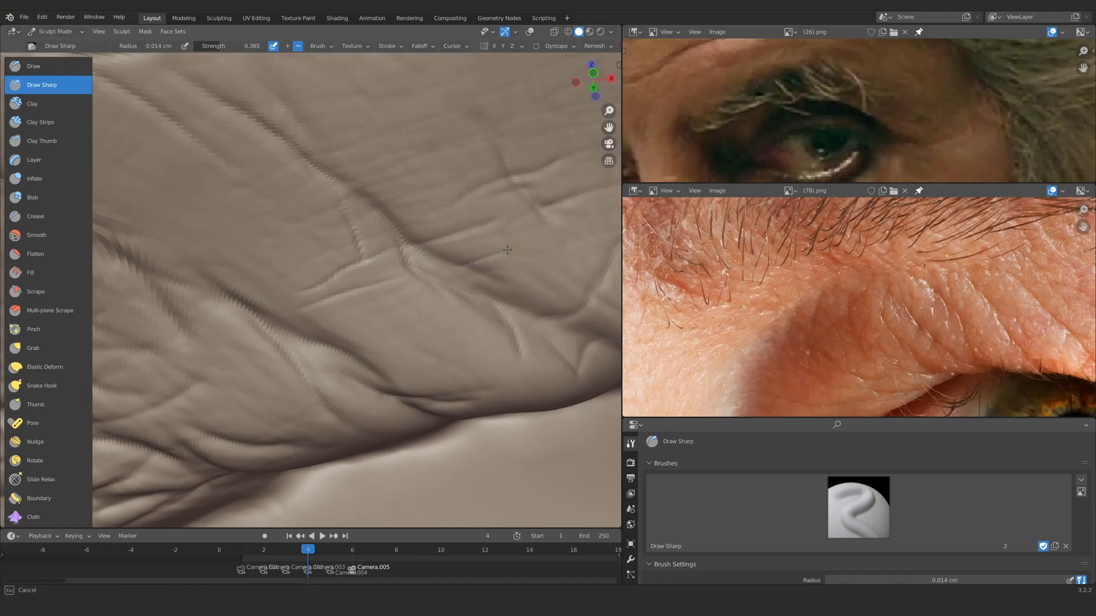
drag(391, 307, 427, 295)
ctrl+alt+drag(423, 297, 421, 431)
mouse_move(419, 353)
alt+mouse_down()
mouse_move(422, 382)
mouse_move(336, 296)
mouse_move(317, 220)
alt+mouse_up()
Step: Resize the Draw Sharp brush and add another small crease among the eyelid wrinkles, checking them against the reference
mouse_move(312, 282)
alt+shift+mouse_down()
mouse_move(437, 292)
mouse_move(434, 236)
alt+shift+mouse_up()
key(f)
click(318, 274)
drag(282, 292, 292, 285)
ctrl+alt+drag(852, 298, 852, 279)
mouse_move(890, 314)
alt+shift+mouse_down()
mouse_move(713, 263)
mouse_move(727, 313)
mouse_move(724, 297)
alt+shift+mouse_up()
mouse_move(319, 285)
ctrl+alt+mouse_down()
mouse_move(320, 336)
mouse_move(314, 297)
ctrl+alt+mouse_up()
mouse_move(257, 294)
alt+shift+mouse_down()
mouse_move(295, 301)
mouse_move(288, 293)
mouse_move(330, 341)
mouse_move(310, 388)
alt+shift+mouse_up()
mouse_move(302, 342)
alt+shift+mouse_down()
mouse_move(328, 349)
mouse_move(302, 271)
alt+shift+mouse_up()
Step: Switch to the Blob brush and set its radius to 0.039 cm for the skin above the upper eyelid
click(34, 66)
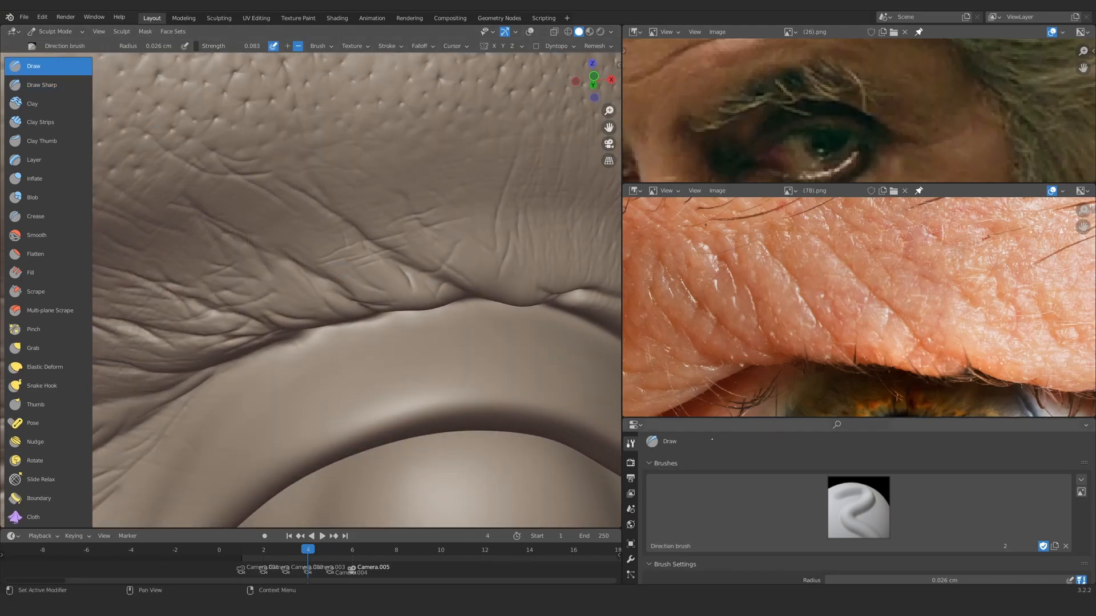
click(48, 194)
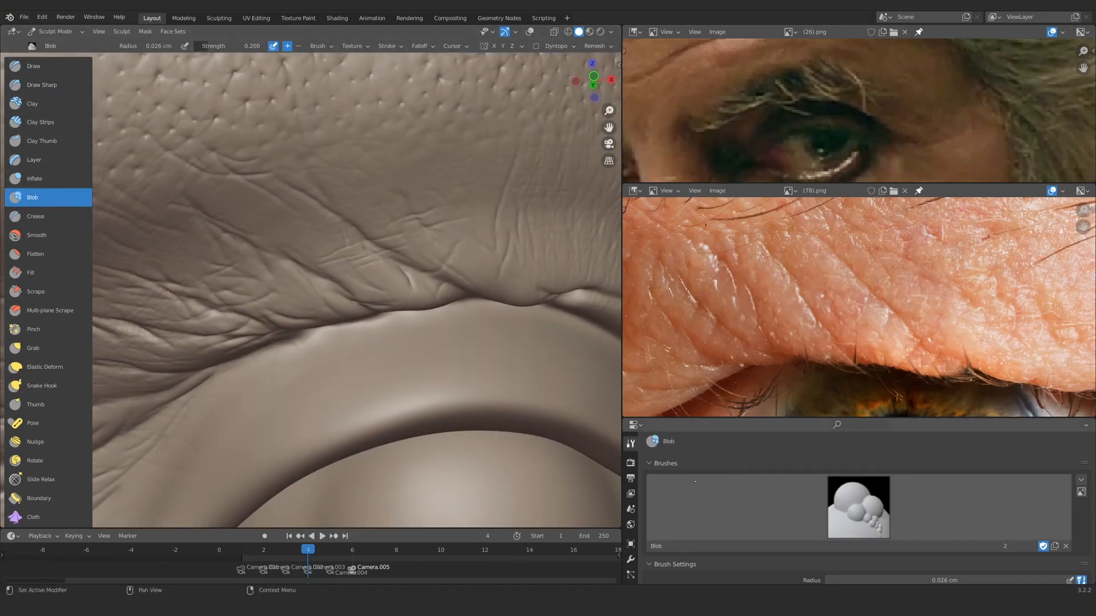
ctrl+alt+drag(371, 279, 367, 268)
key(g)
drag(346, 242, 348, 226)
click(46, 197)
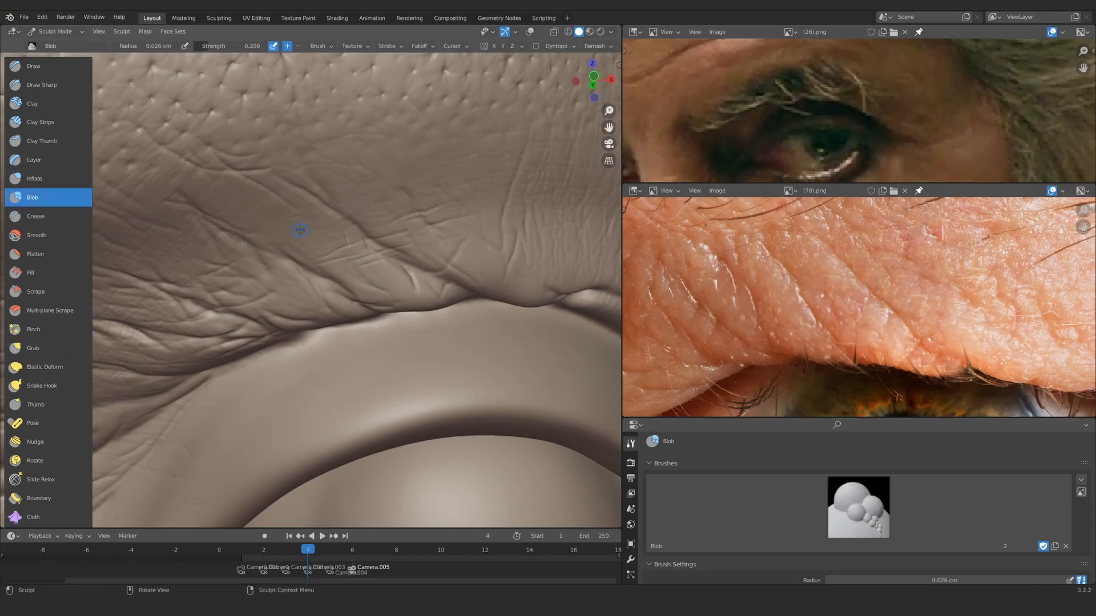
mouse_move(342, 191)
ctrl+middle_down()
mouse_move(342, 366)
mouse_move(343, 234)
mouse_move(355, 235)
mouse_move(303, 249)
ctrl+middle_up()
key(f)
click(342, 234)
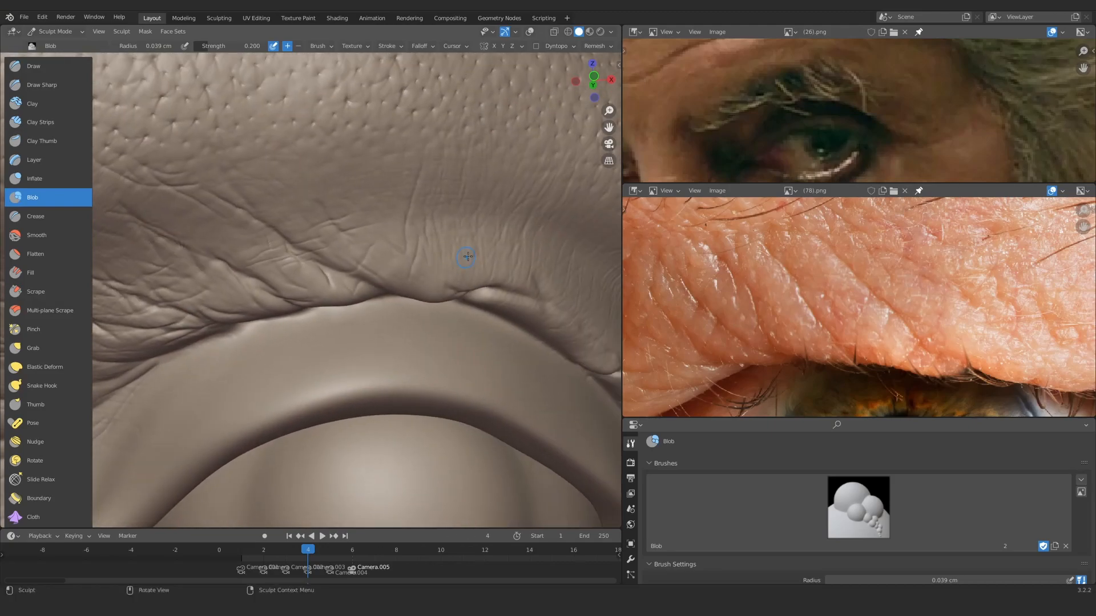
Step: Compare the outer and inner upper eyelid skin with the eyelid reference photo
middle_drag(448, 268, 361, 239)
ctrl+middle_drag(646, 262, 679, 297)
middle_drag(799, 280, 699, 322)
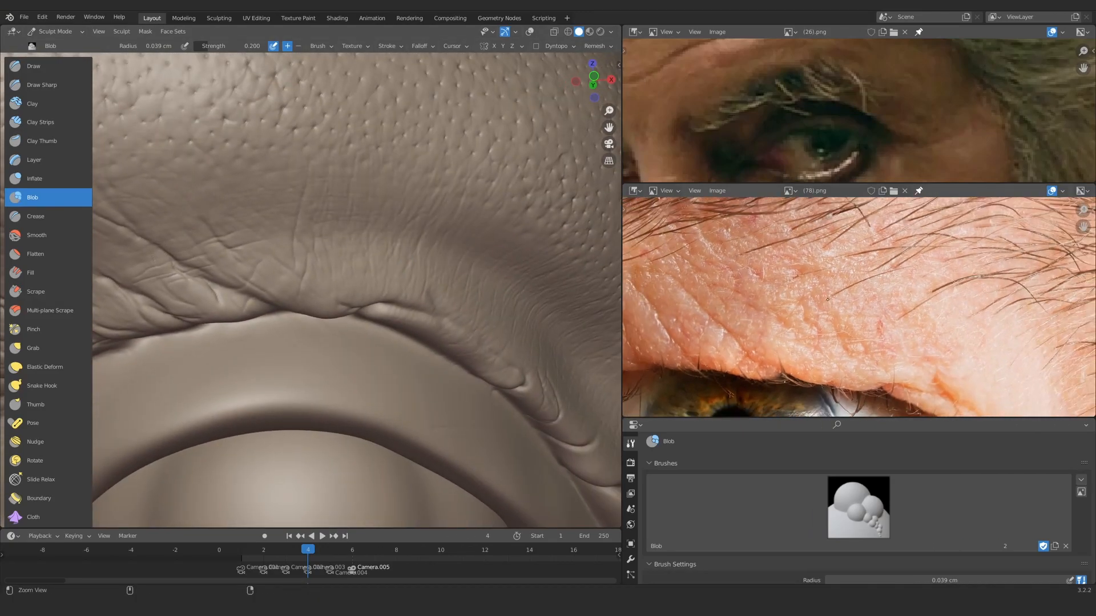
ctrl+middle_drag(365, 240, 345, 297)
middle_drag(847, 332, 826, 294)
mouse_move(337, 256)
middle_down()
mouse_move(325, 259)
mouse_move(332, 241)
mouse_move(359, 320)
mouse_move(269, 298)
mouse_move(313, 245)
mouse_move(307, 224)
mouse_move(264, 366)
mouse_move(268, 354)
middle_up()
Step: Review the Blob brush's texture and stroke settings, including the Airbrush stroke method and jitter, and return to the inner eyelid
drag(844, 418, 844, 242)
scroll(798, 412, down, 10)
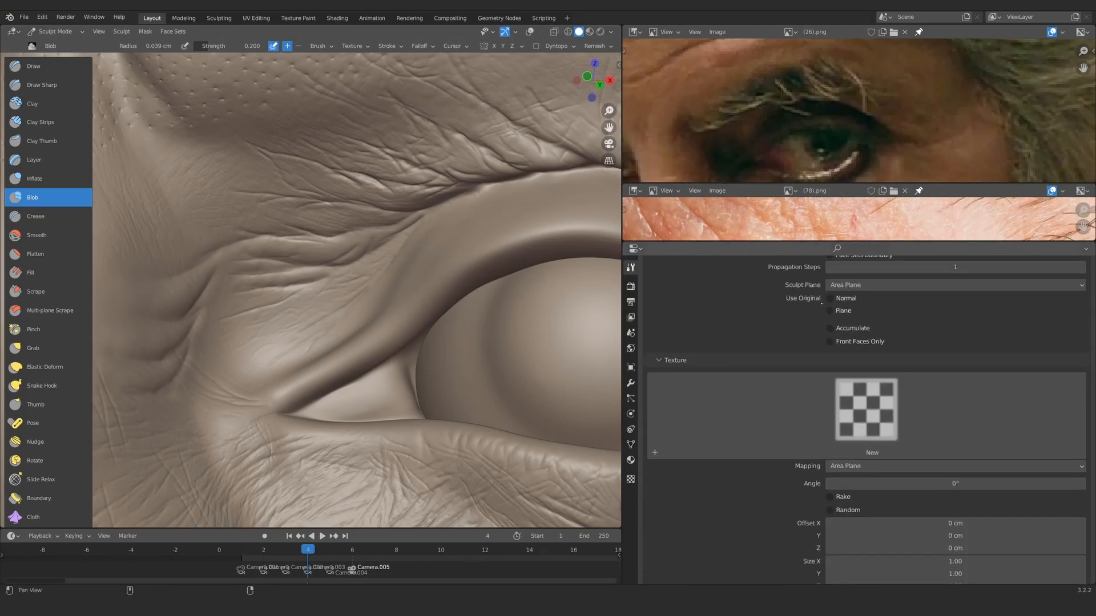
scroll(798, 412, down, 4)
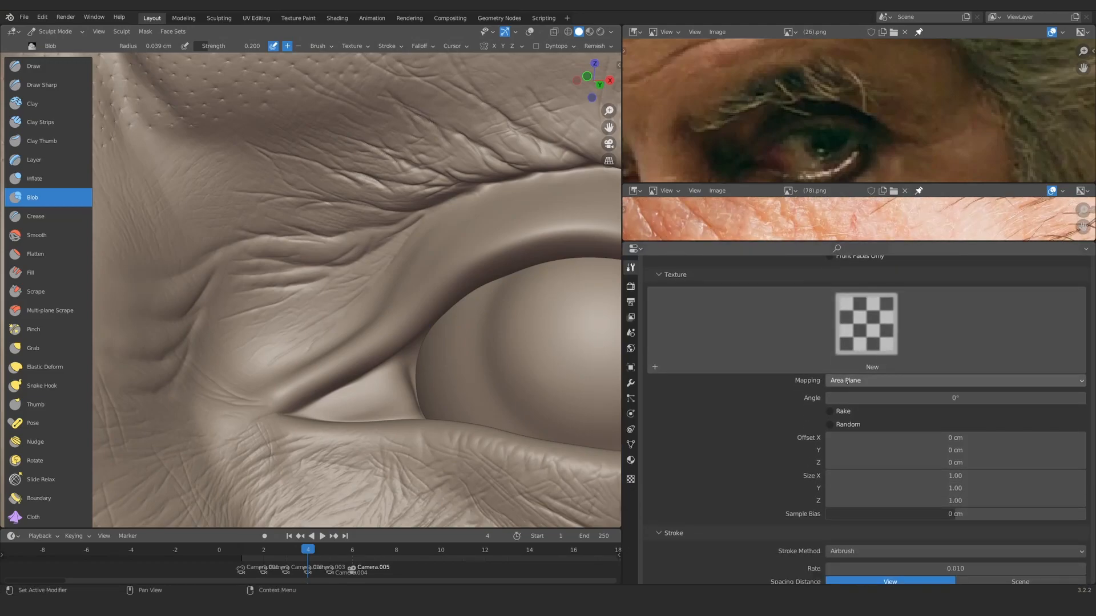
scroll(851, 380, down, 5)
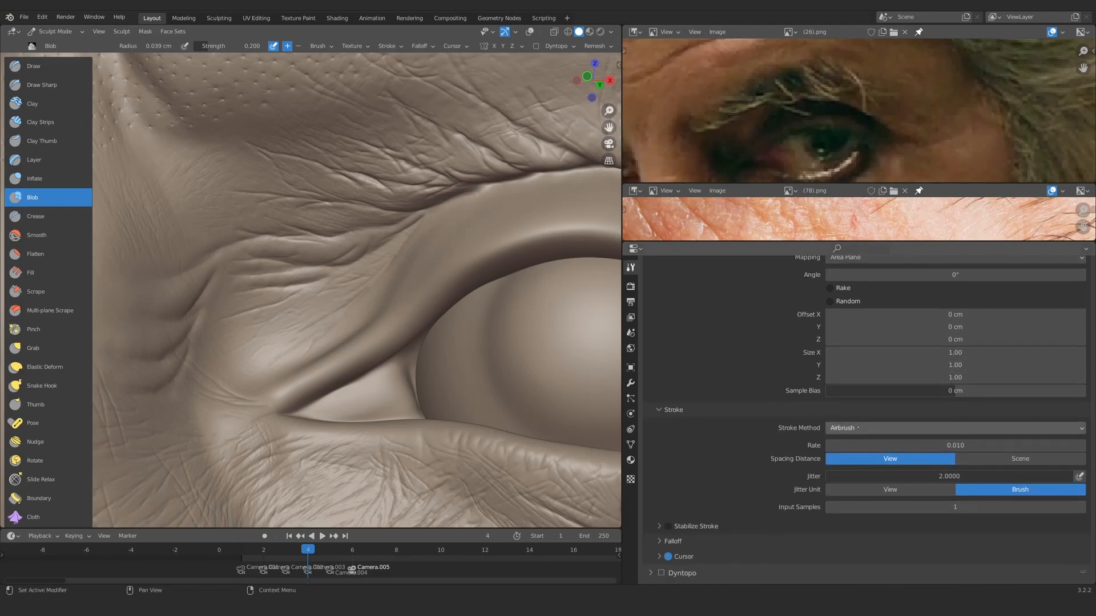
scroll(851, 381, up, 15)
drag(856, 239, 855, 475)
mouse_move(410, 232)
ctrl+middle_down()
mouse_move(354, 278)
mouse_move(290, 279)
ctrl+middle_up()
mouse_move(278, 342)
shift+middle_down()
mouse_move(447, 262)
mouse_move(337, 158)
mouse_move(325, 238)
mouse_move(353, 174)
shift+middle_up()
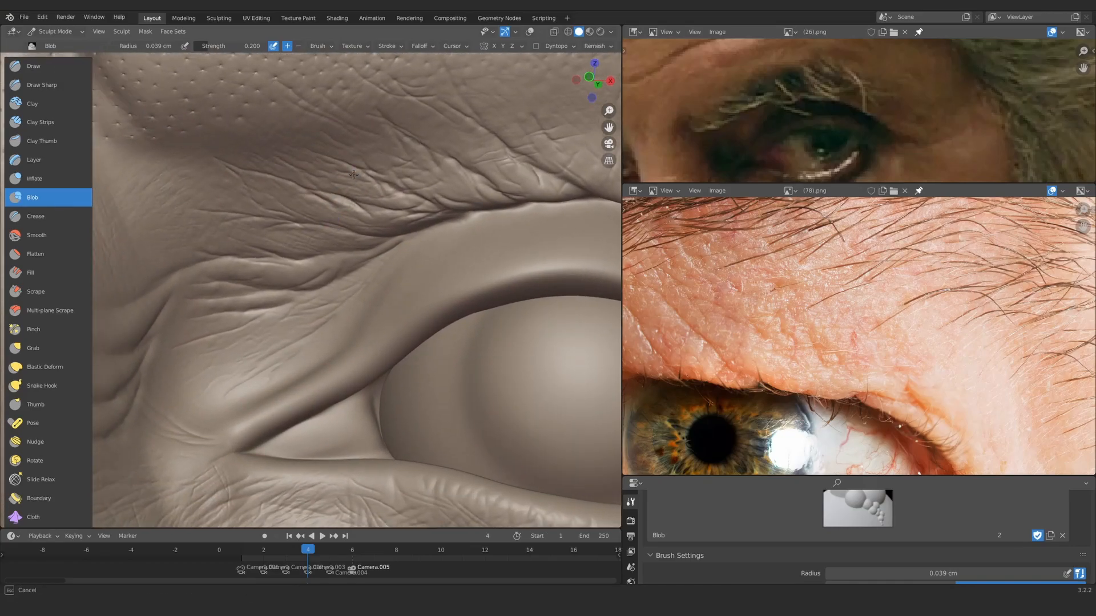
Step: Examine the inner and outer upper eyelid skin and the brow area of the eyelid reference photo
shift+middle_drag(541, 148, 451, 162)
ctrl+middle_drag(450, 163, 451, 206)
shift+middle_drag(514, 142, 457, 163)
mouse_move(491, 120)
shift+middle_down()
mouse_move(472, 200)
mouse_move(669, 271)
mouse_move(674, 291)
shift+middle_up()
shift+middle_drag(673, 257, 878, 317)
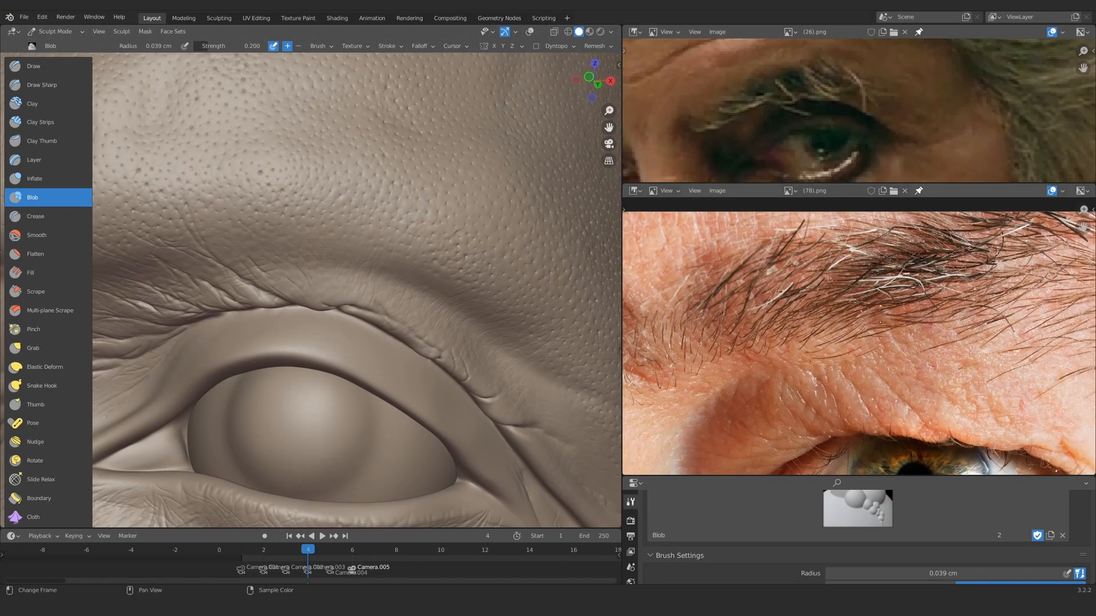
mouse_move(333, 262)
ctrl+middle_down()
mouse_move(334, 186)
mouse_move(267, 153)
ctrl+middle_up()
shift+middle_drag(495, 257, 381, 205)
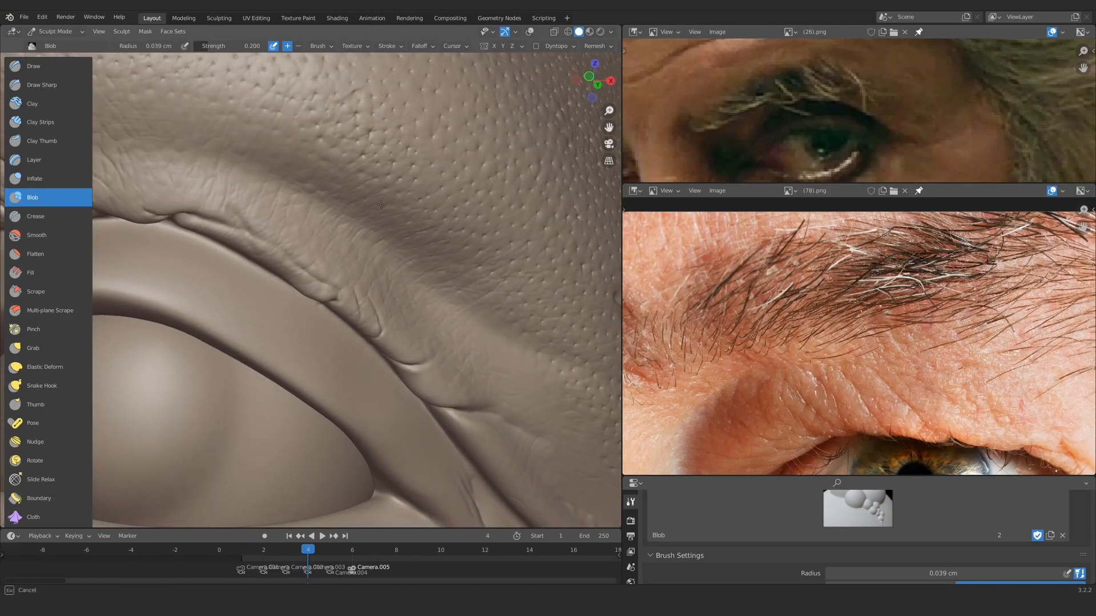
mouse_move(529, 409)
middle_down()
mouse_move(400, 287)
mouse_move(385, 380)
middle_up()
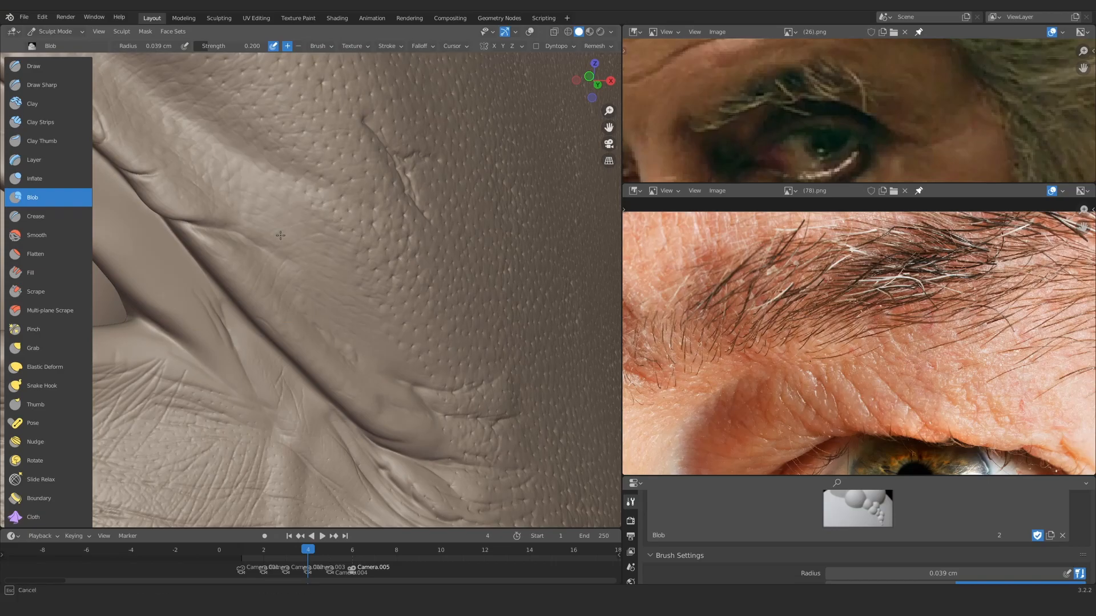
mouse_move(242, 234)
ctrl+middle_down()
mouse_move(318, 276)
mouse_move(319, 229)
ctrl+middle_up()
mouse_move(188, 257)
shift+middle_down()
mouse_move(365, 342)
mouse_move(365, 308)
shift+middle_up()
Step: Switch to the Draw Sharp brush, resize it to a 0.07 cm radius and work on the creases at the outer upper eyelid
click(51, 87)
scroll(454, 272, up, 5)
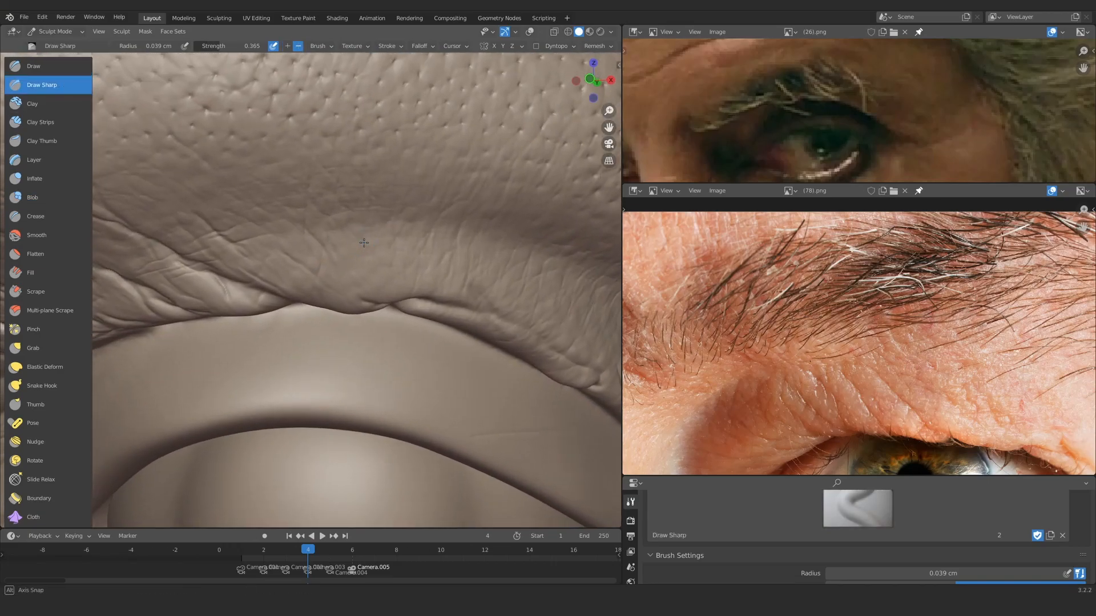
mouse_move(378, 240)
ctrl+alt+mouse_down()
mouse_move(340, 217)
mouse_move(320, 282)
mouse_move(319, 262)
mouse_move(343, 263)
mouse_move(311, 200)
mouse_move(355, 291)
mouse_move(322, 213)
ctrl+alt+mouse_up()
mouse_move(366, 314)
ctrl+alt+mouse_down()
mouse_move(335, 308)
mouse_move(337, 274)
mouse_move(333, 399)
mouse_move(334, 323)
ctrl+alt+mouse_up()
alt+shift+drag(486, 315, 319, 256)
mouse_move(328, 336)
alt+shift+mouse_down()
mouse_move(327, 279)
mouse_move(344, 286)
mouse_move(405, 269)
mouse_move(367, 301)
alt+shift+mouse_up()
key(f)
drag(300, 197, 341, 239)
drag(439, 375, 389, 304)
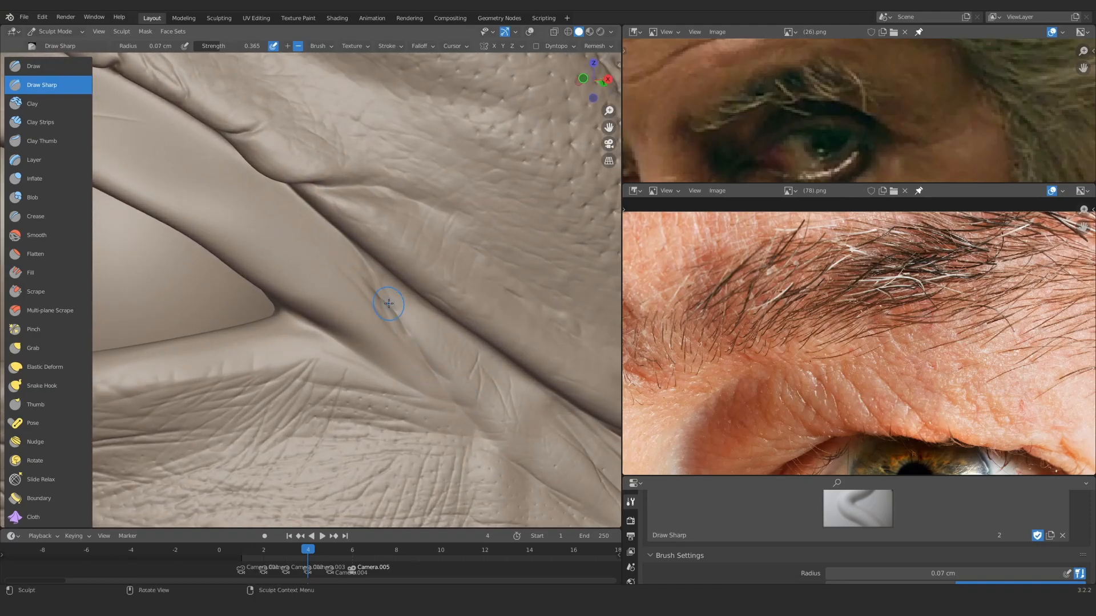
Step: Refine the outer eyelid creases and set the Draw Sharp radius to 0.029 cm for fine wrinkles above the middle of the lid
ctrl+alt+drag(489, 422, 485, 502)
alt+drag(308, 343, 320, 353)
mouse_move(320, 353)
ctrl+alt+mouse_down()
mouse_move(313, 262)
mouse_move(339, 352)
mouse_move(377, 303)
ctrl+alt+mouse_up()
mouse_move(377, 302)
ctrl+alt+mouse_down()
mouse_move(406, 328)
mouse_move(379, 291)
ctrl+alt+mouse_up()
mouse_move(374, 359)
ctrl+alt+mouse_down()
mouse_move(365, 306)
mouse_move(325, 343)
mouse_move(310, 338)
mouse_move(288, 245)
mouse_move(325, 293)
mouse_move(324, 273)
ctrl+alt+mouse_up()
mouse_move(324, 273)
alt+mouse_down()
mouse_move(302, 301)
mouse_move(308, 343)
alt+mouse_up()
mouse_move(308, 296)
ctrl+alt+mouse_down()
mouse_move(311, 342)
mouse_move(291, 251)
mouse_move(240, 165)
mouse_move(267, 190)
ctrl+alt+mouse_up()
key(f)
click(269, 238)
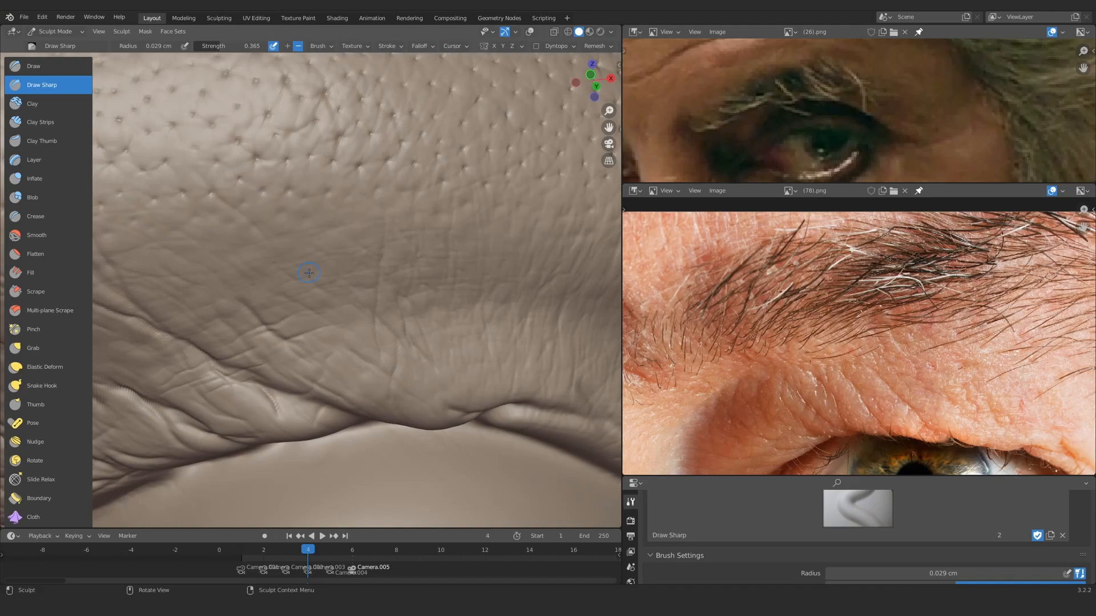
Step: Set the Draw Sharp radius to 0.031 cm and carve near-vertical wrinkles through the pores above the middle of the upper eyelid
key(f)
click(237, 146)
mouse_move(281, 146)
ctrl+alt+mouse_down()
mouse_move(342, 251)
mouse_move(349, 191)
ctrl+alt+mouse_up()
drag(249, 242, 320, 215)
ctrl+alt+drag(367, 287, 362, 293)
mouse_move(375, 349)
mouse_down()
mouse_move(374, 179)
mouse_move(313, 271)
mouse_up()
drag(302, 100, 321, 209)
mouse_move(322, 247)
ctrl+middle_down()
mouse_move(330, 298)
mouse_move(293, 162)
ctrl+middle_up()
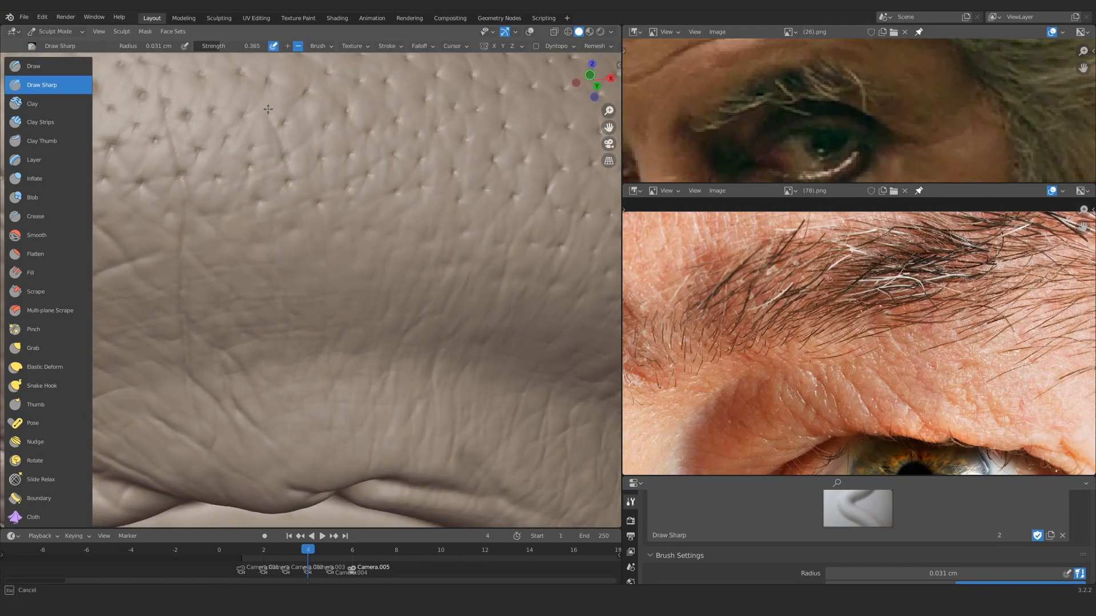
drag(299, 92, 324, 189)
drag(341, 136, 353, 224)
drag(242, 132, 259, 197)
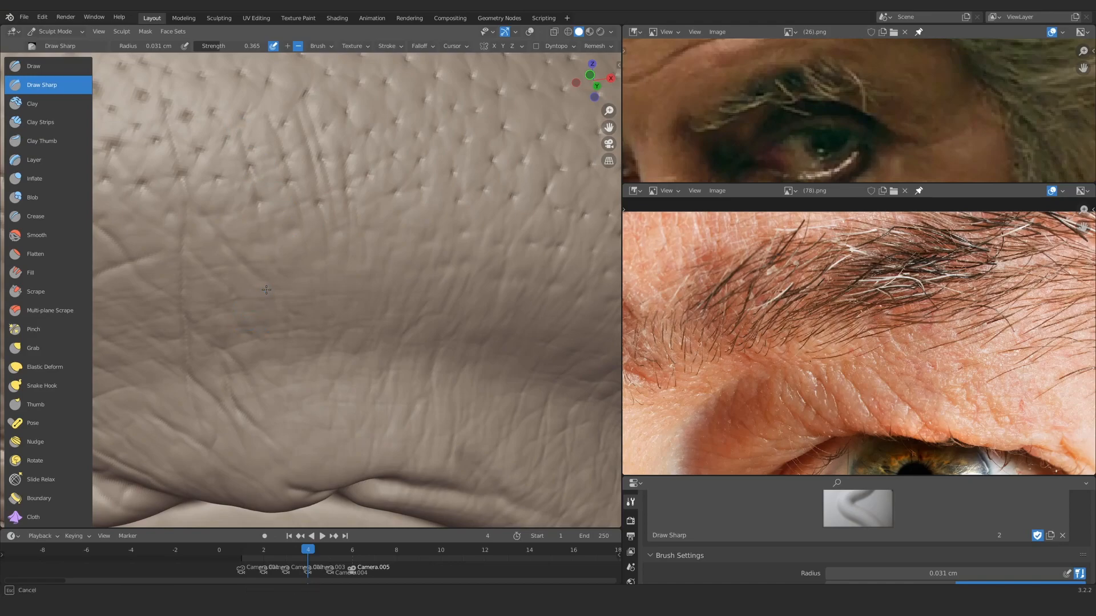
Step: Add finer diagonal creases between the brow pores and the eyelid fold with Draw Sharp radii of 0.016 and 0.021 cm
key(f)
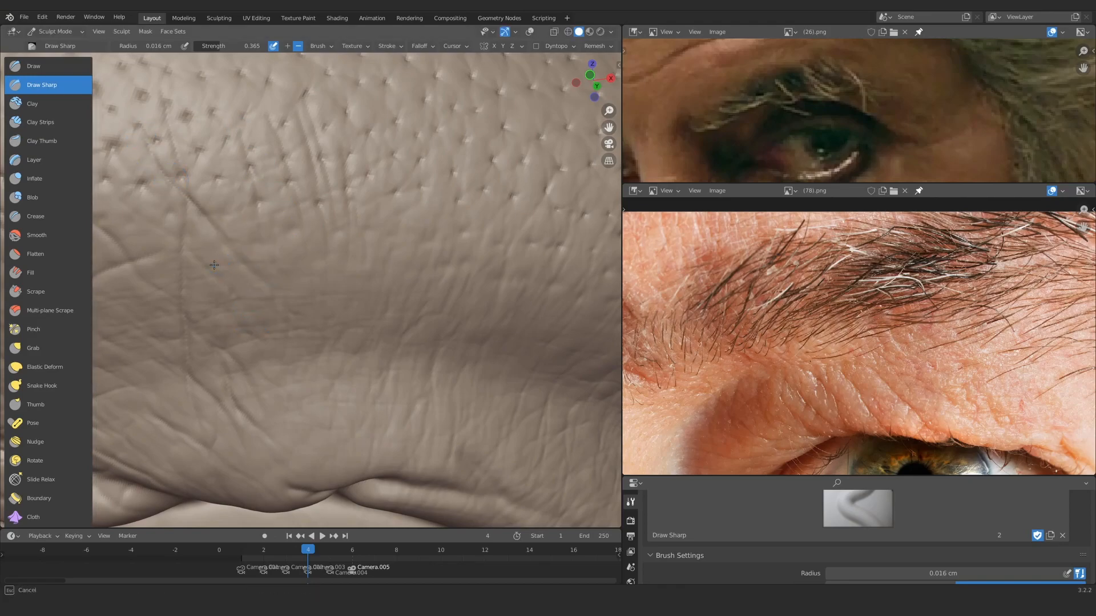
drag(249, 237, 356, 129)
drag(271, 197, 326, 162)
mouse_move(326, 188)
ctrl+alt+mouse_down()
mouse_move(286, 251)
mouse_move(367, 260)
mouse_move(242, 226)
ctrl+alt+mouse_up()
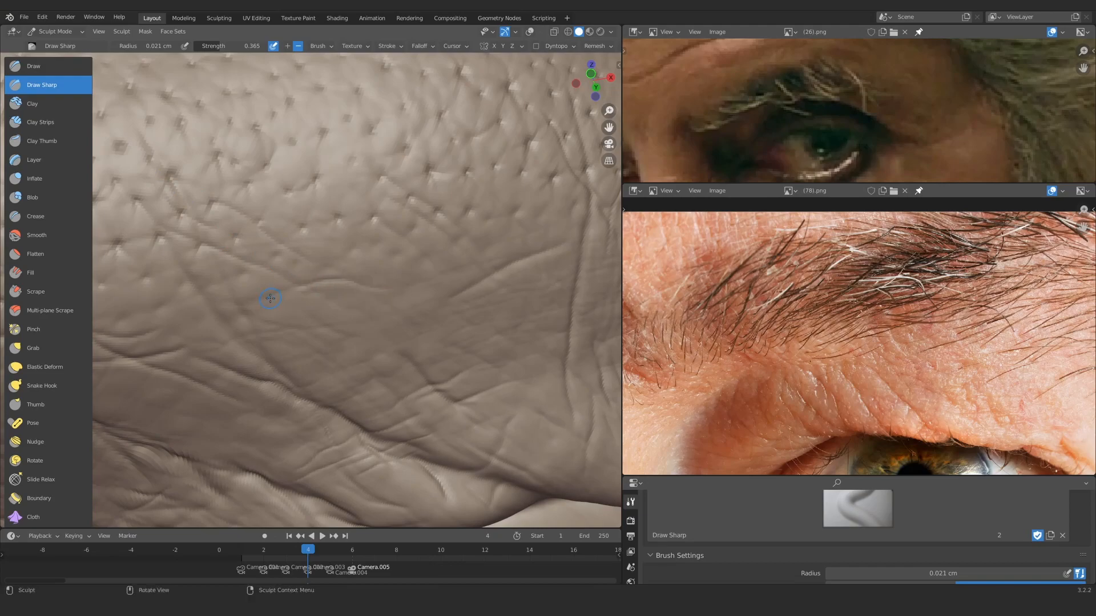
mouse_move(395, 277)
ctrl+alt+mouse_down()
mouse_move(308, 348)
mouse_move(313, 328)
mouse_move(392, 244)
ctrl+alt+mouse_up()
ctrl+alt+drag(333, 306, 392, 248)
drag(400, 186, 291, 331)
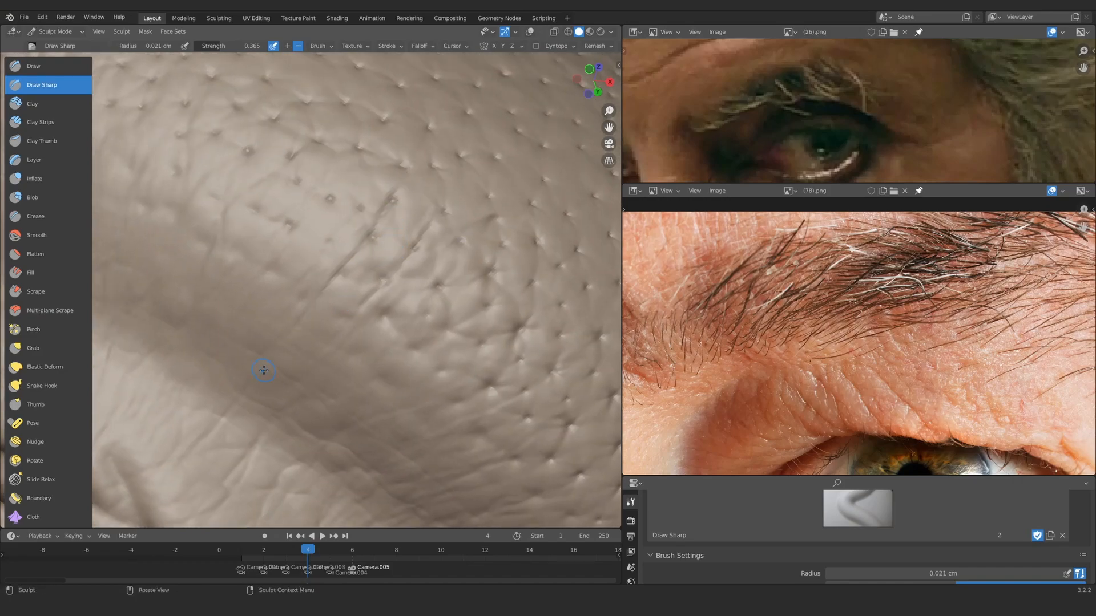
Step: Set the Draw Sharp radius to 0.03 cm and carve slanted wrinkles through the pores beneath the outer brow
mouse_move(314, 170)
ctrl+alt+mouse_down()
mouse_move(251, 328)
mouse_move(287, 286)
mouse_move(293, 296)
mouse_move(366, 238)
mouse_move(317, 257)
mouse_move(367, 225)
mouse_move(305, 326)
ctrl+alt+mouse_up()
key(f)
click(330, 246)
drag(421, 181, 373, 273)
drag(455, 209, 347, 326)
drag(476, 170, 466, 186)
ctrl+alt+drag(369, 347, 320, 451)
Step: Enlarge the brow hairs and skin in the reference photo and add matching slanted wrinkles beneath the brow
mouse_move(839, 325)
ctrl+alt+mouse_down()
mouse_move(808, 388)
mouse_move(891, 297)
ctrl+alt+mouse_up()
mouse_move(959, 343)
alt+mouse_down()
mouse_move(825, 333)
mouse_move(856, 311)
mouse_move(628, 349)
mouse_move(614, 365)
alt+mouse_up()
mouse_move(361, 338)
alt+mouse_down()
mouse_move(353, 331)
mouse_move(366, 320)
mouse_move(279, 250)
mouse_move(307, 177)
mouse_move(354, 162)
alt+mouse_up()
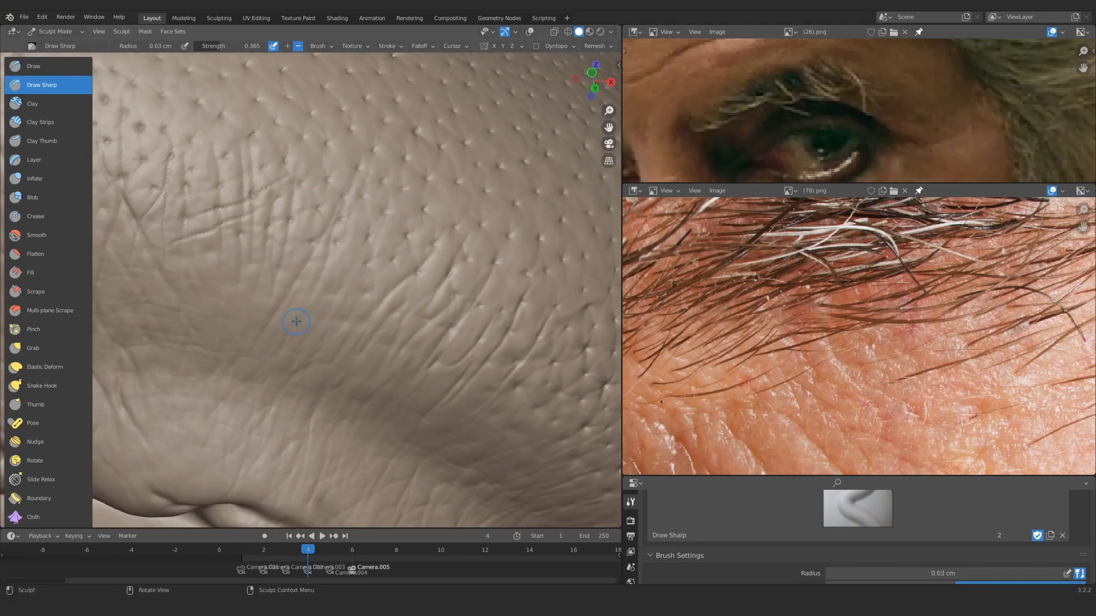
ctrl+alt+drag(277, 359, 315, 239)
drag(404, 164, 372, 294)
mouse_move(365, 217)
ctrl+alt+mouse_down()
mouse_move(342, 376)
mouse_move(403, 220)
mouse_move(301, 370)
mouse_move(343, 200)
ctrl+alt+mouse_up()
Step: Compare with the finished skin texture between the nose and lips and add more vertical wrinkles among the pores above the eyelid
mouse_move(297, 388)
ctrl+alt+mouse_down()
mouse_move(322, 261)
mouse_move(318, 300)
ctrl+alt+mouse_up()
alt+drag(382, 274, 371, 242)
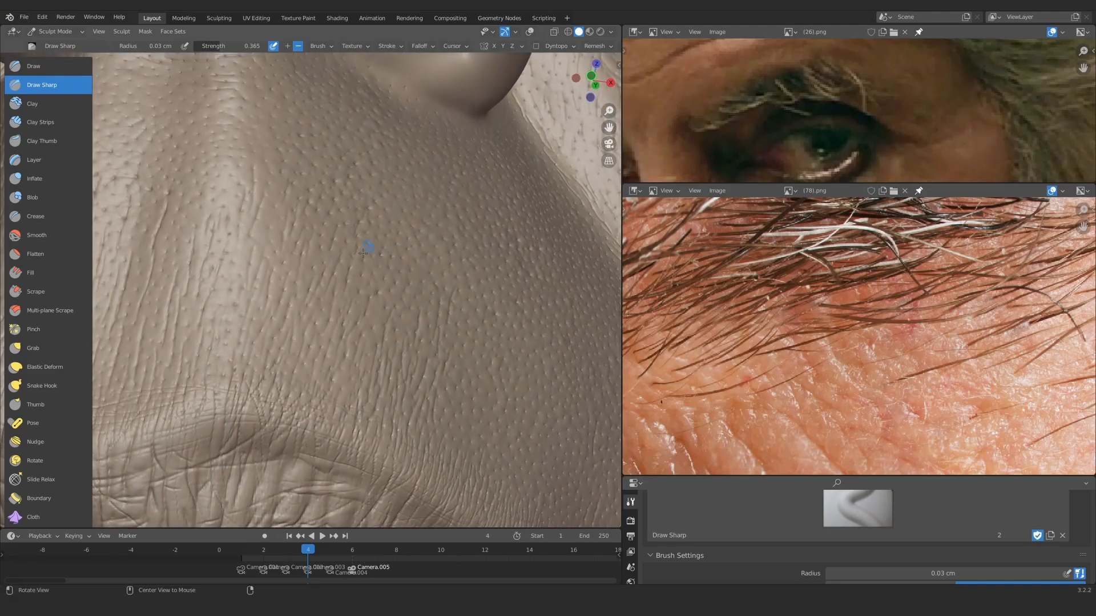
mouse_move(249, 420)
ctrl+middle_down()
mouse_move(361, 228)
mouse_move(313, 327)
ctrl+middle_up()
shift+middle_drag(394, 228, 342, 319)
mouse_move(393, 114)
ctrl+middle_down()
mouse_move(419, 184)
mouse_move(378, 219)
ctrl+middle_up()
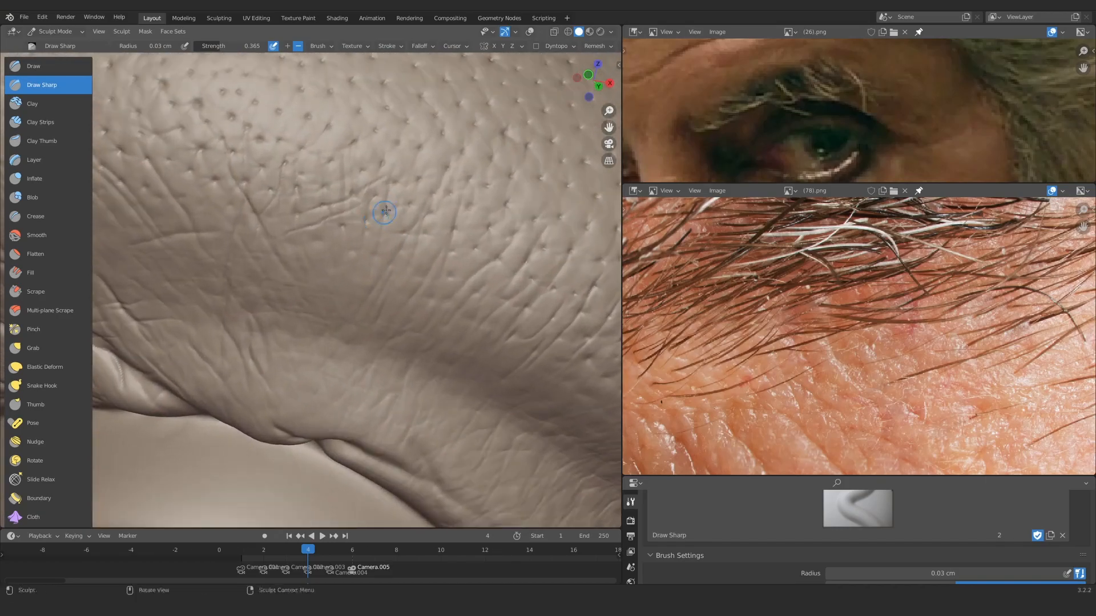
middle_drag(385, 262, 355, 314)
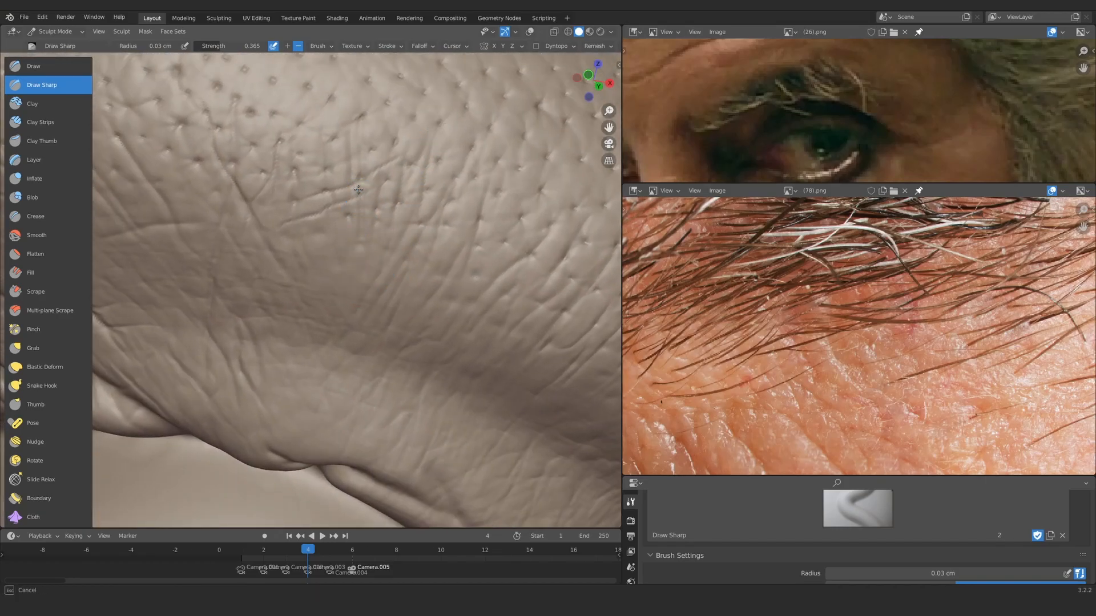
ctrl+middle_drag(332, 134, 320, 74)
mouse_move(297, 188)
ctrl+middle_down()
mouse_move(257, 251)
mouse_move(307, 212)
mouse_move(301, 200)
ctrl+middle_up()
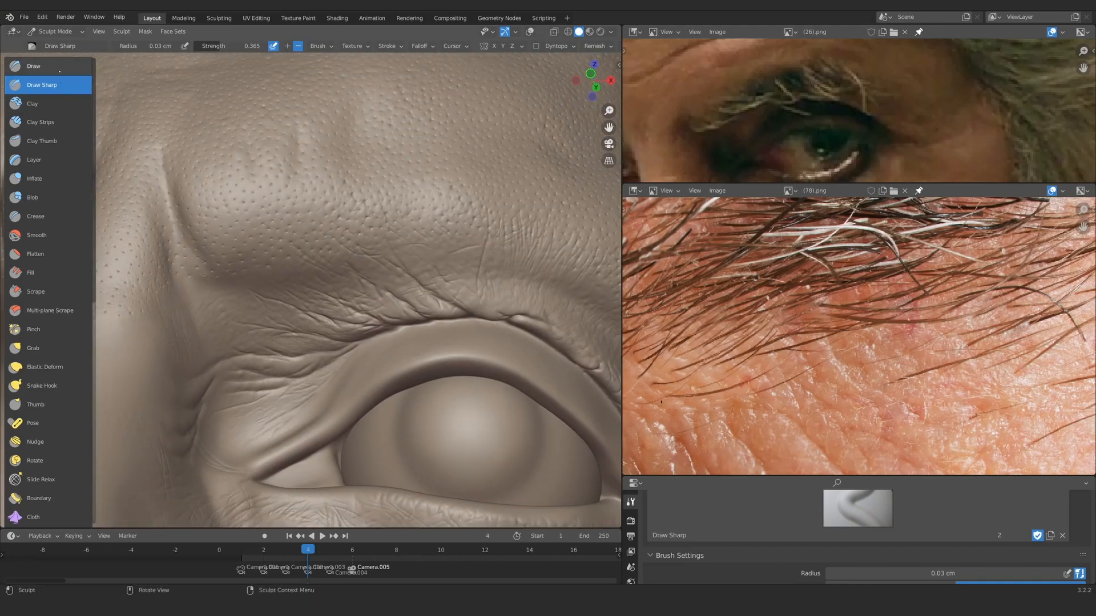
Step: Switch to the Draw tool's Direction brush and set its radius to 0.44 cm and strength to 0.098, testing it above the eyelid
click(35, 66)
drag(731, 476, 731, 451)
ctrl+middle_drag(451, 188, 416, 265)
key(shift+f)
click(431, 237)
key(f)
click(428, 254)
drag(334, 174, 372, 235)
key(shift+f)
click(357, 216)
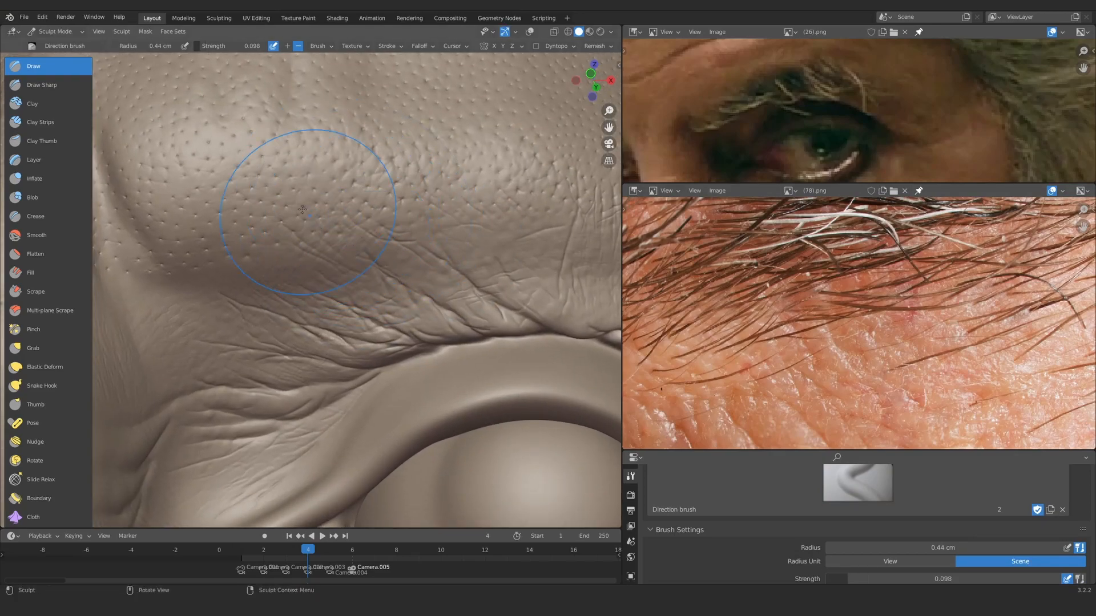
Step: Brush soft directional skin texture over the pores from the outer brow ridge across to the inner brow and nose bridge
middle_drag(333, 281, 304, 244)
mouse_move(440, 248)
middle_down()
mouse_move(362, 269)
mouse_move(354, 240)
middle_up()
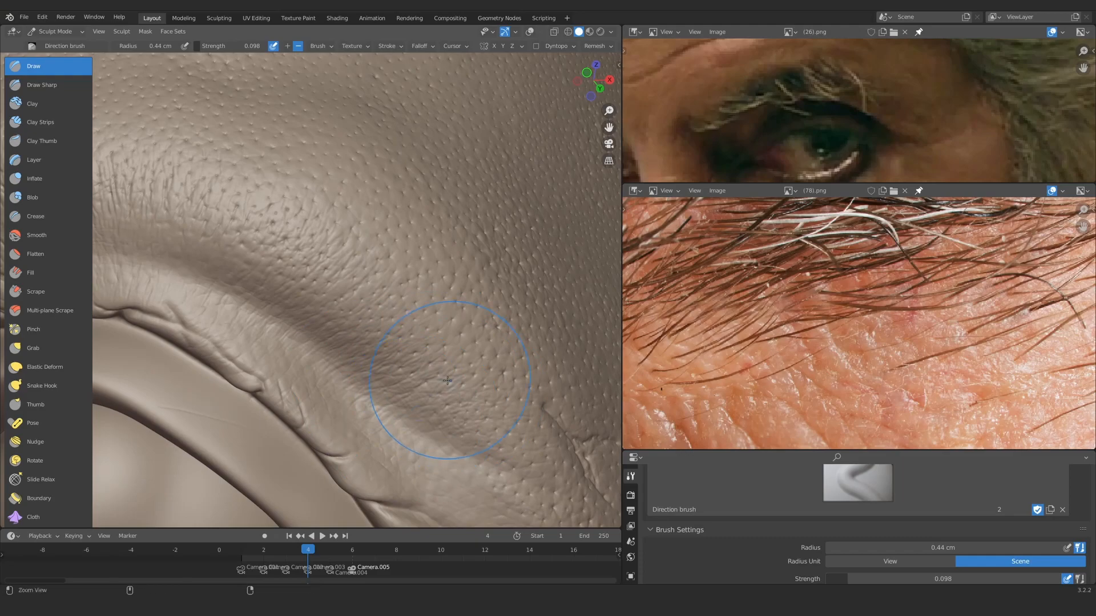
middle_drag(447, 379, 409, 323)
mouse_move(308, 228)
ctrl+middle_down()
mouse_move(293, 276)
mouse_move(359, 225)
ctrl+middle_up()
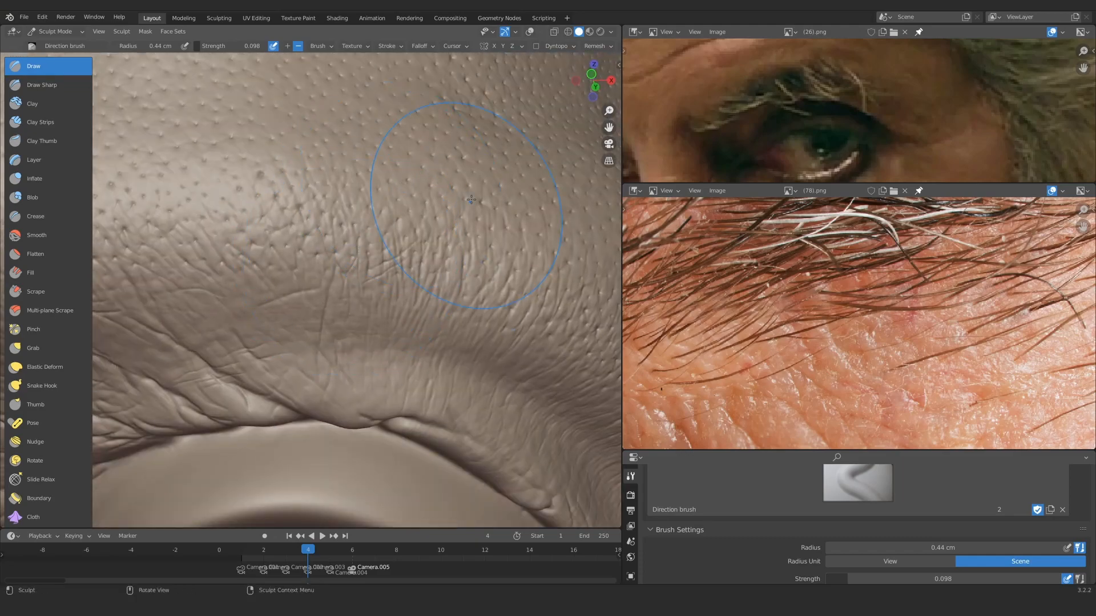
middle_drag(327, 156, 337, 158)
mouse_move(336, 158)
ctrl+middle_down()
mouse_move(302, 199)
mouse_move(327, 229)
ctrl+middle_up()
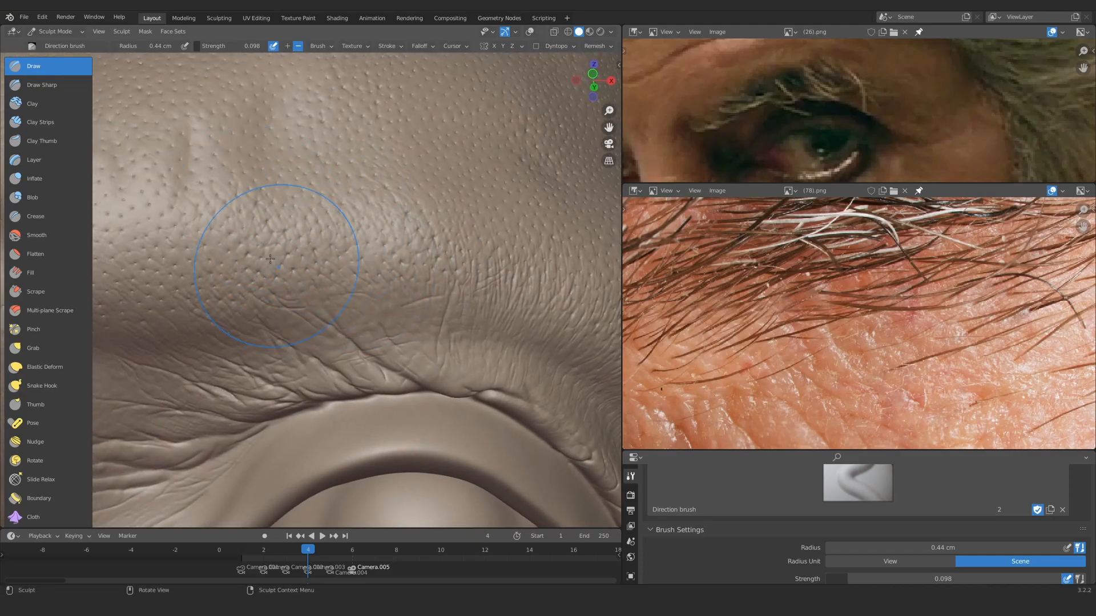
shift+middle_drag(200, 272, 288, 277)
shift+middle_drag(201, 221, 319, 217)
drag(271, 201, 262, 187)
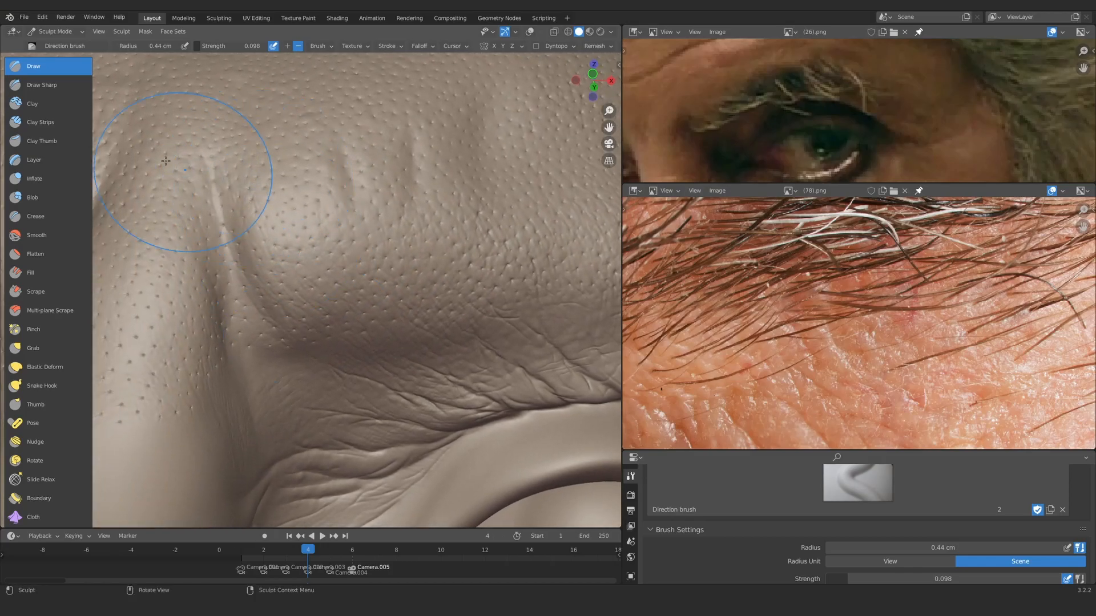
Step: Switch back to the Draw Sharp brush and set its radius to 0.026 cm for the pored skin beneath the middle of the brow
click(50, 85)
key(f)
click(275, 299)
middle_drag(280, 303, 271, 286)
mouse_move(423, 320)
shift+middle_down()
mouse_move(270, 298)
mouse_move(306, 235)
mouse_move(327, 286)
mouse_move(314, 223)
mouse_move(309, 235)
mouse_move(290, 229)
shift+middle_up()
key(f)
click(301, 235)
key(f)
click(308, 244)
key(f)
click(291, 210)
shift+middle_drag(445, 257, 289, 270)
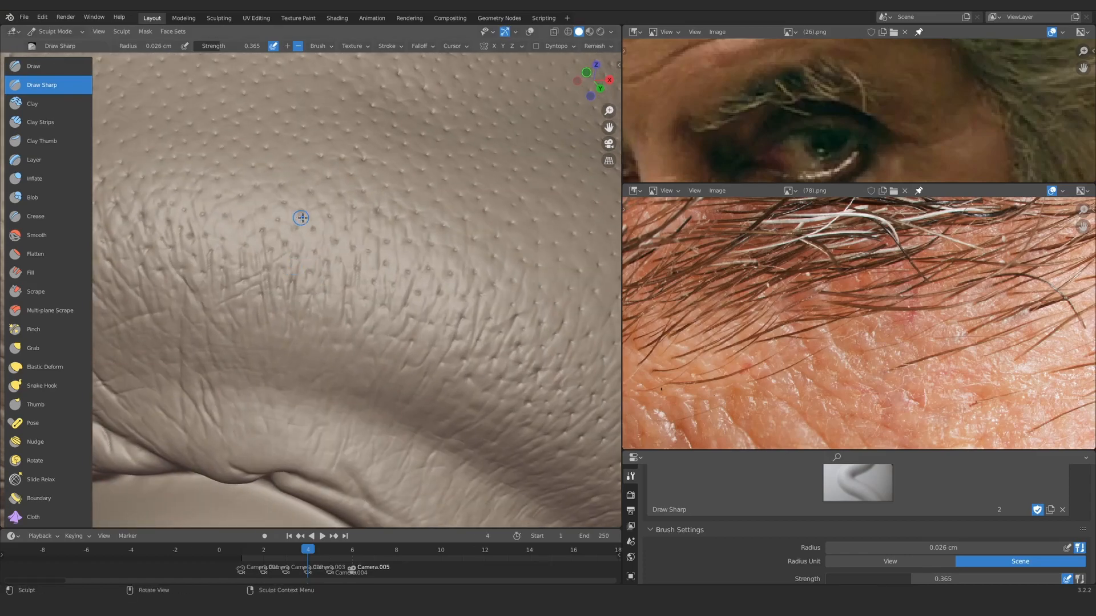
Step: Carve short vertical wrinkles that connect the pores along the middle of the brow ridge
shift+middle_drag(315, 353, 308, 388)
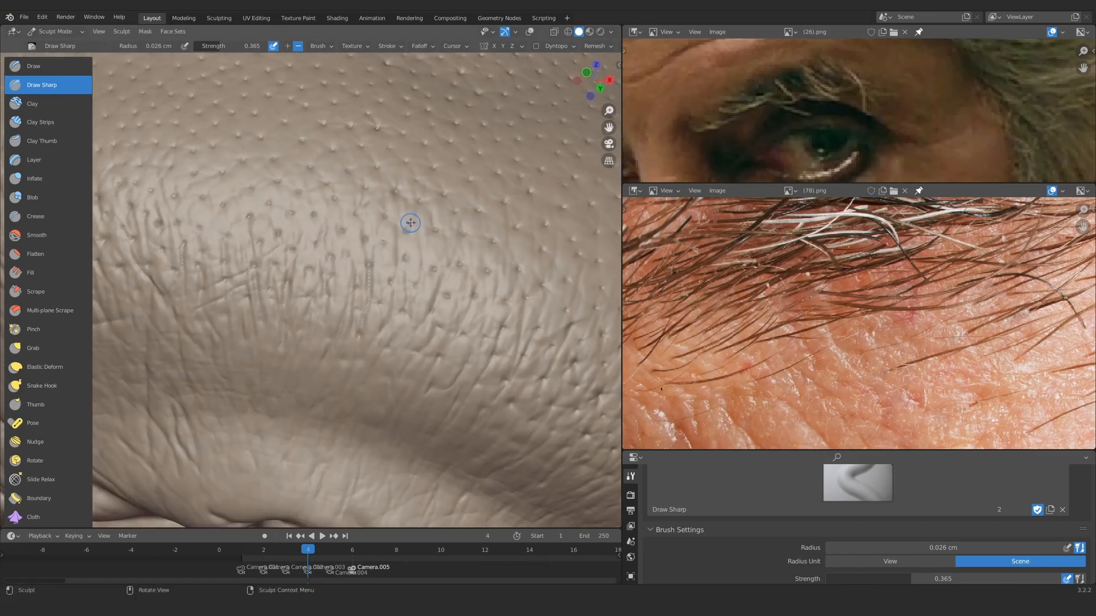
drag(461, 225, 416, 337)
mouse_move(342, 240)
ctrl+middle_down()
mouse_move(344, 291)
mouse_move(331, 288)
ctrl+middle_up()
ctrl+middle_drag(331, 289, 328, 228)
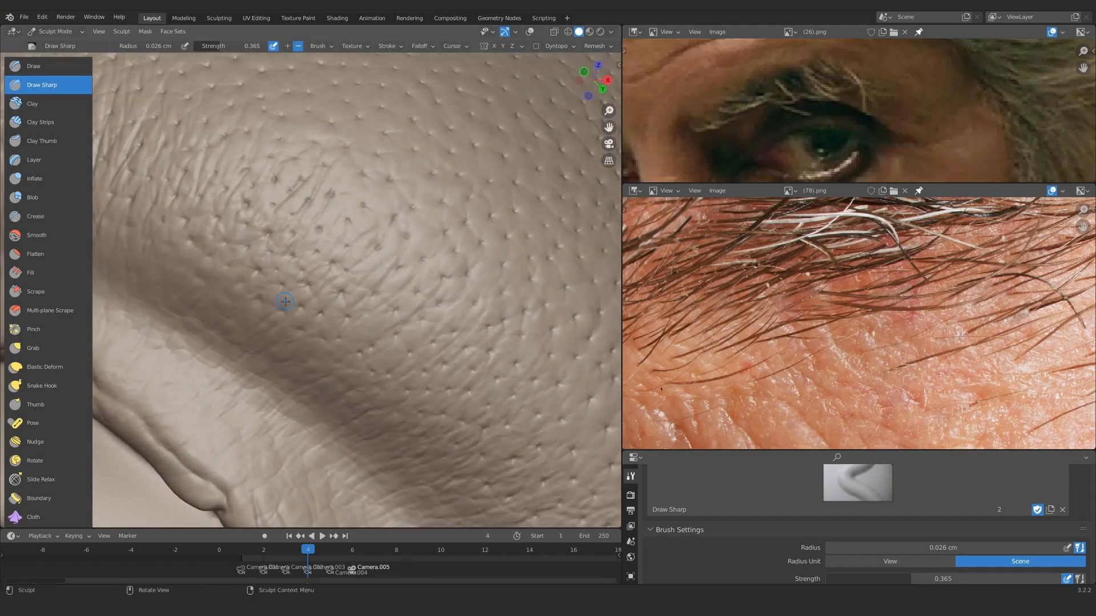
Step: Carve a series of parallel diagonal wrinkles through the pores along the outer brow ridge
drag(323, 292, 413, 190)
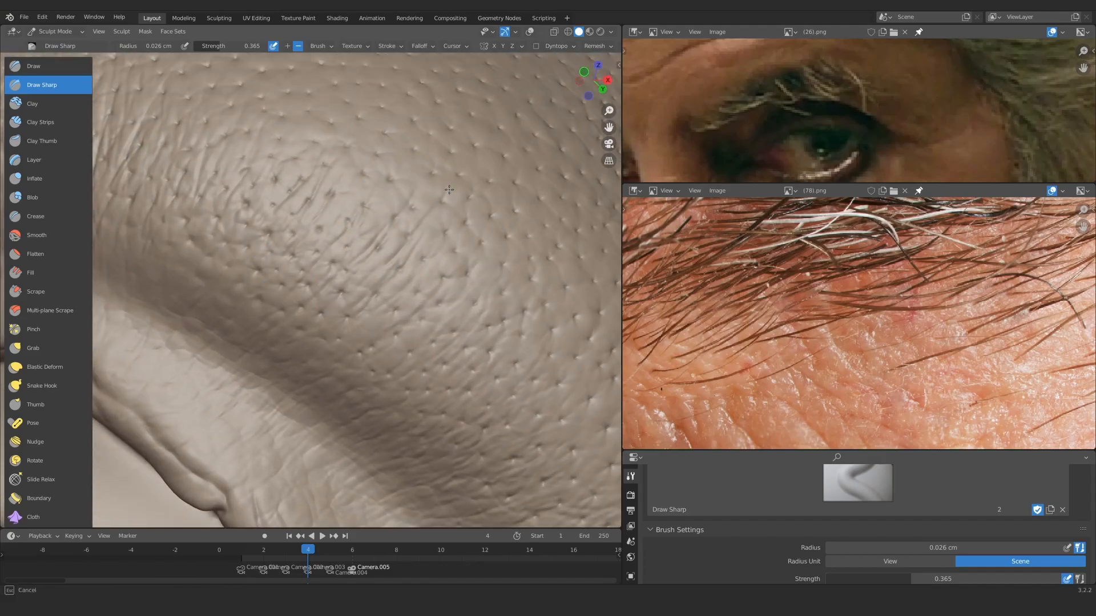
drag(385, 318, 431, 268)
mouse_move(431, 268)
ctrl+middle_down()
mouse_move(435, 310)
mouse_move(348, 285)
ctrl+middle_up()
ctrl+middle_drag(348, 286, 335, 252)
drag(246, 331, 377, 199)
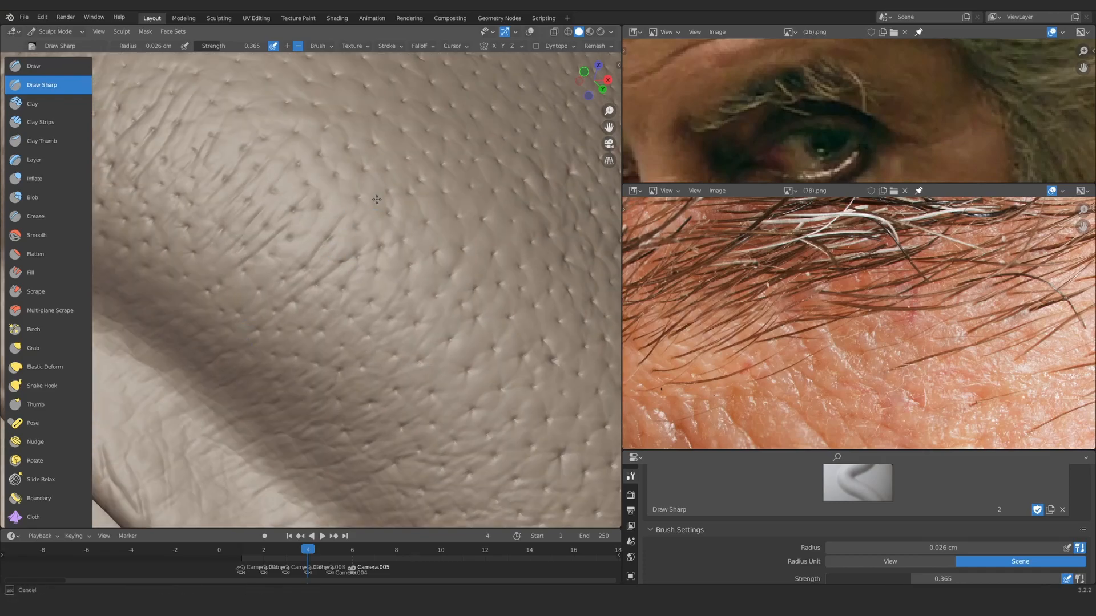
drag(300, 334, 404, 232)
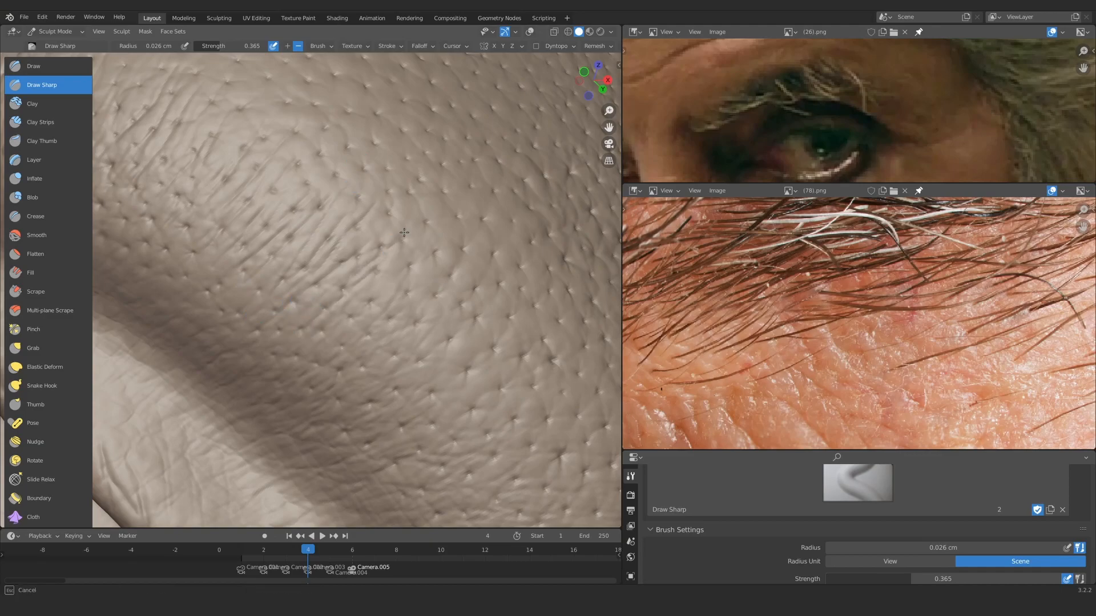
mouse_move(319, 346)
mouse_down()
mouse_move(312, 371)
mouse_move(448, 256)
mouse_move(359, 399)
mouse_up()
Step: Continue the fine wrinkles between the pores down the outer brow toward the branched crease
shift+middle_drag(428, 335, 286, 243)
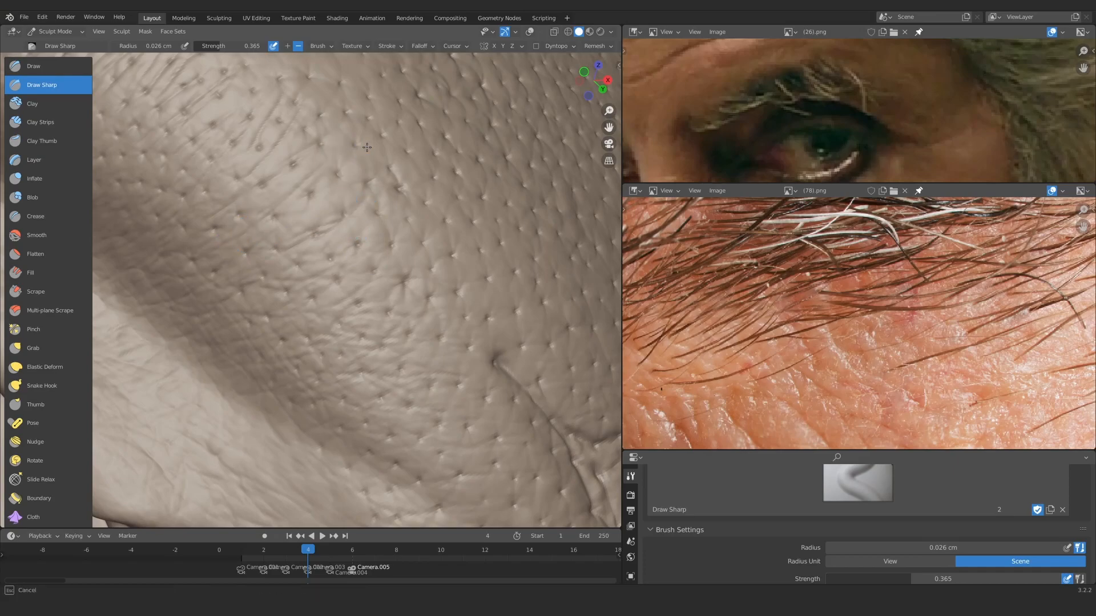
mouse_move(399, 306)
mouse_down()
mouse_move(342, 336)
mouse_move(339, 313)
mouse_up()
drag(506, 282, 514, 271)
drag(398, 407, 489, 321)
mouse_move(372, 378)
ctrl+middle_down()
mouse_move(345, 372)
mouse_move(297, 393)
ctrl+middle_up()
mouse_move(297, 394)
shift+middle_down()
mouse_move(289, 343)
mouse_move(299, 325)
shift+middle_up()
shift+middle_drag(304, 201, 342, 276)
ctrl+middle_drag(341, 276, 329, 247)
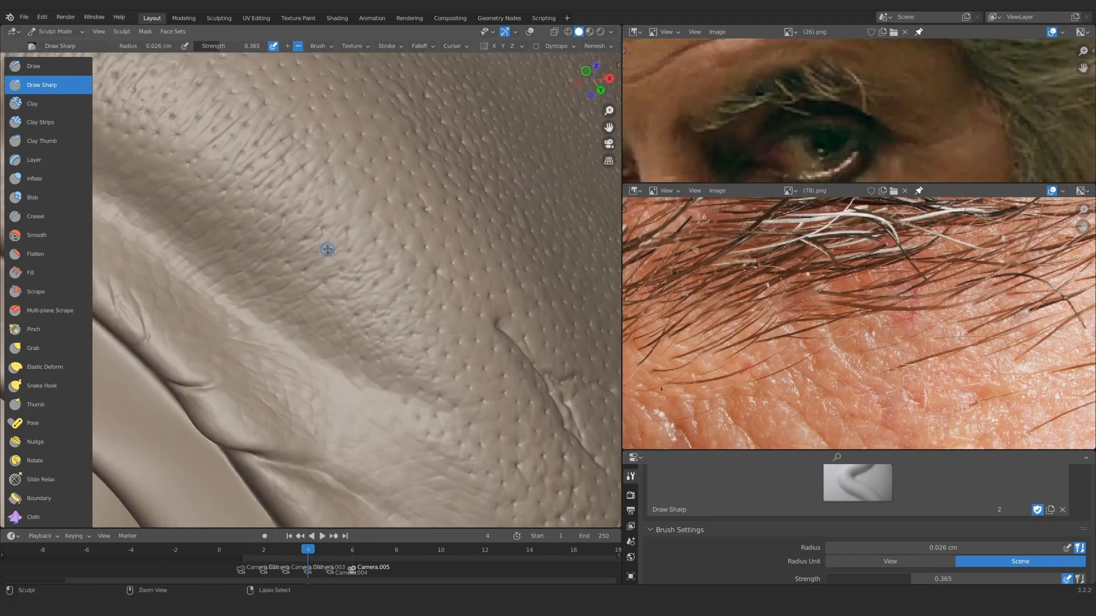
Step: Resize the Draw Sharp brush and carve long horizontal creases in the hollow beneath the outer brow
ctrl+middle_drag(392, 299, 367, 421)
middle_drag(434, 394, 384, 376)
shift+middle_drag(385, 376, 359, 297)
key(f)
shift+middle_drag(422, 364, 344, 279)
drag(260, 269, 403, 285)
key(f)
click(446, 300)
drag(261, 243, 402, 278)
Step: Set the Draw Sharp radius to 0.036 cm and extend the long creases beneath the outer brow
key(f)
click(377, 241)
drag(291, 232, 361, 251)
shift+middle_drag(351, 192, 401, 266)
ctrl+middle_drag(401, 266, 399, 254)
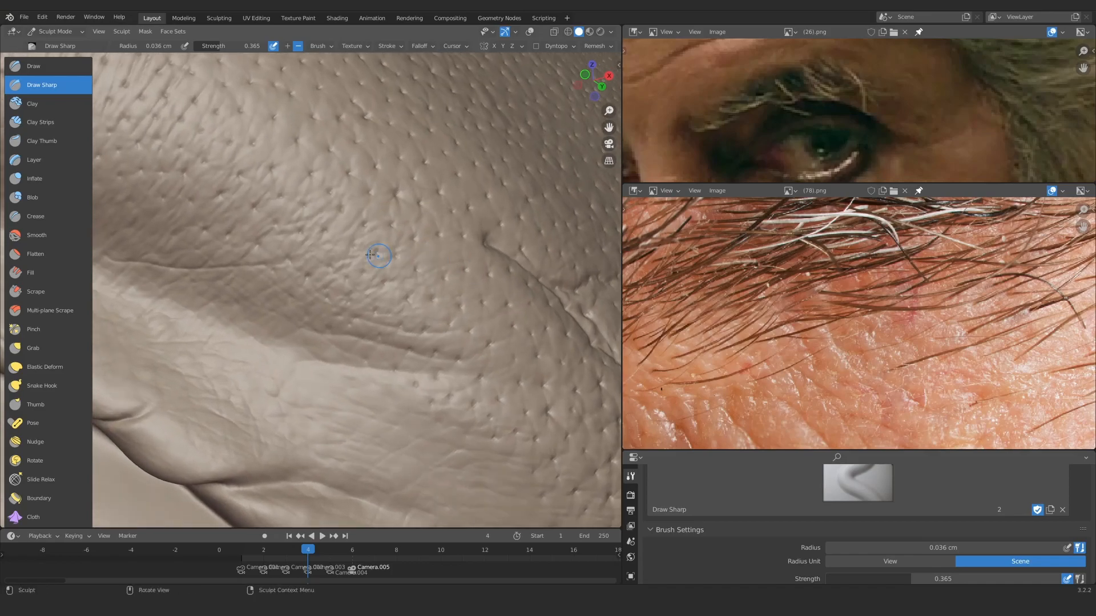
Step: Carve overlapping curved wrinkles across the pores between the outer brow ridge and the eyelid hollow
shift+middle_drag(248, 152, 331, 213)
drag(350, 184, 249, 249)
drag(163, 243, 308, 221)
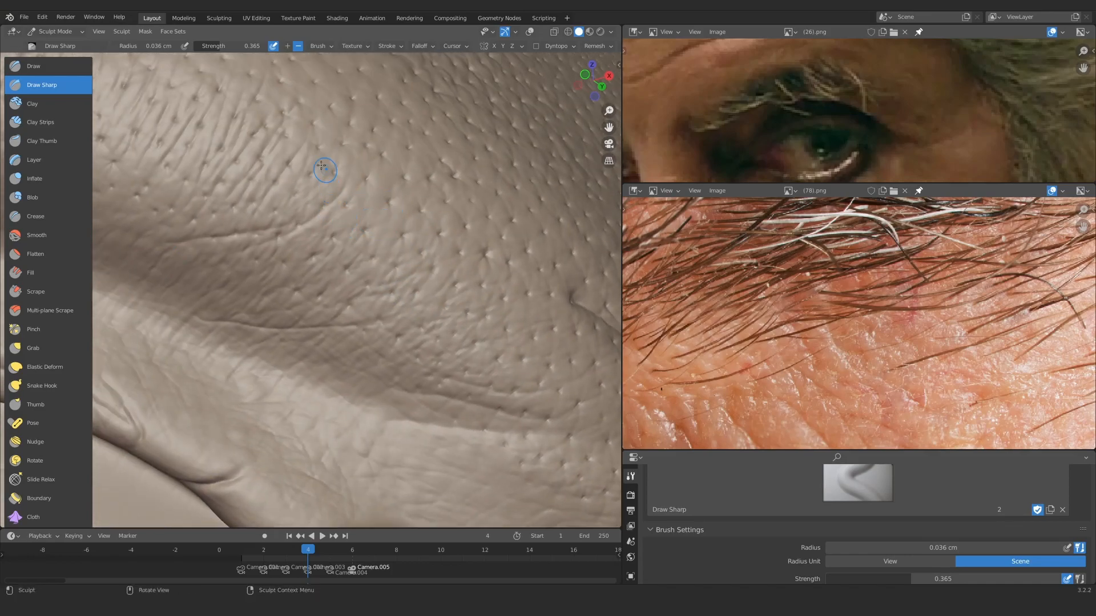
drag(243, 292, 389, 294)
drag(441, 208, 349, 265)
drag(251, 270, 390, 222)
drag(420, 183, 312, 243)
drag(323, 193, 229, 225)
drag(374, 118, 177, 213)
drag(363, 181, 272, 206)
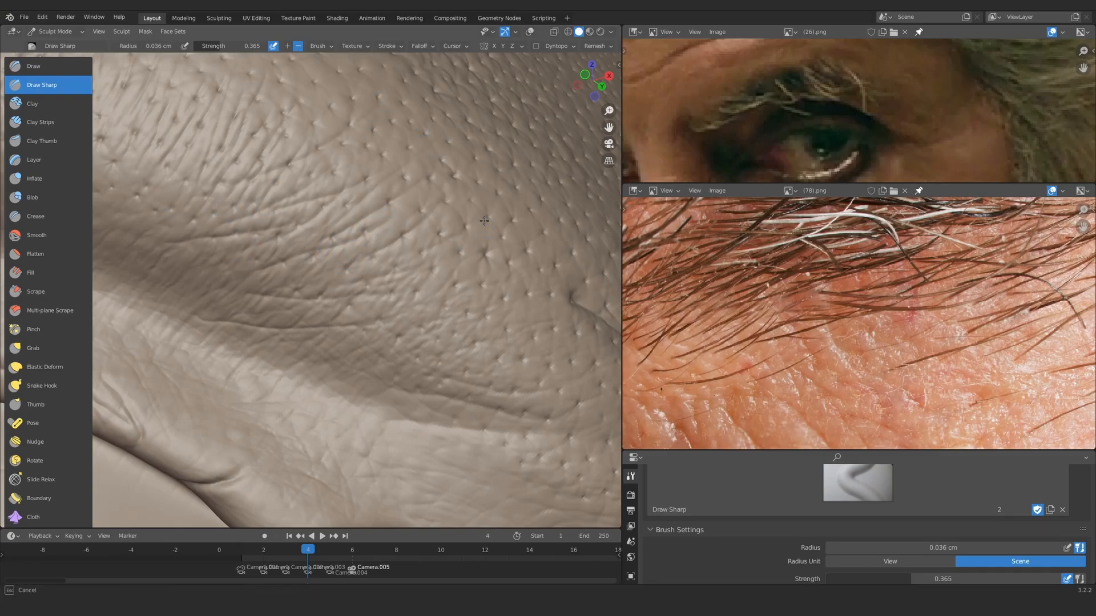
mouse_move(333, 296)
mouse_down()
mouse_move(367, 325)
mouse_move(525, 299)
mouse_up()
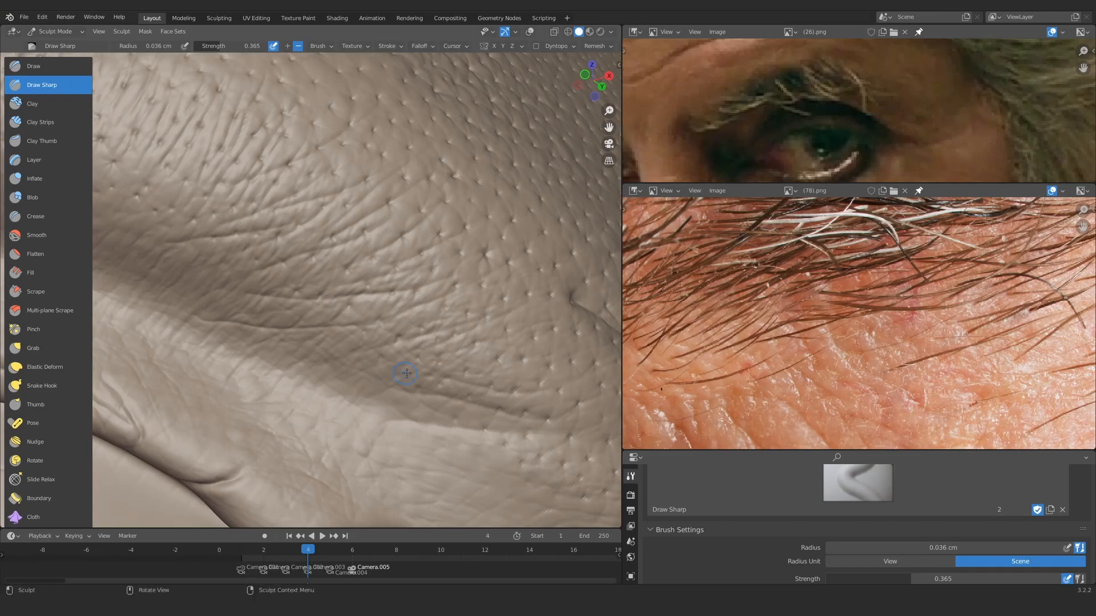
Step: Carve fine overlapping wrinkles across the pores beneath the branched crease at the outer brow
ctrl+alt+drag(465, 388, 433, 485)
mouse_move(353, 320)
ctrl+alt+mouse_down()
mouse_move(323, 176)
mouse_move(390, 301)
mouse_move(414, 280)
ctrl+alt+mouse_up()
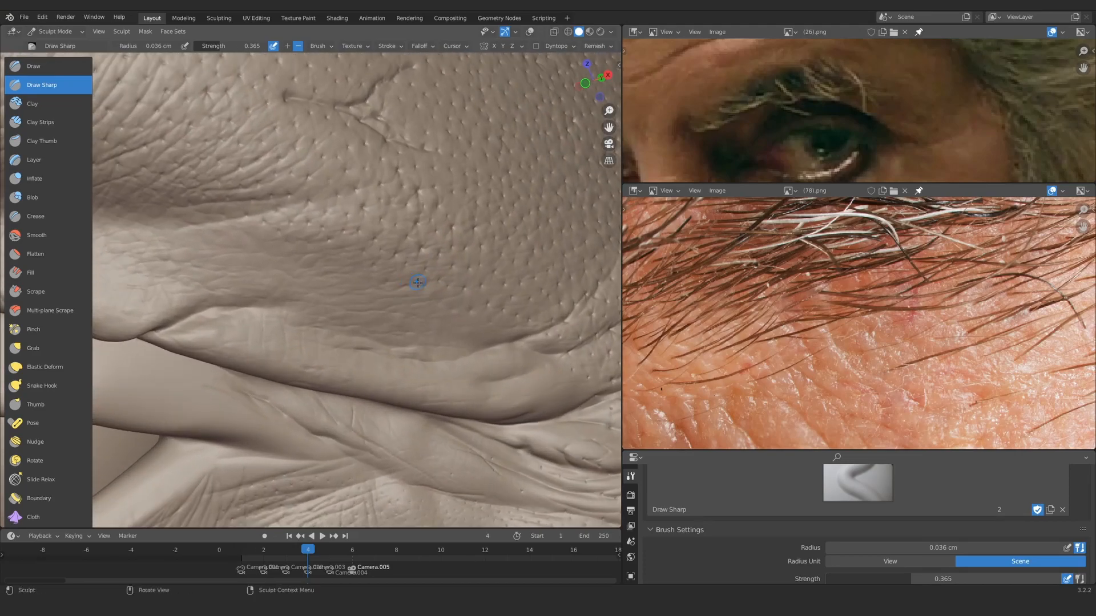
ctrl+alt+drag(320, 297, 454, 279)
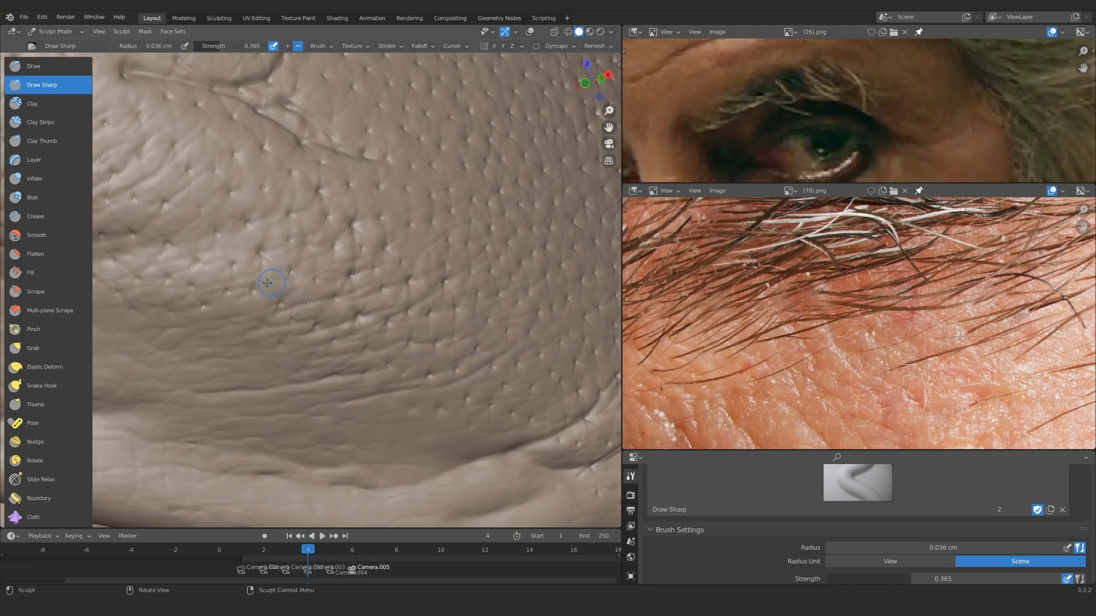
drag(330, 260, 203, 294)
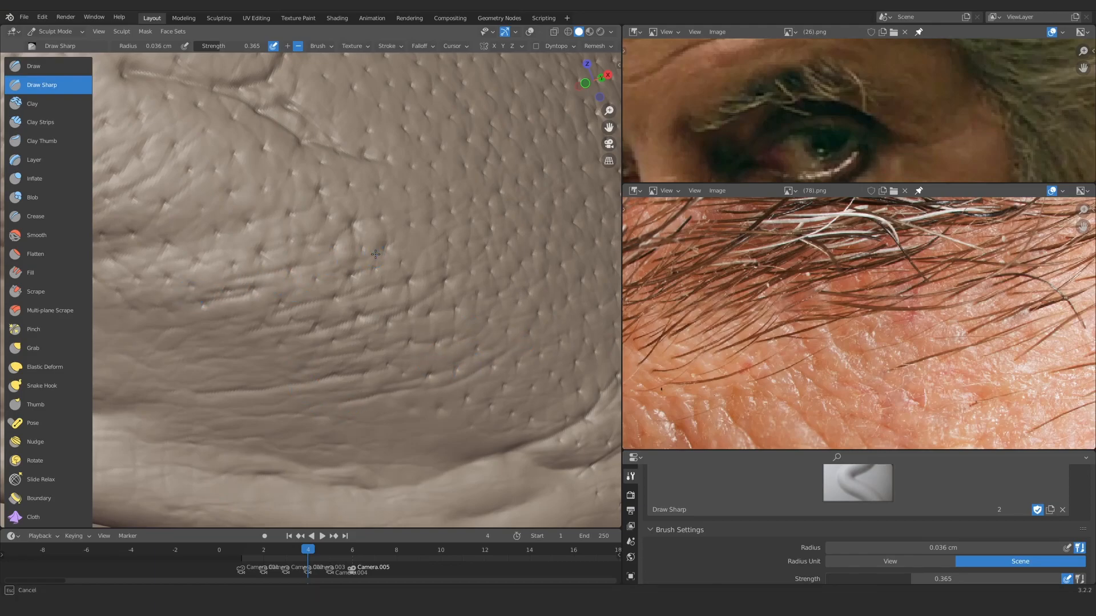
mouse_move(466, 249)
ctrl+middle_down()
mouse_move(445, 354)
mouse_move(368, 229)
mouse_move(431, 220)
ctrl+middle_up()
drag(285, 258, 283, 258)
Step: Enlarge the Draw Sharp brush to 0.044 cm and add short creases between the brow and upper eyelid, checking the eyebrow reference
ctrl+middle_drag(492, 173, 445, 365)
middle_drag(365, 342, 399, 319)
mouse_move(262, 354)
ctrl+middle_down()
mouse_move(237, 251)
mouse_move(286, 343)
mouse_move(357, 282)
mouse_move(443, 288)
mouse_move(457, 306)
mouse_move(428, 307)
ctrl+middle_up()
mouse_move(428, 308)
shift+middle_down()
mouse_move(330, 306)
mouse_move(344, 291)
mouse_move(291, 267)
shift+middle_up()
key(f)
click(336, 297)
key(f)
click(287, 266)
mouse_move(880, 299)
ctrl+middle_down()
mouse_move(883, 373)
mouse_move(879, 346)
ctrl+middle_up()
ctrl+middle_drag(399, 310, 365, 285)
key(f)
click(287, 273)
drag(279, 264, 244, 262)
ctrl+middle_drag(402, 338, 394, 308)
drag(405, 316, 417, 320)
mouse_move(365, 297)
ctrl+middle_down()
mouse_move(343, 399)
mouse_move(302, 319)
ctrl+middle_up()
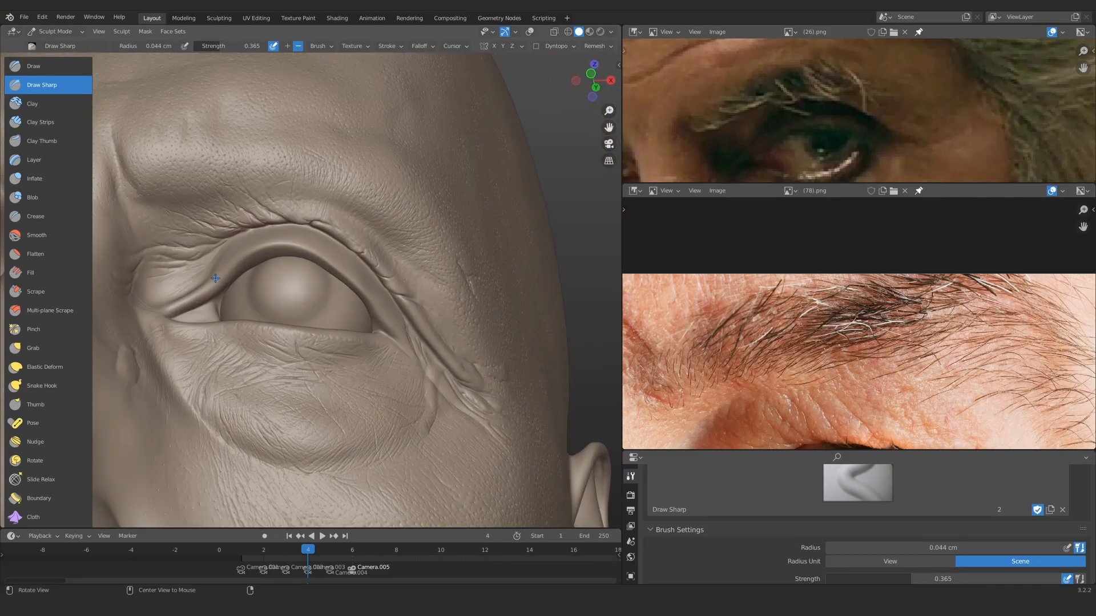
Step: Reduce the Draw Sharp radius to 0.018 cm and carve steep narrow creases in the skin just above the upper eyelid fold
shift+middle_drag(285, 263, 276, 303)
ctrl+middle_drag(276, 342, 322, 268)
key(f)
click(337, 323)
mouse_move(861, 365)
ctrl+middle_down()
mouse_move(864, 394)
mouse_move(849, 331)
mouse_move(827, 323)
ctrl+middle_up()
ctrl+middle_drag(385, 289, 370, 237)
key(f)
click(342, 279)
drag(395, 254, 396, 263)
mouse_move(344, 336)
ctrl+middle_down()
mouse_move(340, 393)
mouse_move(337, 254)
mouse_move(328, 263)
mouse_move(325, 251)
ctrl+middle_up()
mouse_move(307, 310)
mouse_down()
mouse_move(292, 268)
mouse_move(339, 361)
mouse_up()
middle_drag(359, 390, 349, 405)
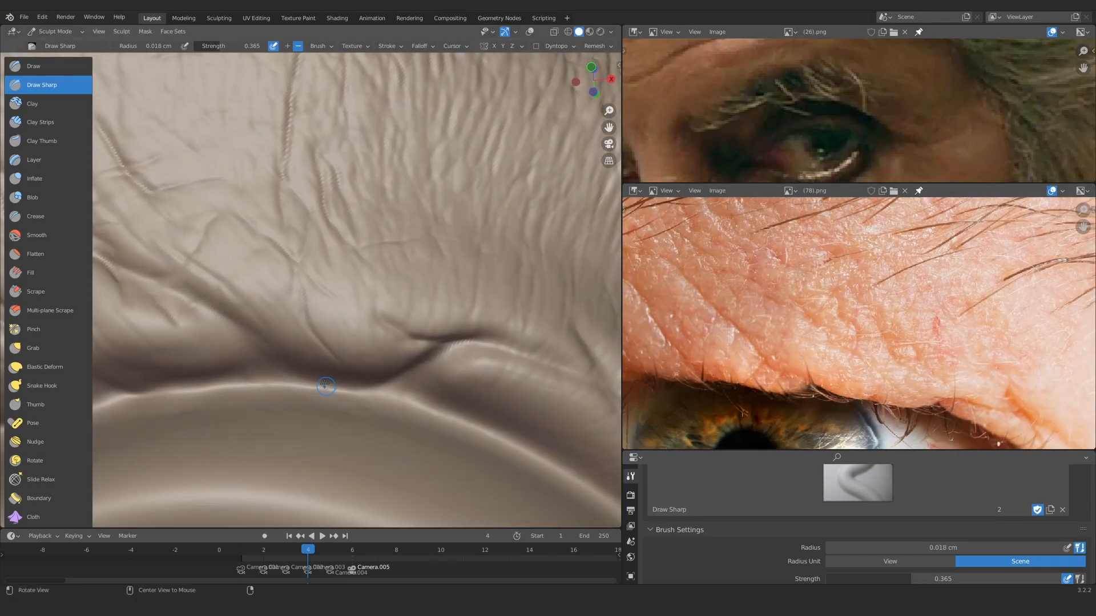
Step: Carve diagonal wrinkles crossing the vertical creases between the brow hollow and the inner upper eyelid fold
middle_drag(231, 255, 235, 273)
drag(291, 252, 282, 265)
shift+middle_drag(279, 245, 349, 302)
middle_drag(348, 303, 341, 337)
drag(350, 232, 286, 259)
drag(360, 185, 235, 248)
drag(288, 222, 350, 205)
middle_drag(354, 192, 358, 205)
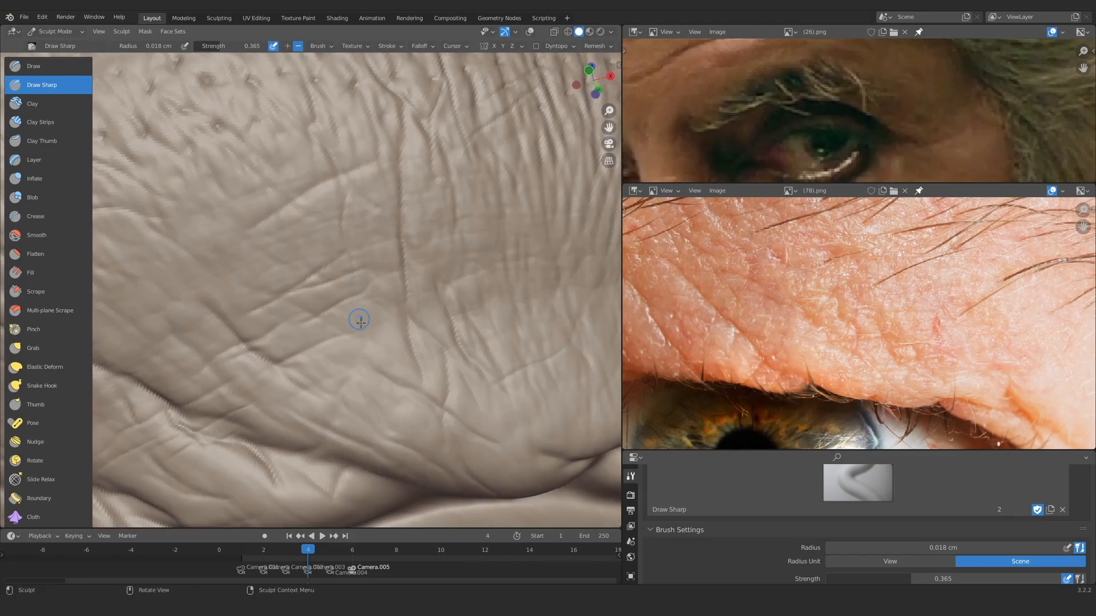
middle_drag(313, 270, 334, 201)
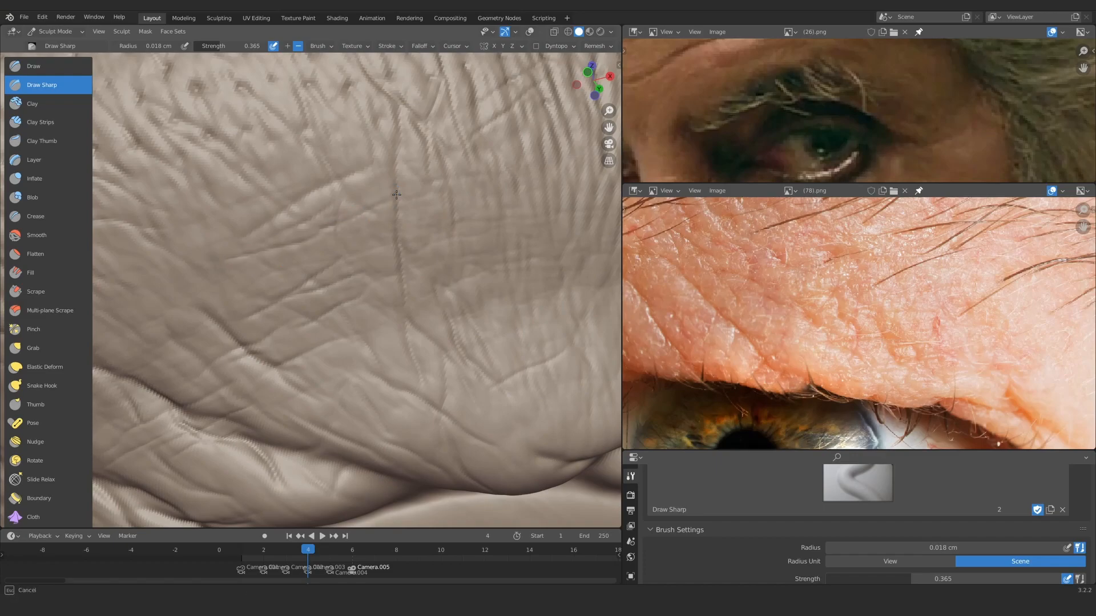
Step: Examine the diagonal creases beside the under-eye bag in the enlarged portrait reference and delete the annotation strokes marking them
scroll(257, 265, down, 4)
scroll(297, 268, up, 5)
shift+middle_drag(297, 269, 340, 311)
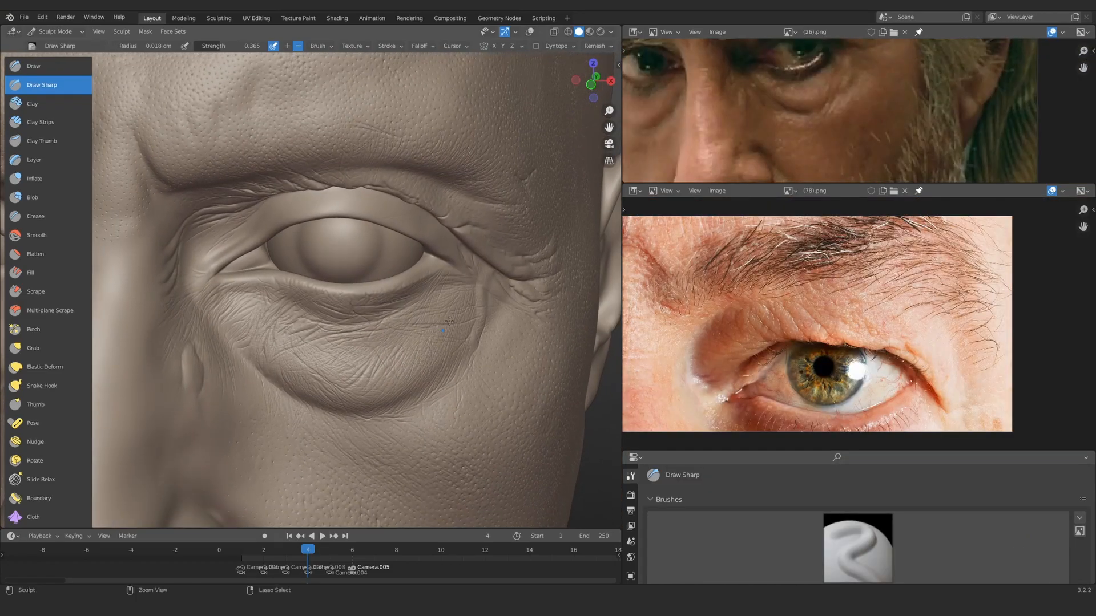
key(ctrl+alt+space)
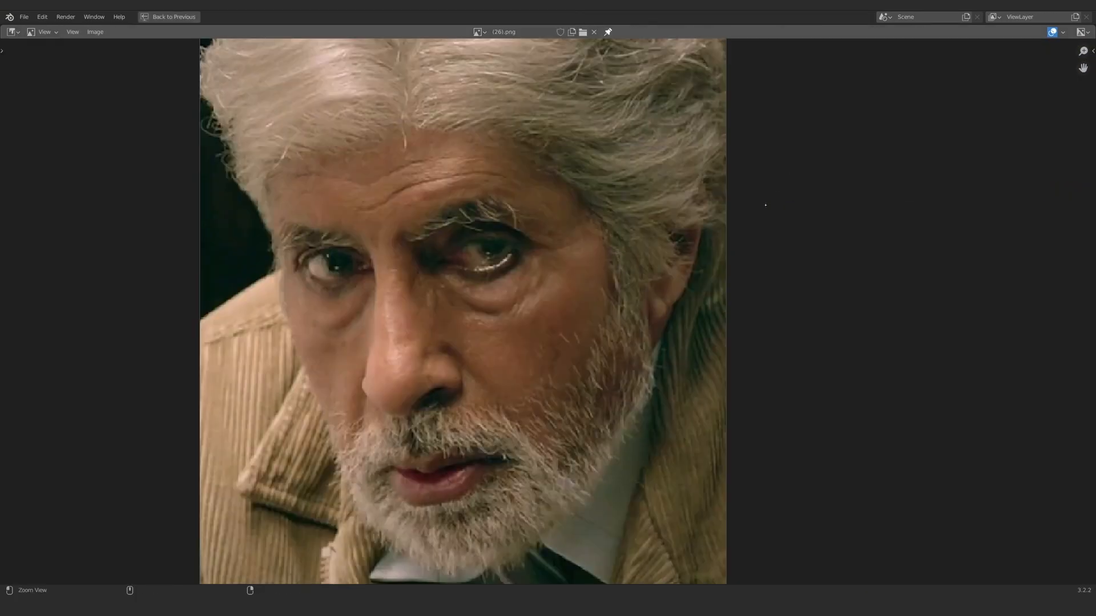
scroll(544, 265, up, 4)
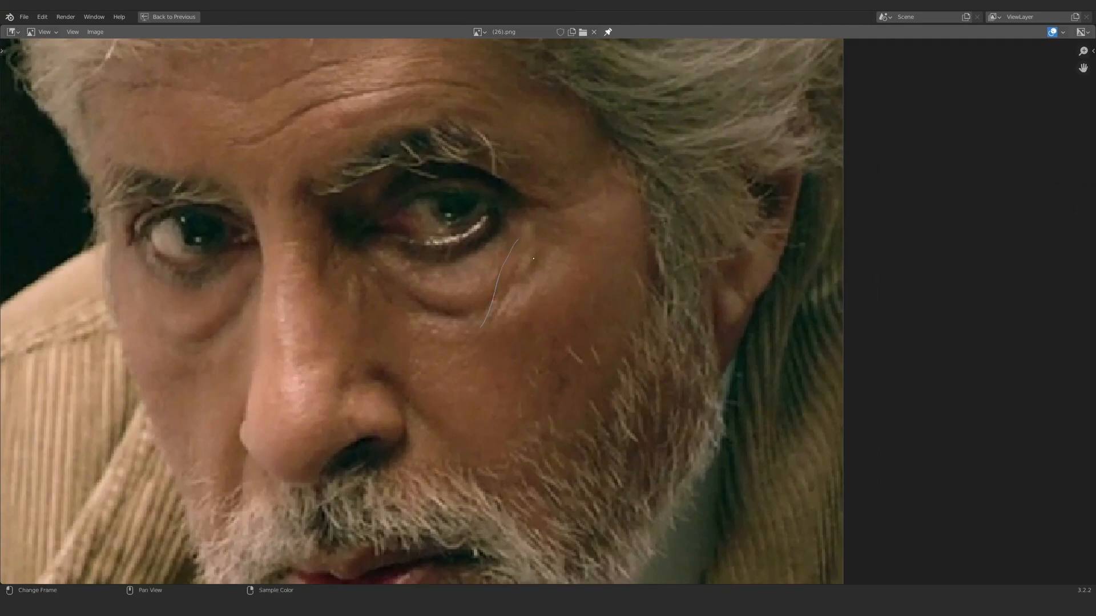
key(n)
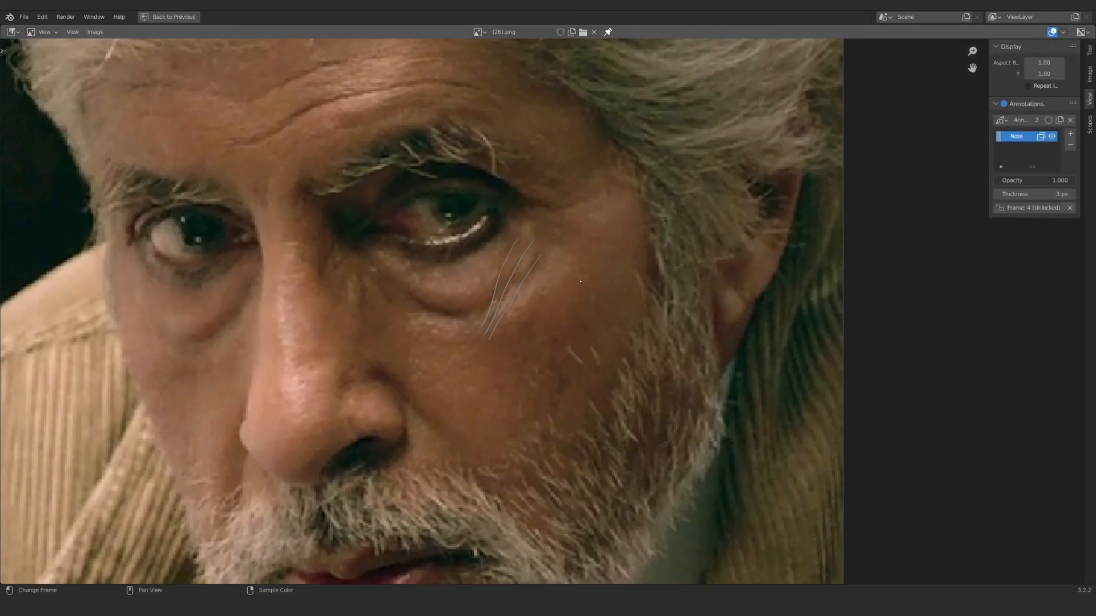
click(1071, 145)
key(n)
key(ctrl+space)
alt+drag(336, 354, 364, 318)
scroll(364, 318, down, 8)
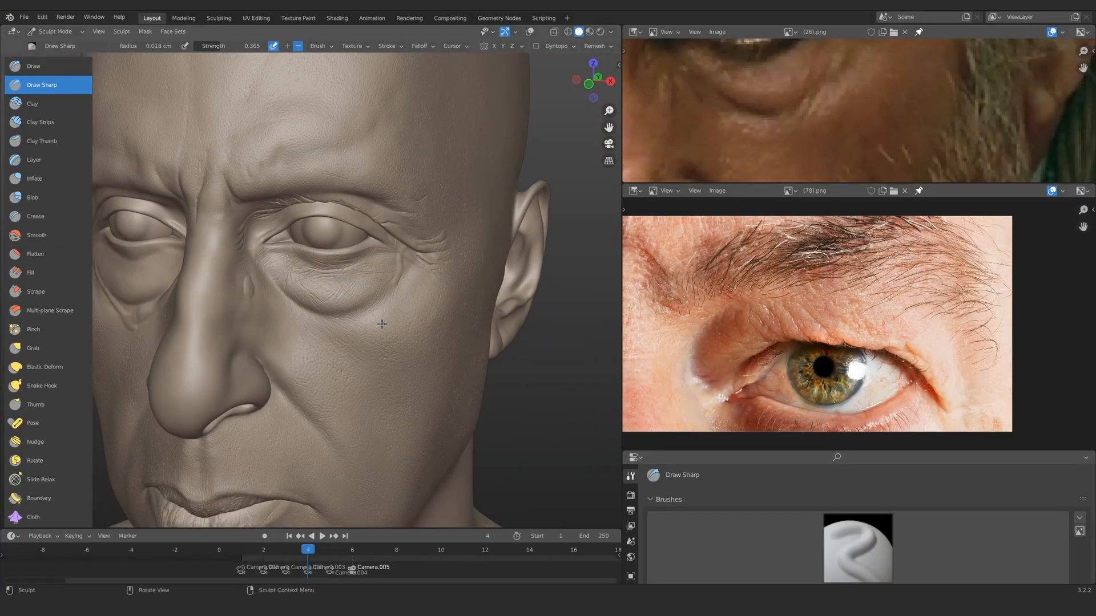
Step: Set the Draw Sharp radius to 0.051 cm and carve diagonal creases from the outer eye bag down to the cheek
scroll(734, 127, down, 6)
ctrl+middle_drag(285, 217, 261, 256)
scroll(261, 256, up, 10)
scroll(734, 153, up, 5)
scroll(378, 229, up, 5)
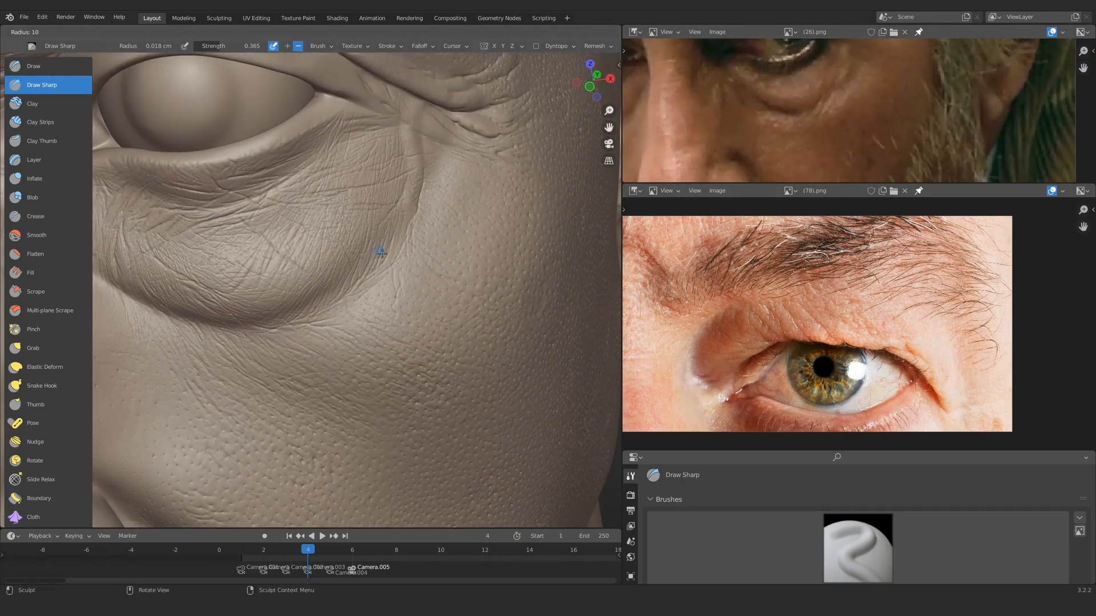
middle_drag(377, 230, 383, 194)
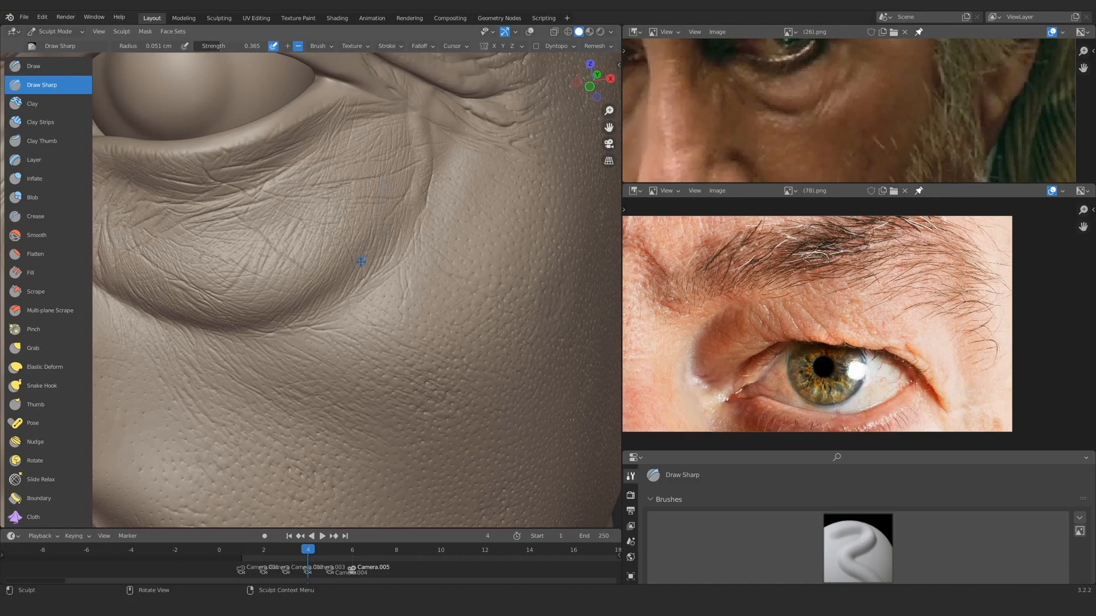
drag(370, 246, 328, 363)
drag(361, 272, 384, 184)
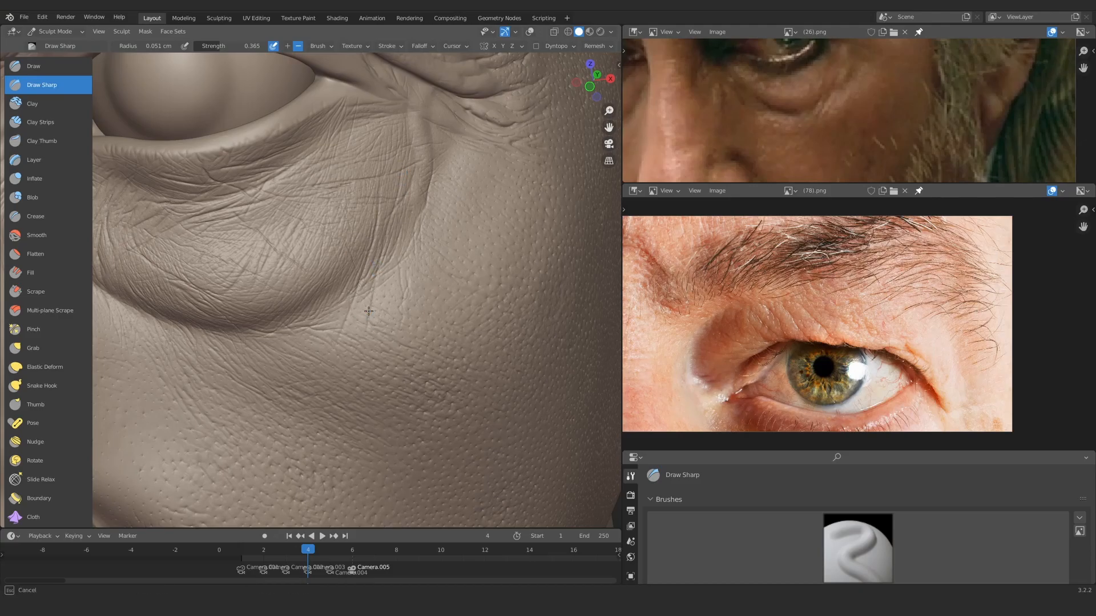
Step: Add parallel diagonal creases crossing the lower outer edge of the eye bag onto the cheek
mouse_move(422, 170)
ctrl+middle_down()
mouse_move(407, 278)
mouse_move(389, 305)
ctrl+middle_up()
mouse_move(367, 365)
ctrl+middle_down()
mouse_move(368, 230)
mouse_move(419, 190)
ctrl+middle_up()
drag(417, 217, 388, 336)
ctrl+middle_drag(403, 262, 400, 365)
mouse_move(400, 365)
middle_down()
mouse_move(349, 386)
mouse_move(337, 222)
middle_up()
mouse_move(336, 222)
shift+middle_down()
mouse_move(355, 280)
mouse_move(394, 291)
mouse_move(369, 255)
mouse_move(327, 259)
shift+middle_up()
drag(328, 259, 312, 283)
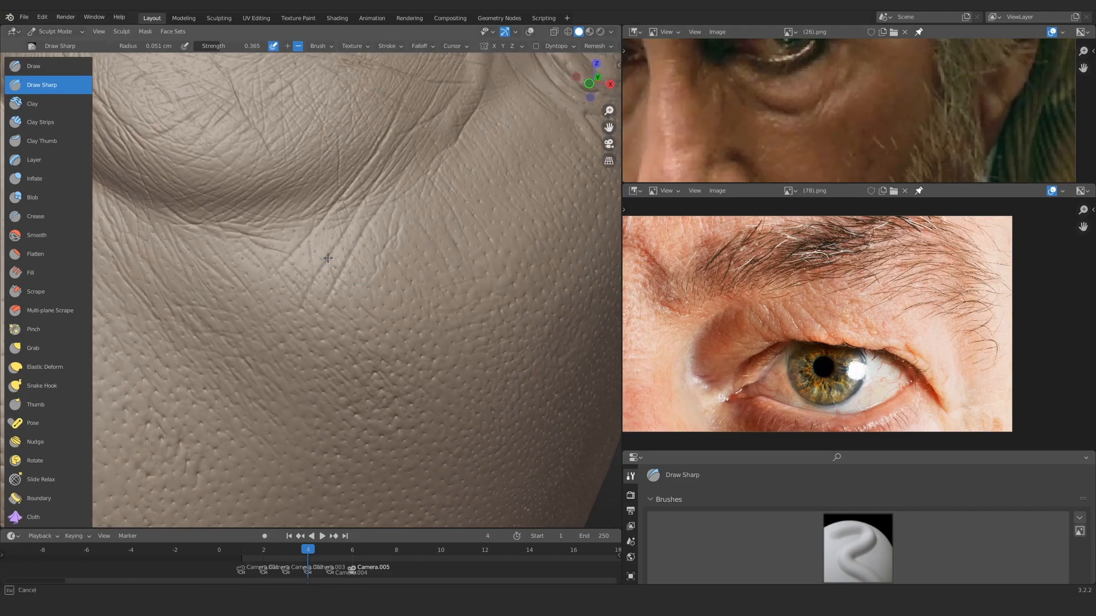
Step: Set the Draw Sharp radius to 0.039 cm and extend the diagonal eye bag creases with thinner lines through the cheek pores
middle_drag(327, 258, 331, 292)
middle_drag(264, 313, 251, 279)
mouse_move(342, 207)
shift+middle_down()
mouse_move(360, 336)
mouse_move(337, 289)
mouse_move(349, 225)
mouse_move(348, 236)
shift+middle_up()
key(f)
click(337, 289)
ctrl+middle_drag(348, 235, 363, 242)
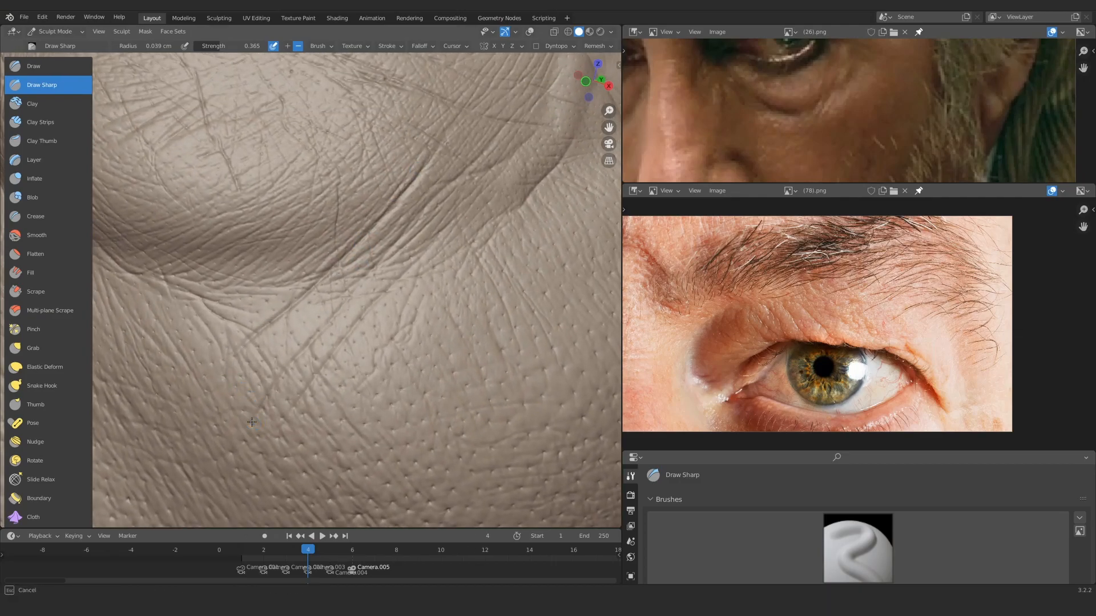
mouse_move(461, 211)
ctrl+middle_down()
mouse_move(350, 361)
mouse_move(320, 430)
ctrl+middle_up()
ctrl+middle_drag(352, 332, 350, 250)
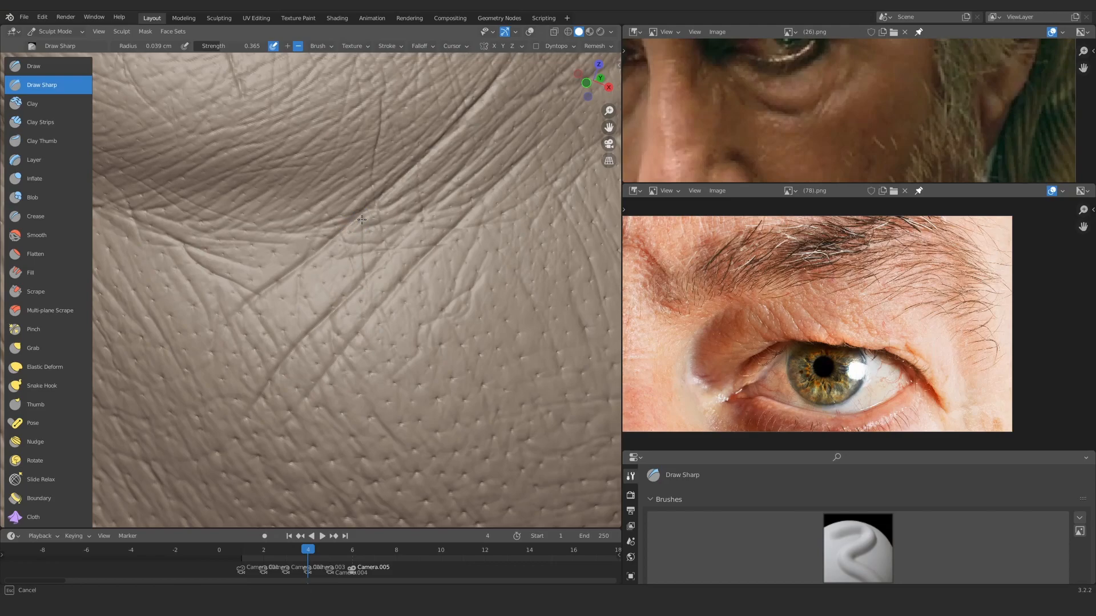
Step: Carve small crossing wrinkles between the diagonal creases and along the lower edge of the eye bag
ctrl+middle_drag(355, 290, 417, 256)
mouse_move(335, 377)
ctrl+middle_down()
mouse_move(331, 257)
mouse_move(337, 283)
mouse_move(248, 344)
ctrl+middle_up()
mouse_move(219, 388)
ctrl+middle_down()
mouse_move(328, 395)
mouse_move(323, 358)
mouse_move(411, 269)
mouse_move(398, 313)
mouse_move(361, 350)
mouse_move(359, 379)
ctrl+middle_up()
mouse_move(374, 245)
shift+middle_down()
mouse_move(379, 367)
mouse_move(389, 266)
mouse_move(384, 331)
mouse_move(396, 308)
shift+middle_up()
mouse_move(396, 343)
ctrl+middle_down()
mouse_move(419, 259)
mouse_move(413, 269)
mouse_move(439, 279)
mouse_move(428, 252)
mouse_move(367, 282)
ctrl+middle_up()
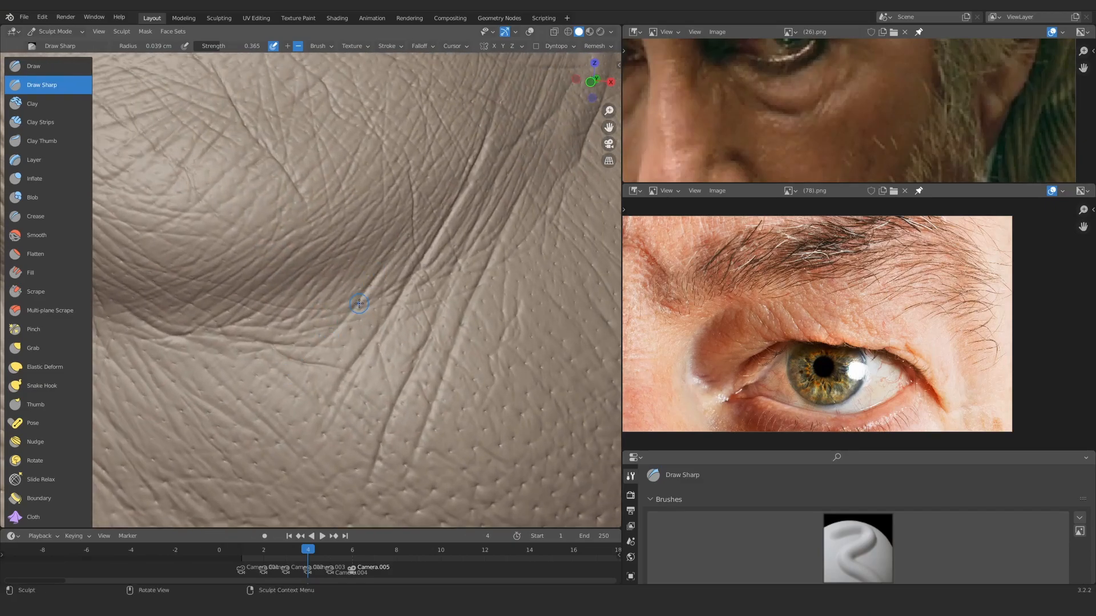
middle_drag(360, 333, 301, 428)
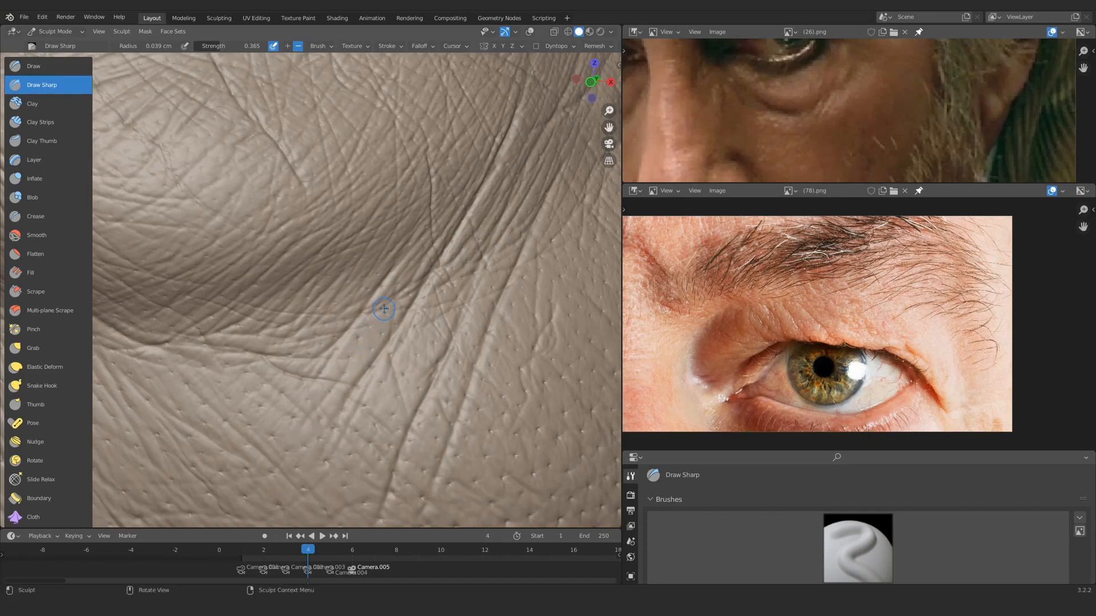
ctrl+middle_drag(417, 279, 382, 335)
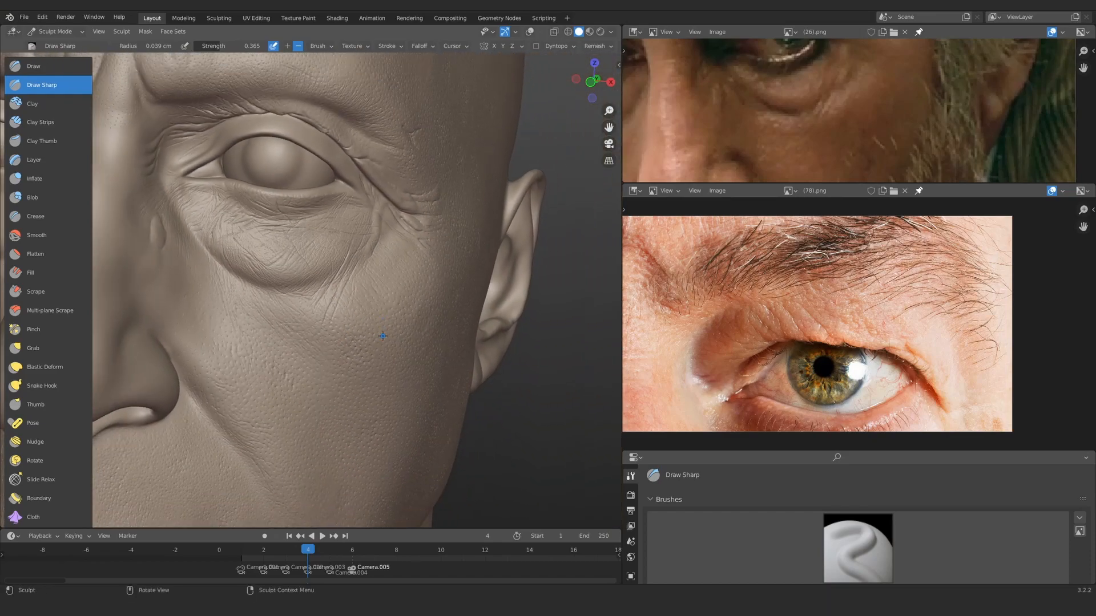
Step: Set the Draw Sharp radius to 0.025 cm and scratch short fine wrinkles across the middle of the brow ridge
mouse_move(282, 282)
middle_down()
mouse_move(379, 269)
mouse_move(375, 257)
mouse_move(397, 394)
mouse_move(396, 347)
mouse_move(367, 283)
mouse_move(365, 296)
mouse_move(375, 277)
middle_up()
mouse_move(506, 221)
ctrl+middle_down()
mouse_move(327, 362)
mouse_move(388, 288)
mouse_move(371, 402)
mouse_move(496, 382)
ctrl+middle_up()
mouse_move(497, 382)
ctrl+middle_down()
mouse_move(494, 302)
mouse_move(494, 365)
ctrl+middle_up()
mouse_move(493, 365)
middle_down()
mouse_move(456, 359)
mouse_move(368, 388)
middle_up()
ctrl+middle_drag(368, 388, 366, 321)
alt+shift+drag(367, 321, 359, 420)
mouse_move(360, 419)
ctrl+alt+mouse_down()
mouse_move(414, 293)
mouse_move(274, 423)
ctrl+alt+mouse_up()
mouse_move(394, 320)
alt+mouse_down()
mouse_move(426, 232)
mouse_move(413, 282)
alt+mouse_up()
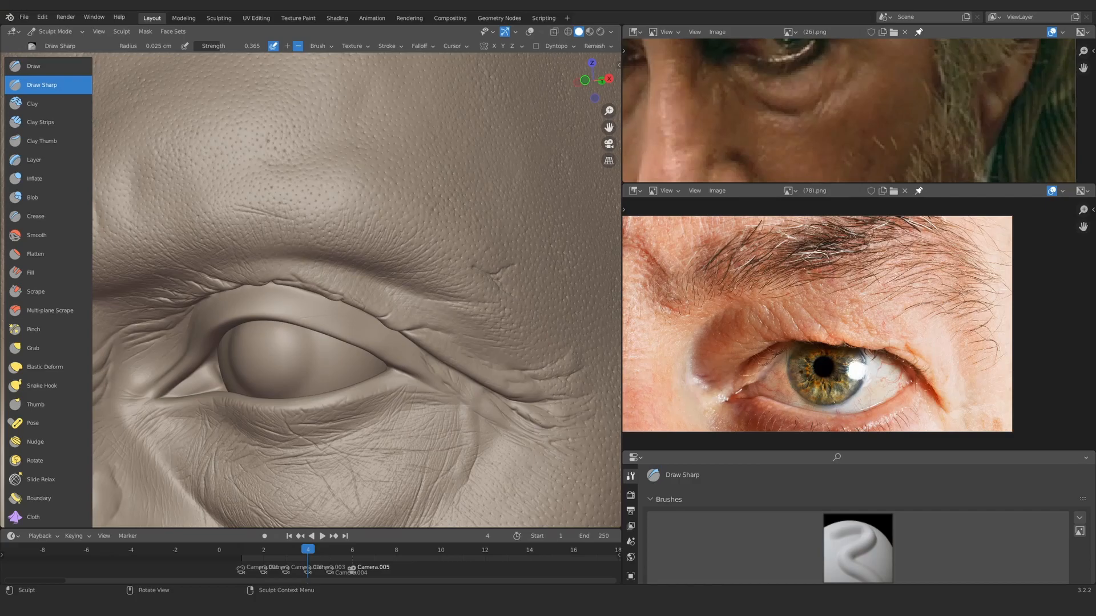
Step: Reduce the Draw Sharp radius to 0.017 cm and carve thin crisscross wrinkles on the skin above the central eyelid fold
middle_drag(304, 264, 326, 263)
scroll(379, 225, up, 5)
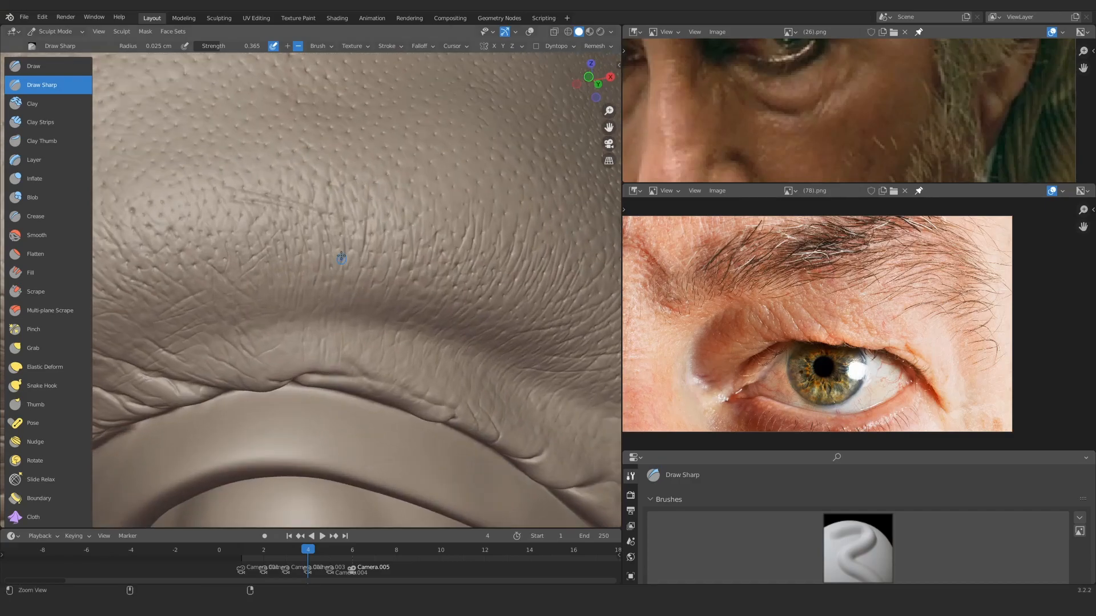
scroll(333, 253, up, 4)
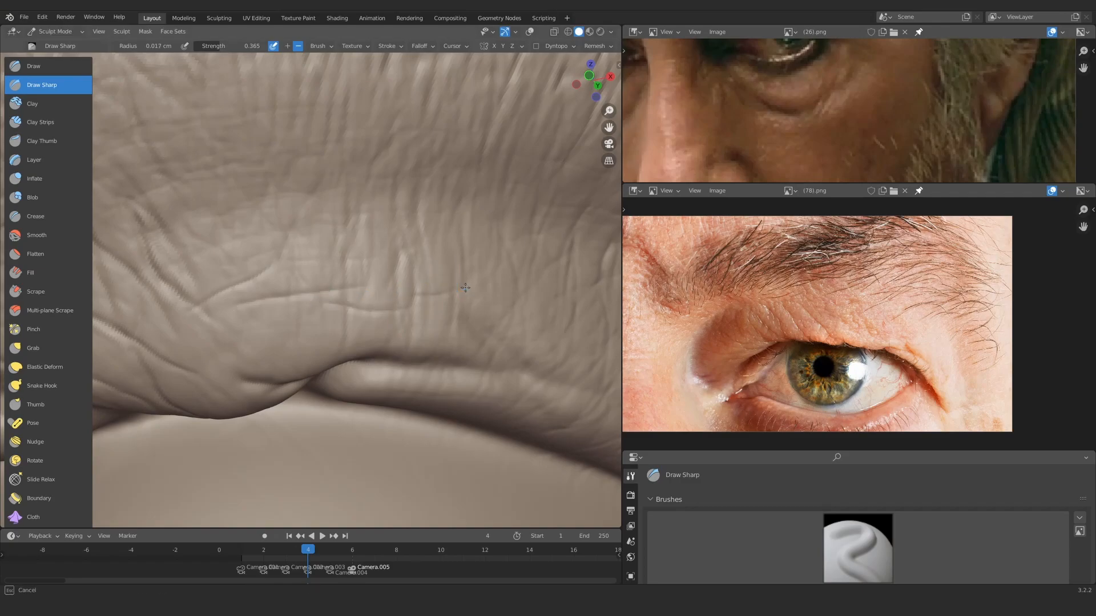
scroll(465, 288, down, 5)
scroll(351, 267, up, 6)
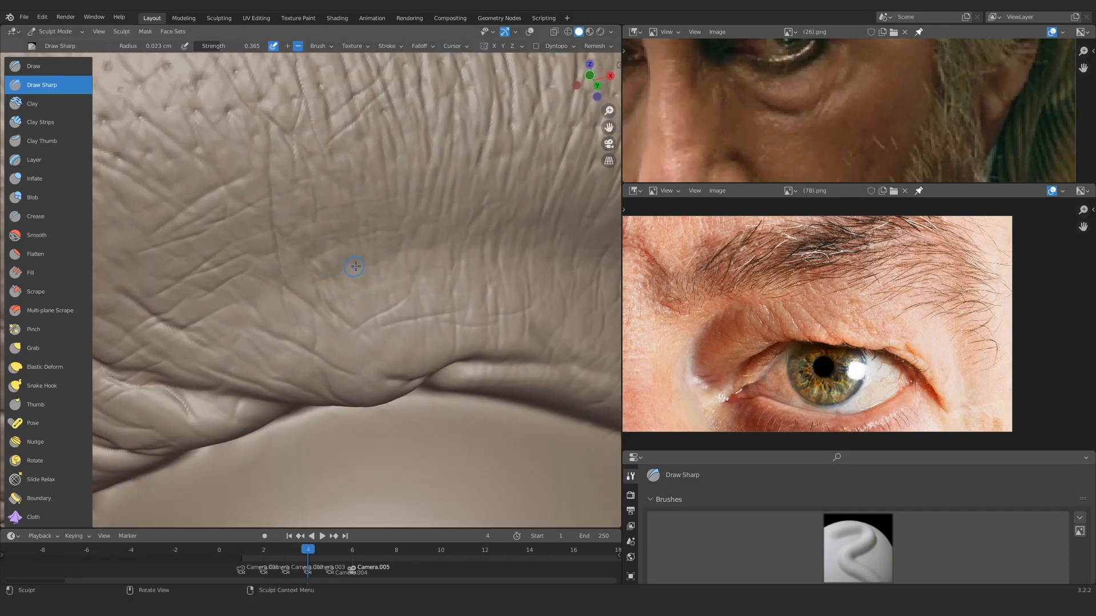
scroll(347, 274, up, 1)
mouse_move(474, 246)
mouse_down()
mouse_move(369, 270)
mouse_move(372, 194)
mouse_up()
Step: Set the Draw Sharp radius to 0.026 cm and carve long diagonal lines across the wrinkles above the inner eyelid fold
scroll(365, 273, down, 8)
scroll(297, 285, up, 8)
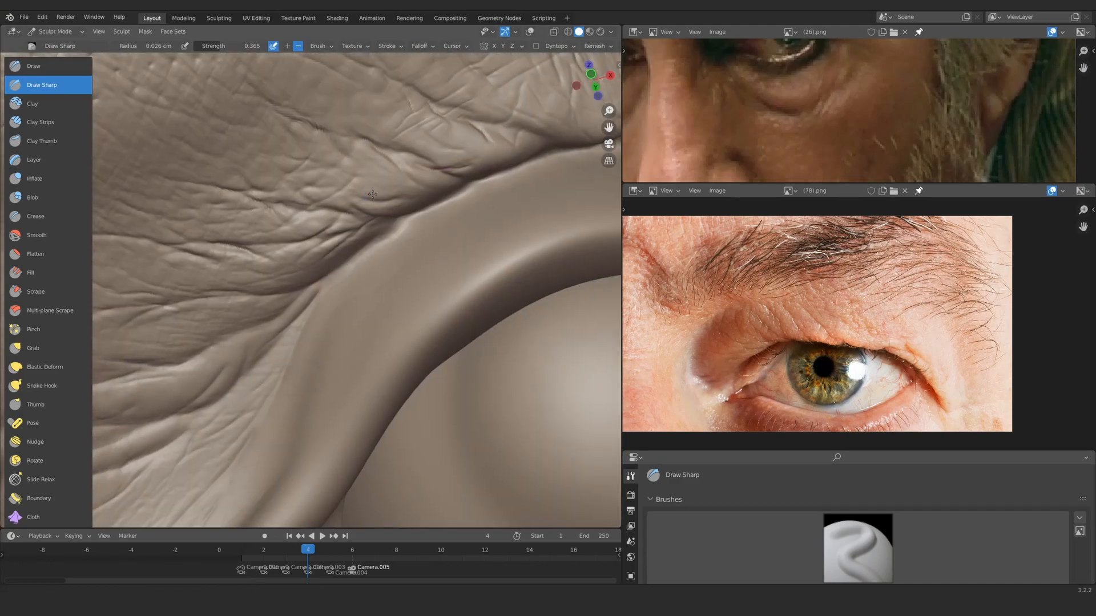
scroll(354, 211, up, 2)
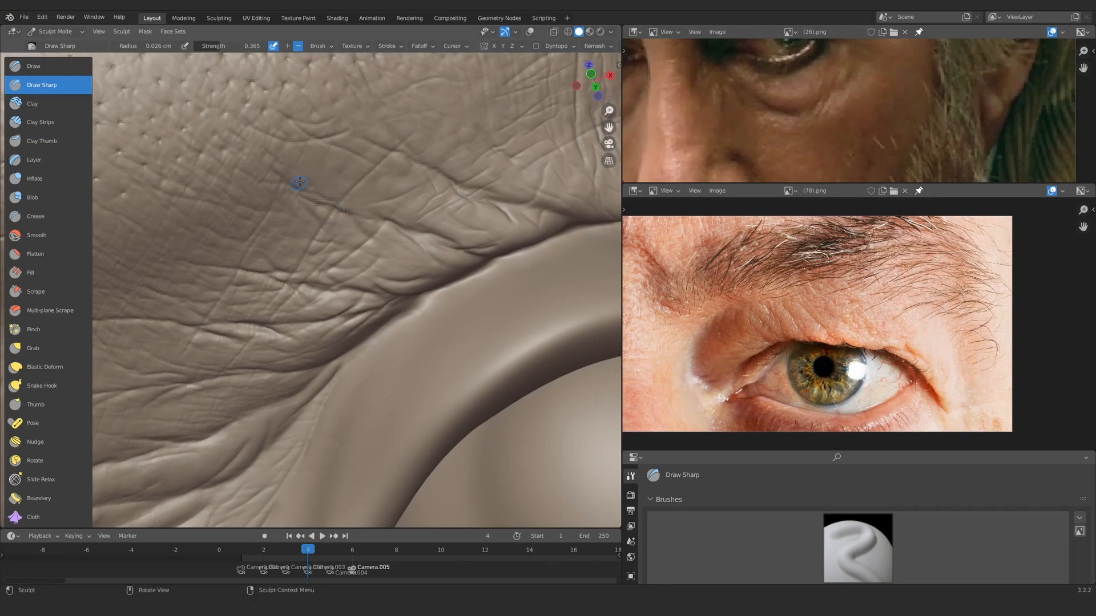
mouse_move(268, 219)
ctrl+alt+mouse_down()
mouse_move(342, 152)
mouse_move(365, 188)
ctrl+alt+mouse_up()
mouse_move(460, 249)
ctrl+alt+mouse_down()
mouse_move(365, 222)
mouse_move(341, 314)
mouse_move(374, 264)
ctrl+alt+mouse_up()
mouse_move(375, 264)
alt+shift+mouse_down()
mouse_move(367, 288)
mouse_move(392, 274)
mouse_move(383, 334)
mouse_move(420, 268)
alt+shift+mouse_up()
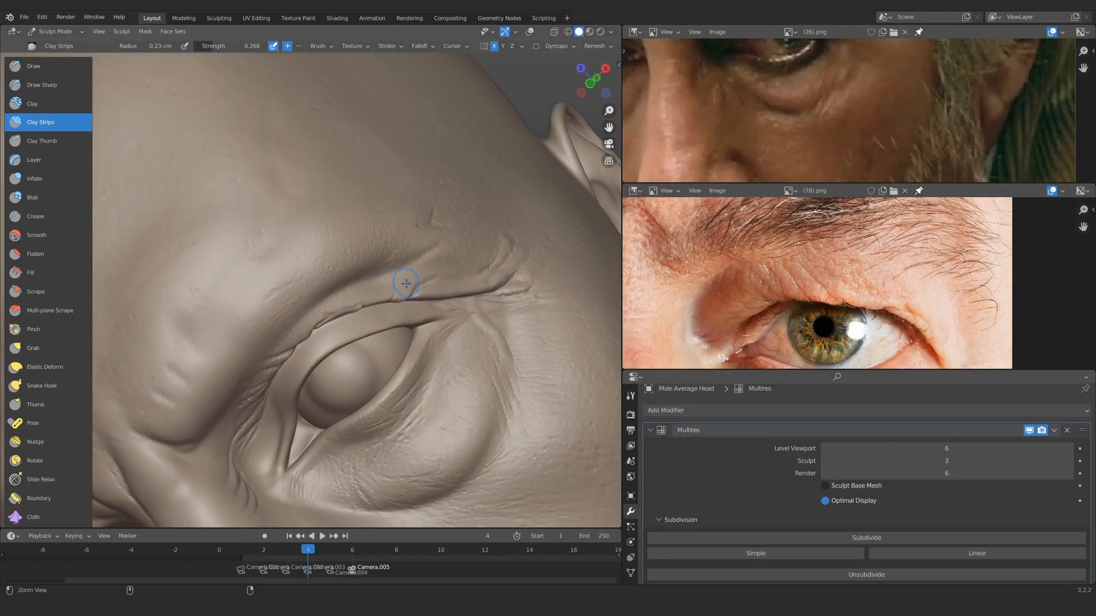
Step: Set the Multires sculpt level to 2 and lay a Clay Strips stroke over the outer upper eyelid fold
click(961, 462)
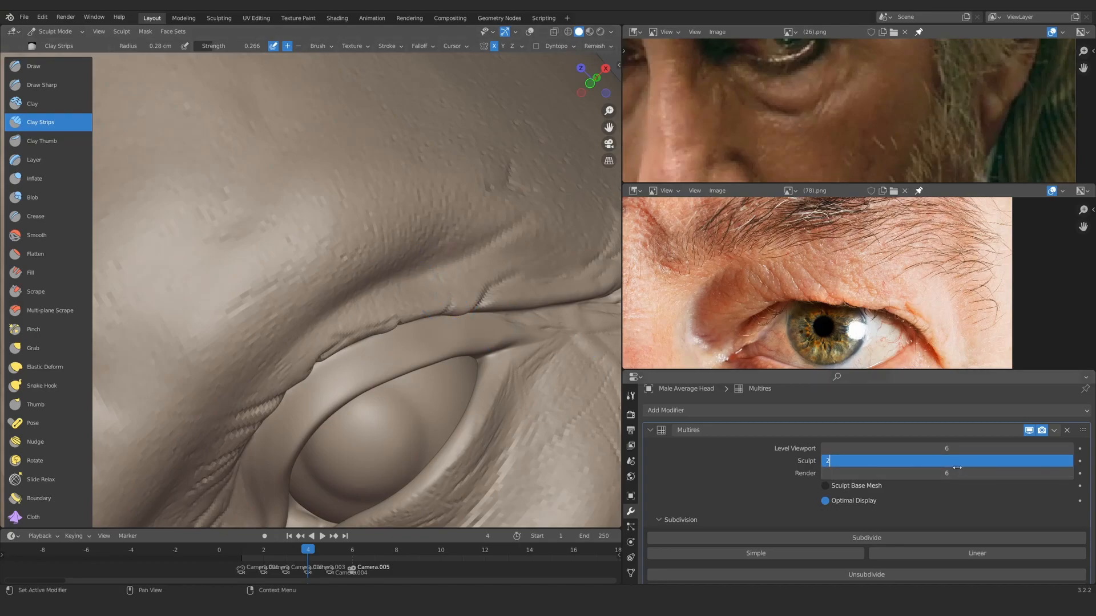
key(Return)
mouse_move(499, 274)
ctrl+middle_down()
mouse_move(386, 282)
mouse_move(415, 274)
ctrl+middle_up()
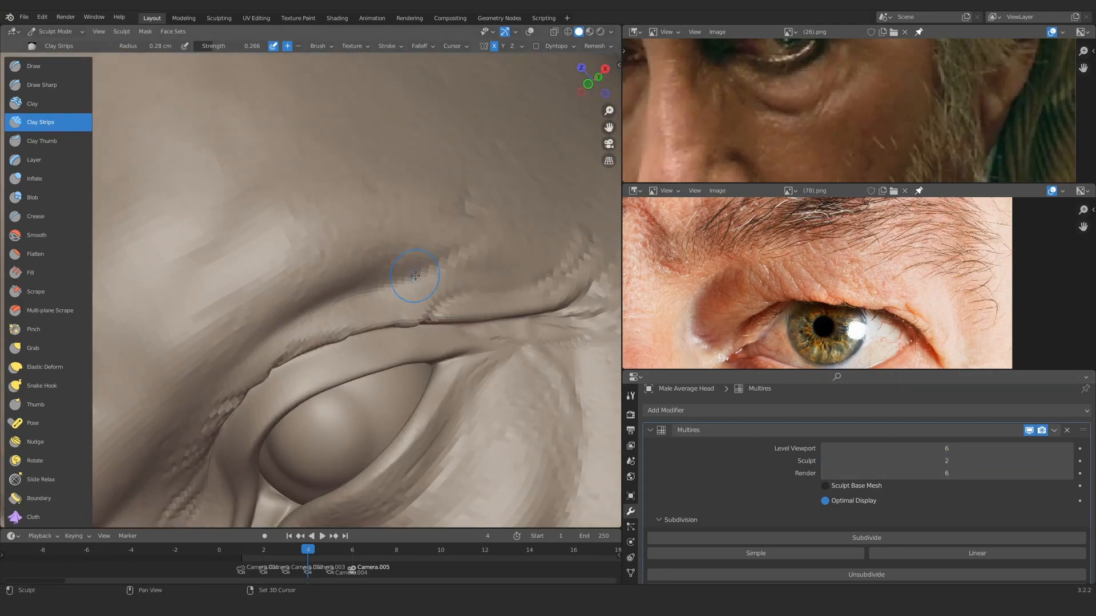
mouse_move(430, 282)
mouse_down()
mouse_move(383, 288)
mouse_move(399, 284)
mouse_move(391, 275)
mouse_move(348, 299)
mouse_up()
Step: Set Clay Strips to strength 0.360 and radius 0.18 cm and build up volume along the fold above the upper eyelid
key(f)
click(403, 285)
key(shift+f)
click(394, 283)
mouse_move(394, 285)
middle_down()
mouse_move(459, 325)
mouse_move(356, 288)
middle_up()
ctrl+middle_drag(356, 288, 363, 252)
key(f)
click(360, 342)
mouse_move(354, 348)
mouse_down()
mouse_move(382, 341)
mouse_move(374, 337)
mouse_up()
mouse_move(374, 336)
ctrl+middle_down()
mouse_move(276, 282)
mouse_move(336, 246)
ctrl+middle_up()
ctrl+middle_drag(337, 245, 377, 274)
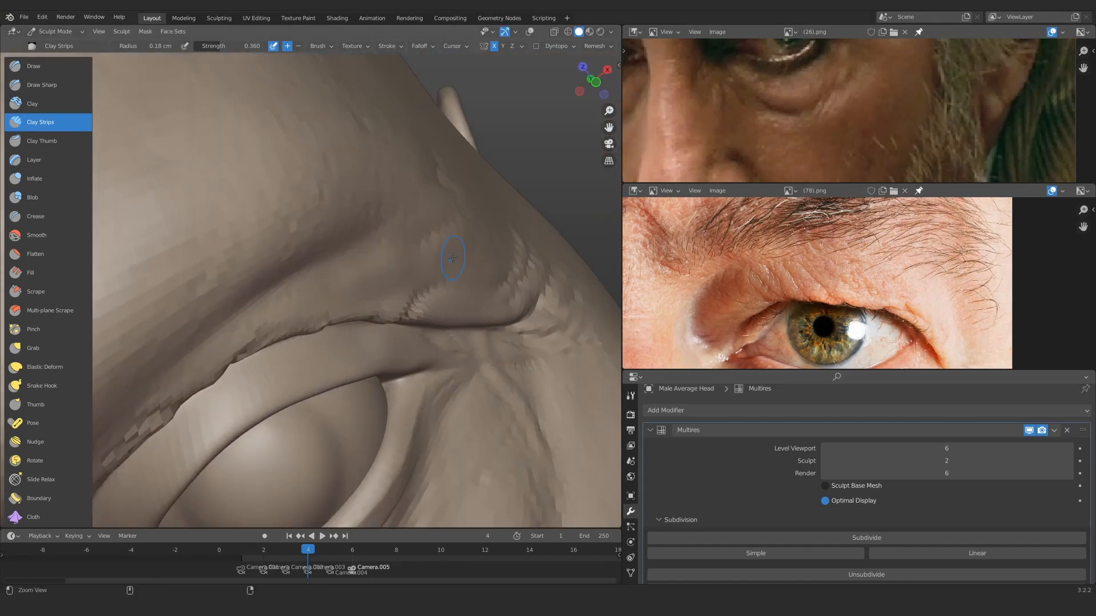
Step: Resize the Clay Strips brush and add volume just above the outer part of the upper eyelid crease
key(f)
click(393, 297)
drag(377, 319, 408, 308)
mouse_move(365, 320)
middle_down()
mouse_move(397, 308)
mouse_move(381, 325)
mouse_move(327, 304)
middle_up()
Step: Switch to the Draw tool and choose the SculptDraw brush in place of Direction brush
key(x)
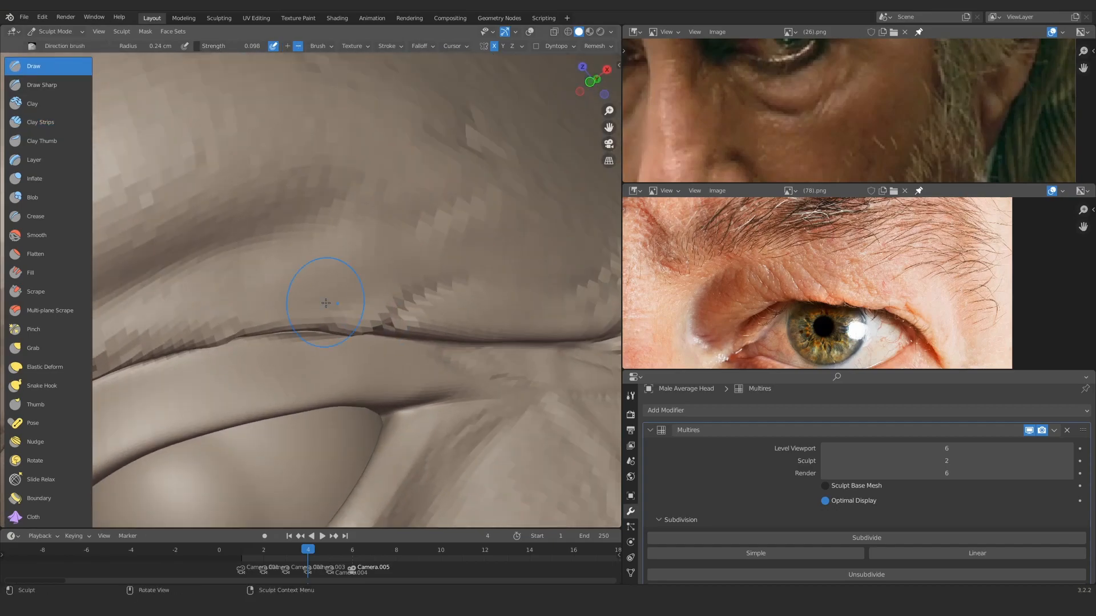
click(631, 395)
click(798, 456)
click(742, 271)
click(799, 457)
click(841, 271)
Step: Set the SculptDraw brush to radius 0.31 cm and strength 0.257 and shape the fold beneath the outer brow
mouse_move(434, 319)
middle_down()
mouse_move(457, 321)
mouse_move(377, 294)
mouse_move(446, 274)
middle_up()
key(f)
click(394, 301)
key(shift+f)
click(551, 272)
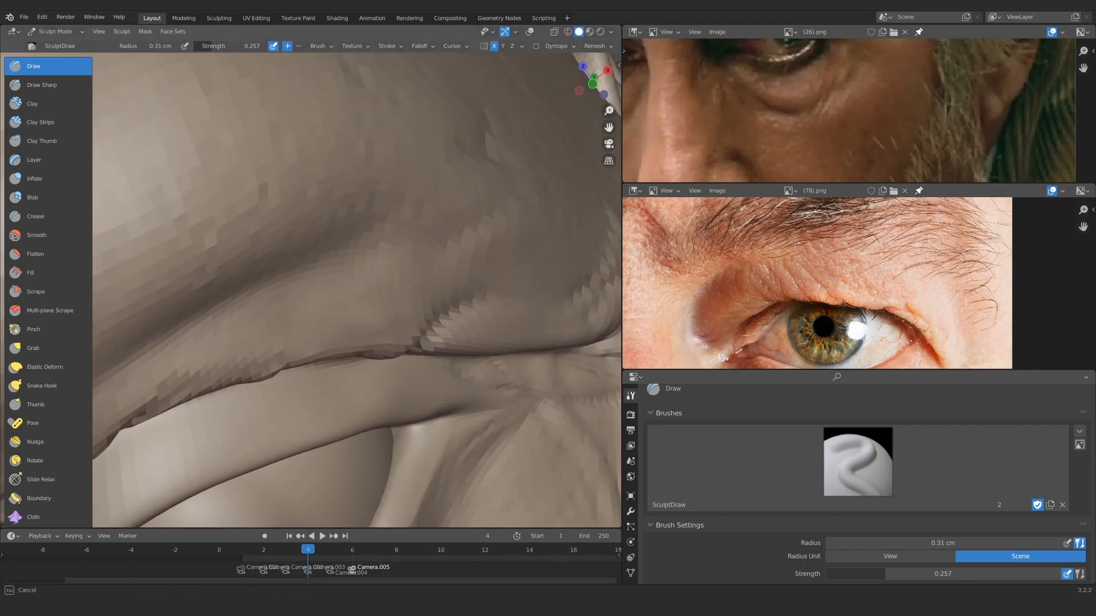
mouse_move(378, 294)
ctrl+middle_down()
mouse_move(394, 310)
mouse_move(401, 277)
mouse_move(388, 299)
ctrl+middle_up()
ctrl+middle_drag(388, 300, 431, 266)
Step: Switch to Clay Strips with radius 0.29 cm and strength 0.360 and build up the outer part of the upper eyelid fold
click(46, 122)
key(f)
click(416, 286)
drag(446, 248, 442, 260)
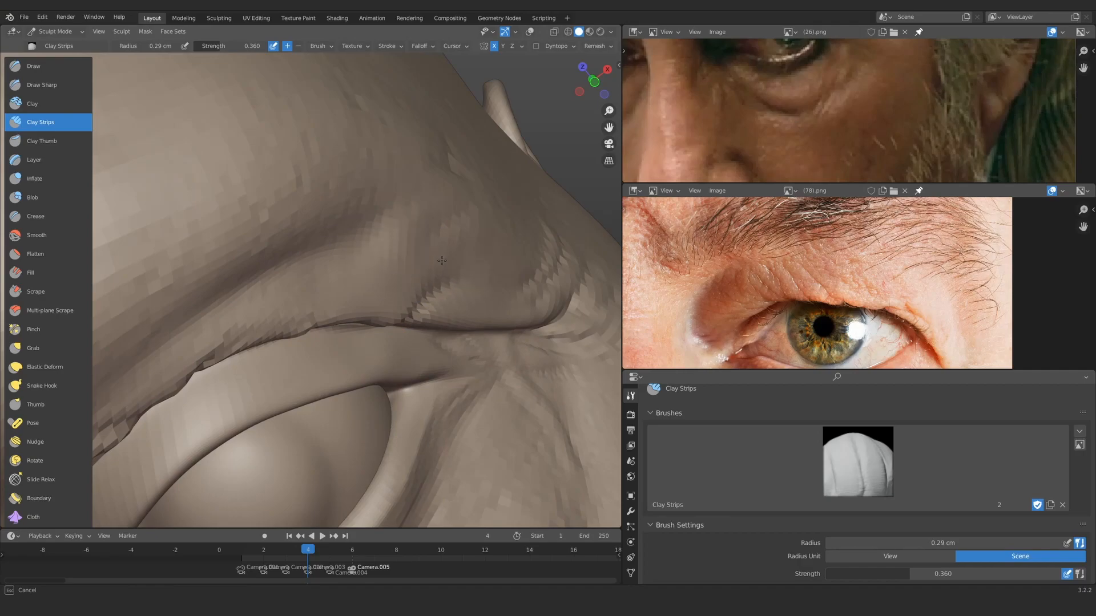
middle_drag(519, 306, 482, 320)
drag(500, 285, 450, 234)
Step: Set the Clay Strips radius to 0.3 cm and fill out the area between the outer brow and the upper eyelid crease
ctrl+middle_drag(445, 236, 433, 274)
mouse_move(399, 274)
middle_down()
mouse_move(445, 268)
mouse_move(423, 262)
middle_up()
ctrl+middle_drag(423, 263, 410, 229)
drag(406, 223, 400, 228)
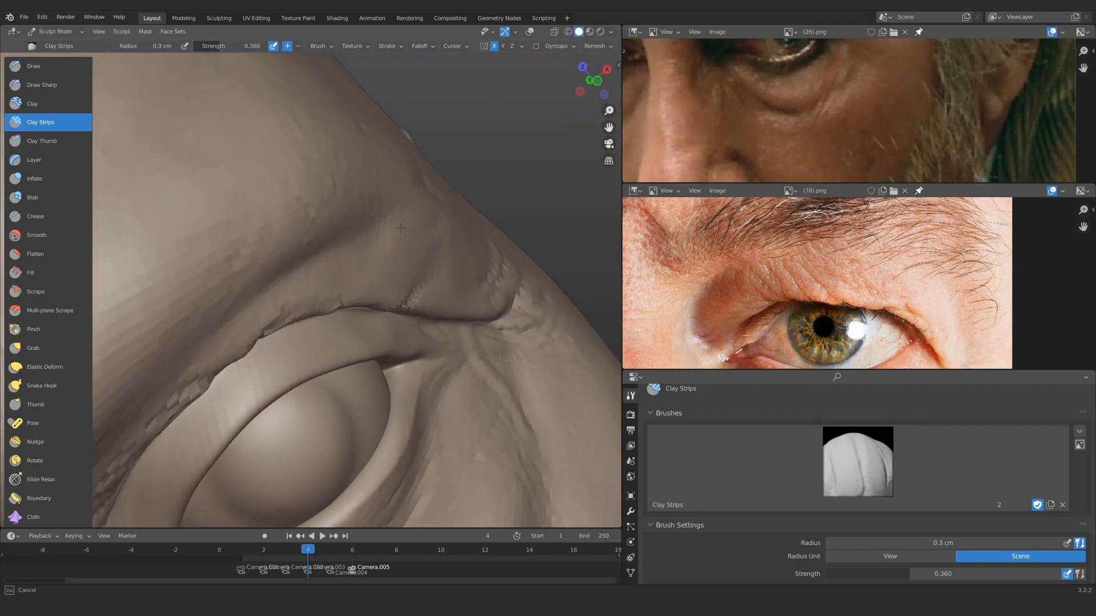
mouse_move(400, 229)
middle_down()
mouse_move(407, 240)
mouse_move(382, 280)
mouse_move(358, 235)
mouse_move(283, 230)
mouse_move(283, 278)
mouse_move(339, 251)
middle_up()
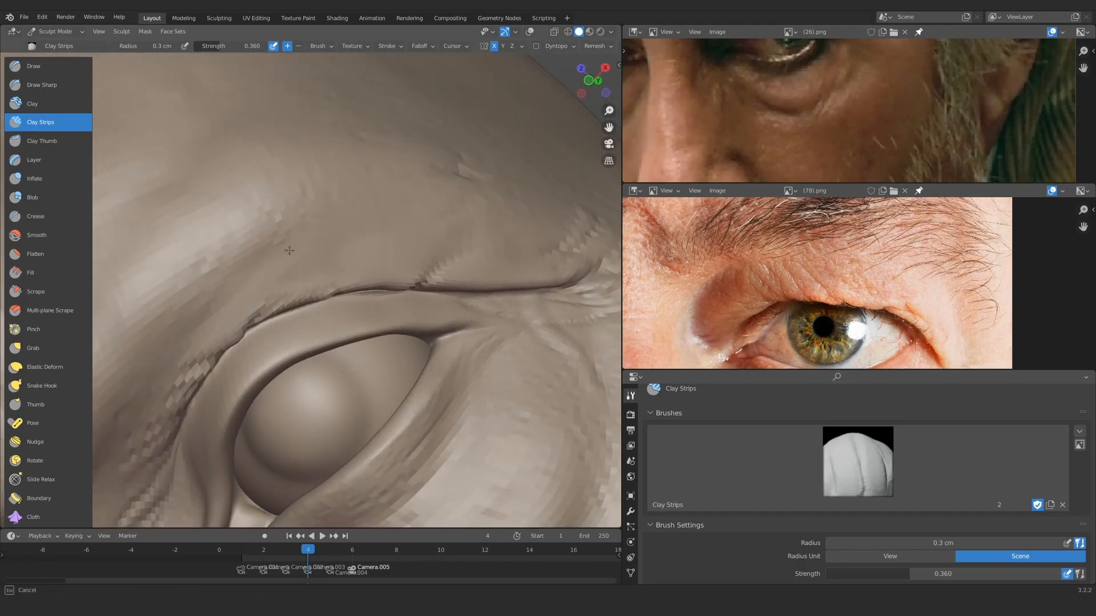
ctrl+alt+drag(290, 250, 308, 334)
alt+drag(502, 285, 588, 243)
ctrl+alt+drag(257, 294, 281, 245)
Step: Set the Clay Strips radius to 0.26 cm and add volume along the hooded fold above the eyelid crease
mouse_move(425, 342)
ctrl+alt+mouse_down()
mouse_move(448, 247)
mouse_move(422, 319)
mouse_move(388, 251)
mouse_move(342, 319)
mouse_move(419, 299)
mouse_move(440, 342)
mouse_move(423, 303)
mouse_move(432, 301)
ctrl+alt+mouse_up()
key(f)
click(407, 304)
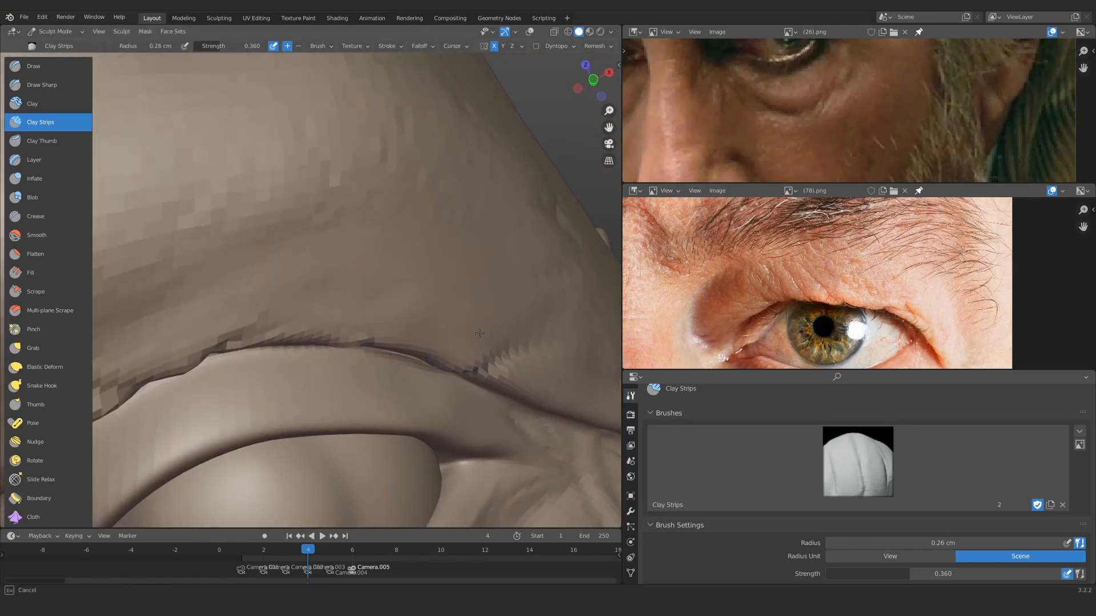
ctrl+alt+drag(479, 333, 463, 313)
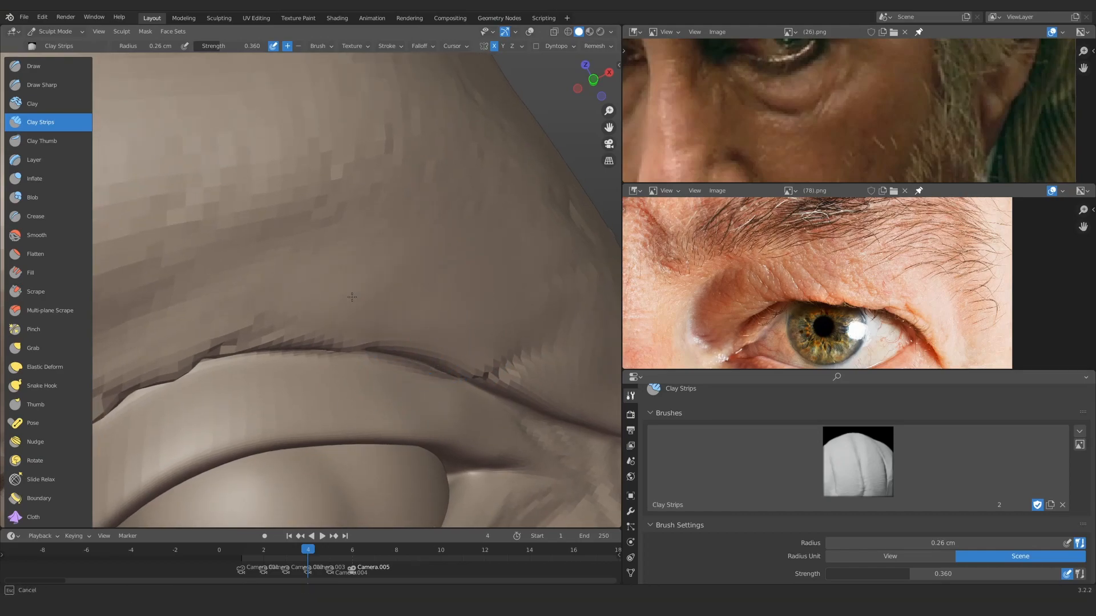
mouse_move(534, 257)
alt+mouse_down()
mouse_move(483, 269)
mouse_move(403, 408)
mouse_move(394, 450)
alt+mouse_up()
alt+drag(382, 377, 373, 365)
ctrl+alt+drag(374, 365, 372, 241)
alt+drag(382, 260, 343, 258)
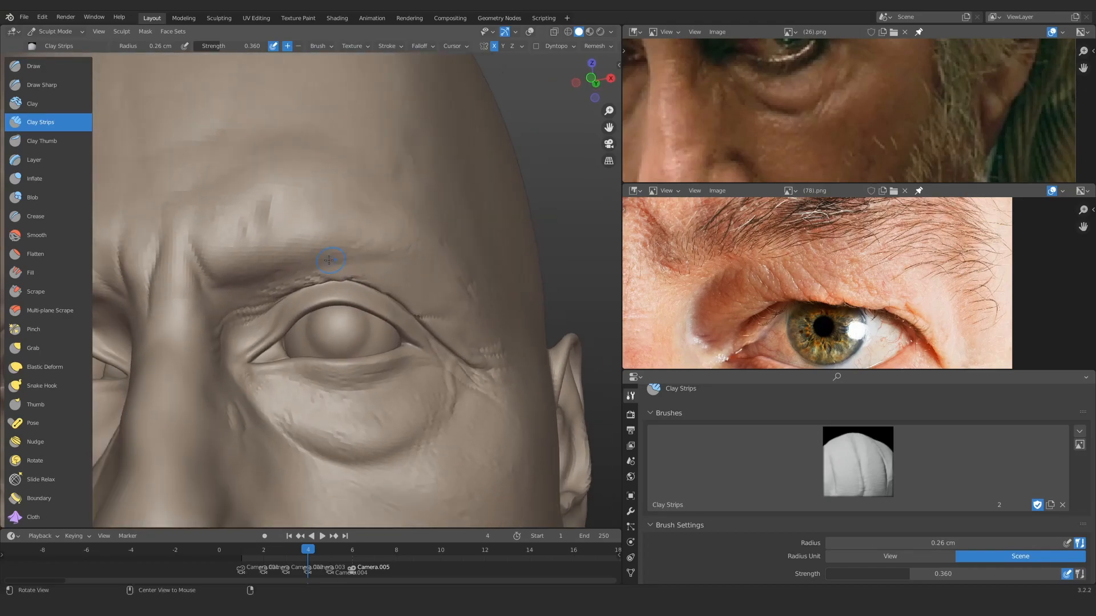
Step: Switch to Draw Sharp with radius 0.51 cm and strength 0.431 and cut the fold in beneath the inner brow
ctrl+alt+drag(343, 303, 338, 257)
key(d)
alt+drag(402, 286, 420, 319)
drag(255, 239, 236, 238)
mouse_move(308, 199)
ctrl+alt+mouse_down()
mouse_move(323, 250)
mouse_move(383, 285)
ctrl+alt+mouse_up()
ctrl+alt+drag(422, 388, 470, 325)
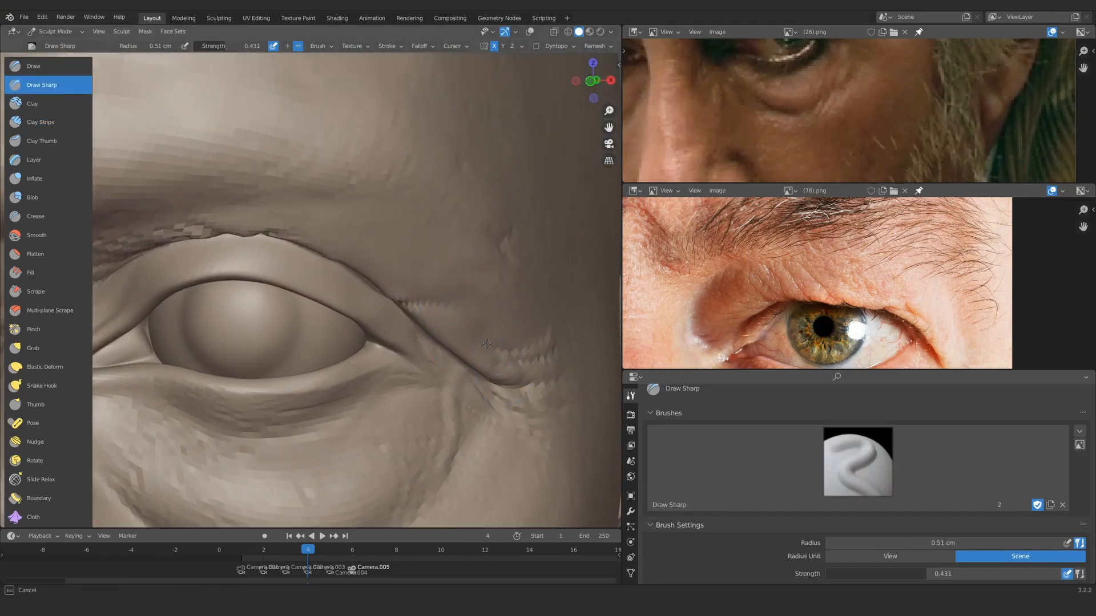
ctrl+alt+drag(418, 247, 383, 221)
ctrl+middle_drag(383, 221, 405, 177)
Step: Set the Multires modifier's Sculpt level to 6 to bring back the fine skin detail
click(631, 512)
scroll(947, 457, down, 3)
click(951, 400)
text(6)
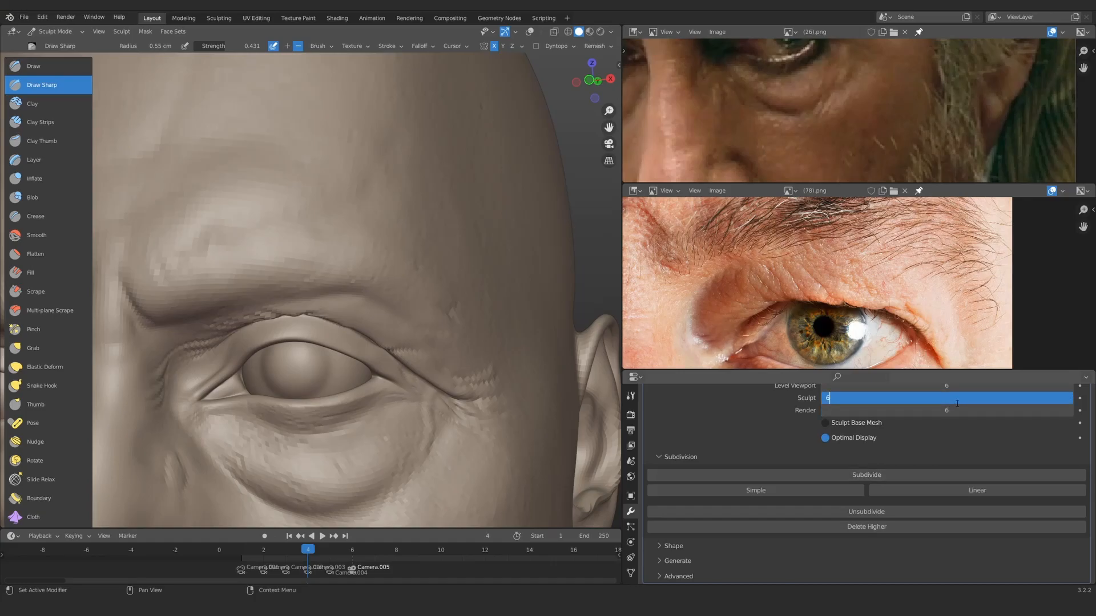
key(Return)
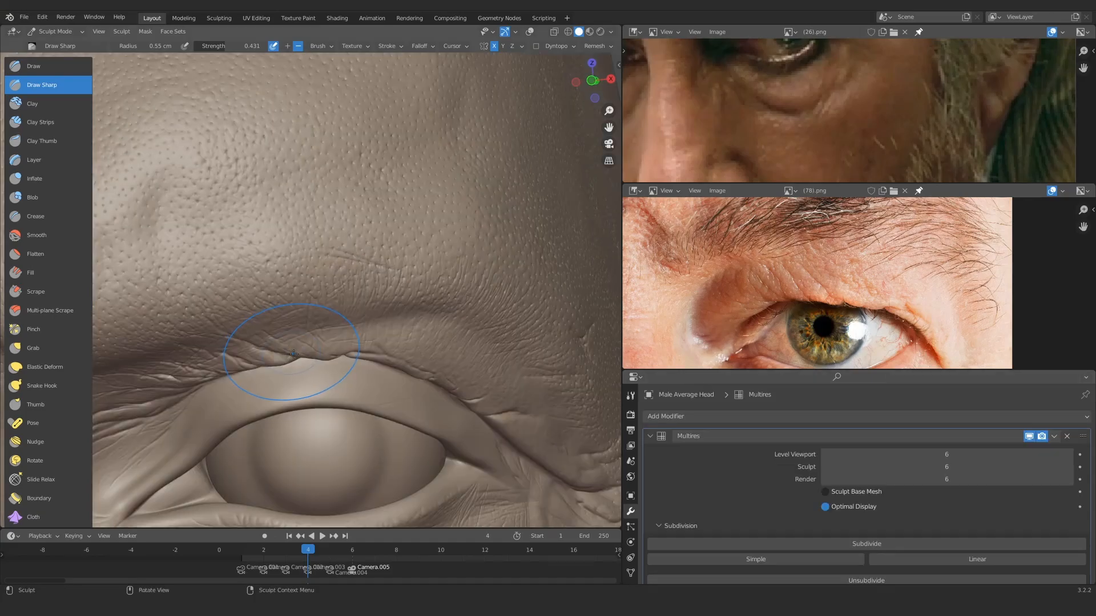
scroll(314, 325, down, 2)
Step: Switch to the SculptDraw brush with radius 0.2 cm and strength 0.257 and reshape the folds beyond the outer eye corner
mouse_move(445, 241)
ctrl+alt+mouse_down()
mouse_move(399, 320)
mouse_move(377, 325)
ctrl+alt+mouse_up()
mouse_move(394, 388)
ctrl+alt+mouse_down()
mouse_move(419, 325)
mouse_move(423, 358)
mouse_move(422, 302)
ctrl+alt+mouse_up()
click(34, 66)
ctrl+alt+drag(400, 353, 430, 317)
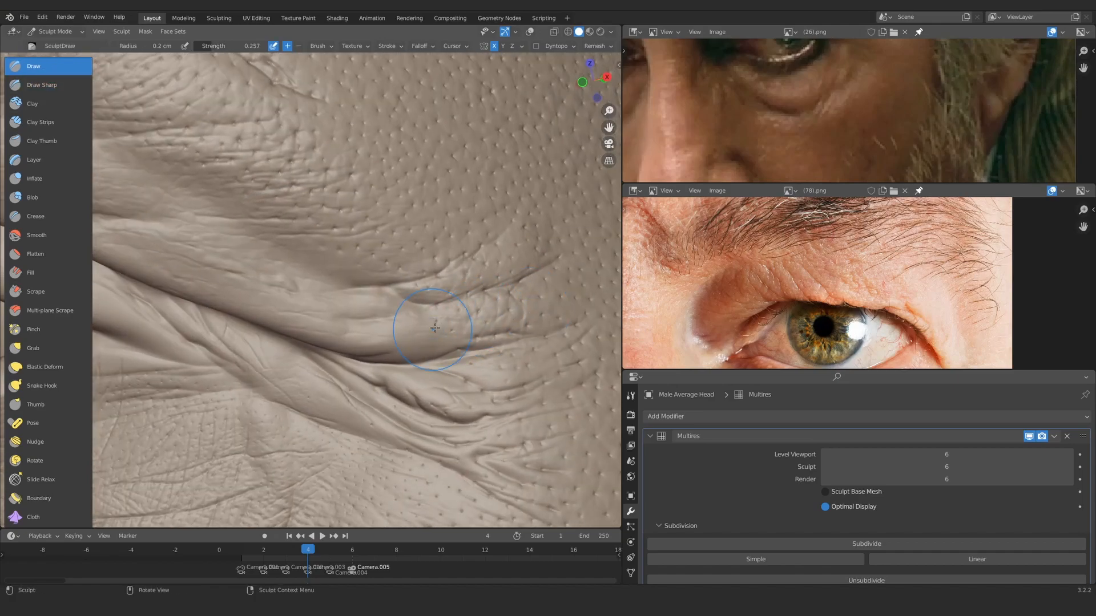
mouse_move(298, 177)
ctrl+alt+mouse_down()
mouse_move(296, 215)
mouse_move(366, 274)
ctrl+alt+mouse_up()
ctrl+alt+drag(348, 319, 352, 257)
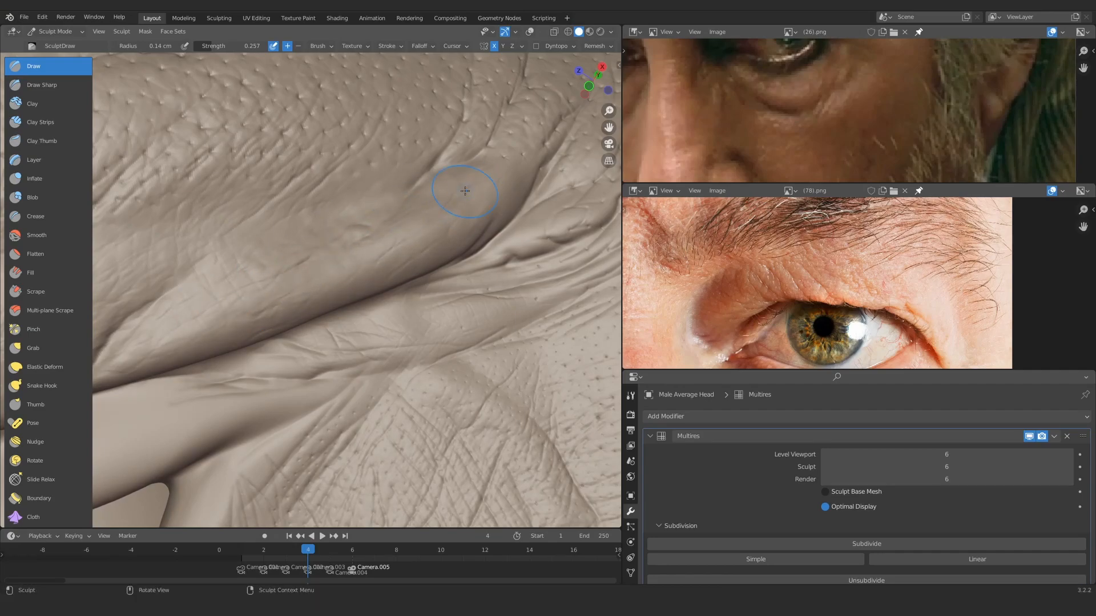
Step: Turn off X-axis mirroring and round out the outer eyelid fold with SculptDraw at radius 0.14 cm
ctrl+alt+drag(461, 194, 451, 297)
alt+drag(342, 228, 425, 297)
ctrl+alt+drag(320, 177, 316, 257)
click(494, 47)
ctrl+alt+drag(468, 256, 346, 285)
mouse_move(346, 285)
ctrl+alt+mouse_down()
mouse_move(347, 239)
mouse_move(350, 291)
ctrl+alt+mouse_up()
ctrl+alt+drag(350, 354, 351, 284)
alt+drag(475, 276, 393, 228)
mouse_move(320, 182)
ctrl+alt+mouse_down()
mouse_move(315, 216)
mouse_move(314, 191)
ctrl+alt+mouse_up()
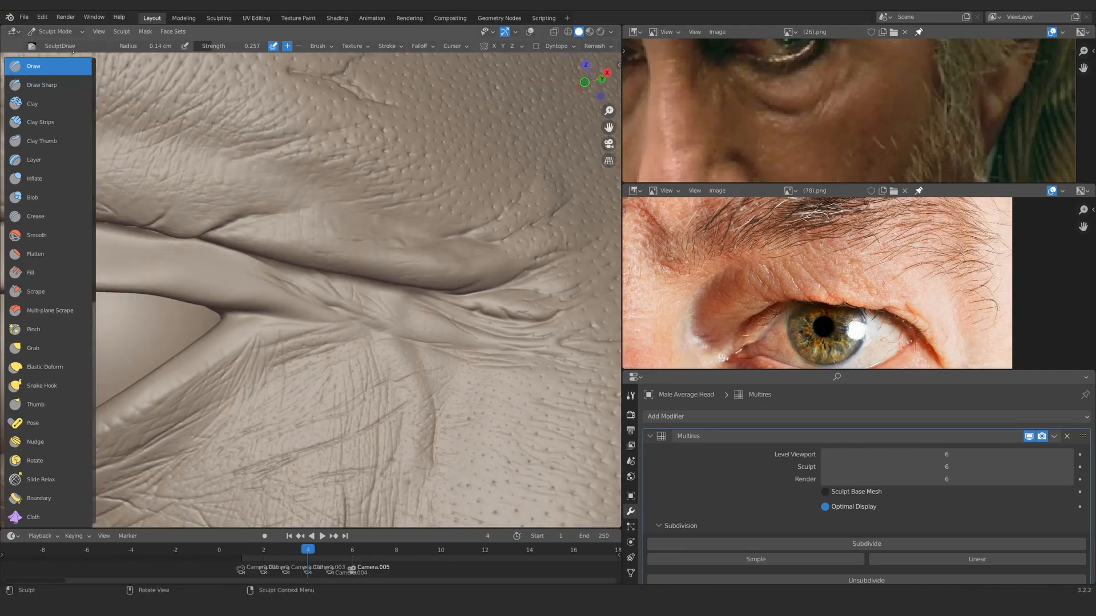
Step: Switch to Draw Sharp and carve a crease that splits the outer upper eyelid fold into two overlapping folds
click(41, 85)
mouse_move(367, 262)
ctrl+alt+mouse_down()
mouse_move(393, 233)
mouse_move(388, 320)
ctrl+alt+mouse_up()
mouse_move(331, 274)
alt+mouse_down()
mouse_move(365, 225)
mouse_move(349, 194)
mouse_move(320, 200)
alt+mouse_up()
mouse_move(319, 200)
ctrl+alt+mouse_down()
mouse_move(288, 172)
mouse_move(302, 239)
ctrl+alt+mouse_up()
mouse_move(302, 240)
alt+mouse_down()
mouse_move(365, 262)
mouse_move(405, 224)
mouse_move(328, 286)
alt+mouse_up()
mouse_move(328, 229)
ctrl+alt+mouse_down()
mouse_move(314, 264)
mouse_move(336, 311)
ctrl+alt+mouse_up()
ctrl+alt+drag(336, 311, 370, 271)
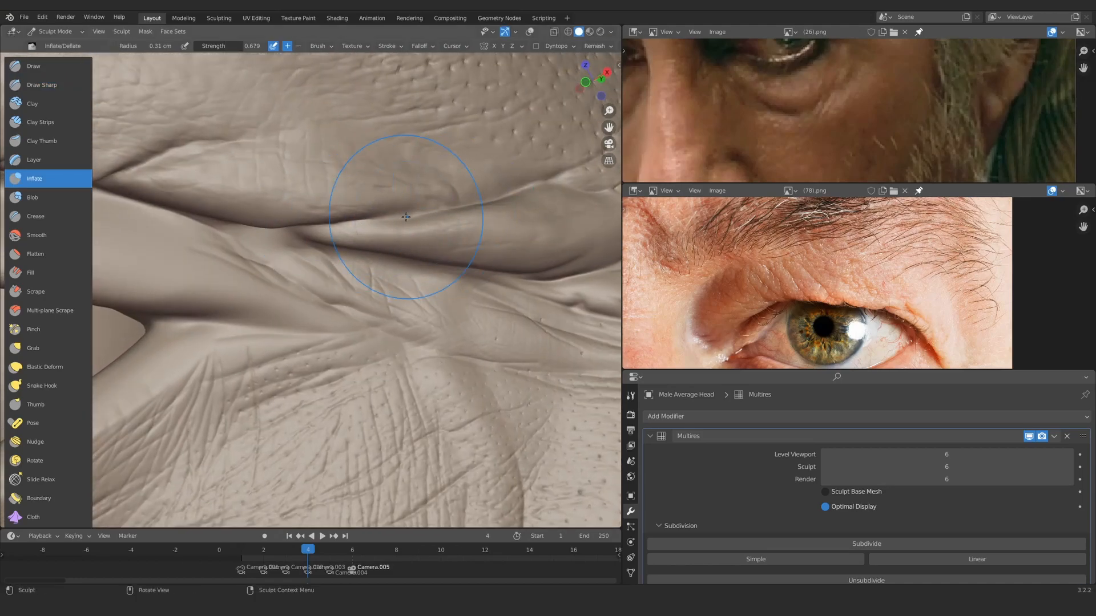
Step: Set the Inflate brush to radius 0.069 cm and strength 0.679 and plump the skin along the new crease above the outer eye corner
key(f)
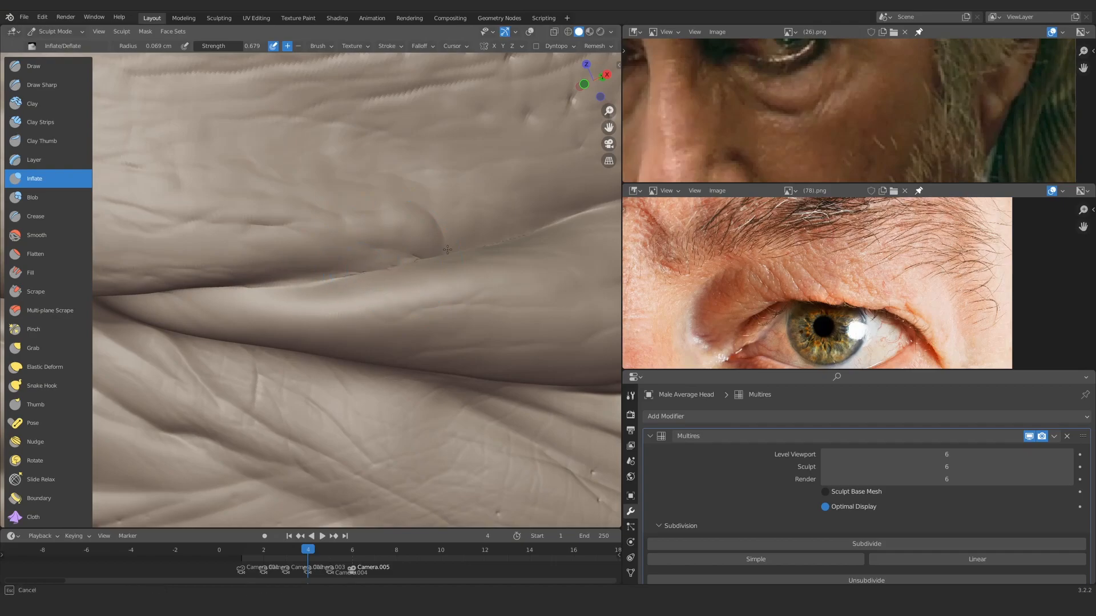
alt+drag(447, 249, 392, 151)
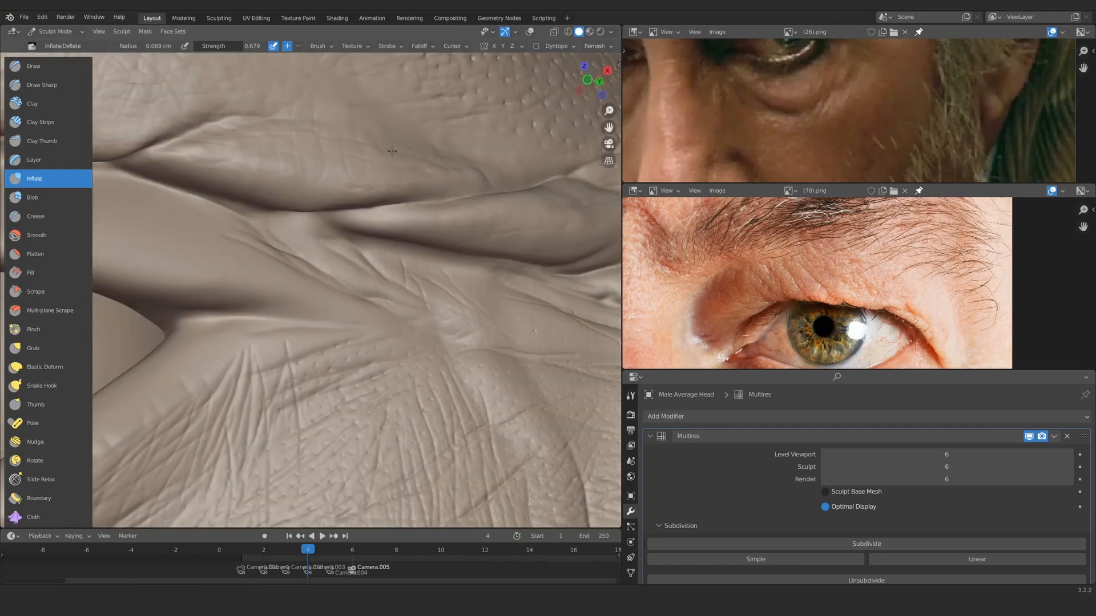
mouse_move(405, 216)
alt+mouse_down()
mouse_move(347, 193)
mouse_move(328, 257)
mouse_move(320, 396)
mouse_move(389, 231)
mouse_move(371, 149)
mouse_move(350, 254)
mouse_move(391, 232)
alt+mouse_up()
ctrl+alt+drag(317, 319, 423, 143)
Step: Switch back to Draw Sharp, enlarge the eye reference photo and sharpen the creases of the outer eyelid fold
click(58, 104)
click(57, 85)
ctrl+alt+drag(365, 206, 354, 285)
ctrl+alt+drag(889, 311, 895, 245)
mouse_move(428, 318)
ctrl+alt+mouse_down()
mouse_move(418, 247)
mouse_move(365, 194)
ctrl+alt+mouse_up()
mouse_move(366, 194)
ctrl+alt+mouse_down()
mouse_move(372, 234)
mouse_move(365, 209)
ctrl+alt+mouse_up()
Step: Resize the Draw Sharp brush and carve small creases branching from the edge of the upper eyelid fold
mouse_move(257, 234)
alt+shift+mouse_down()
mouse_move(314, 259)
mouse_move(357, 239)
mouse_move(328, 188)
alt+shift+mouse_up()
key(f)
click(342, 239)
drag(296, 229, 247, 184)
drag(411, 262, 441, 273)
mouse_move(440, 279)
ctrl+alt+mouse_down()
mouse_move(425, 248)
mouse_move(534, 281)
mouse_move(563, 277)
ctrl+alt+mouse_up()
ctrl+alt+drag(400, 166, 376, 224)
mouse_move(377, 224)
alt+mouse_down()
mouse_move(386, 222)
mouse_move(348, 188)
alt+mouse_up()
Step: Resize Draw Sharp again, break up the eyelid fold's edge with short creases and frame the reference on the outer brow skin
key(f)
mouse_move(350, 251)
ctrl+alt+mouse_down()
mouse_move(404, 262)
mouse_move(358, 266)
ctrl+alt+mouse_up()
drag(376, 199, 369, 292)
mouse_move(376, 268)
ctrl+alt+mouse_down()
mouse_move(360, 283)
mouse_move(388, 256)
mouse_move(367, 285)
mouse_move(291, 233)
ctrl+alt+mouse_up()
mouse_move(363, 361)
ctrl+middle_down()
mouse_move(360, 394)
mouse_move(335, 252)
mouse_move(348, 228)
ctrl+middle_up()
drag(353, 230, 382, 254)
mouse_move(383, 254)
ctrl+middle_down()
mouse_move(360, 269)
mouse_move(196, 222)
ctrl+middle_up()
middle_drag(896, 263, 797, 288)
middle_drag(455, 279, 464, 290)
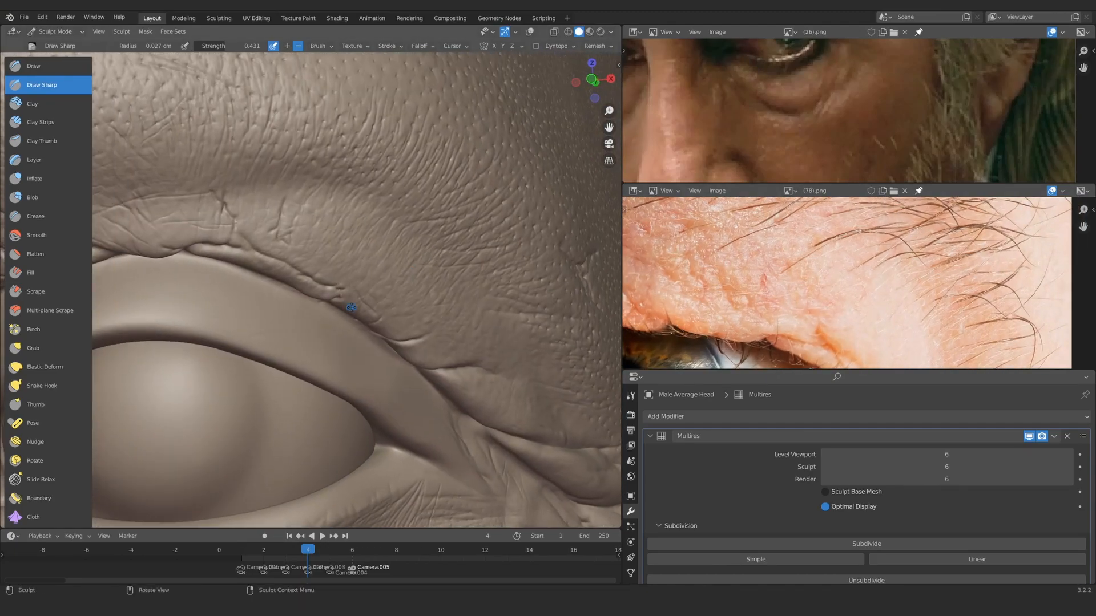
Step: Carve fine wrinkles into the skin above the outer upper eyelid with Draw Sharp at radius 0.027 cm and strength 0.431
ctrl+middle_drag(425, 230, 382, 194)
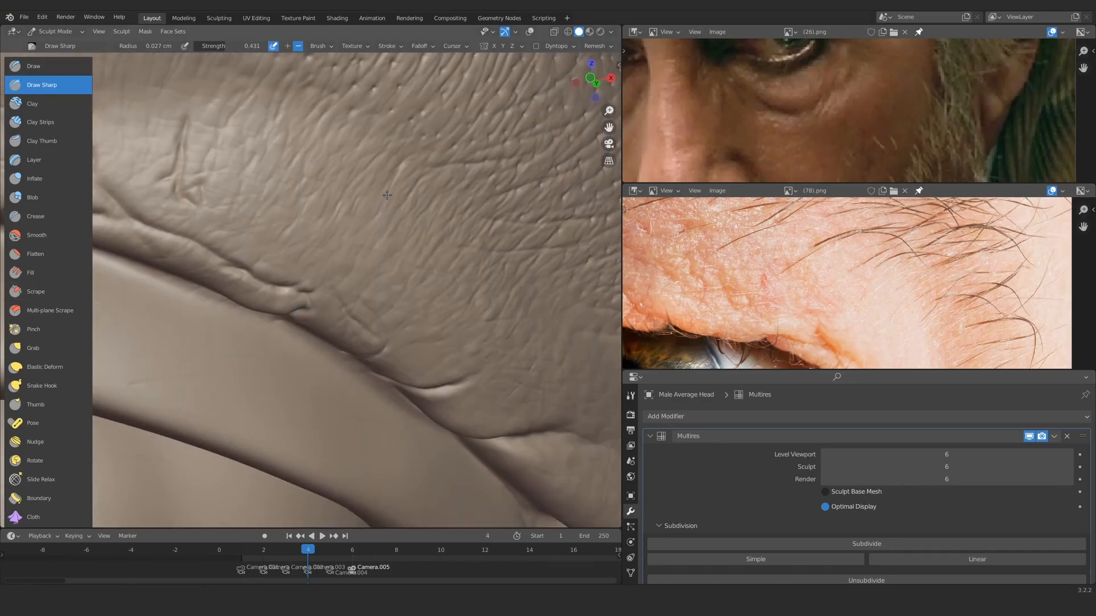
drag(466, 199, 458, 213)
mouse_move(451, 228)
ctrl+middle_down()
mouse_move(399, 314)
mouse_move(306, 274)
ctrl+middle_up()
ctrl+middle_drag(365, 245, 388, 268)
middle_drag(388, 269, 352, 213)
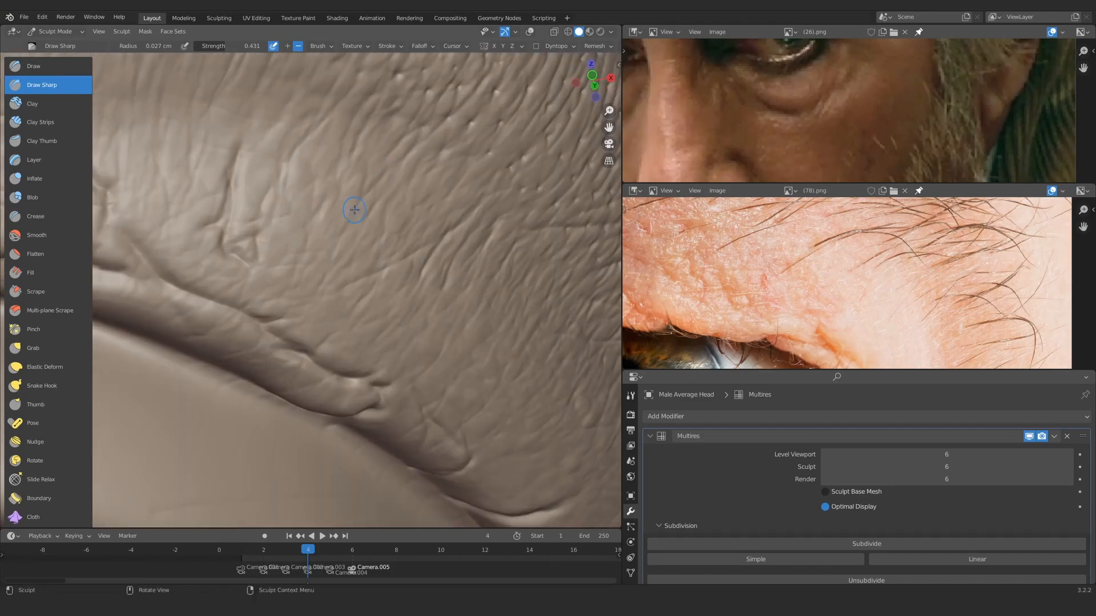
drag(418, 135, 406, 158)
mouse_move(399, 171)
ctrl+middle_down()
mouse_move(357, 249)
mouse_move(384, 260)
ctrl+middle_up()
ctrl+middle_drag(399, 308, 389, 249)
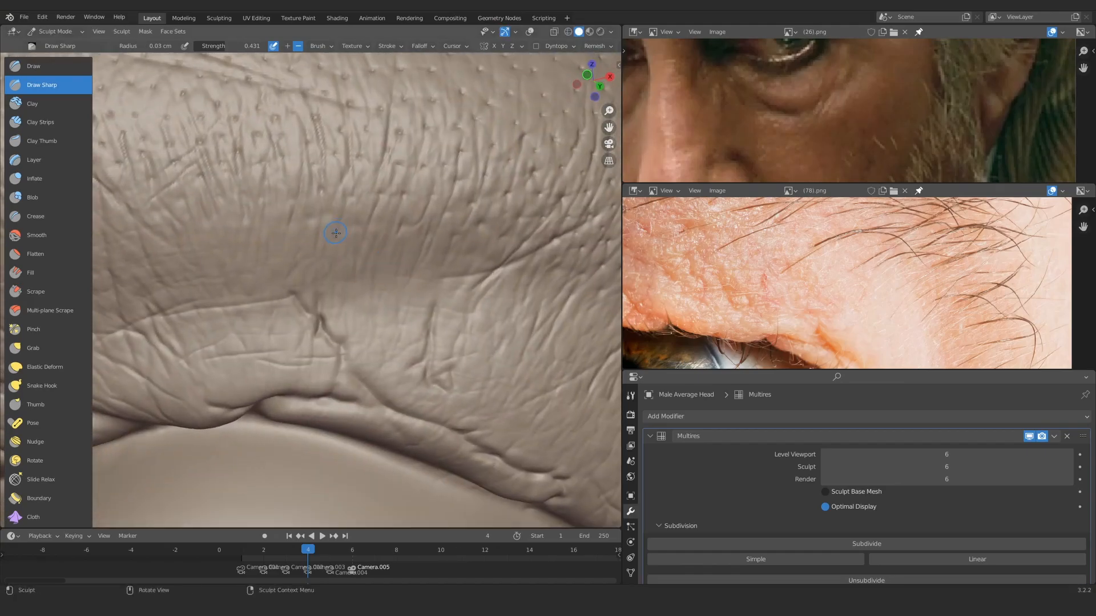
Step: Carve long diagonal and horizontal wrinkles across the hooded fold above the middle of the eyelid, using a radius near 0.03 cm
drag(336, 233, 407, 280)
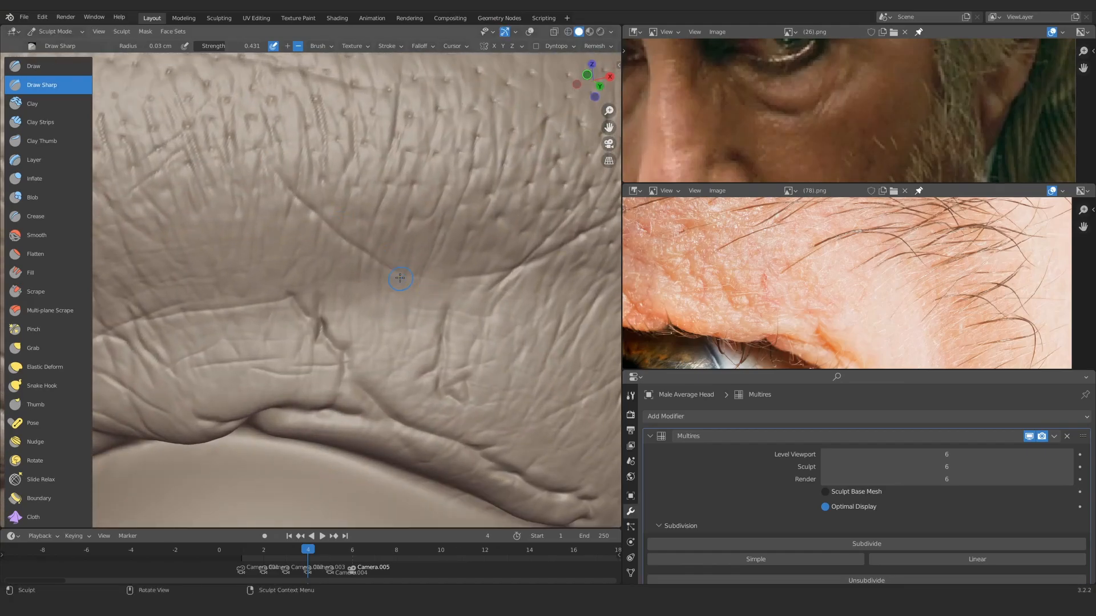
drag(170, 271, 156, 276)
mouse_move(319, 228)
ctrl+middle_down()
mouse_move(320, 308)
mouse_move(379, 271)
mouse_move(343, 297)
ctrl+middle_up()
drag(421, 258, 345, 310)
mouse_move(367, 306)
ctrl+middle_down()
mouse_move(396, 230)
mouse_move(308, 235)
ctrl+middle_up()
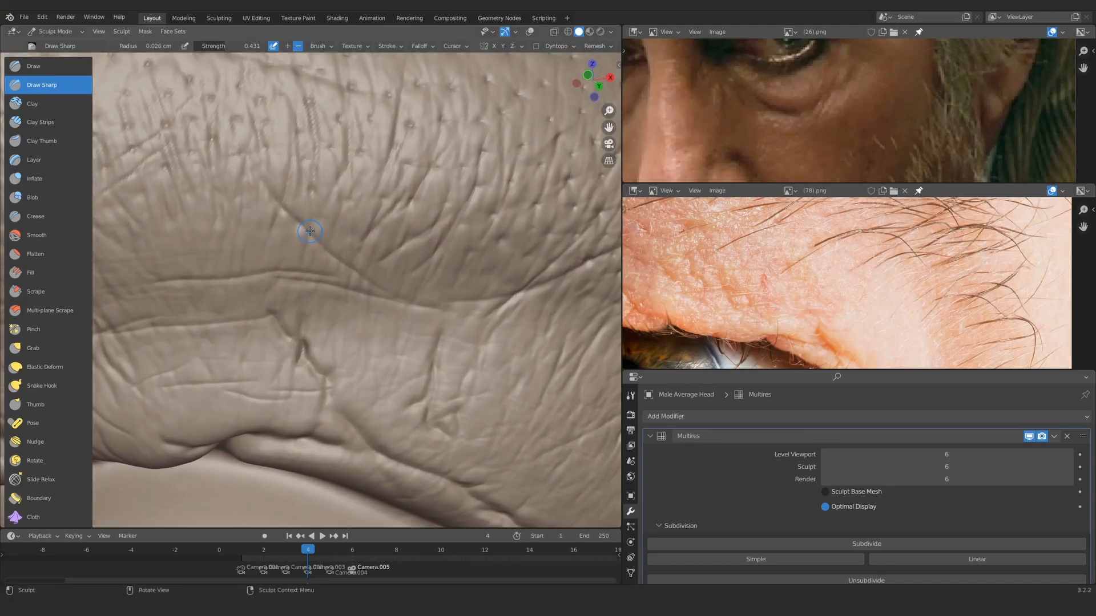
drag(309, 226, 279, 184)
drag(375, 292, 252, 206)
Step: Extend the wrinkles across the hooded fold and cut vertical lines above the outer half of the eyelid
shift+middle_drag(195, 160, 257, 165)
mouse_move(194, 175)
ctrl+middle_down()
mouse_move(448, 325)
mouse_move(371, 269)
mouse_move(404, 228)
mouse_move(257, 225)
ctrl+middle_up()
drag(258, 225, 438, 236)
mouse_move(451, 217)
ctrl+middle_down()
mouse_move(489, 235)
mouse_move(492, 188)
ctrl+middle_up()
drag(489, 229, 320, 285)
ctrl+middle_drag(500, 235, 457, 308)
mouse_move(360, 237)
middle_down()
mouse_move(384, 271)
mouse_move(374, 211)
middle_up()
drag(353, 117, 369, 274)
Step: Reduce the Draw Sharp radius to 0.019 cm and carve thin crossing wrinkles over the outer part of the hooded eyelid
key(f)
click(346, 280)
drag(306, 127, 313, 246)
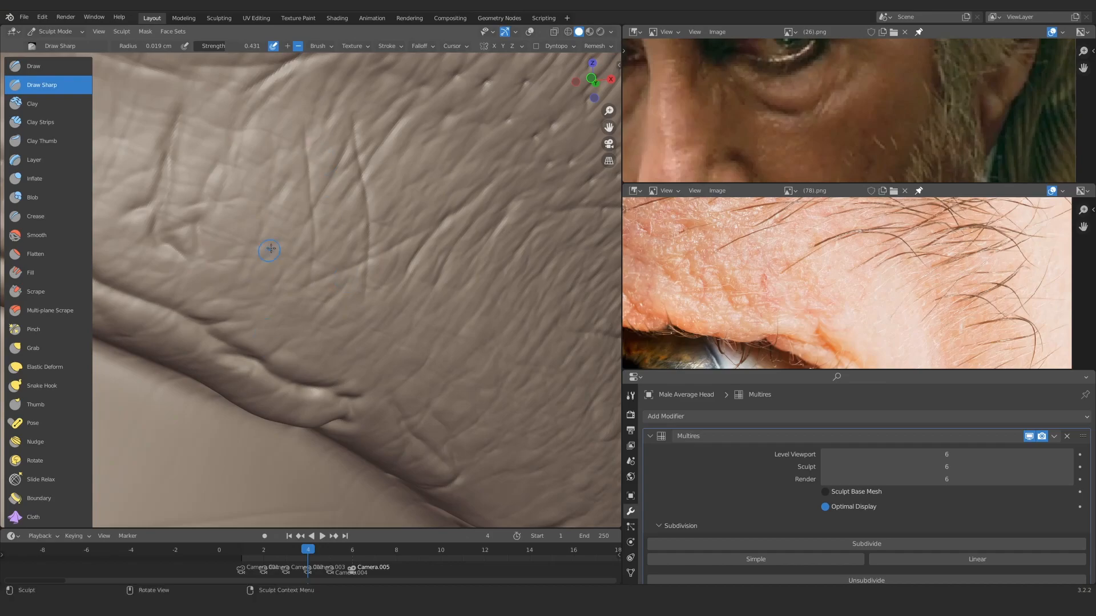
ctrl+middle_drag(261, 355, 297, 445)
middle_drag(365, 320, 302, 286)
ctrl+middle_drag(303, 285, 320, 222)
ctrl+middle_drag(365, 257, 377, 200)
drag(448, 172, 316, 281)
mouse_move(337, 245)
ctrl+middle_down()
mouse_move(350, 221)
mouse_move(439, 227)
ctrl+middle_up()
mouse_move(387, 250)
mouse_down()
mouse_move(457, 233)
mouse_move(443, 250)
mouse_up()
ctrl+middle_drag(393, 251, 320, 257)
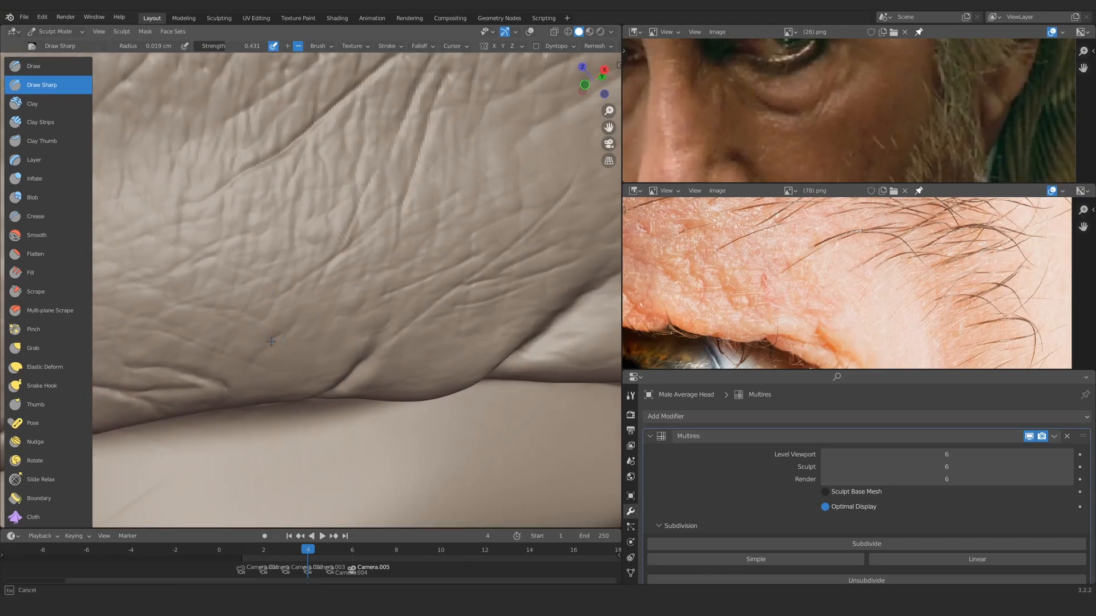
Step: Frame the reference on the eyelid edge and carve creases above the inner upper eyelid with Draw Sharp at radius 0.027 cm
middle_drag(264, 175, 286, 194)
mouse_move(285, 194)
ctrl+middle_down()
mouse_move(251, 269)
mouse_move(291, 251)
mouse_move(317, 262)
mouse_move(367, 346)
mouse_move(443, 284)
mouse_move(517, 177)
mouse_move(418, 247)
ctrl+middle_up()
drag(415, 215, 408, 190)
mouse_move(442, 223)
ctrl+alt+mouse_down()
mouse_move(384, 323)
mouse_move(394, 377)
mouse_move(457, 240)
mouse_move(428, 272)
ctrl+alt+mouse_up()
mouse_move(742, 280)
alt+mouse_down()
mouse_move(947, 291)
mouse_move(953, 257)
alt+mouse_up()
ctrl+alt+drag(319, 342, 345, 245)
mouse_move(318, 256)
mouse_down()
mouse_move(344, 291)
mouse_move(325, 323)
mouse_up()
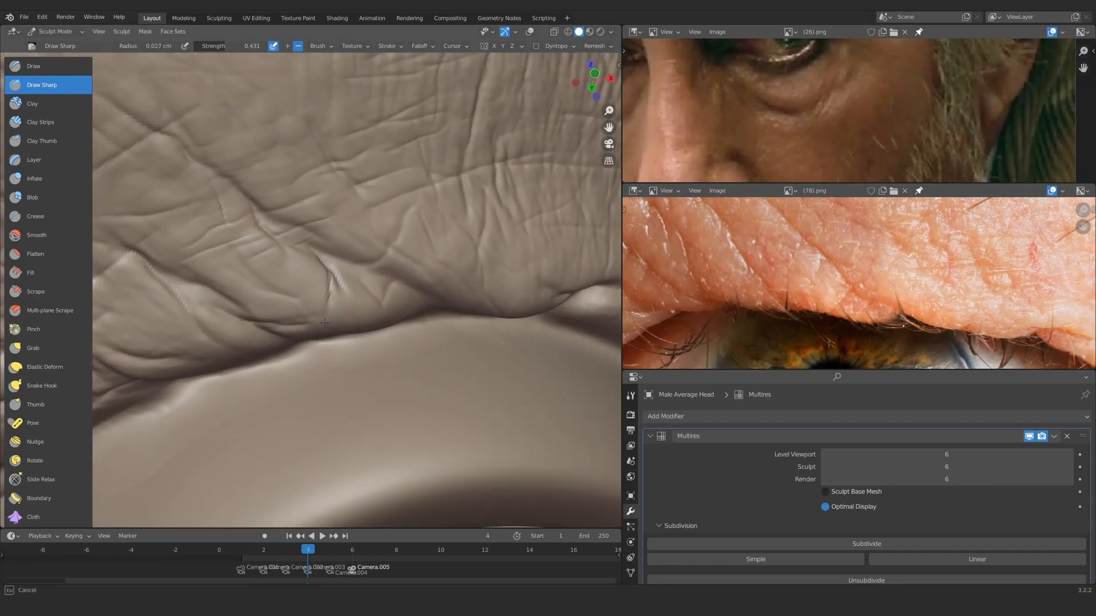
ctrl+alt+drag(357, 282, 317, 319)
Step: Carve crosshatched wrinkles above the inner upper eyelid with Draw Sharp at radius 0.029 cm
mouse_move(318, 252)
mouse_down()
mouse_move(256, 210)
mouse_move(319, 194)
mouse_up()
mouse_move(320, 194)
ctrl+alt+mouse_down()
mouse_move(399, 215)
mouse_move(349, 277)
ctrl+alt+mouse_up()
drag(347, 280, 369, 302)
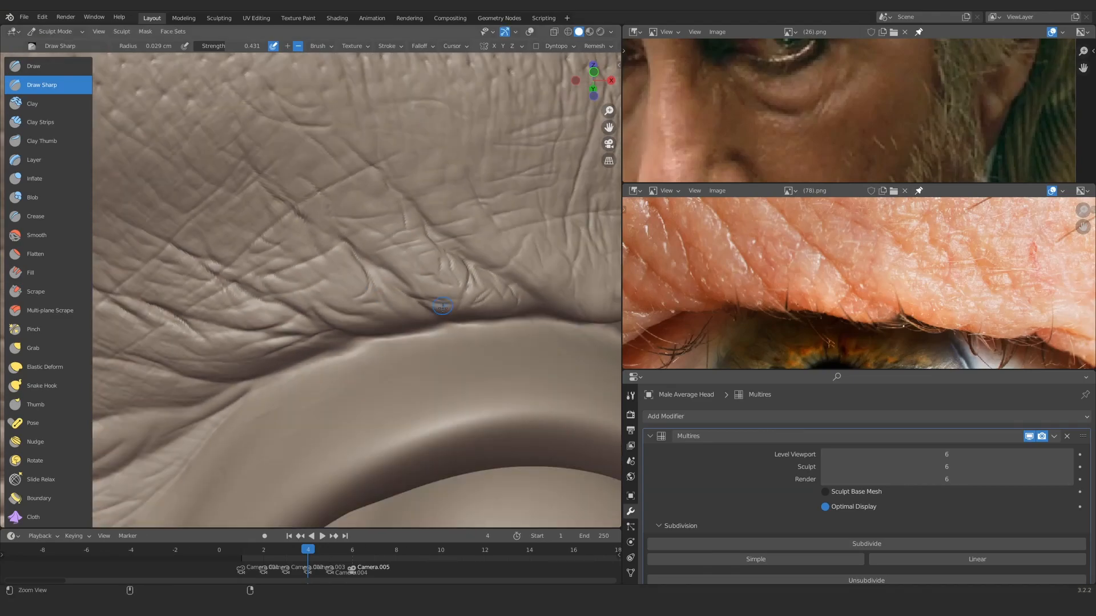
ctrl+alt+drag(463, 310, 471, 345)
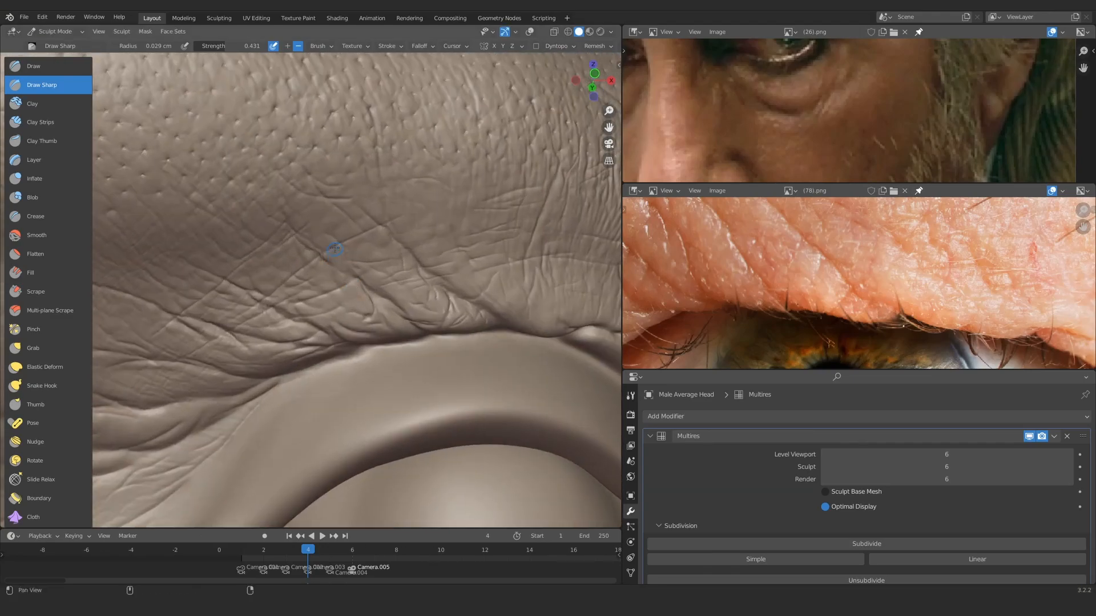
ctrl+alt+drag(401, 252, 388, 319)
alt+drag(369, 277, 347, 289)
Step: Add fine lines above the middle of the upper eyelid with Draw Sharp at radius 0.02 cm
ctrl+alt+drag(347, 289, 364, 248)
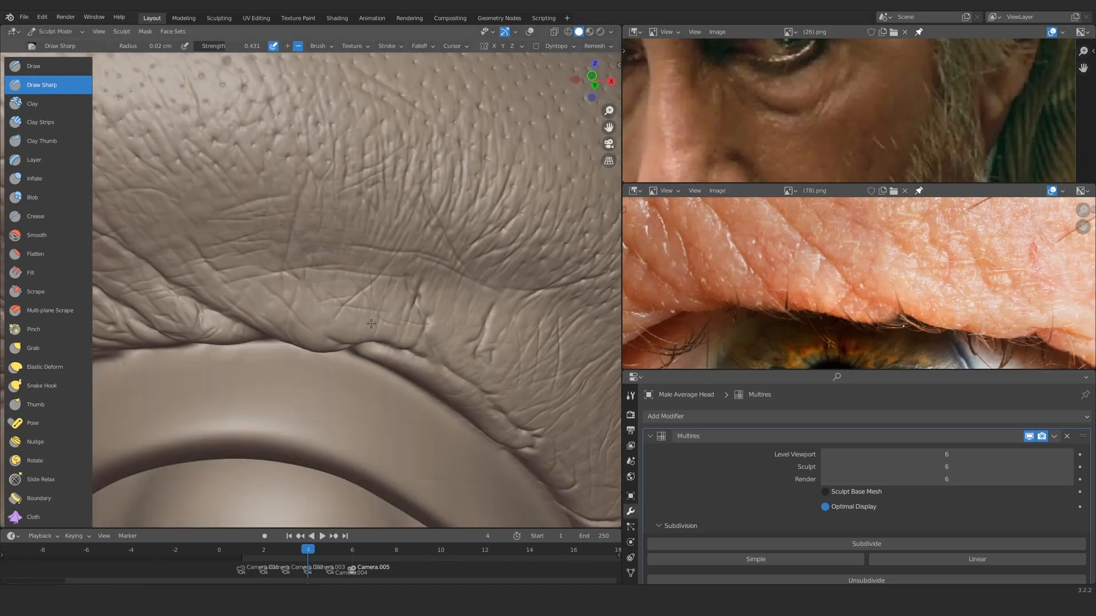
ctrl+alt+drag(371, 323, 449, 206)
alt+drag(360, 274, 363, 287)
ctrl+alt+drag(363, 287, 365, 233)
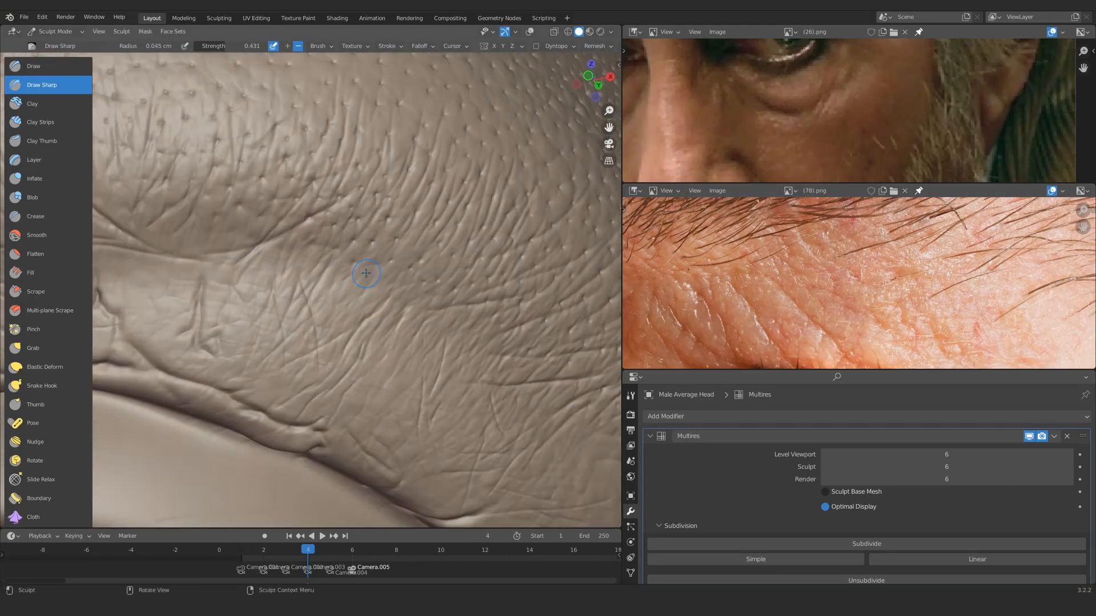
Step: Carve slanted wrinkles between the outer brow and the eyelid fold with Draw Sharp at radius 0.028 cm
mouse_move(341, 315)
mouse_down()
mouse_move(361, 294)
mouse_move(448, 275)
mouse_up()
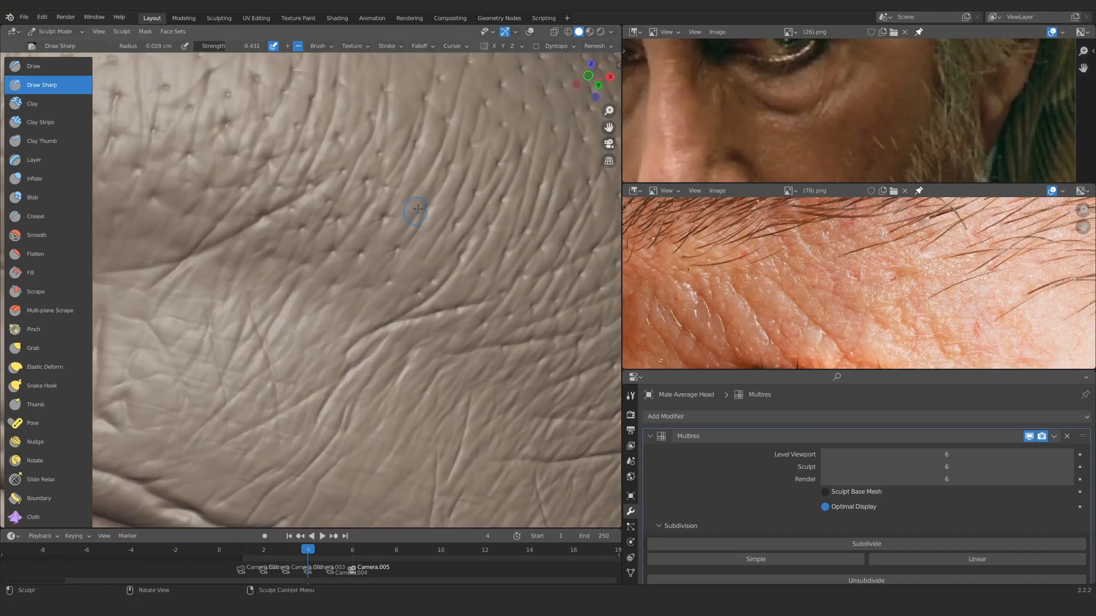
ctrl+alt+drag(404, 223, 399, 251)
drag(485, 171, 472, 167)
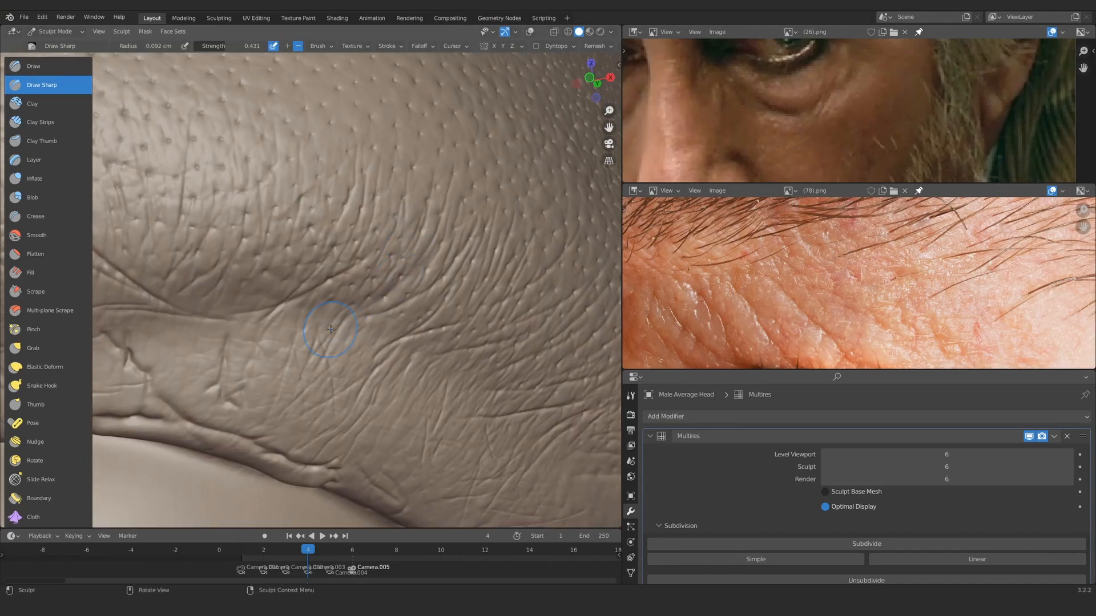
click(353, 257)
ctrl+alt+drag(354, 257, 349, 231)
ctrl+alt+drag(421, 217, 506, 363)
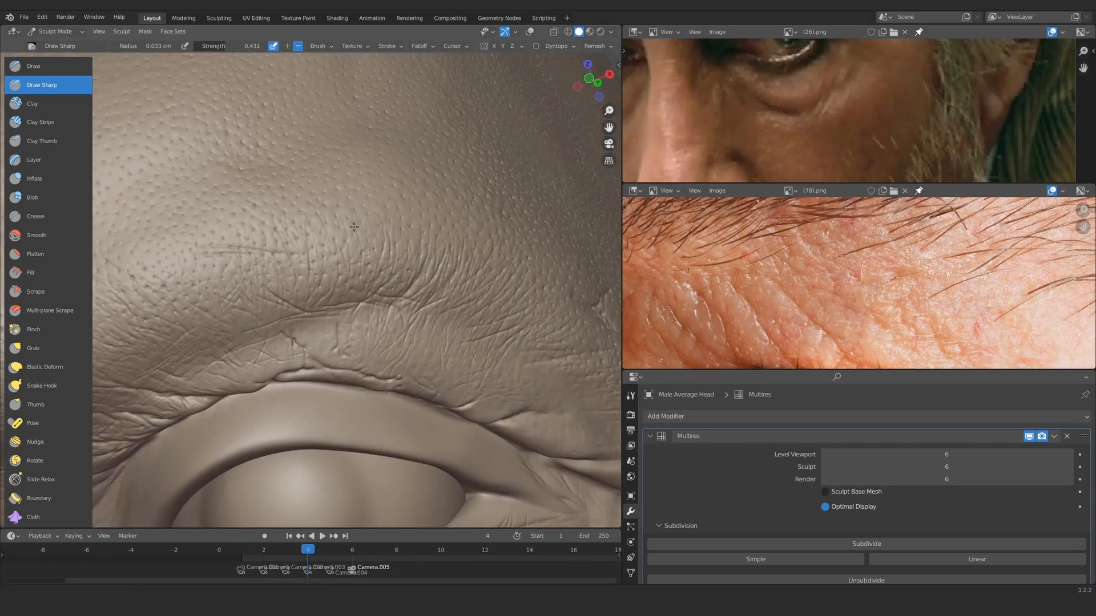
Step: Check the eye area from a wider angle, then resize Draw Sharp and continue the wrinkles above the upper eyelid
mouse_move(354, 227)
ctrl+alt+mouse_down()
mouse_move(379, 252)
mouse_move(327, 341)
ctrl+alt+mouse_up()
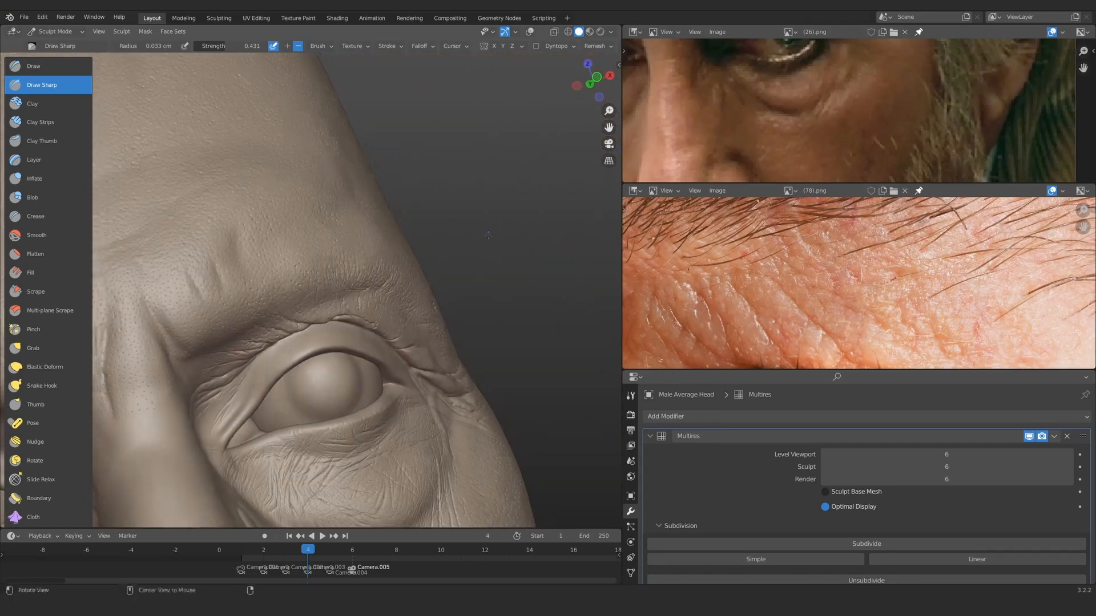
mouse_move(488, 235)
alt+mouse_down()
mouse_move(422, 297)
mouse_move(339, 276)
mouse_move(361, 232)
mouse_move(425, 320)
alt+mouse_up()
key(f)
click(394, 219)
mouse_move(337, 354)
ctrl+alt+mouse_down()
mouse_move(323, 299)
mouse_move(391, 306)
mouse_move(343, 257)
mouse_move(410, 303)
ctrl+alt+mouse_up()
mouse_move(410, 302)
ctrl+alt+mouse_down()
mouse_move(455, 211)
mouse_move(415, 422)
ctrl+alt+mouse_up()
mouse_move(388, 229)
ctrl+alt+mouse_down()
mouse_move(394, 354)
mouse_move(377, 285)
ctrl+alt+mouse_up()
Step: Frame the reference on the outer eye corner and carve thin wrinkles above the outer eyelid with Draw Sharp at radius 0.022 cm
alt+drag(856, 342, 793, 217)
key(f)
click(365, 273)
mouse_move(365, 297)
ctrl+alt+mouse_down()
mouse_move(359, 218)
mouse_move(393, 242)
mouse_move(403, 268)
mouse_move(295, 238)
mouse_move(447, 215)
ctrl+alt+mouse_up()
key(f)
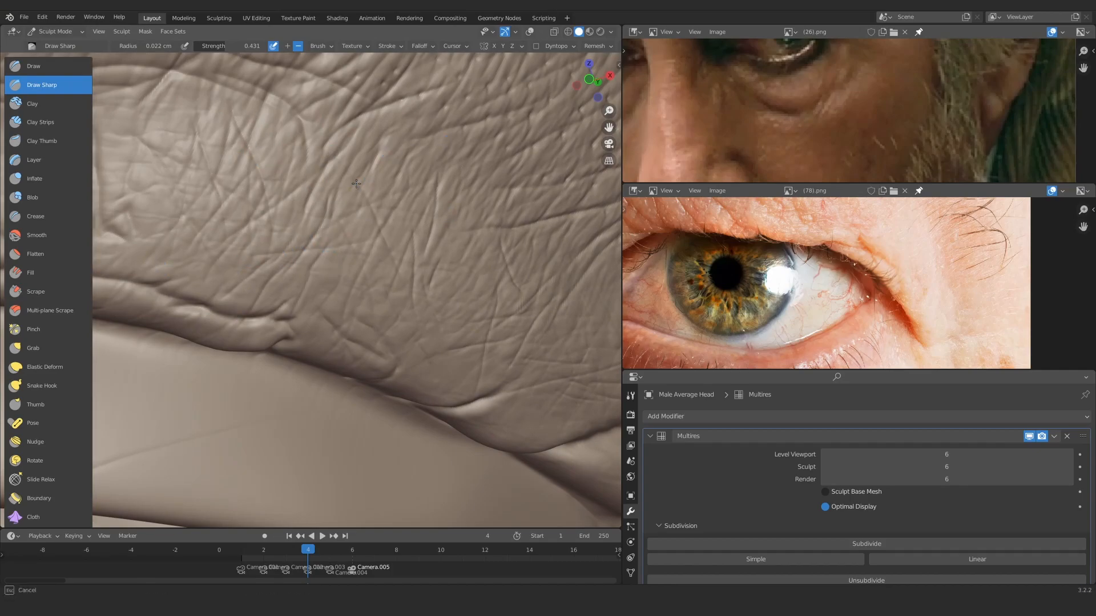
Step: Deepen the crease where the hooded skin folds meet the upper eyelid with Draw Sharp at radius 0.068 cm
mouse_move(364, 159)
ctrl+middle_down()
mouse_move(338, 242)
mouse_move(342, 188)
mouse_move(343, 274)
mouse_move(353, 272)
ctrl+middle_up()
key(f)
click(353, 272)
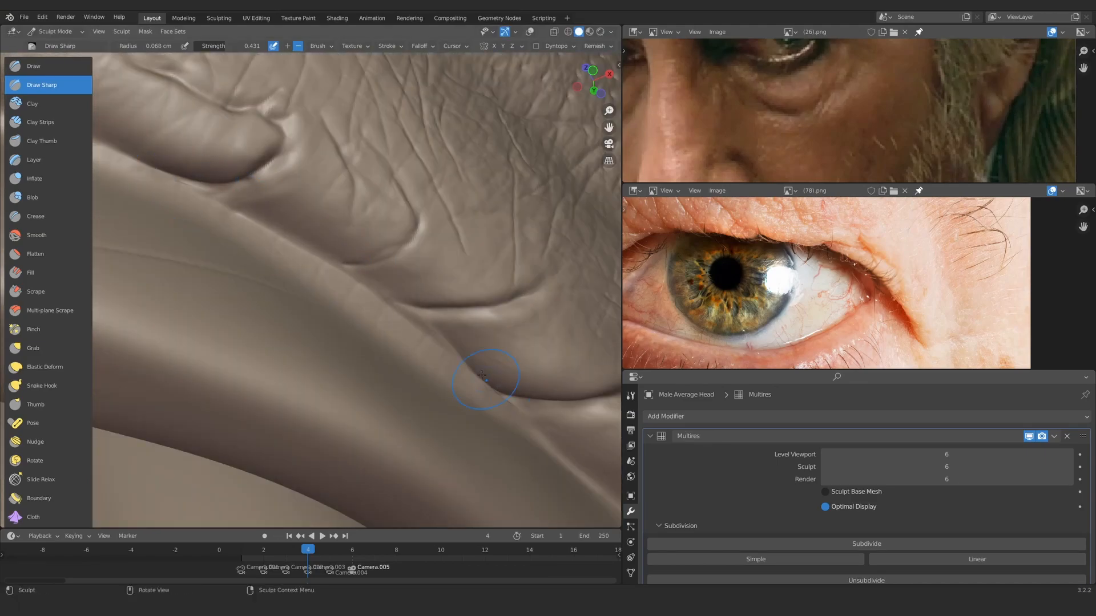
click(483, 395)
drag(223, 207, 530, 428)
Step: Smooth the crease between the eyelid and its hooded folds with the Smooth brush at strength 0.300
mouse_move(296, 200)
ctrl+middle_down()
mouse_move(293, 277)
mouse_move(400, 237)
ctrl+middle_up()
key(s)
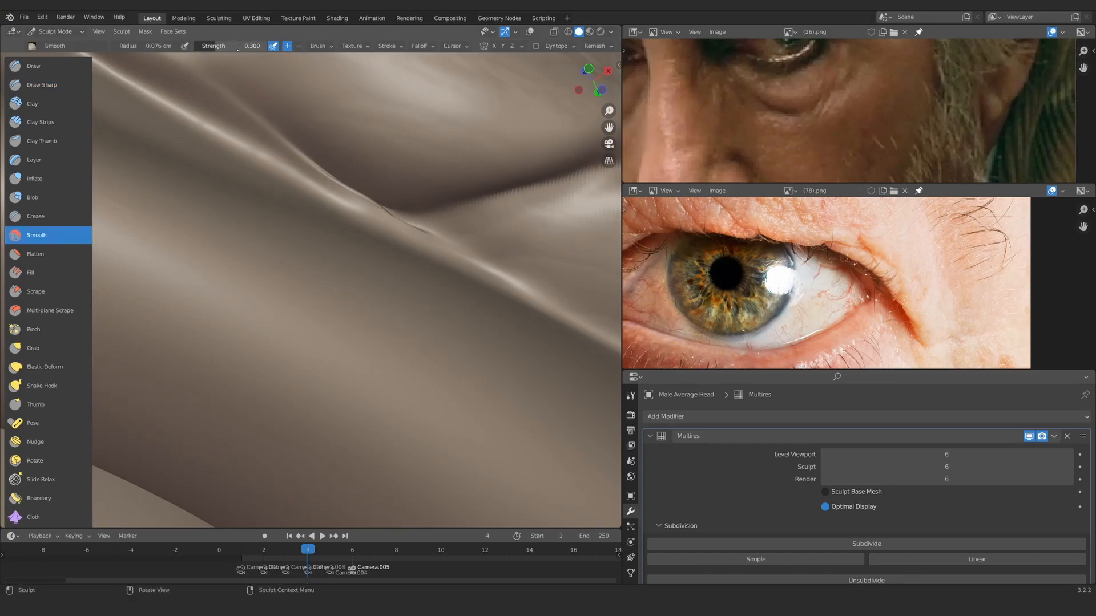
drag(348, 151, 320, 171)
Step: Resize Draw Sharp and sharpen the crease line between the eyelid and the overhanging folds
click(42, 85)
mouse_move(320, 228)
ctrl+middle_down()
mouse_move(338, 384)
mouse_move(320, 262)
ctrl+middle_up()
mouse_move(319, 262)
middle_down()
mouse_move(350, 249)
mouse_move(400, 274)
middle_up()
key(f)
click(423, 285)
drag(354, 294, 571, 282)
Step: Continue the crease beneath the outer hooded folds with a resized Draw Sharp brush
middle_drag(434, 268, 354, 251)
mouse_move(354, 251)
ctrl+middle_down()
mouse_move(348, 331)
mouse_move(348, 227)
mouse_move(229, 274)
ctrl+middle_up()
key(f)
click(297, 229)
drag(215, 291, 465, 175)
Step: Carve short wrinkles across the small folds above the outer eyelid with Draw Sharp
mouse_move(465, 174)
middle_down()
mouse_move(428, 183)
mouse_move(518, 205)
mouse_move(369, 274)
middle_up()
alt+drag(369, 273, 354, 286)
mouse_move(354, 285)
ctrl+alt+mouse_down()
mouse_move(421, 178)
mouse_move(366, 114)
ctrl+alt+mouse_up()
mouse_move(309, 200)
mouse_down()
mouse_move(421, 249)
mouse_move(294, 335)
mouse_move(367, 264)
mouse_move(357, 276)
mouse_move(408, 272)
mouse_move(403, 285)
mouse_move(304, 312)
mouse_up()
key(f)
click(353, 266)
drag(406, 200, 371, 277)
mouse_move(421, 250)
ctrl+alt+mouse_down()
mouse_move(360, 352)
mouse_move(365, 291)
mouse_move(276, 215)
ctrl+alt+mouse_up()
Step: Set Draw Sharp strength to 0.478 and carve crossing lines over the outer eyelid folds at radius 0.017 cm
key(shift+f)
click(412, 197)
drag(435, 112, 345, 212)
drag(277, 306, 397, 249)
drag(412, 295, 466, 260)
drag(483, 185, 462, 341)
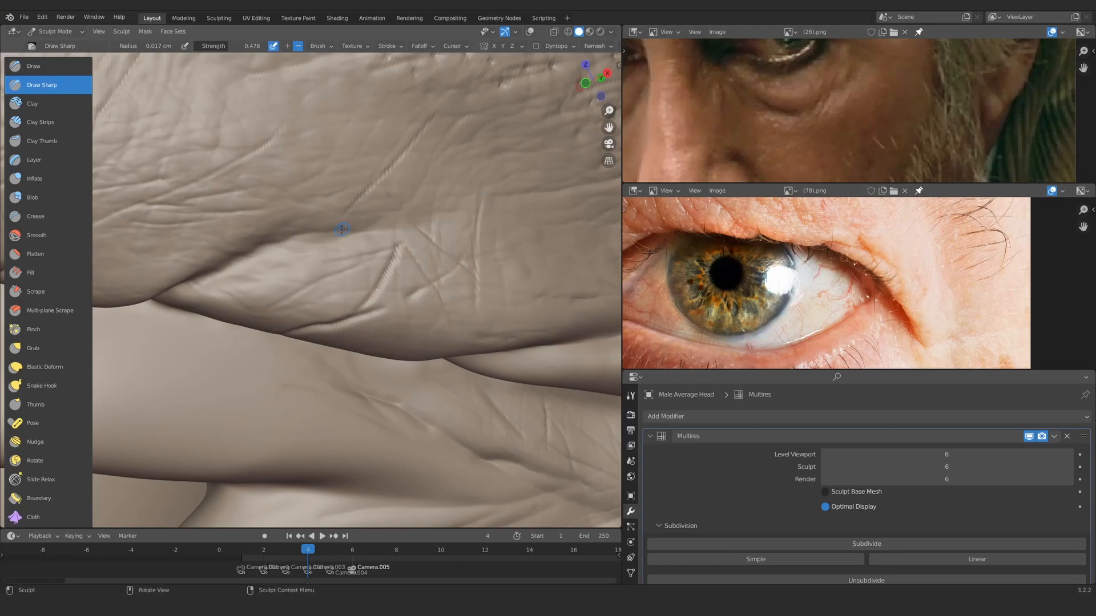
Step: Cut thin creases along the upper edge of the small overlapping fold on the outer eyelid
mouse_move(308, 235)
mouse_down()
mouse_move(398, 207)
mouse_move(386, 235)
mouse_up()
ctrl+middle_drag(377, 256, 365, 222)
key(x)
mouse_move(320, 230)
mouse_down()
mouse_move(408, 218)
mouse_move(408, 360)
mouse_move(421, 357)
mouse_up()
mouse_move(421, 357)
ctrl+alt+mouse_down()
mouse_move(414, 228)
mouse_move(274, 255)
ctrl+alt+mouse_up()
mouse_move(350, 152)
alt+mouse_down()
mouse_move(345, 269)
mouse_move(337, 234)
alt+mouse_up()
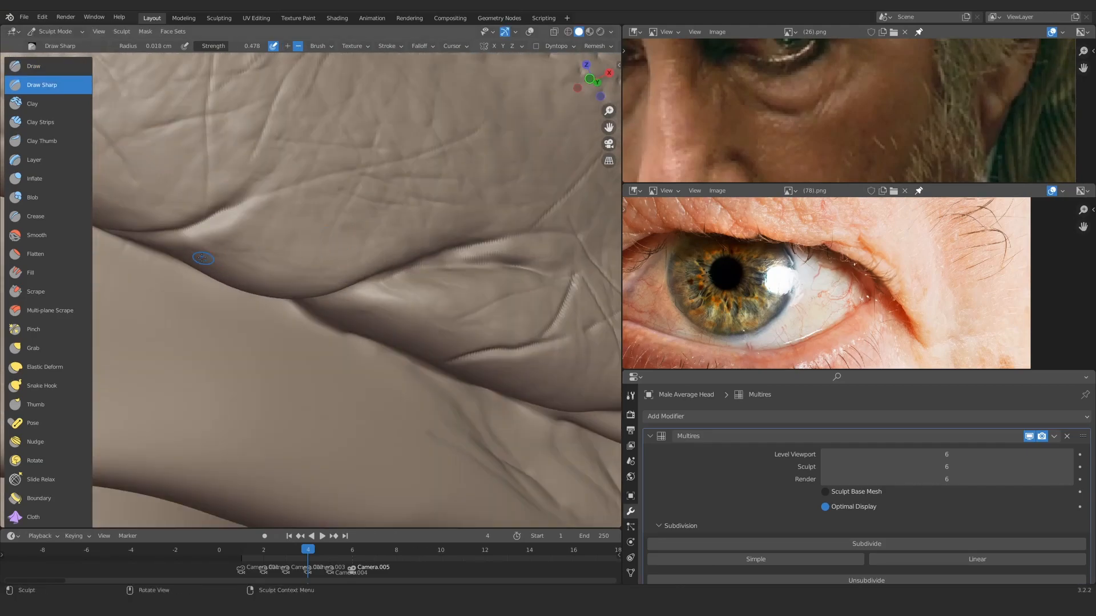
mouse_move(367, 268)
alt+mouse_down()
mouse_move(362, 308)
mouse_move(355, 287)
mouse_move(338, 325)
mouse_move(289, 337)
alt+mouse_up()
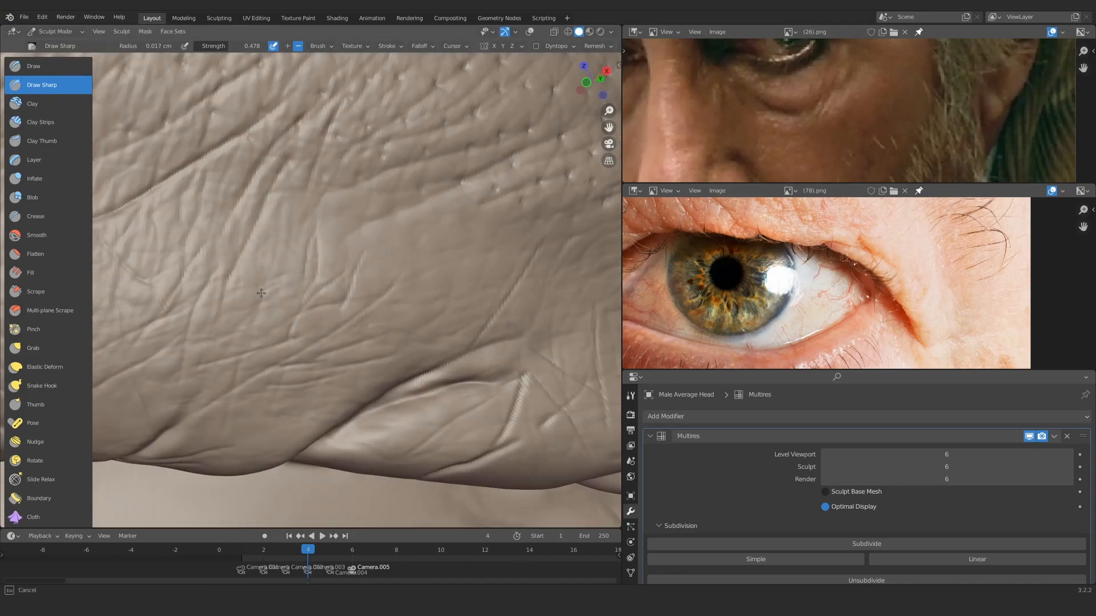
mouse_move(327, 224)
ctrl+alt+mouse_down()
mouse_move(359, 251)
mouse_move(308, 254)
mouse_move(235, 347)
mouse_move(421, 227)
mouse_move(379, 239)
mouse_move(348, 153)
ctrl+alt+mouse_up()
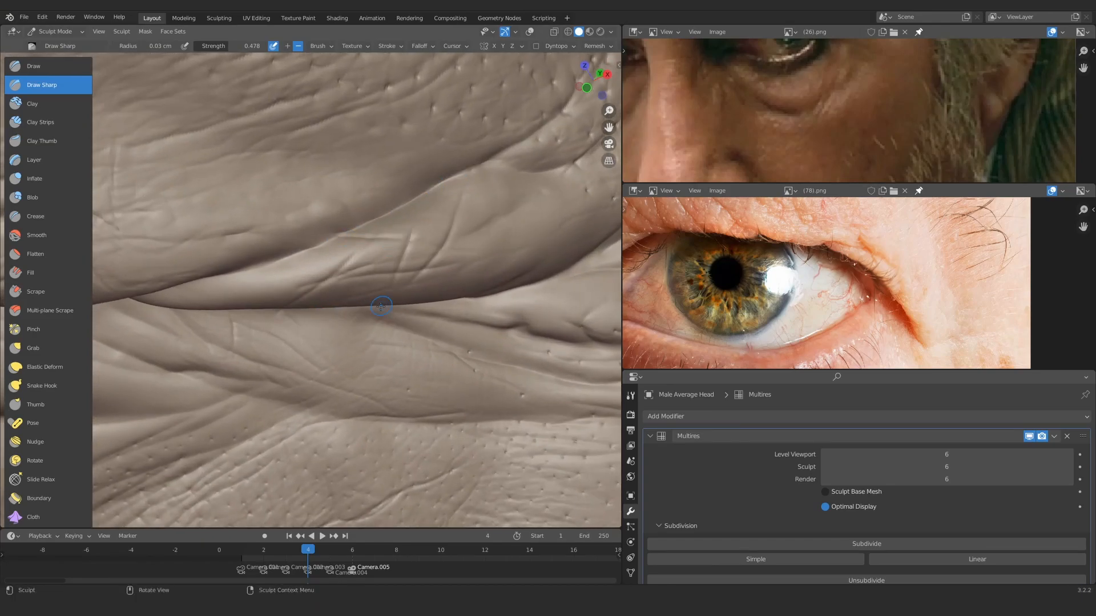
Step: Set Draw Sharp strength to 0.379 and refine the crease under the outer eyelid fold at radius 0.03 cm
mouse_move(530, 276)
ctrl+alt+mouse_down()
mouse_move(457, 285)
mouse_move(400, 320)
mouse_move(394, 251)
mouse_move(368, 243)
mouse_move(415, 151)
ctrl+alt+mouse_up()
key(shift+f)
click(371, 251)
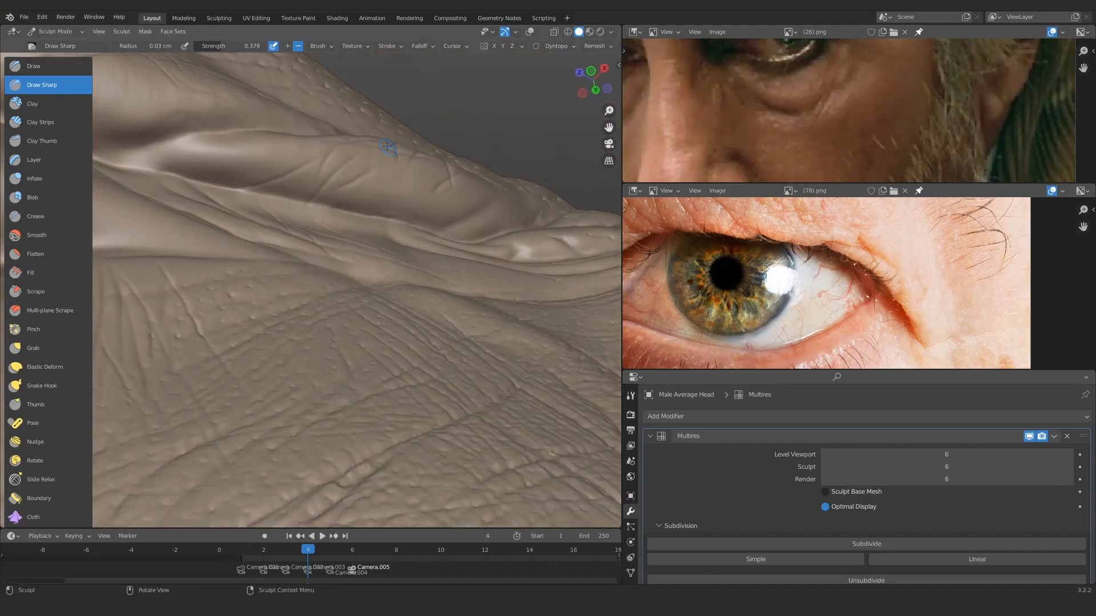
mouse_move(398, 151)
middle_down()
mouse_move(428, 237)
mouse_move(361, 293)
mouse_move(383, 309)
mouse_move(403, 433)
mouse_move(319, 411)
mouse_move(287, 326)
middle_up()
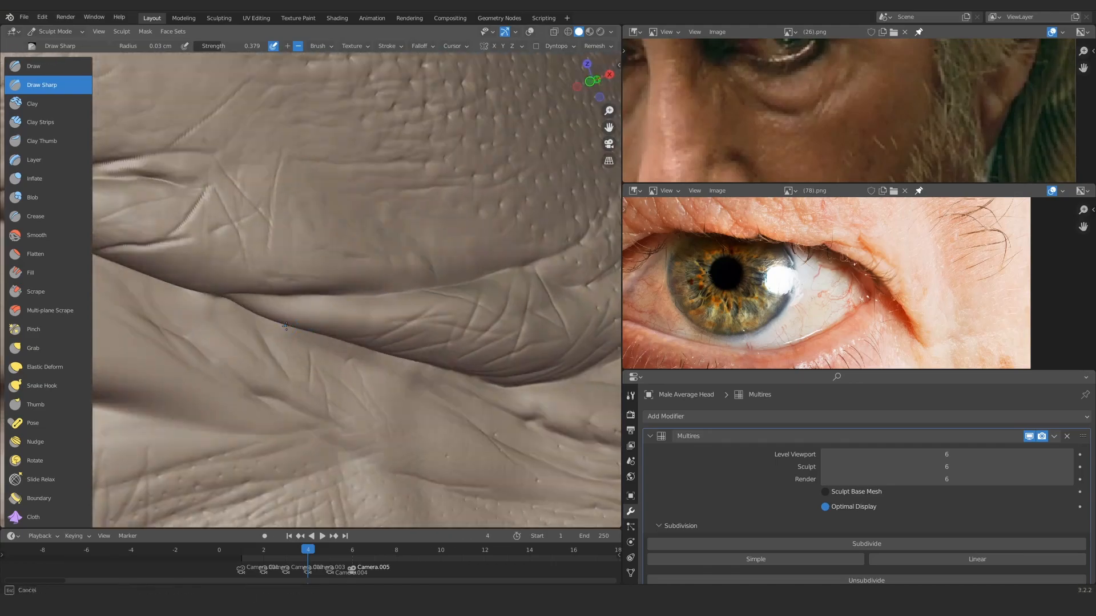
drag(245, 302, 264, 314)
Step: Add fine lengthwise wrinkles to the skin above the outer eyelid folds with Draw Sharp at radius 0.024 cm
mouse_move(268, 320)
ctrl+middle_down()
mouse_move(274, 428)
mouse_move(266, 228)
ctrl+middle_up()
shift+middle_drag(143, 177, 257, 186)
mouse_move(365, 180)
middle_down()
mouse_move(477, 208)
mouse_move(357, 386)
mouse_move(365, 251)
middle_up()
middle_drag(425, 274, 442, 225)
drag(428, 226, 344, 231)
drag(369, 256, 288, 253)
mouse_move(365, 245)
ctrl+middle_down()
mouse_move(371, 331)
mouse_move(399, 217)
ctrl+middle_up()
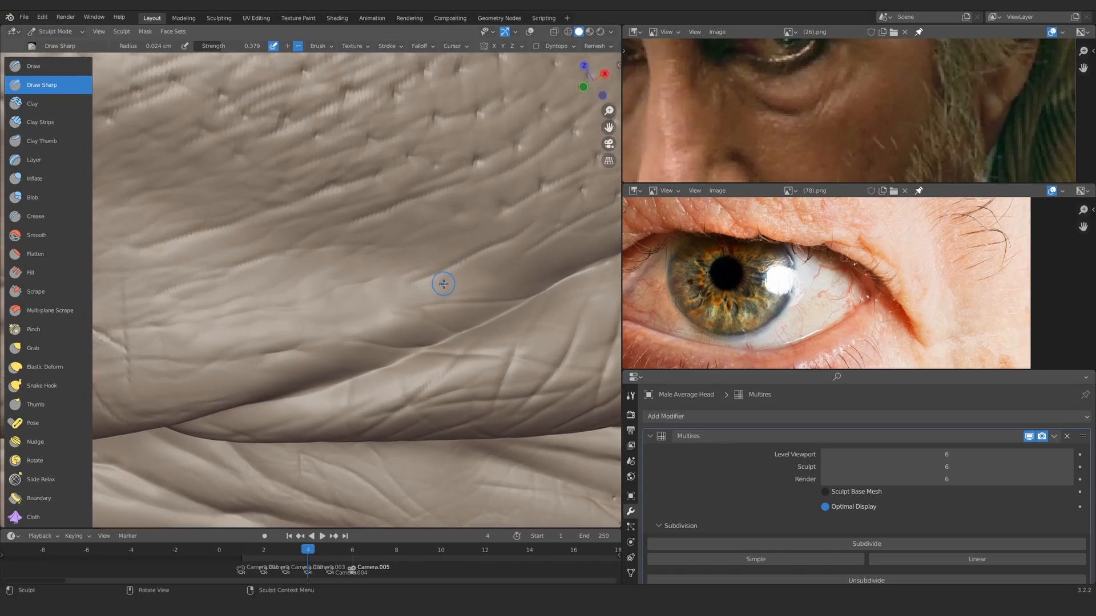
Step: Examine the brow, eyelids and outer eye corner from wider angles to judge the wrinkle detail
shift+middle_drag(553, 238, 333, 148)
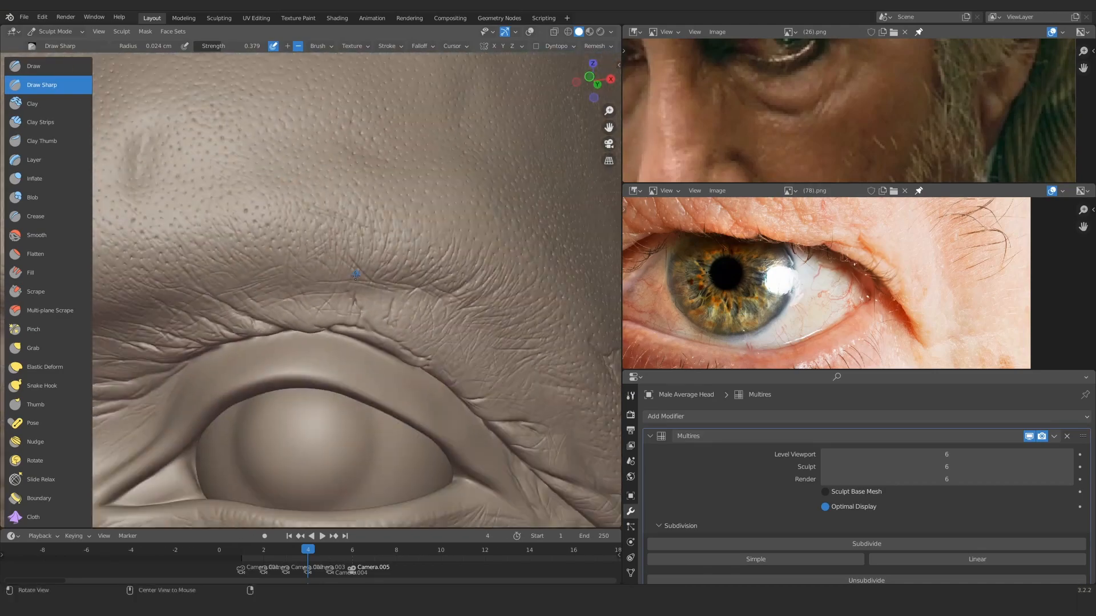
mouse_move(355, 275)
ctrl+middle_down()
mouse_move(379, 238)
mouse_move(429, 258)
ctrl+middle_up()
mouse_move(498, 203)
ctrl+alt+mouse_down()
mouse_move(320, 251)
mouse_move(342, 237)
ctrl+alt+mouse_up()
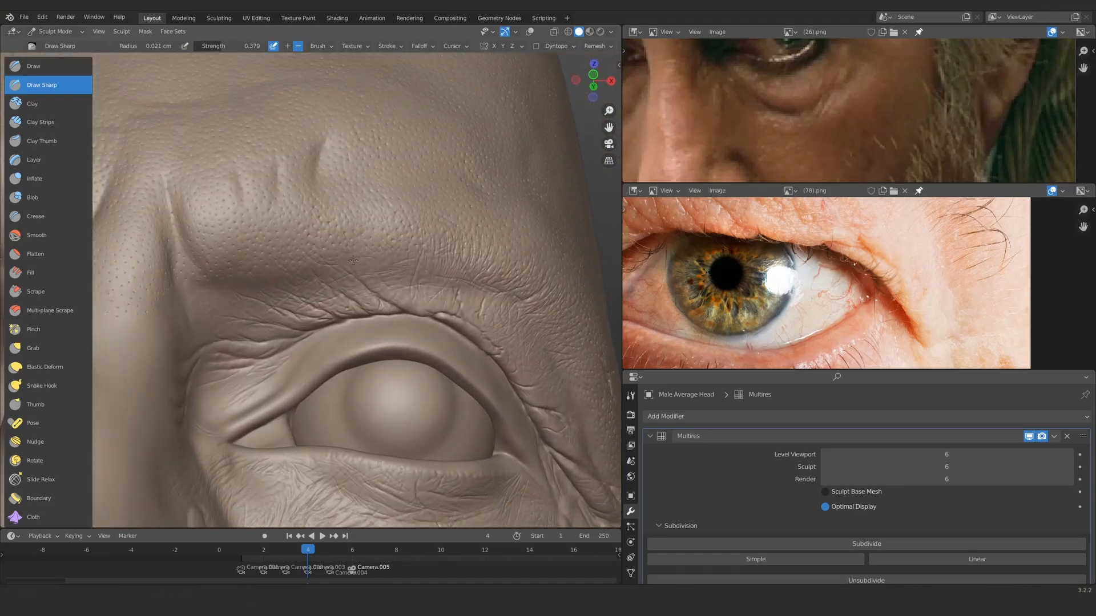
ctrl+alt+drag(274, 251, 317, 237)
key(f)
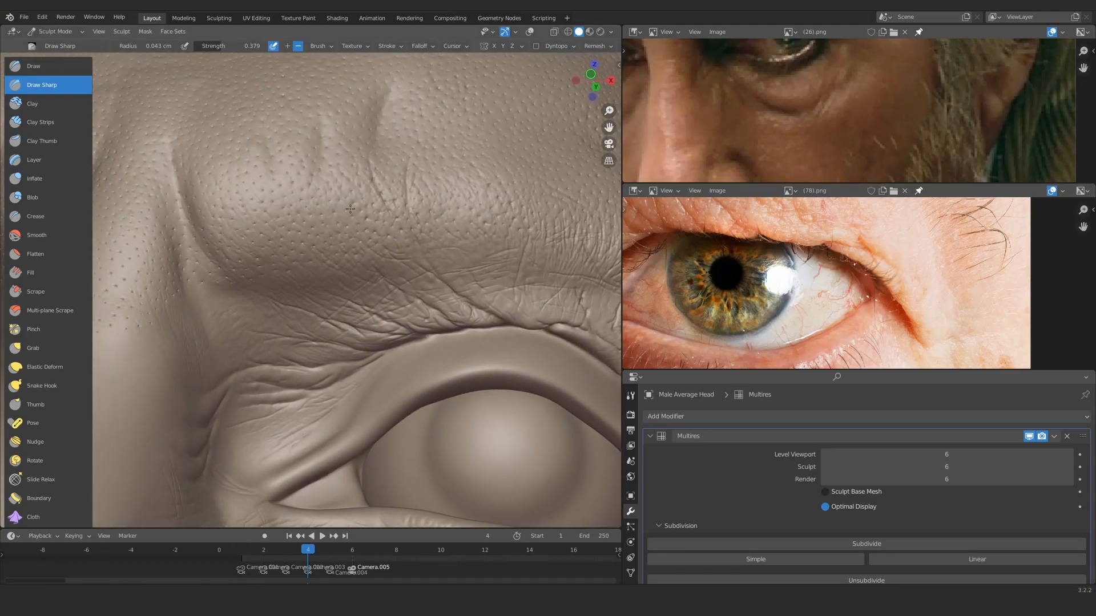
key(f)
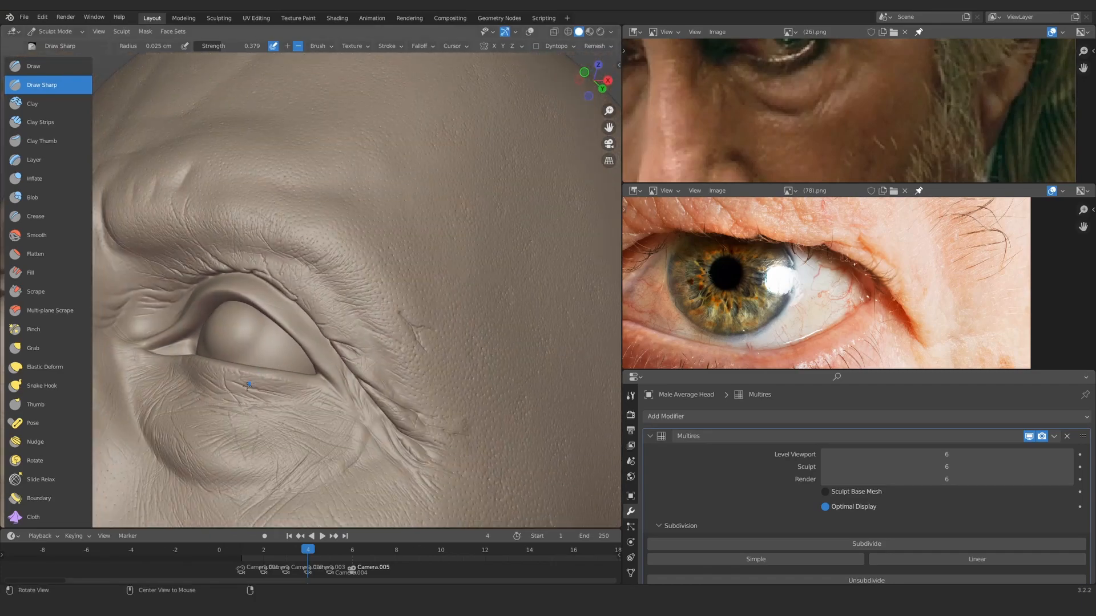
ctrl+alt+drag(248, 386, 171, 365)
ctrl+alt+drag(263, 279, 366, 295)
Step: Carve diagonal wrinkles running up into the pores of the outer brow with a resized Draw Sharp brush
drag(402, 255, 415, 246)
mouse_move(399, 268)
ctrl+middle_down()
mouse_move(336, 280)
mouse_move(374, 289)
ctrl+middle_up()
drag(365, 293, 425, 245)
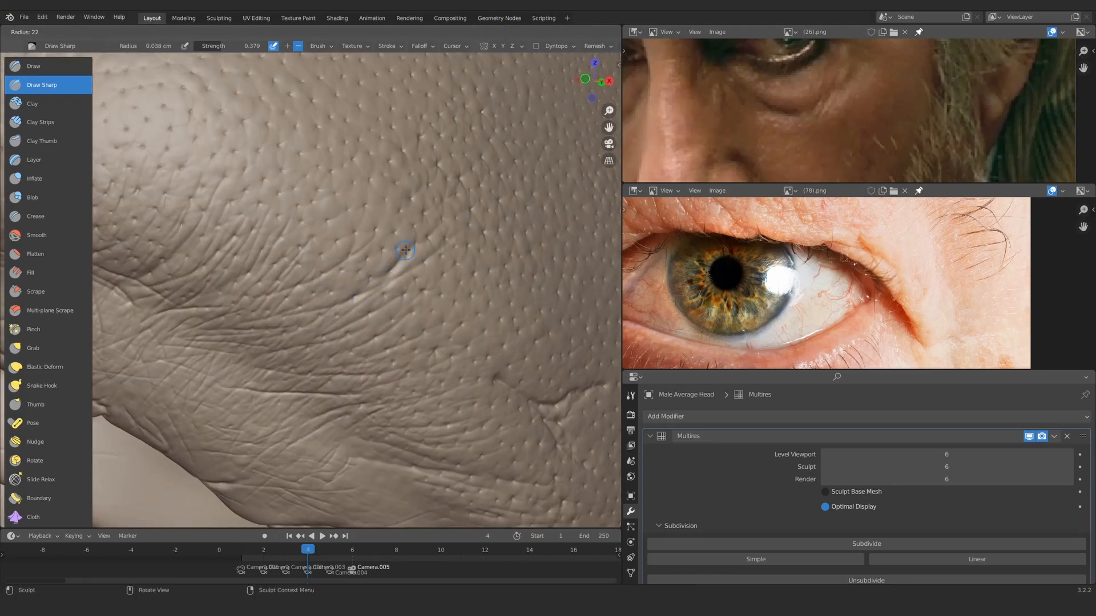
key(f)
click(376, 267)
drag(303, 310, 353, 291)
Step: Set Draw Sharp radius to 0.031 cm and detail the crossing wrinkles on the outer brow
mouse_move(388, 251)
ctrl+middle_down()
mouse_move(348, 325)
mouse_move(403, 245)
mouse_move(367, 299)
mouse_move(383, 258)
mouse_move(303, 297)
mouse_move(246, 166)
ctrl+middle_up()
mouse_move(199, 95)
ctrl+middle_down()
mouse_move(245, 223)
mouse_move(285, 143)
ctrl+middle_up()
key(f)
click(287, 183)
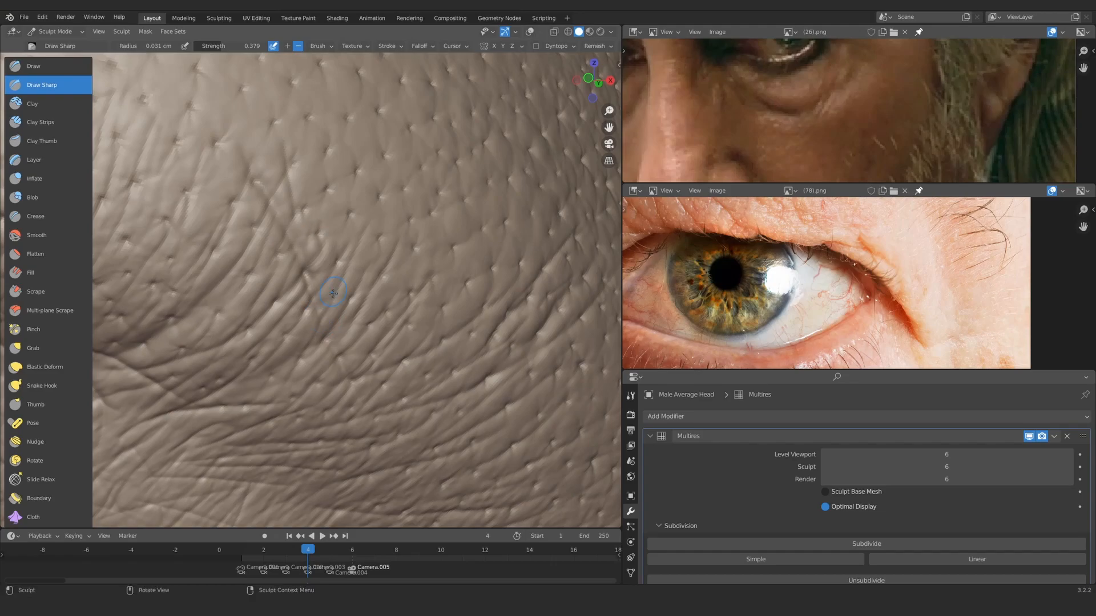
mouse_move(238, 211)
ctrl+middle_down()
mouse_move(343, 251)
mouse_move(367, 245)
mouse_move(422, 259)
ctrl+middle_up()
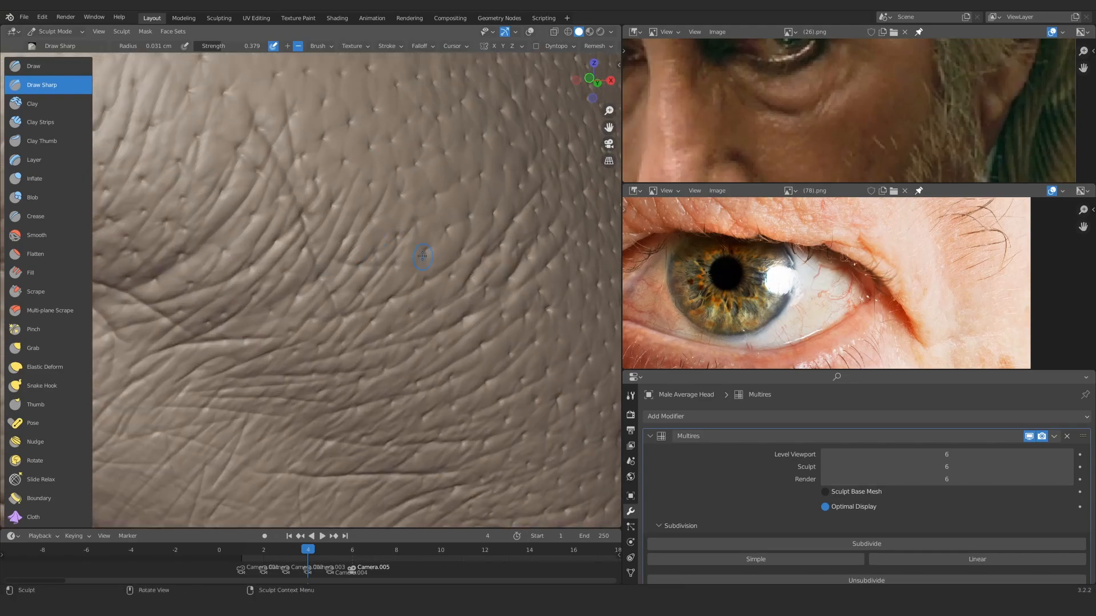
ctrl+middle_drag(445, 187, 408, 255)
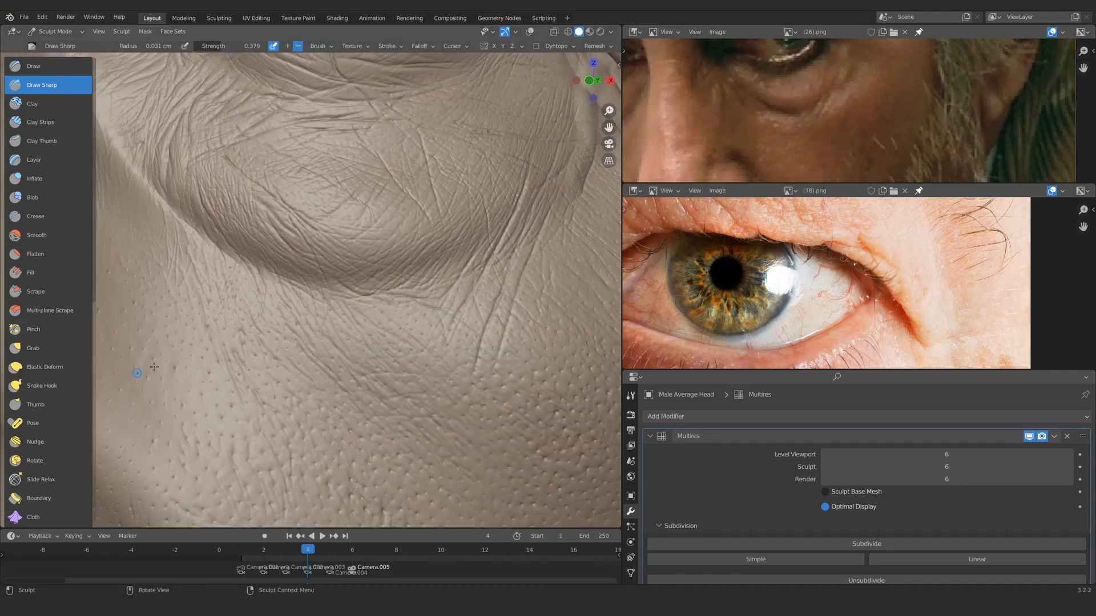
Step: Carve wrinkles along the lower edge of the eye bag with Draw Sharp at radius 0.037 cm
mouse_move(267, 332)
shift+middle_down()
mouse_move(326, 256)
mouse_move(318, 264)
shift+middle_up()
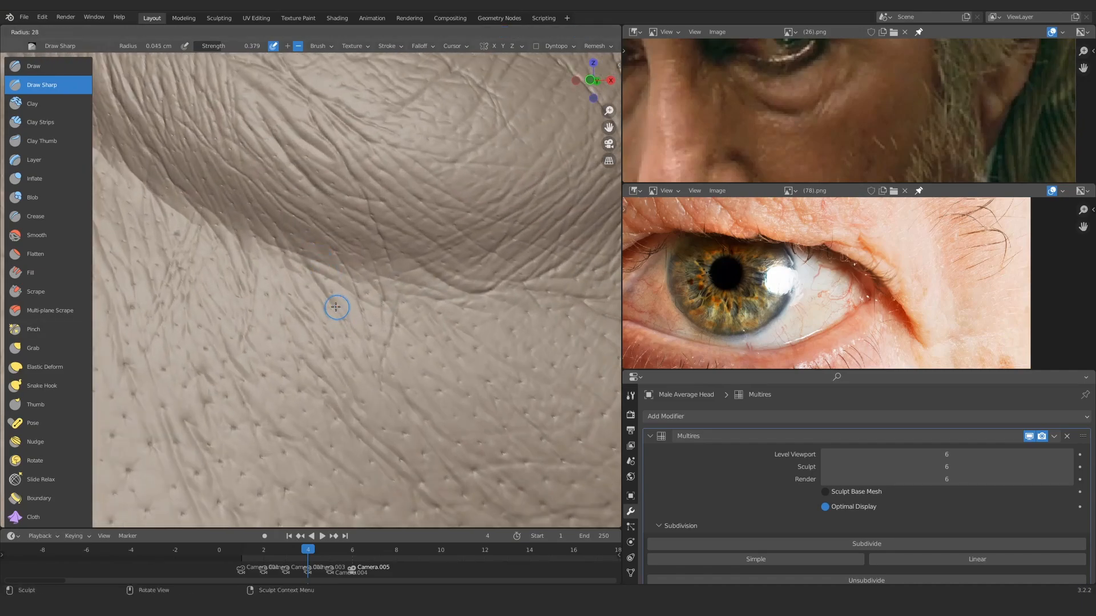
shift+middle_drag(369, 314, 317, 249)
drag(316, 249, 320, 255)
mouse_move(331, 235)
middle_down()
mouse_move(246, 255)
mouse_move(335, 297)
middle_up()
drag(428, 297, 495, 331)
mouse_move(395, 331)
ctrl+middle_down()
mouse_move(384, 408)
mouse_move(401, 264)
ctrl+middle_up()
drag(399, 308, 501, 288)
drag(245, 252, 202, 231)
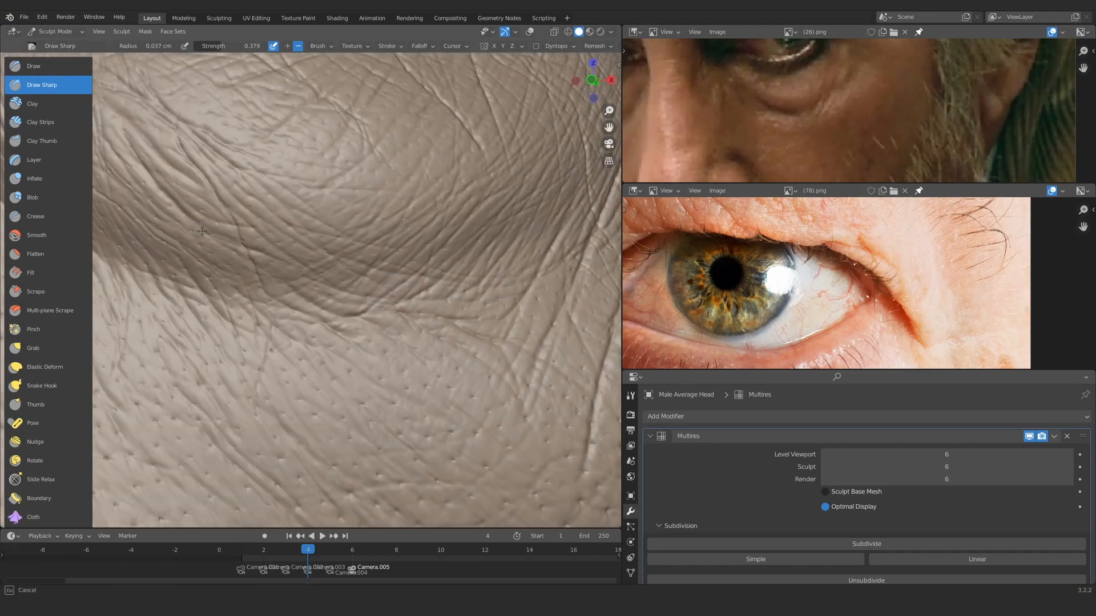
Step: Extend curved creases across the outer lower side of the eye bag with Draw Sharp
middle_drag(202, 231, 283, 172)
mouse_move(458, 278)
mouse_down()
mouse_move(257, 223)
mouse_move(210, 181)
mouse_up()
mouse_move(319, 251)
ctrl+middle_down()
mouse_move(319, 336)
mouse_move(348, 257)
ctrl+middle_up()
mouse_move(377, 294)
mouse_down()
mouse_move(326, 318)
mouse_move(243, 294)
mouse_up()
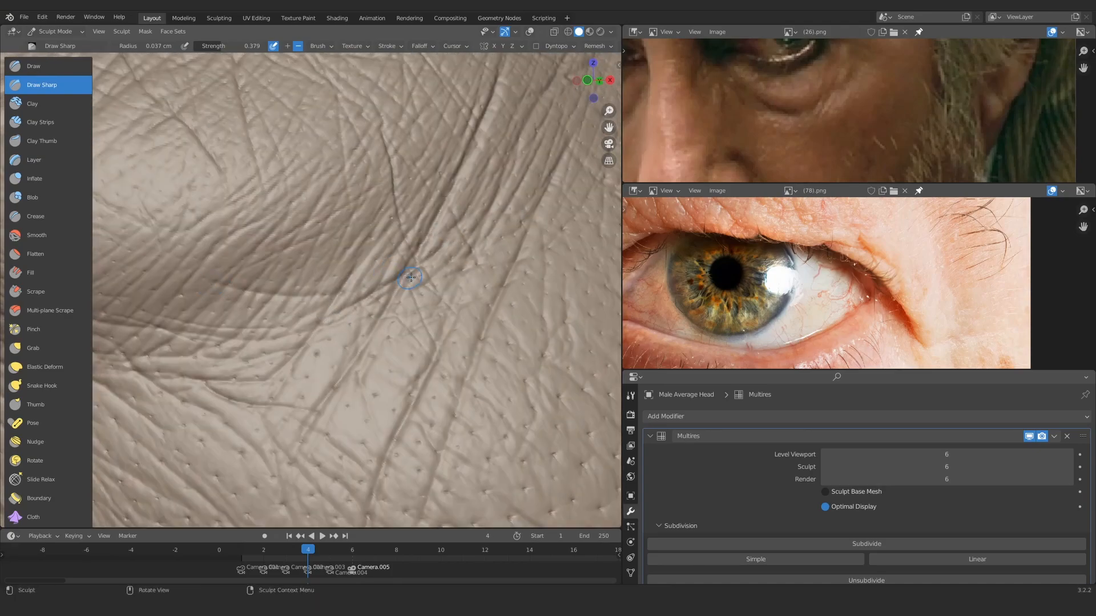
Step: Add finer crossing lines where the eye bag meets the cheek with Draw Sharp at radius 0.023 cm
mouse_move(342, 228)
ctrl+middle_down()
mouse_move(360, 282)
mouse_move(360, 269)
mouse_move(434, 274)
ctrl+middle_up()
mouse_move(271, 215)
mouse_down()
mouse_move(260, 226)
mouse_move(292, 224)
mouse_up()
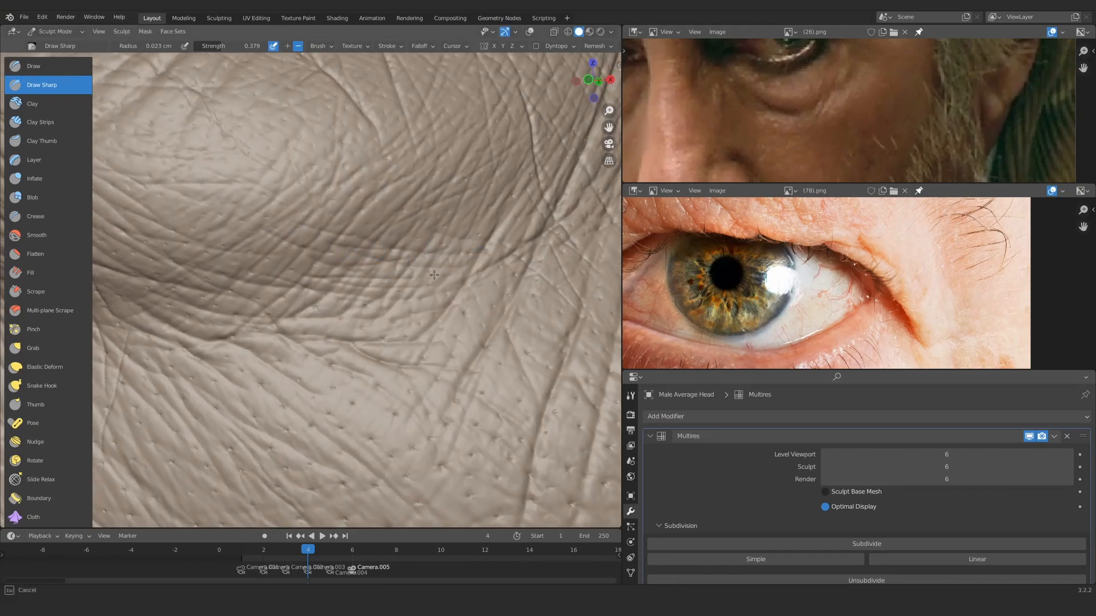
drag(303, 277, 274, 275)
ctrl+middle_drag(320, 240, 326, 302)
mouse_move(434, 274)
shift+middle_down()
mouse_move(326, 257)
mouse_move(348, 234)
shift+middle_up()
shift+middle_drag(502, 251, 376, 214)
drag(353, 228, 388, 225)
mouse_move(365, 229)
ctrl+middle_down()
mouse_move(365, 291)
mouse_move(365, 251)
ctrl+middle_up()
mouse_move(365, 274)
shift+middle_down()
mouse_move(345, 293)
mouse_move(348, 257)
shift+middle_up()
Step: Resize Draw Sharp and carve another wrinkle into the skin beneath the eye bag
key(f)
click(364, 269)
key(f)
click(351, 270)
mouse_move(345, 320)
ctrl+middle_down()
mouse_move(342, 296)
mouse_move(354, 291)
ctrl+middle_up()
drag(329, 311, 246, 310)
Step: Carve wrinkles between the pores of the upper cheek with Draw Sharp at radius 0.04 cm
mouse_move(369, 221)
ctrl+alt+mouse_down()
mouse_move(372, 277)
mouse_move(348, 271)
ctrl+alt+mouse_up()
mouse_move(337, 217)
alt+shift+mouse_down()
mouse_move(314, 333)
mouse_move(343, 268)
alt+shift+mouse_up()
alt+shift+drag(342, 268, 405, 229)
mouse_move(263, 314)
ctrl+alt+mouse_down()
mouse_move(362, 325)
mouse_move(379, 272)
mouse_move(348, 251)
mouse_move(337, 220)
ctrl+alt+mouse_up()
drag(336, 220, 328, 232)
mouse_move(193, 400)
alt+shift+mouse_down()
mouse_move(374, 266)
mouse_move(408, 224)
alt+shift+mouse_up()
key(f)
click(410, 224)
alt+shift+drag(398, 264, 402, 267)
drag(252, 361, 194, 371)
mouse_move(320, 320)
ctrl+alt+mouse_down()
mouse_move(375, 264)
mouse_move(393, 265)
mouse_move(308, 262)
ctrl+alt+mouse_up()
drag(300, 257, 298, 259)
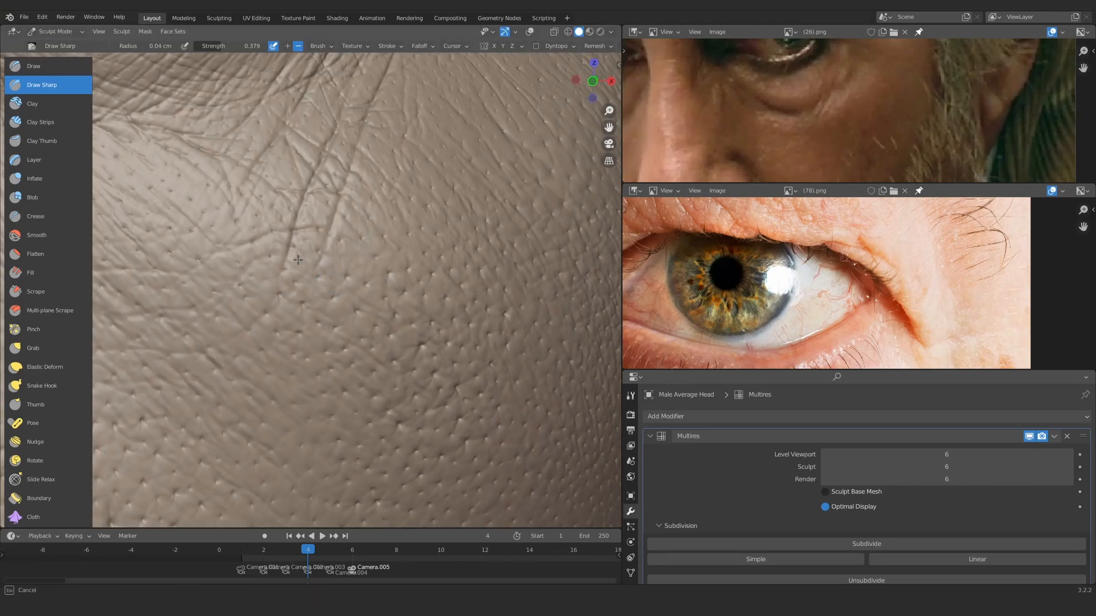
Step: Add short strokes between the cheek pores below the long outer wrinkles, then check the whole lower eye area
drag(421, 282, 421, 285)
mouse_move(400, 273)
ctrl+middle_down()
mouse_move(343, 320)
mouse_move(336, 234)
ctrl+middle_up()
mouse_move(297, 217)
mouse_down()
mouse_move(280, 208)
mouse_move(301, 226)
mouse_up()
drag(311, 234, 320, 242)
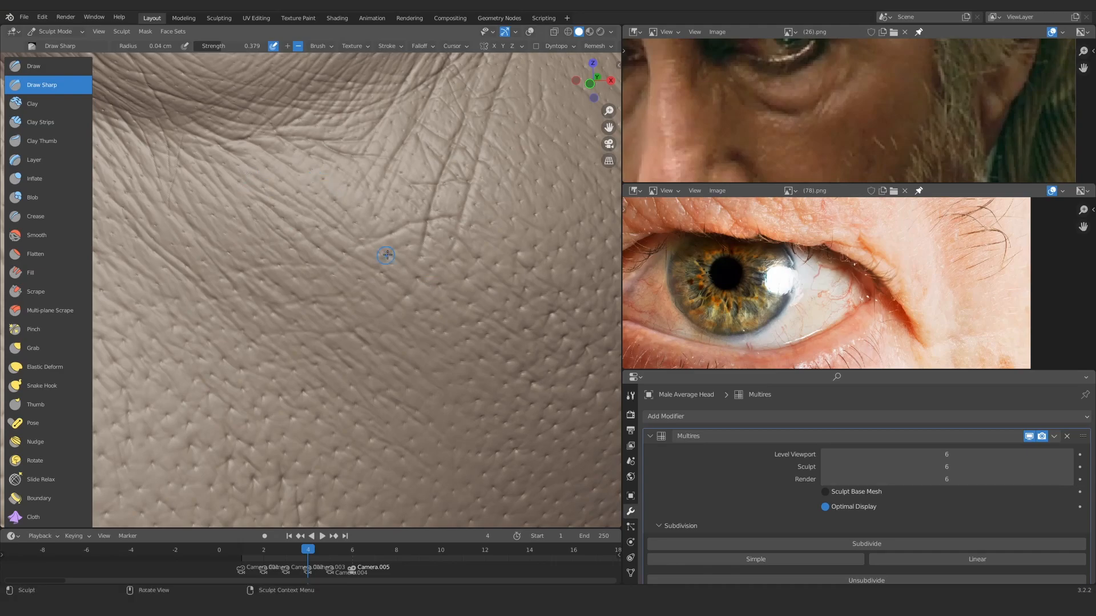
ctrl+alt+drag(348, 279, 359, 343)
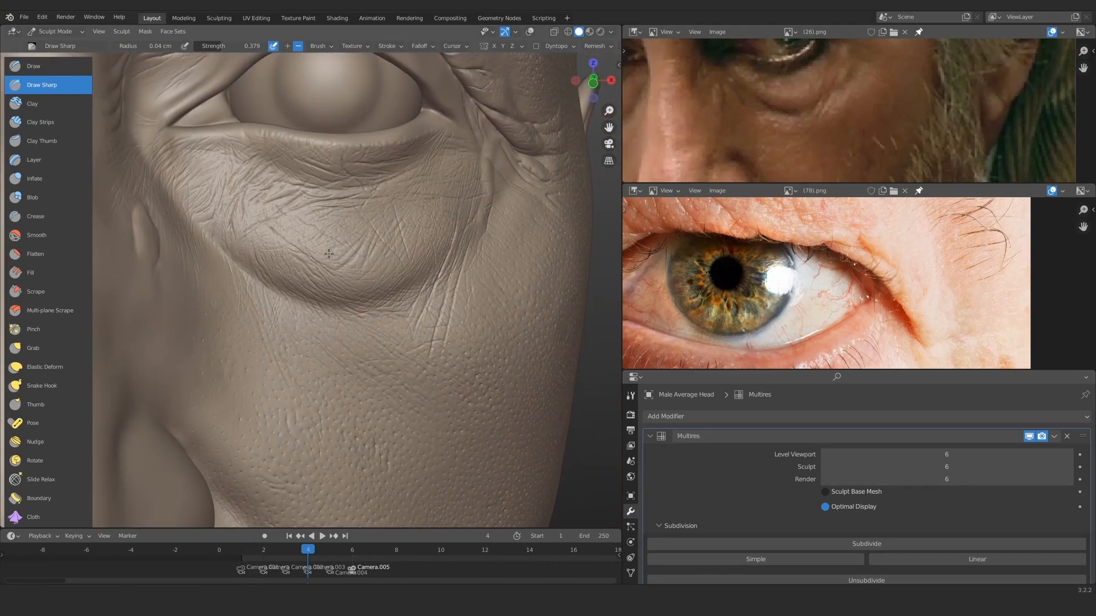